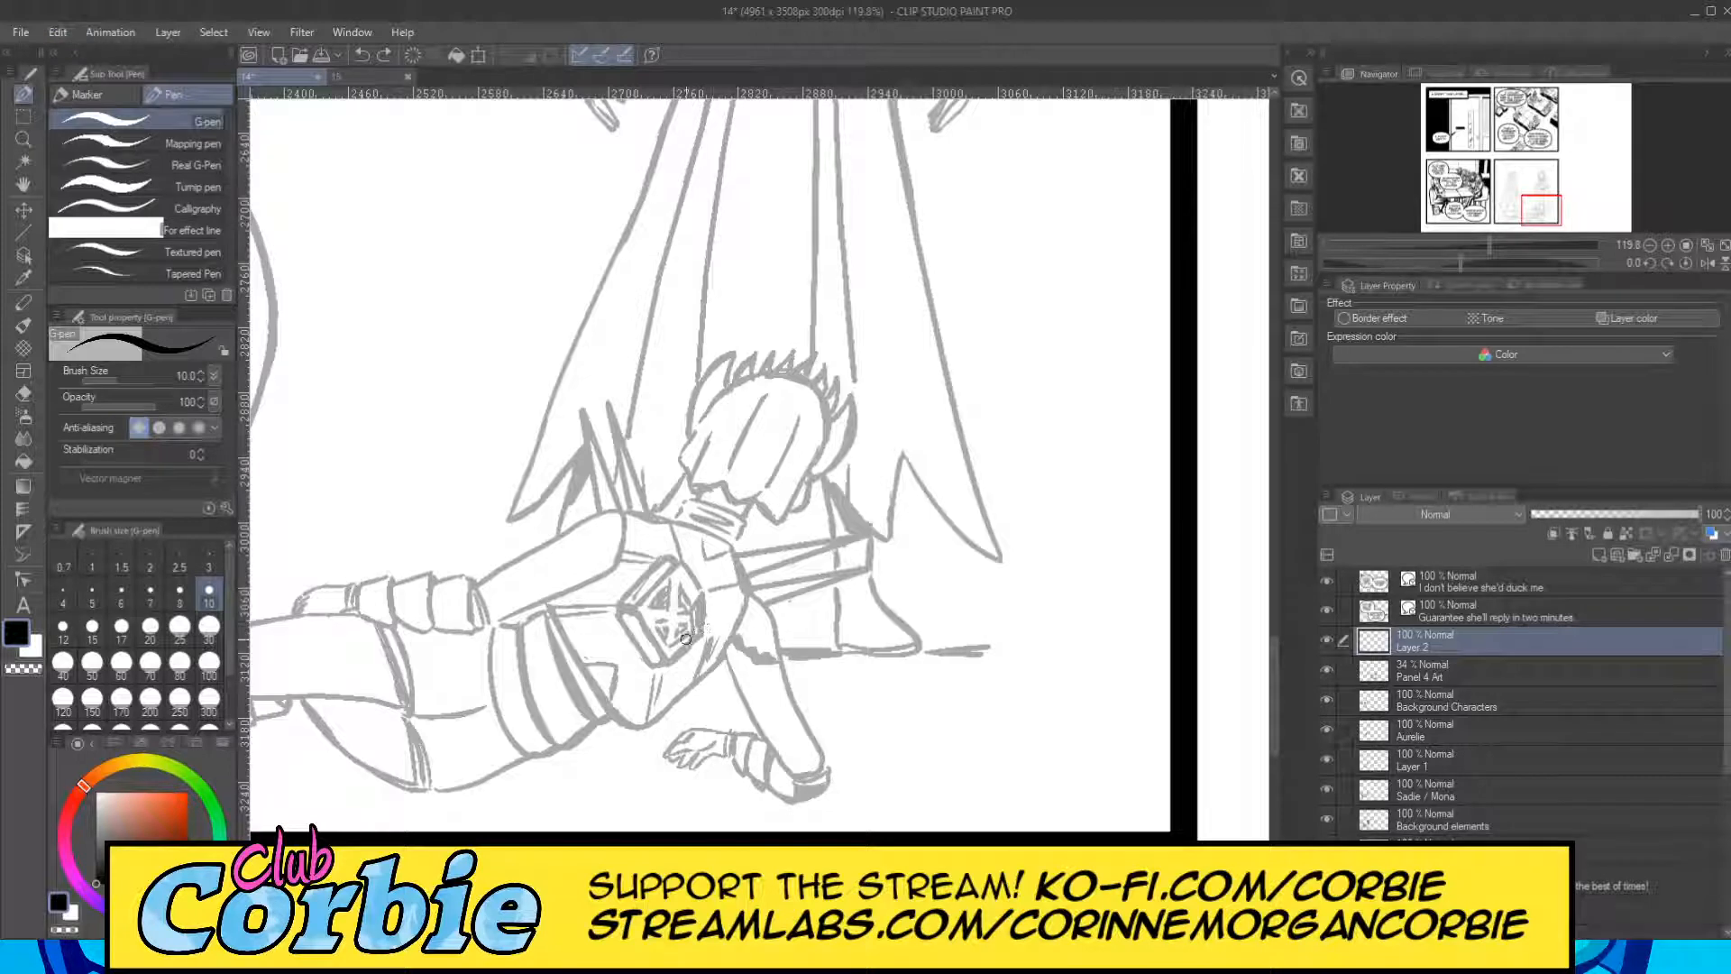
Ink the lying figure's cape edges and folds on Layer 2, sweeping from the chest emblem toward the panel's lower border with the size 10 G-pen.
left_click_drag(694, 629, 852, 831)
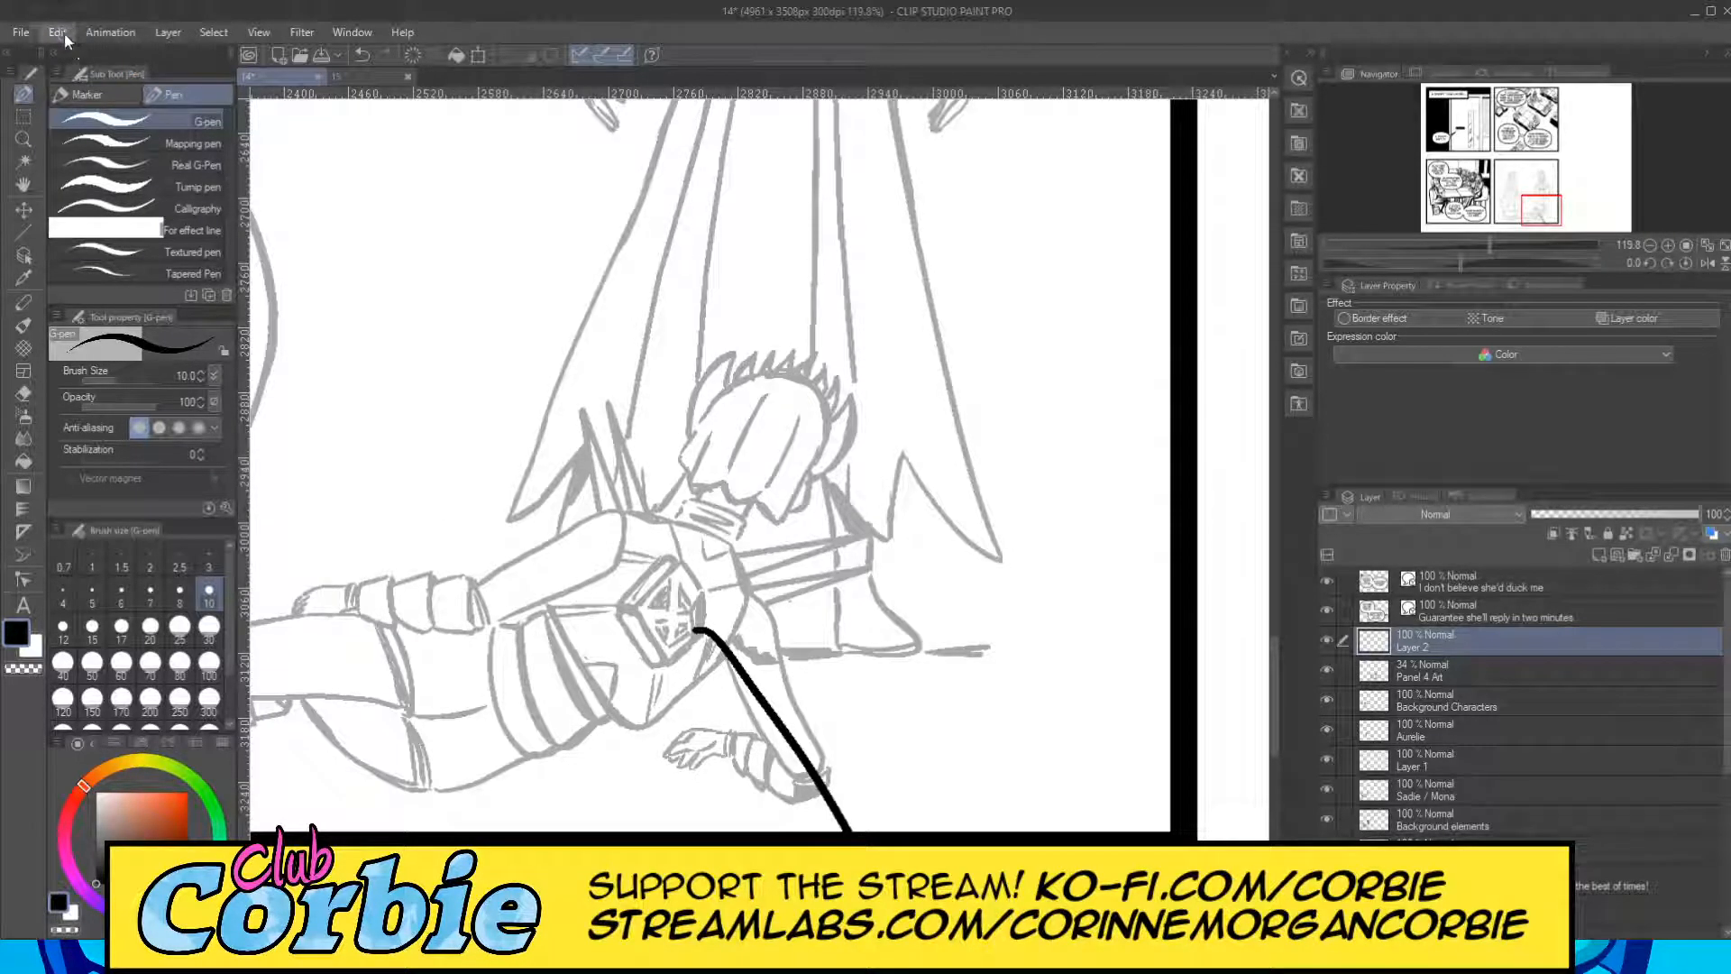
key("ctrl+z")
mouse_move(717, 606)
left_mouse_down()
mouse_move(741, 624)
mouse_move(821, 833)
left_mouse_up()
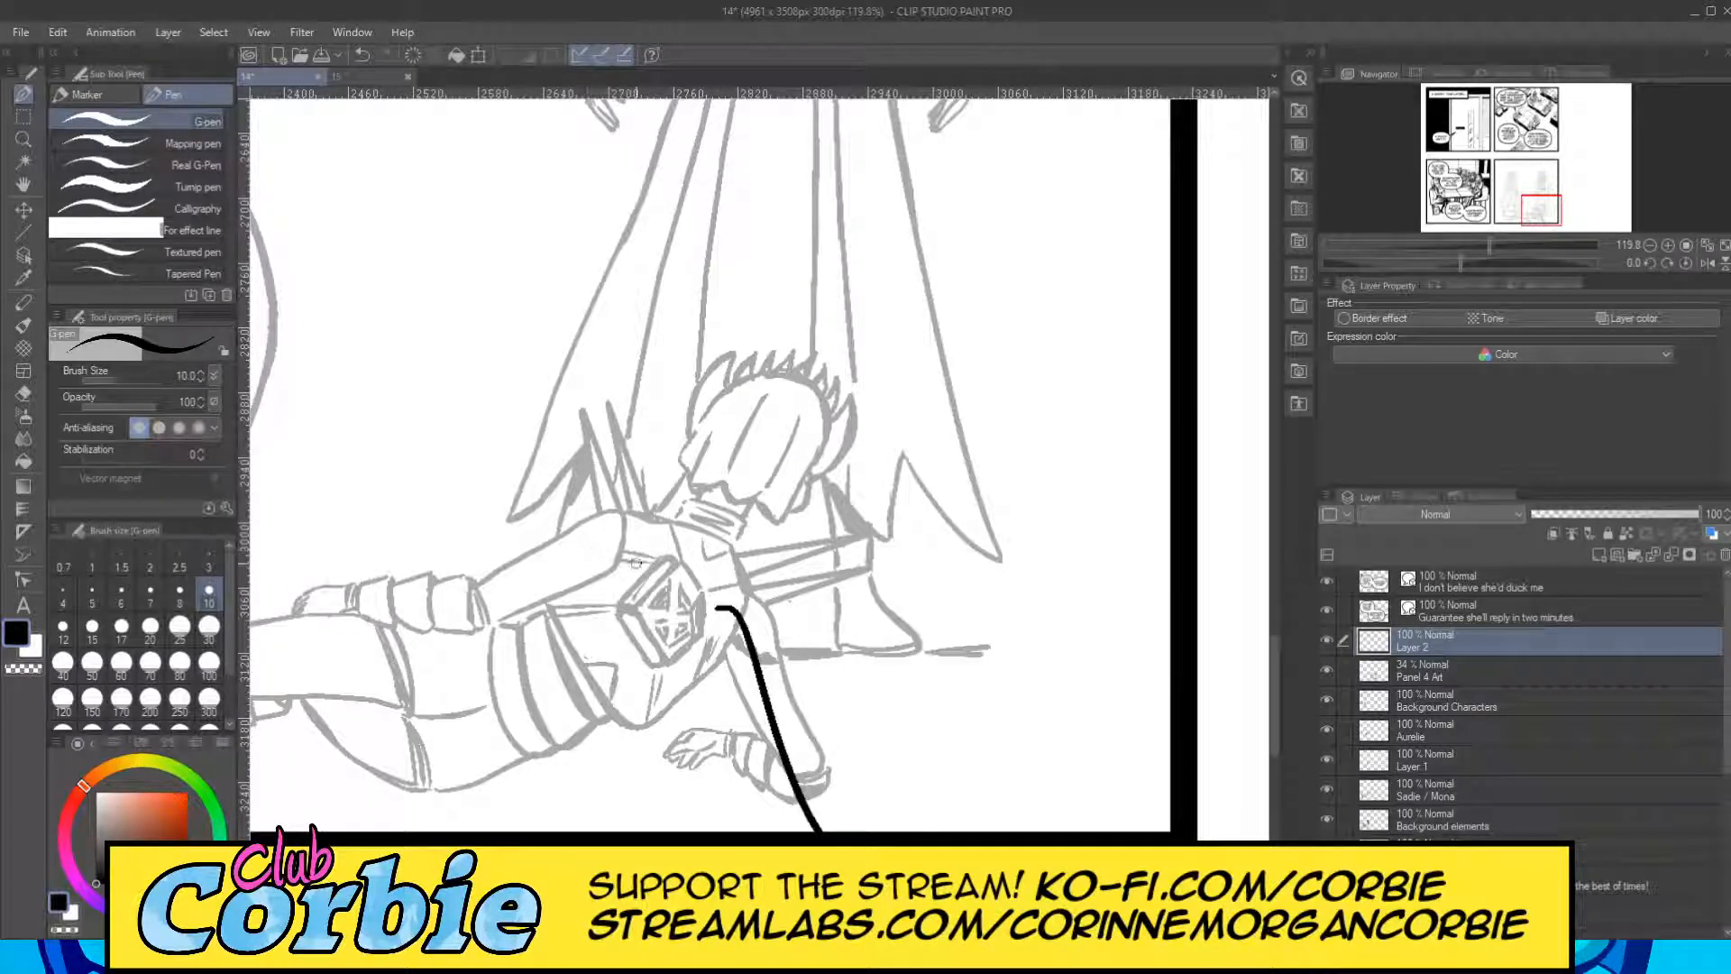
left_click_drag(664, 563, 181, 790)
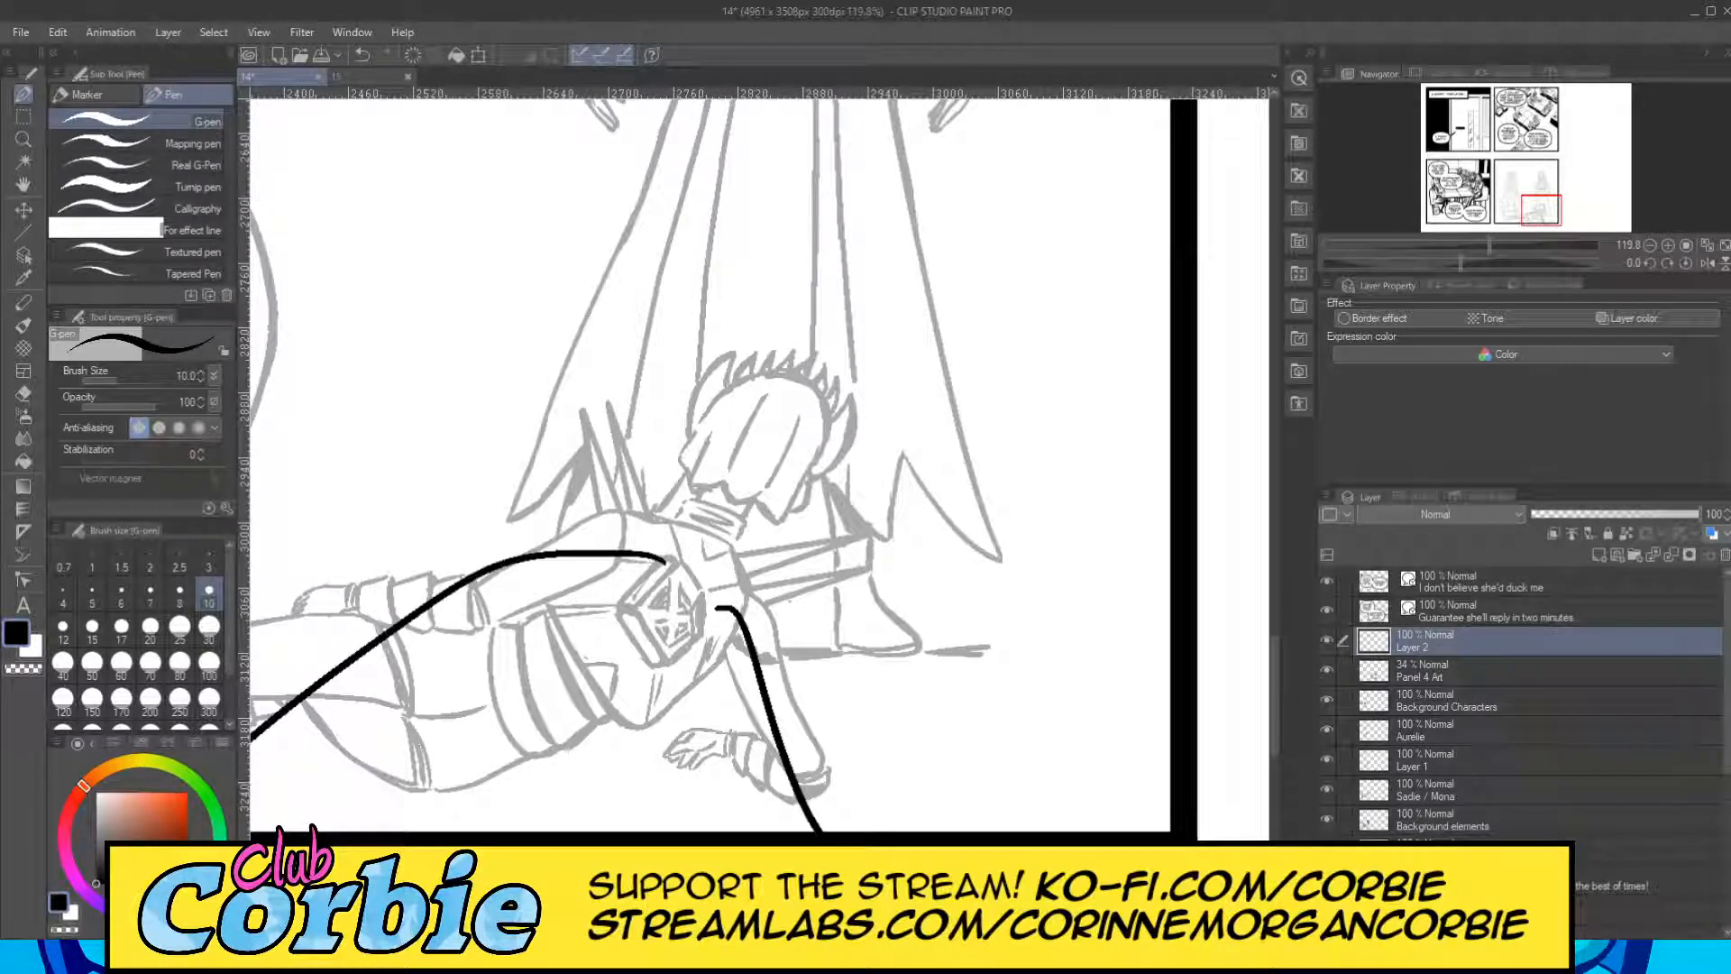
scroll(759, 465, "left", 3)
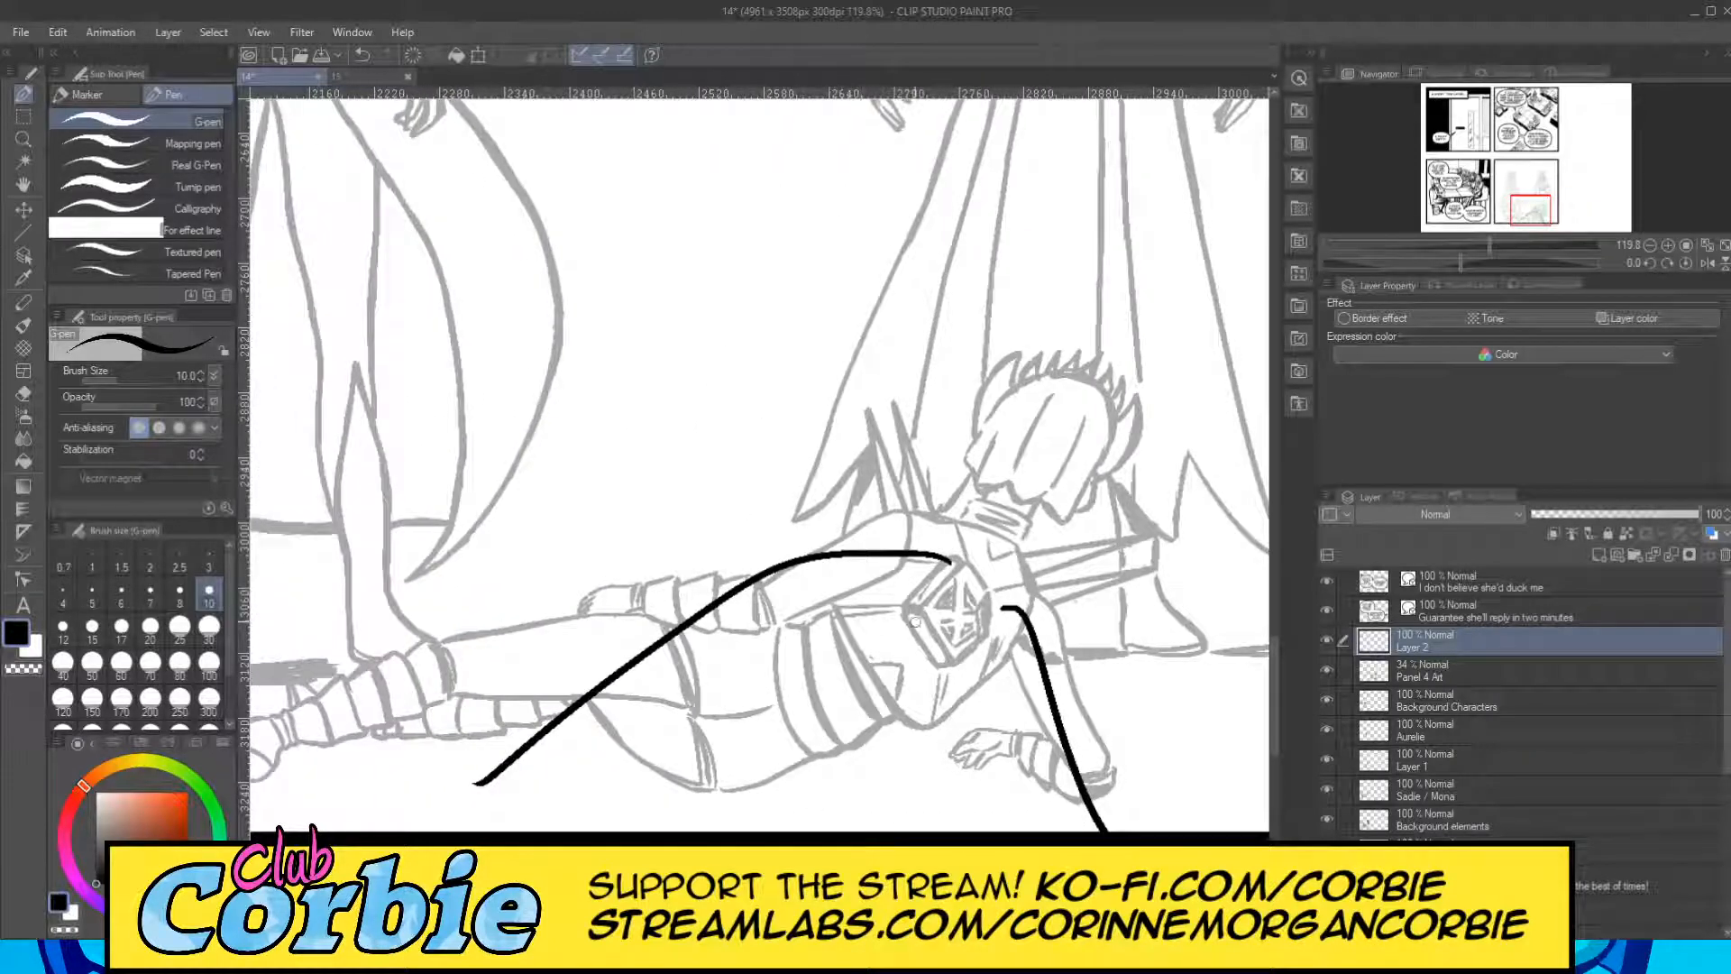
left_click_drag(958, 600, 603, 833)
mouse_move(938, 558)
left_mouse_down()
mouse_move(754, 545)
mouse_move(437, 795)
left_mouse_up()
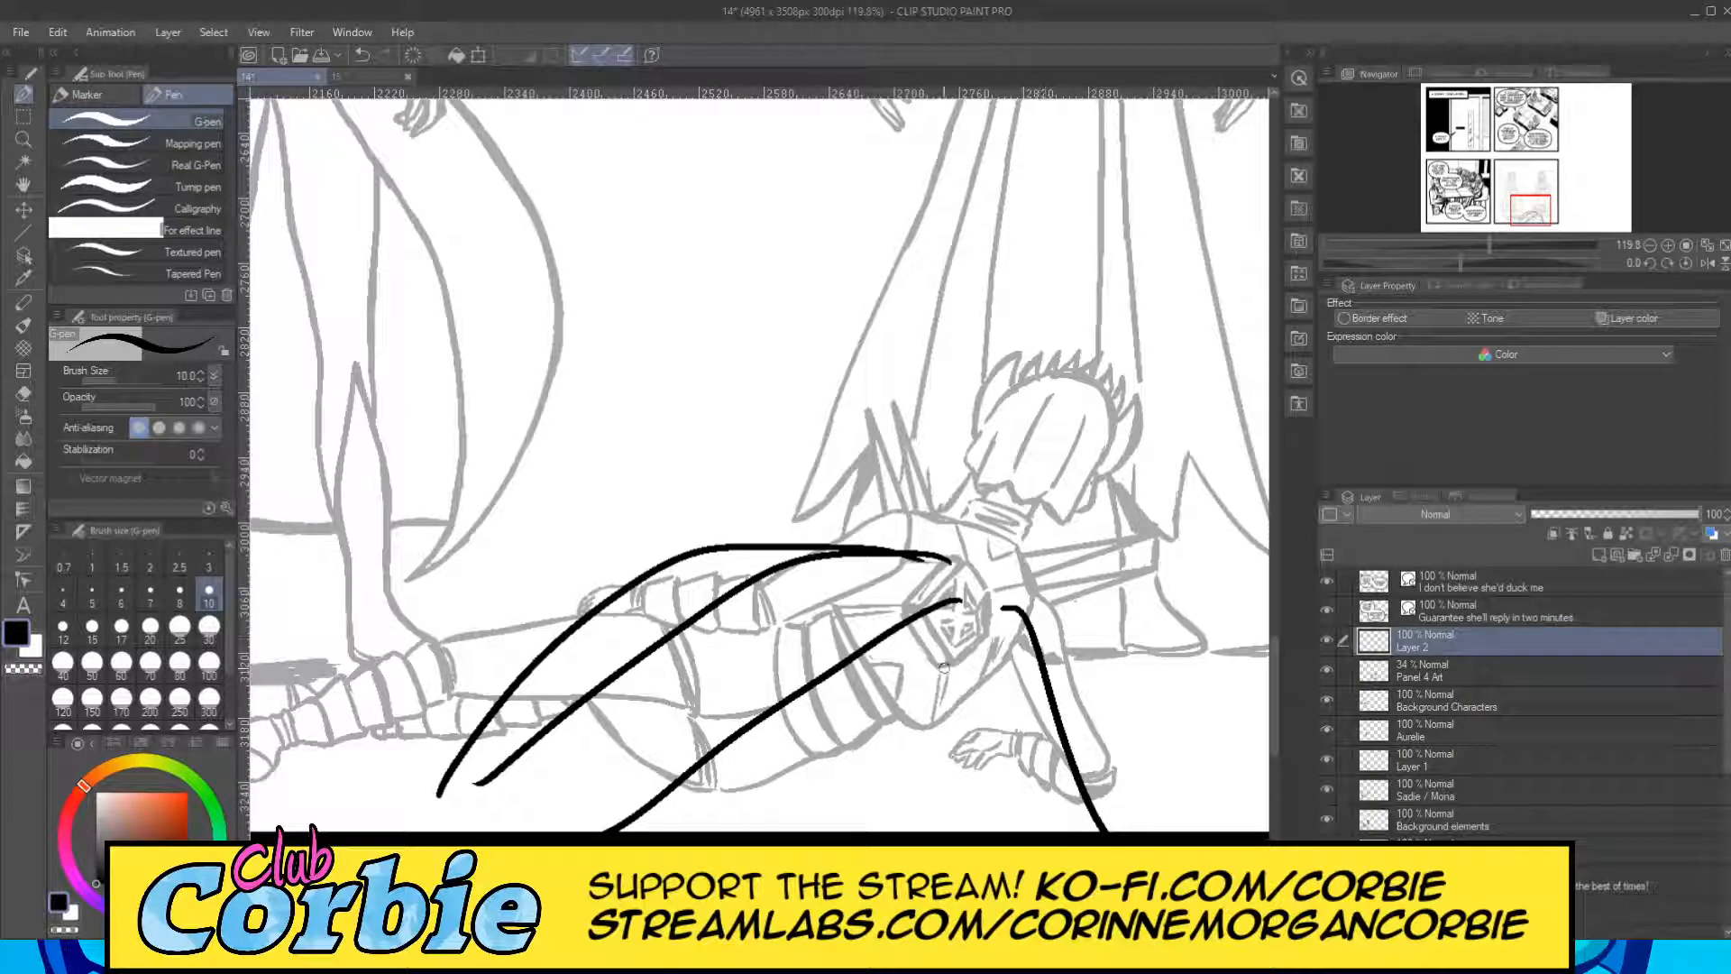
left_click_drag(947, 665, 909, 832)
Erase the duplicate line beneath the cape's upper edge and the two cape strokes overshooting below the panel border.
left_click(23, 393)
mouse_move(532, 767)
left_mouse_down()
mouse_move(481, 784)
mouse_move(584, 699)
mouse_move(455, 800)
mouse_move(716, 618)
mouse_move(590, 704)
mouse_move(631, 656)
mouse_move(748, 594)
mouse_move(678, 606)
mouse_move(815, 579)
mouse_move(741, 572)
mouse_move(876, 569)
mouse_move(758, 560)
mouse_move(938, 563)
left_mouse_up()
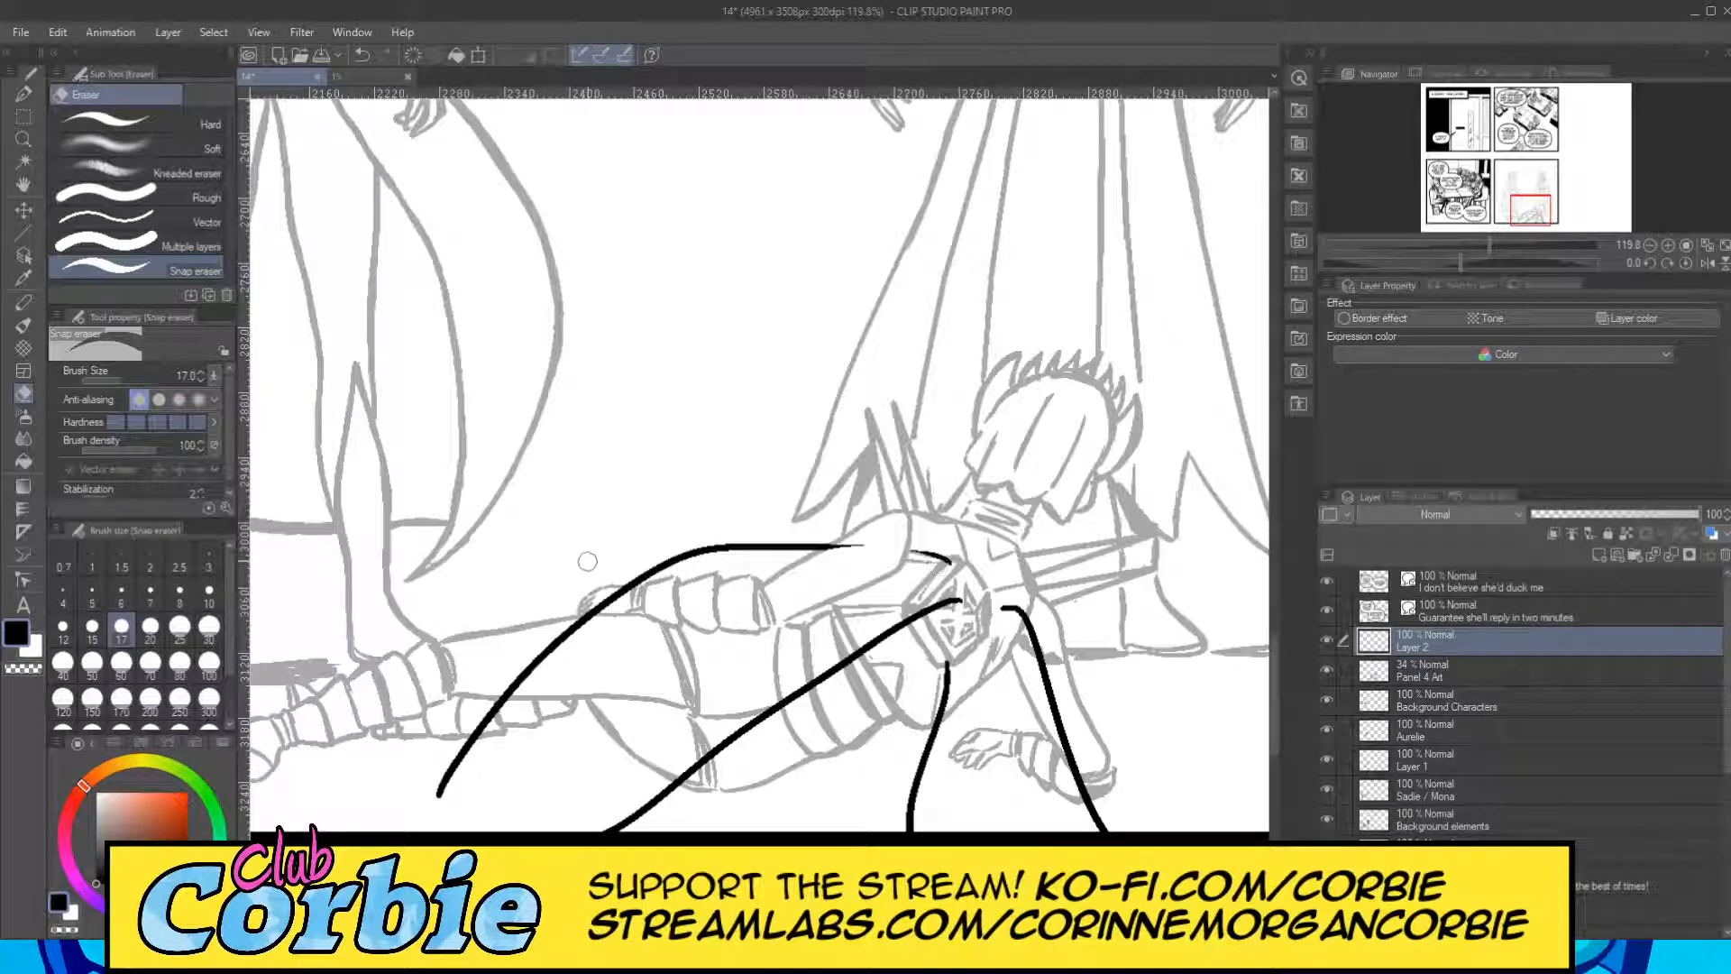
left_click_drag(776, 911, 806, 911)
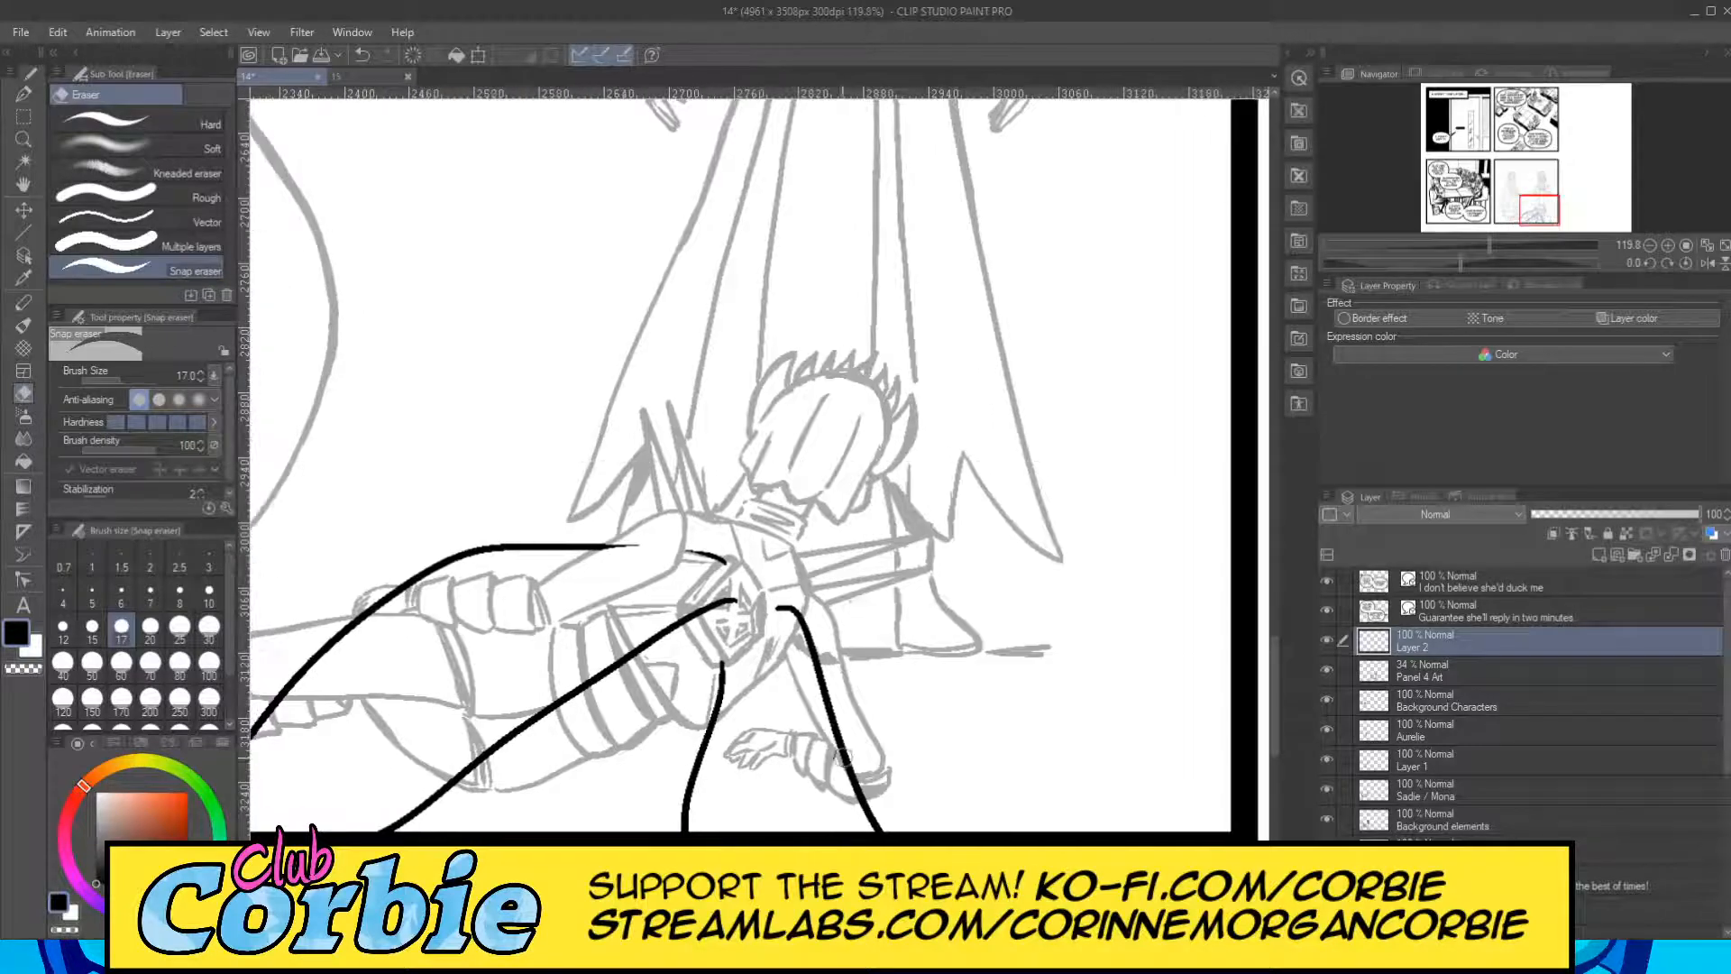
left_click(19, 142)
left_click_drag(457, 474, 297, 505)
left_click_drag(539, 576, 742, 636)
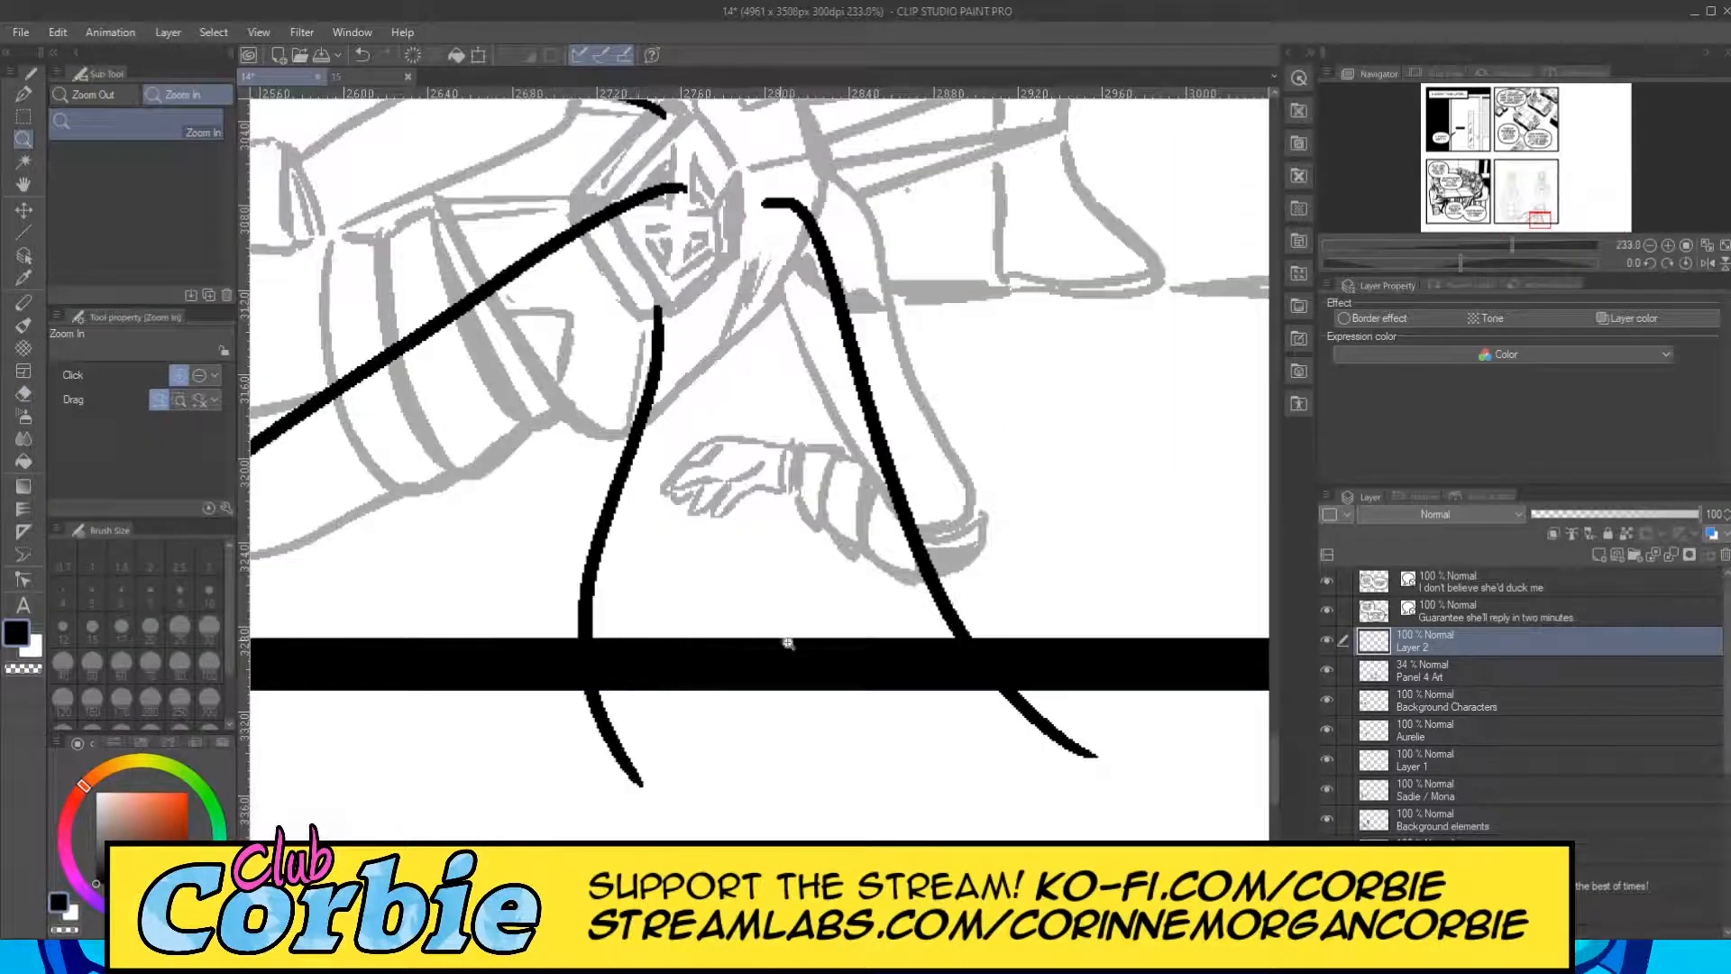
left_click(24, 394)
mouse_move(637, 687)
left_mouse_down()
mouse_move(581, 710)
mouse_move(567, 765)
mouse_move(582, 770)
mouse_move(618, 746)
left_mouse_up()
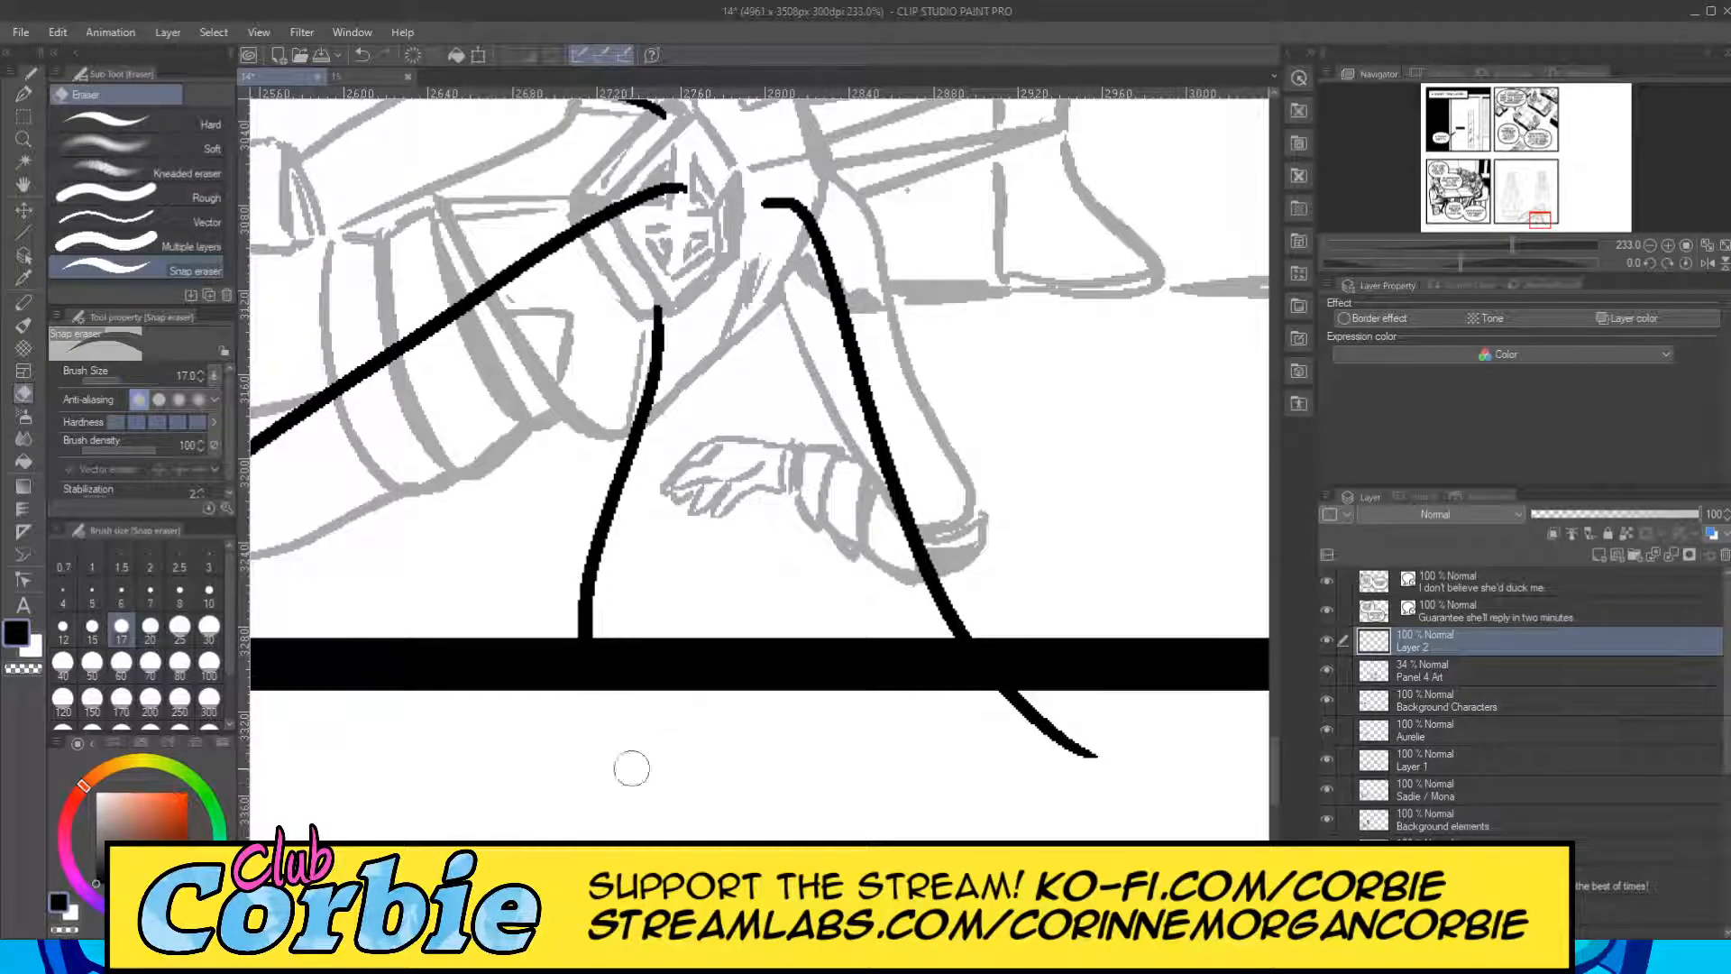
mouse_move(1046, 722)
left_mouse_down()
mouse_move(943, 700)
mouse_move(1091, 746)
left_mouse_up()
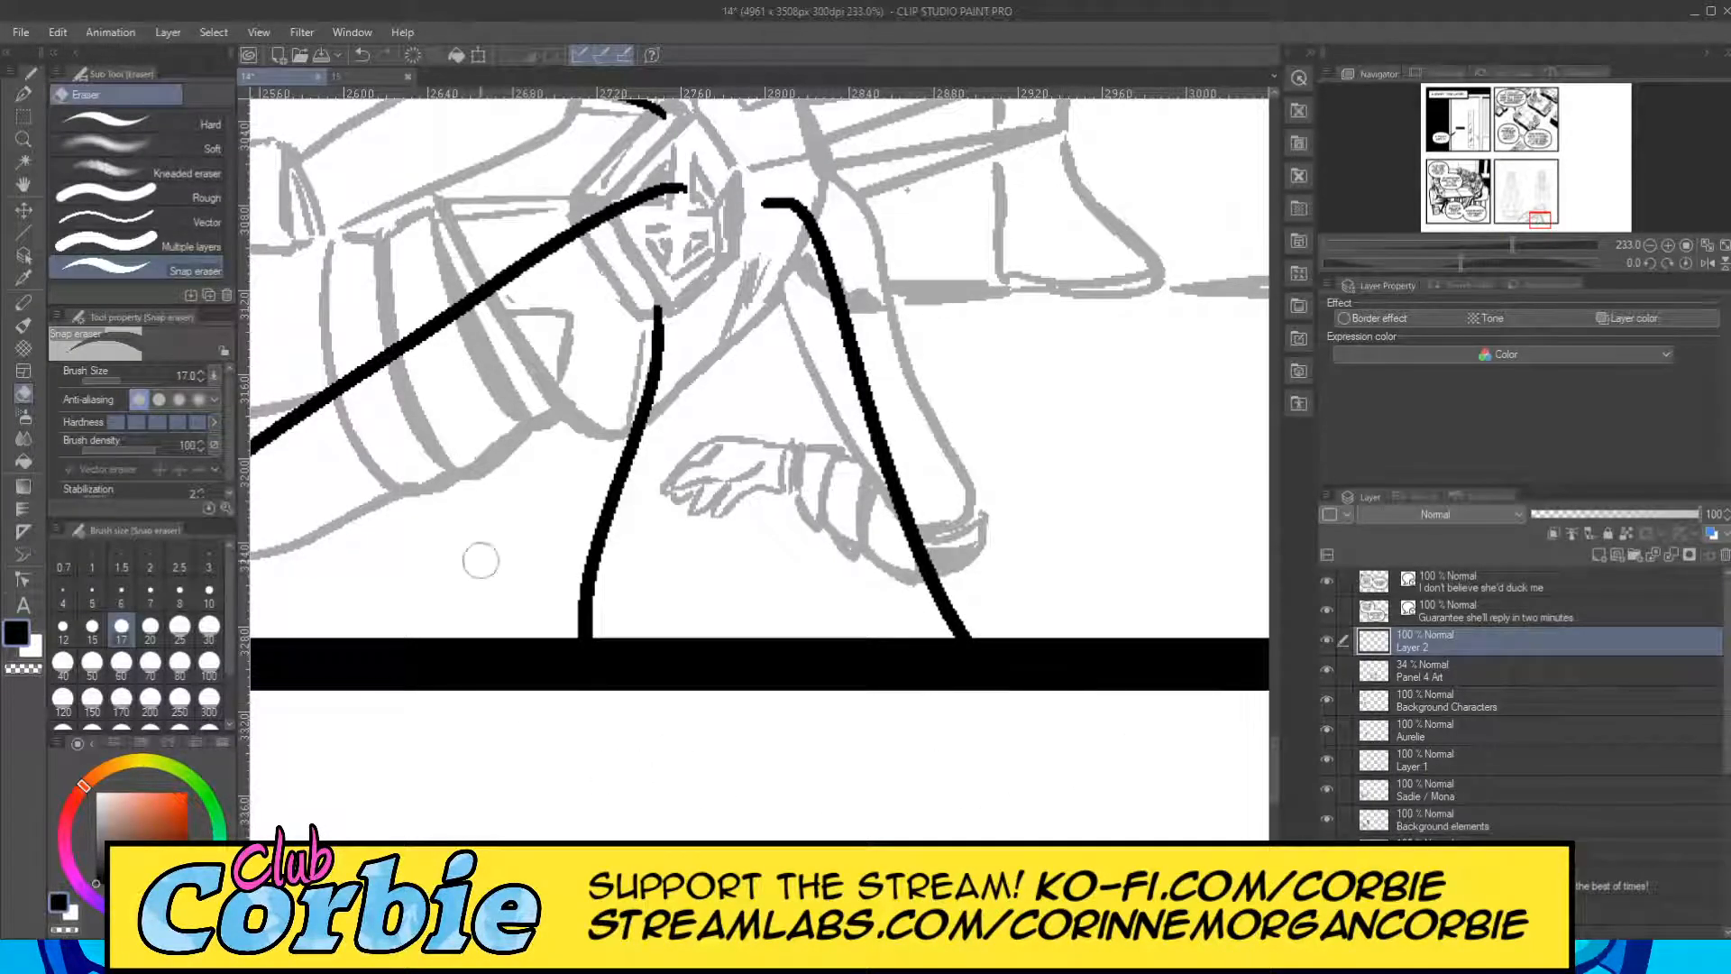
Ink a ragged, torn hem with jagged points and an inner fold at the cape's lower-left end.
left_click(24, 138)
left_click_drag(625, 465, 565, 498)
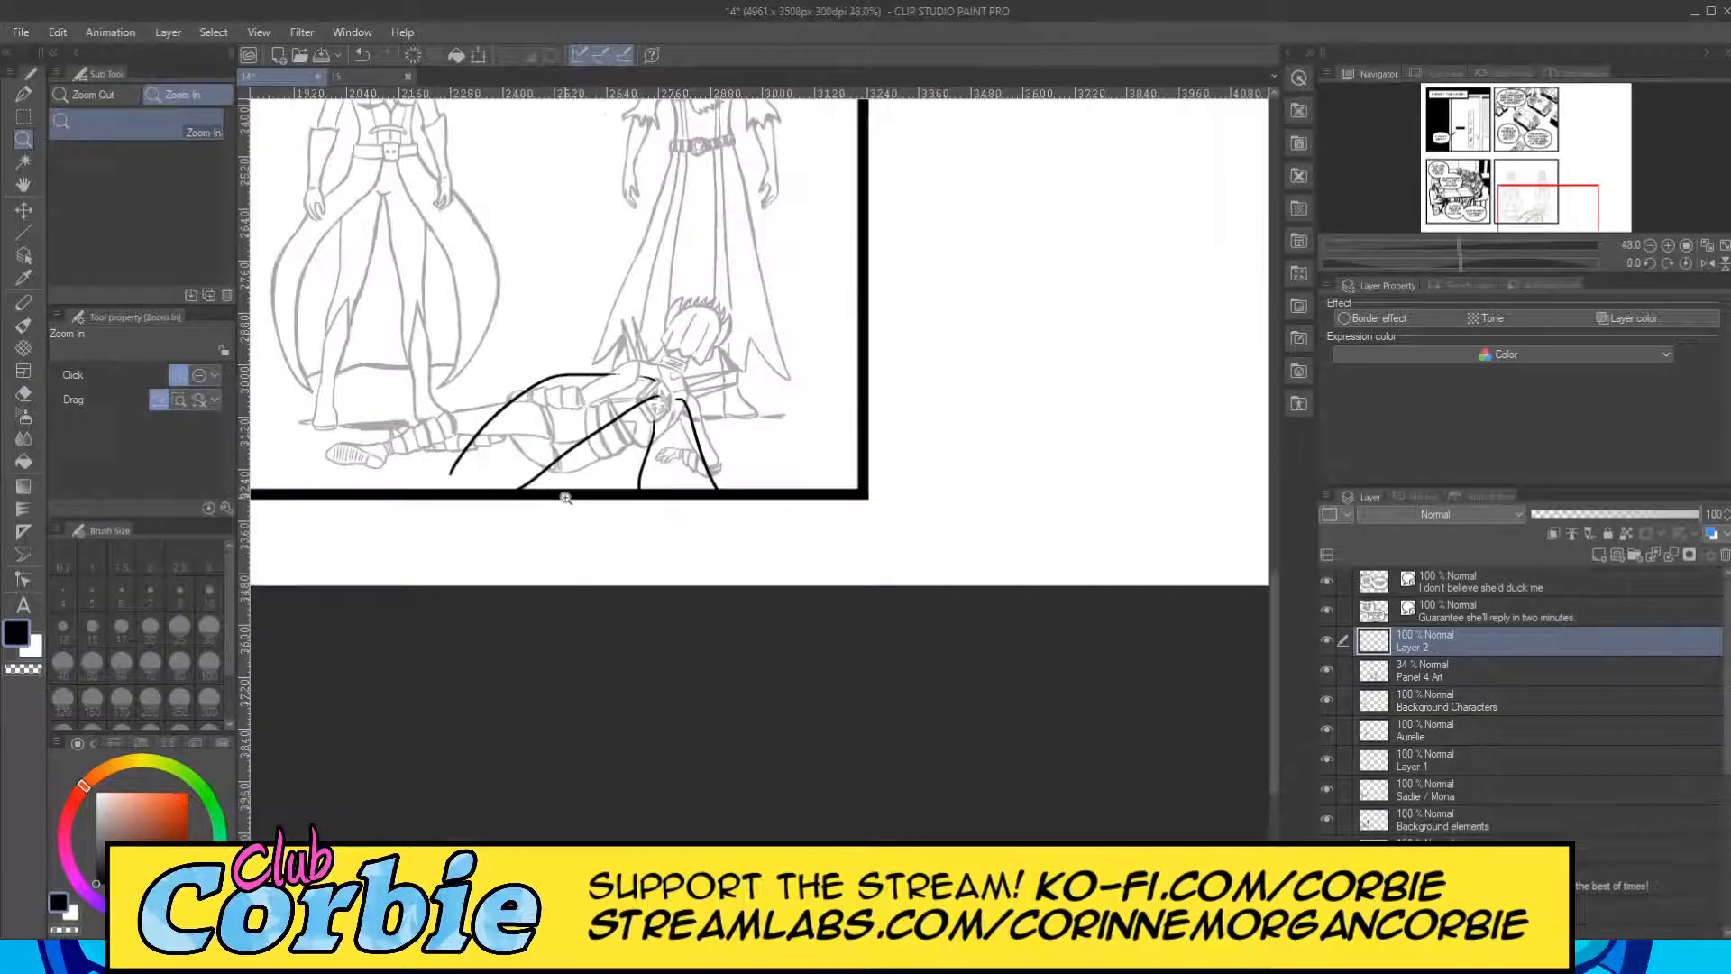
left_click_drag(505, 396, 548, 447)
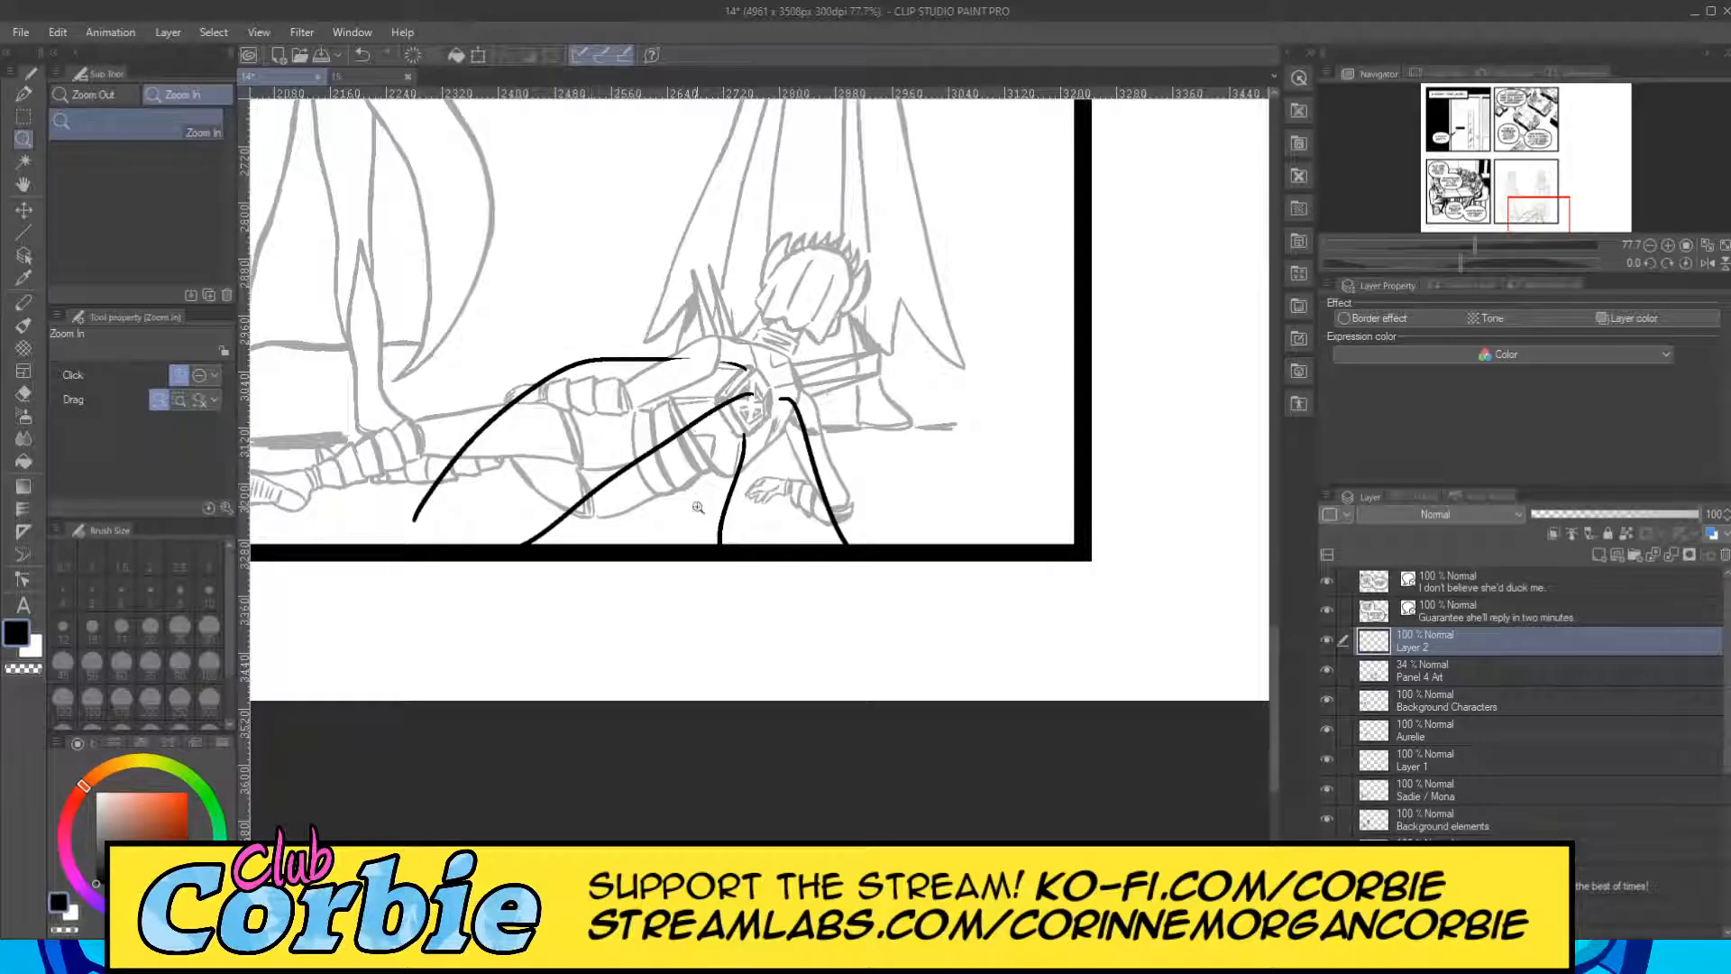
left_click_drag(516, 448, 573, 431)
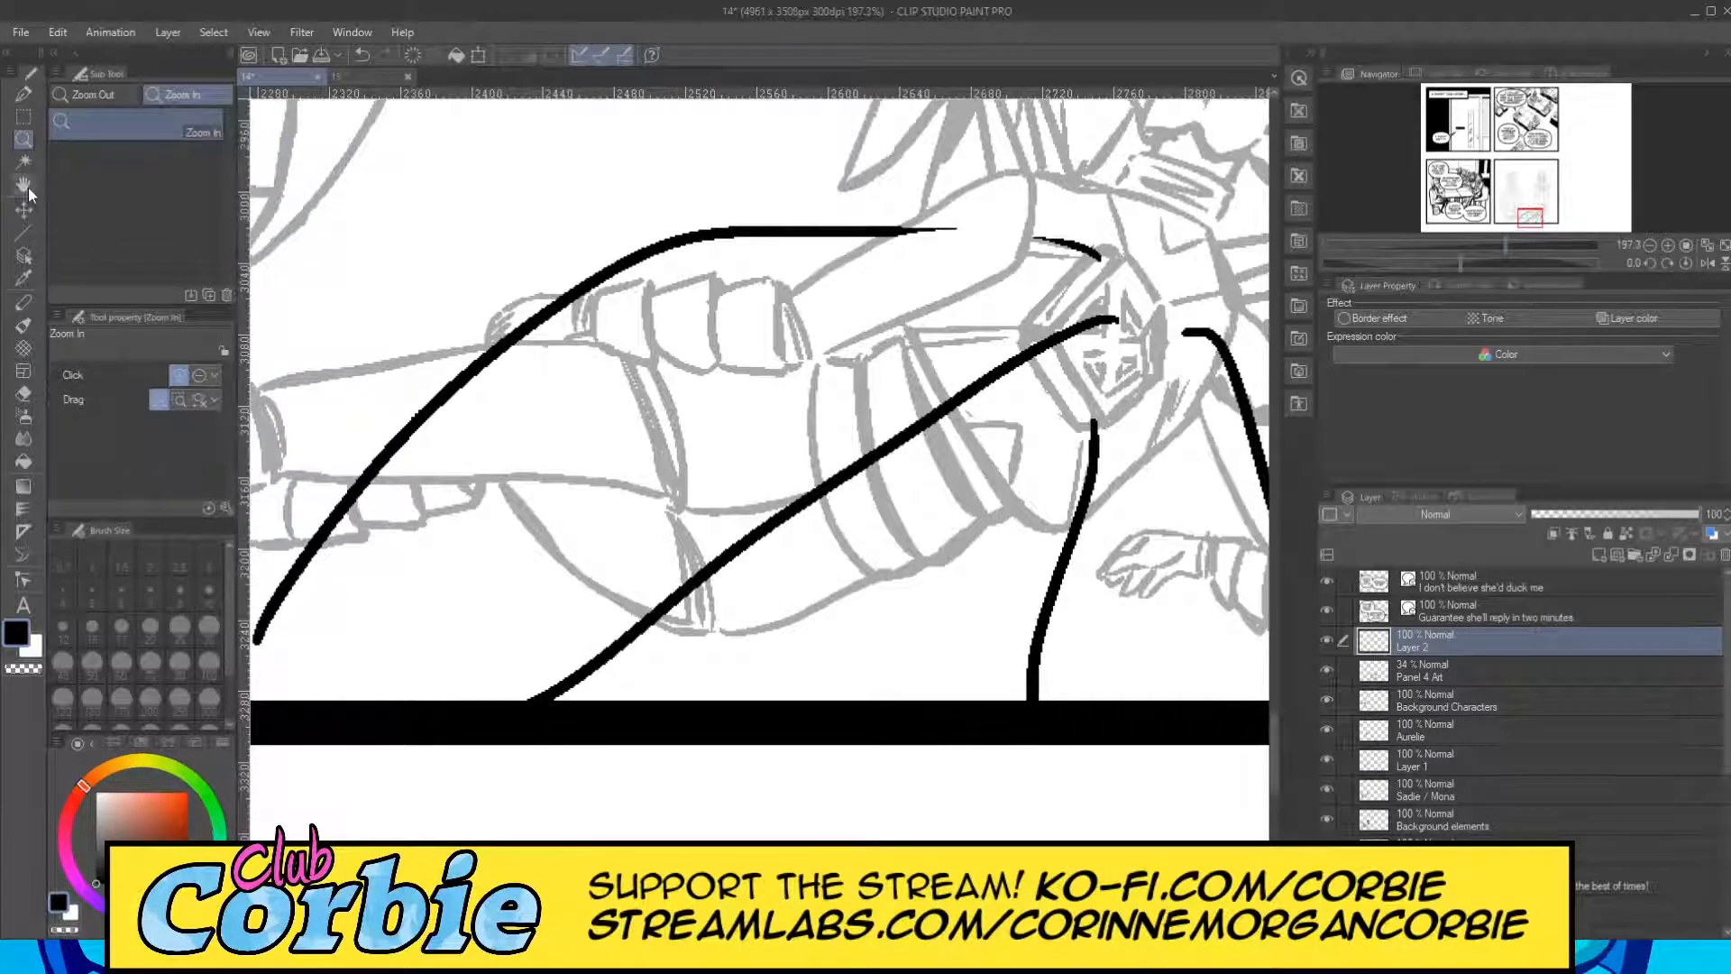
left_click(24, 93)
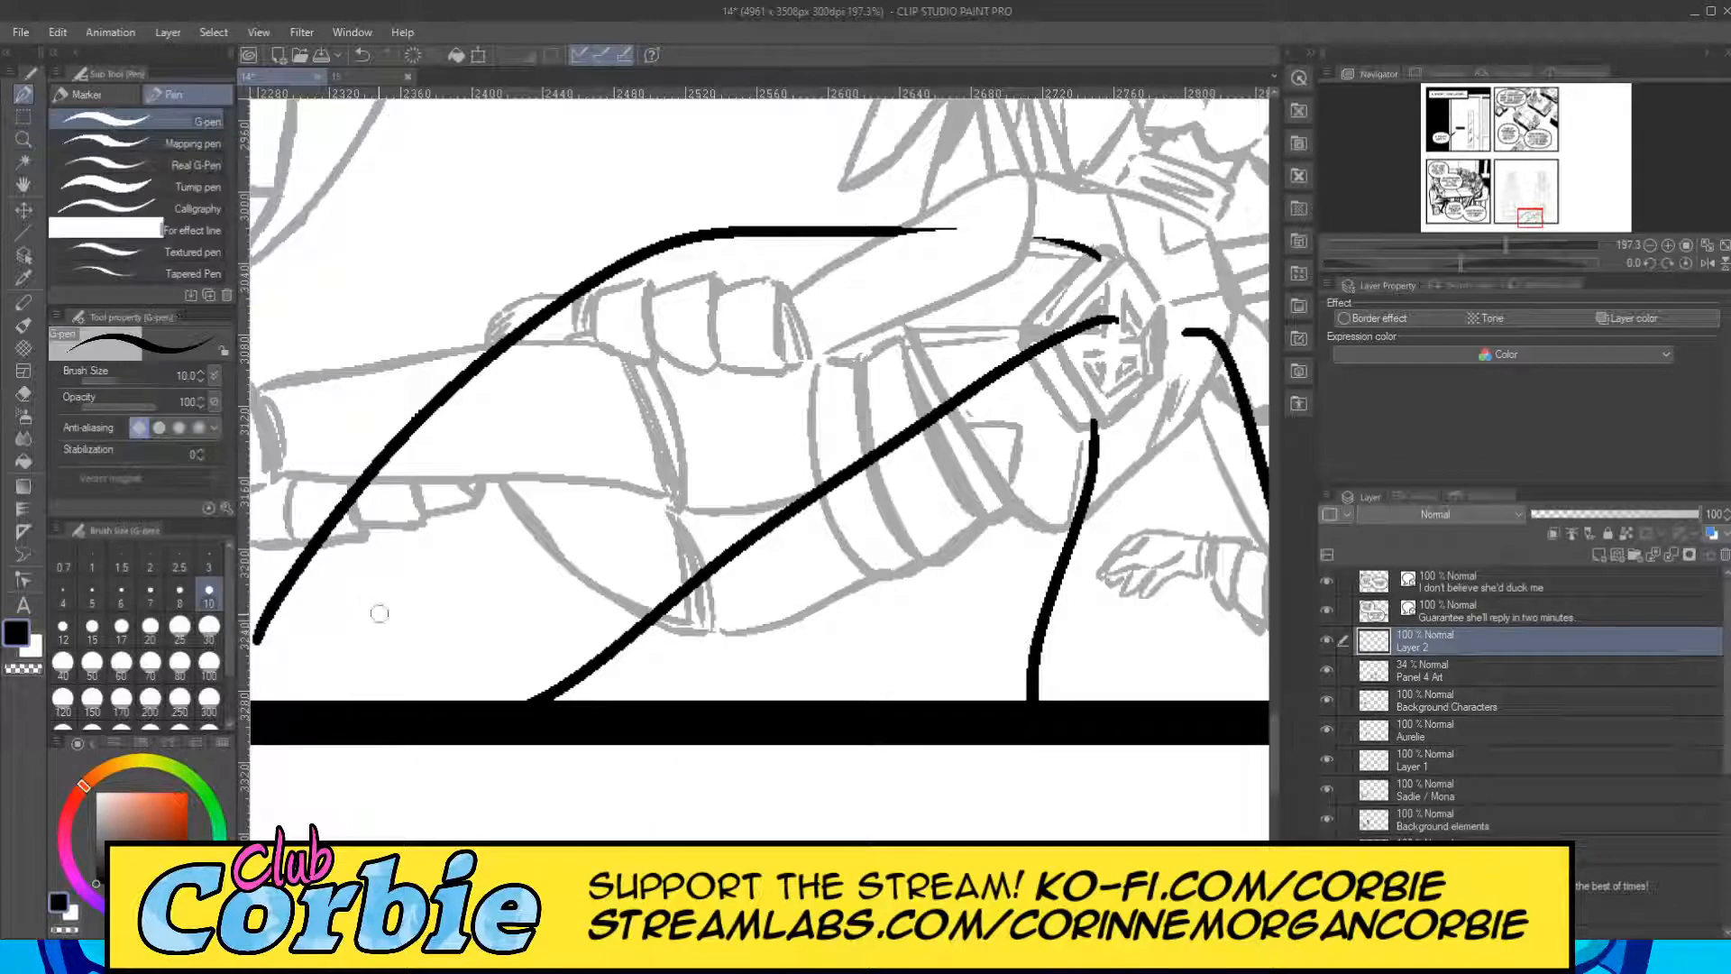
left_click_drag(365, 663, 494, 357)
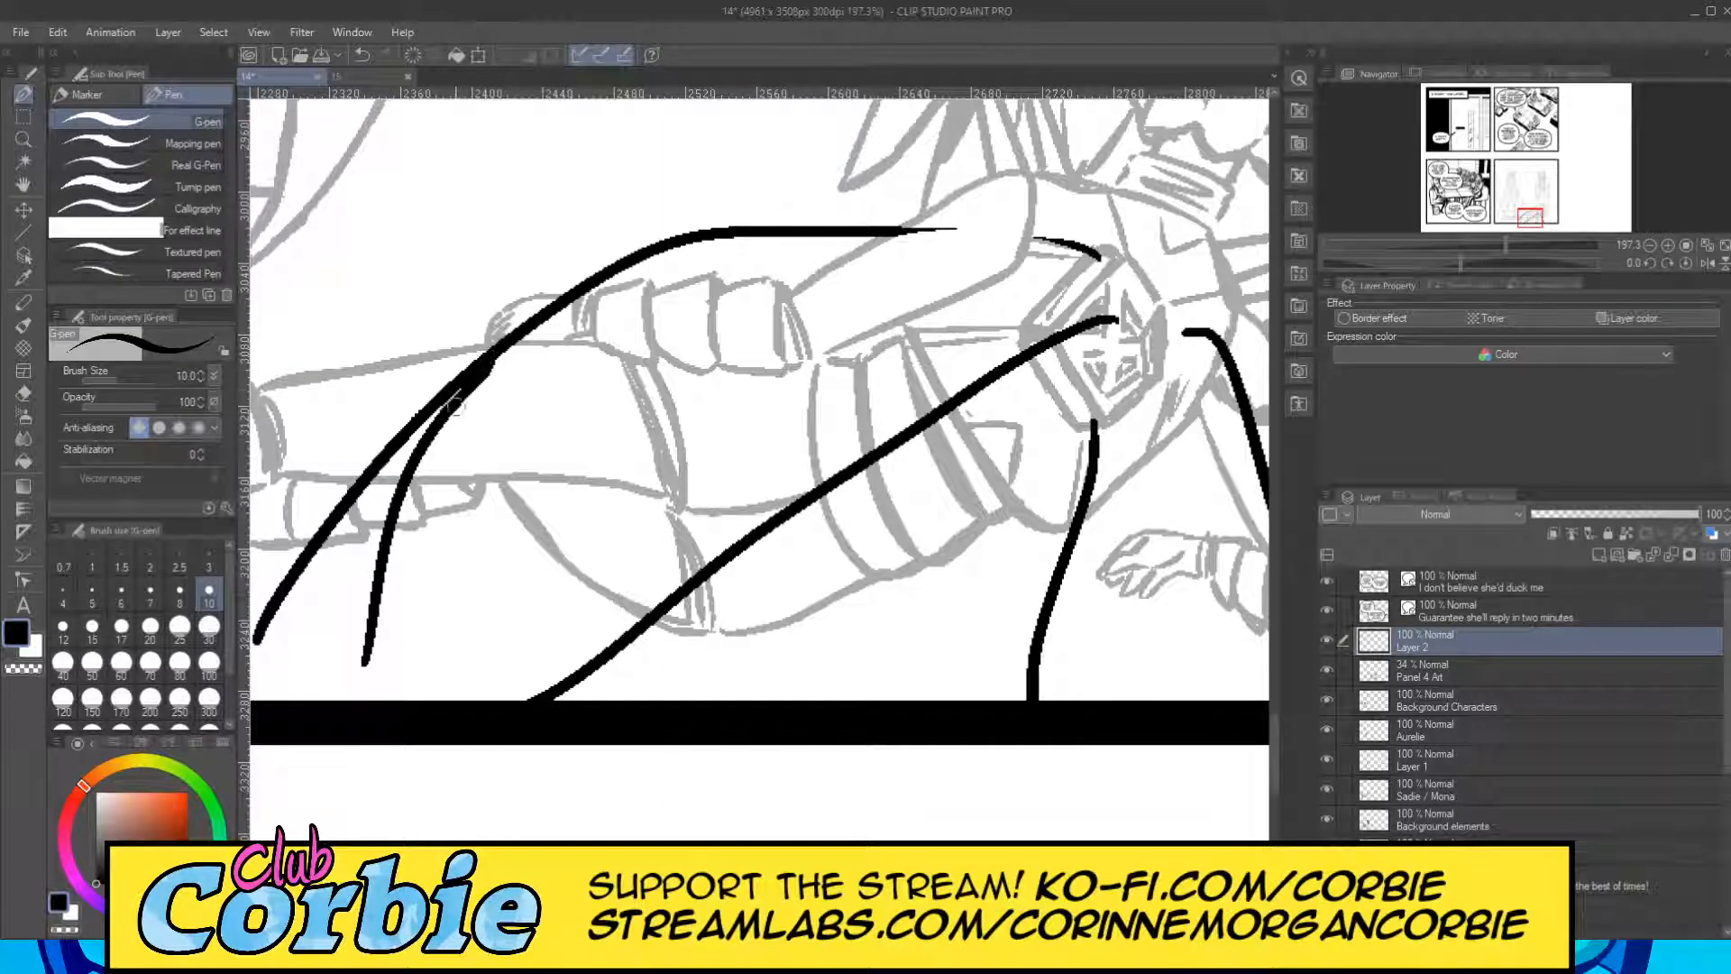
mouse_move(364, 686)
left_mouse_down()
mouse_move(461, 640)
mouse_move(464, 704)
mouse_move(582, 643)
mouse_move(529, 712)
mouse_move(616, 656)
left_mouse_up()
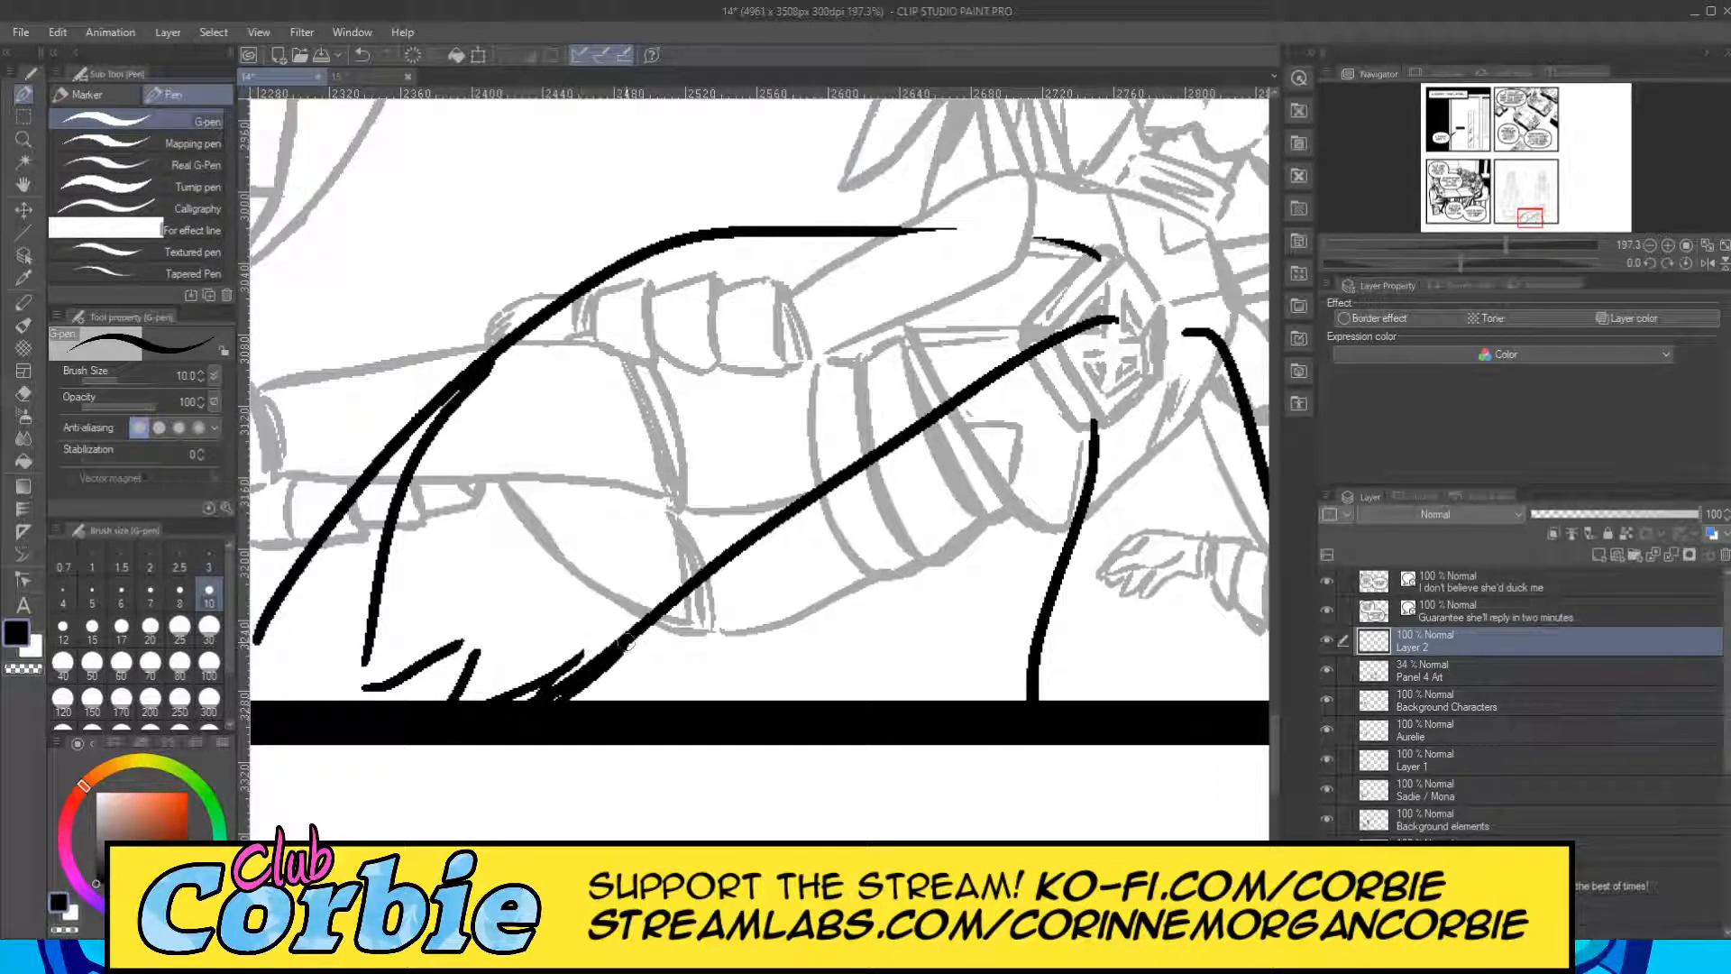
mouse_move(361, 597)
left_mouse_down()
mouse_move(297, 651)
mouse_move(401, 459)
mouse_move(468, 457)
mouse_move(472, 423)
left_mouse_up()
Erase the old outer cape edge and the overlapping inner stroke above the ragged hem.
left_click(23, 139)
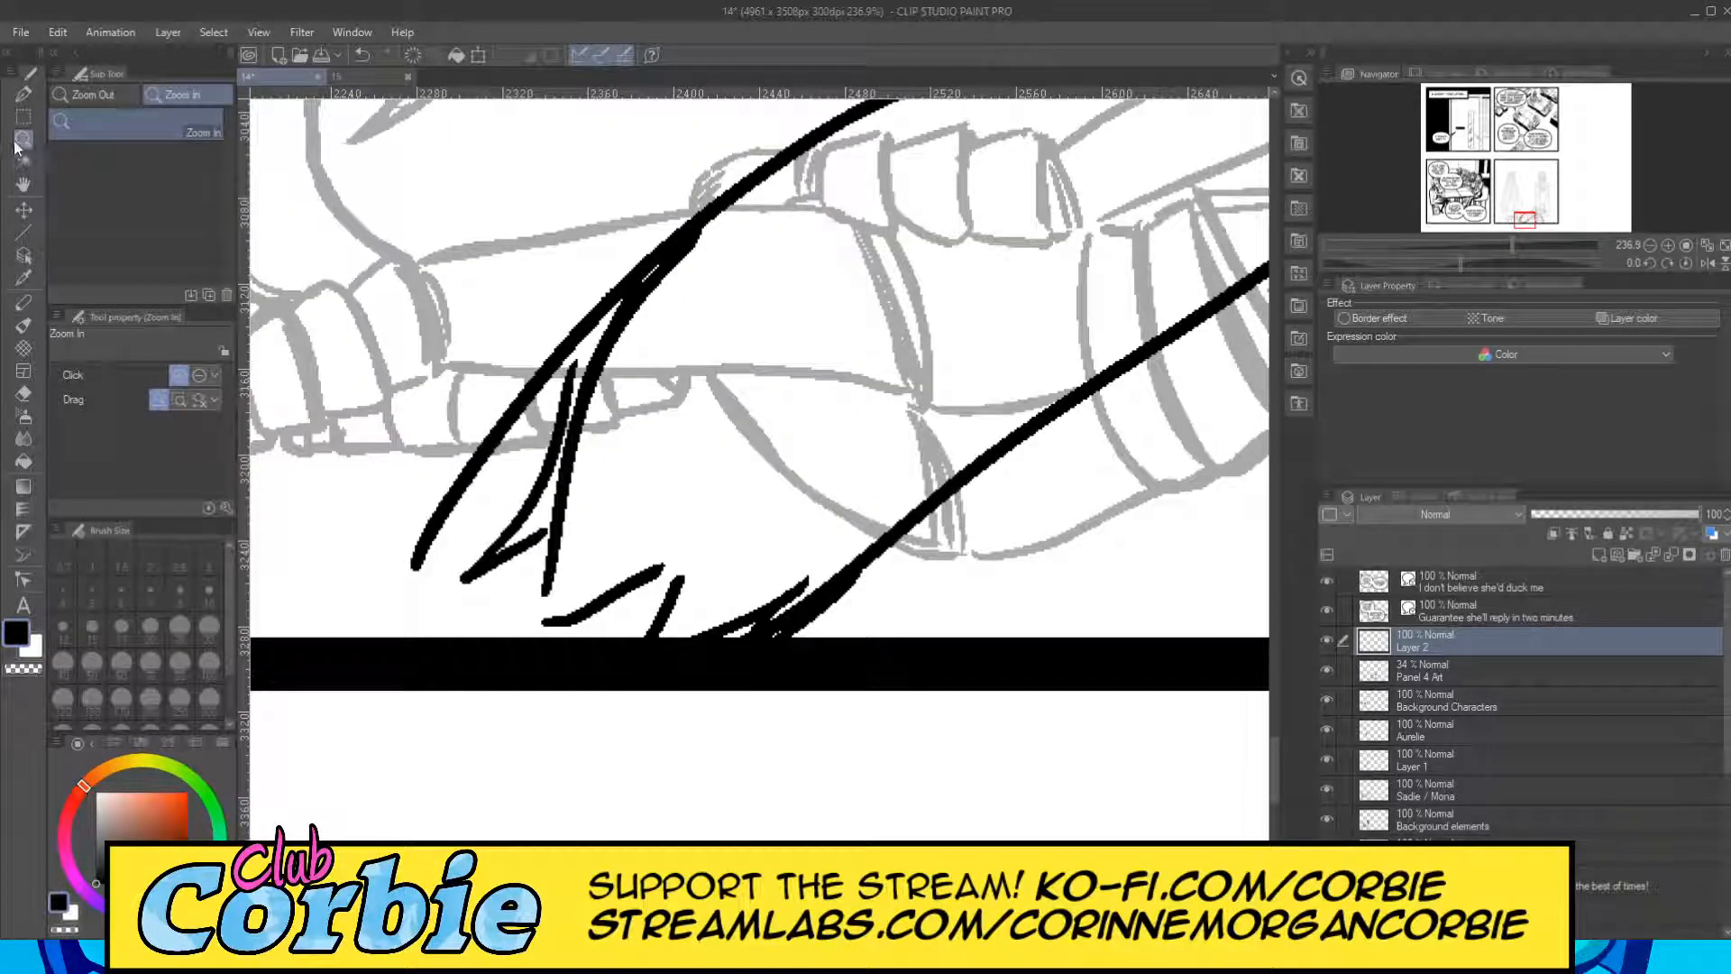
left_click(27, 93)
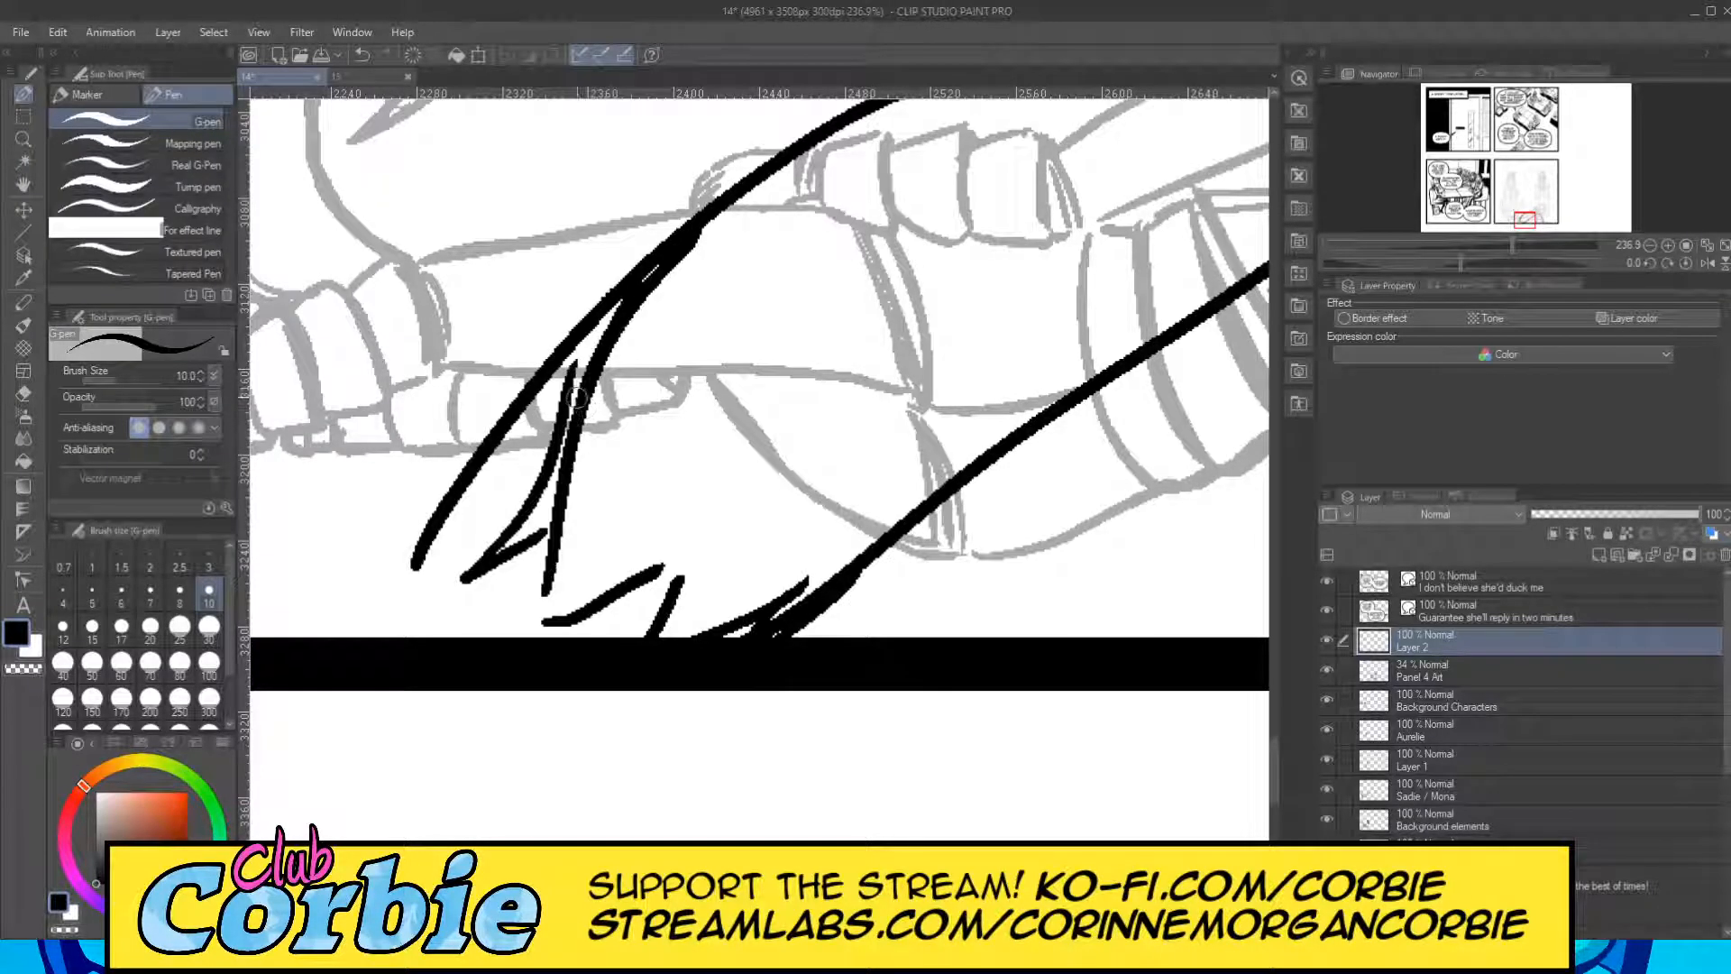
key("e")
mouse_move(417, 561)
left_mouse_down()
mouse_move(437, 500)
mouse_move(550, 359)
left_mouse_up()
left_click_drag(495, 460, 608, 286)
mouse_move(548, 520)
left_mouse_down()
mouse_move(603, 445)
mouse_move(558, 509)
mouse_move(629, 322)
mouse_move(718, 235)
left_mouse_up()
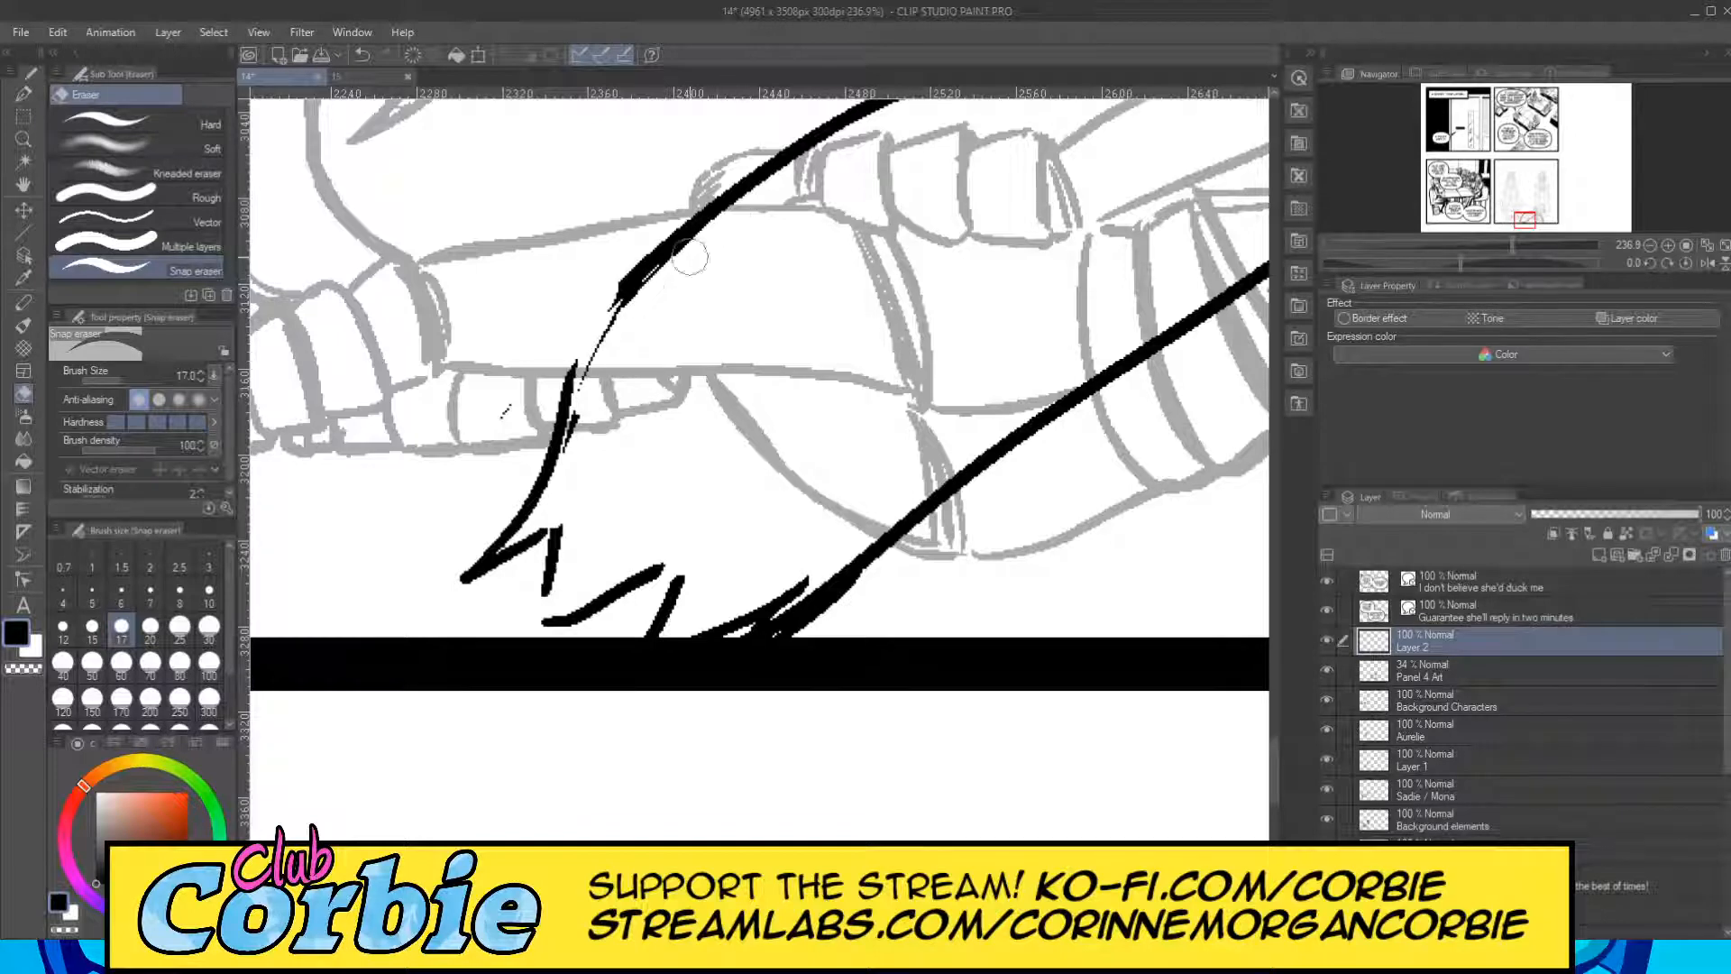
left_click_drag(570, 456, 620, 327)
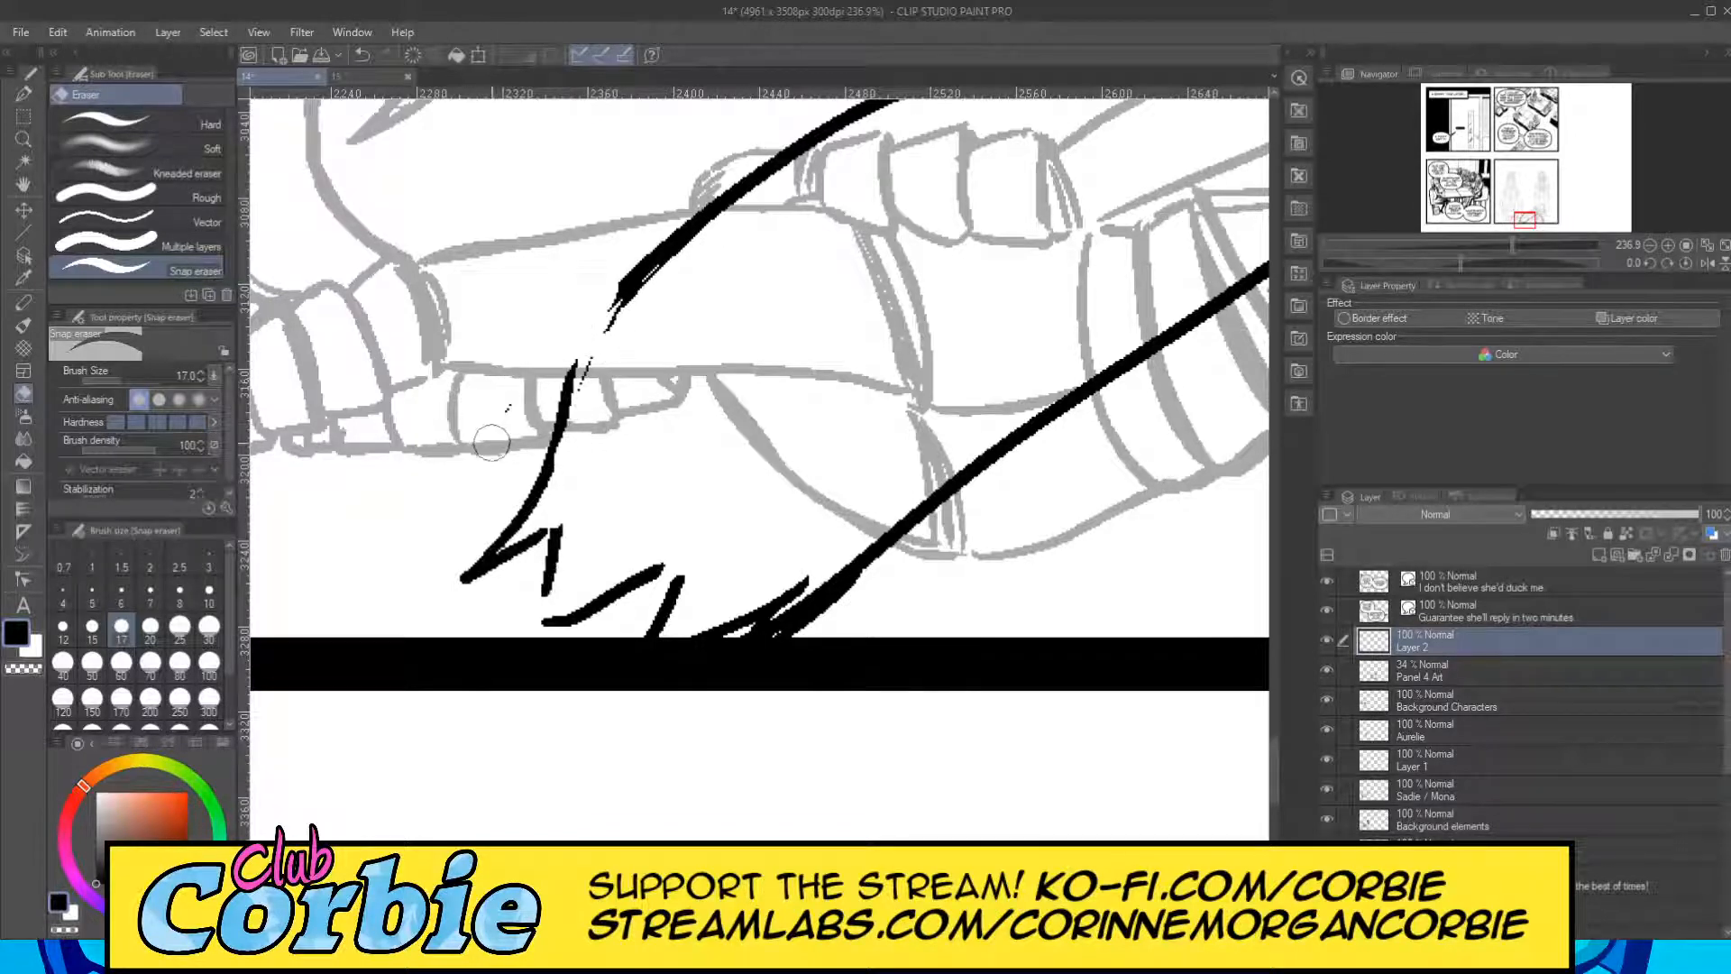
Erase the cape line's end across the chest emblem and extend the right cape edge to the emblem with a thicker stroke.
left_click(24, 140)
left_click_drag(418, 411, 264, 497)
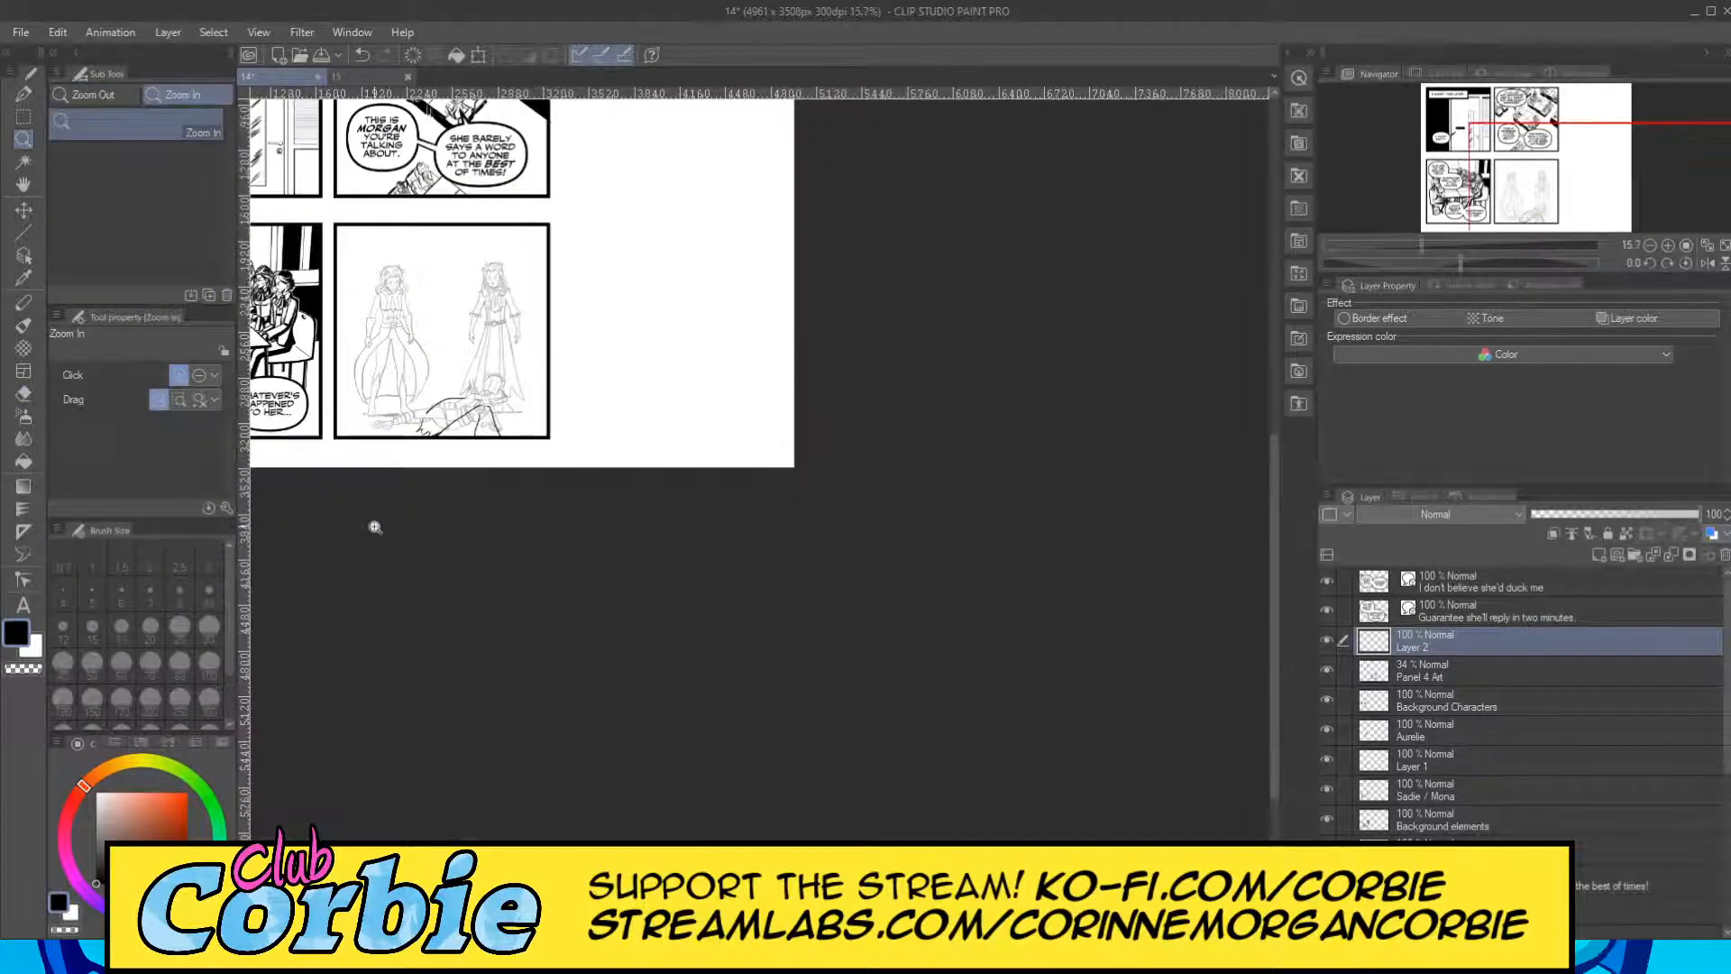
left_click_drag(460, 407, 527, 490)
left_click_drag(523, 425, 593, 396)
left_click_drag(542, 285, 577, 270)
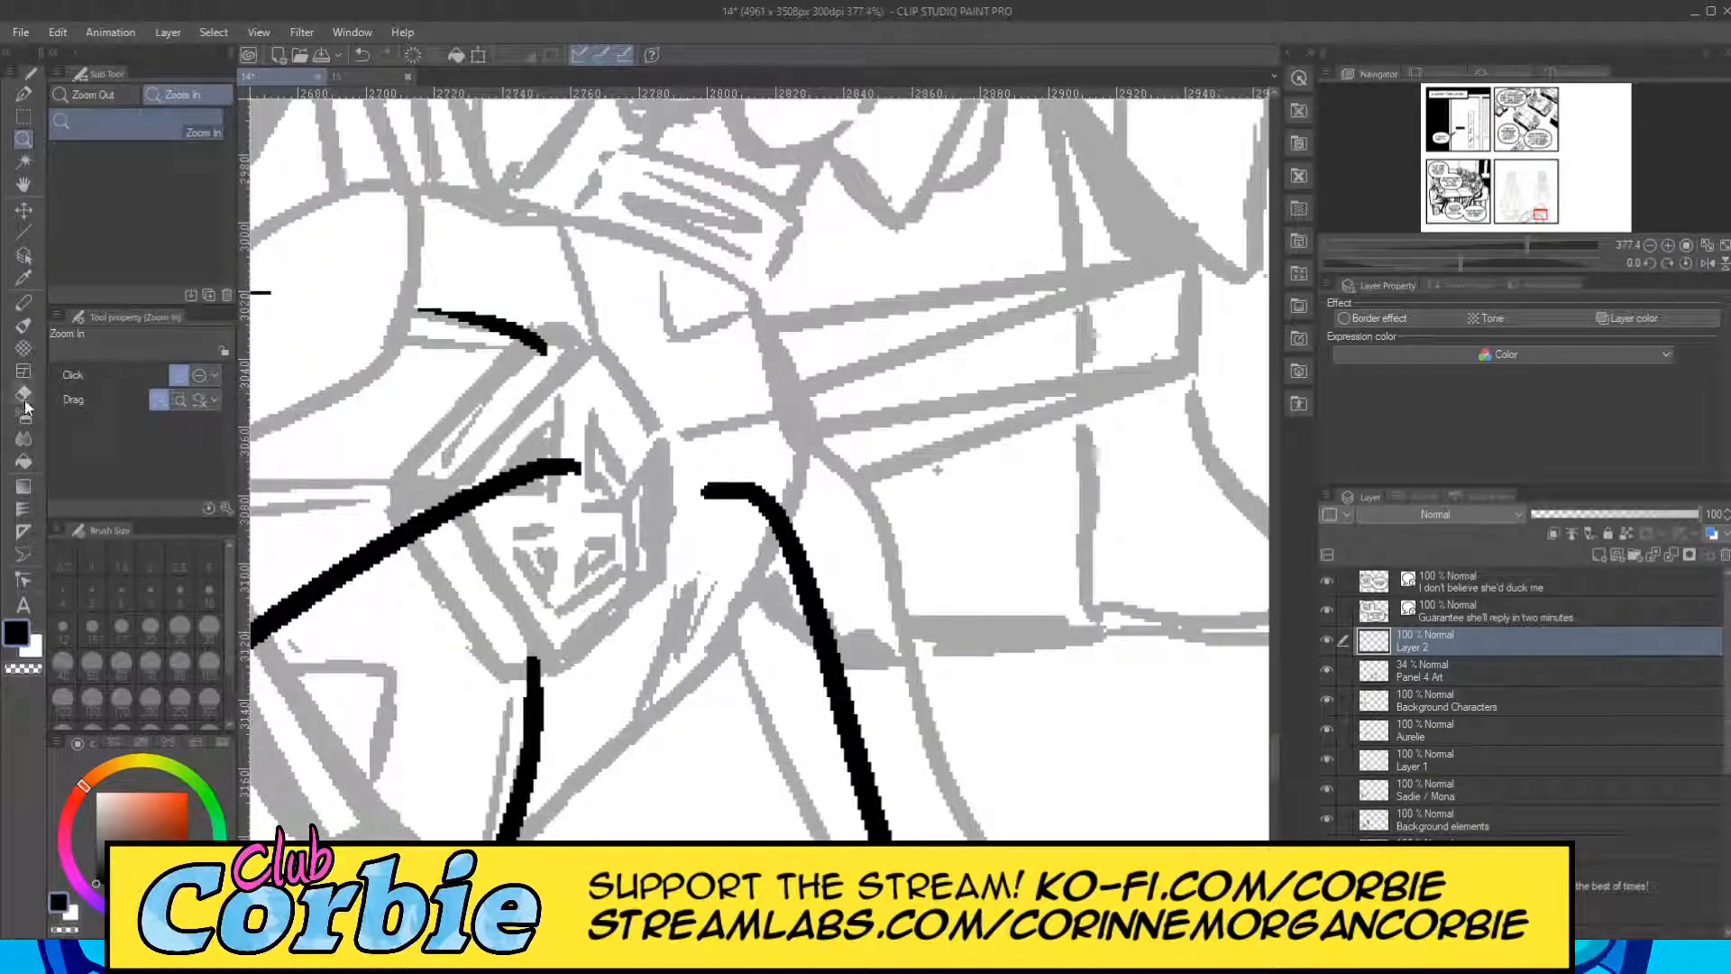
left_click(23, 394)
mouse_move(614, 487)
left_mouse_down()
mouse_move(455, 510)
mouse_move(688, 481)
mouse_move(775, 510)
left_mouse_up()
left_click(23, 94)
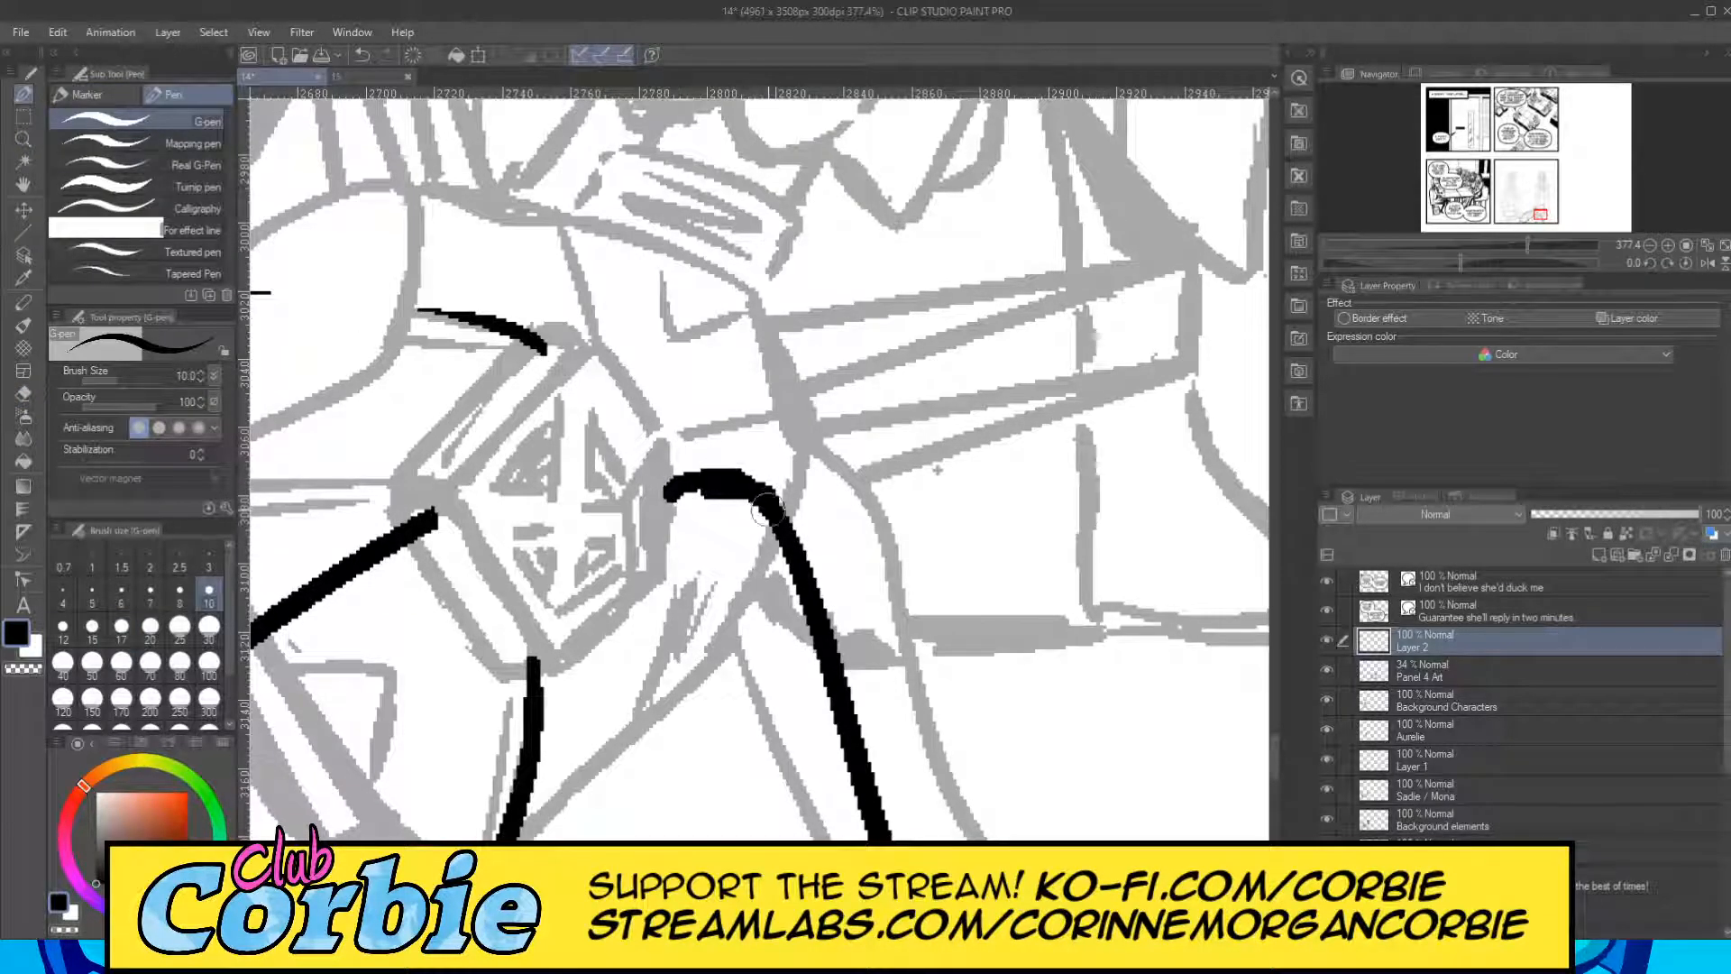
Ink a narrow inverted-V fold in the middle of the cape, redrawing its left stroke at a steeper angle.
left_click(20, 142)
left_click_drag(631, 372, 415, 442)
left_click_drag(532, 419, 712, 455)
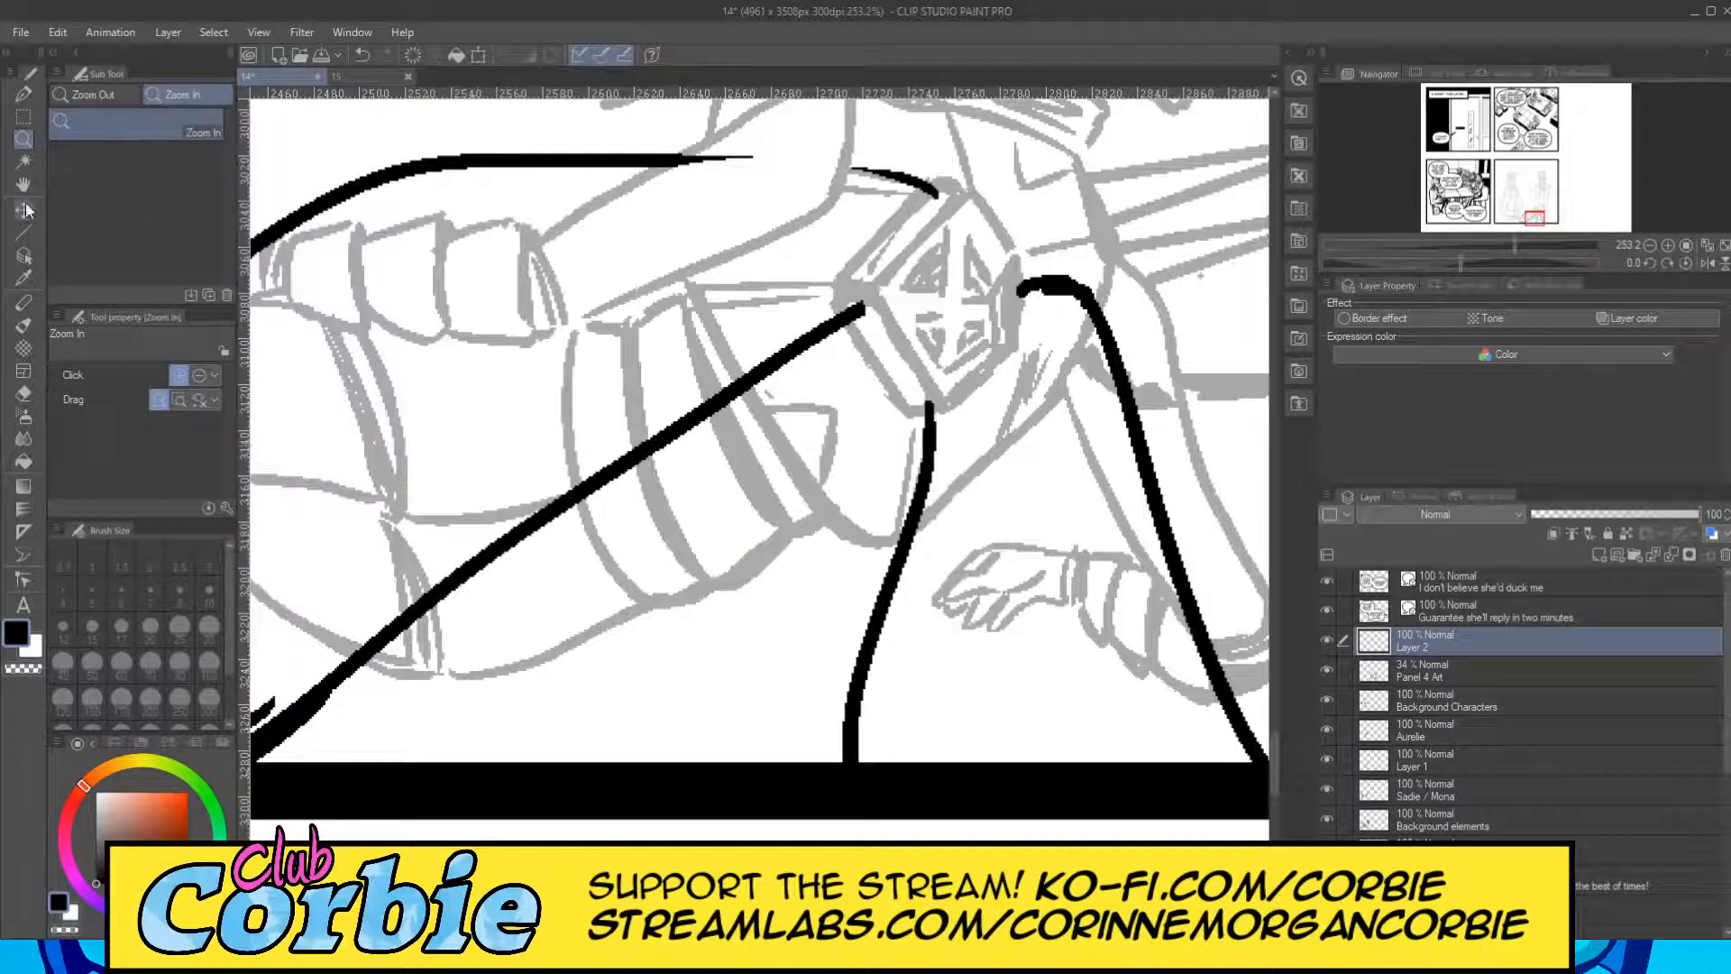
left_click(23, 93)
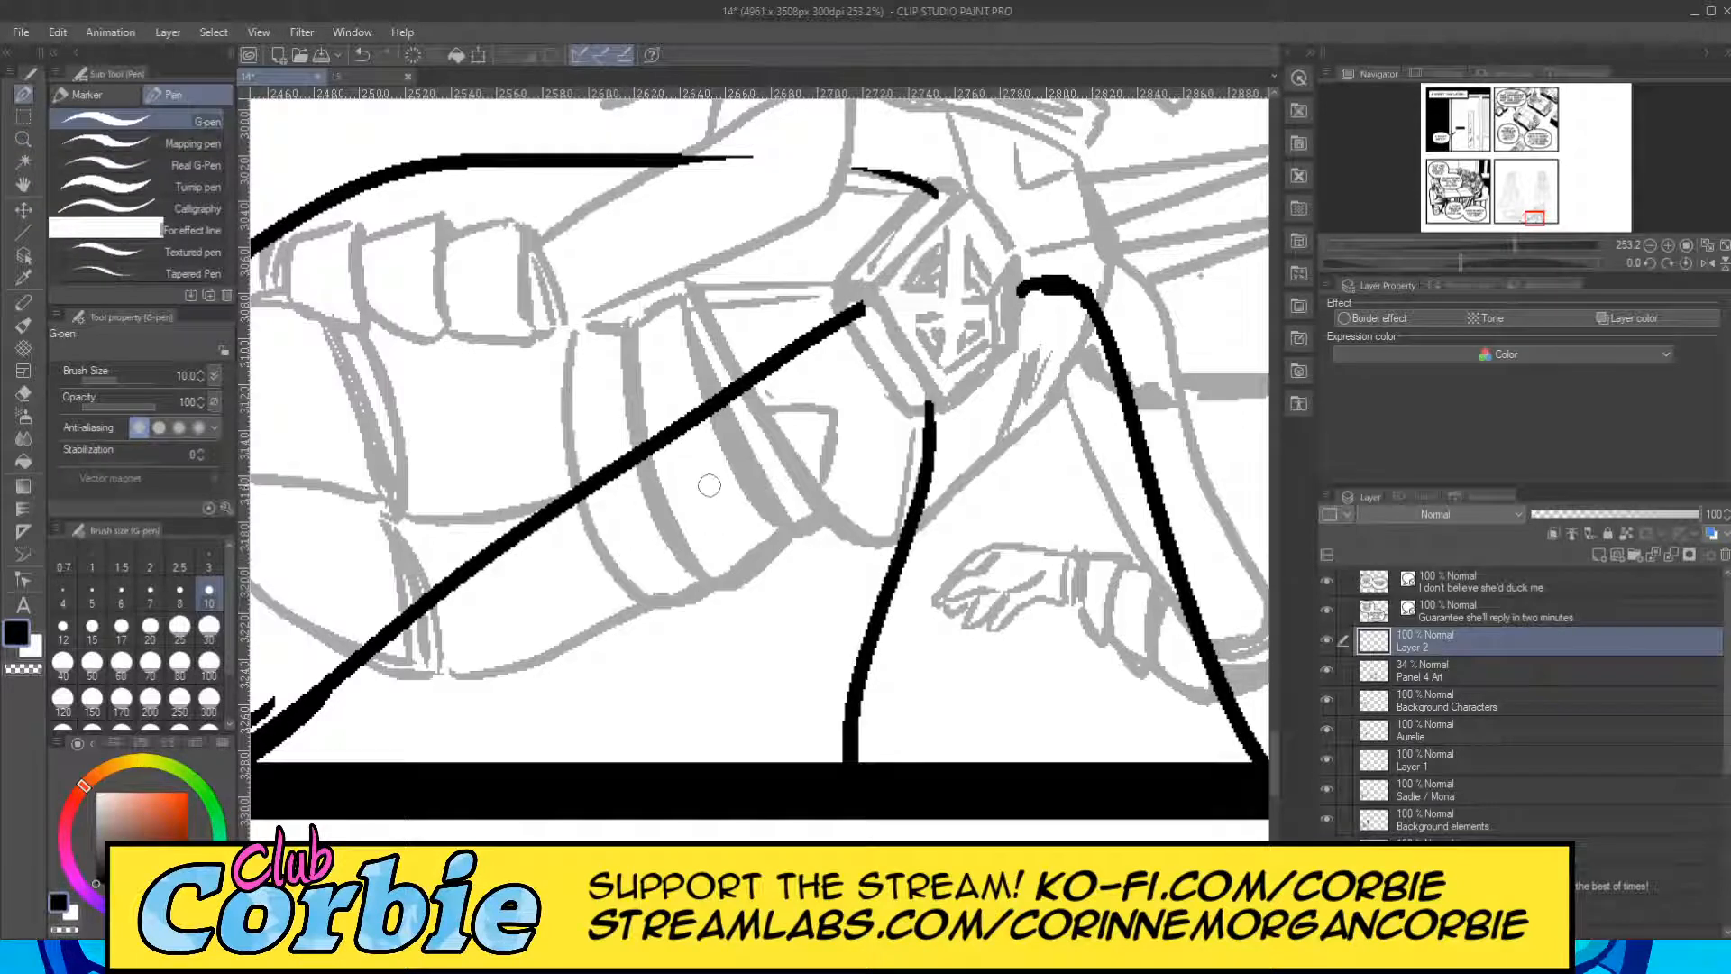
left_click_drag(699, 465, 680, 832)
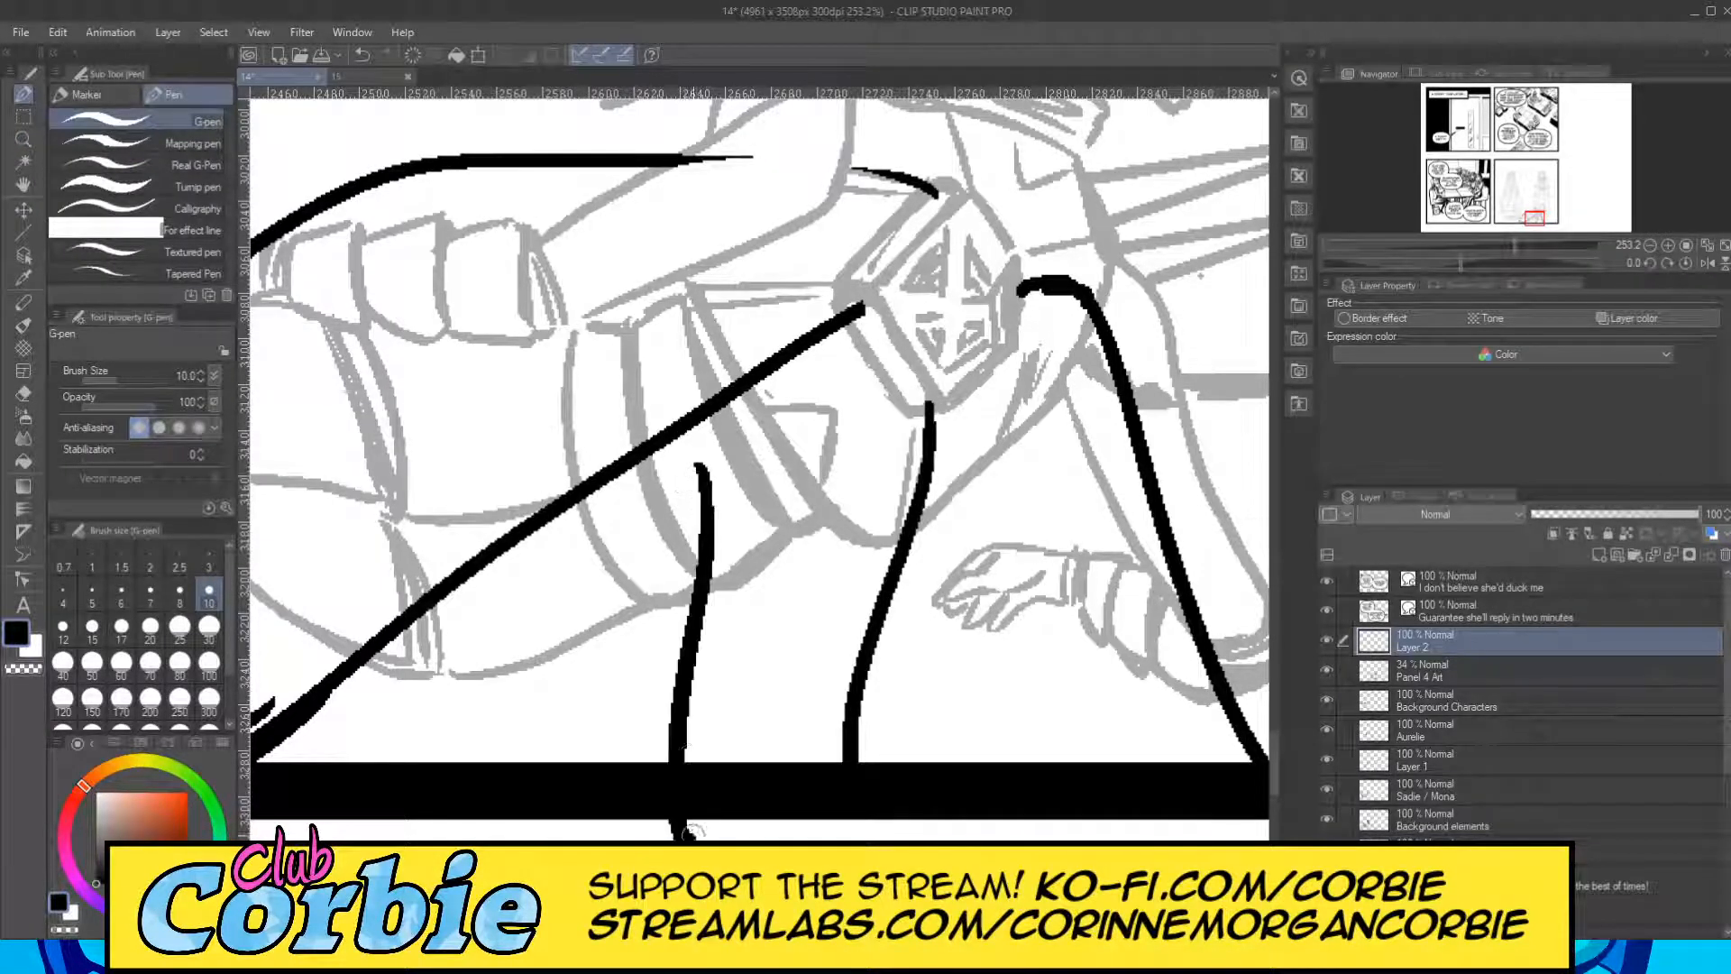
left_click_drag(690, 458, 284, 761)
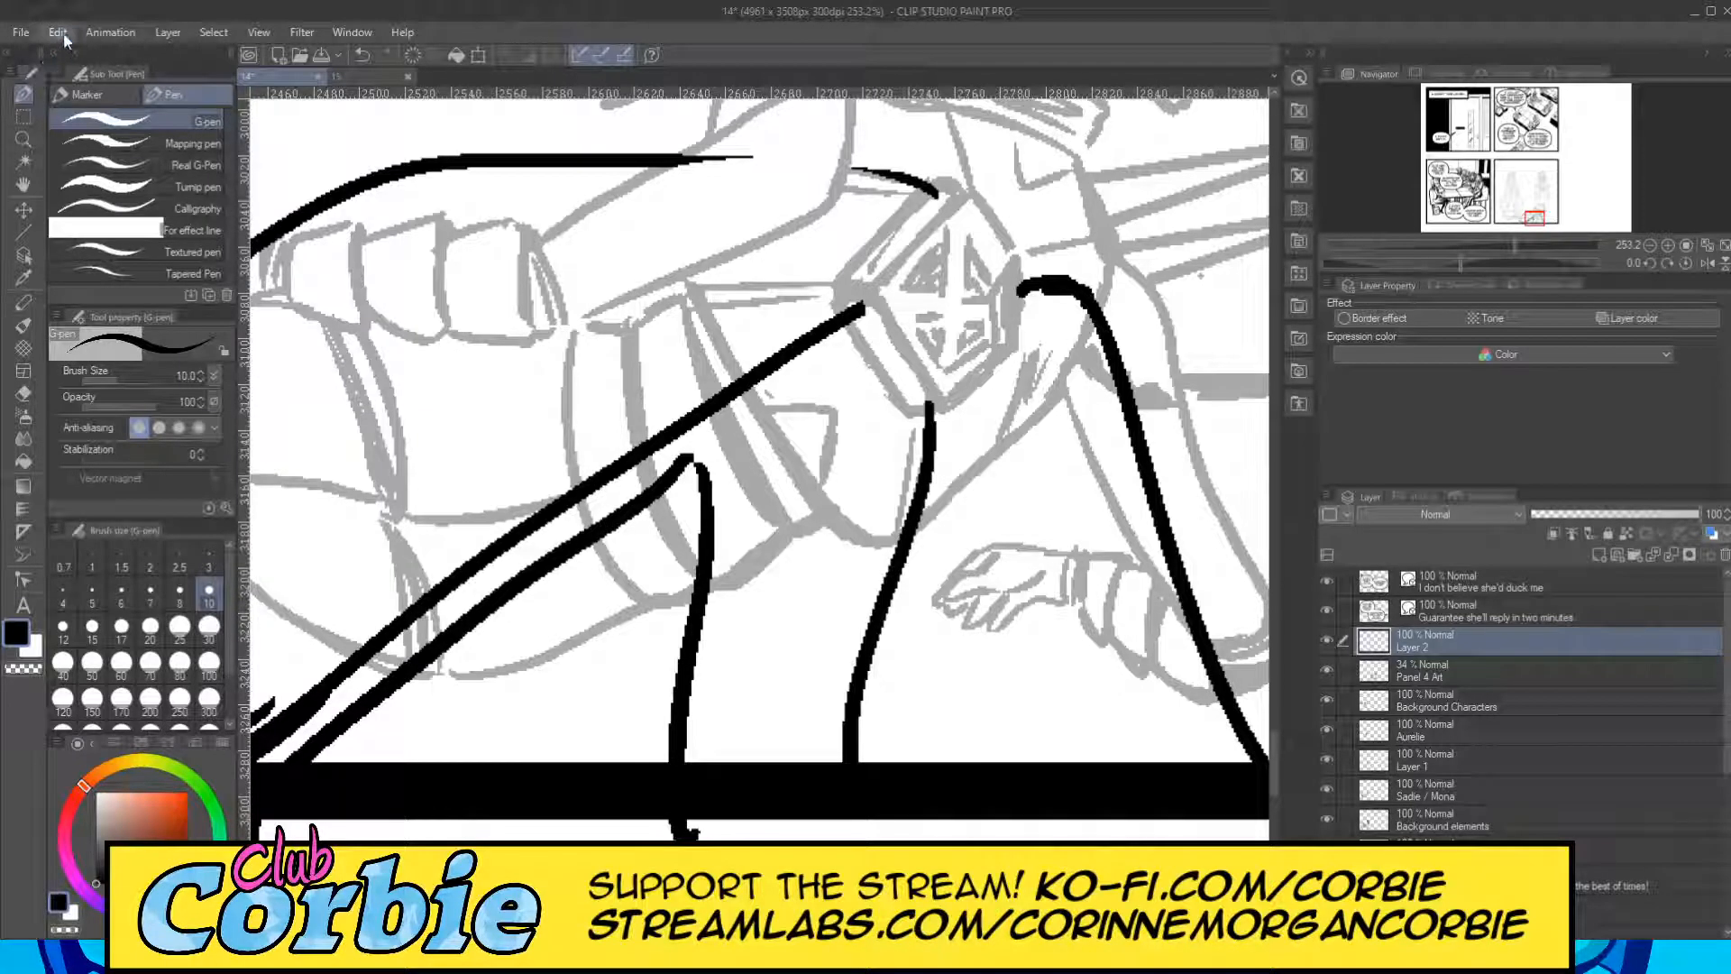
key("ctrl+z")
left_click_drag(687, 465, 378, 838)
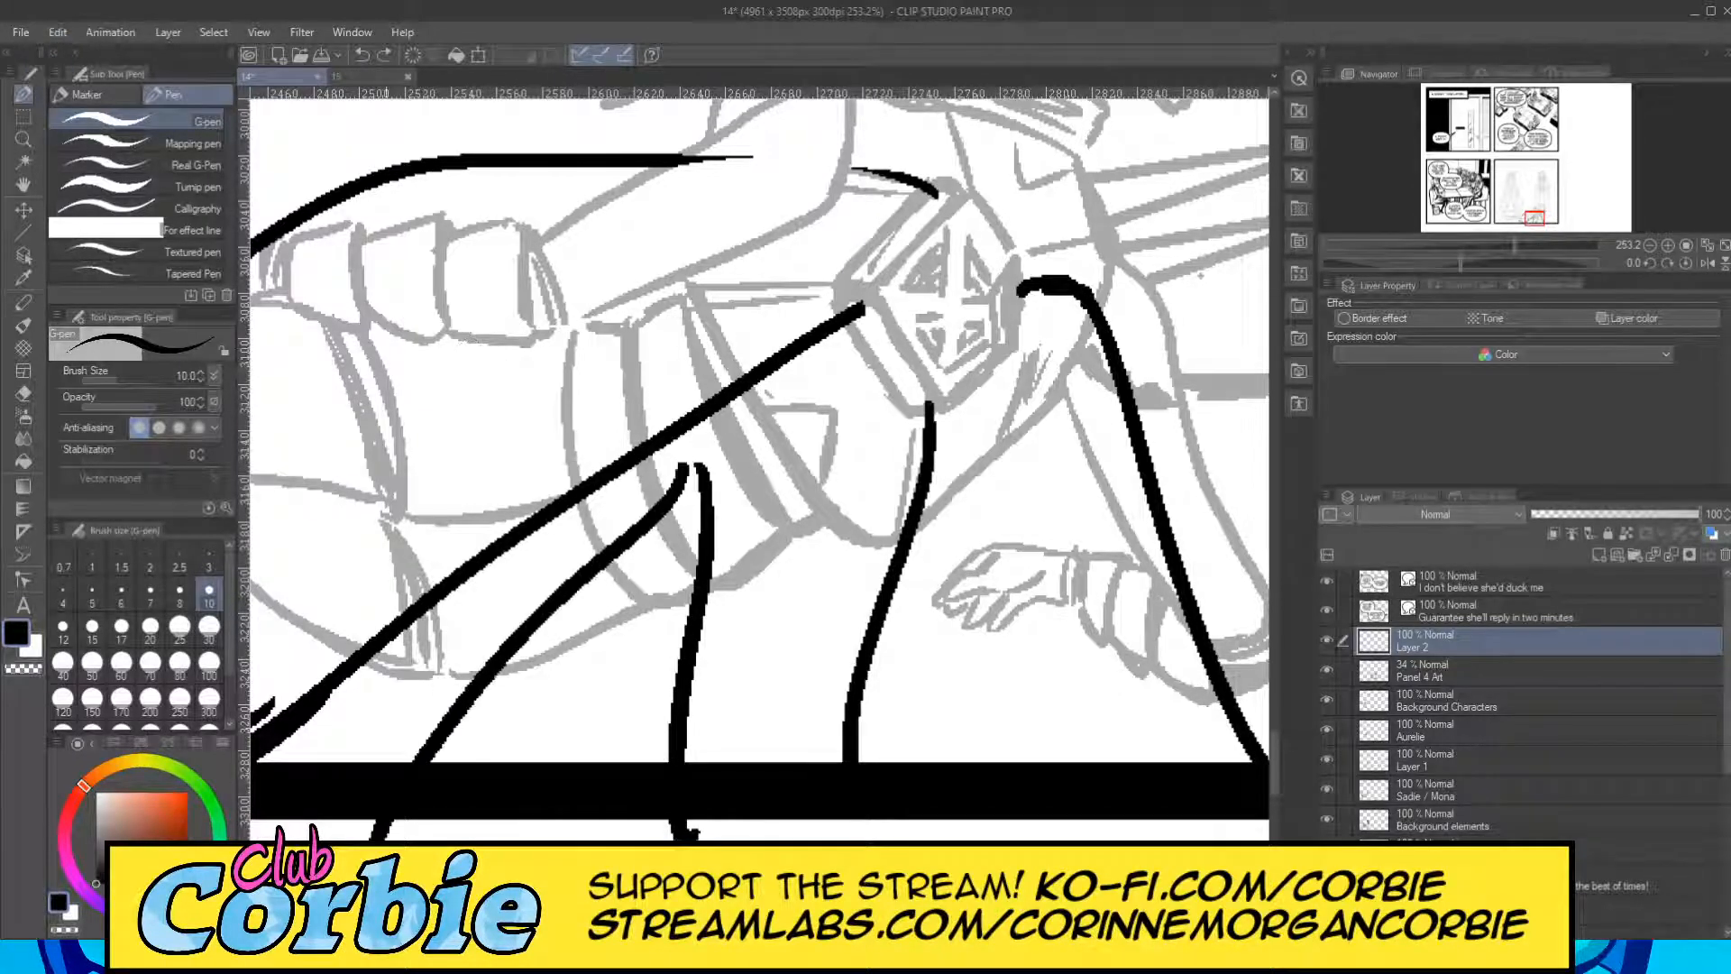
Close the gap in the cape's top line up to the chest emblem and ink a jagged edge down the emblem's left side.
left_click(24, 142)
left_click_drag(543, 482, 479, 521)
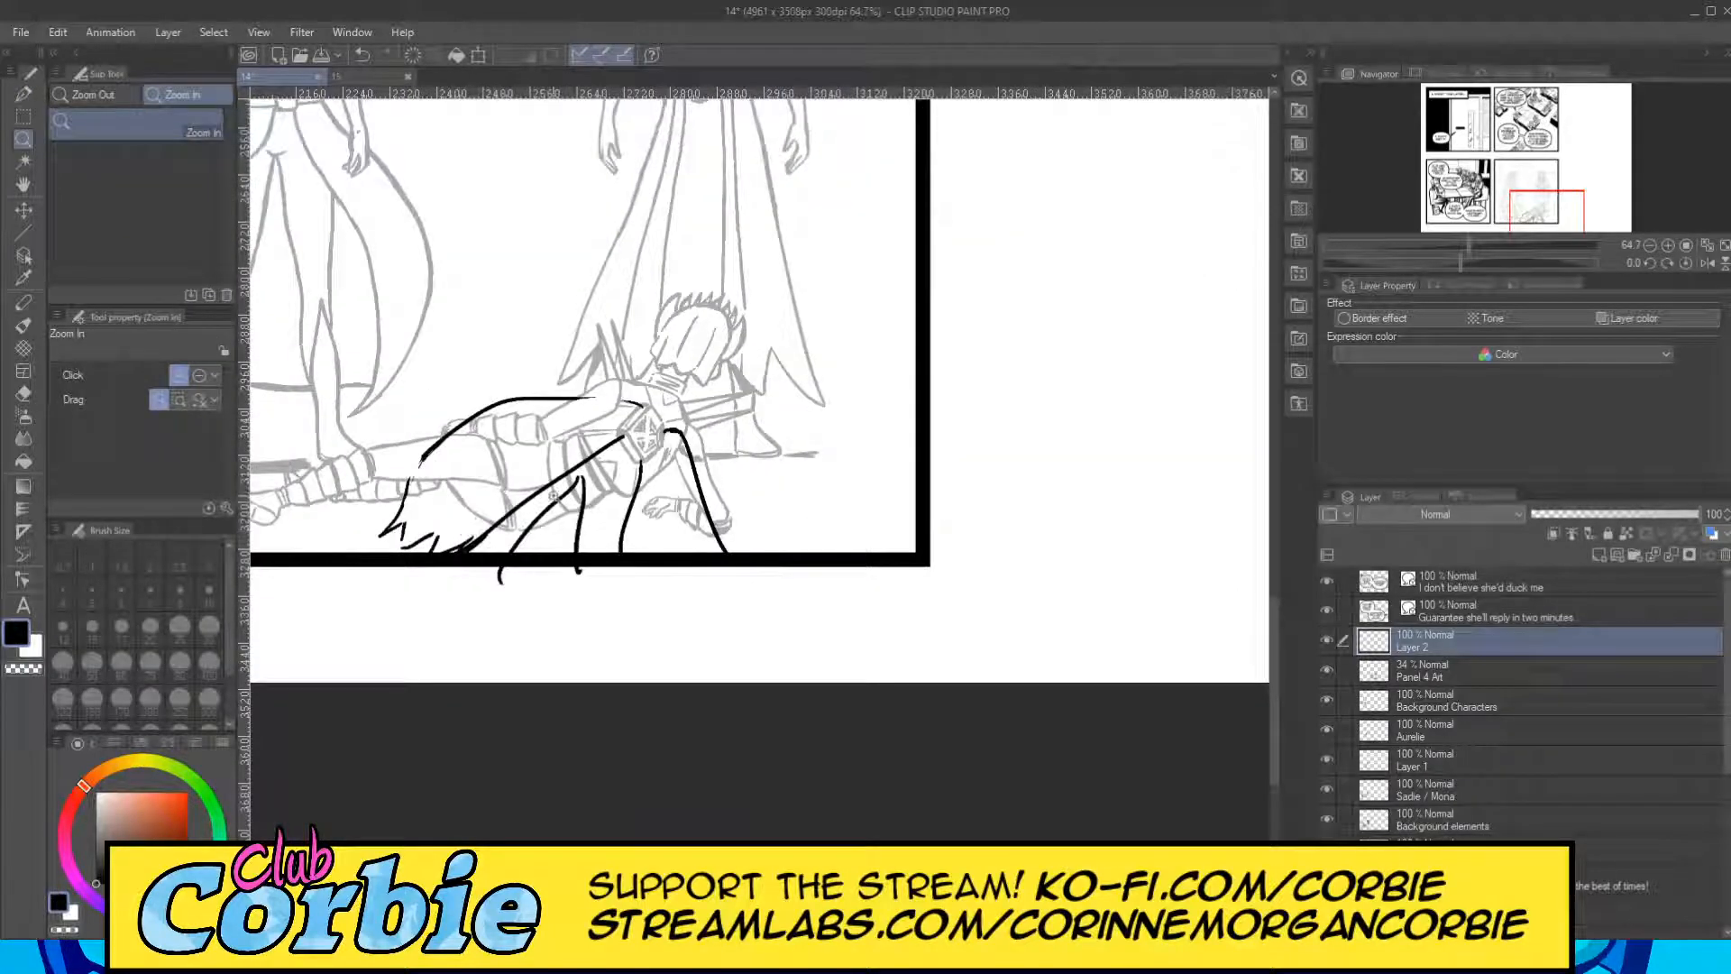
left_click_drag(597, 389, 680, 397)
left_click_drag(575, 443, 617, 478)
left_click(23, 93)
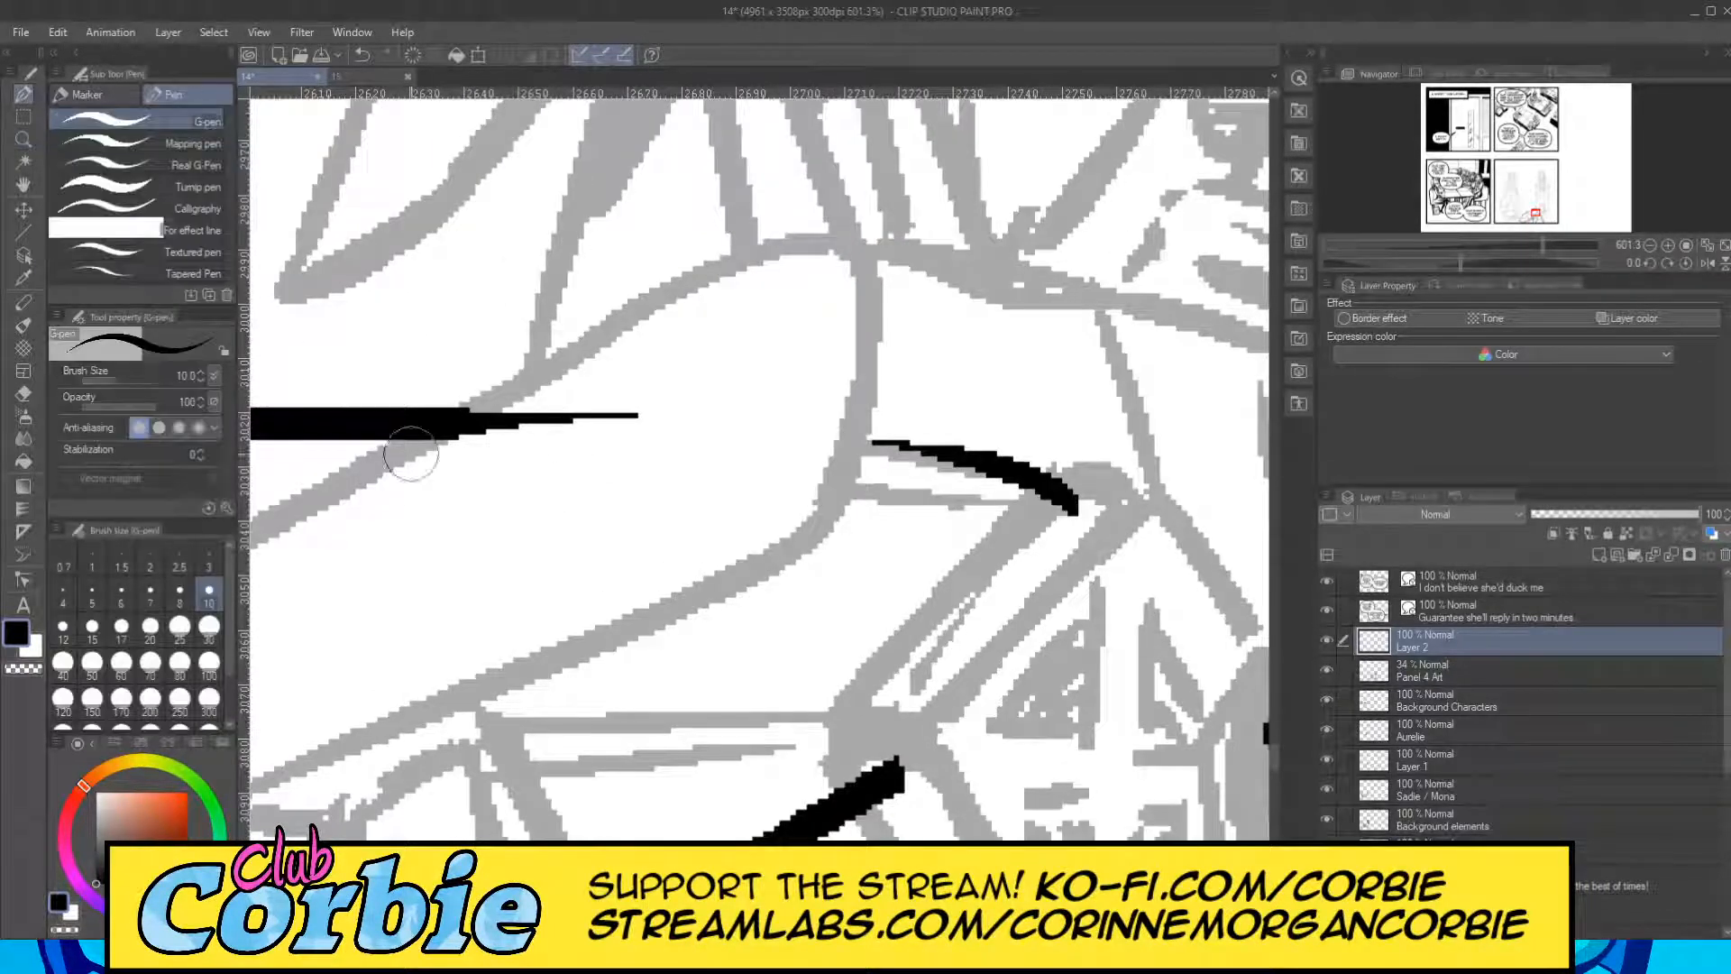
mouse_move(440, 426)
left_mouse_down()
mouse_move(891, 445)
mouse_move(1102, 516)
left_mouse_up()
mouse_move(820, 688)
left_mouse_down()
mouse_move(936, 661)
mouse_move(936, 642)
left_mouse_up()
left_click_drag(912, 642, 967, 628)
left_click_drag(826, 638, 966, 631)
left_click_drag(911, 622, 1064, 532)
left_click_drag(983, 546, 1087, 504)
mouse_move(870, 658)
left_mouse_down()
mouse_move(825, 708)
mouse_move(893, 793)
left_mouse_up()
Erase the ends of the two middle fold lines that stick out below the panel's lower border.
left_click(23, 139)
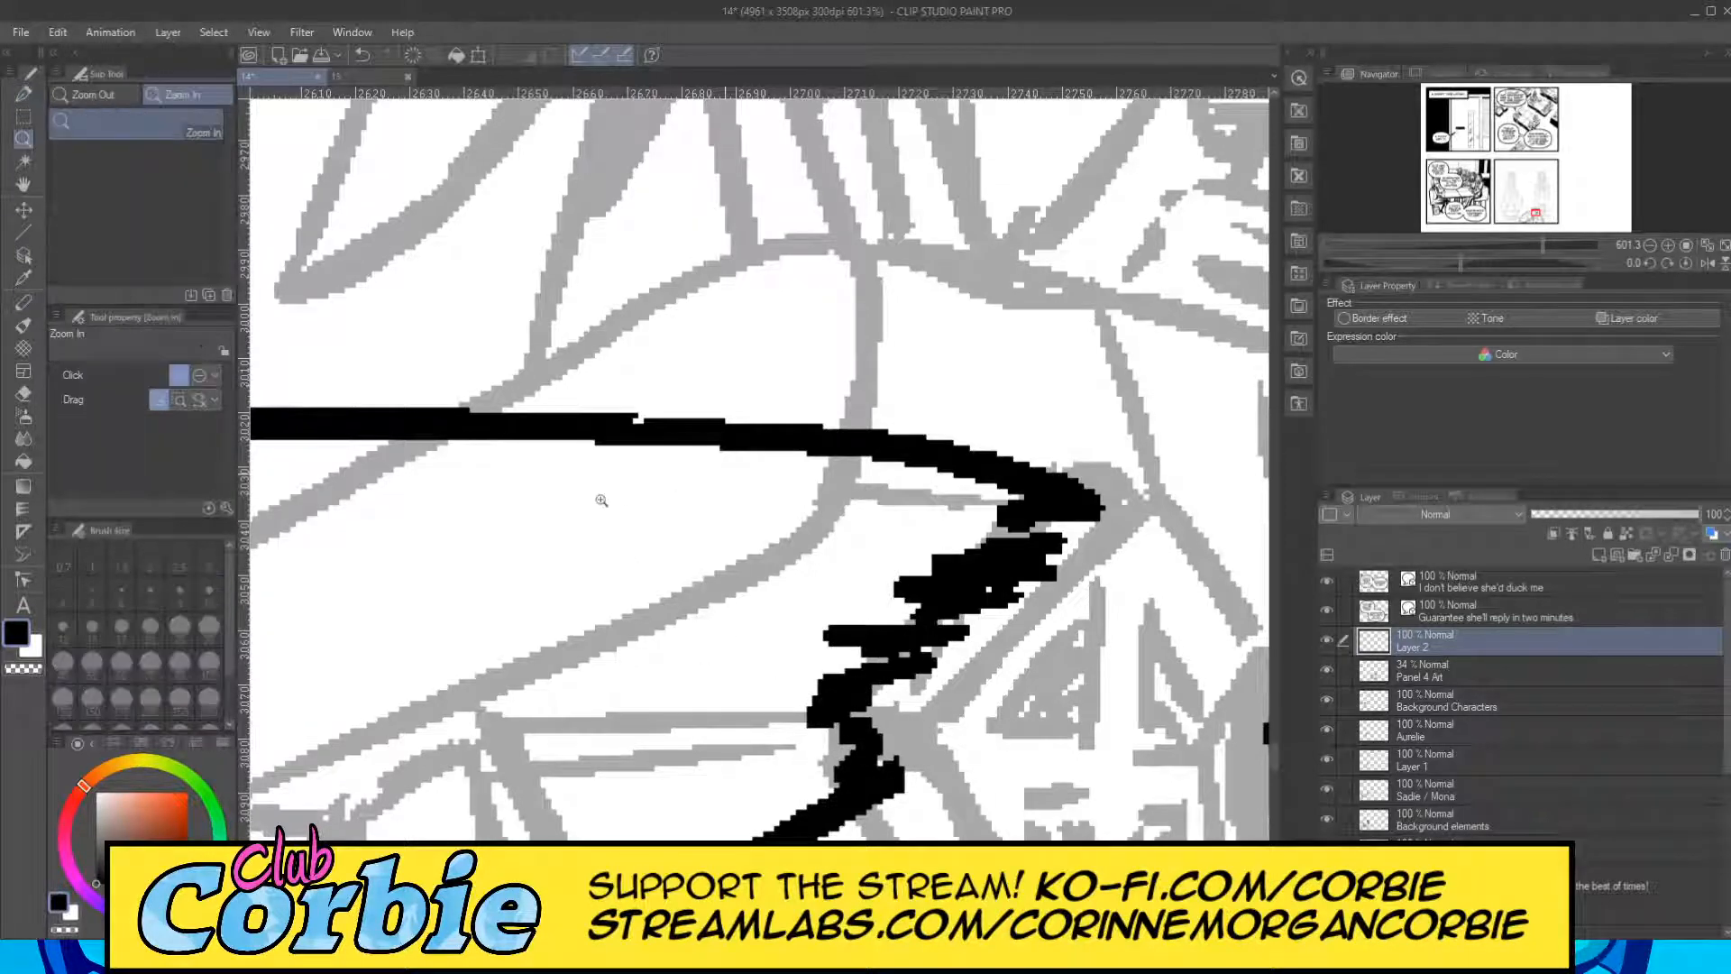
scroll(657, 514, "down", 5)
scroll(542, 610, "up", 4)
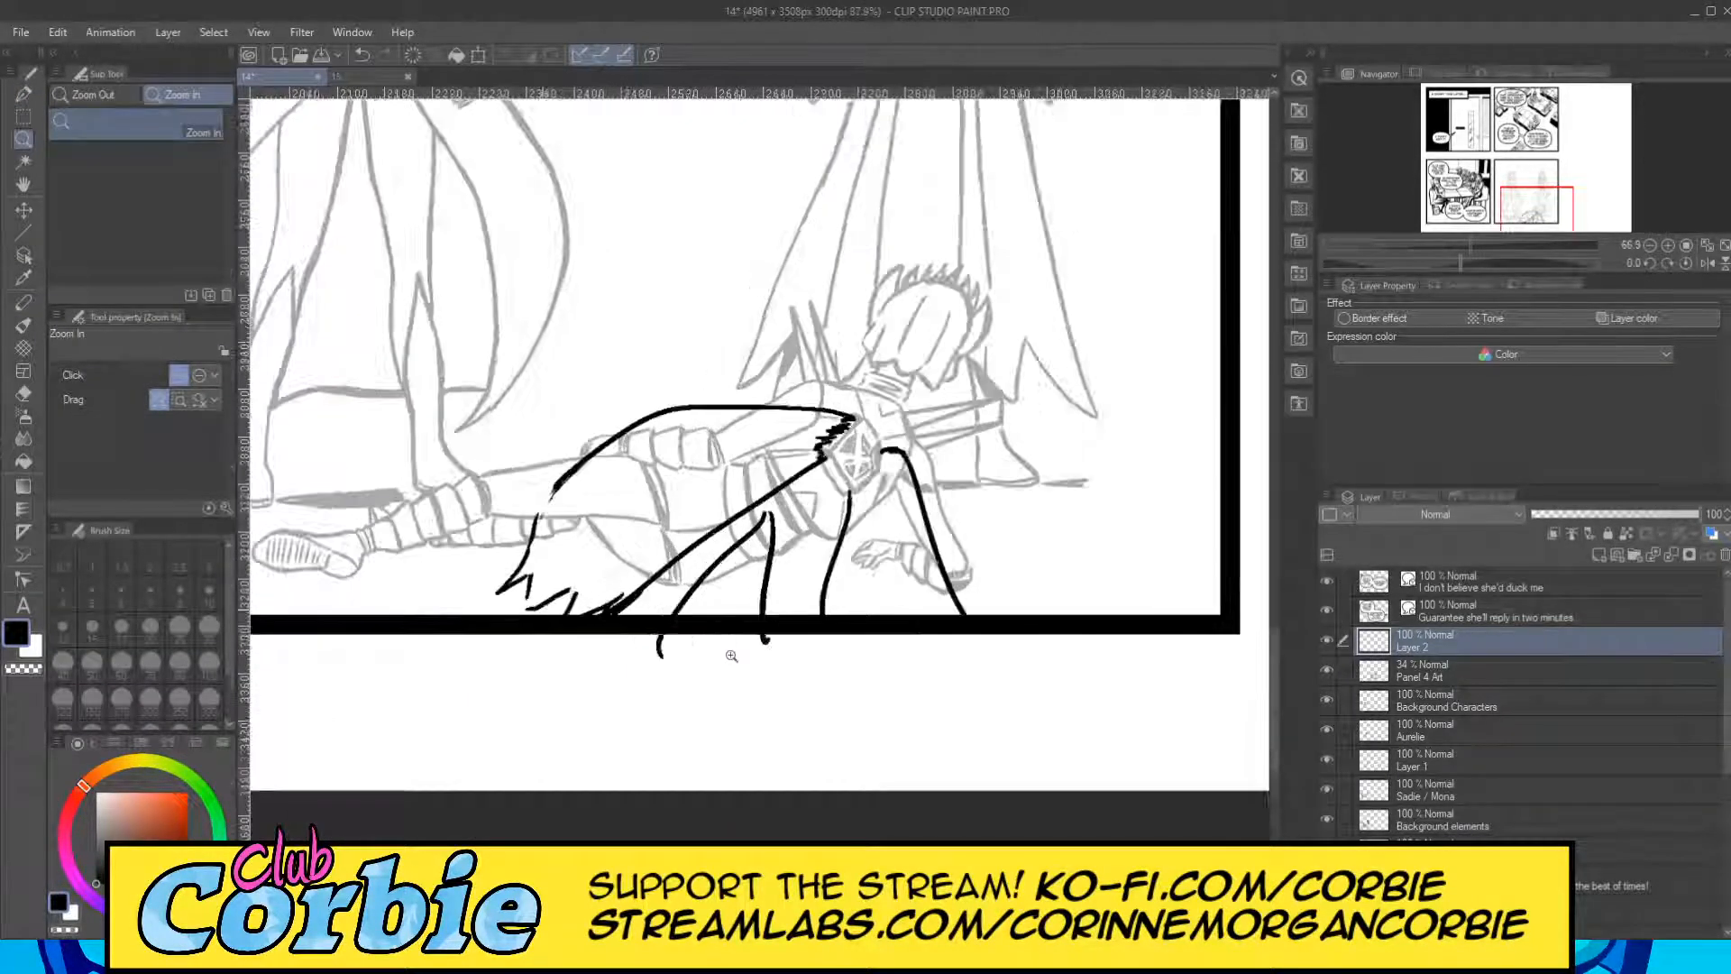
scroll(1083, 665, "up", 4)
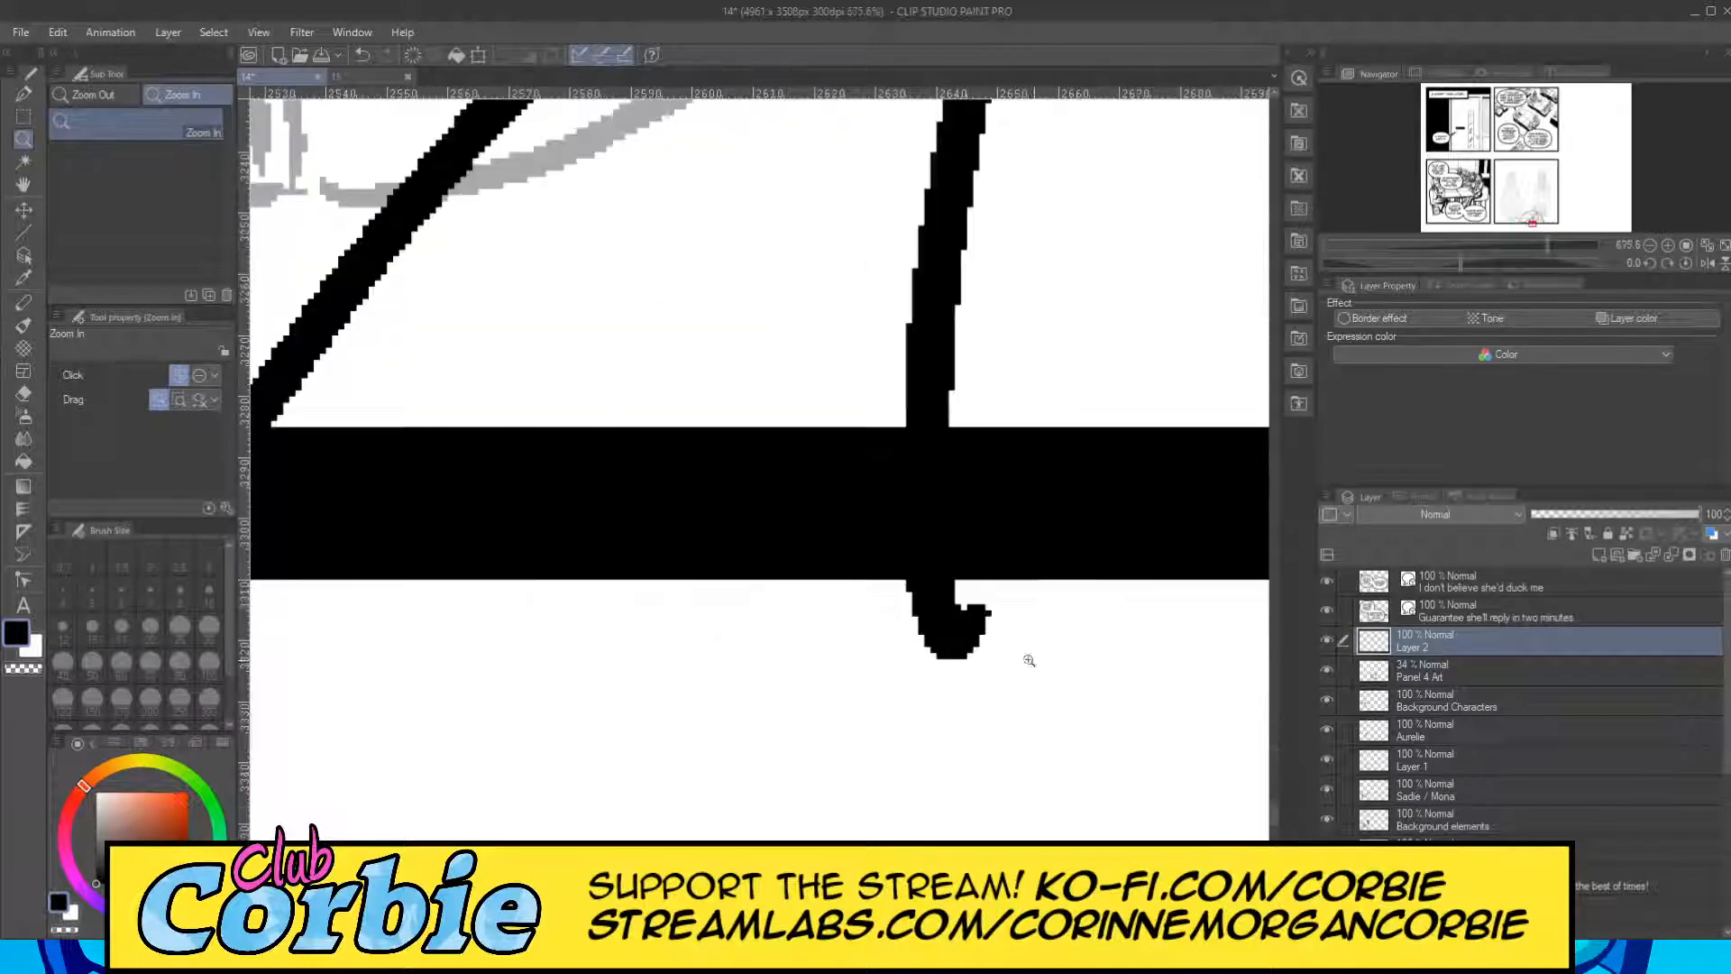
scroll(719, 580, "down", 3)
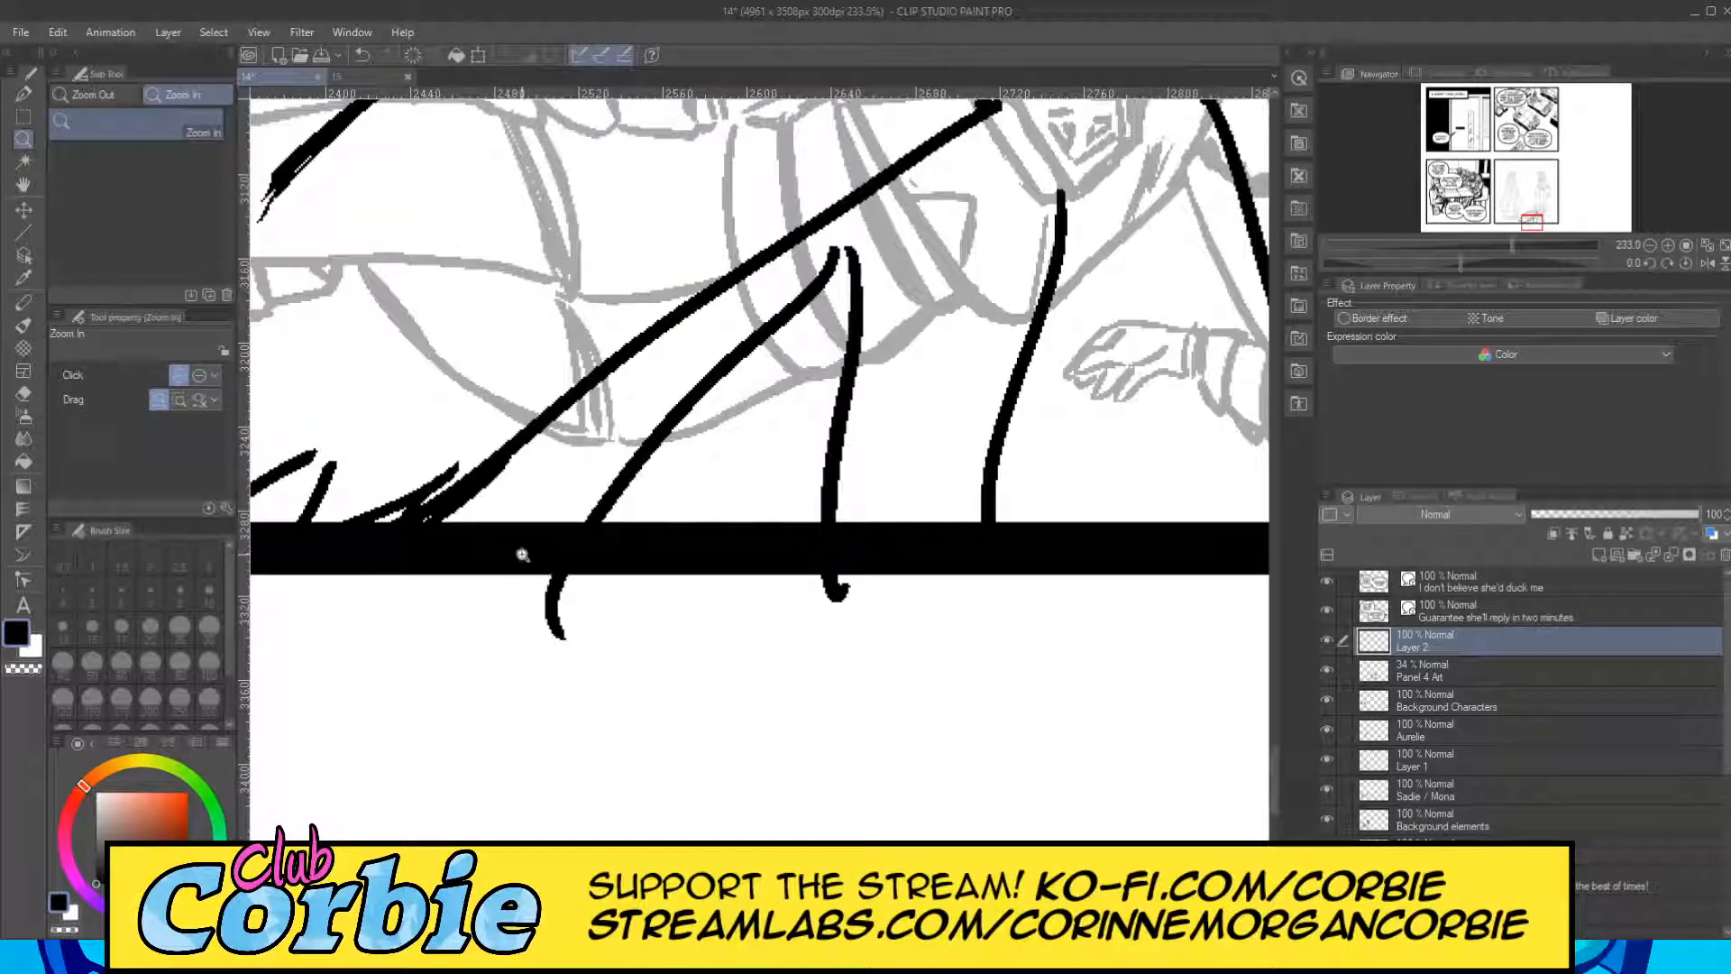
scroll(668, 523, "up", 3)
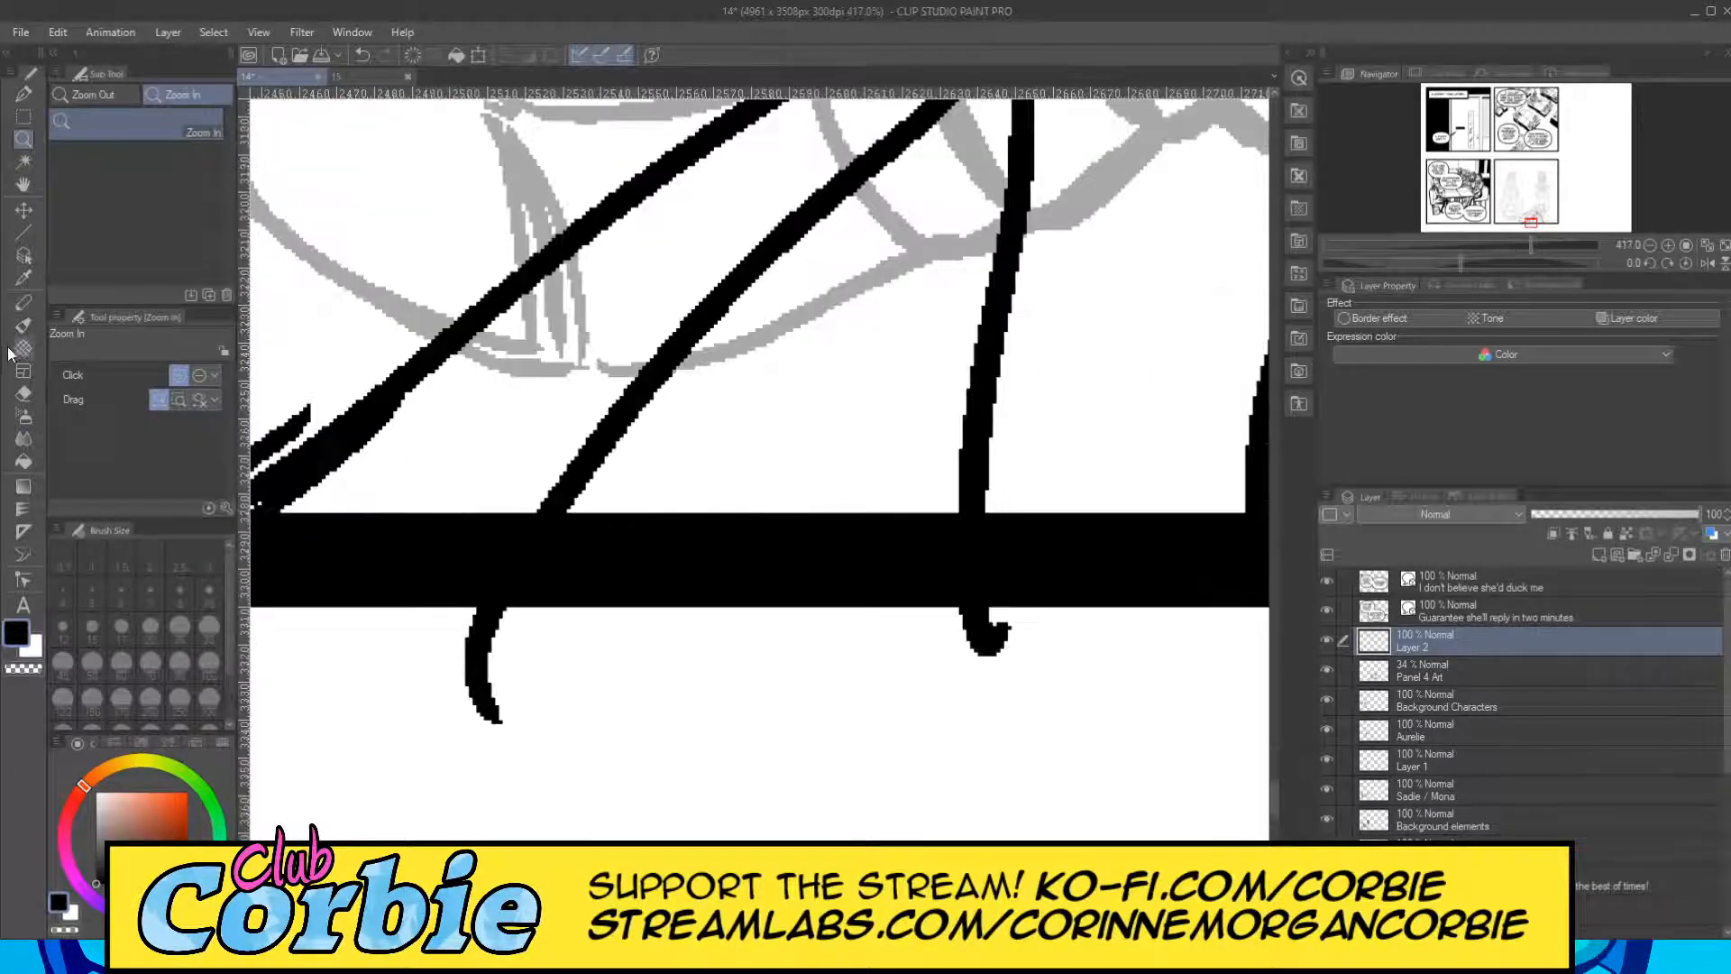
left_click(24, 394)
left_click_drag(491, 615, 489, 754)
left_click_drag(1001, 671, 1062, 607)
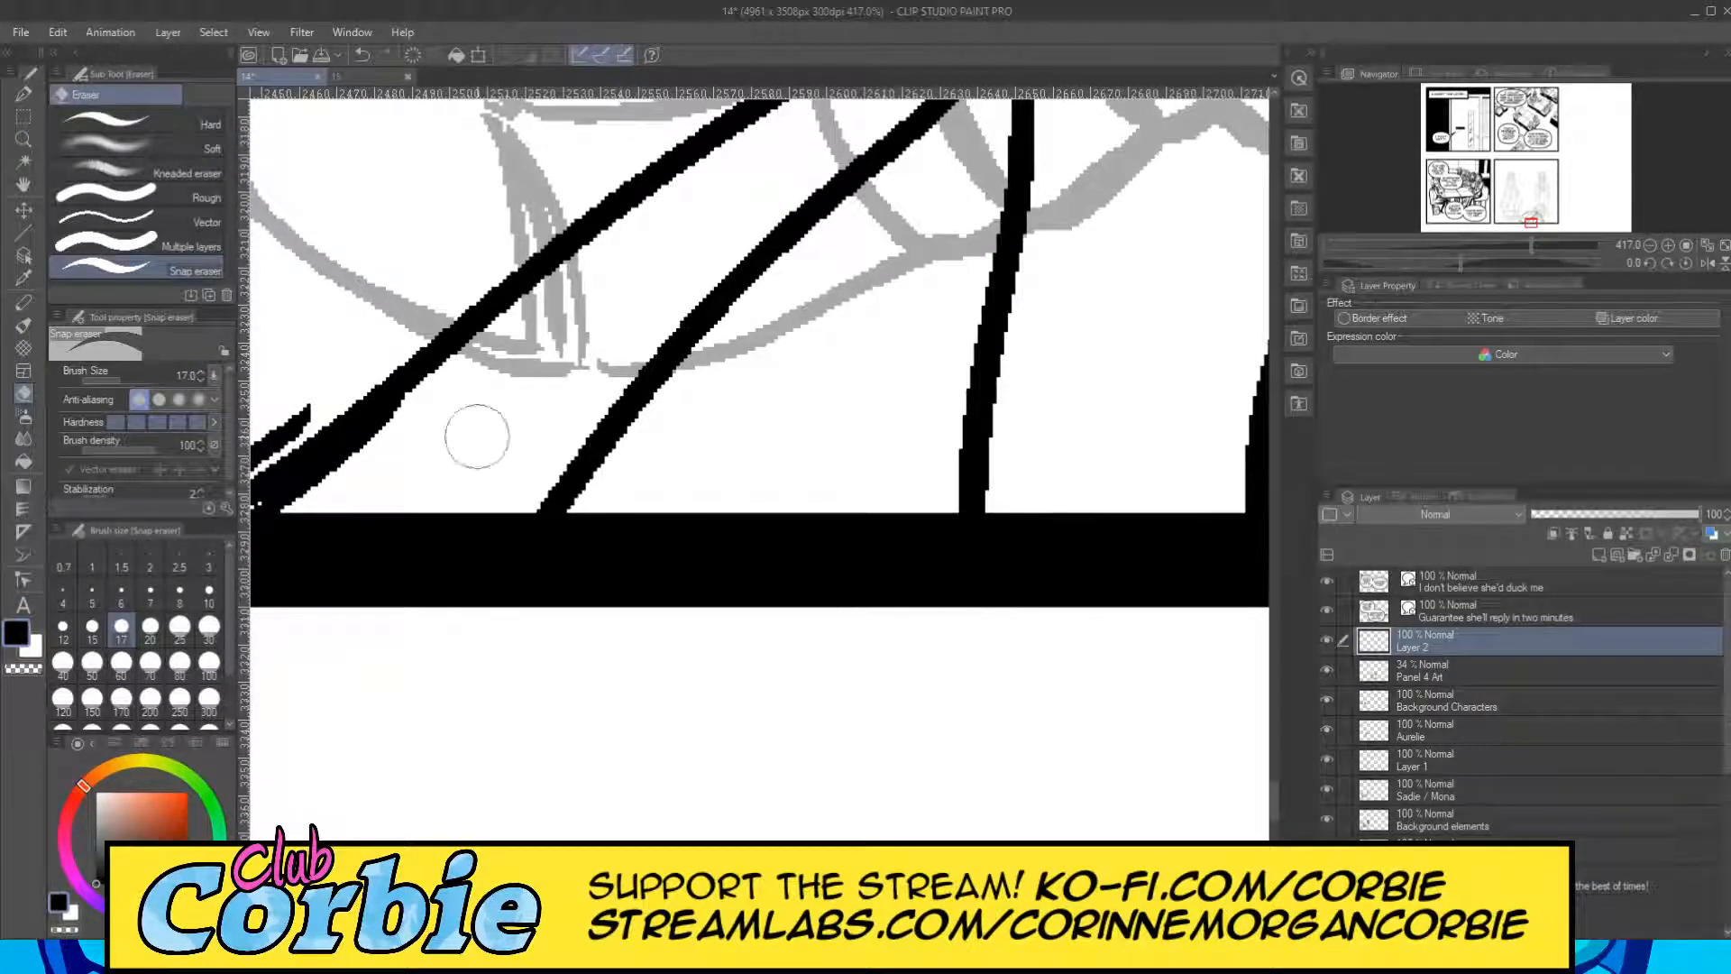
Ink two long curved fold lines from the cape's ragged hem up toward its top edge, redoing the first stroke until it fits.
left_click(24, 139)
scroll(463, 514, "down", 10)
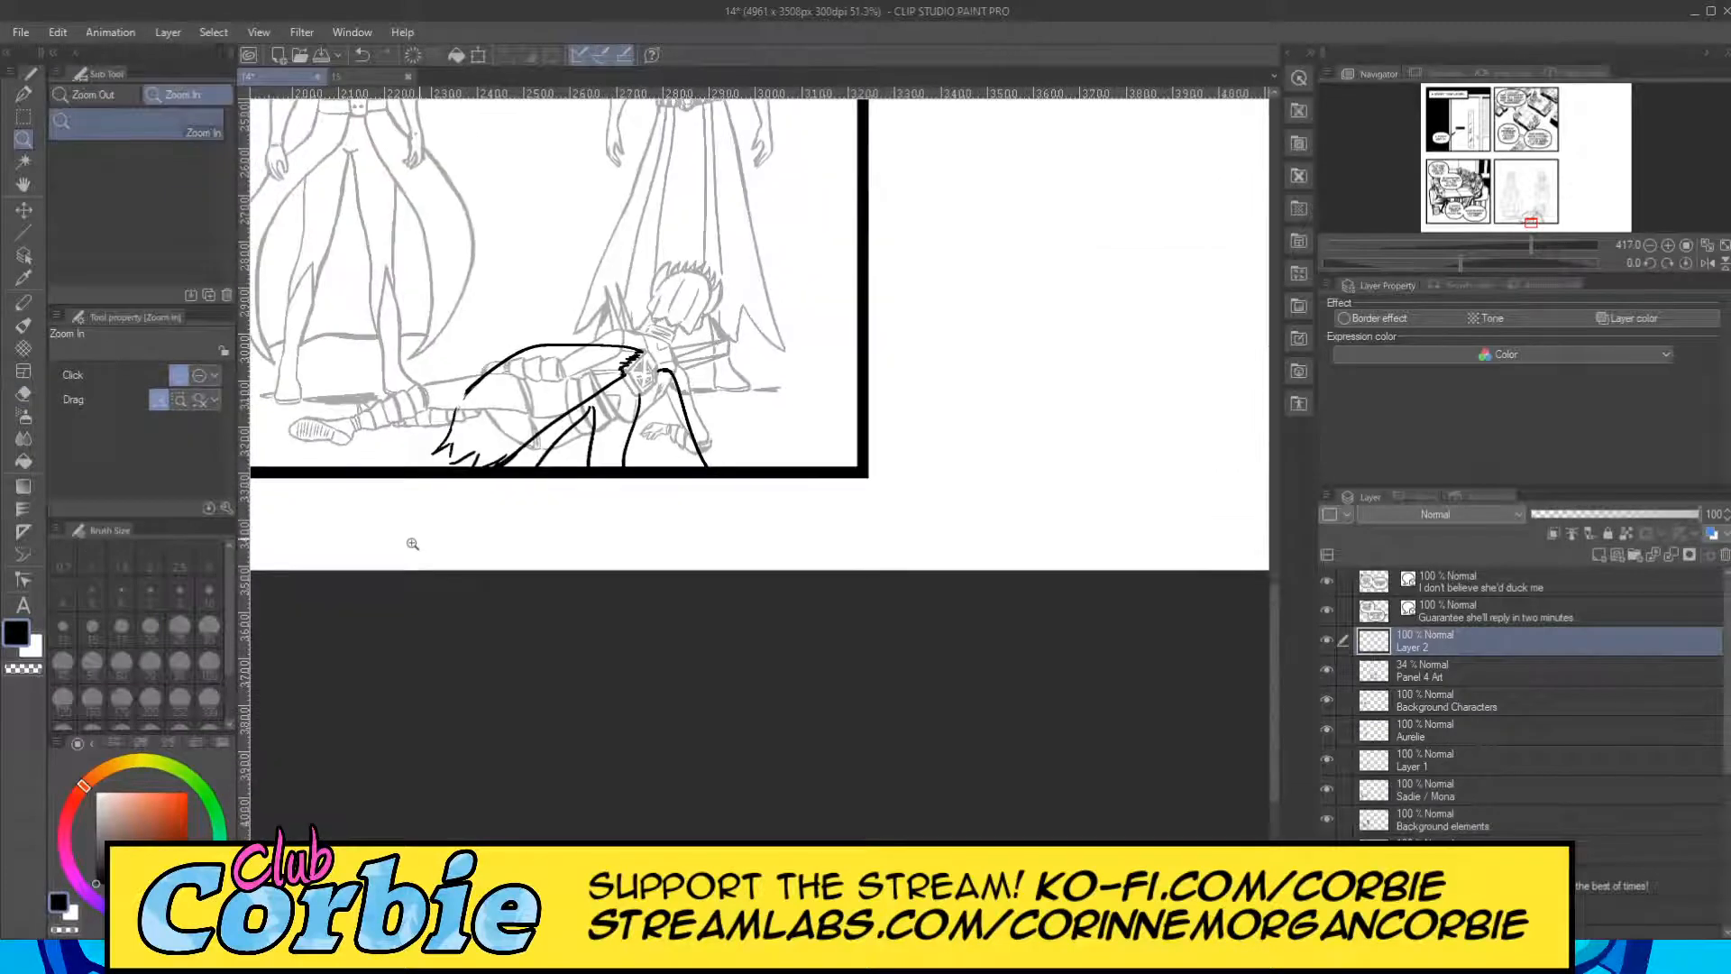
left_click(502, 395)
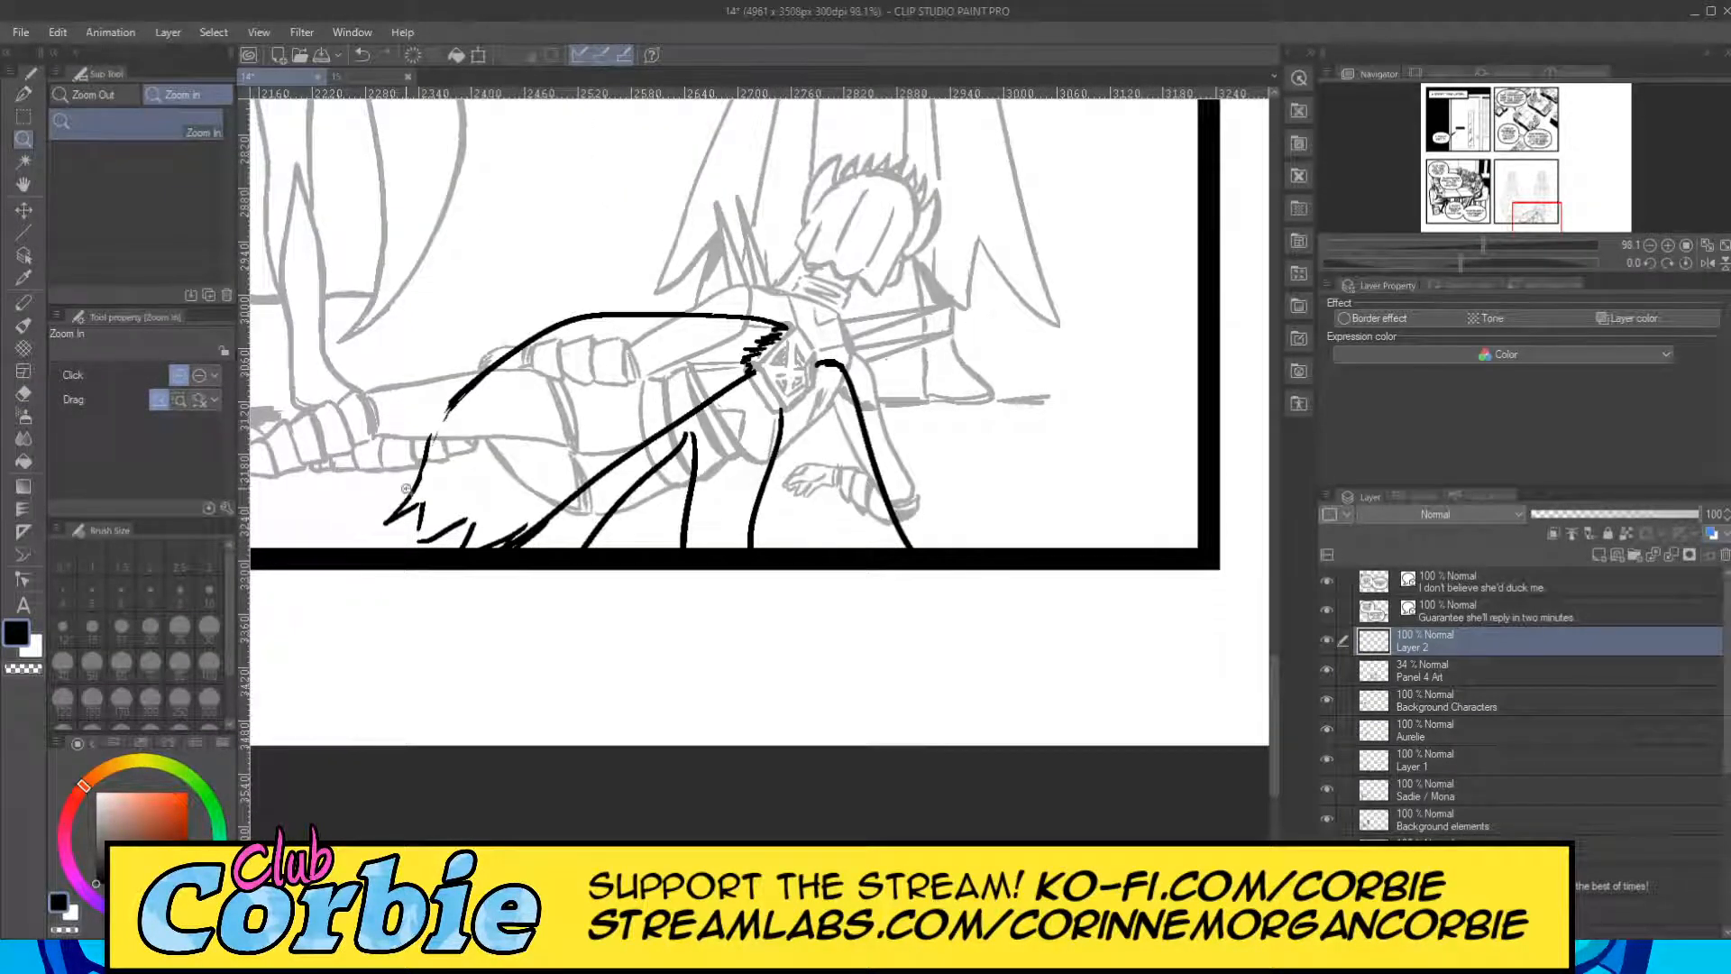
left_click(458, 457)
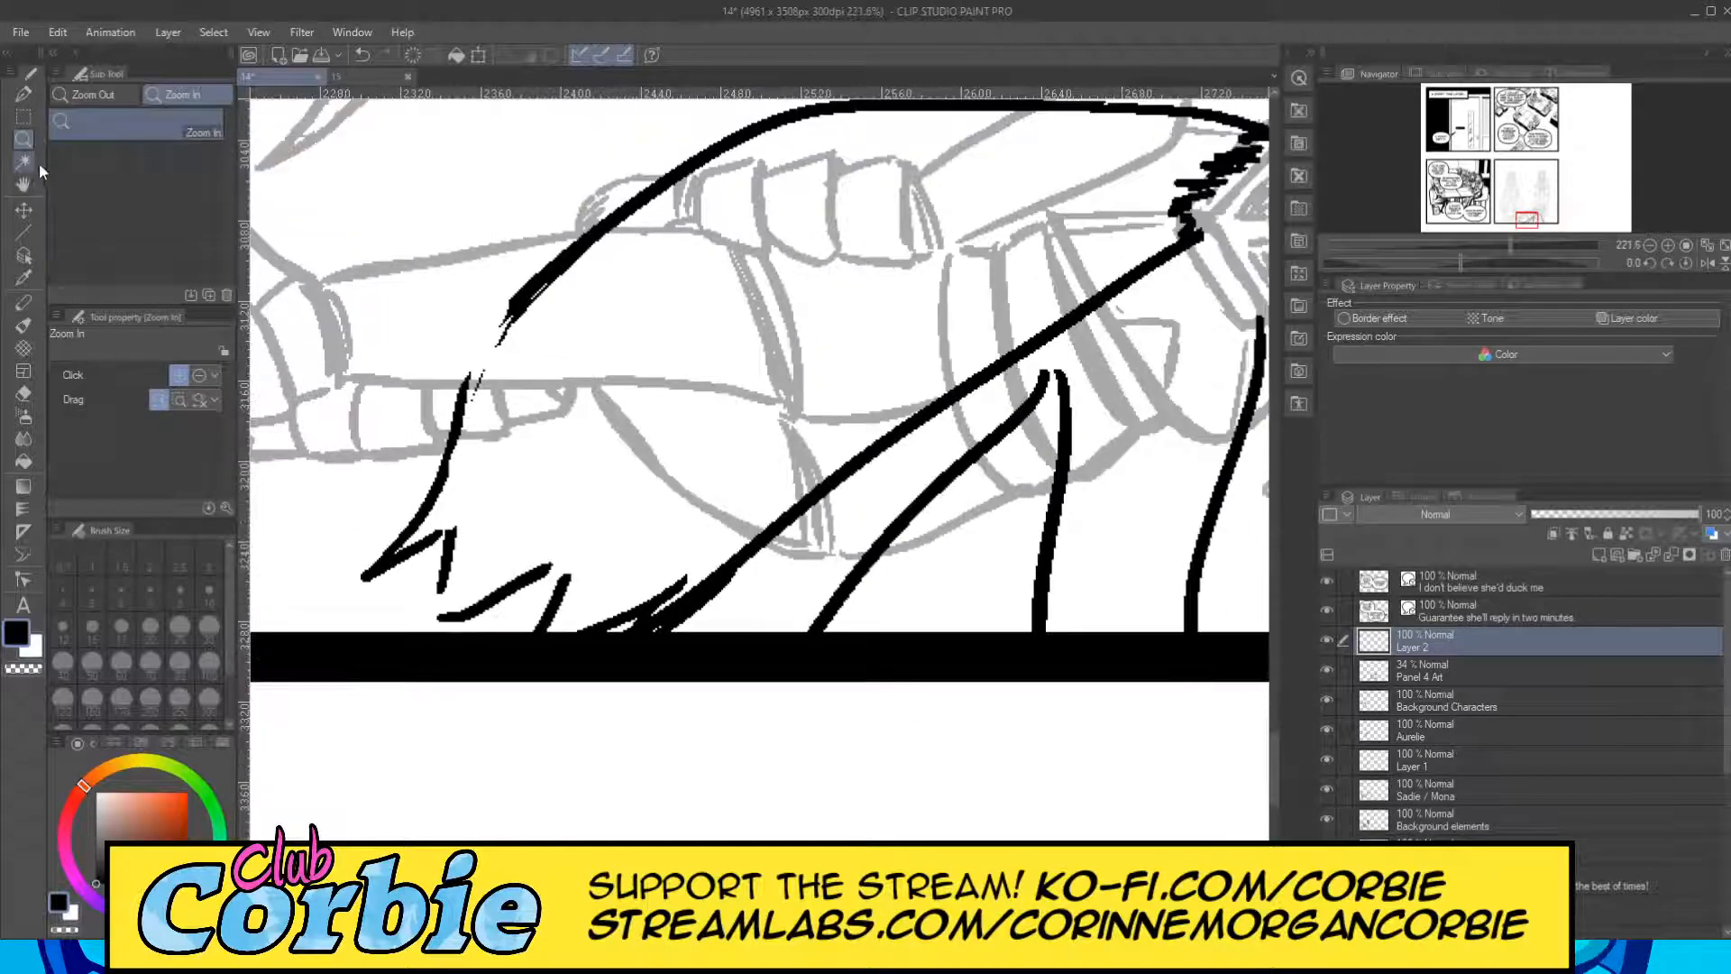
left_click(24, 94)
mouse_move(702, 214)
left_mouse_down()
mouse_move(436, 521)
mouse_move(691, 200)
left_mouse_up()
key("ctrl+z")
key("ctrl+z")
left_click_drag(451, 529, 738, 184)
key("ctrl+z")
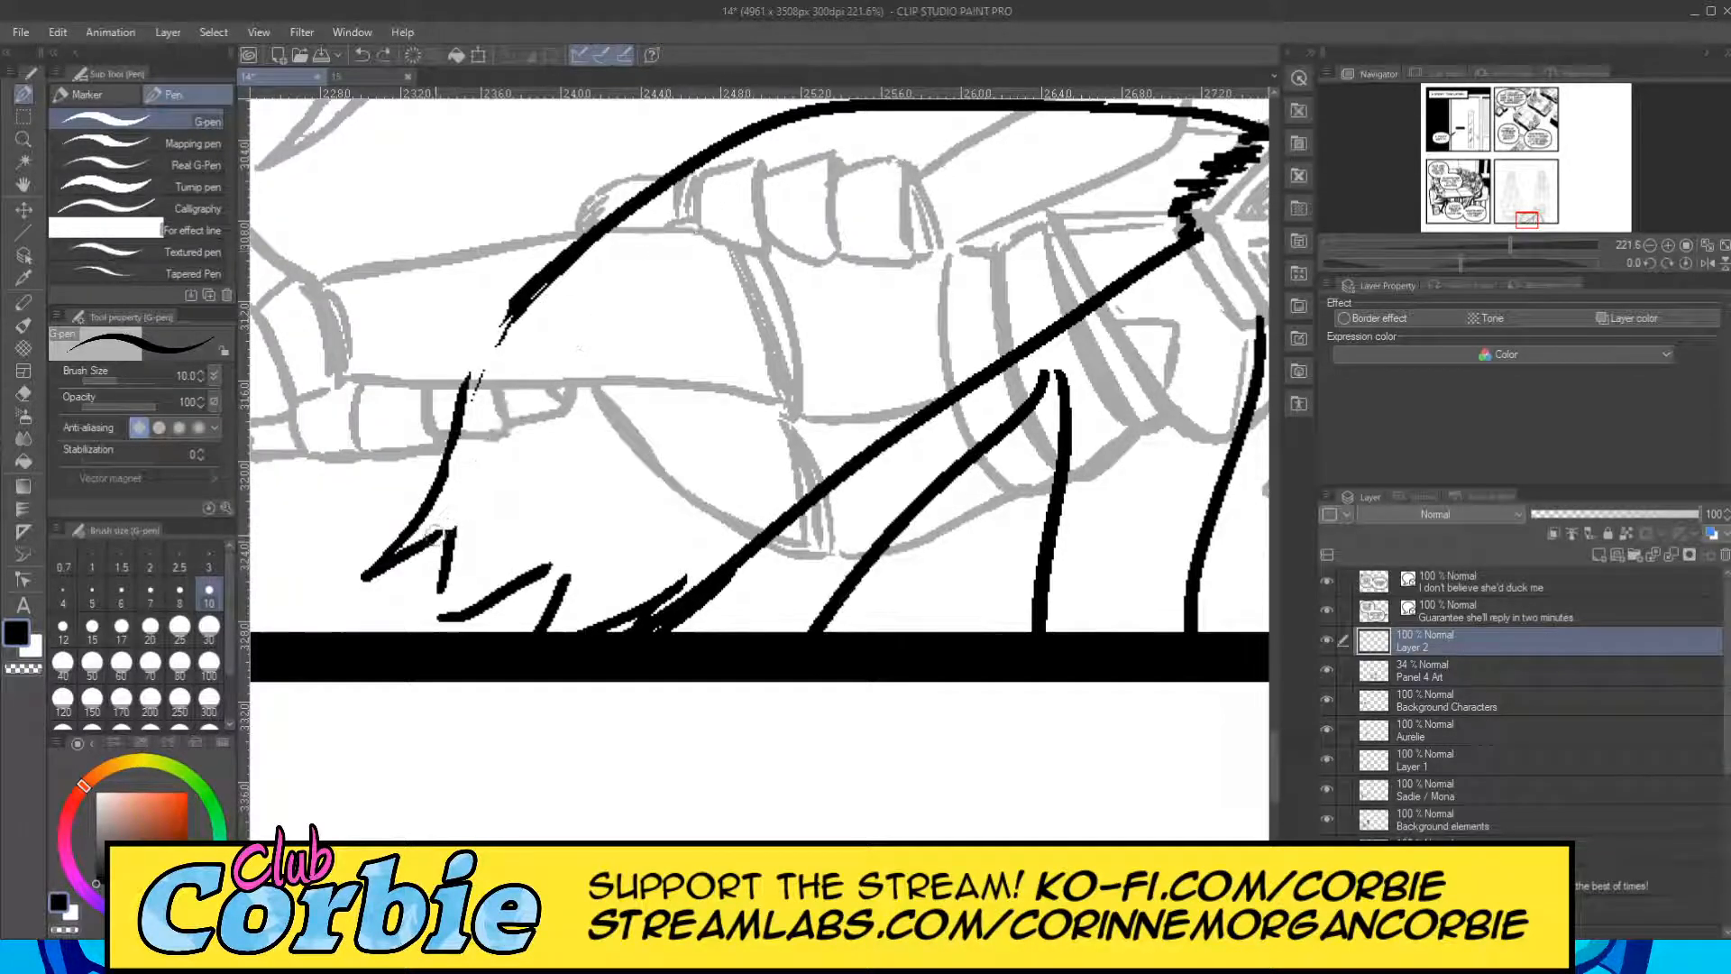
left_click_drag(432, 534, 738, 184)
left_click_drag(435, 615, 827, 183)
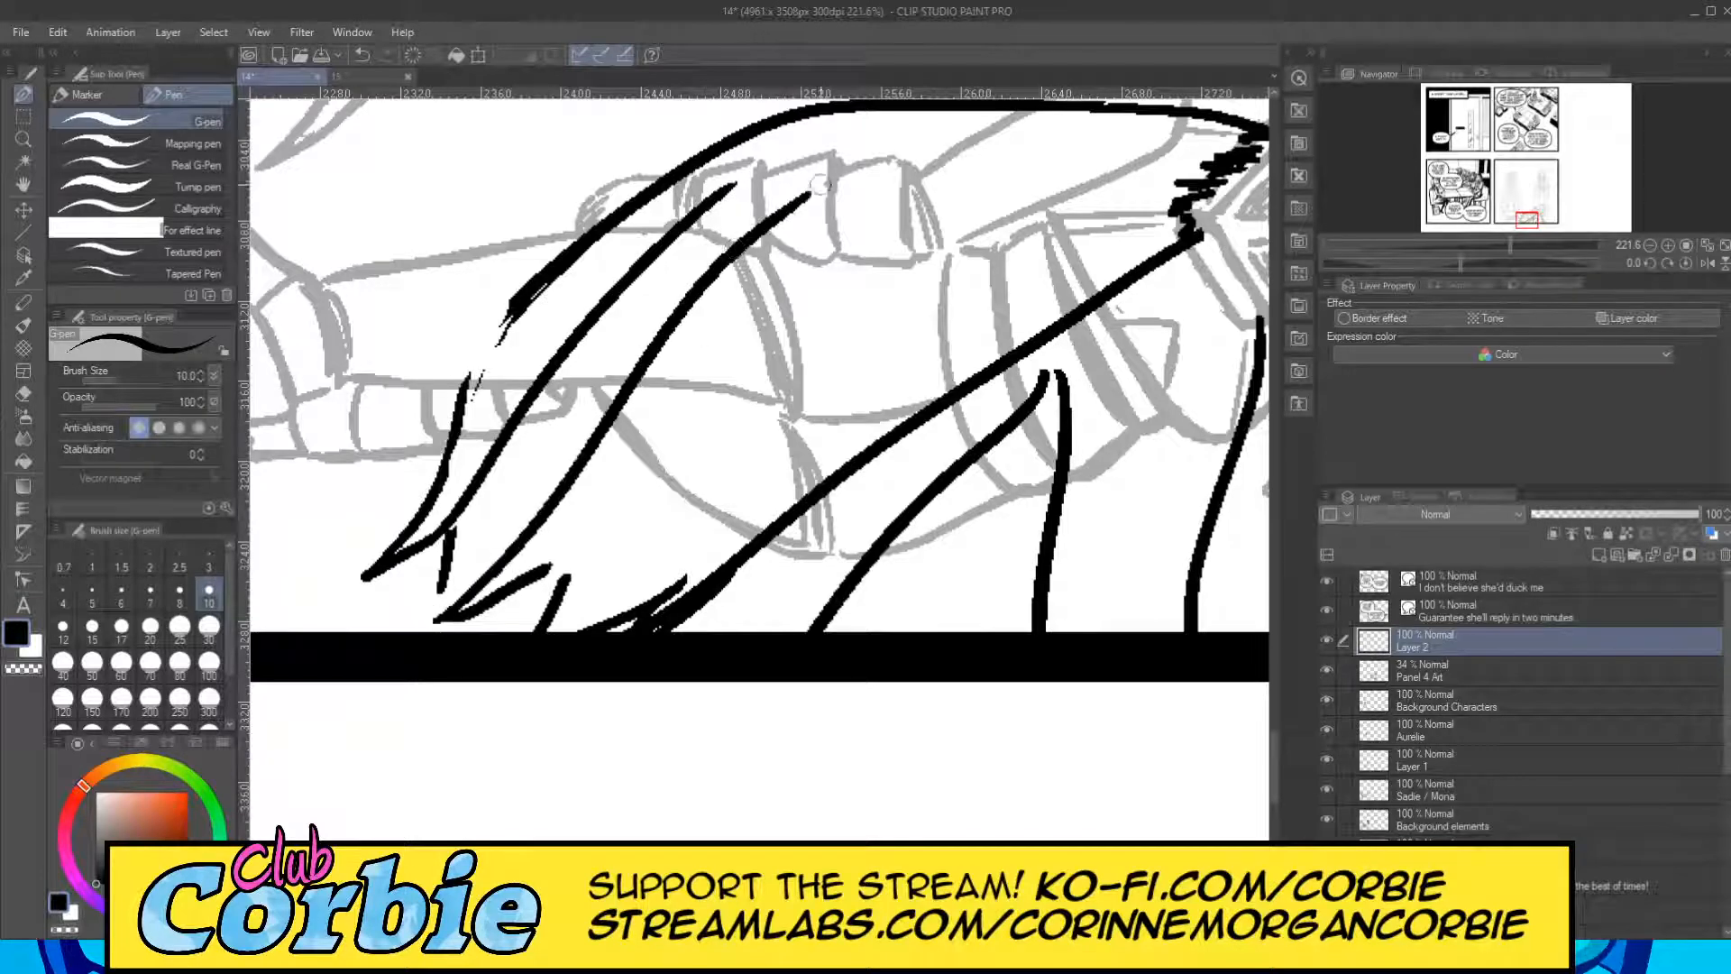
Close the notch in the ragged hem and ink two more fold lines up the cape, redrawing the last one shorter.
left_click_drag(462, 512, 424, 624)
key("ctrl+z")
mouse_move(455, 517)
left_mouse_down()
mouse_move(435, 619)
mouse_move(897, 246)
left_mouse_up()
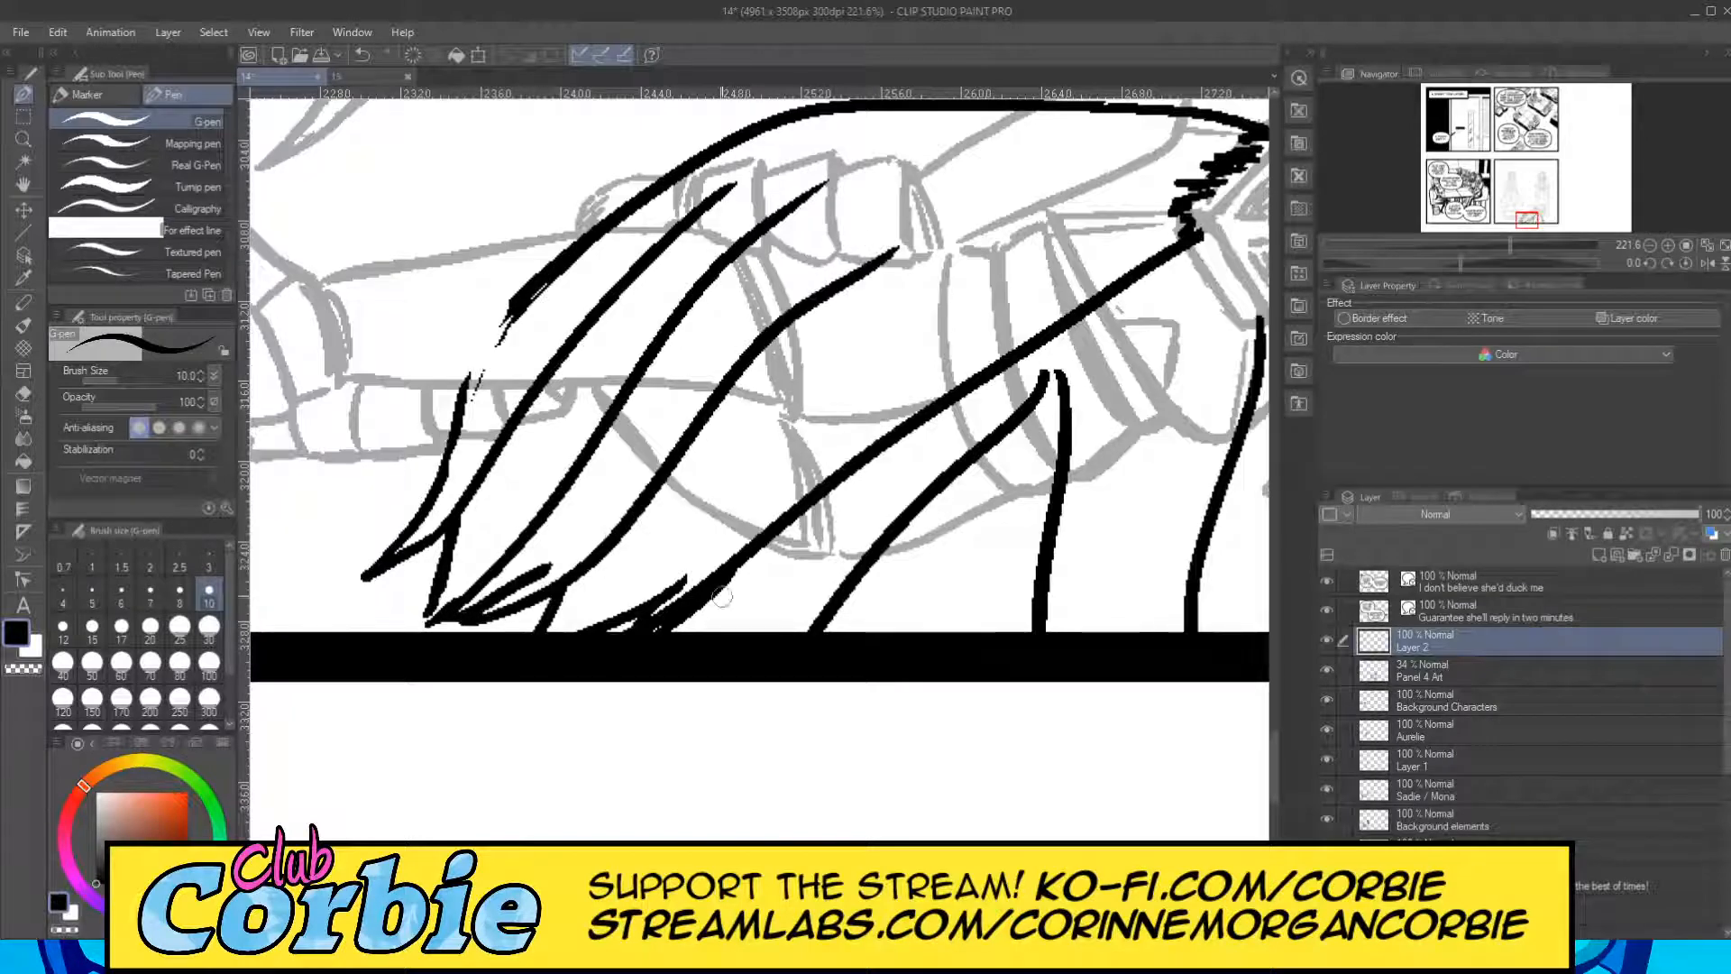
left_click_drag(588, 634, 1041, 161)
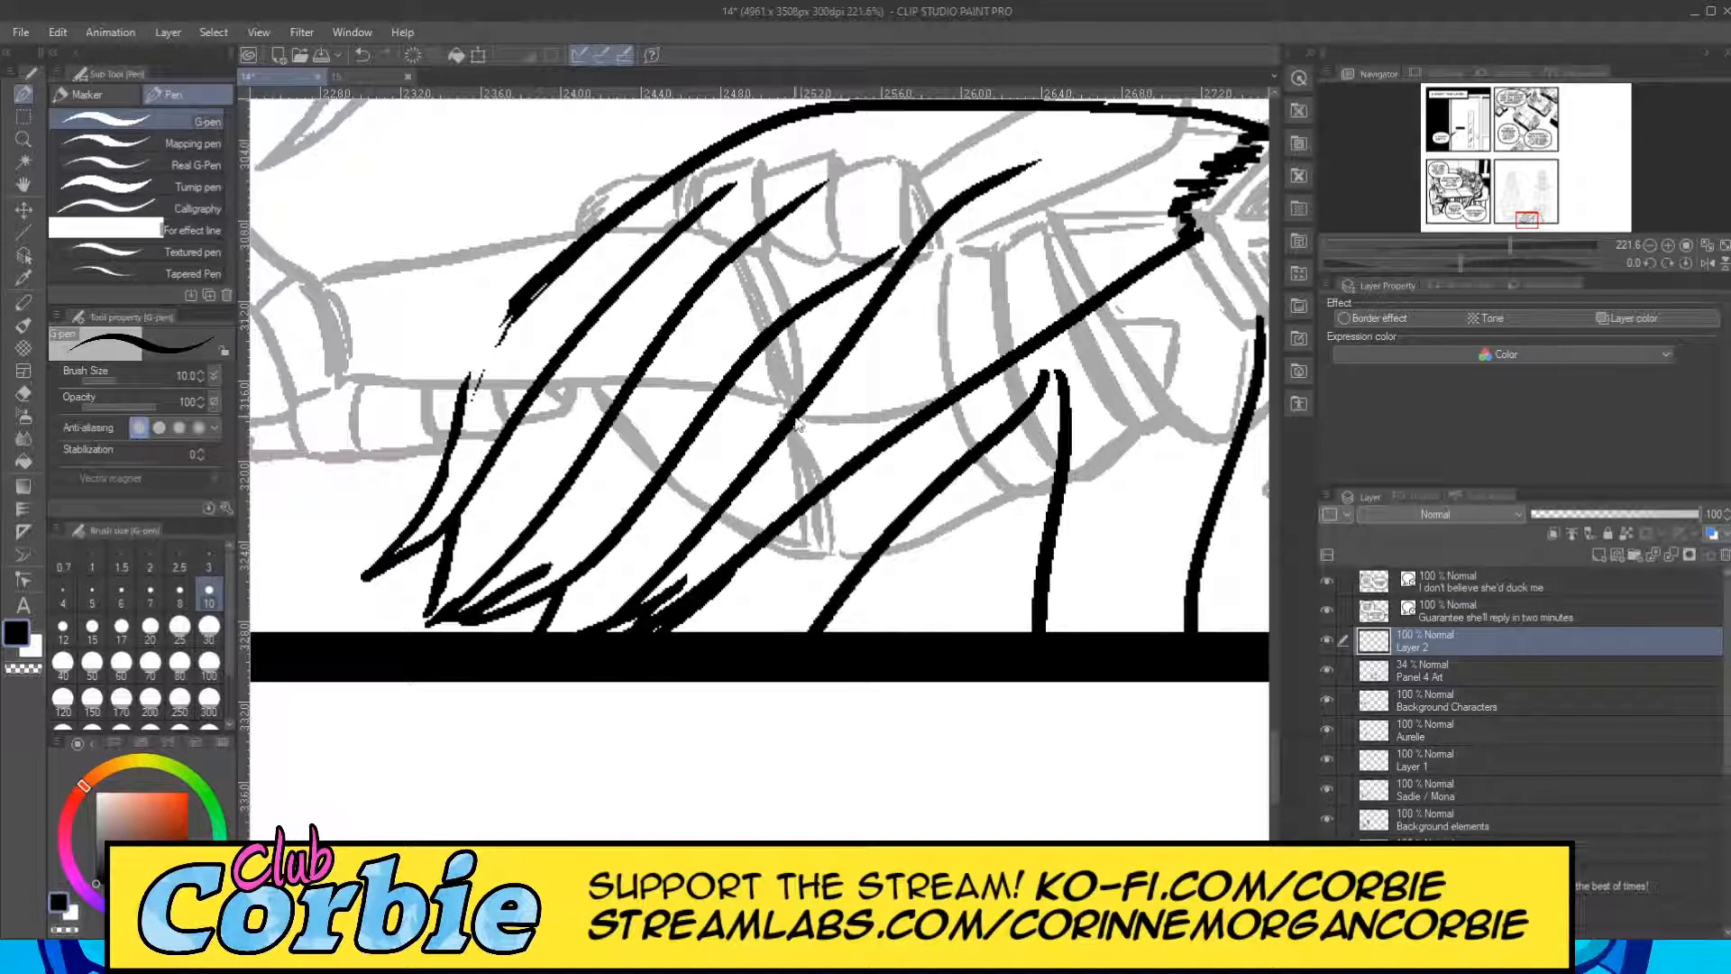
key("ctrl+z")
left_click_drag(564, 635, 983, 212)
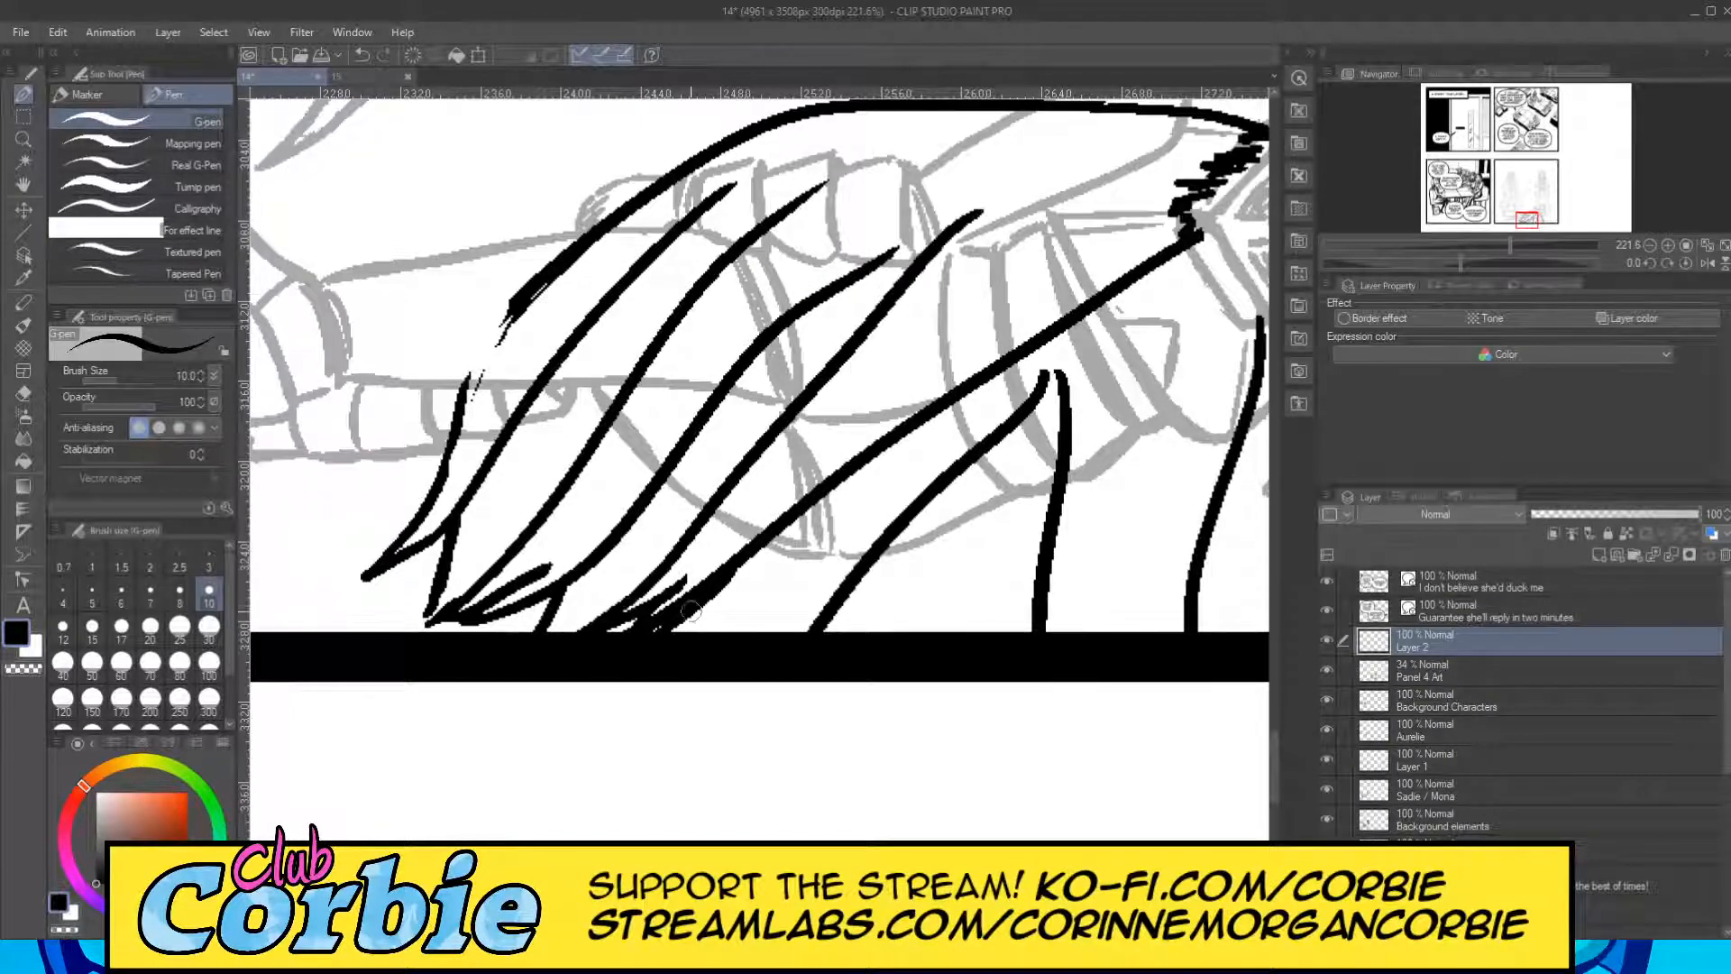
Erase the stray overlapping strokes along the cape's ragged hem.
left_click(23, 393)
left_click_drag(678, 591, 623, 617)
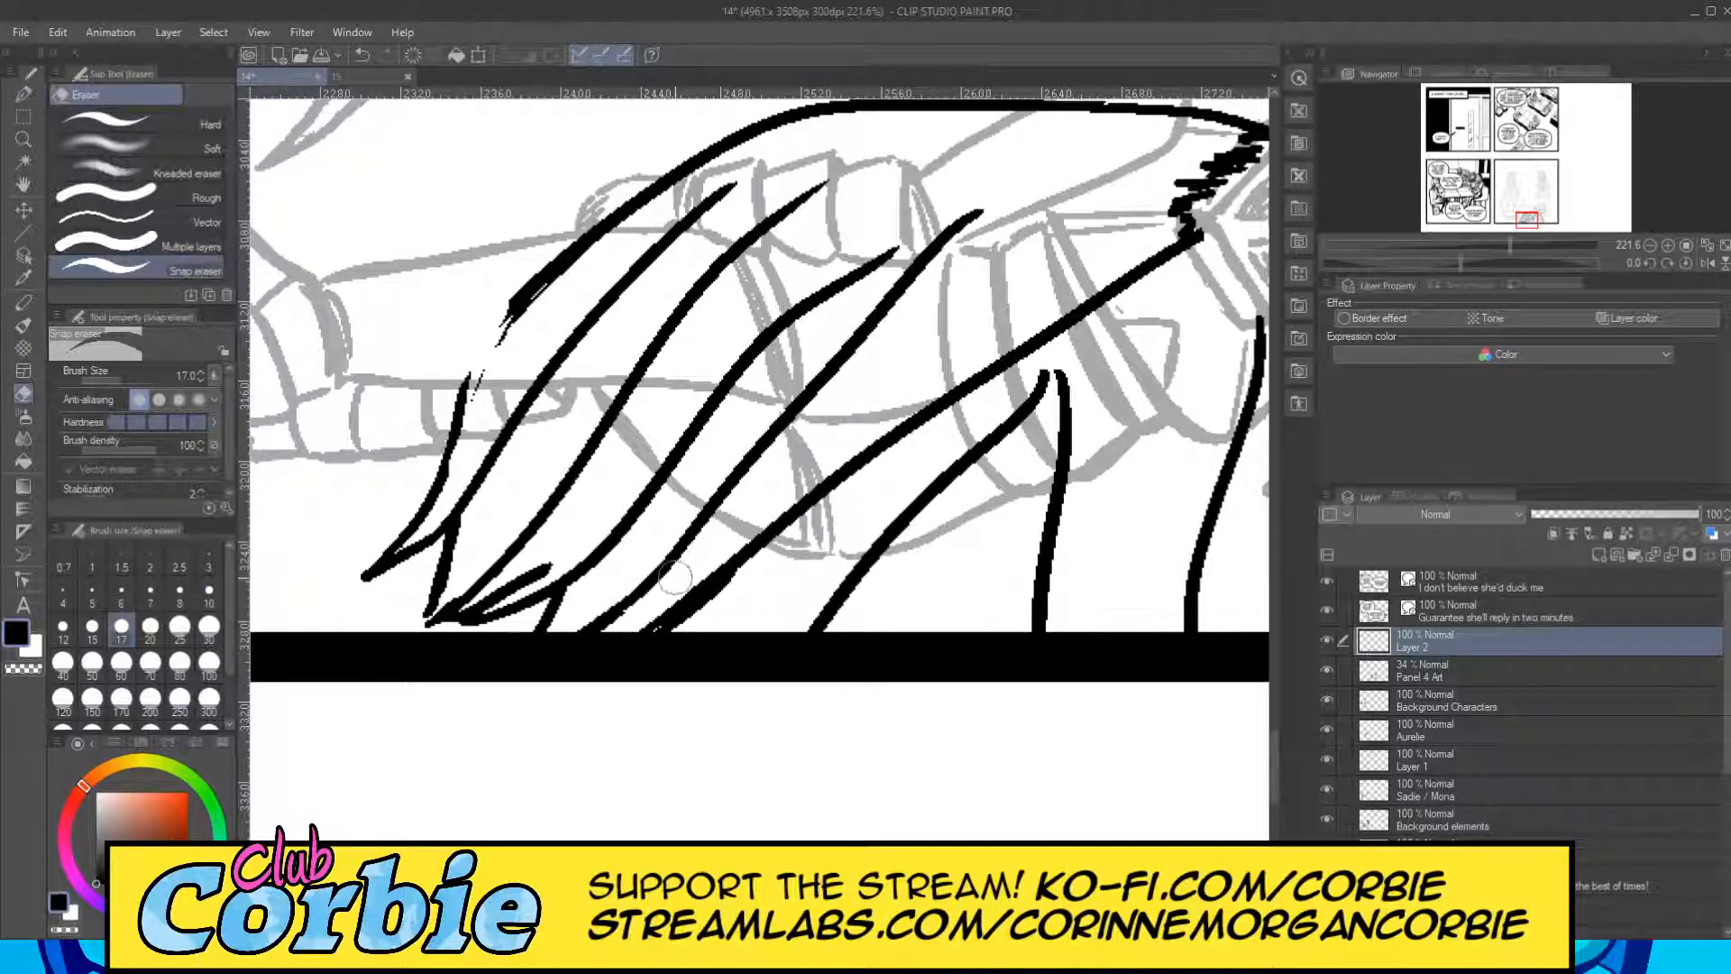
left_click_drag(561, 553, 414, 628)
Erase the upper end of the third fold line and redraw it at a steeper angle, parallel to its neighbours.
left_click_drag(820, 303, 909, 236)
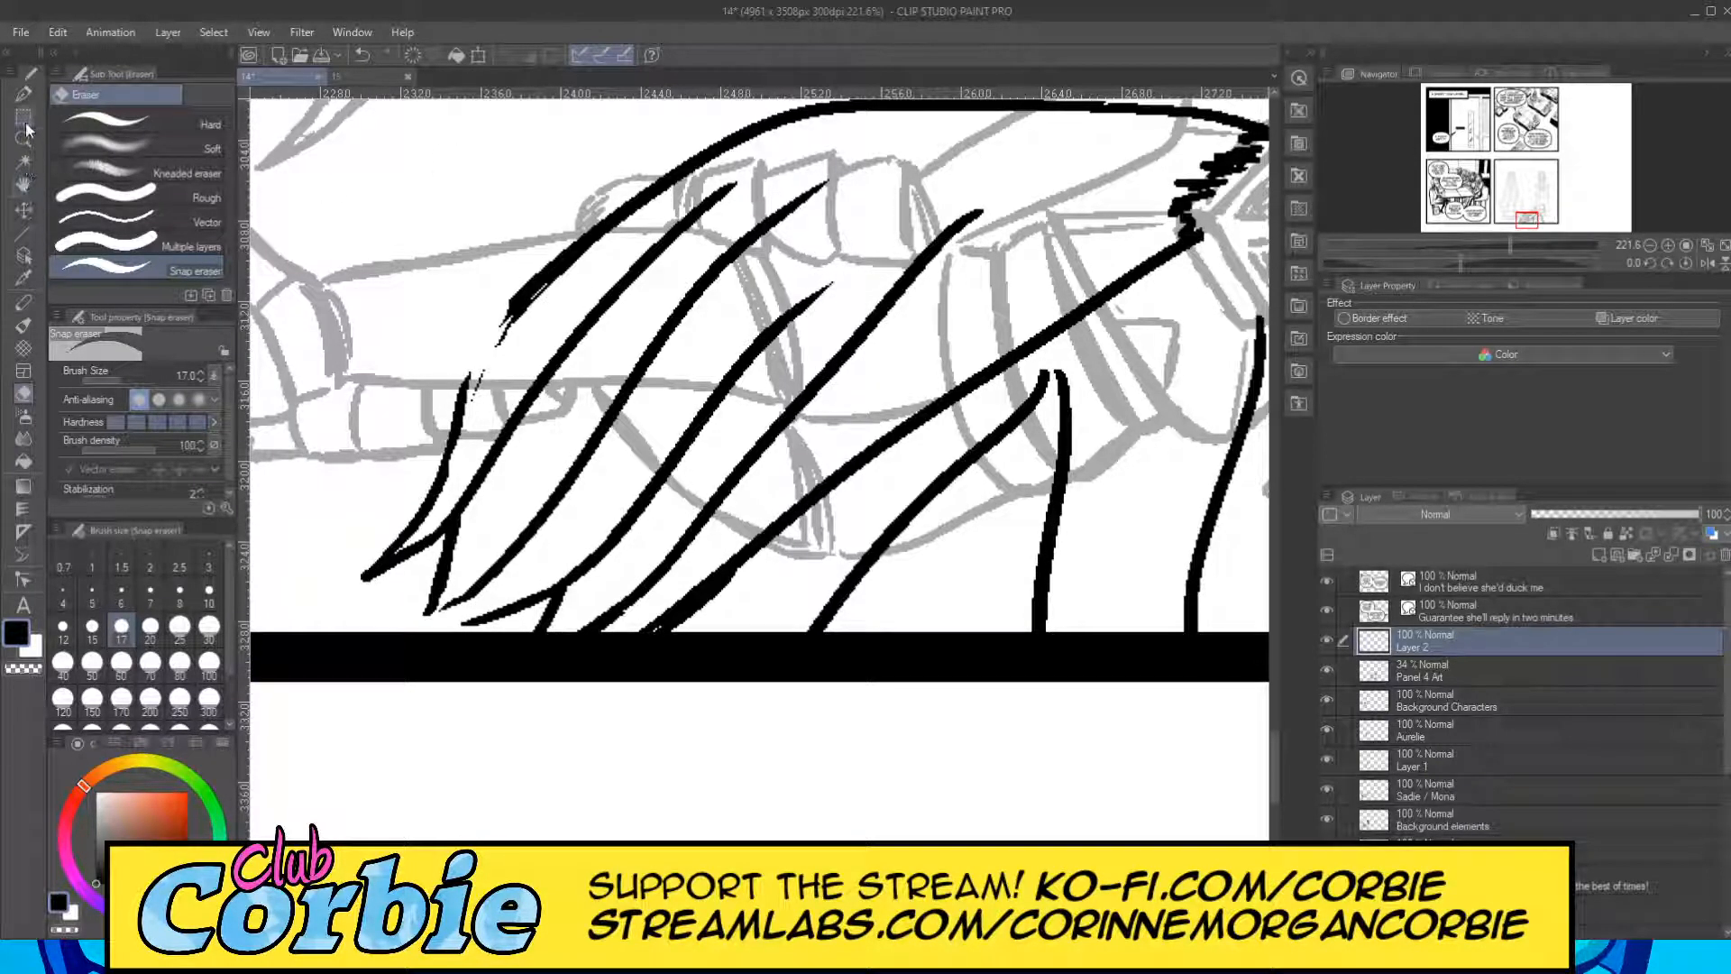
left_click(24, 93)
left_click_drag(808, 311, 916, 205)
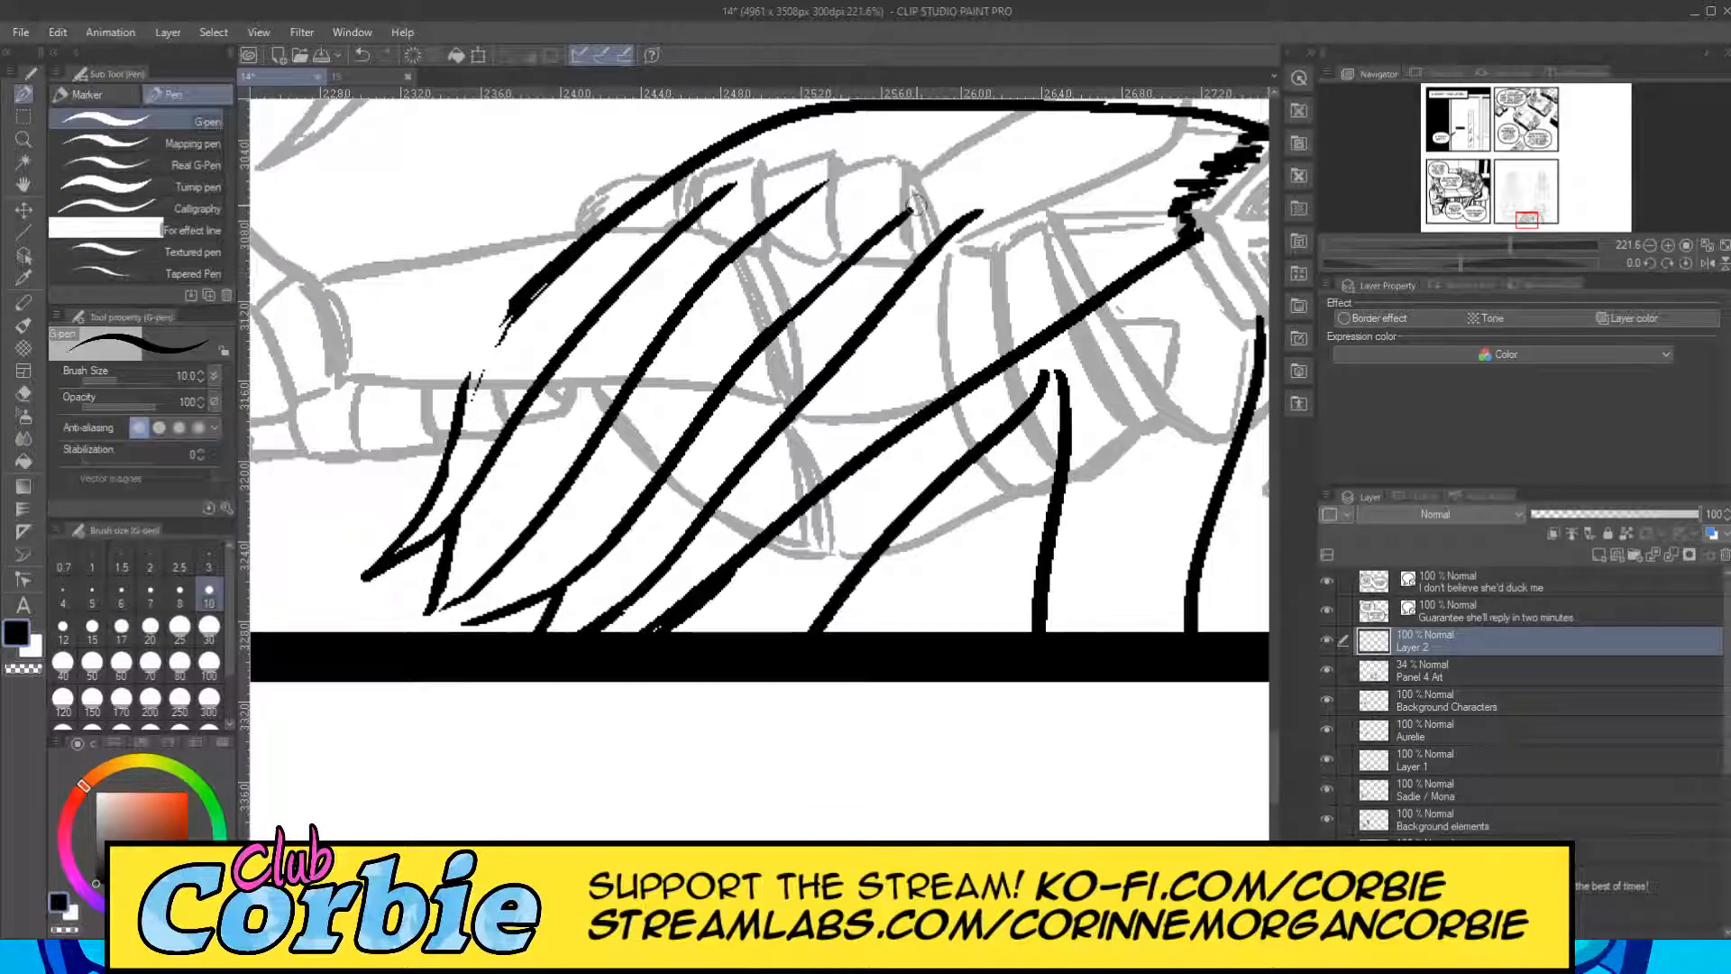
Close the gap in the cape's left outer edge above the hem and thicken the join with overlapping pen strokes.
left_click(24, 138)
scroll(602, 430, "down", 10)
scroll(577, 368, "up", 4)
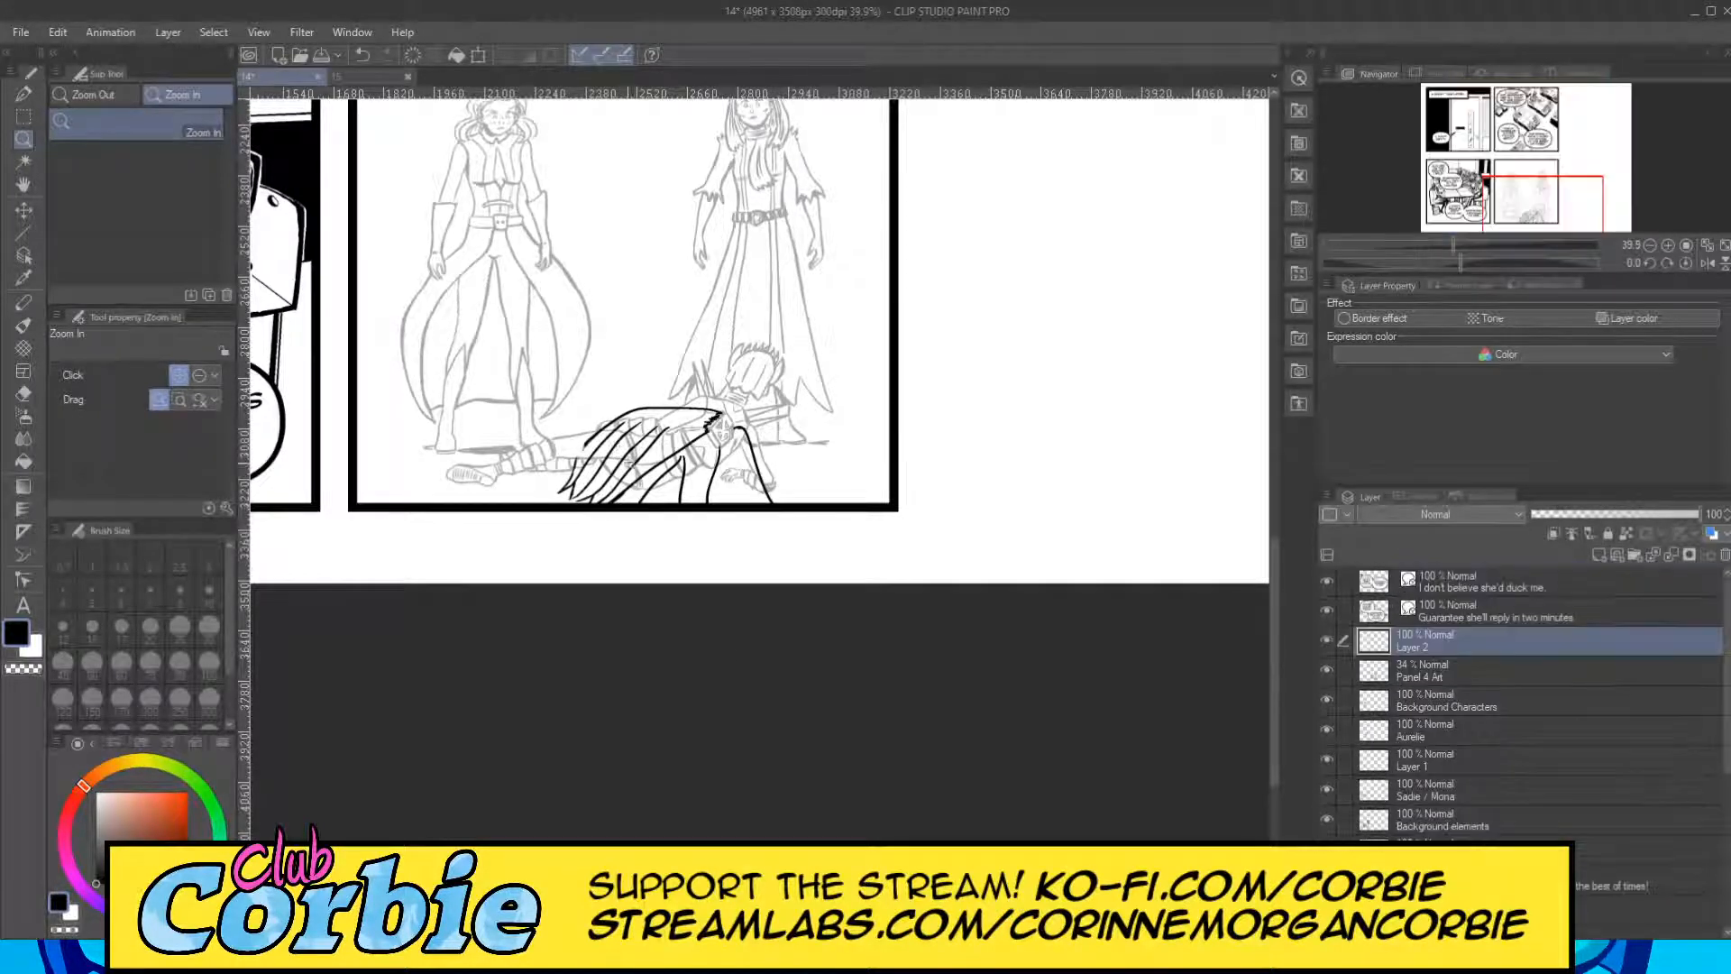
left_click_drag(648, 451, 699, 422)
left_click_drag(446, 432, 481, 484)
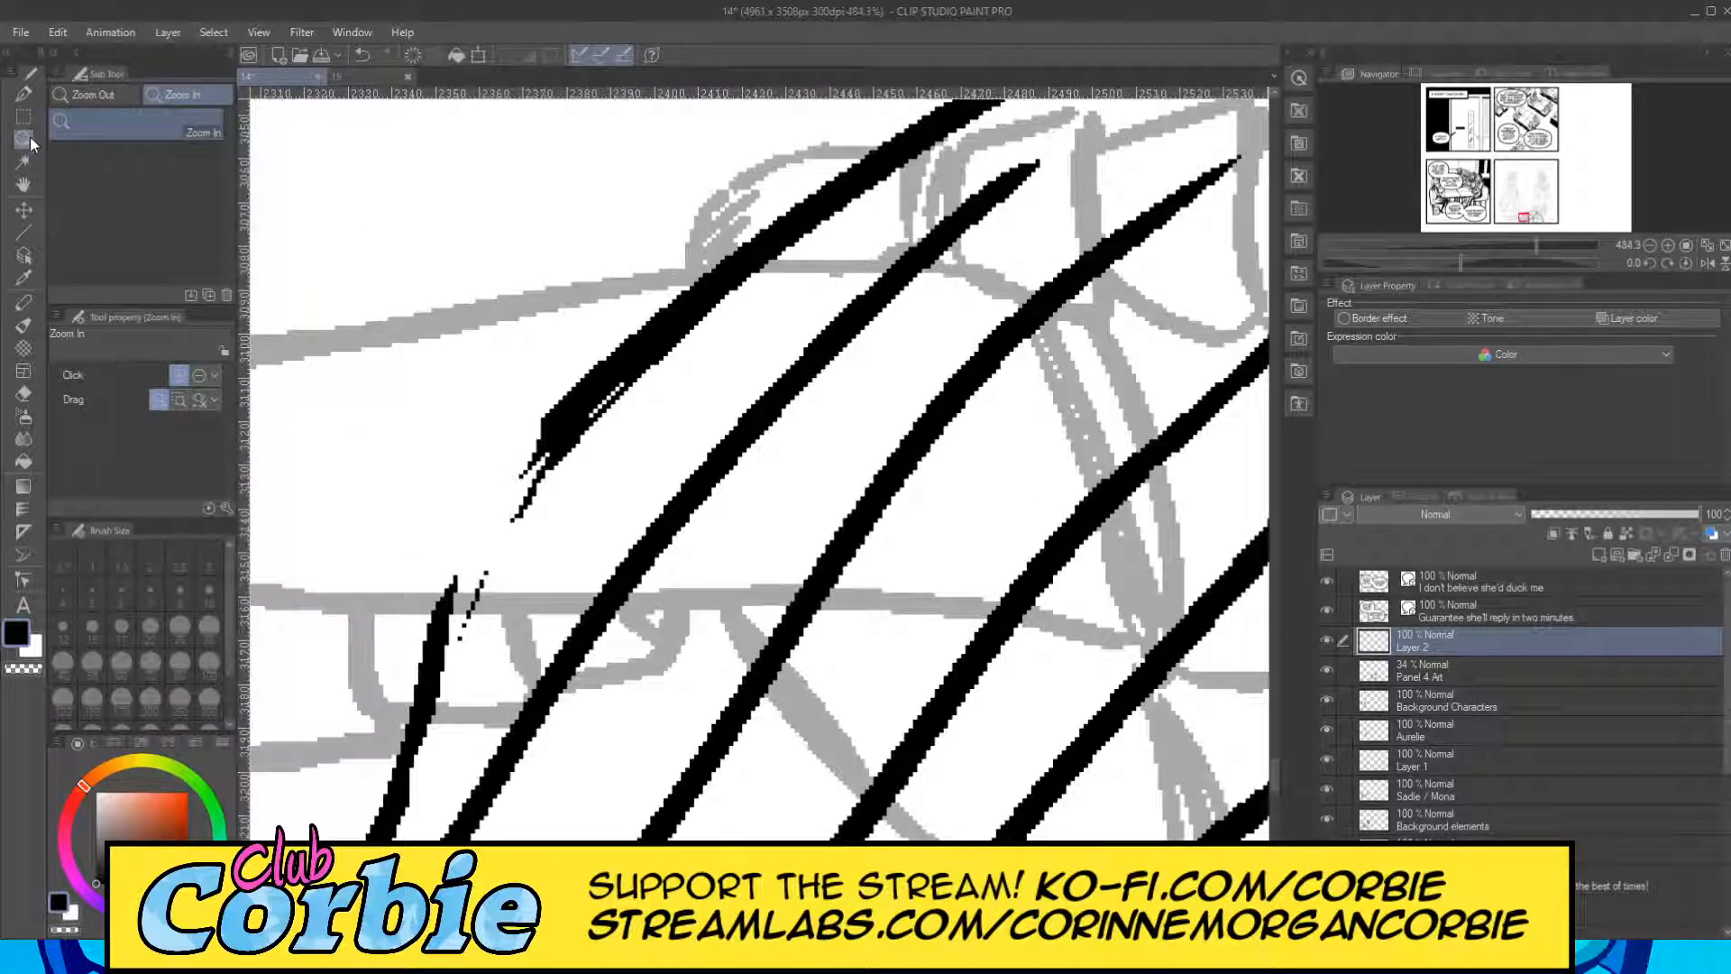
left_click(23, 93)
left_click_drag(432, 672, 582, 383)
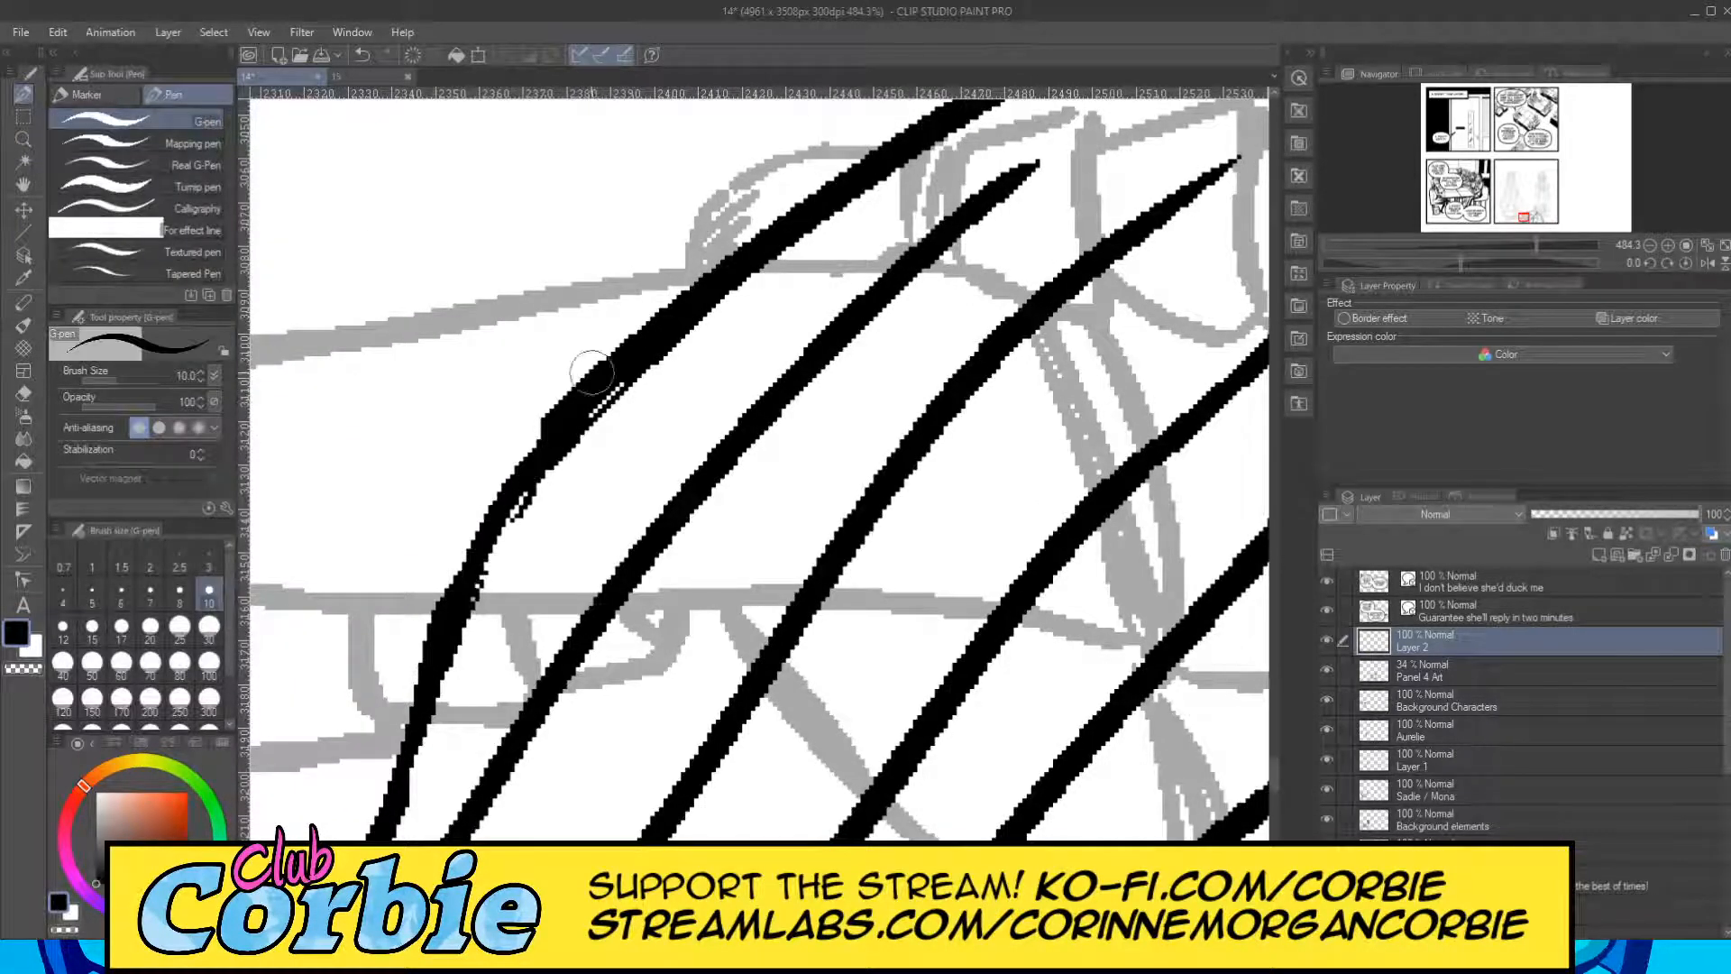
mouse_move(440, 636)
left_mouse_down()
mouse_move(565, 425)
mouse_move(612, 391)
mouse_move(430, 630)
mouse_move(543, 433)
mouse_move(573, 401)
mouse_move(454, 596)
mouse_move(423, 691)
mouse_move(494, 506)
mouse_move(578, 357)
left_mouse_up()
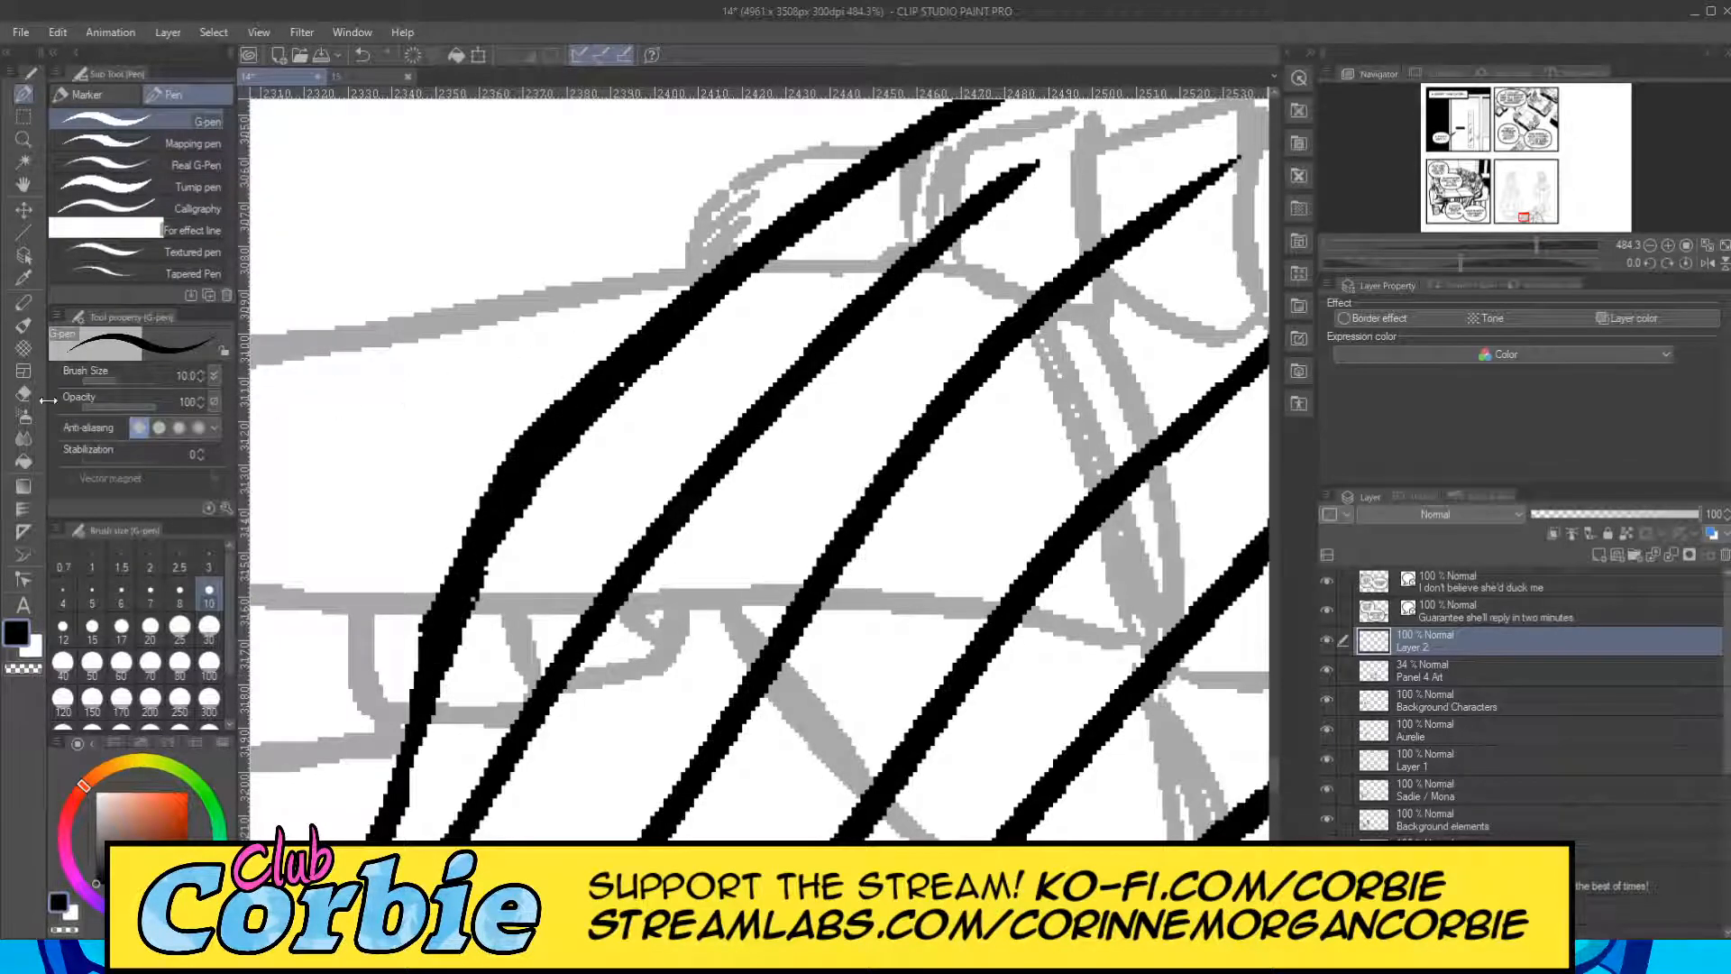
left_click(24, 393)
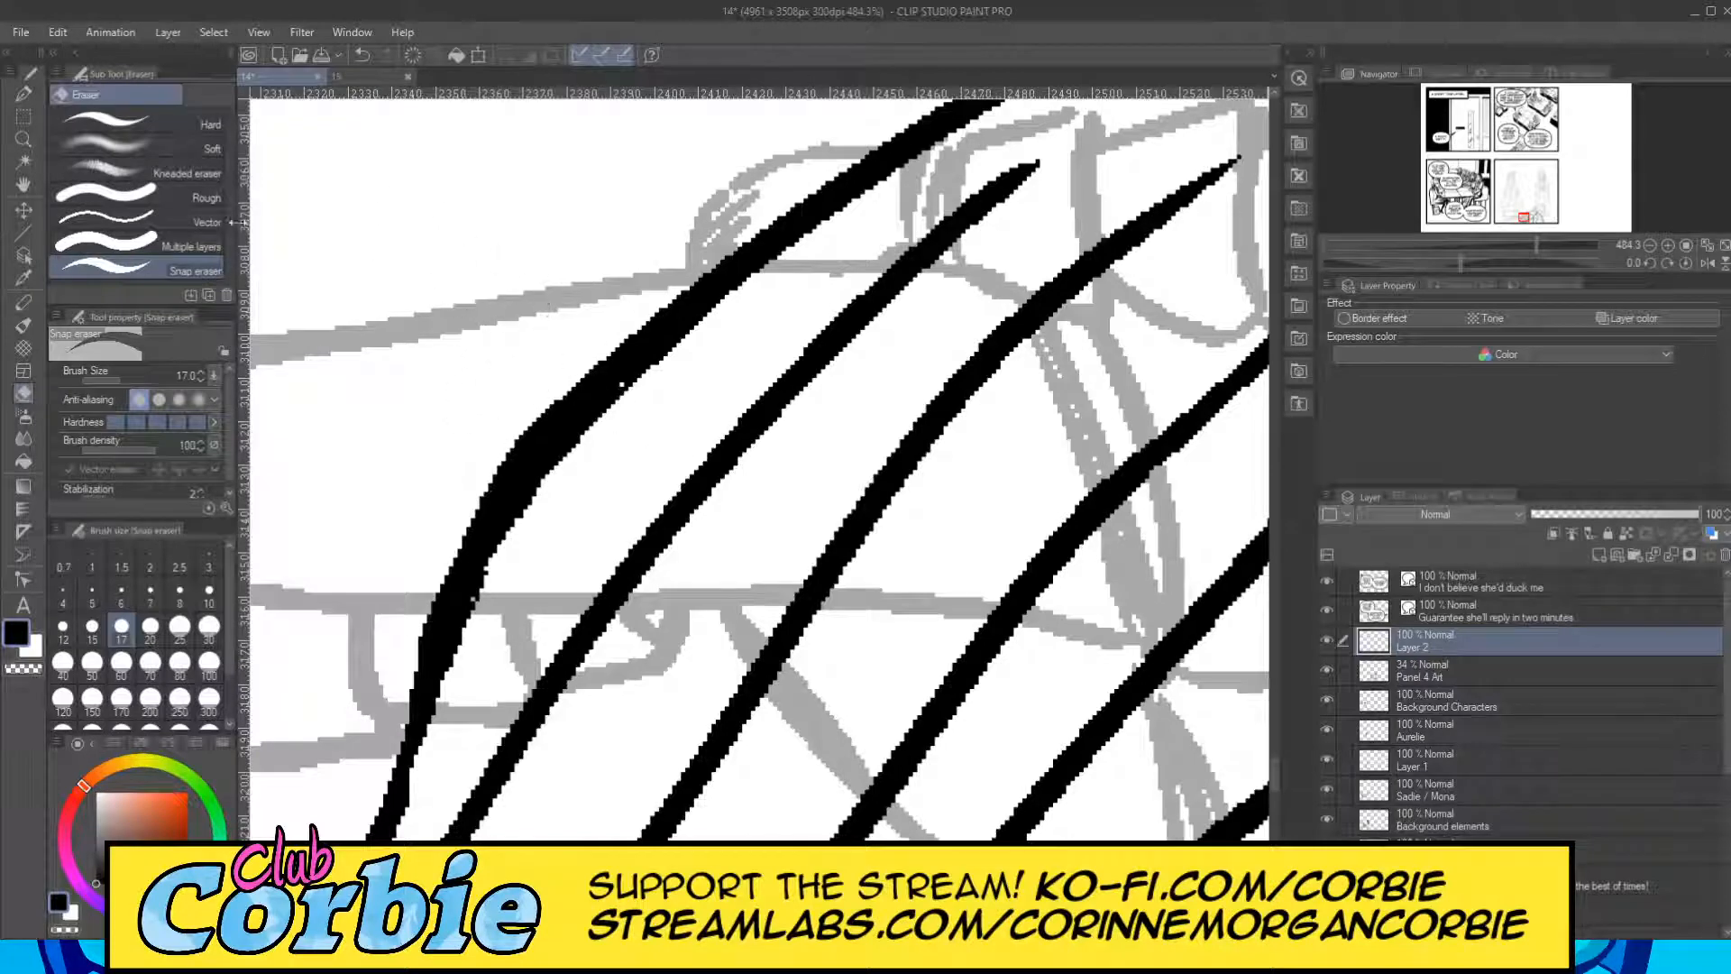
Ink four fold lines over the sketched hand and forearm, fanning down to the panel border inside the right part of the cape.
left_click(24, 140)
left_click_drag(433, 416, 328, 485)
left_click_drag(483, 438, 699, 490)
left_click_drag(850, 476, 912, 437)
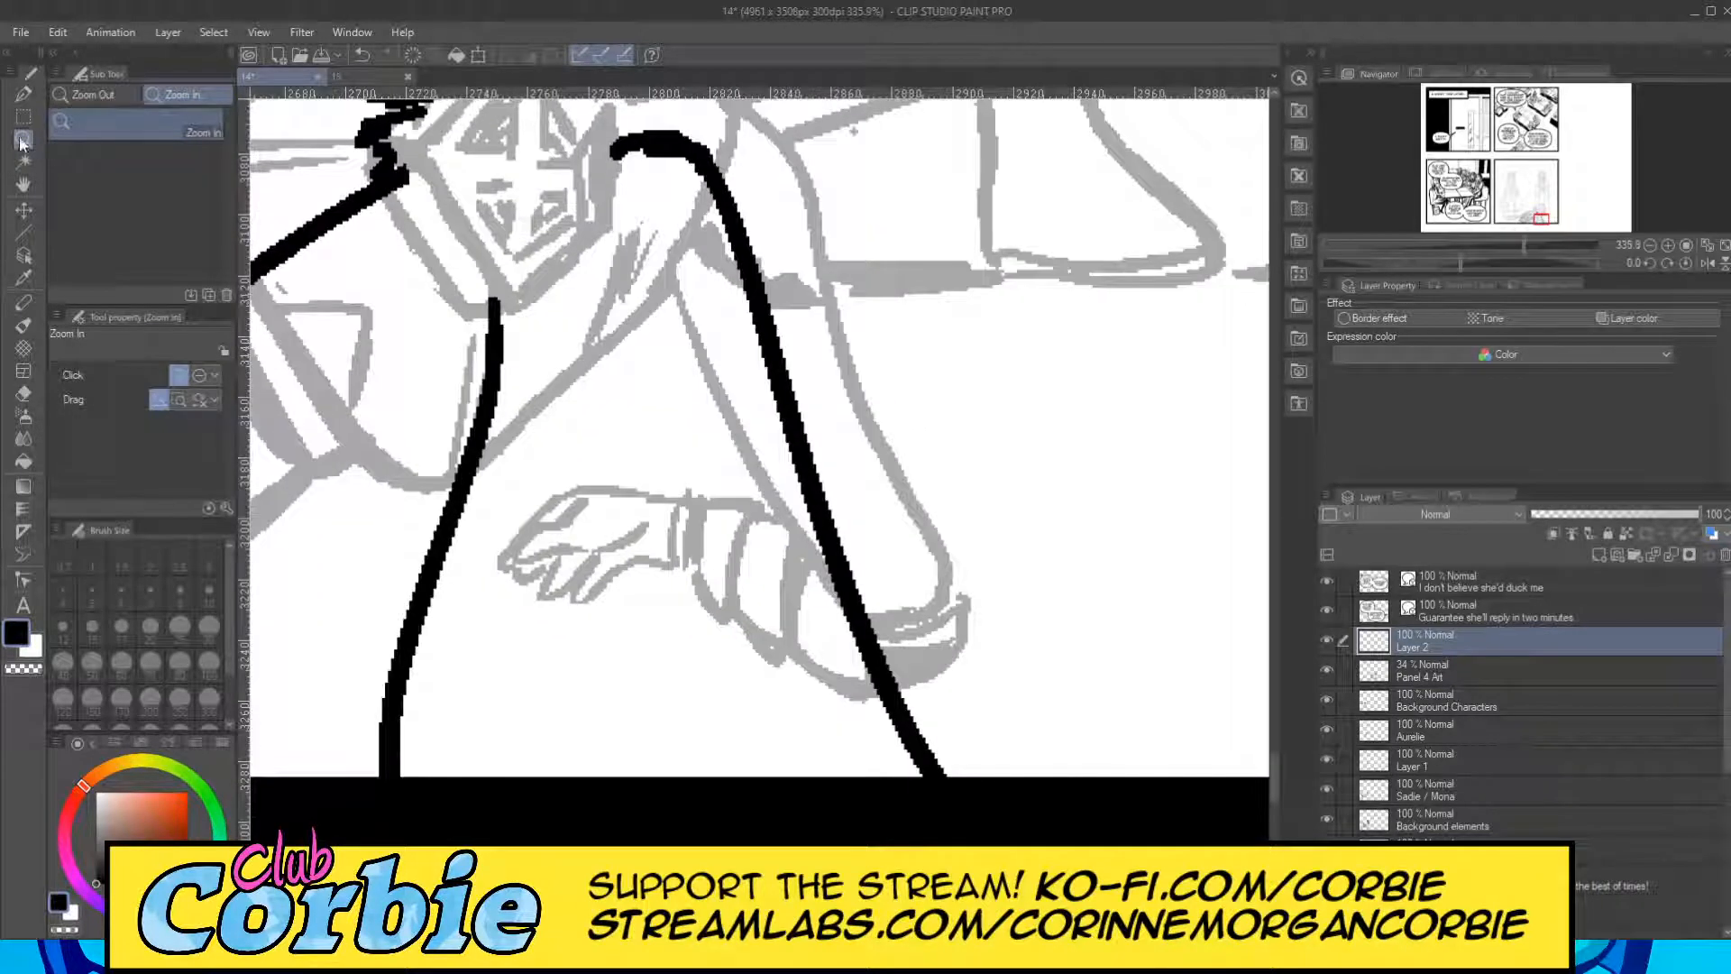
left_click(24, 94)
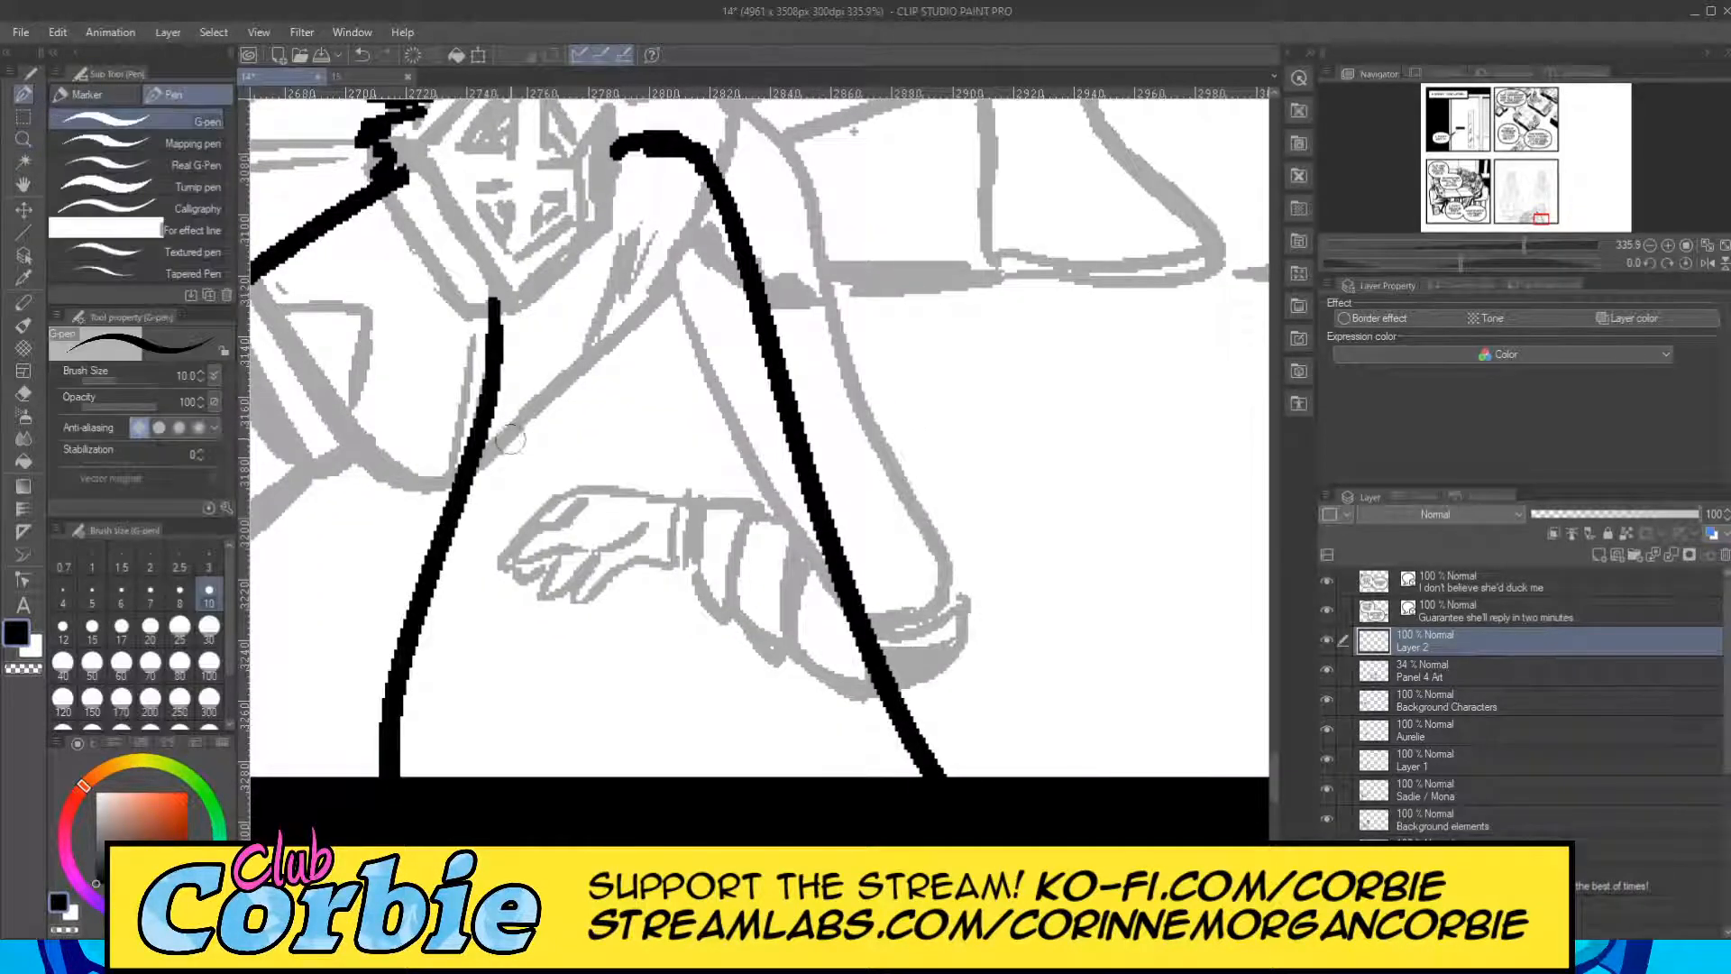
left_click_drag(540, 407, 470, 773)
left_click_drag(577, 426, 588, 772)
mouse_move(638, 397)
left_mouse_down()
mouse_move(655, 610)
mouse_move(713, 772)
left_mouse_up()
mouse_move(721, 393)
left_mouse_down()
mouse_move(726, 456)
mouse_move(862, 774)
left_mouse_up()
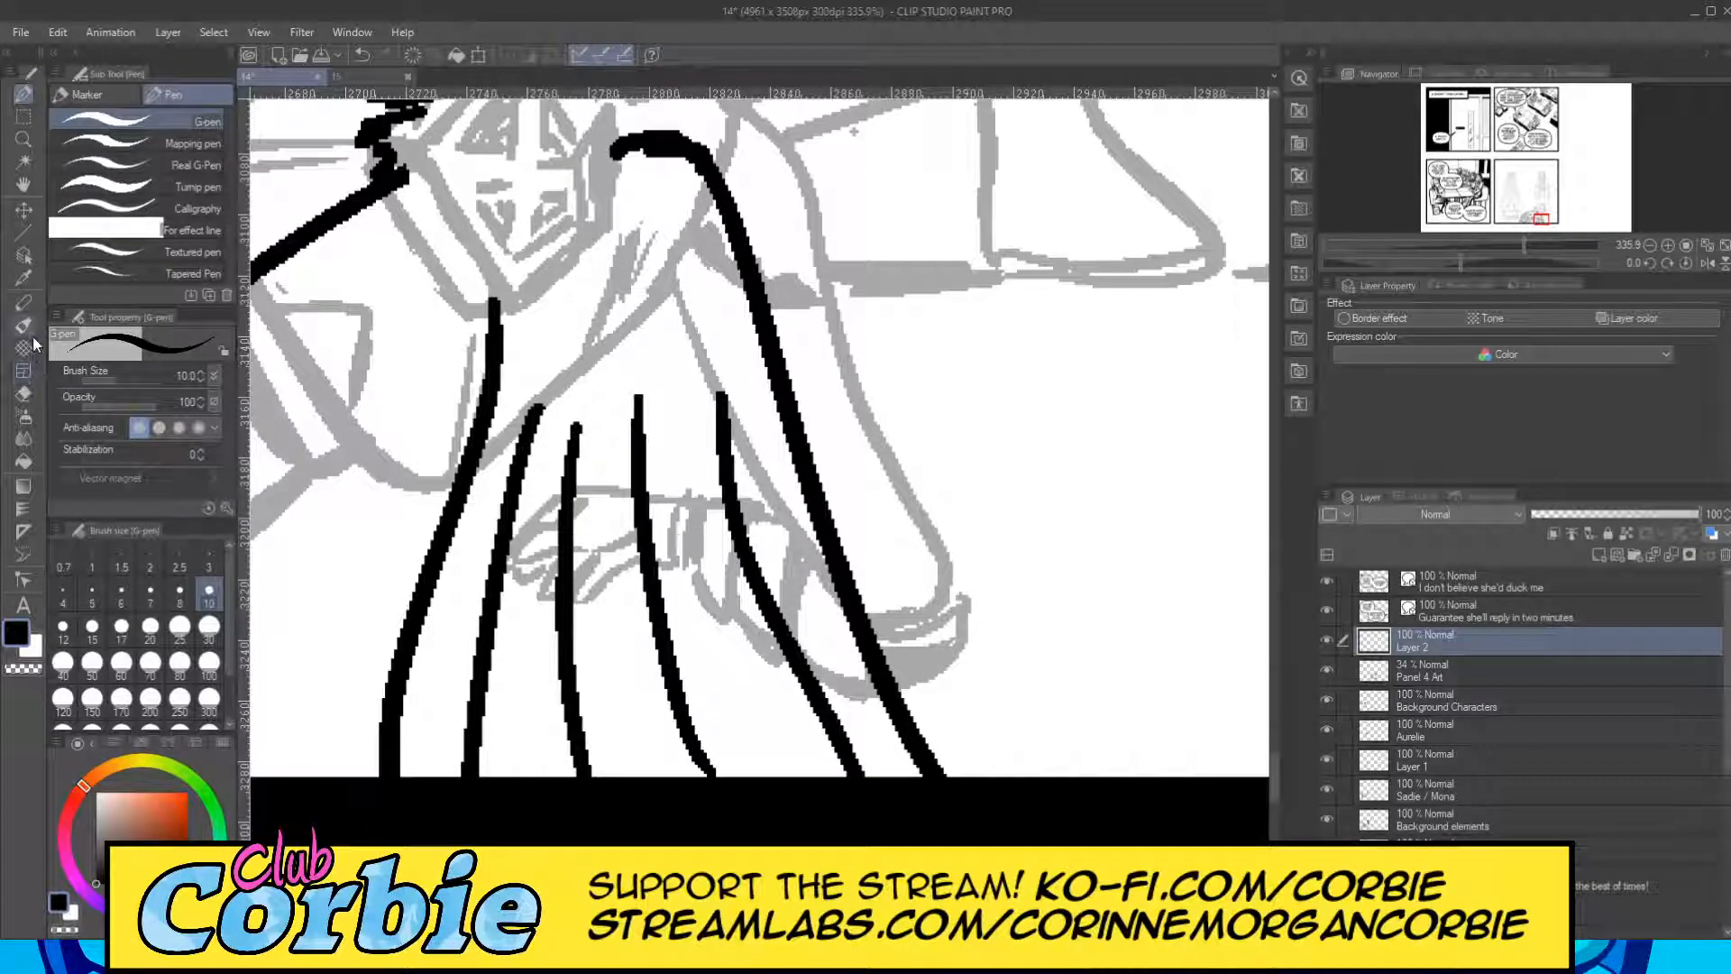
Taper the upper ends of the four new fold lines to points with the snap eraser at size 10.
left_click(23, 393)
left_click_drag(559, 402, 523, 487)
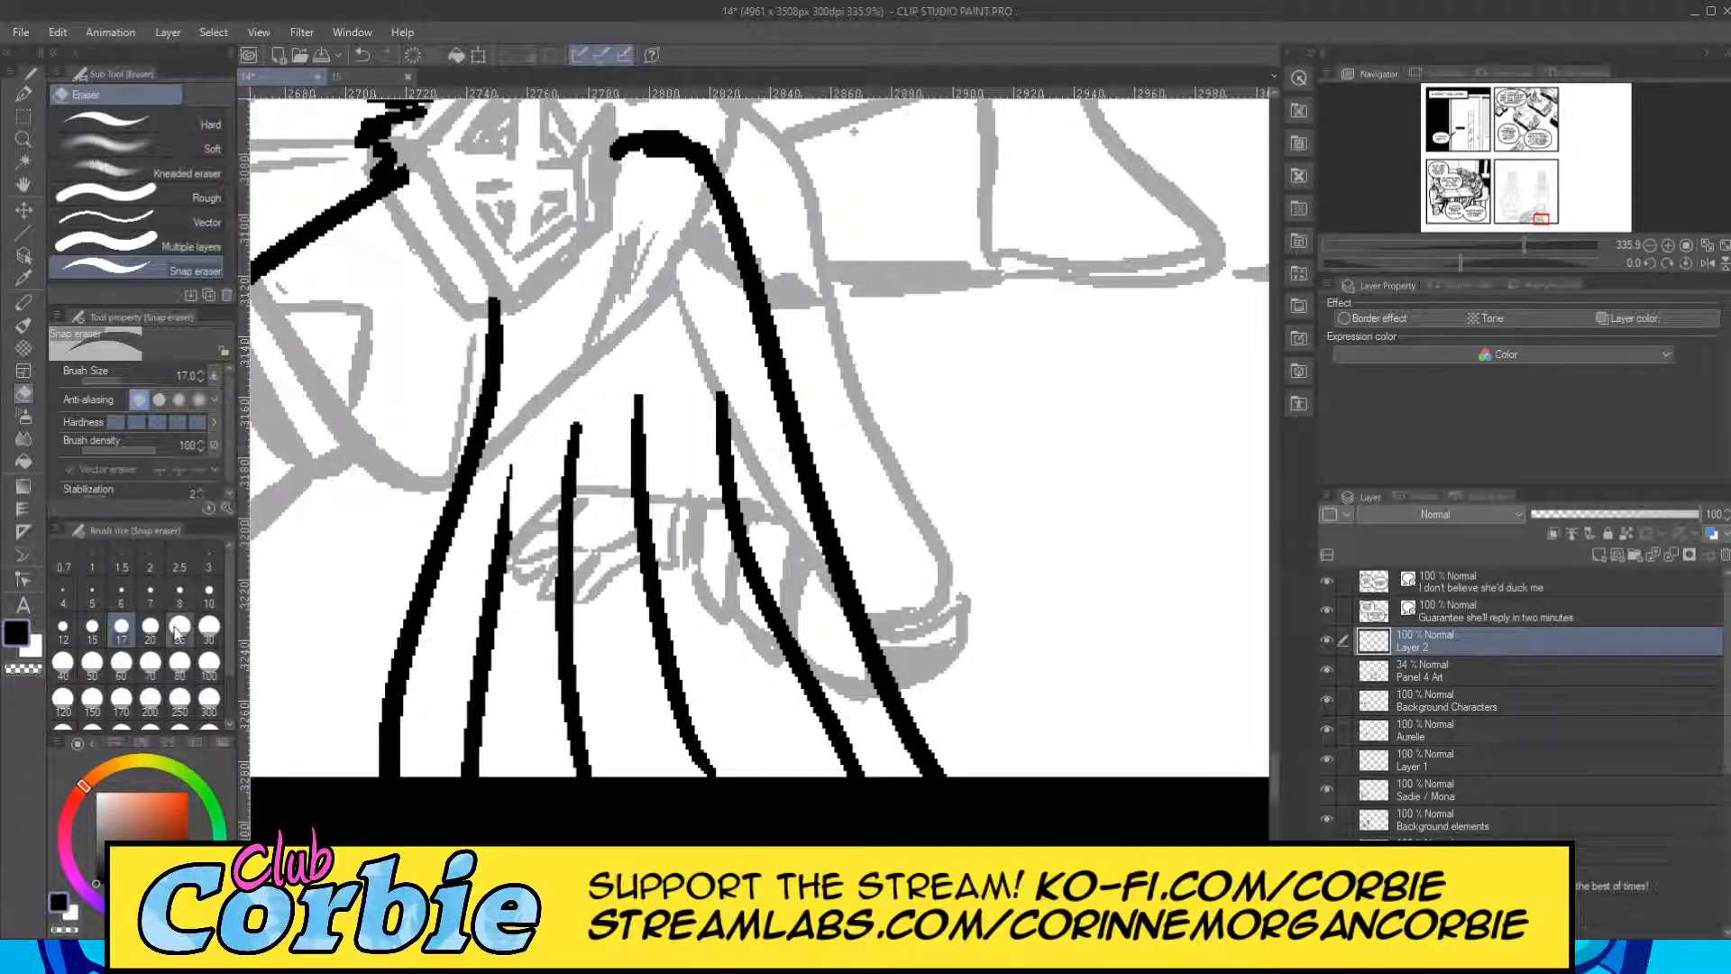
key("ctrl+z")
left_click(208, 591)
left_click_drag(532, 505, 547, 380)
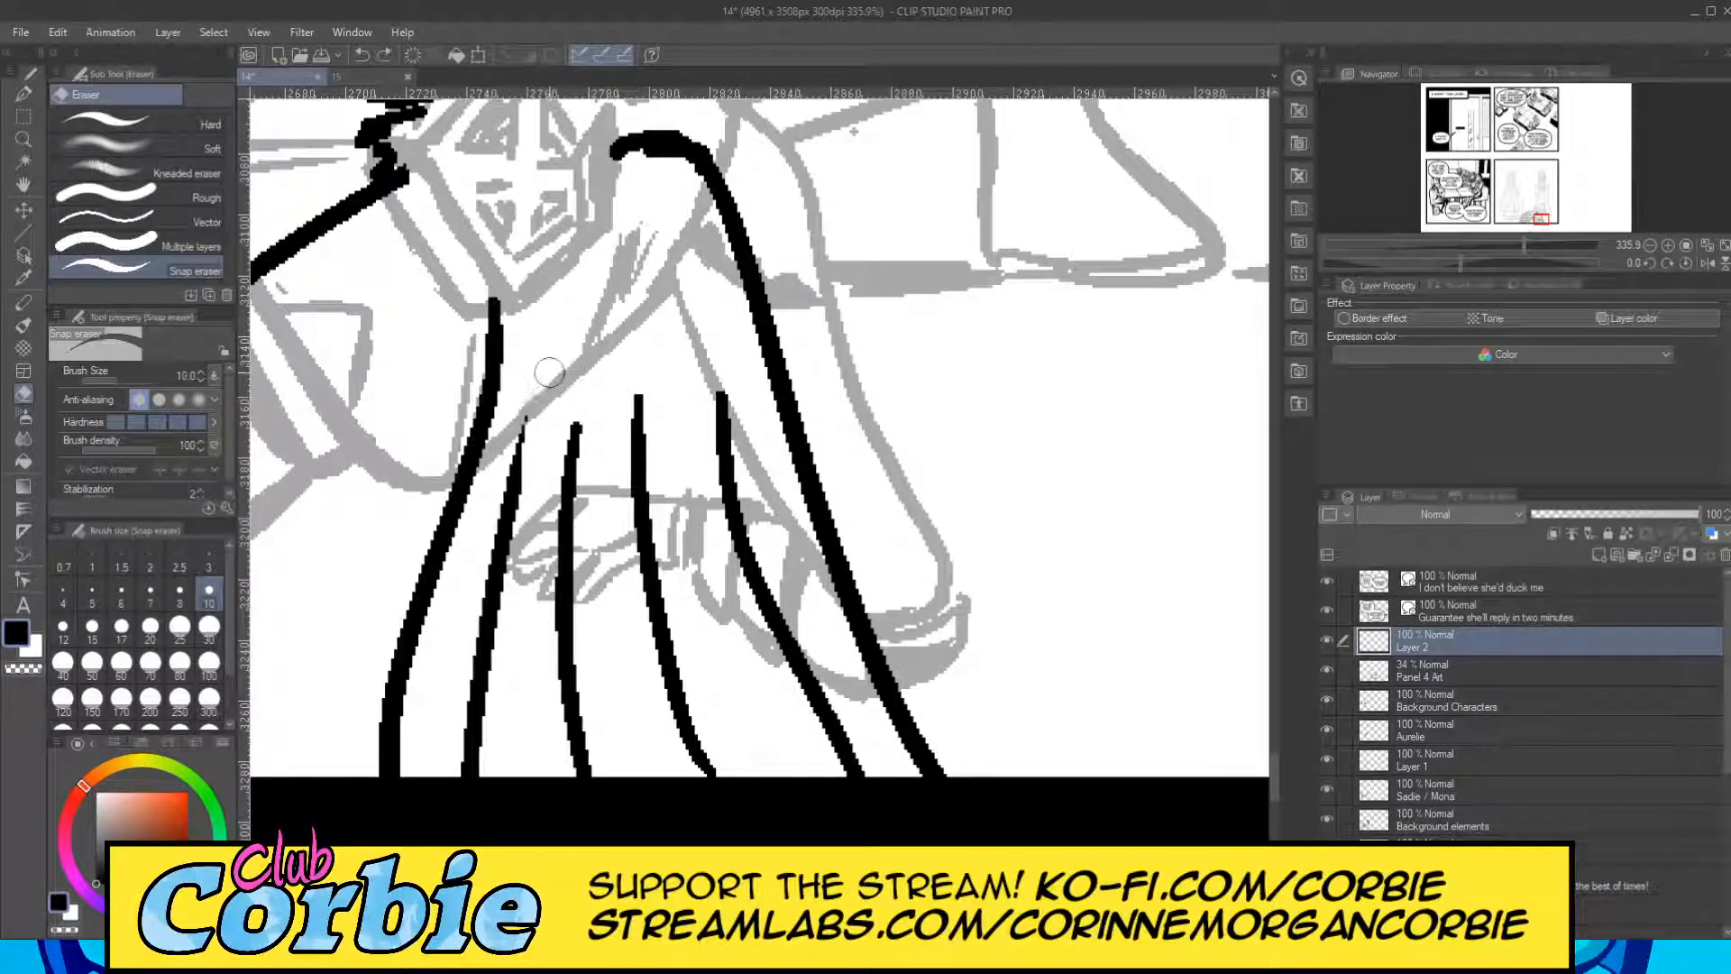
mouse_move(590, 531)
left_mouse_down()
mouse_move(575, 379)
mouse_move(662, 483)
left_mouse_up()
left_click_drag(716, 377, 748, 490)
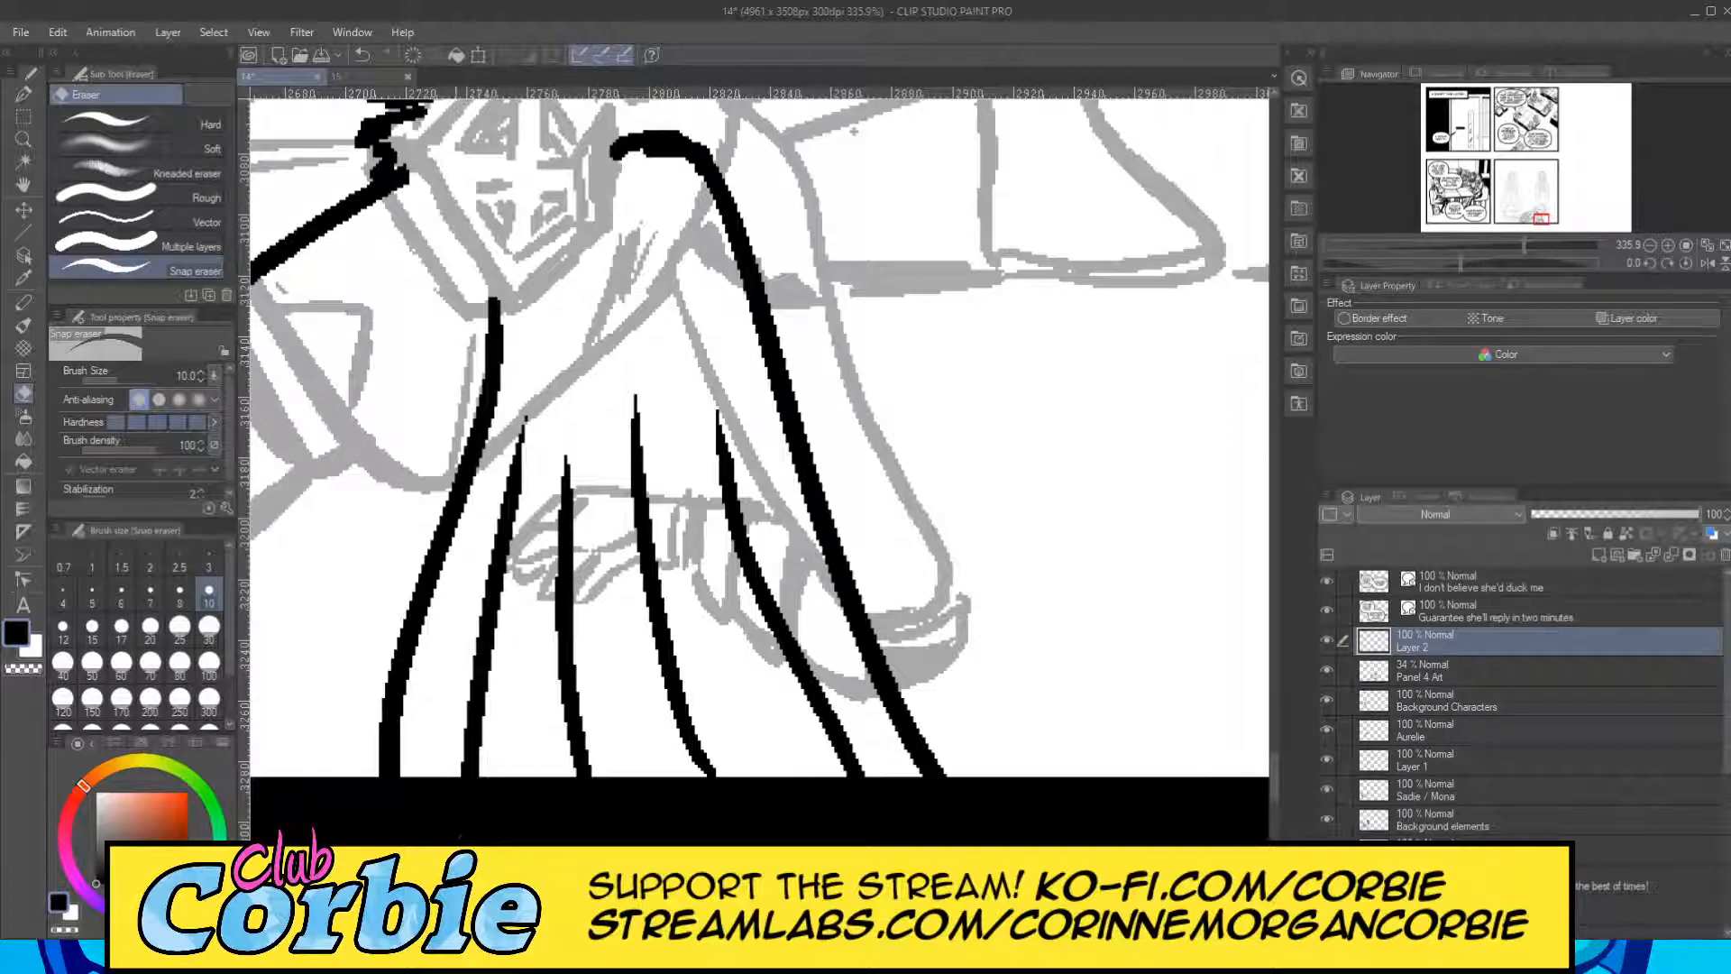
Ink a small pointed tatter jutting from the cape's upper left edge and erase the old edge line running through it.
left_click(22, 139)
left_click_drag(669, 373, 546, 451)
left_click_drag(611, 339, 683, 484)
left_click_drag(616, 382, 686, 360)
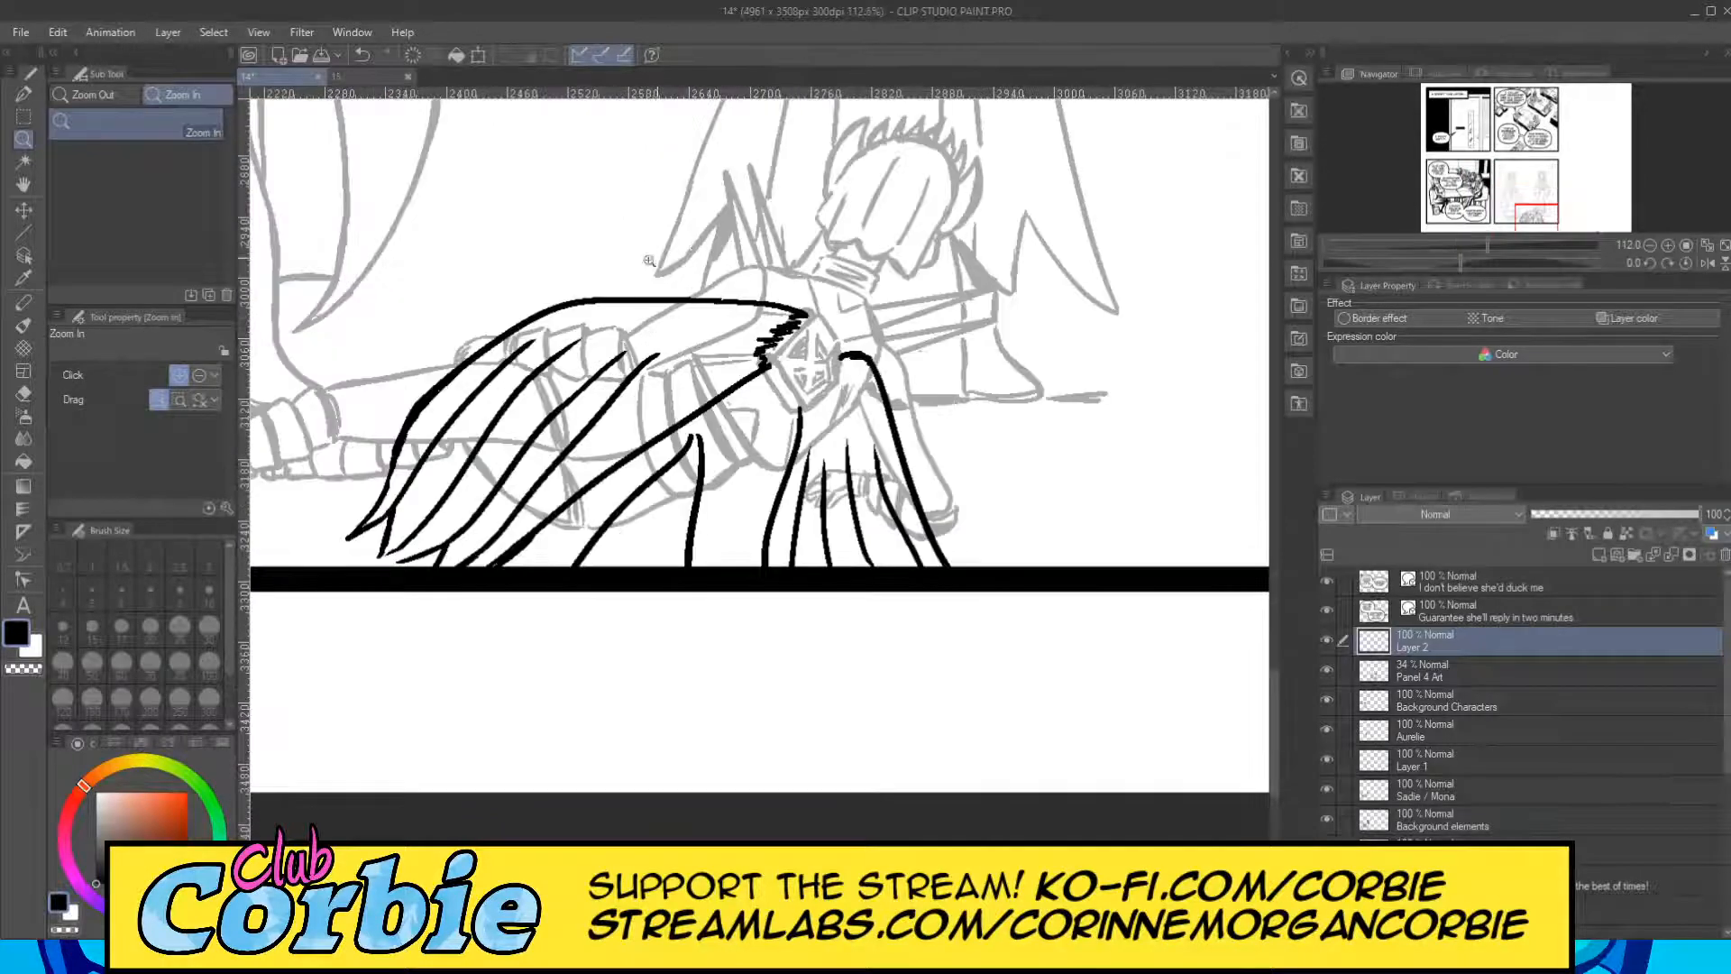
left_click_drag(669, 258, 834, 248)
left_click_drag(441, 324, 642, 317)
mouse_move(530, 387)
left_mouse_down()
mouse_move(620, 392)
mouse_move(604, 356)
mouse_move(628, 344)
left_mouse_up()
mouse_move(398, 394)
left_mouse_down()
mouse_move(504, 368)
mouse_move(600, 311)
left_mouse_up()
left_click(24, 93)
mouse_move(335, 386)
left_mouse_down()
mouse_move(402, 407)
mouse_move(550, 374)
left_mouse_up()
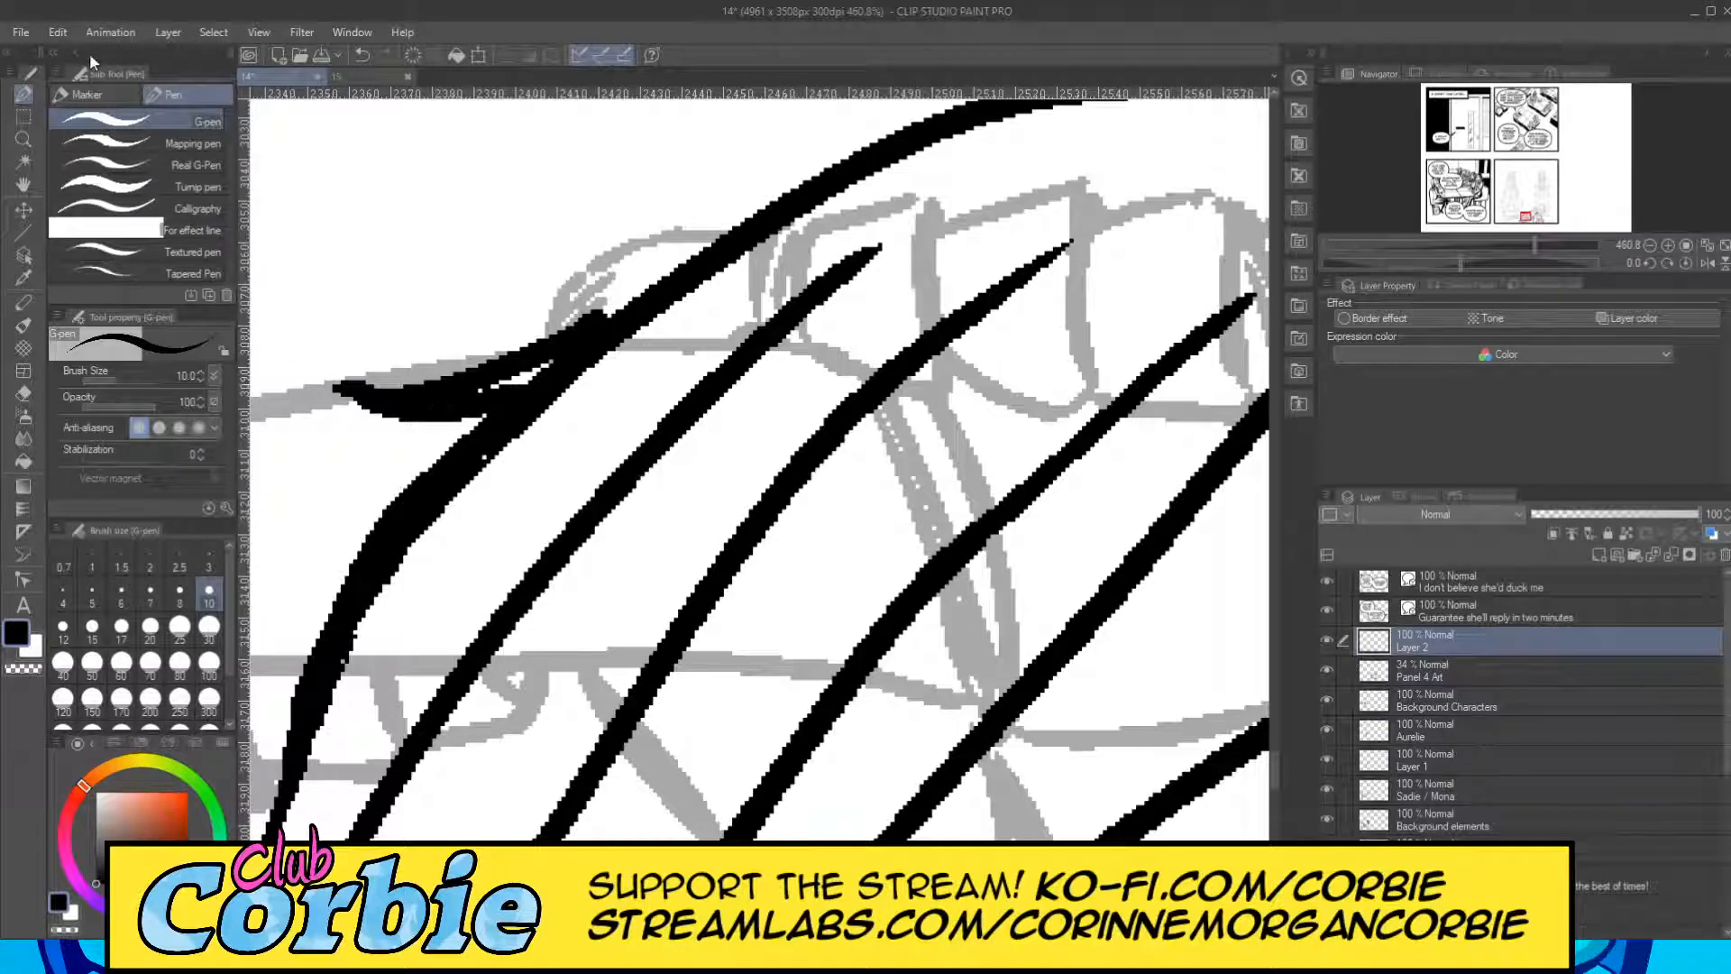
key("ctrl+z")
mouse_move(352, 390)
left_mouse_down()
mouse_move(495, 420)
mouse_move(554, 361)
left_mouse_up()
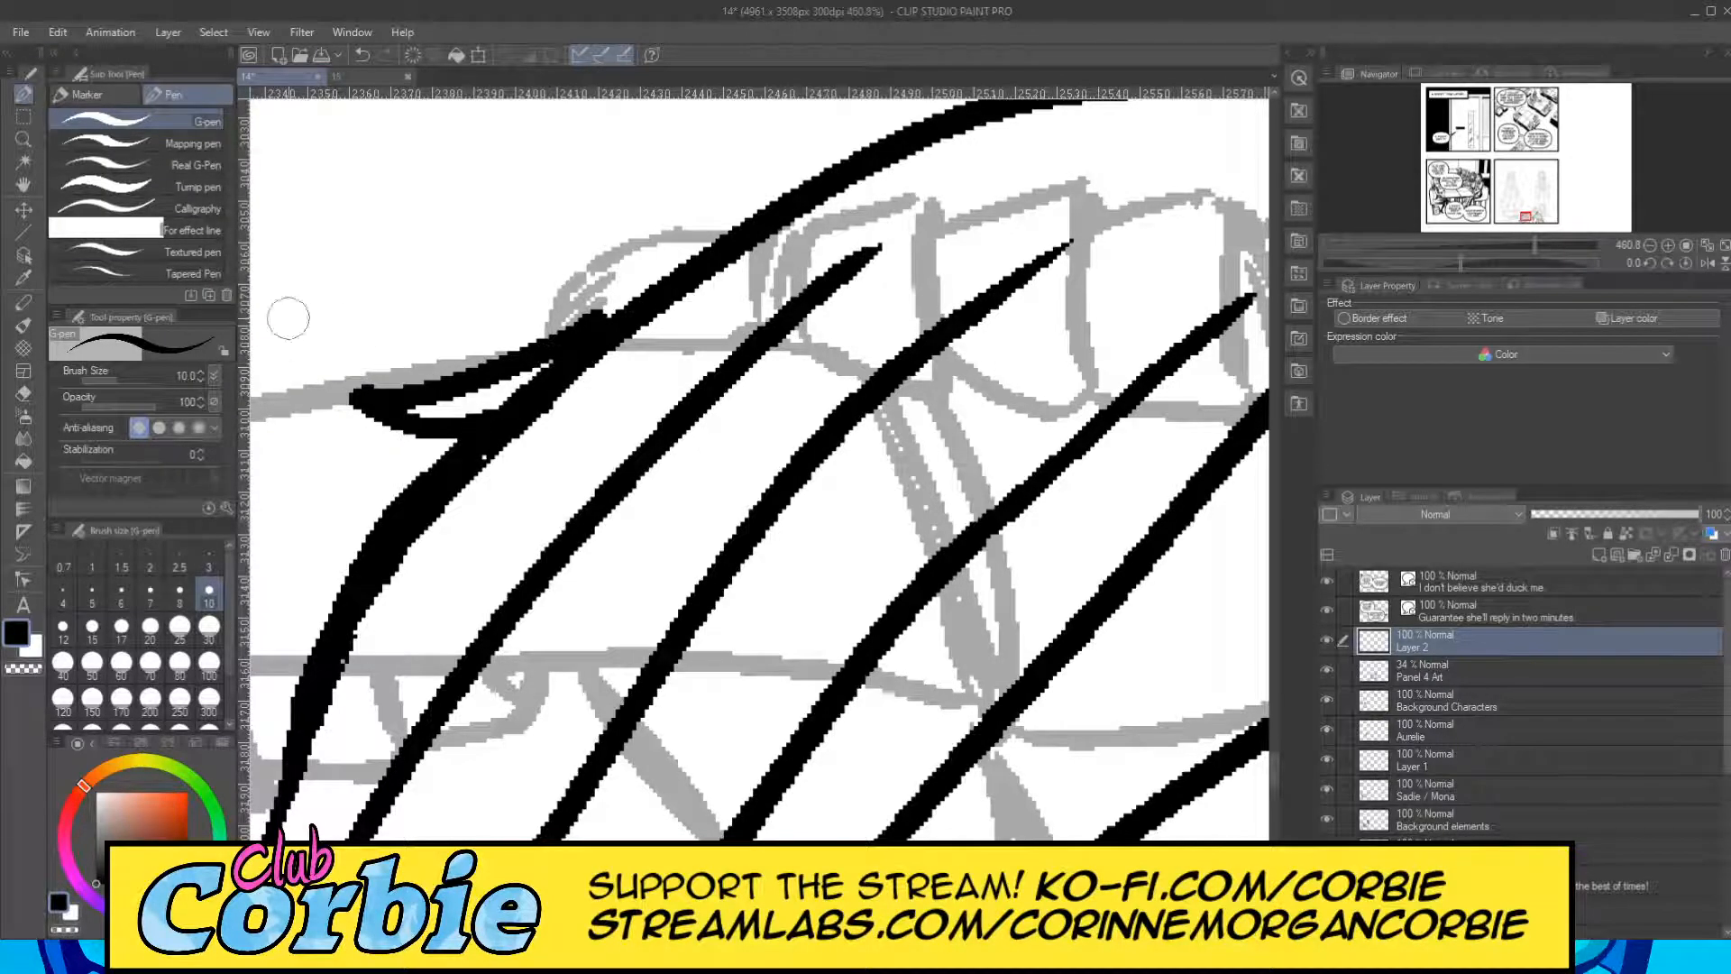
left_click(24, 394)
mouse_move(421, 382)
left_mouse_down()
mouse_move(501, 407)
mouse_move(577, 365)
left_mouse_up()
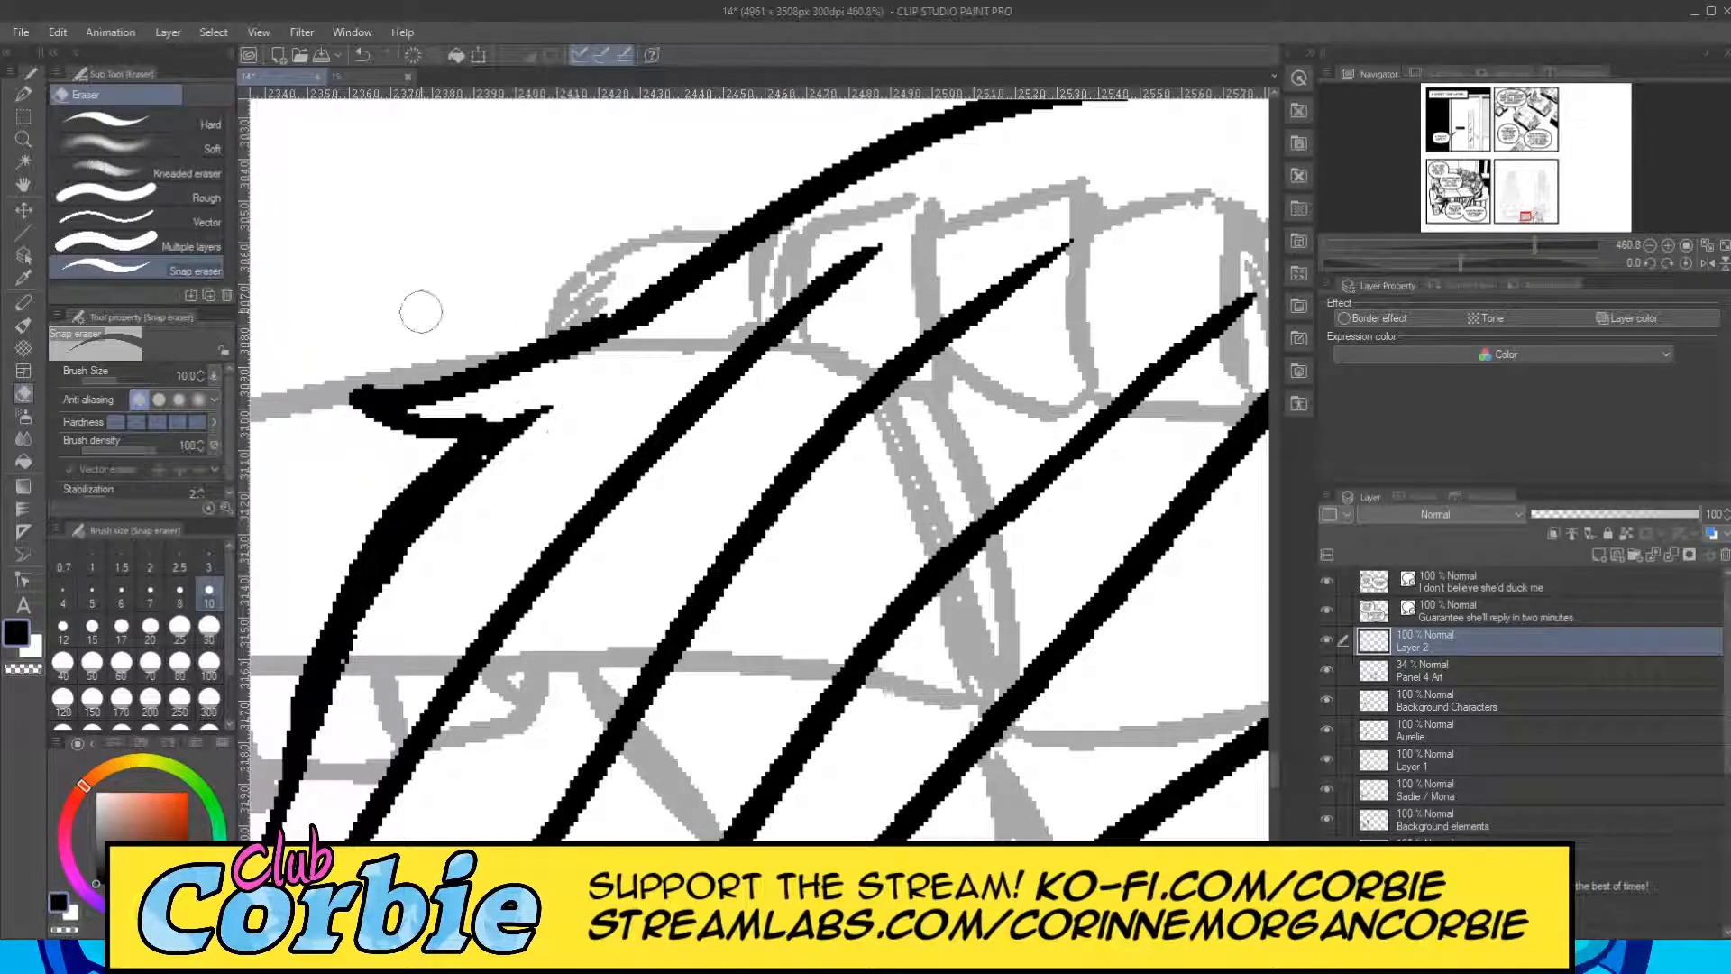
Ink a pointed tatter jutting from the cape's right outer edge above the hem and erase the old edge line running through it.
left_click(23, 138)
scroll(411, 311, "down", 5)
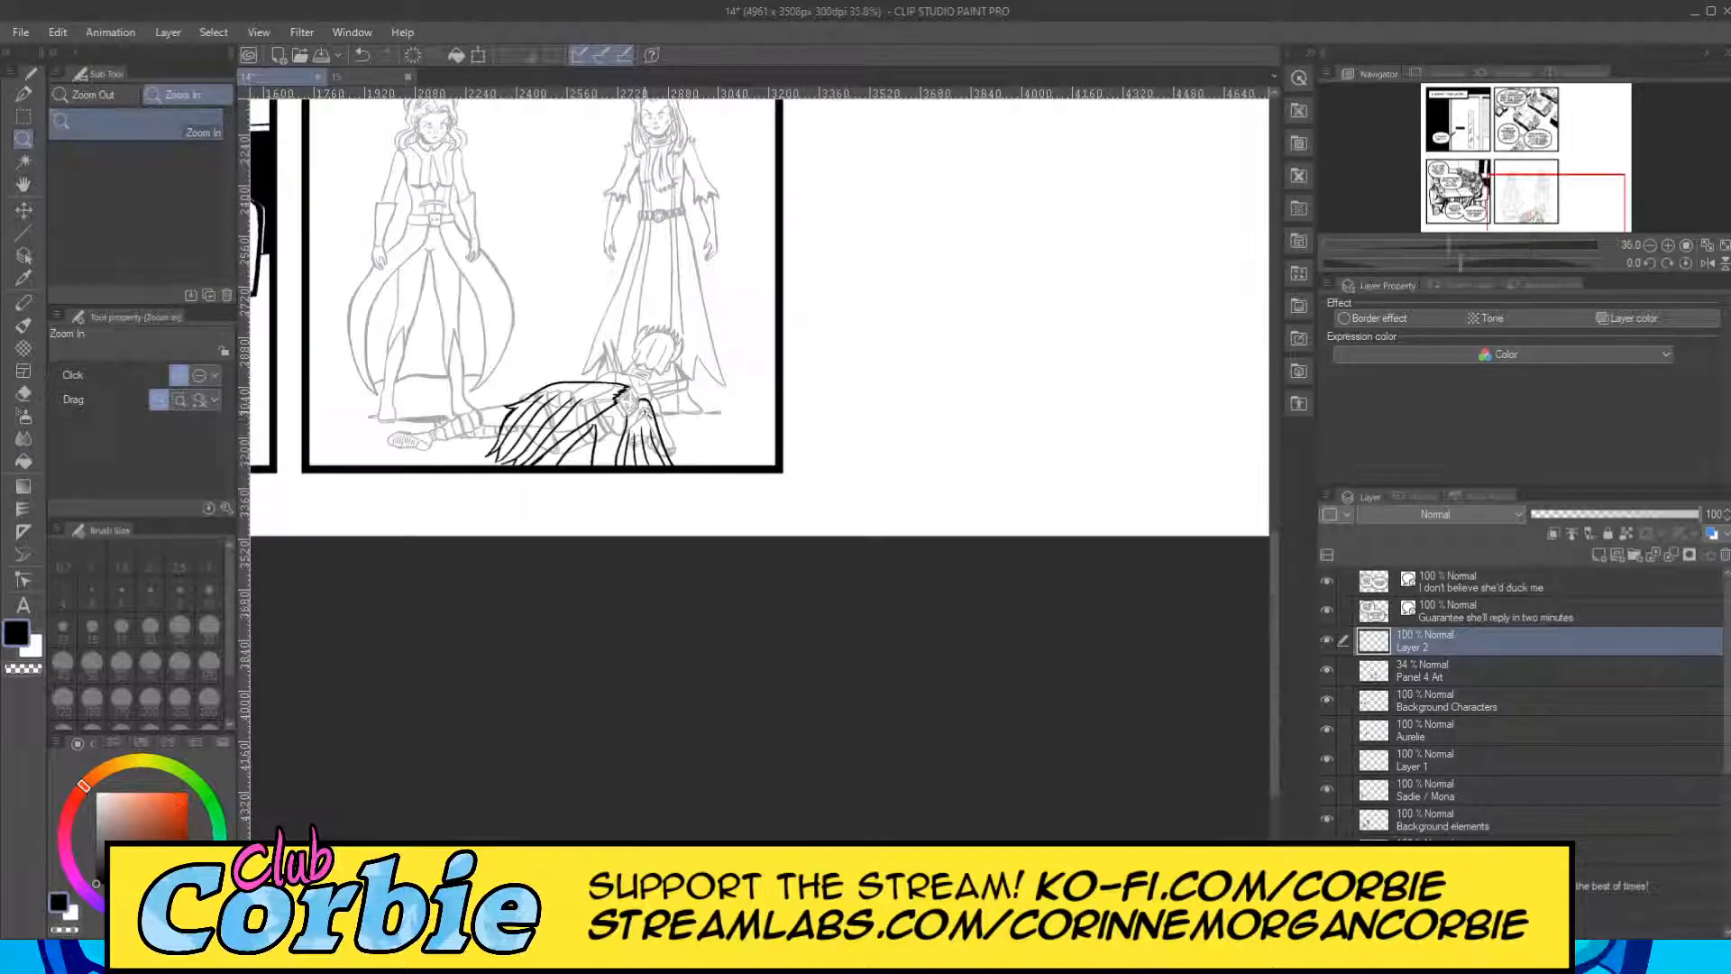
scroll(685, 405, "up", 3)
scroll(774, 437, "up", 5)
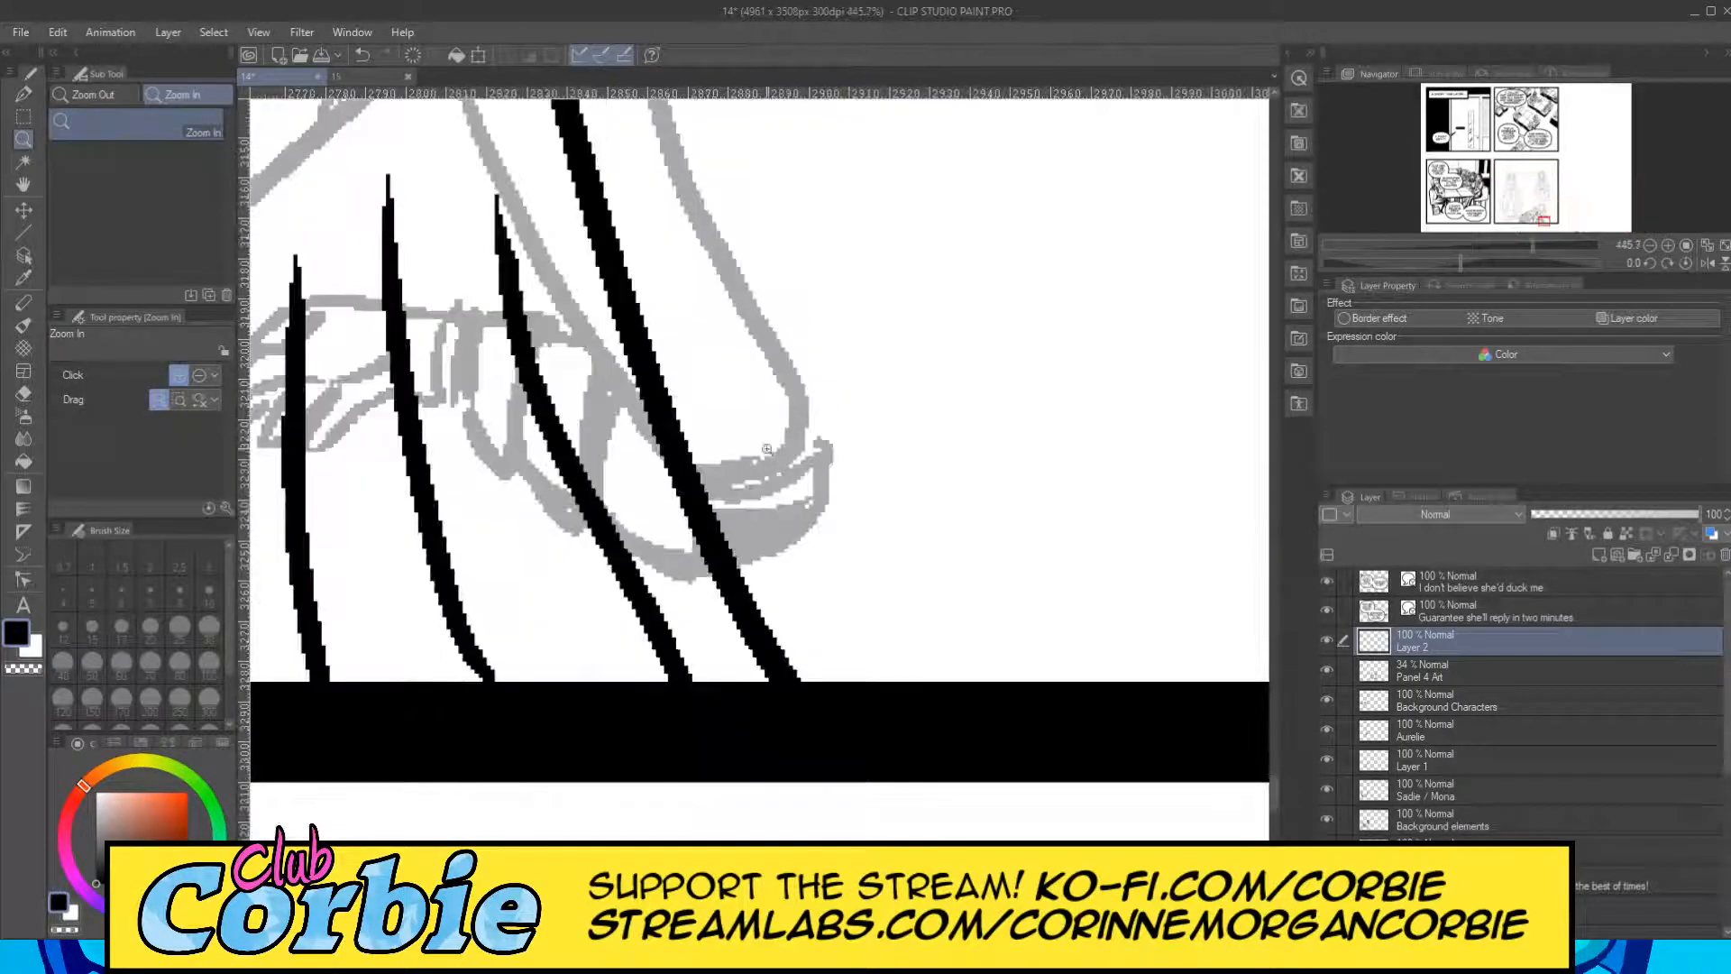
left_click(29, 89)
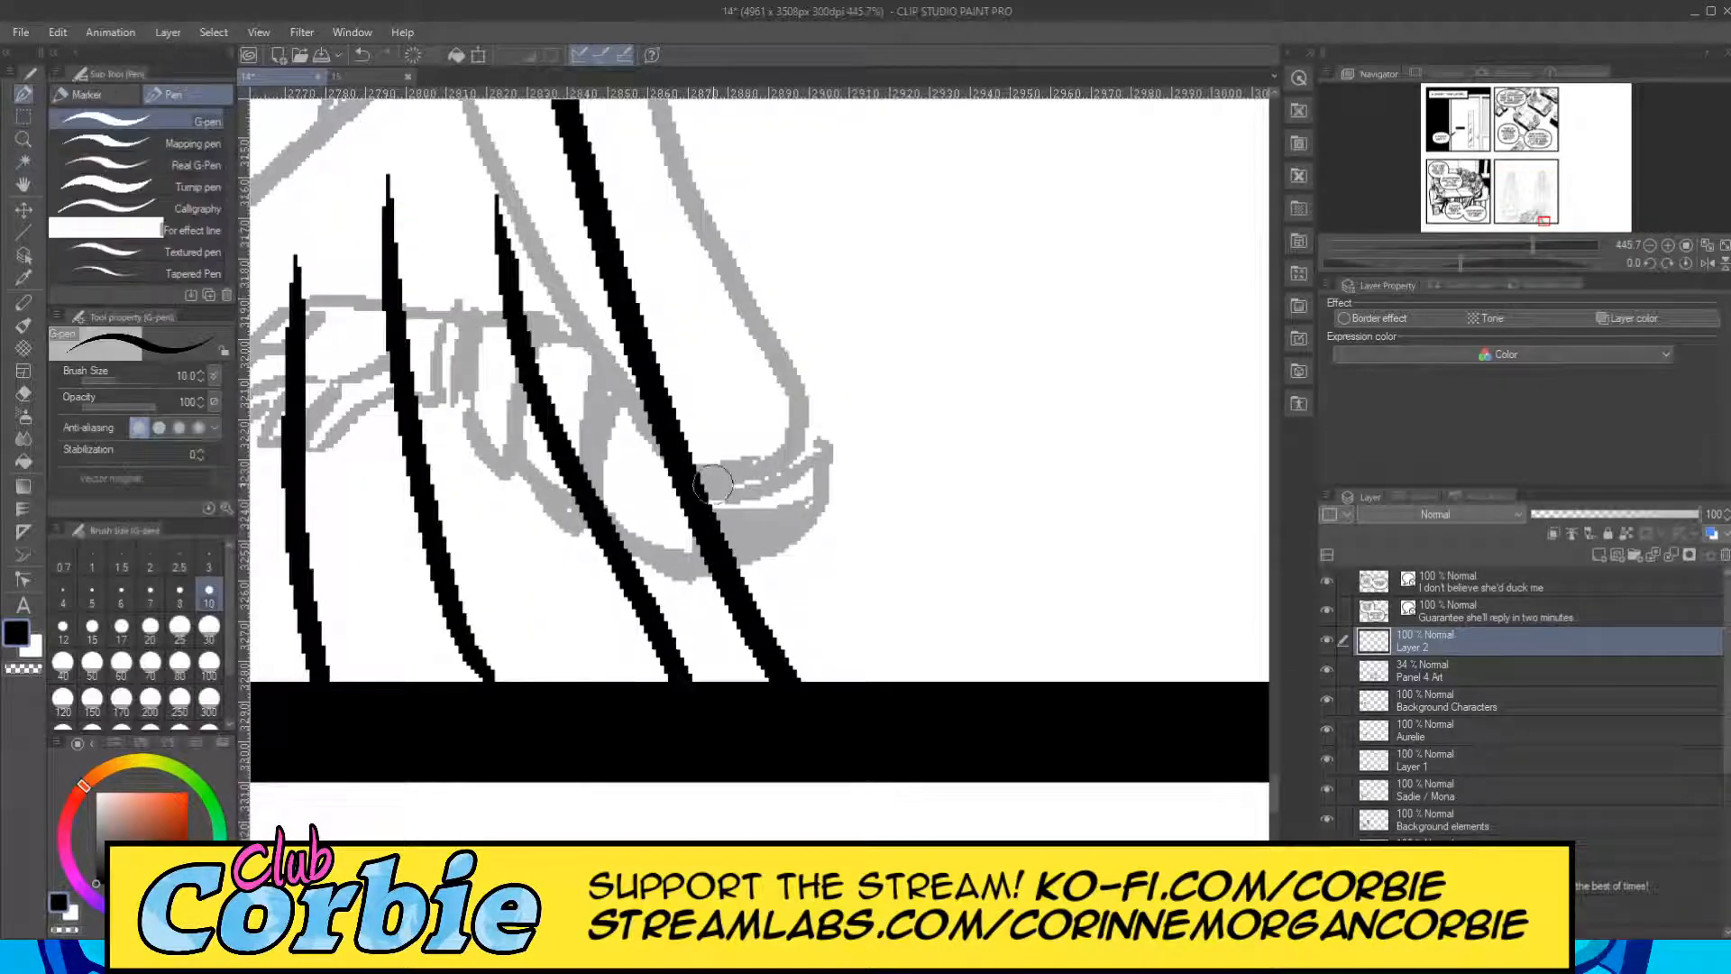
left_click_drag(637, 341, 889, 575)
mouse_move(697, 515)
left_mouse_down()
mouse_move(862, 599)
mouse_move(909, 584)
left_mouse_up()
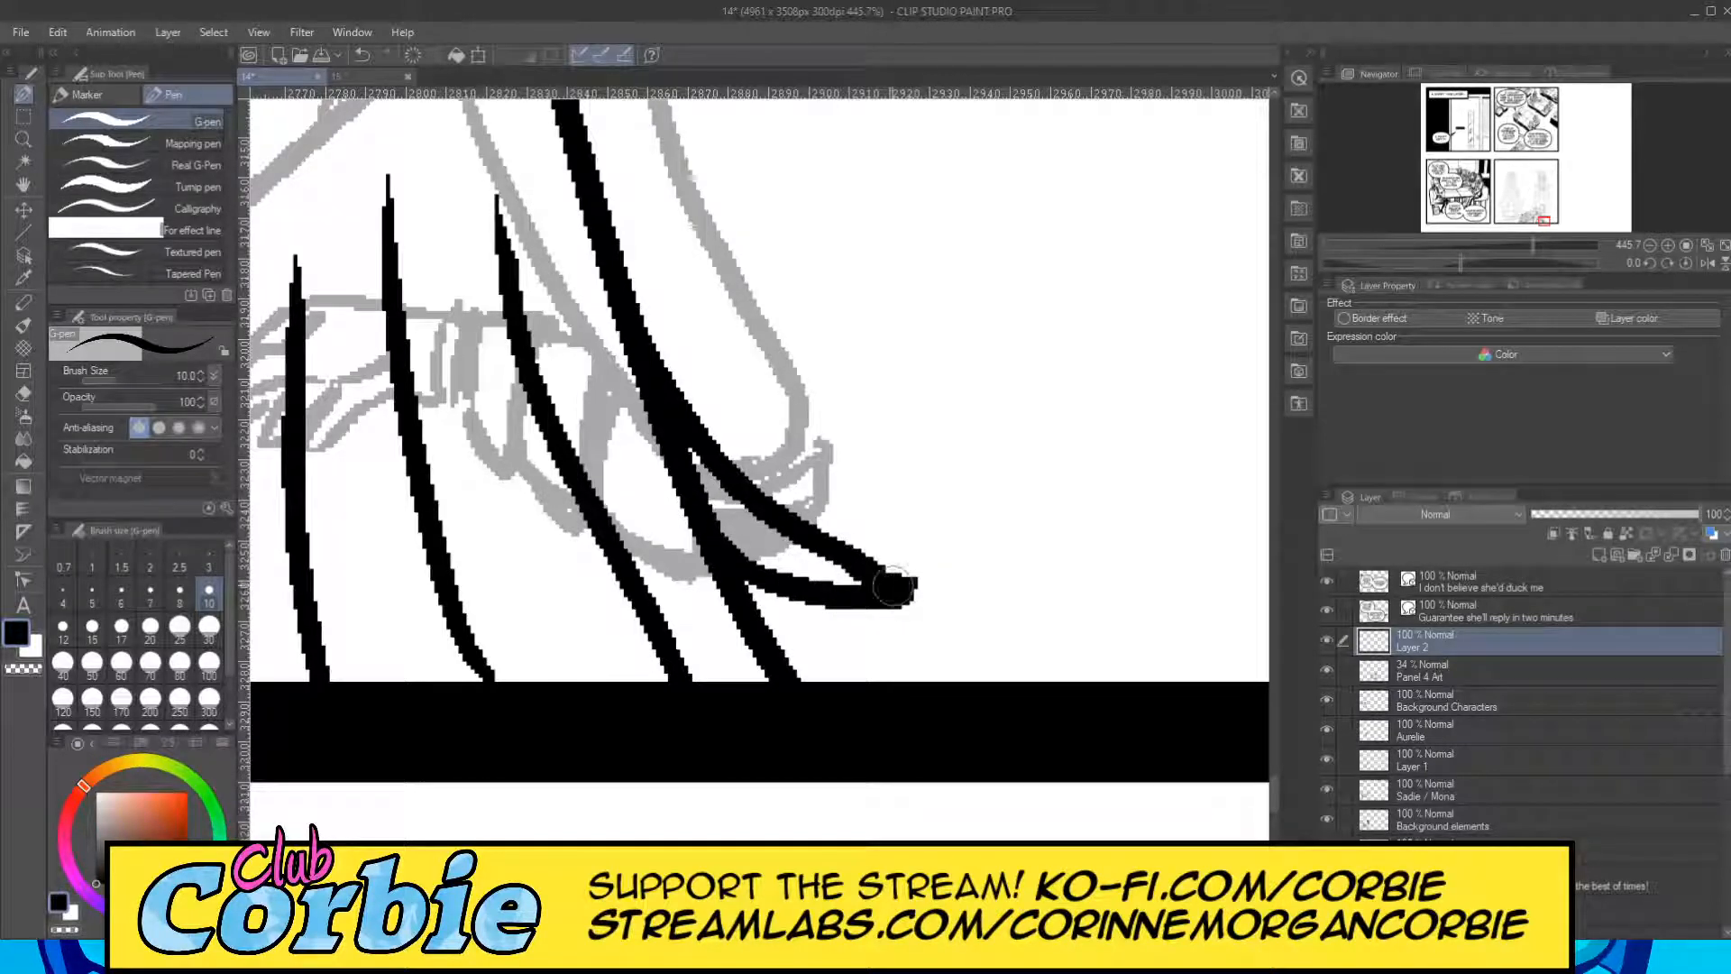
left_click(22, 394)
left_click_drag(719, 502, 642, 382)
left_click_drag(707, 504, 630, 375)
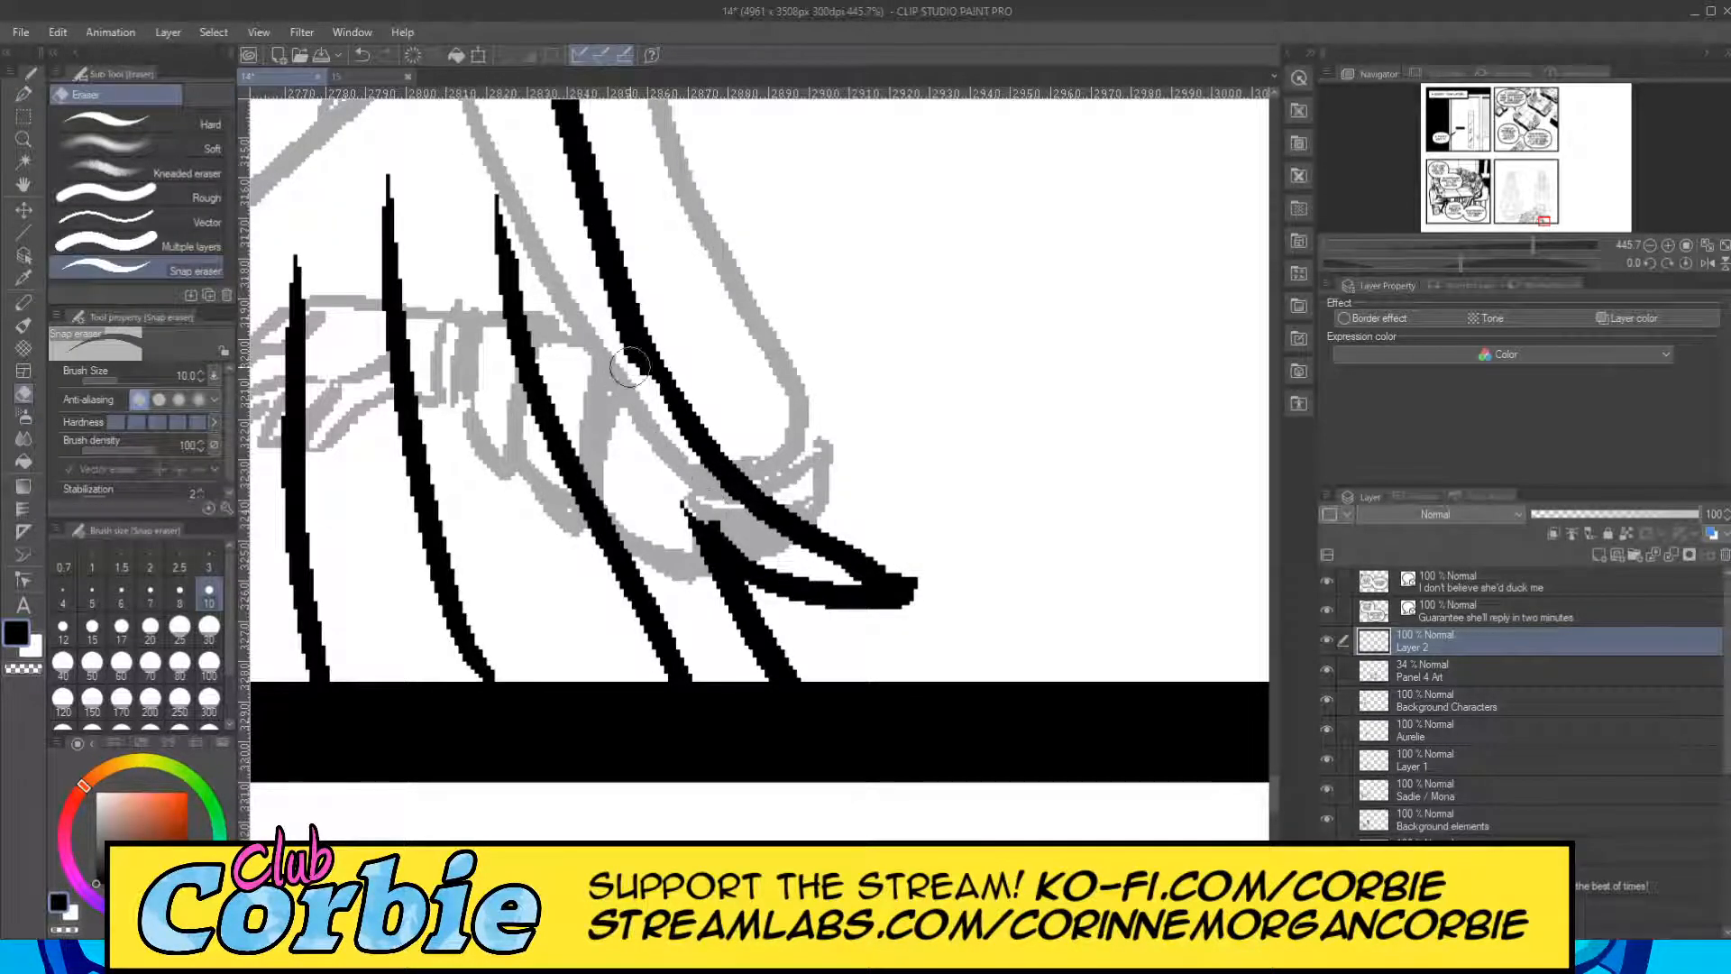
Ink two long lines from the peak of the cape's central opening down to the panel border, thickening both sides of the peak.
left_click(24, 140)
left_click_drag(814, 400, 688, 416)
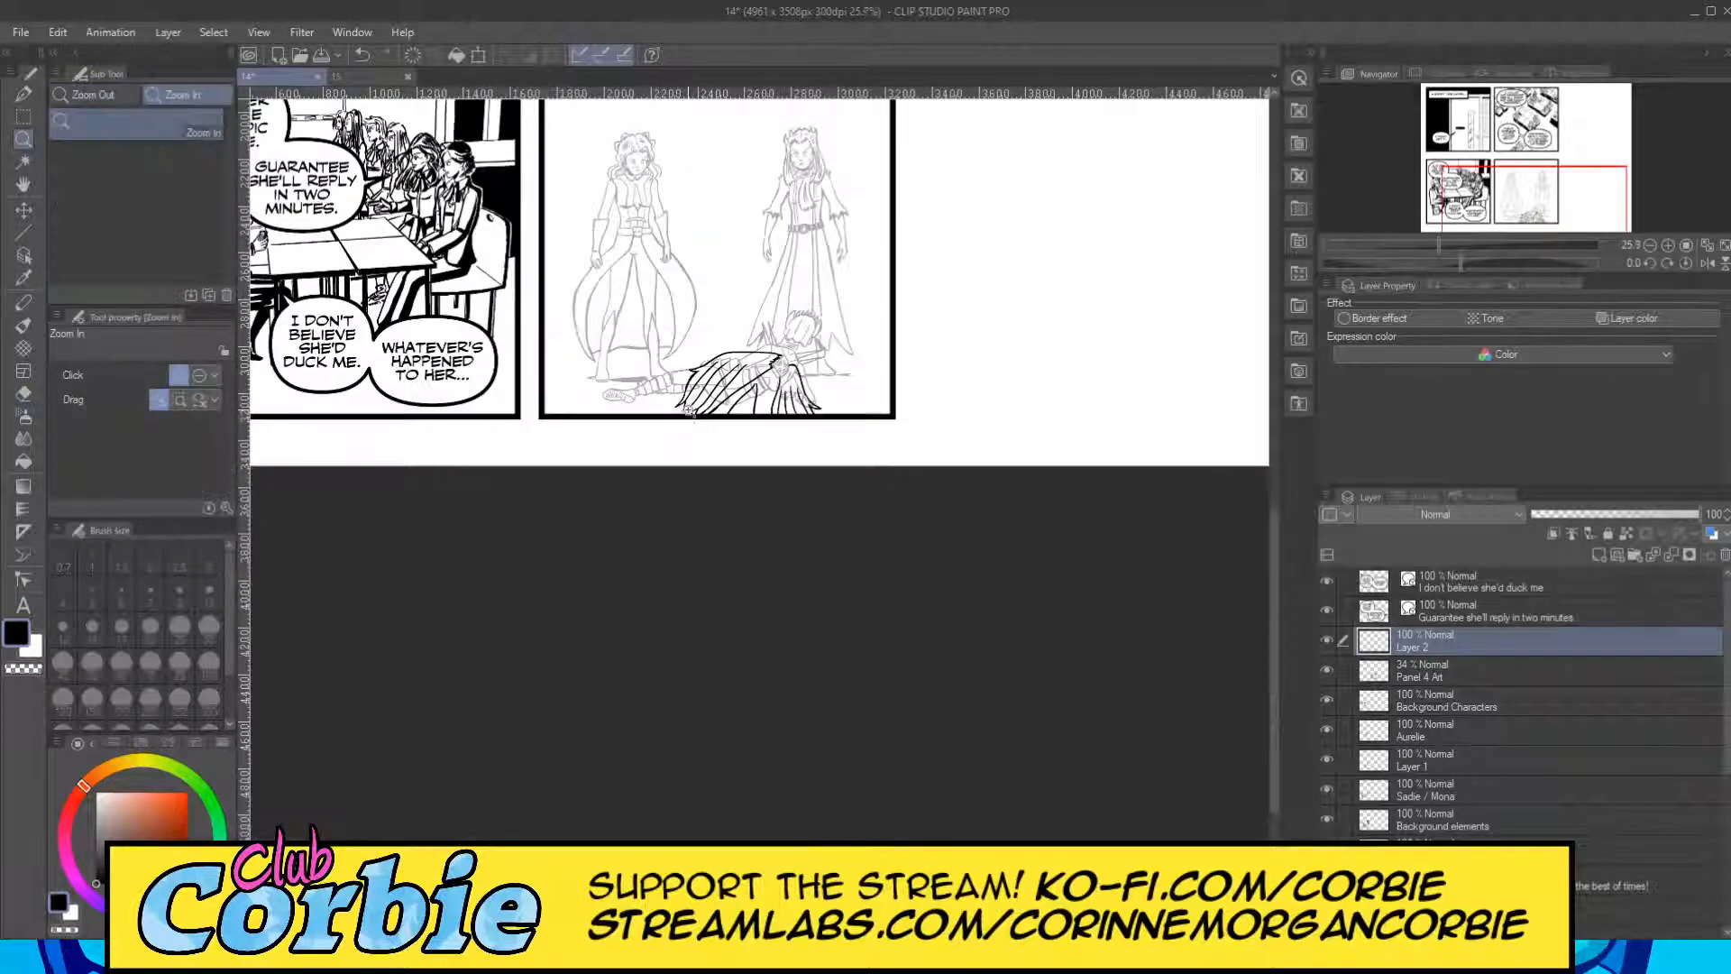
left_click(781, 340)
left_click(832, 327)
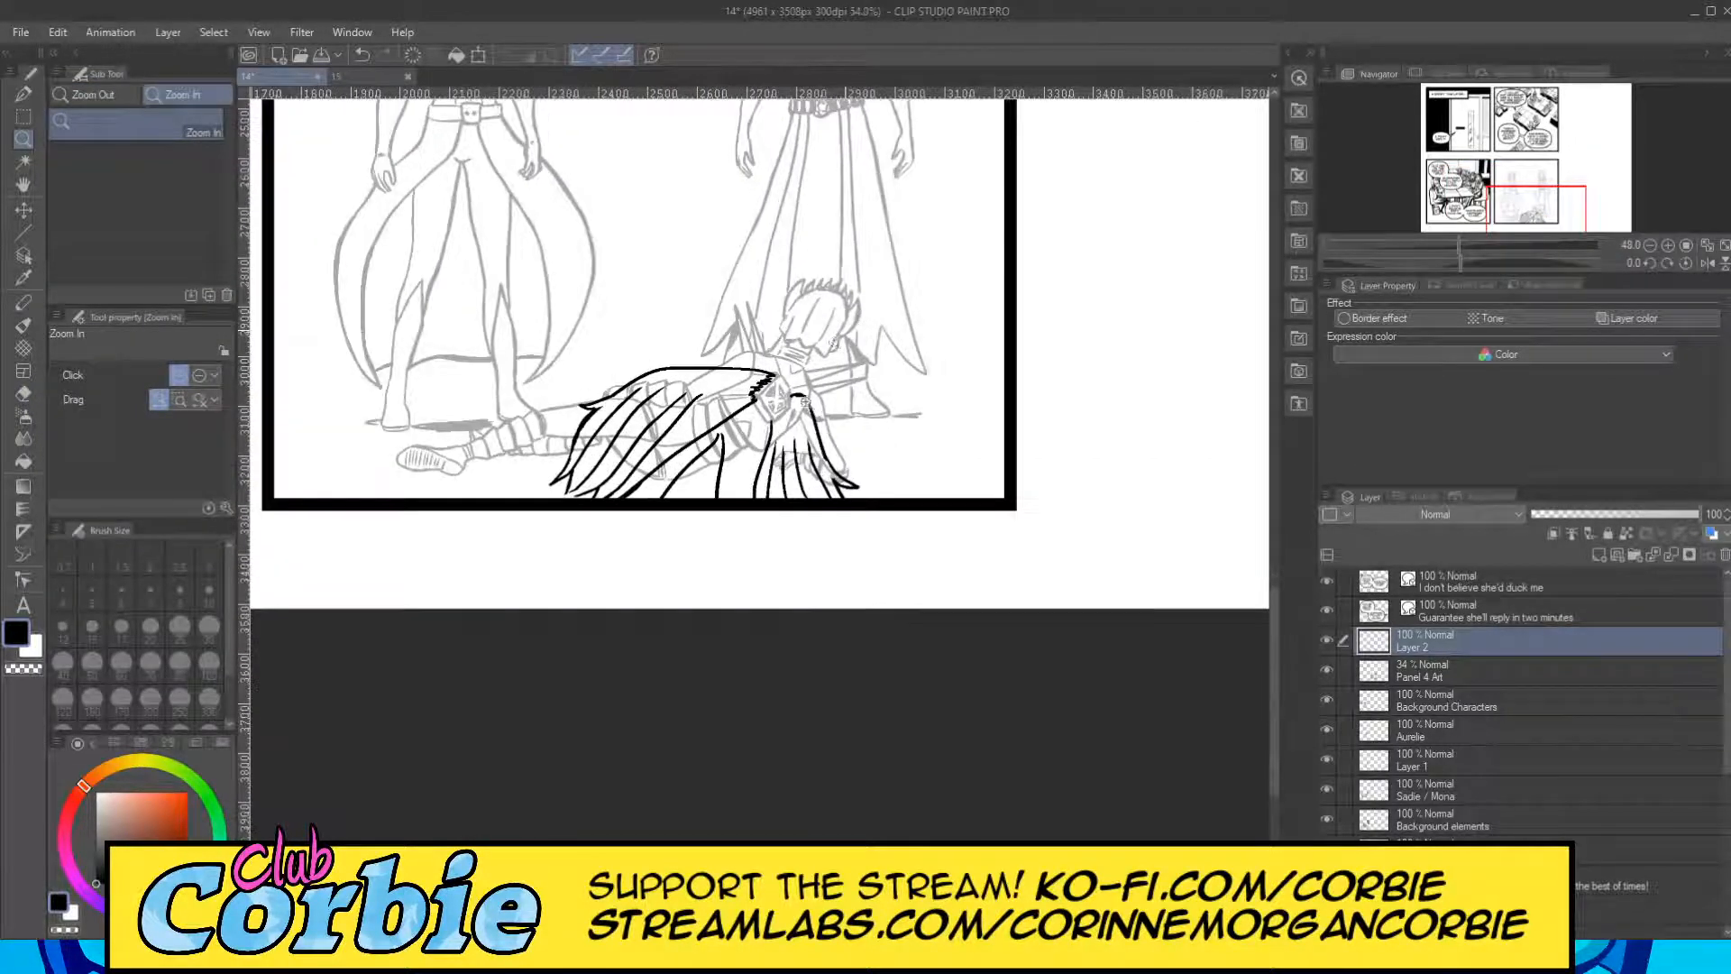
left_click_drag(640, 499, 709, 514)
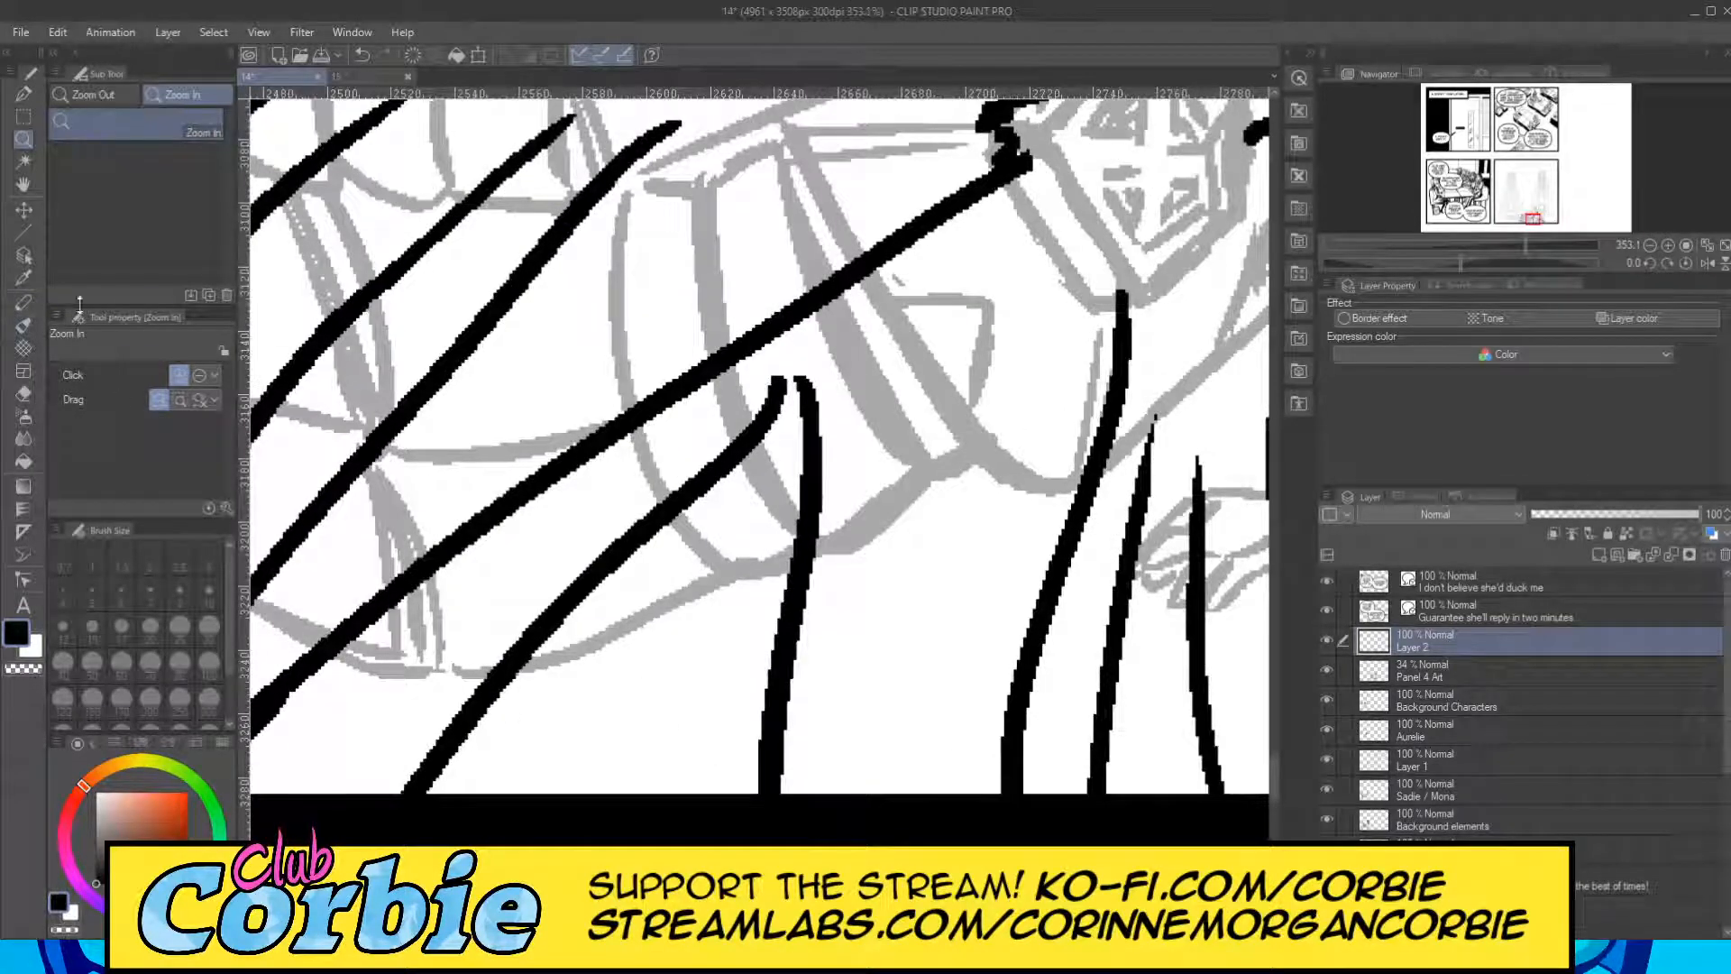
left_click(24, 94)
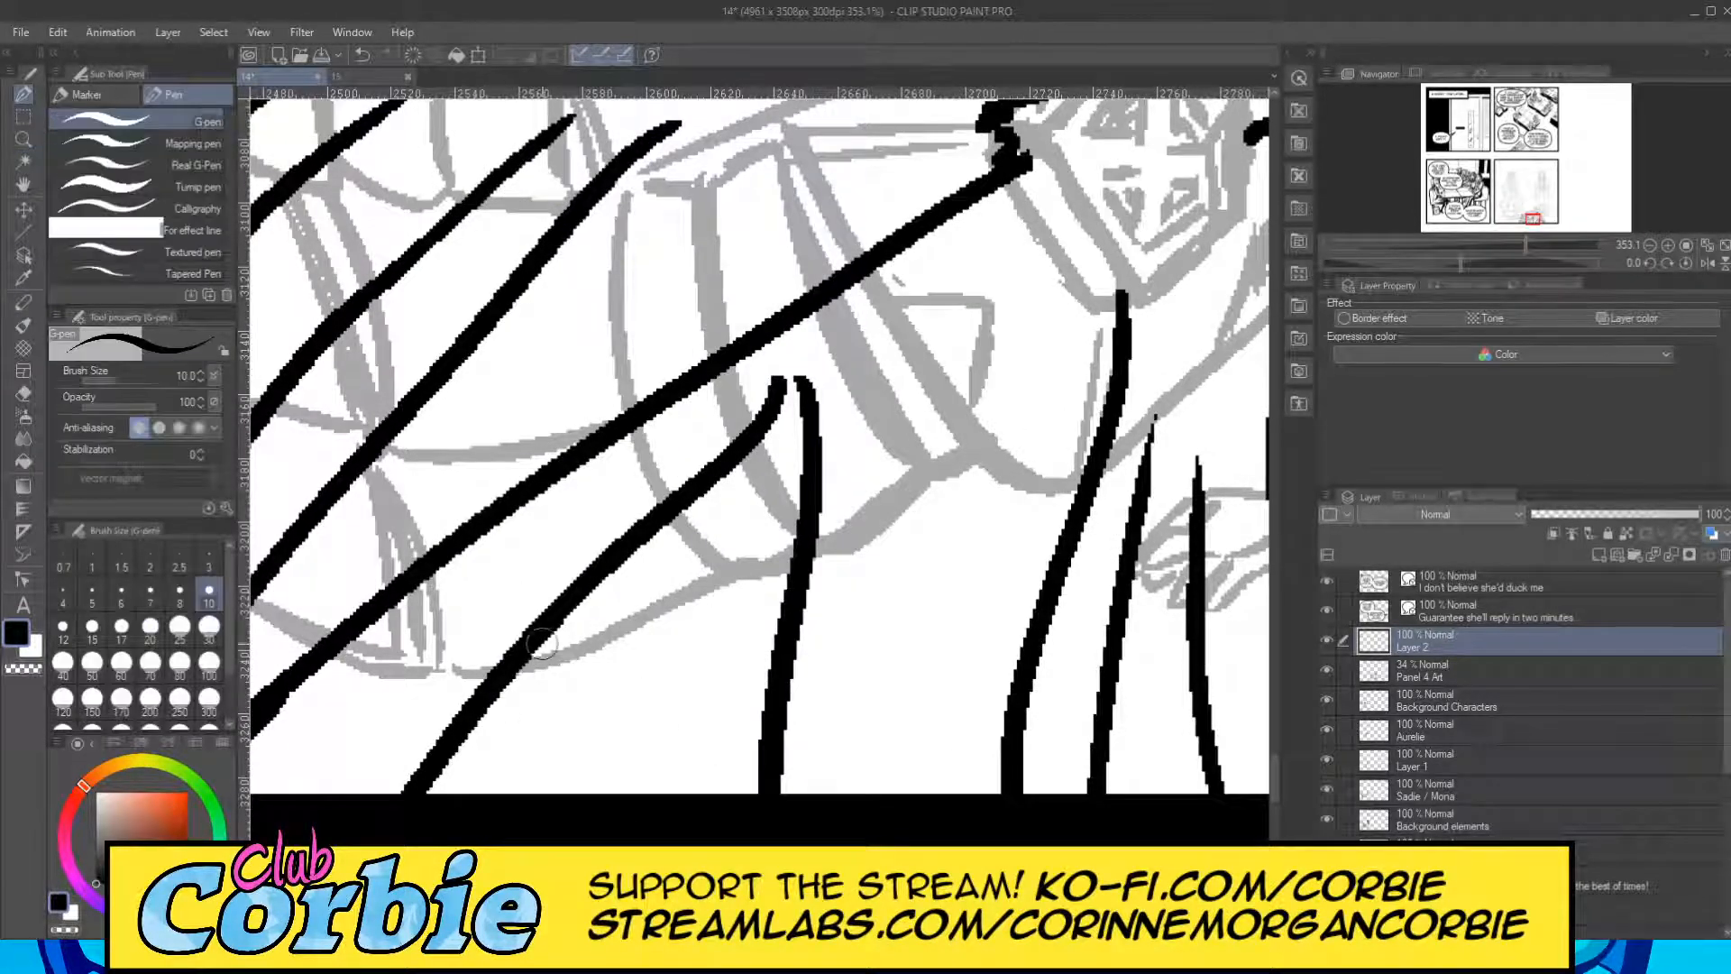
left_click_drag(814, 392, 873, 803)
left_click_drag(777, 383, 293, 794)
Fill the inside of the cape's central opening with narrow shading lines fanning down to the panel border.
left_click_drag(762, 478, 577, 797)
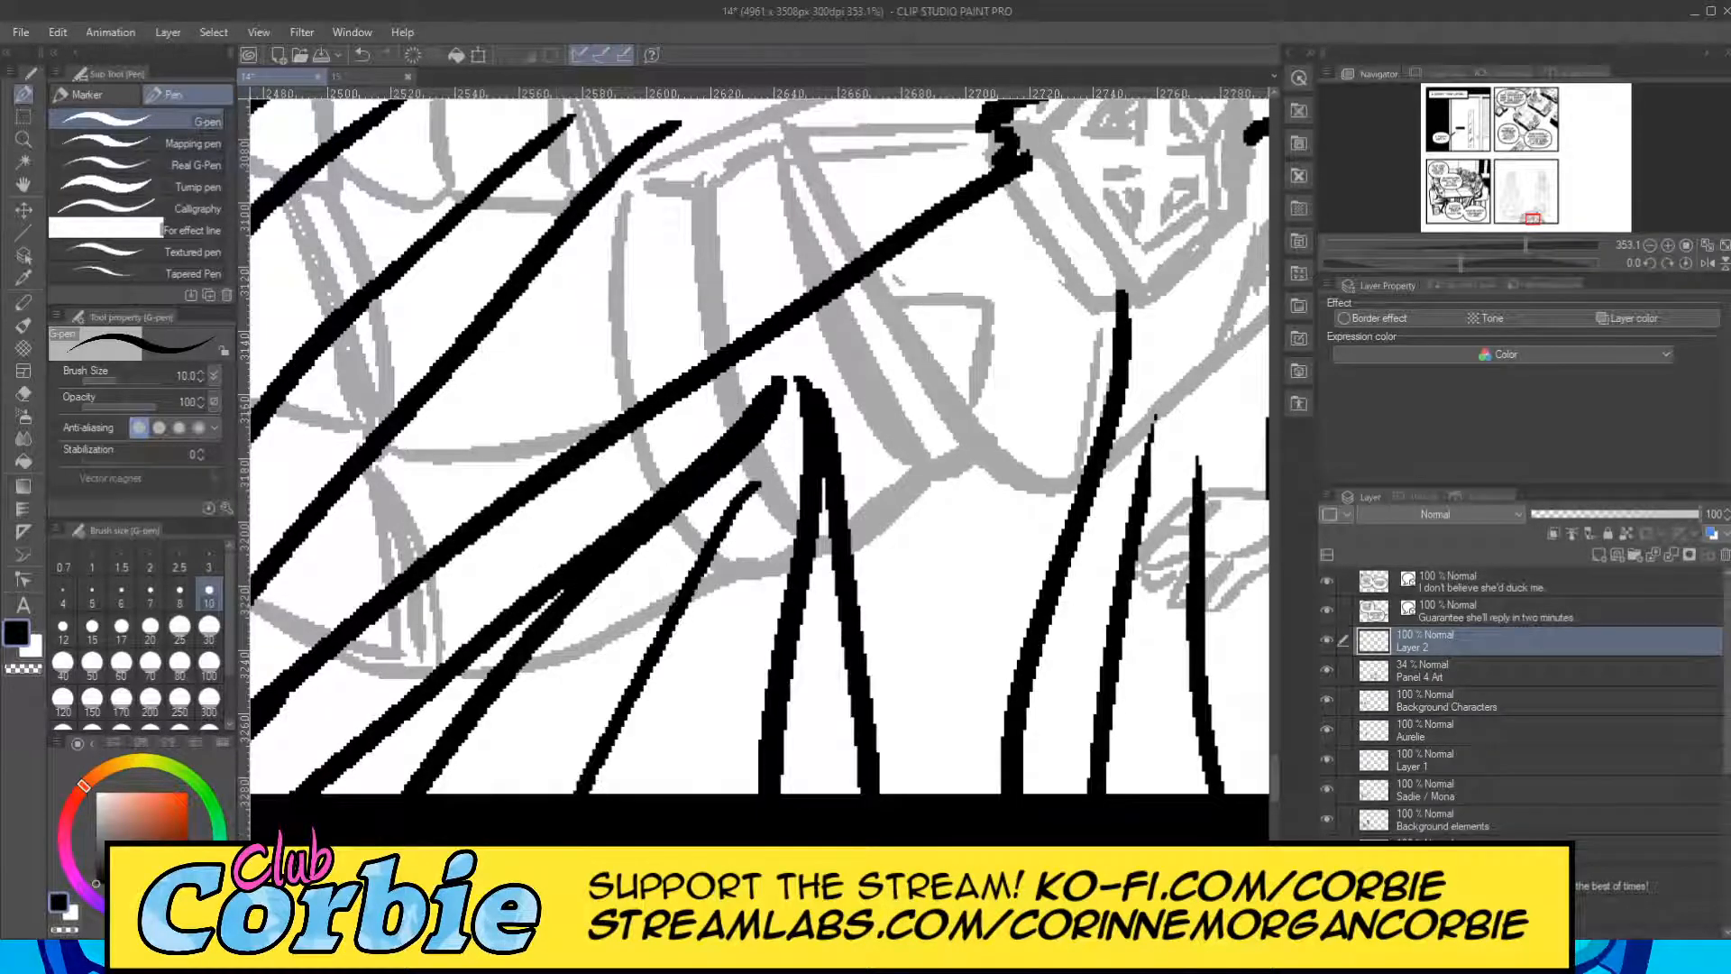
left_click_drag(663, 560, 505, 797)
left_click_drag(613, 579, 460, 797)
left_click_drag(636, 631, 522, 797)
left_click_drag(696, 555, 612, 835)
mouse_move(732, 541)
left_mouse_down()
mouse_move(669, 794)
mouse_move(685, 794)
left_mouse_up()
left_click_drag(781, 509, 726, 794)
left_click_drag(828, 613, 810, 781)
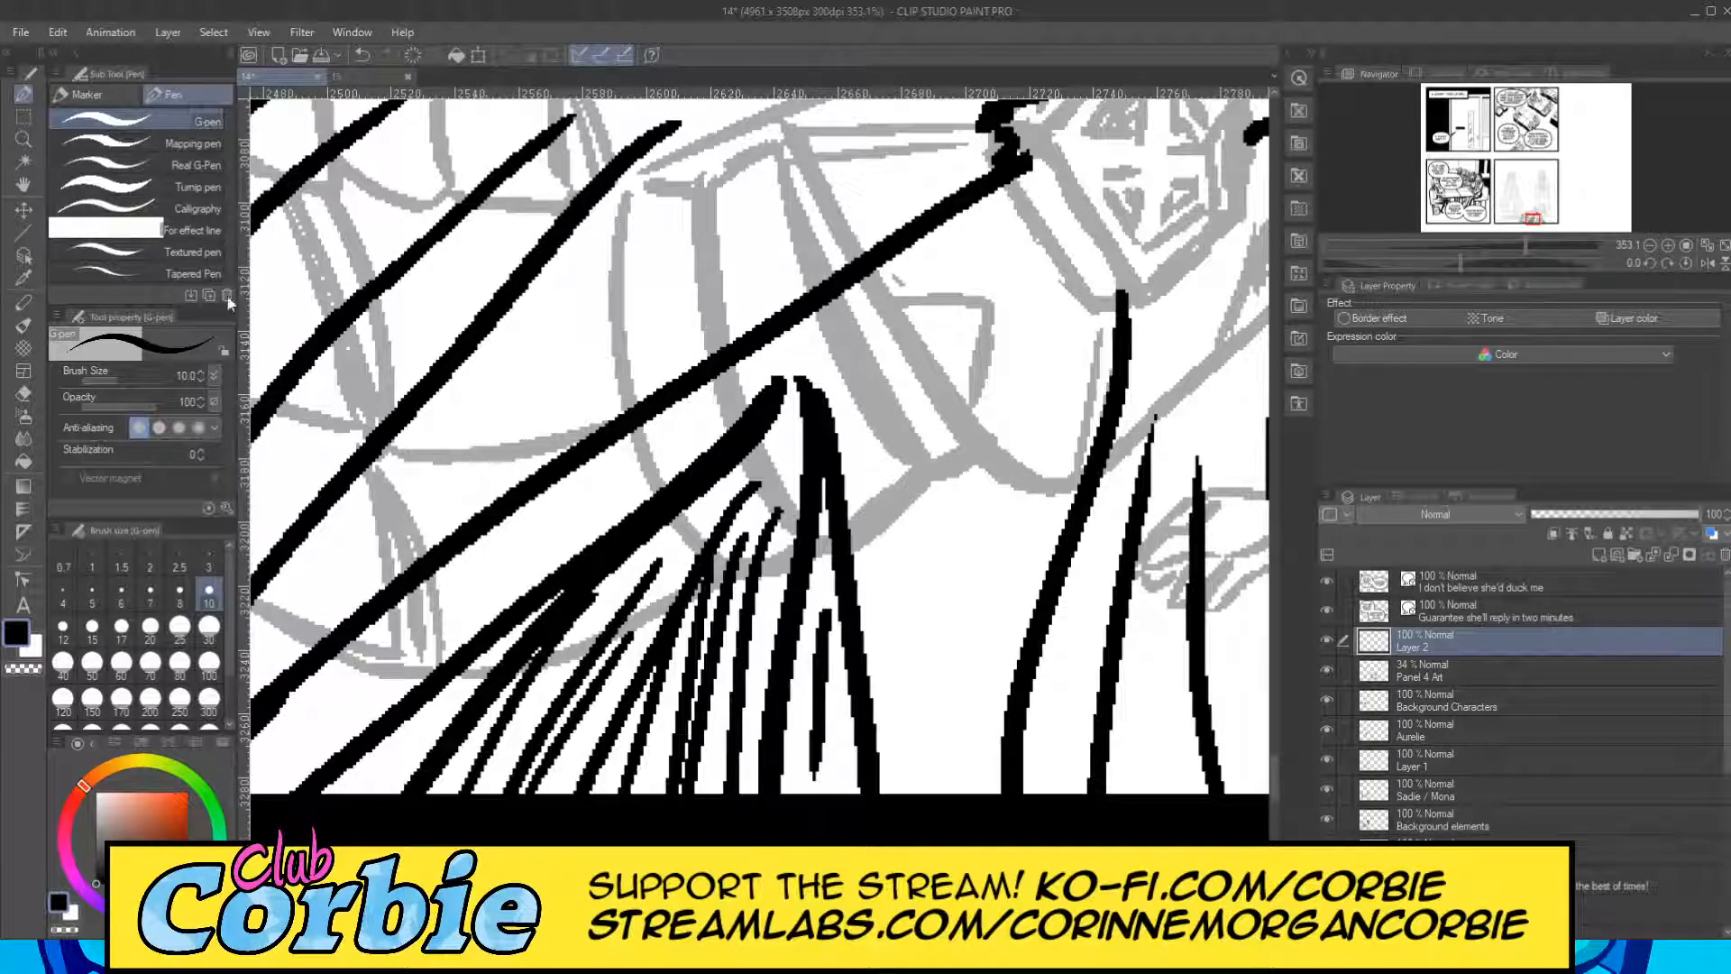
Erase the pen stroke ends that spill below the panel's lower border with the snap eraser.
left_click(23, 139)
left_click_drag(651, 484, 486, 559)
left_click_drag(644, 443, 726, 442)
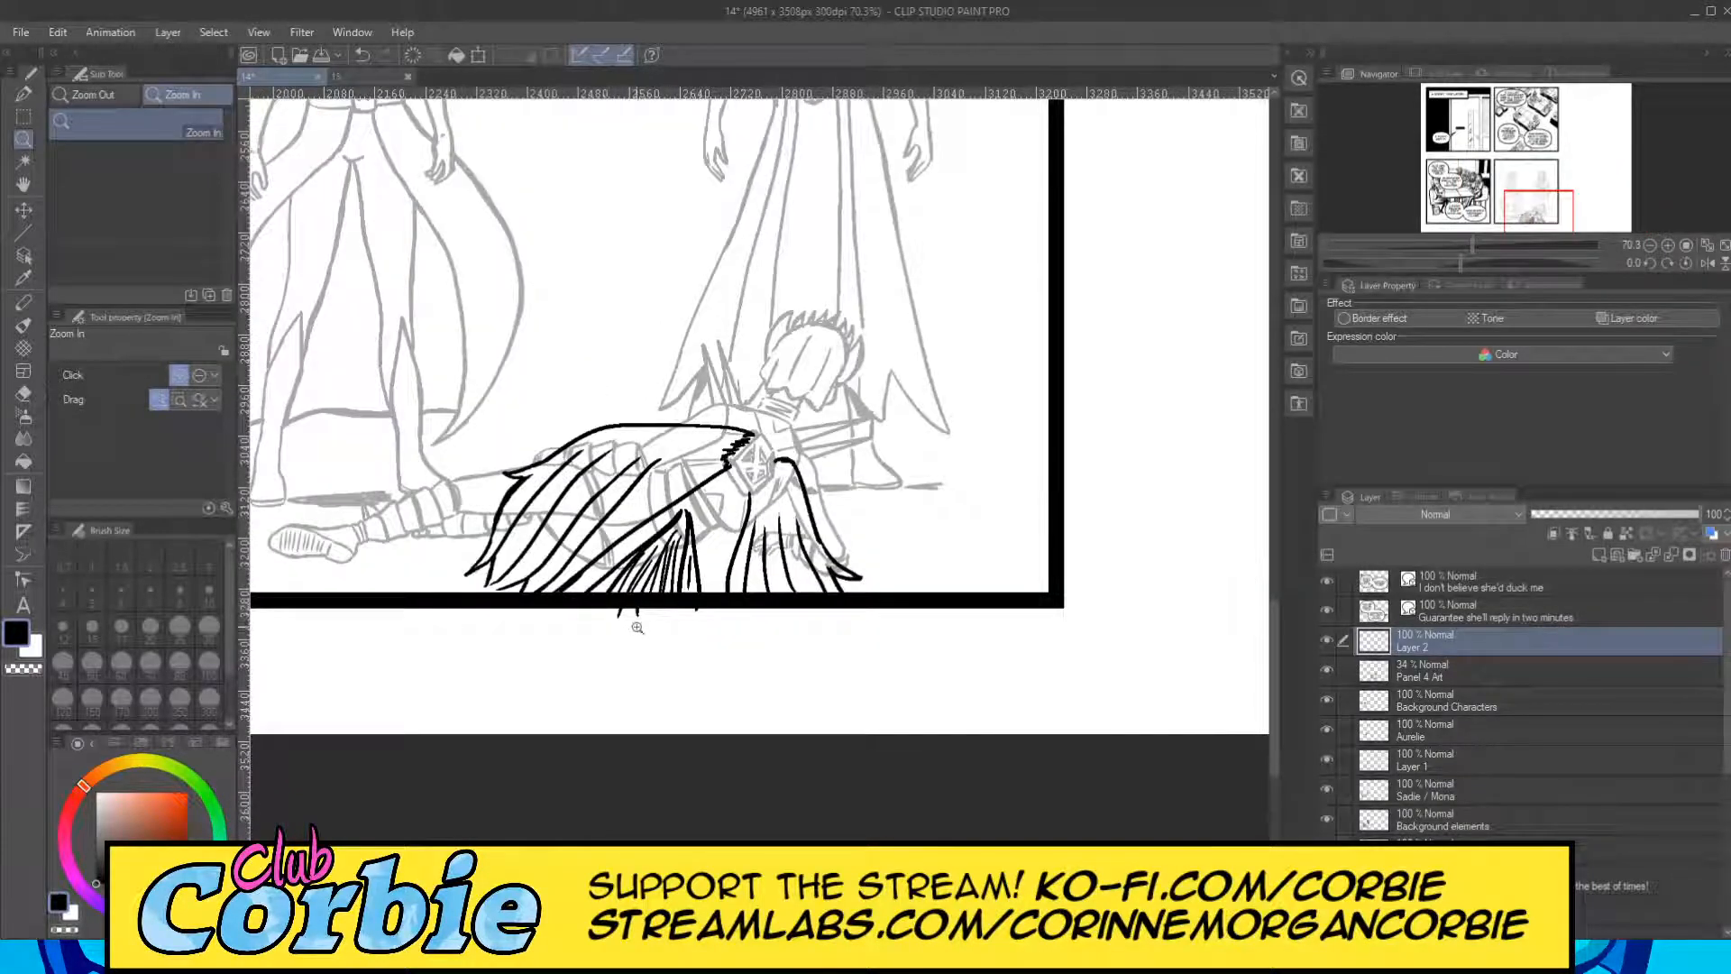
left_click_drag(629, 603, 747, 591)
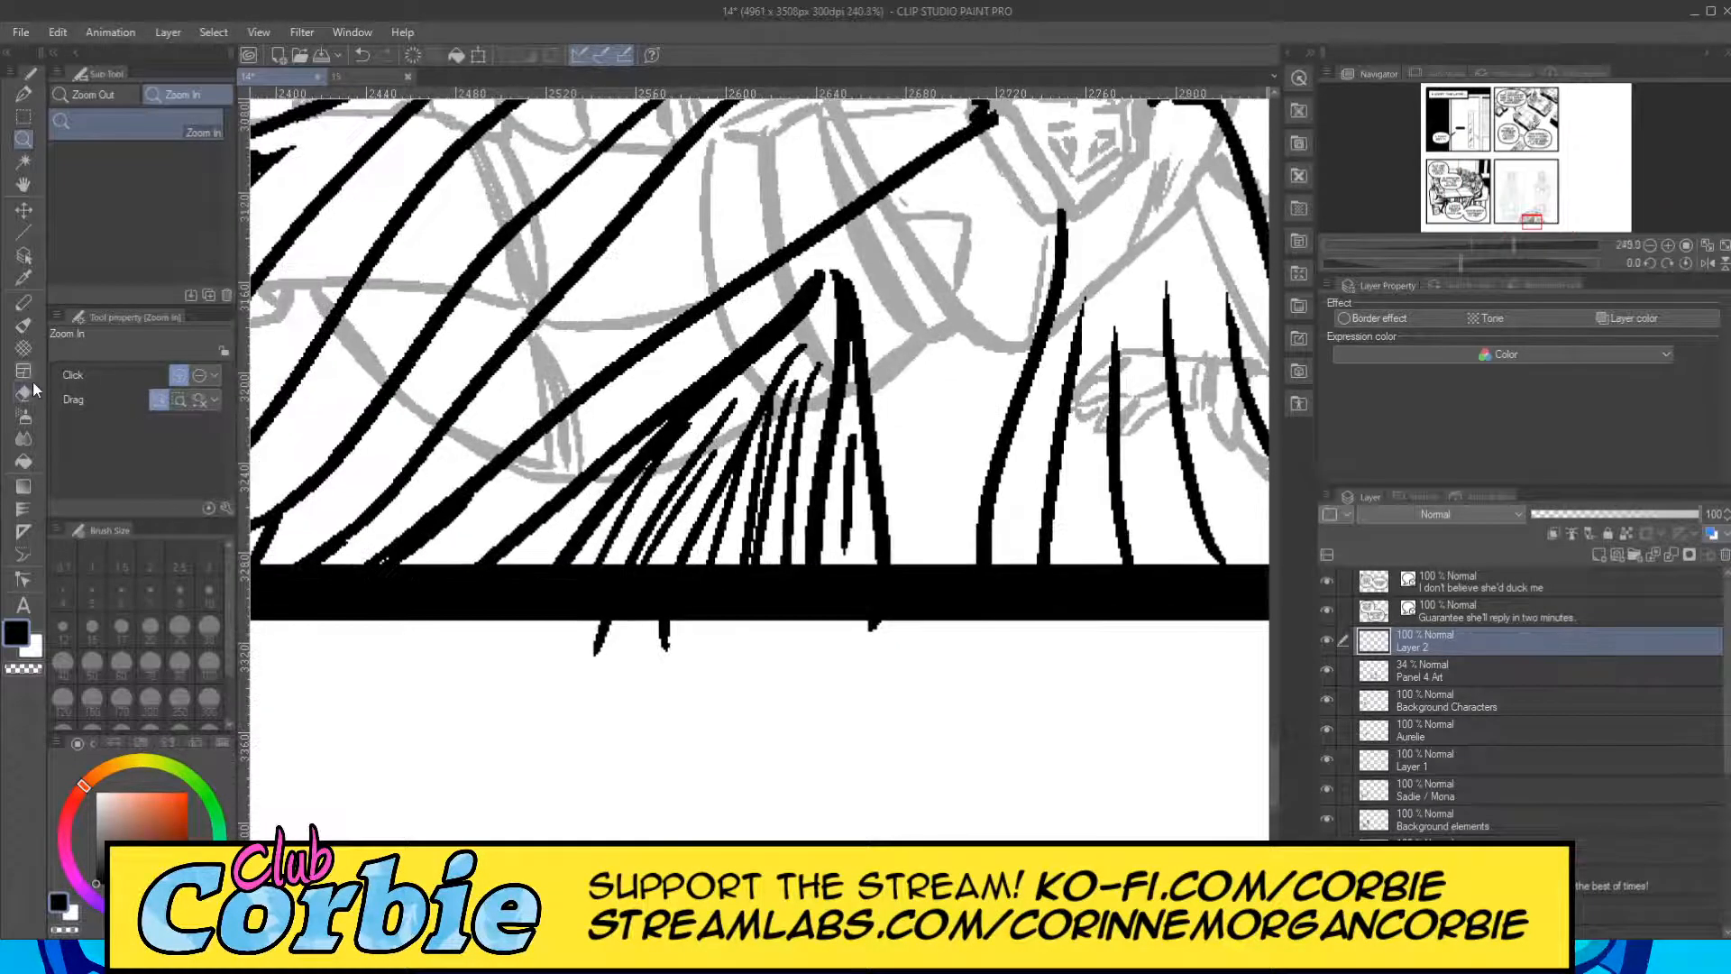
left_click(24, 394)
mouse_move(602, 623)
left_mouse_down()
mouse_move(599, 655)
mouse_move(667, 644)
left_mouse_up()
left_click_drag(871, 621, 877, 631)
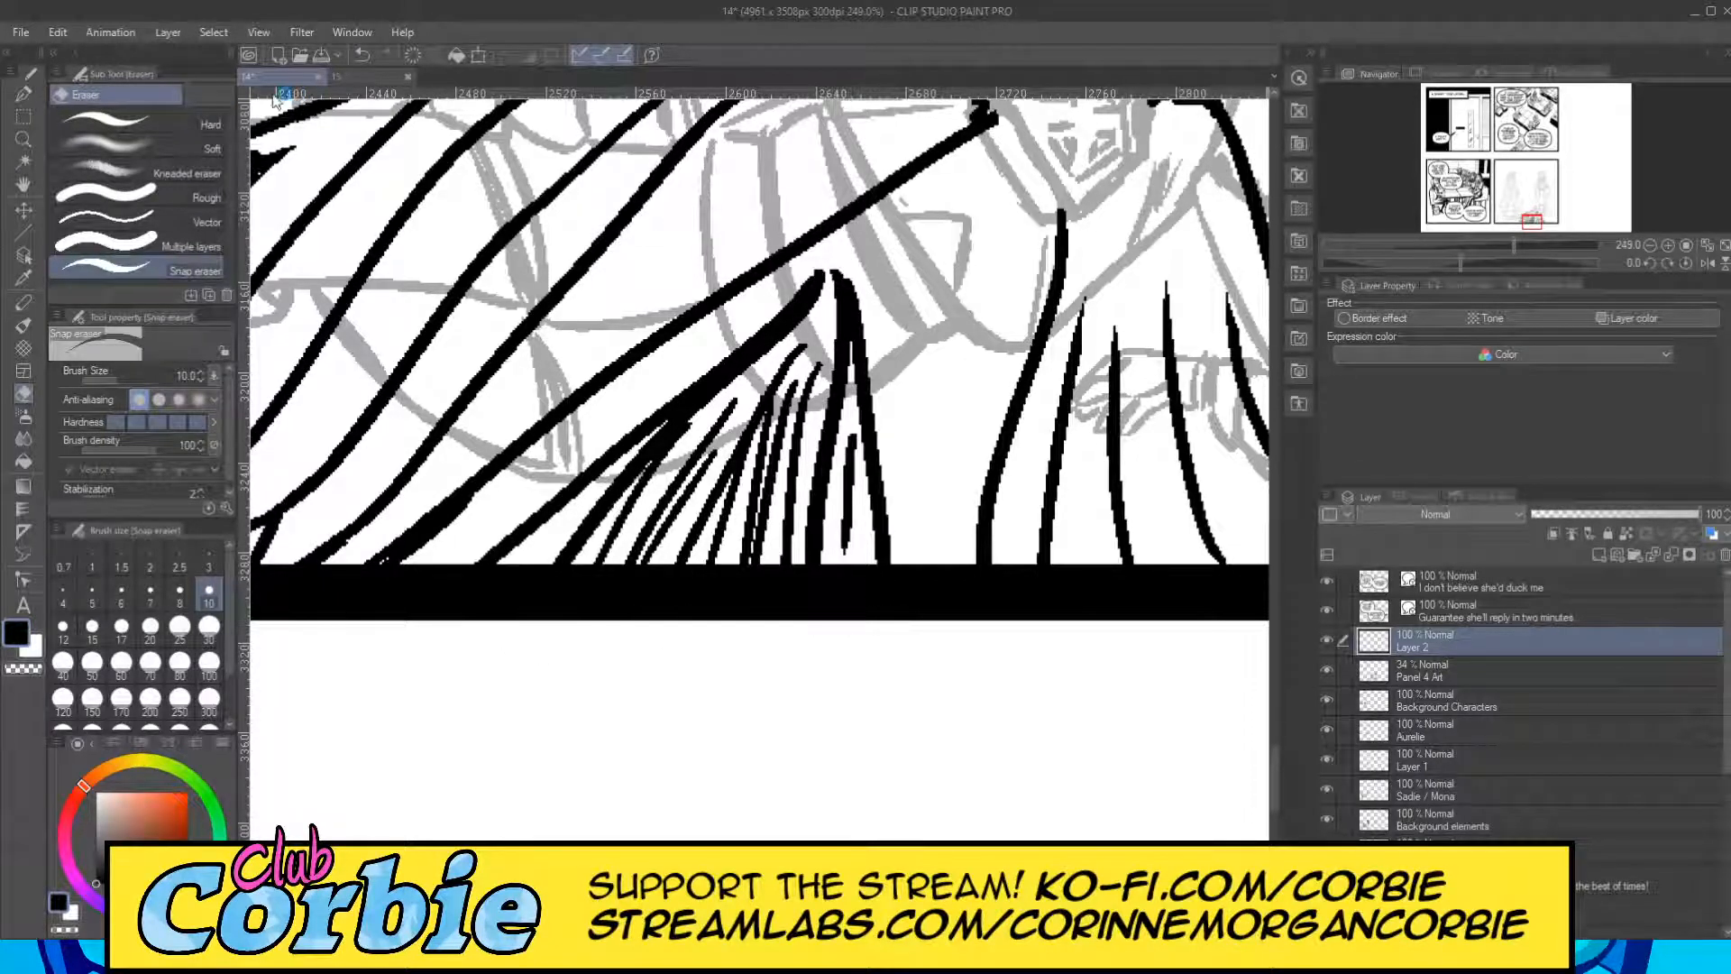
Hatch thin shading strokes beneath the cape's upper edge beside the jagged shoulder, using the G-pen at size 7.
left_click(24, 139)
left_click_drag(639, 504, 513, 548)
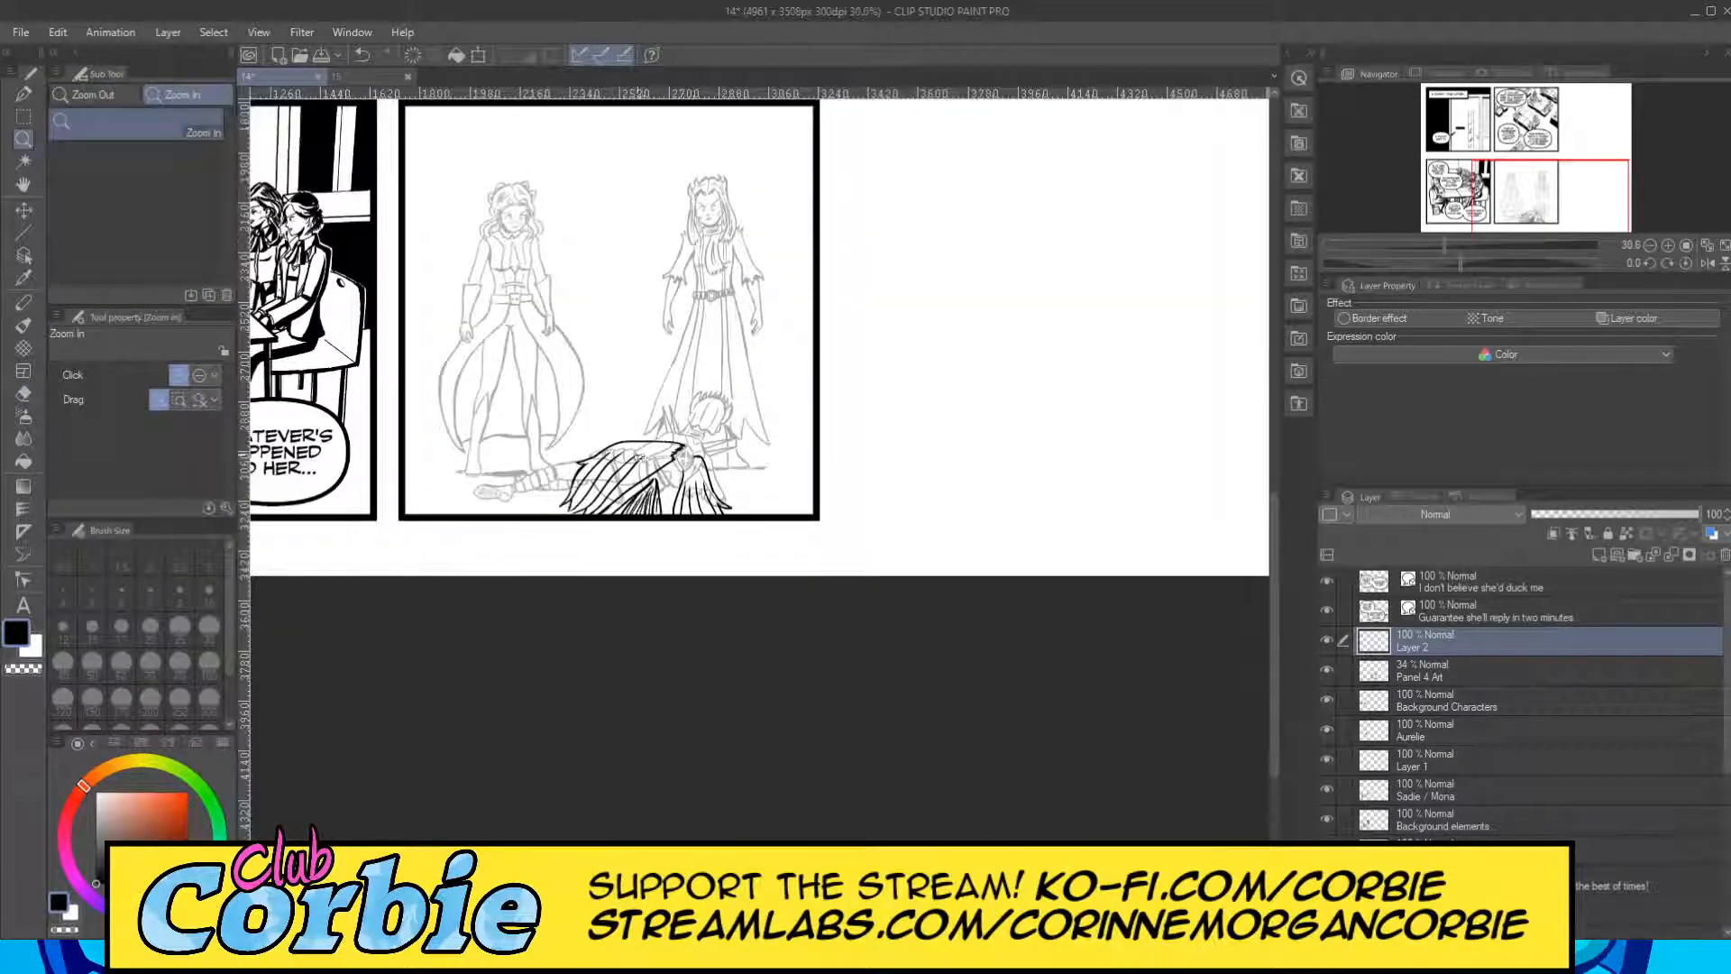
left_click_drag(637, 458, 683, 442)
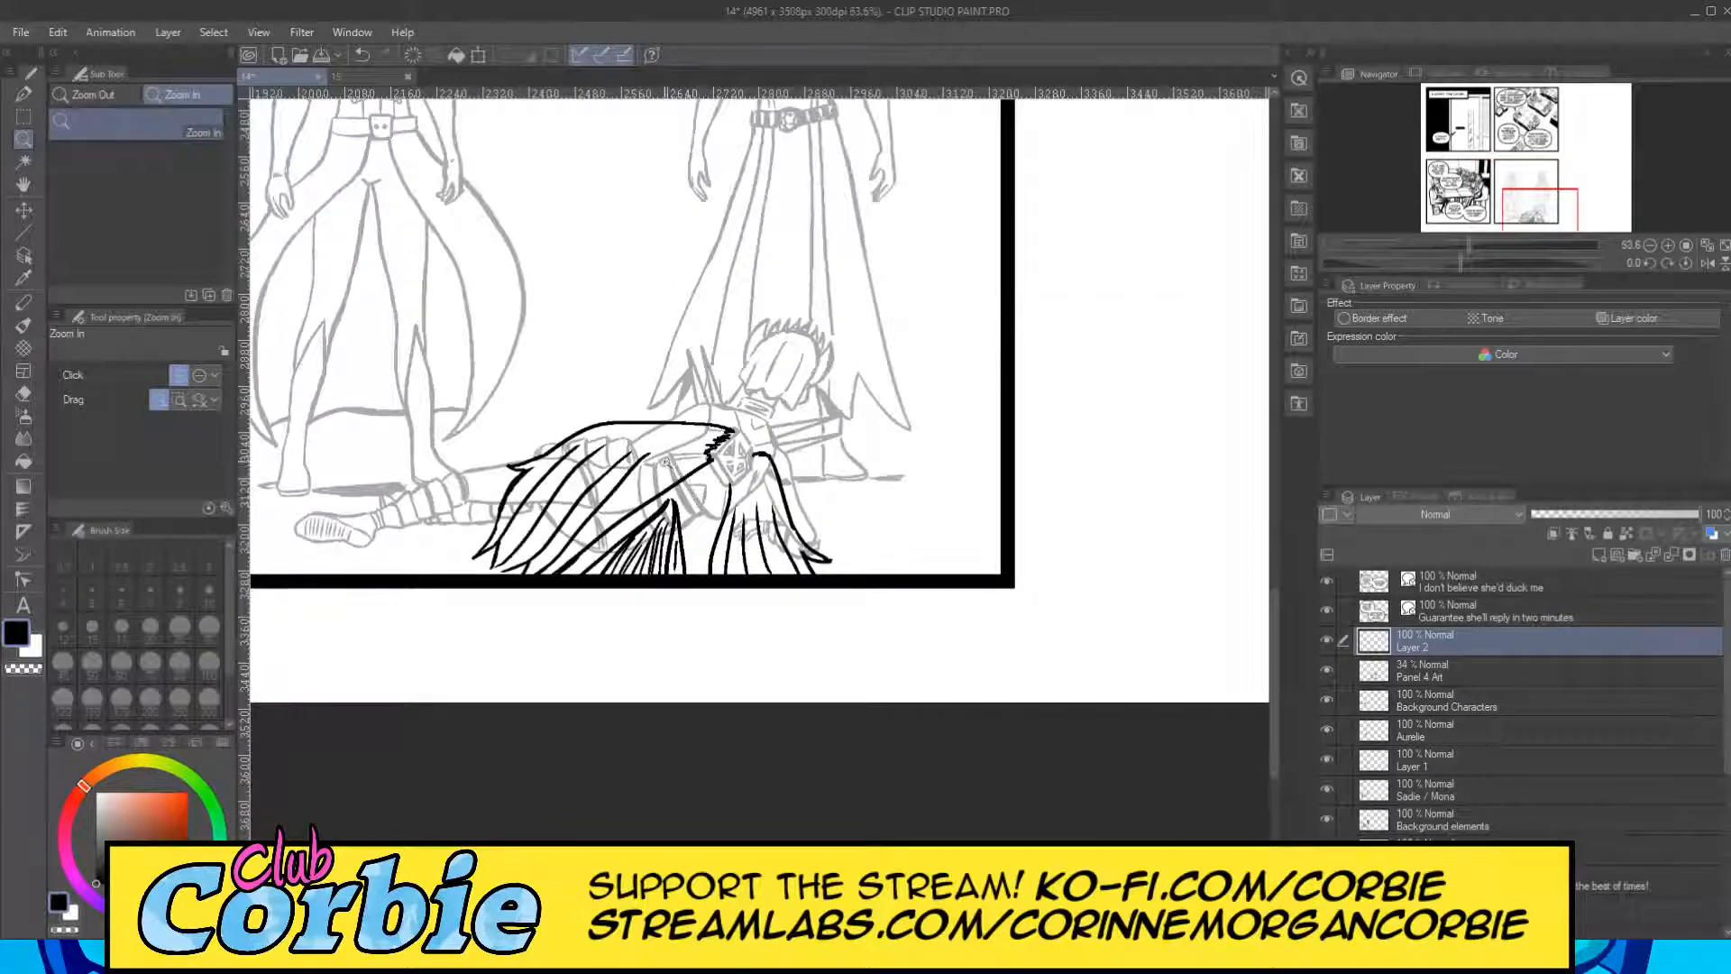
left_click(667, 461)
left_click(662, 458)
left_click(622, 471)
left_click(521, 498)
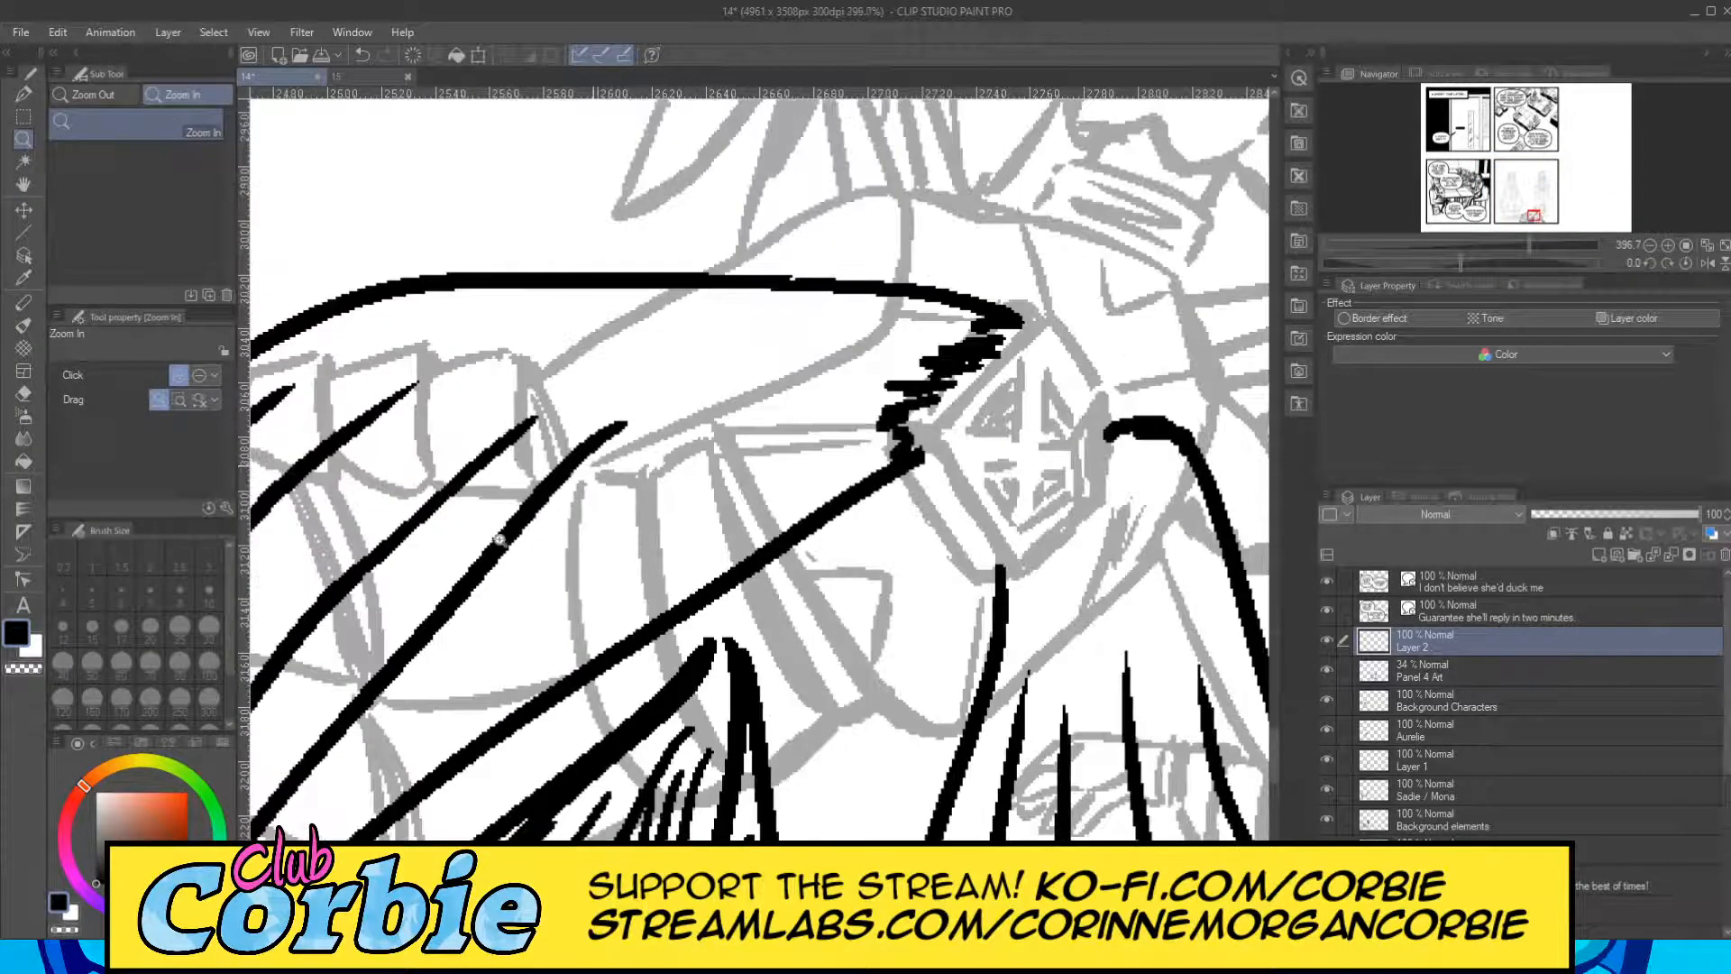
left_click_drag(503, 536, 485, 531)
mouse_move(638, 441)
left_mouse_down()
mouse_move(766, 395)
mouse_move(609, 453)
mouse_move(644, 468)
left_mouse_up()
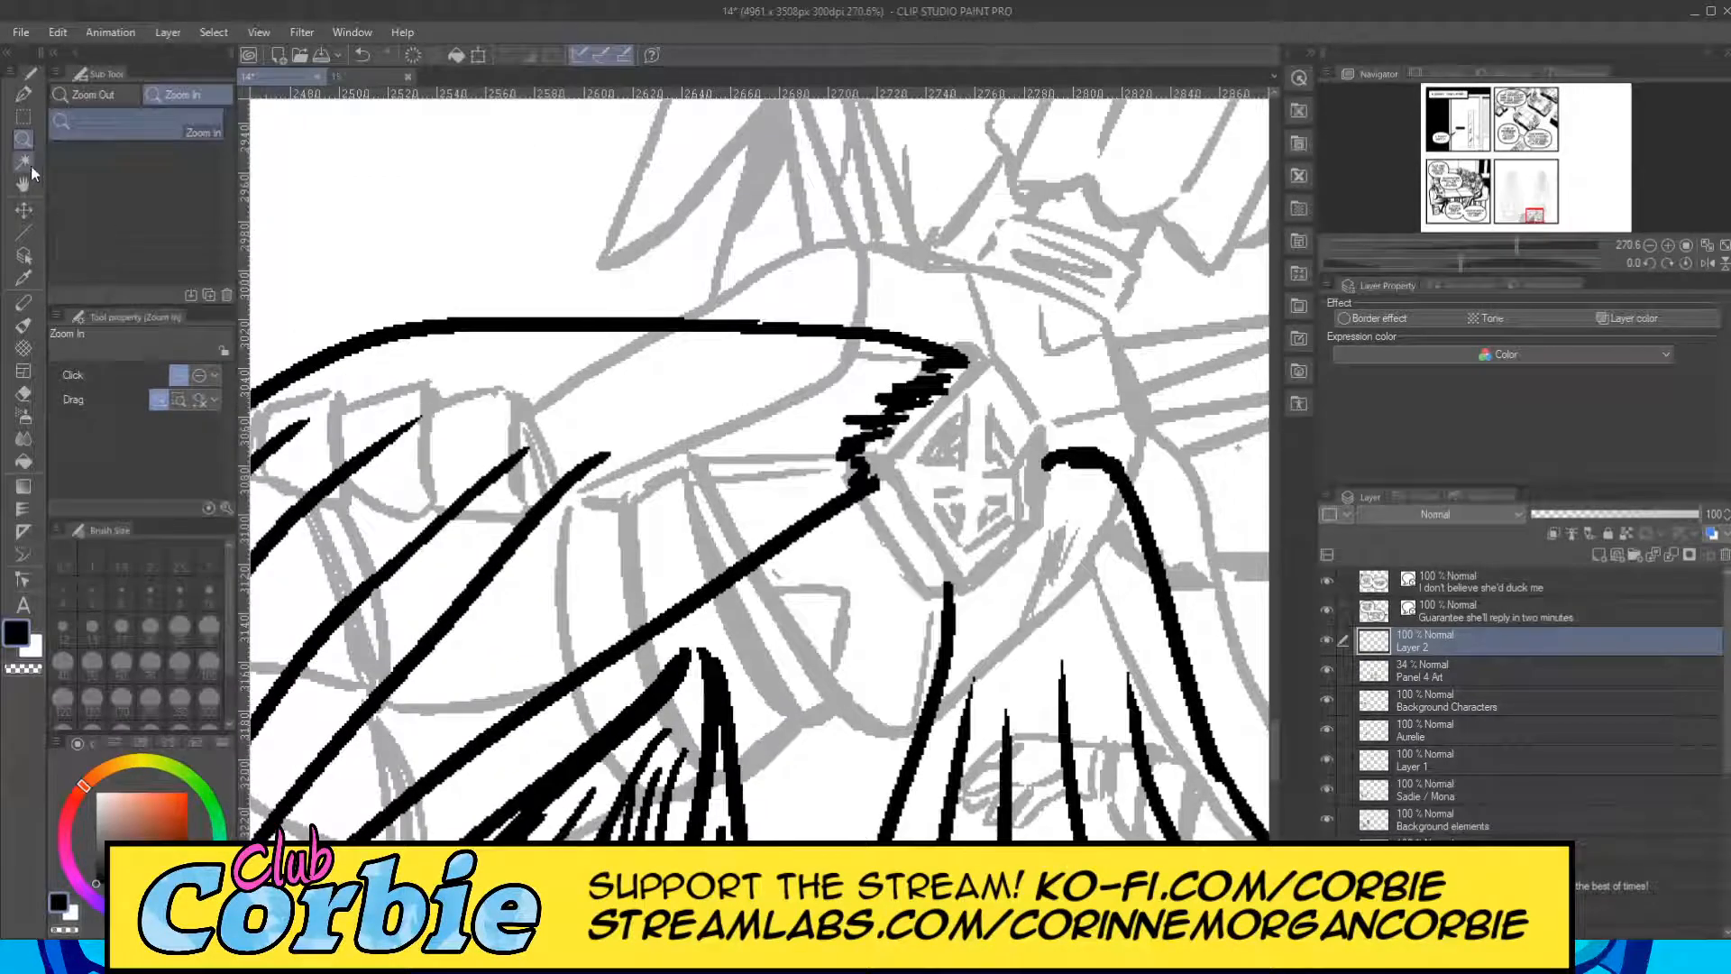
left_click(24, 94)
left_click(150, 593)
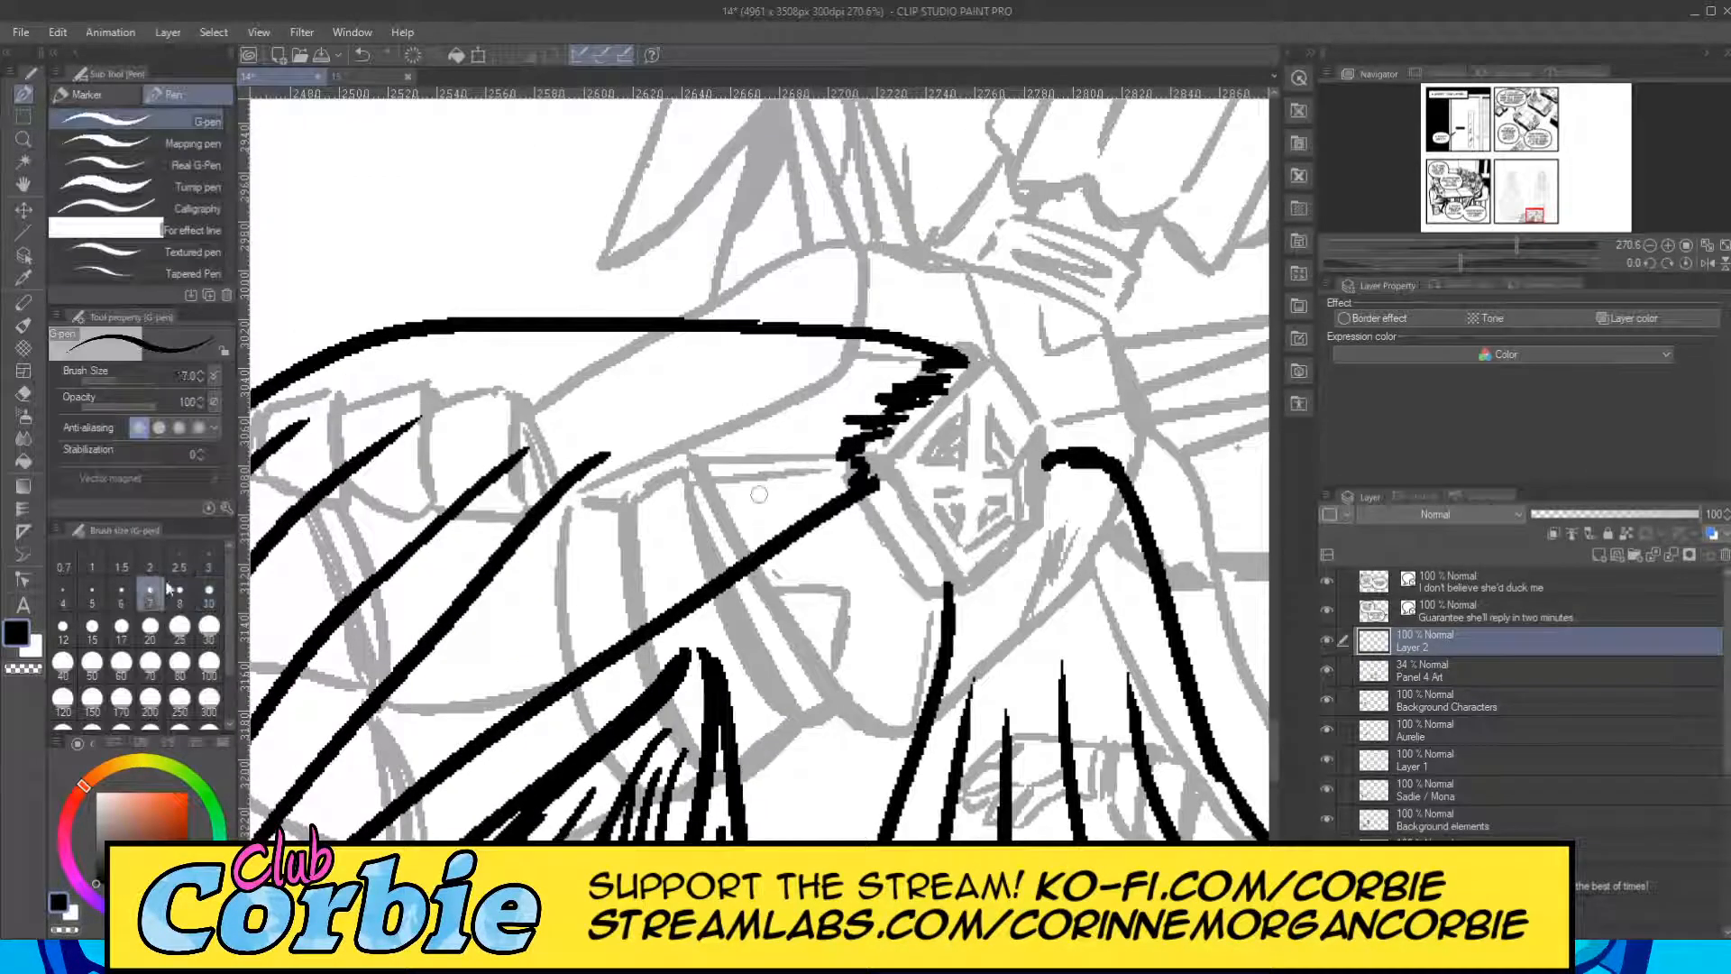
left_click_drag(661, 442, 874, 413)
left_click_drag(557, 446, 792, 394)
mouse_move(480, 431)
left_mouse_down()
mouse_move(773, 388)
mouse_move(758, 387)
left_mouse_up()
mouse_move(456, 394)
left_mouse_down()
mouse_move(741, 377)
mouse_move(732, 349)
left_mouse_up()
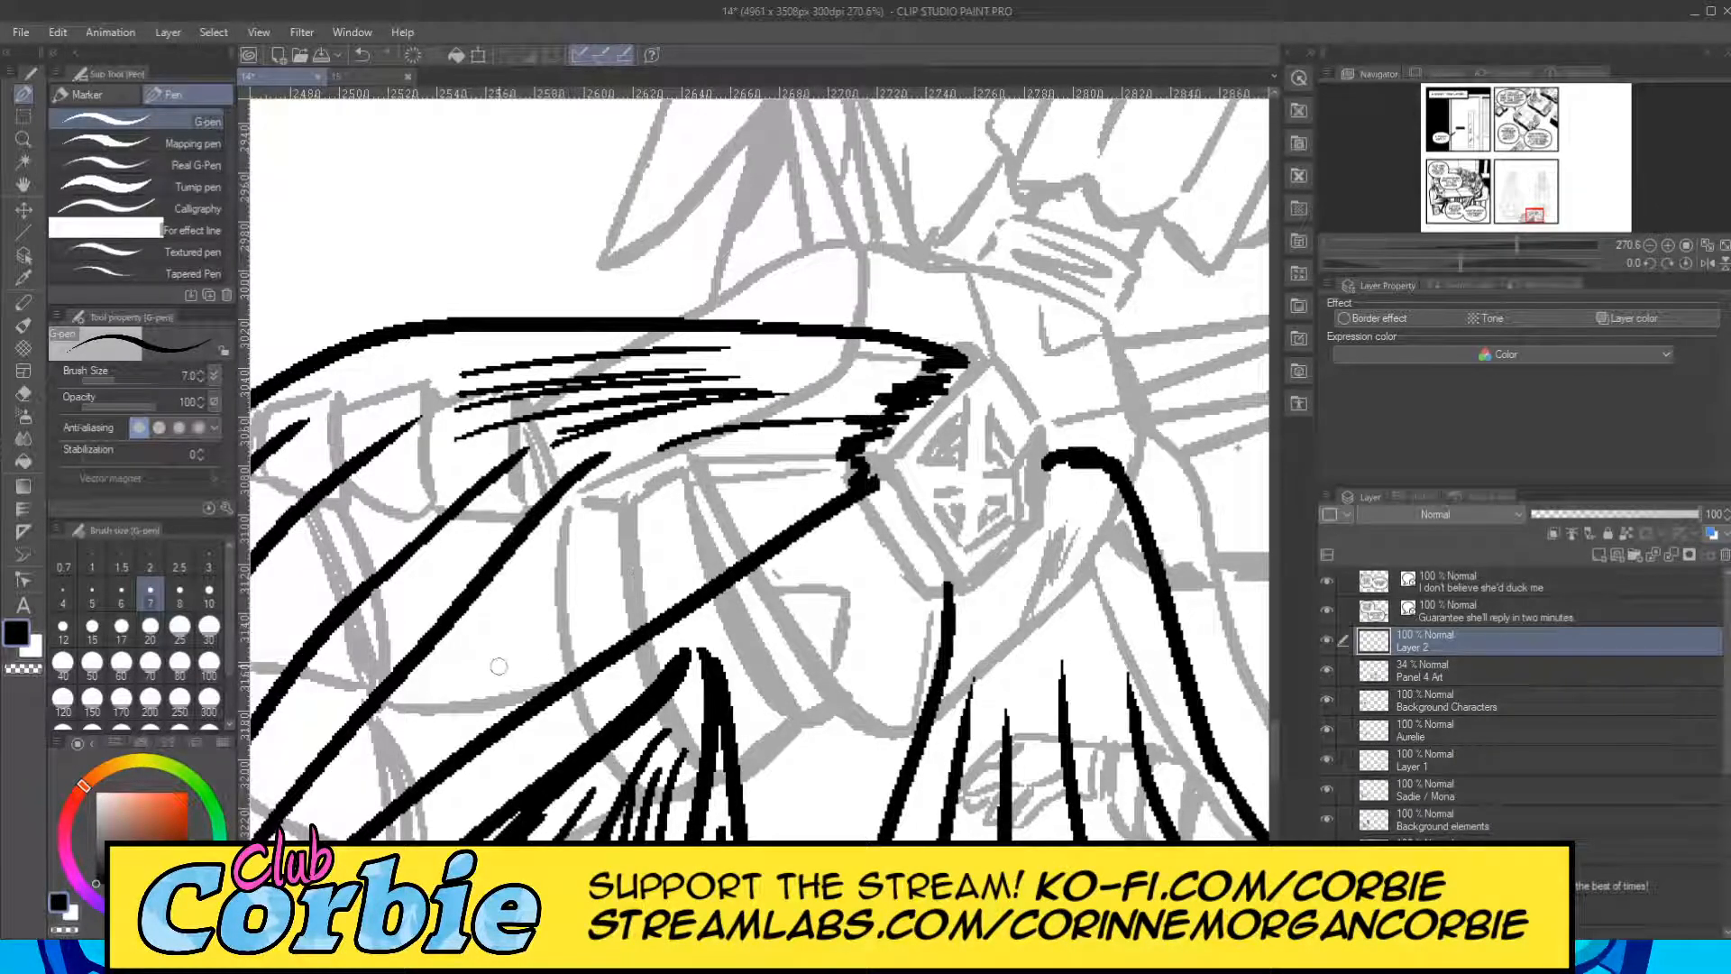
Add more hatching strokes fanning from the jagged shoulder down between the last long fold line and the cape's inner edge.
left_click_drag(512, 646, 786, 453)
left_click_drag(572, 567, 685, 491)
mouse_move(648, 513)
left_mouse_down()
mouse_move(830, 434)
mouse_move(802, 434)
left_mouse_up()
left_click_drag(658, 431, 830, 413)
left_click_drag(657, 402, 817, 389)
Hatch near-vertical shading strokes beneath the shoulder curve at the top of the cape's right part with the size 7 G-pen.
left_click(24, 138)
left_click_drag(568, 356, 633, 383)
left_click_drag(813, 444, 845, 225)
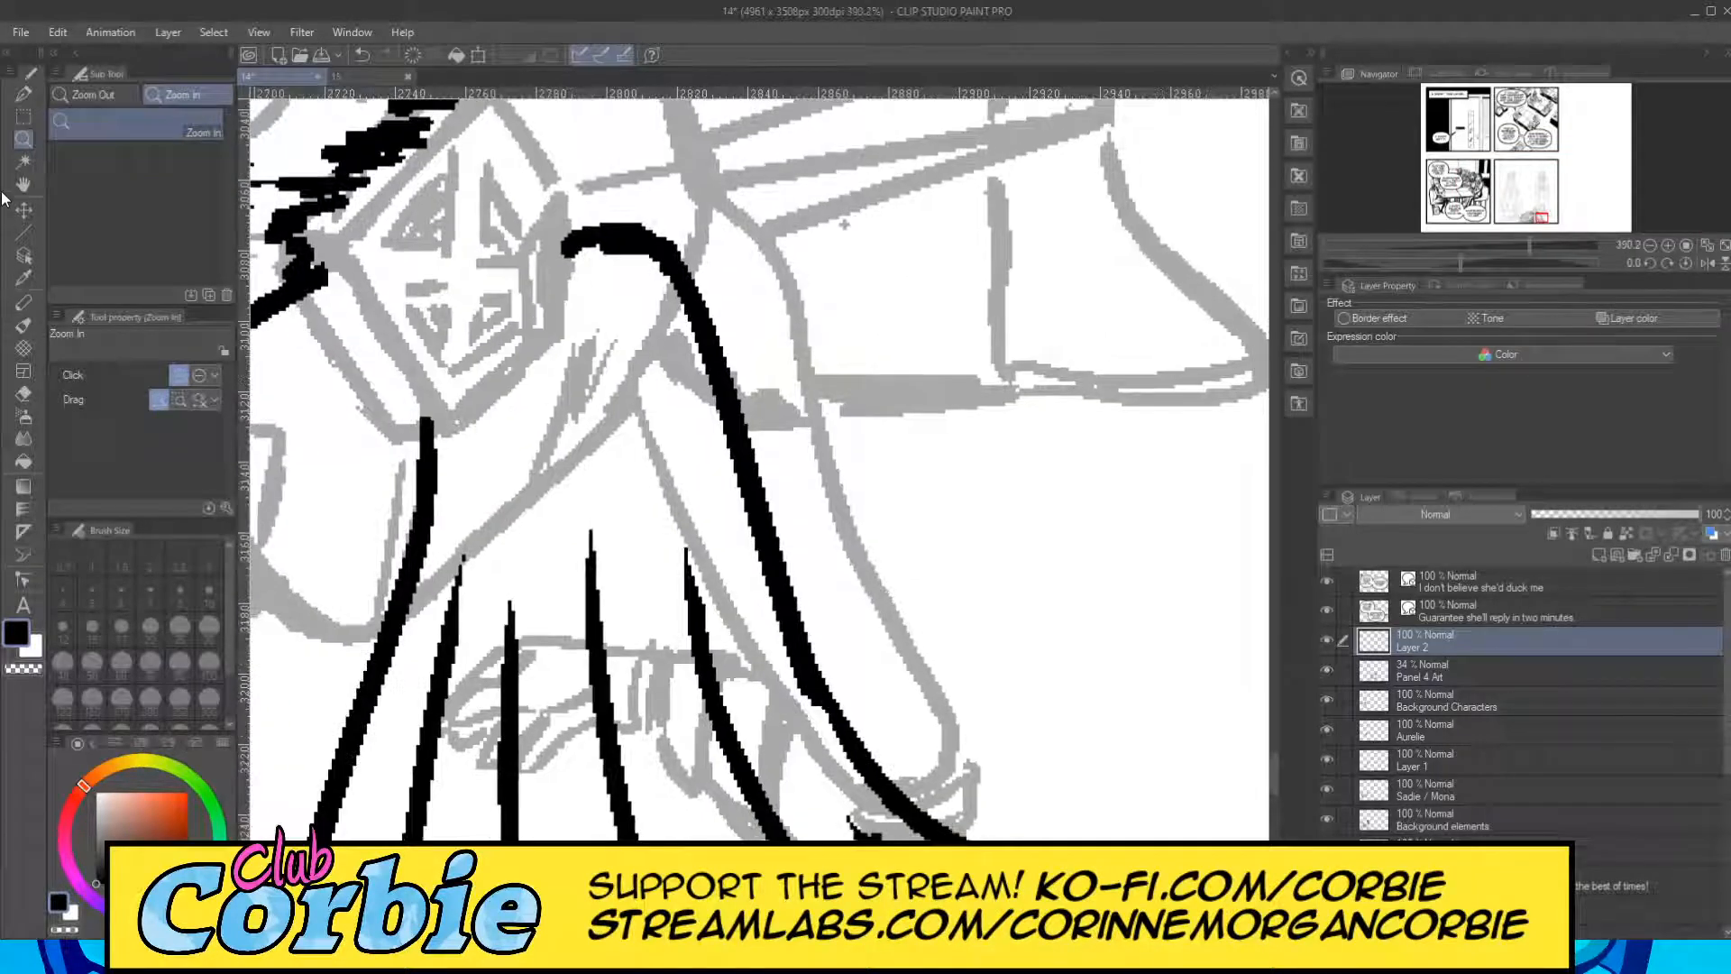
left_click(23, 93)
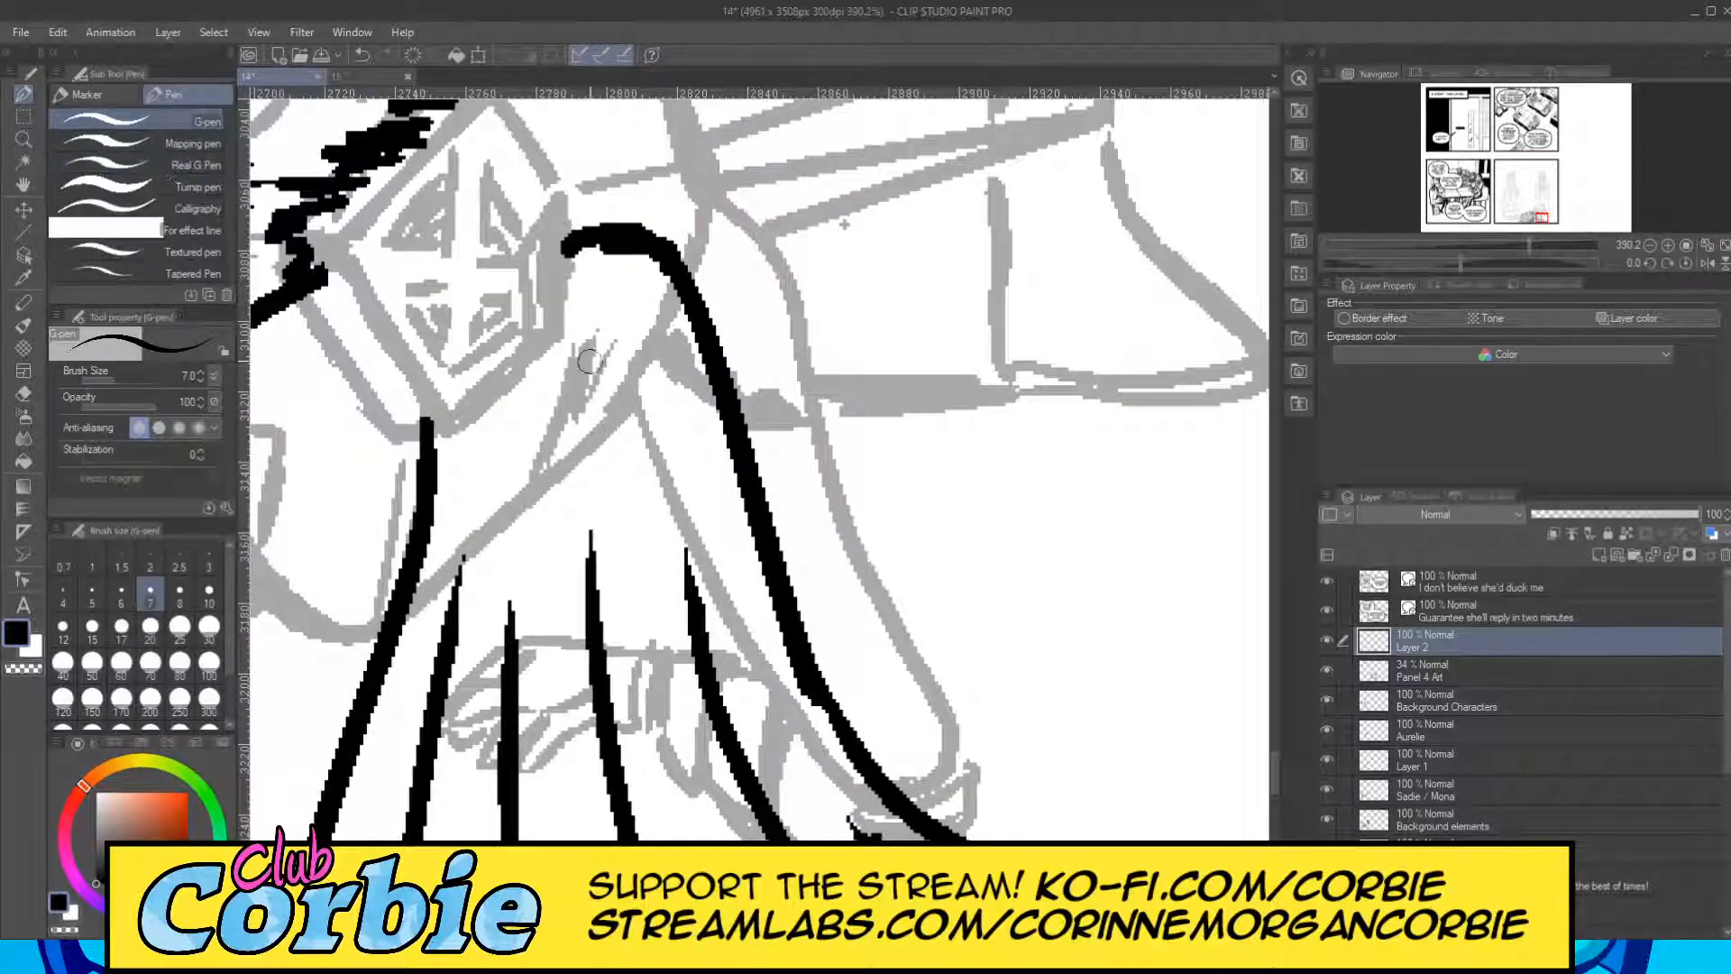
left_click_drag(501, 422, 492, 559)
left_click_drag(510, 397, 505, 532)
left_click_drag(526, 388, 527, 542)
left_click_drag(570, 356, 566, 487)
mouse_move(597, 315)
left_mouse_down()
mouse_move(599, 464)
mouse_move(631, 567)
mouse_move(636, 548)
left_mouse_up()
mouse_move(649, 311)
left_mouse_down()
mouse_move(656, 510)
mouse_move(690, 541)
left_mouse_up()
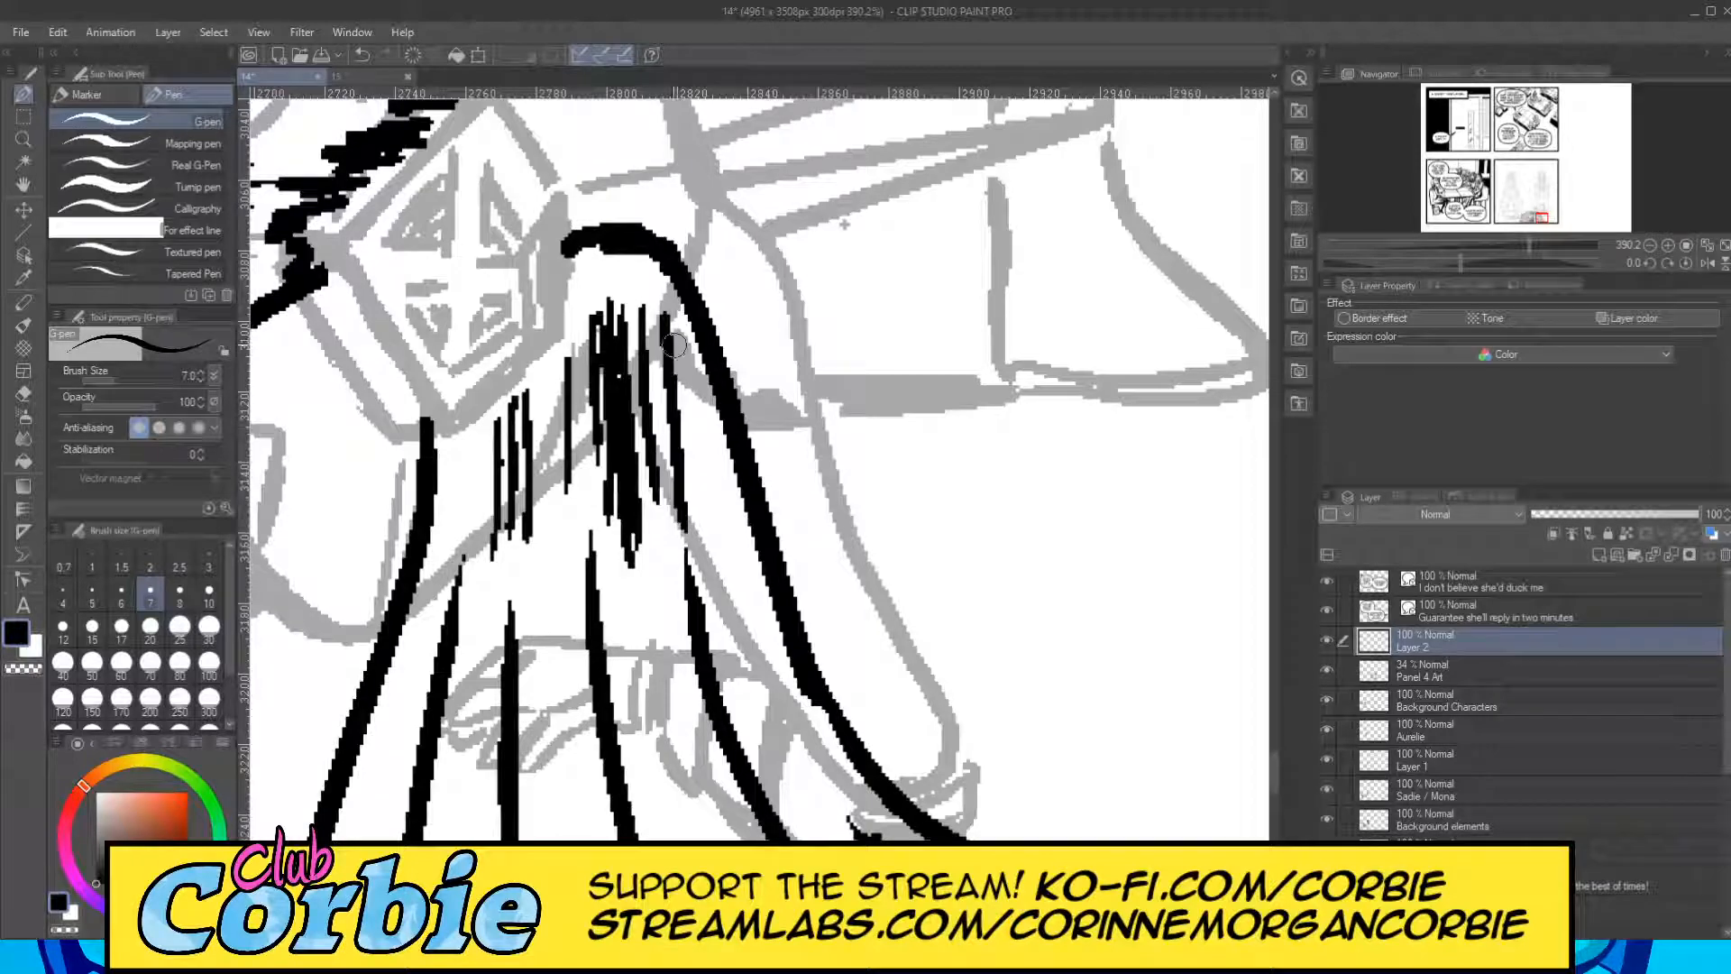
Review the hatched cape within the whole panel, toggling the visibility of the Panel 4 Art sketch layer and Layer 2.
left_click(25, 140)
left_click_drag(604, 317, 541, 422)
left_click(499, 325)
left_click_drag(608, 354, 719, 525)
left_click_drag(791, 414, 826, 411)
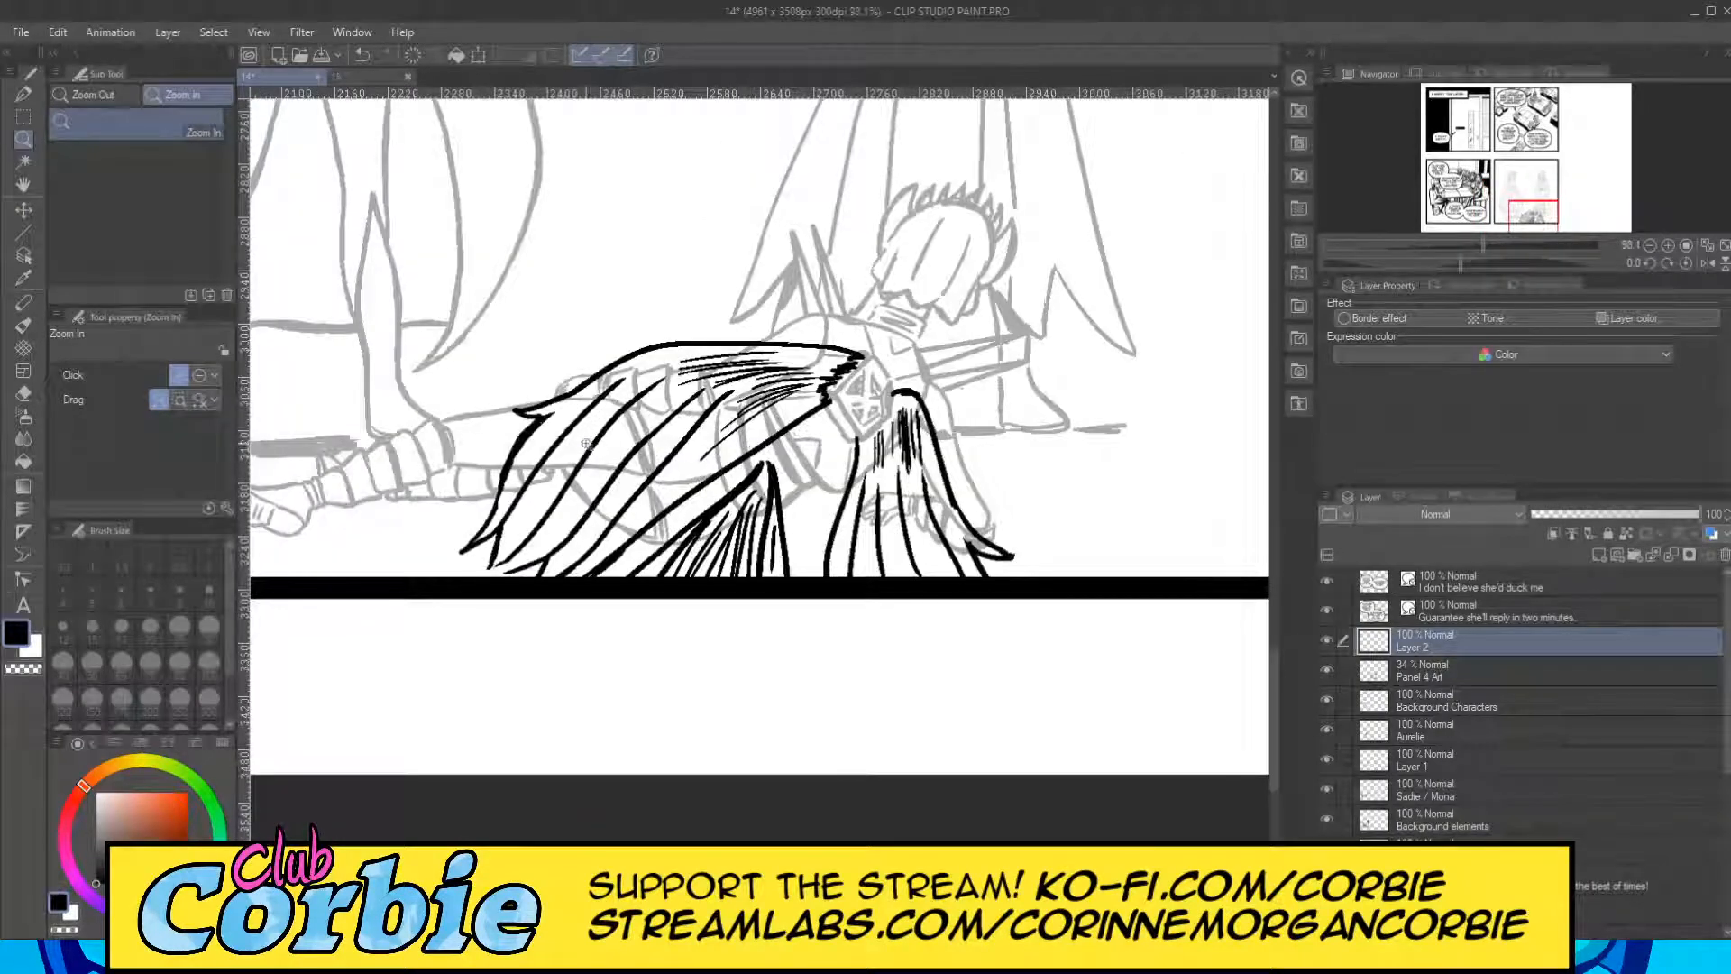
left_click_drag(880, 365, 786, 465)
left_click_drag(916, 336, 954, 331)
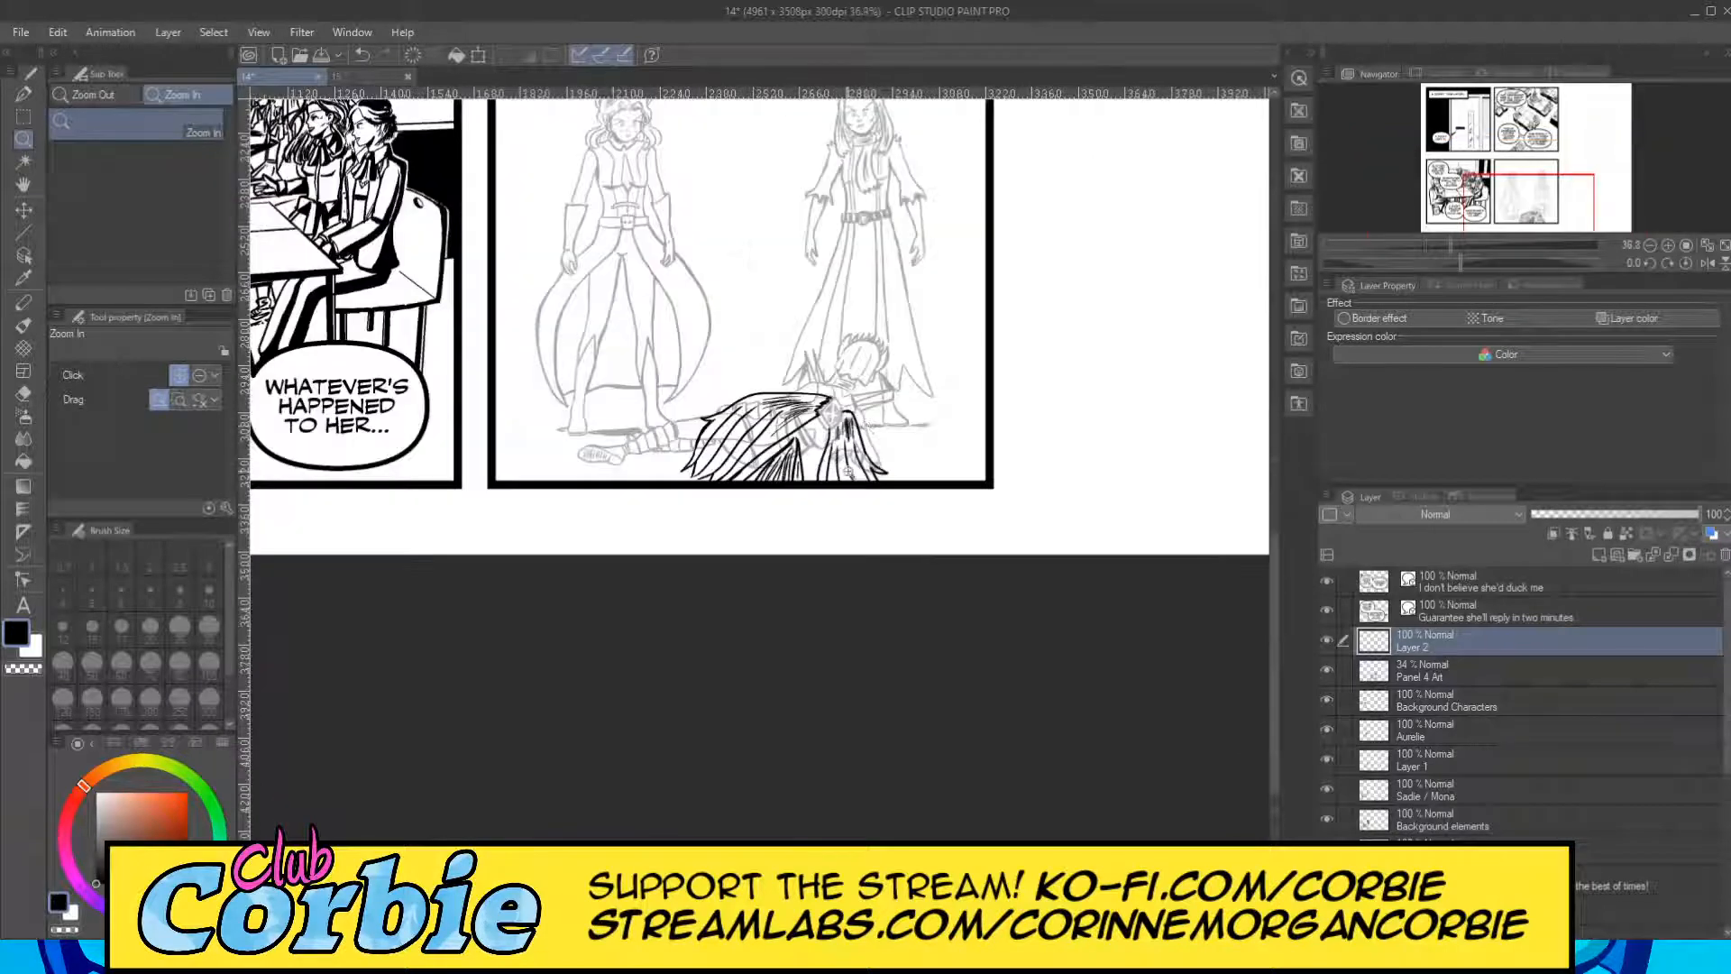
left_click_drag(777, 429, 839, 436)
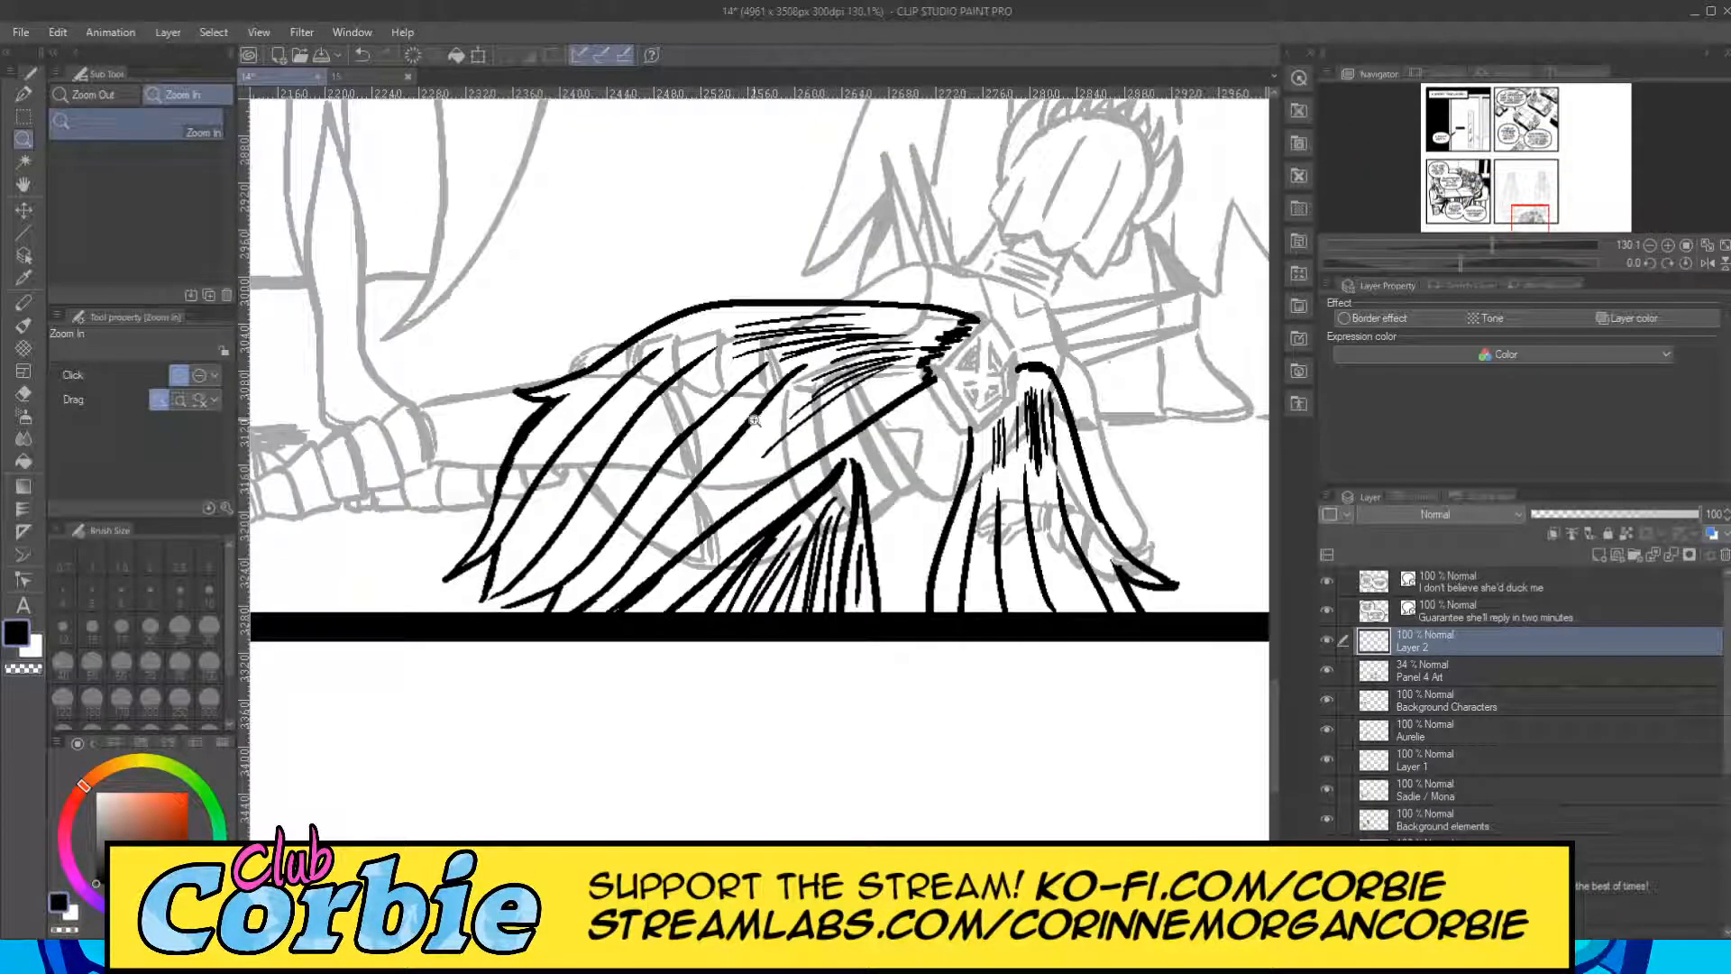
left_click_drag(1319, 672, 1336, 669)
left_click(1344, 669)
left_click(1348, 669)
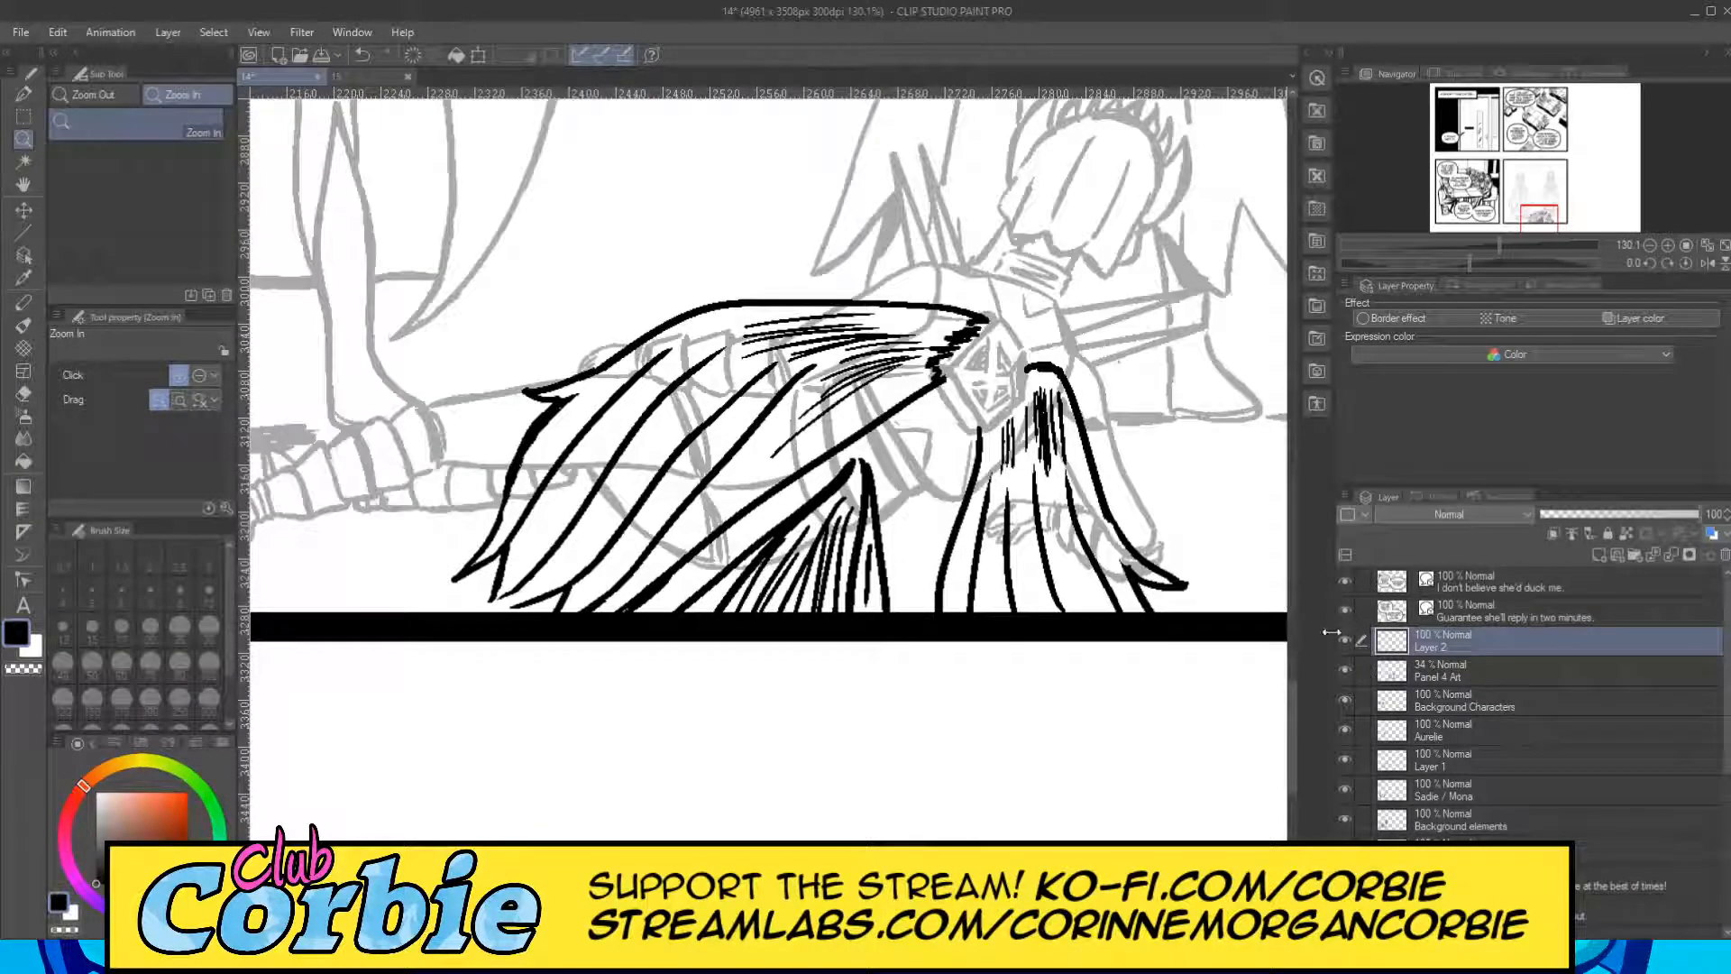
left_click(1344, 640)
left_click(1353, 640)
Taper the upper ends of the two long fold lines nearest the shoulder hatching with the snap eraser at size 10.
left_click_drag(831, 357, 937, 352)
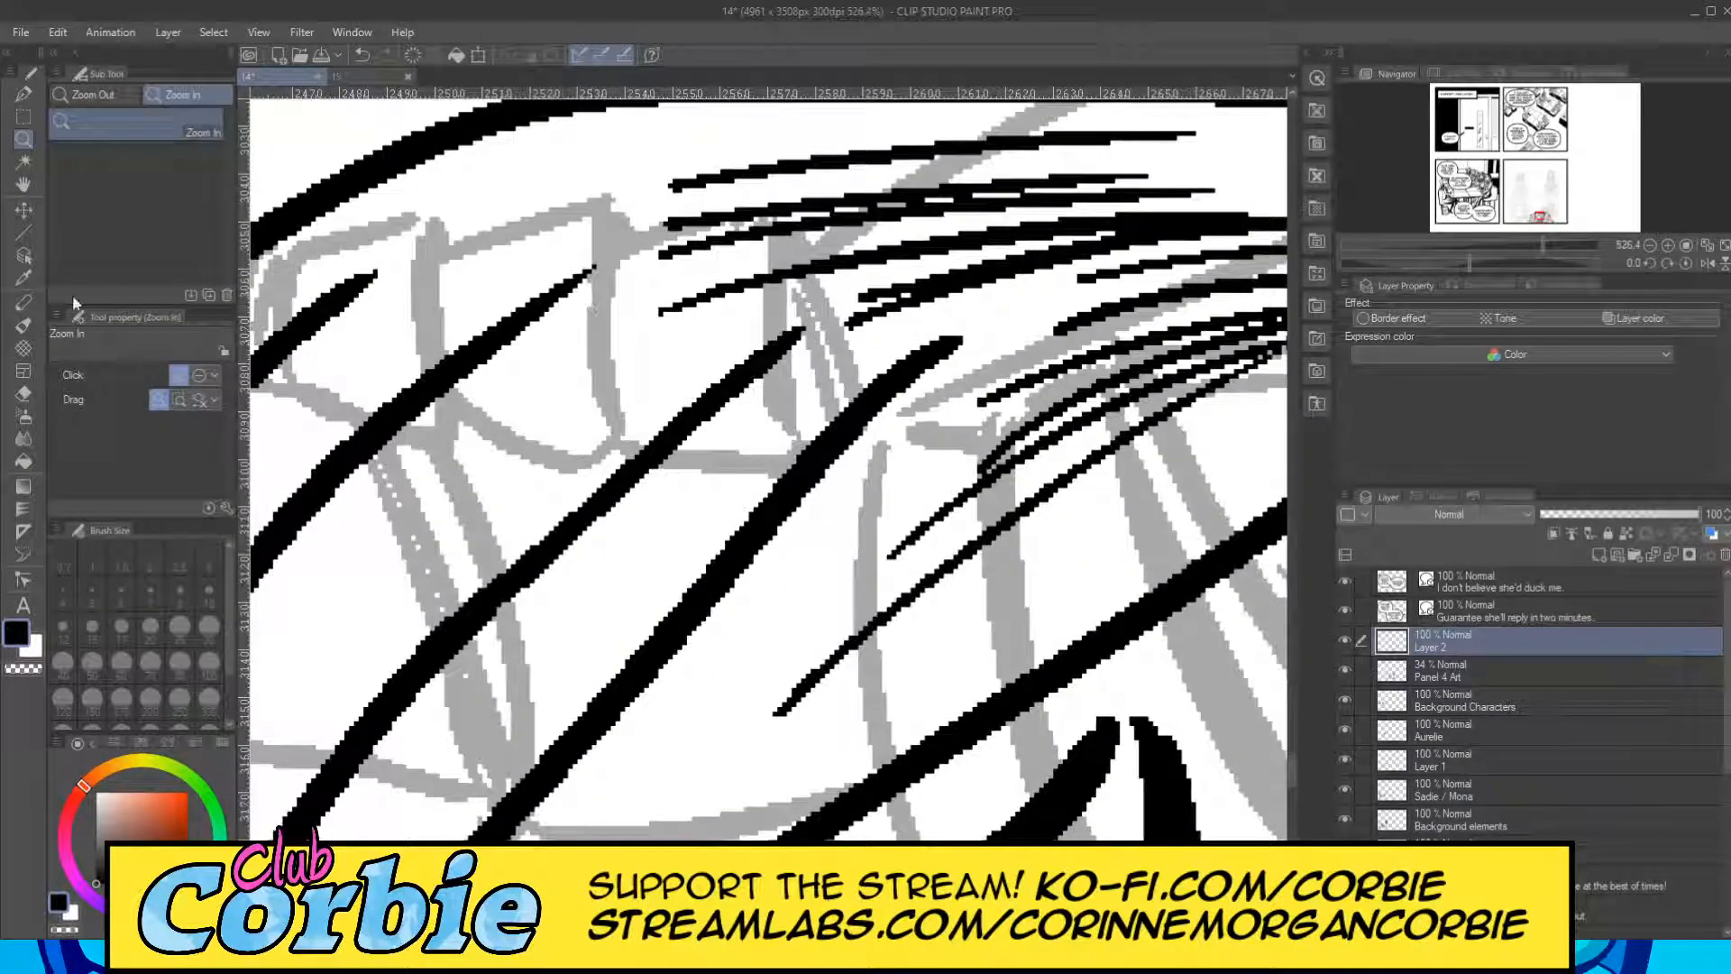
left_click(24, 393)
left_click_drag(958, 339, 927, 358)
left_click_drag(828, 318, 732, 401)
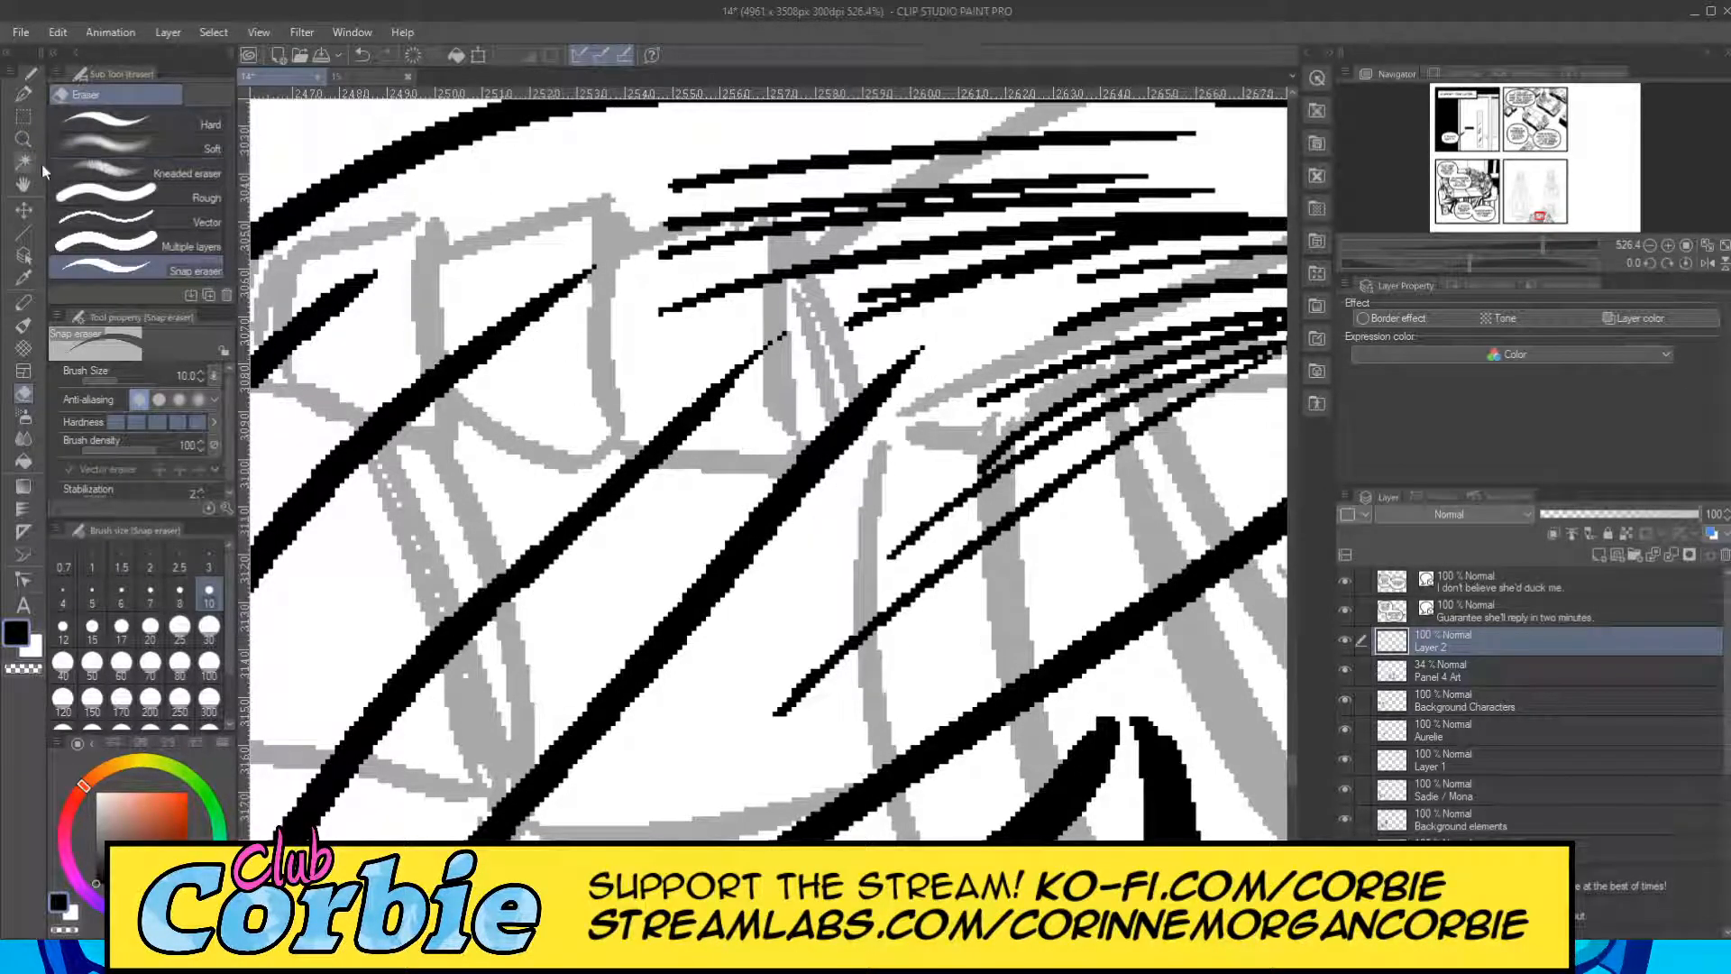
Thin the cape's left outer edge below the pointed upper tatter with the snap eraser at size 10.
left_click(24, 137)
left_click_drag(460, 375, 307, 397)
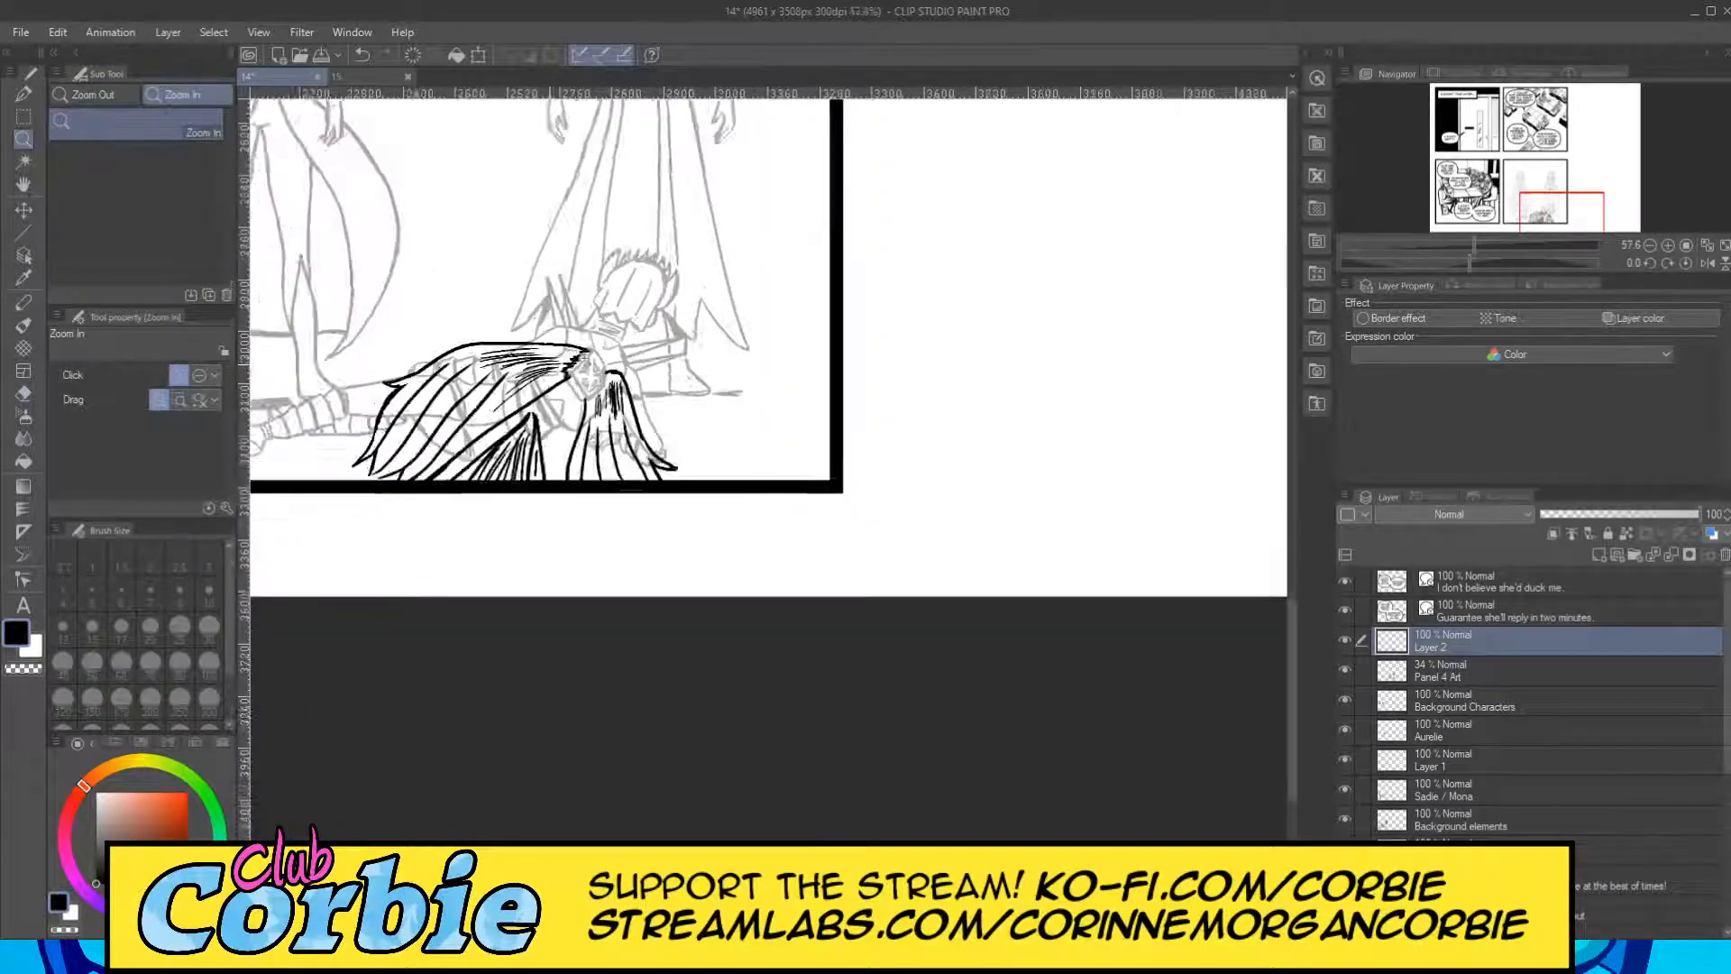
left_click_drag(548, 372, 595, 451)
left_click_drag(690, 495, 700, 442)
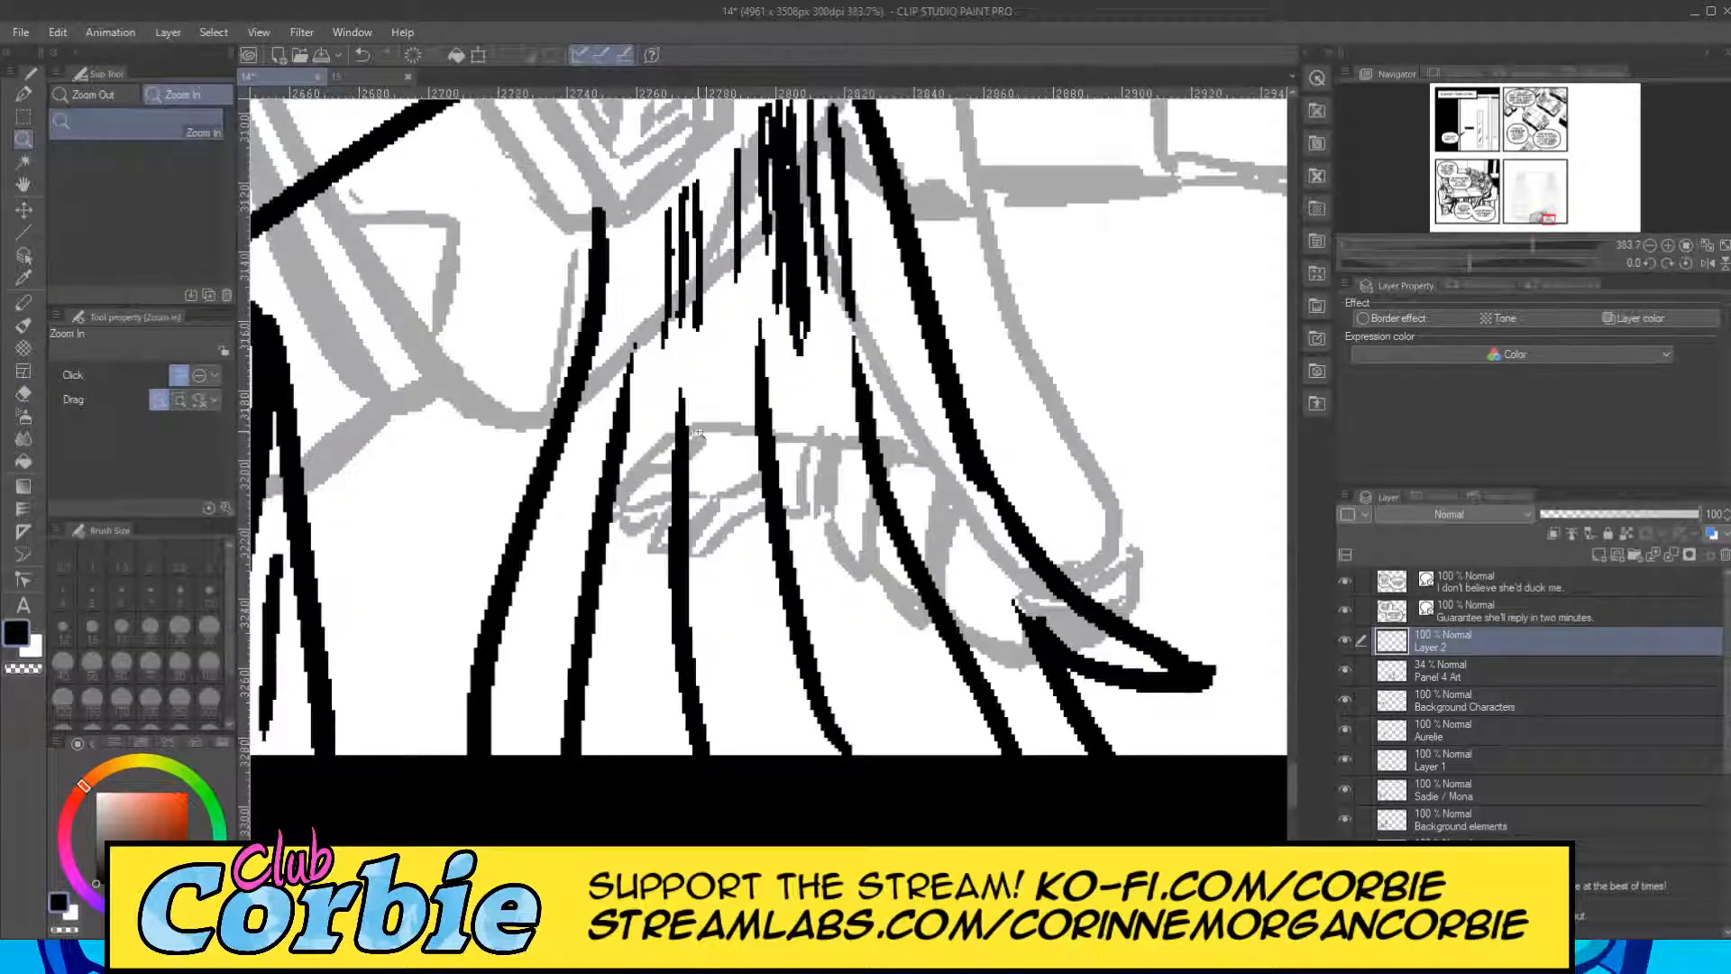
left_click_drag(669, 312, 582, 398)
left_click_drag(640, 316, 603, 385)
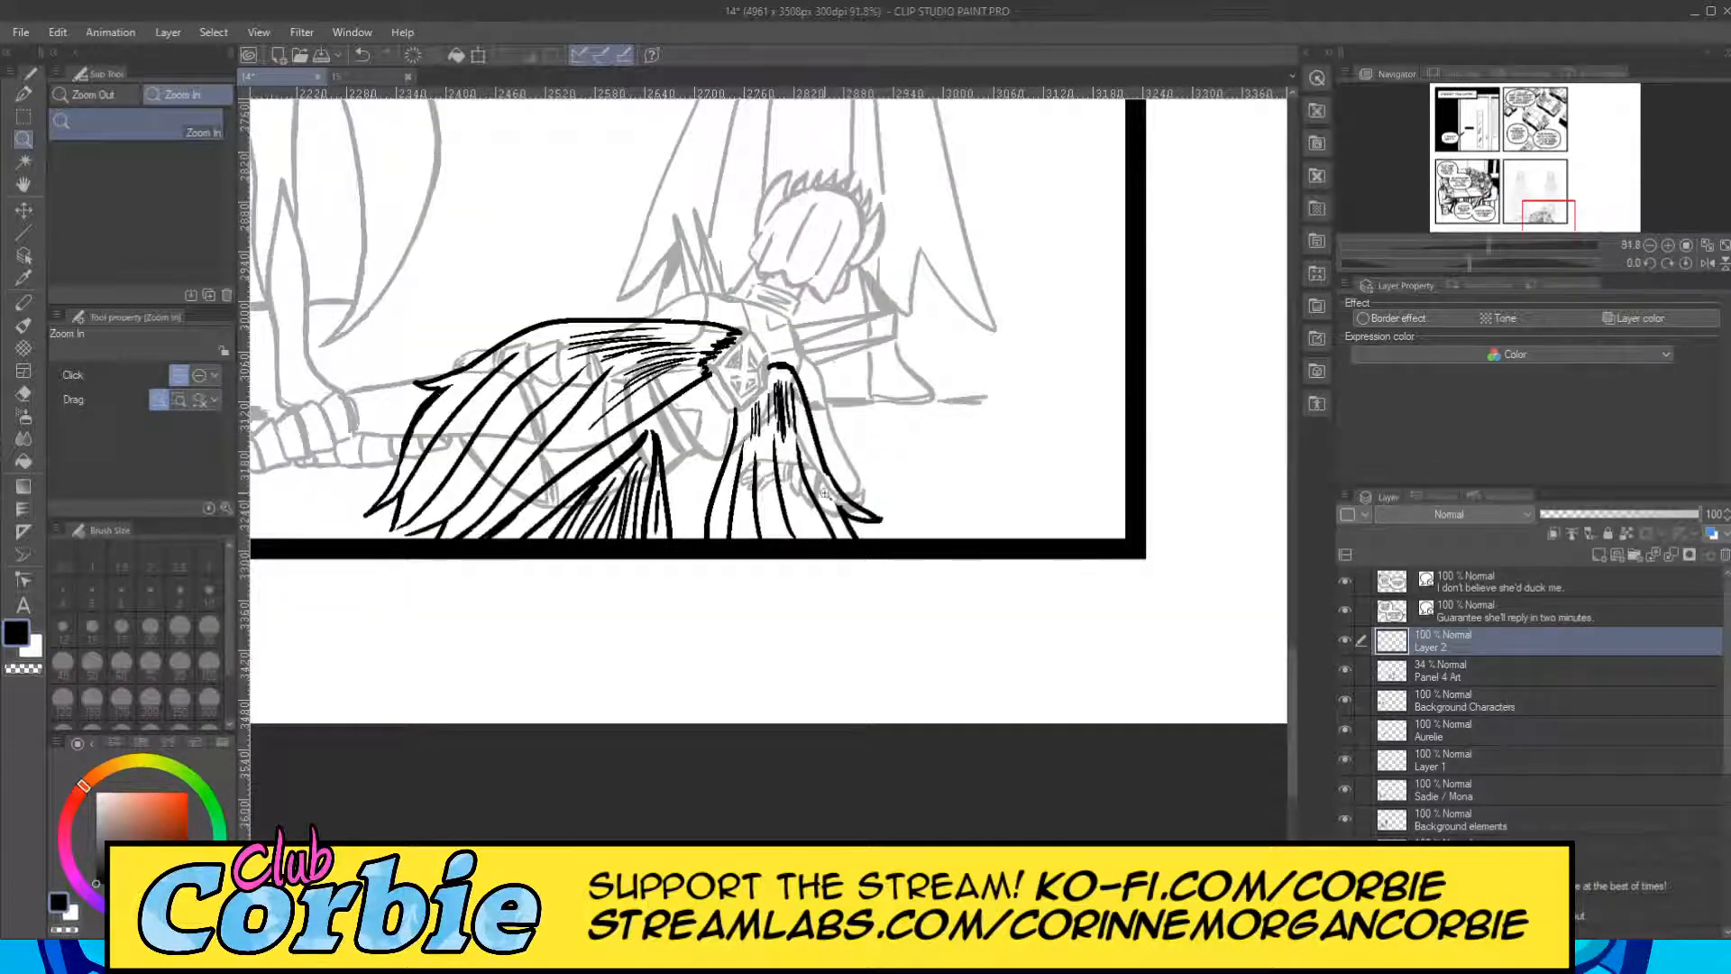
mouse_move(399, 425)
left_mouse_down()
mouse_move(473, 392)
mouse_move(406, 401)
left_mouse_up()
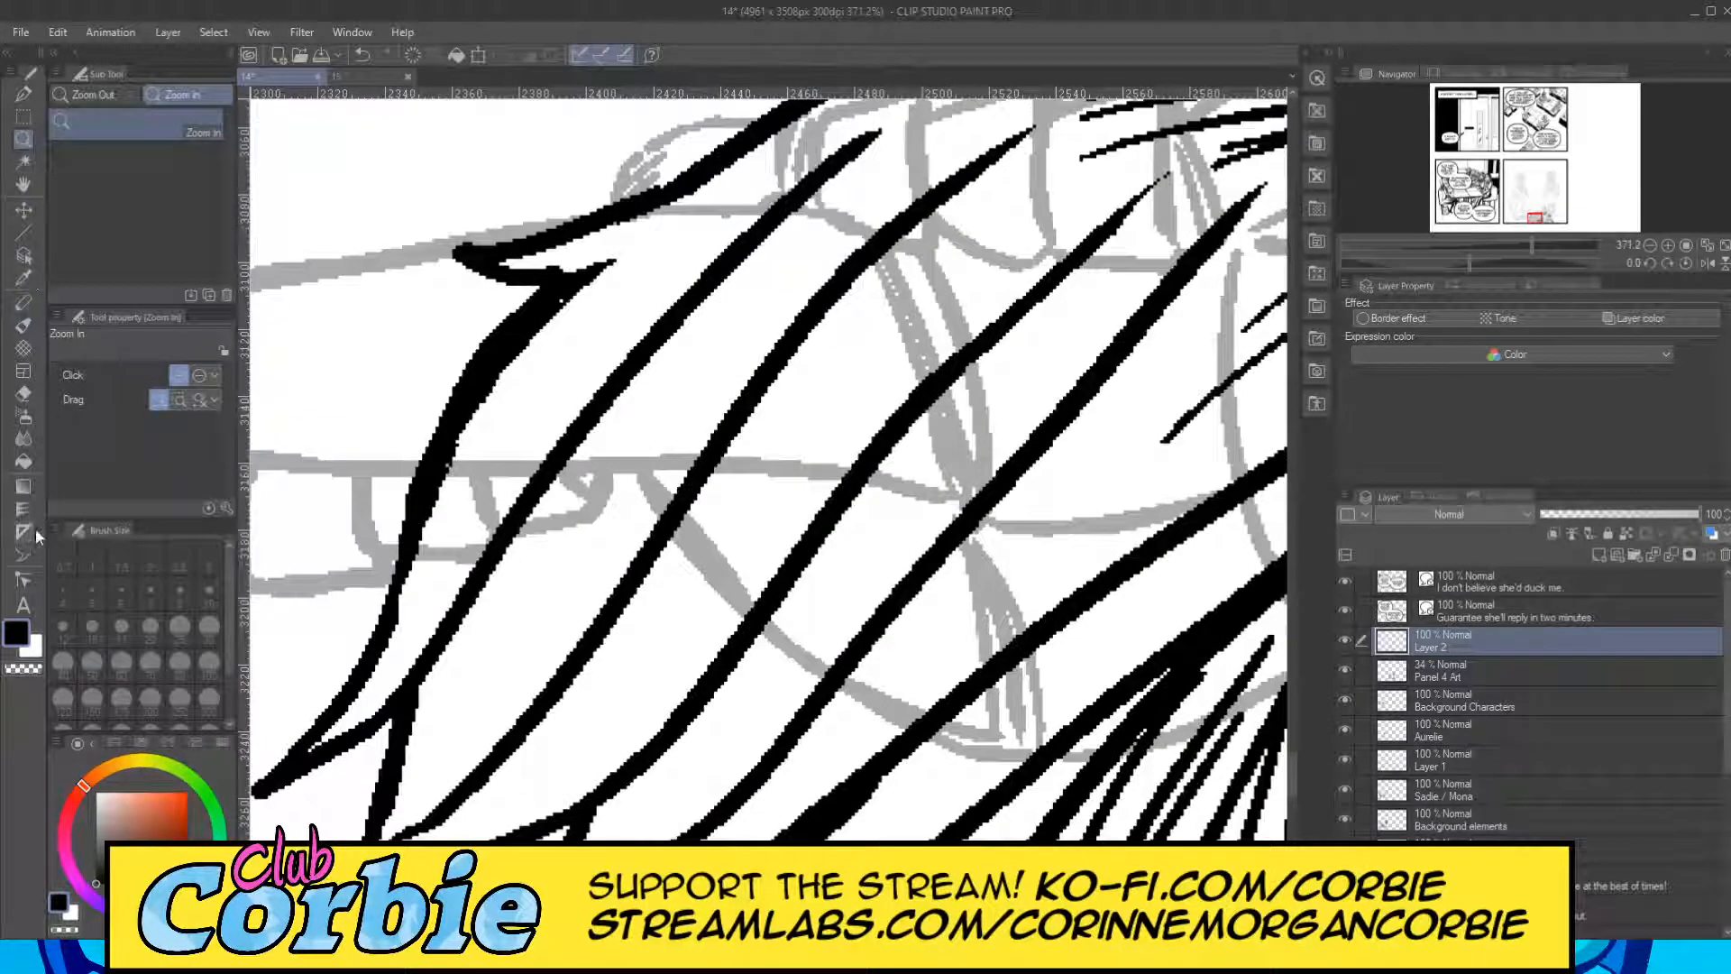
left_click(25, 392)
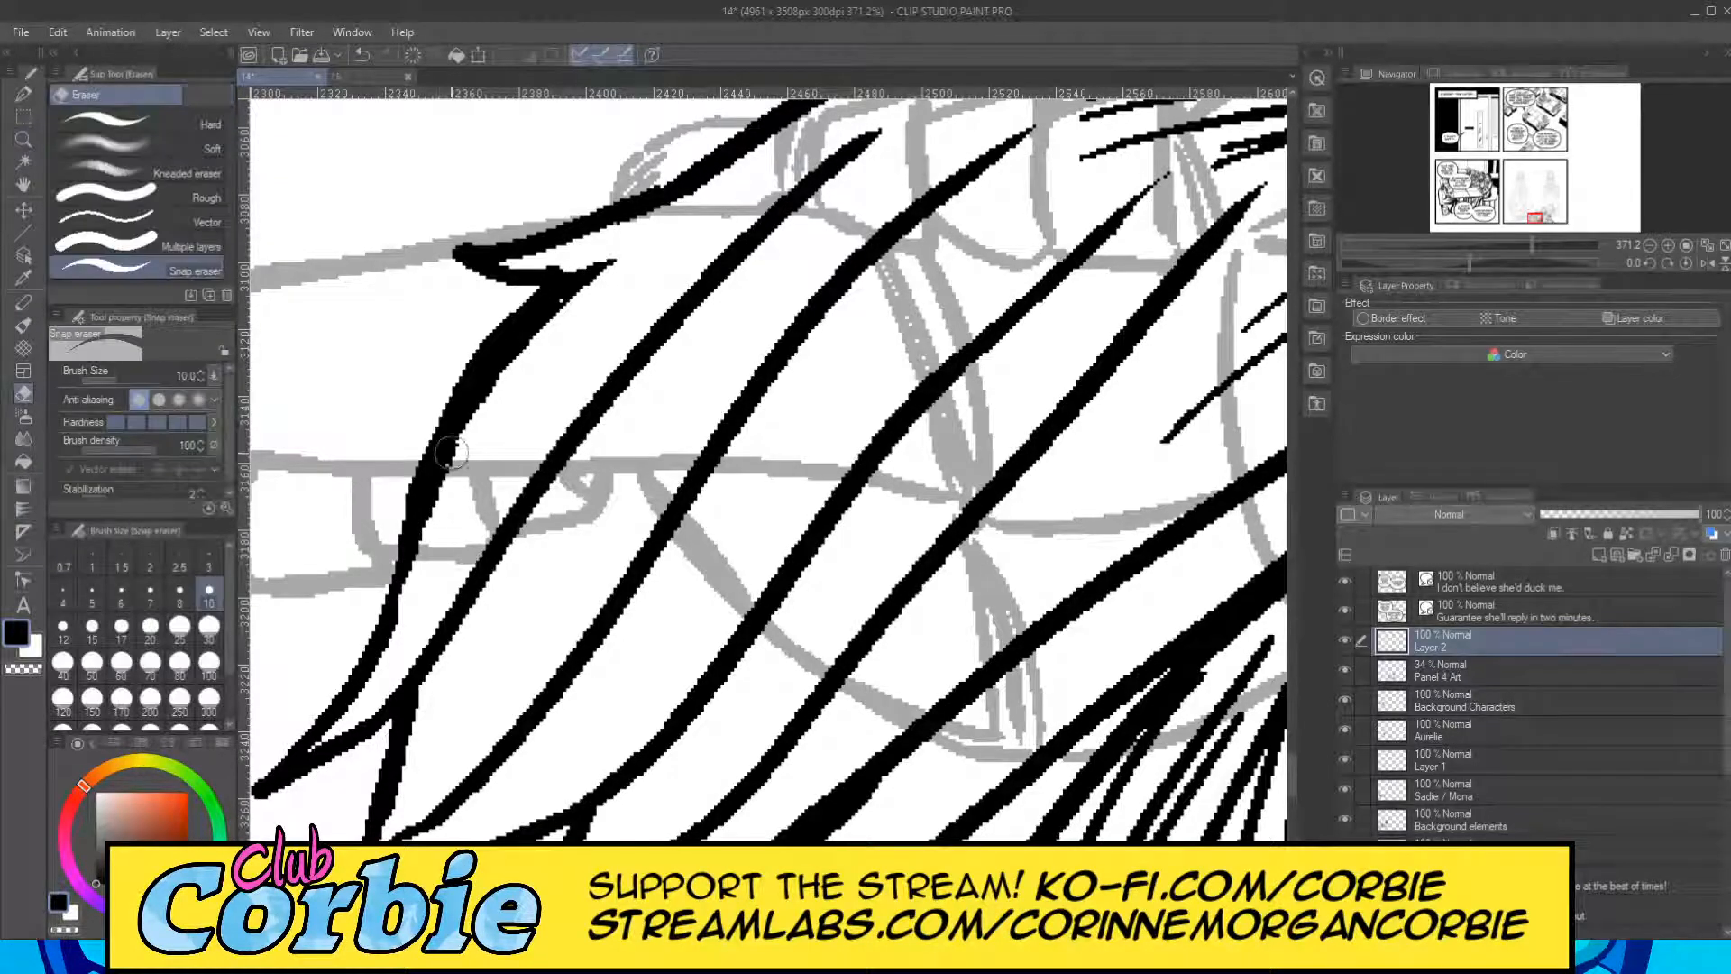
mouse_move(439, 533)
left_mouse_down()
mouse_move(478, 397)
mouse_move(649, 251)
left_mouse_up()
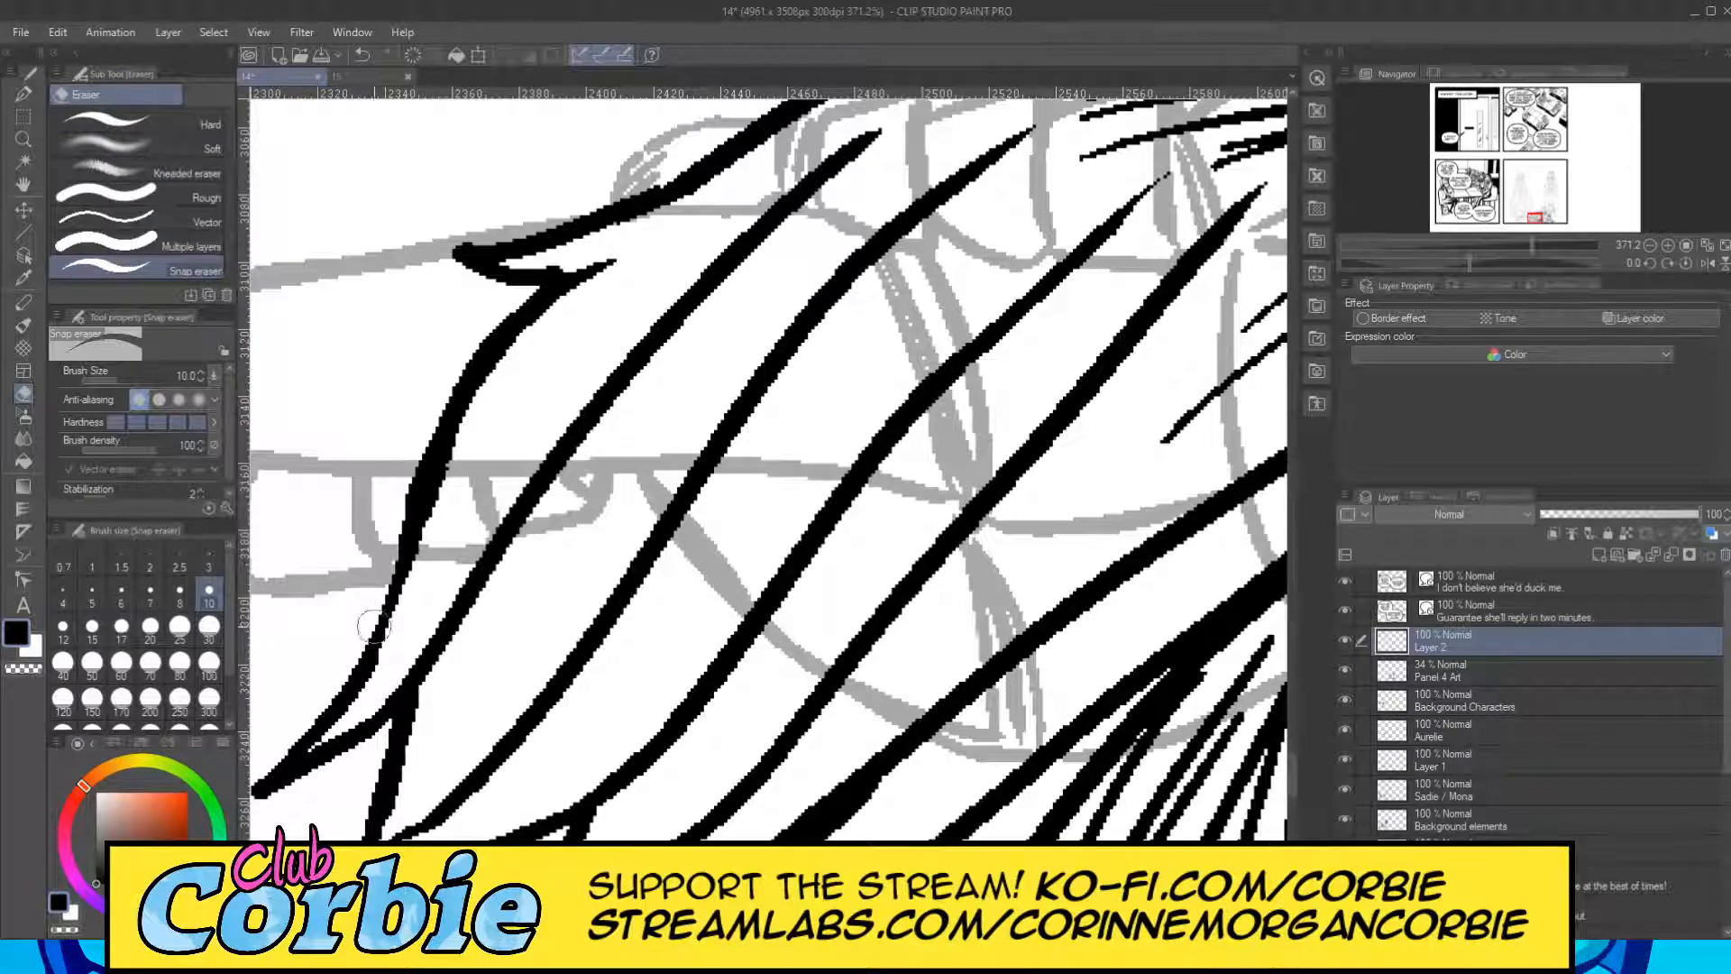
Restore the Panel 4 Art layer to 100% opacity and lower Layer 2's opacity to 42%.
left_click(24, 139)
left_click_drag(561, 469, 447, 575)
left_click_drag(681, 506, 552, 579)
left_click_drag(725, 525, 685, 539)
left_click_drag(696, 456, 852, 532)
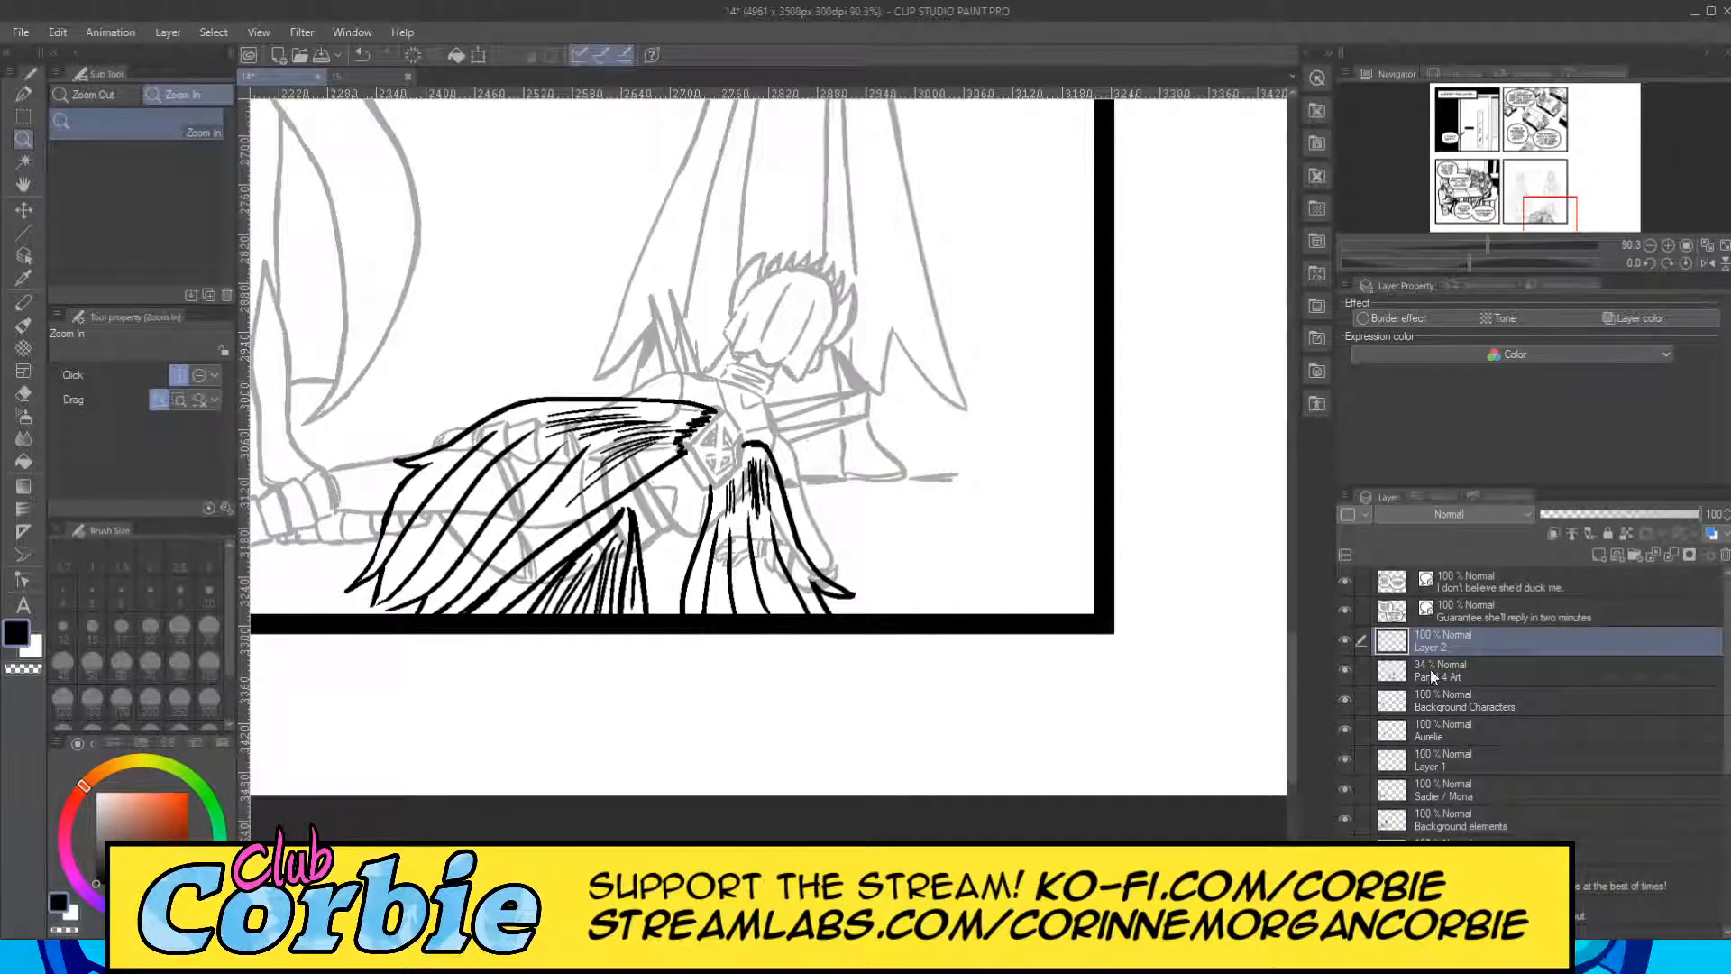
left_click(1425, 675)
left_click(1460, 642)
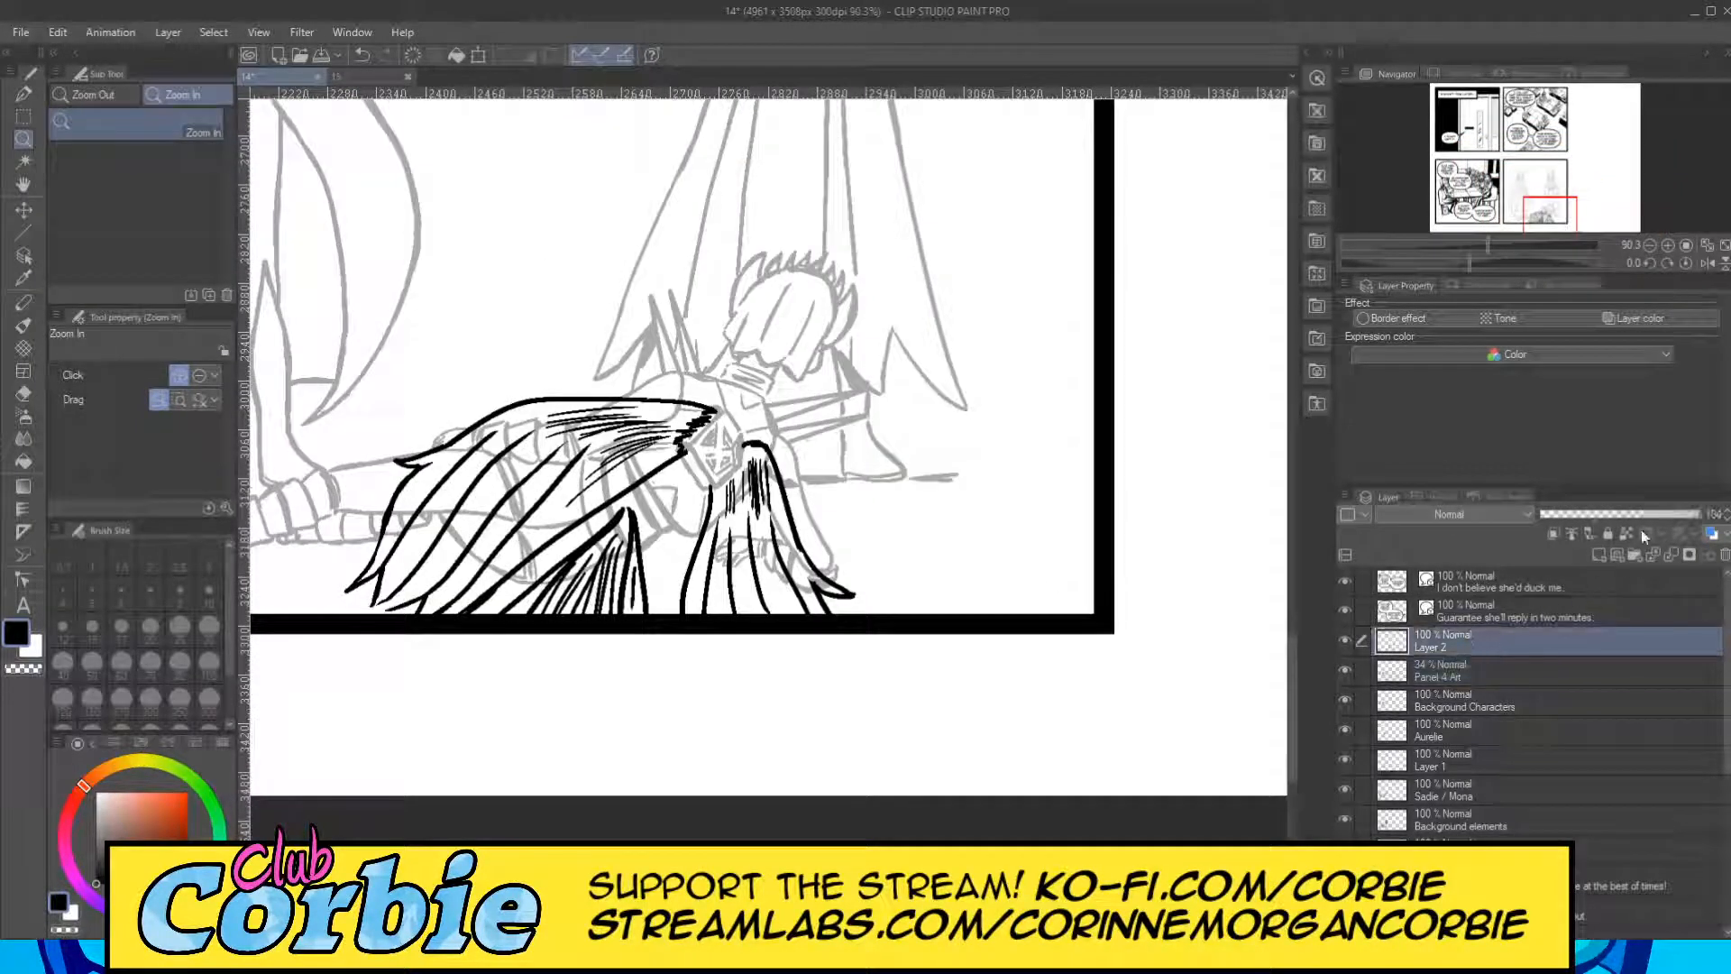
left_click(1436, 678)
left_click_drag(1629, 516, 1702, 515)
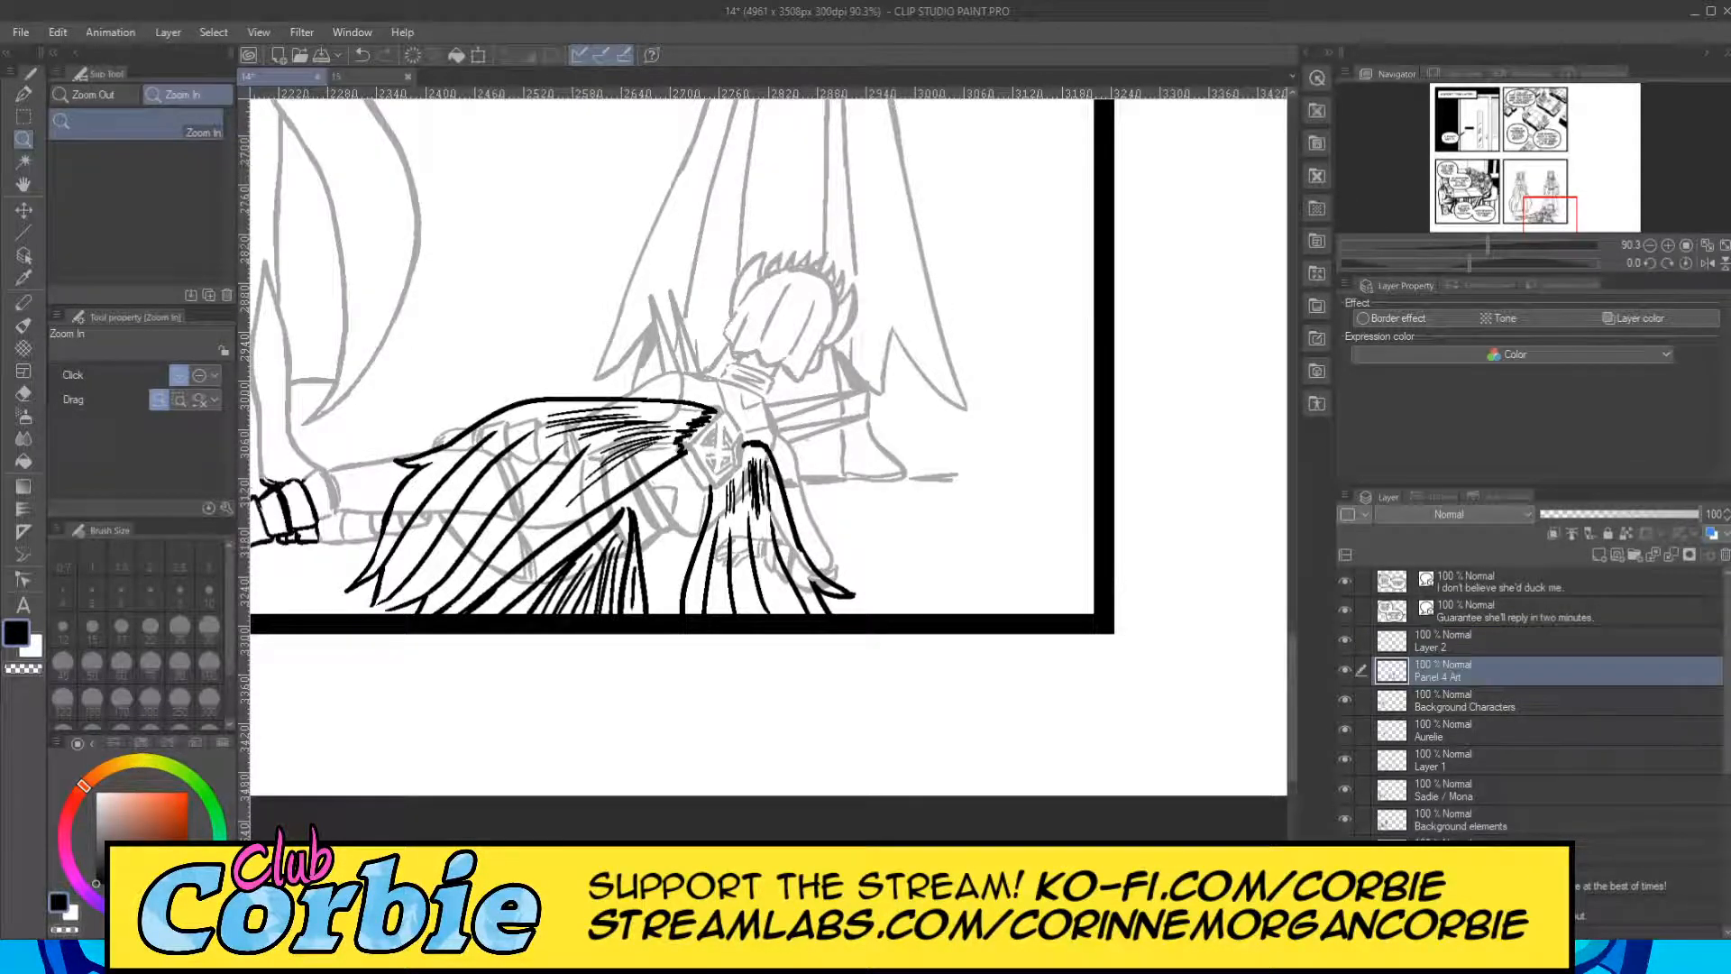
left_click(1446, 649)
left_click_drag(1614, 516, 1587, 523)
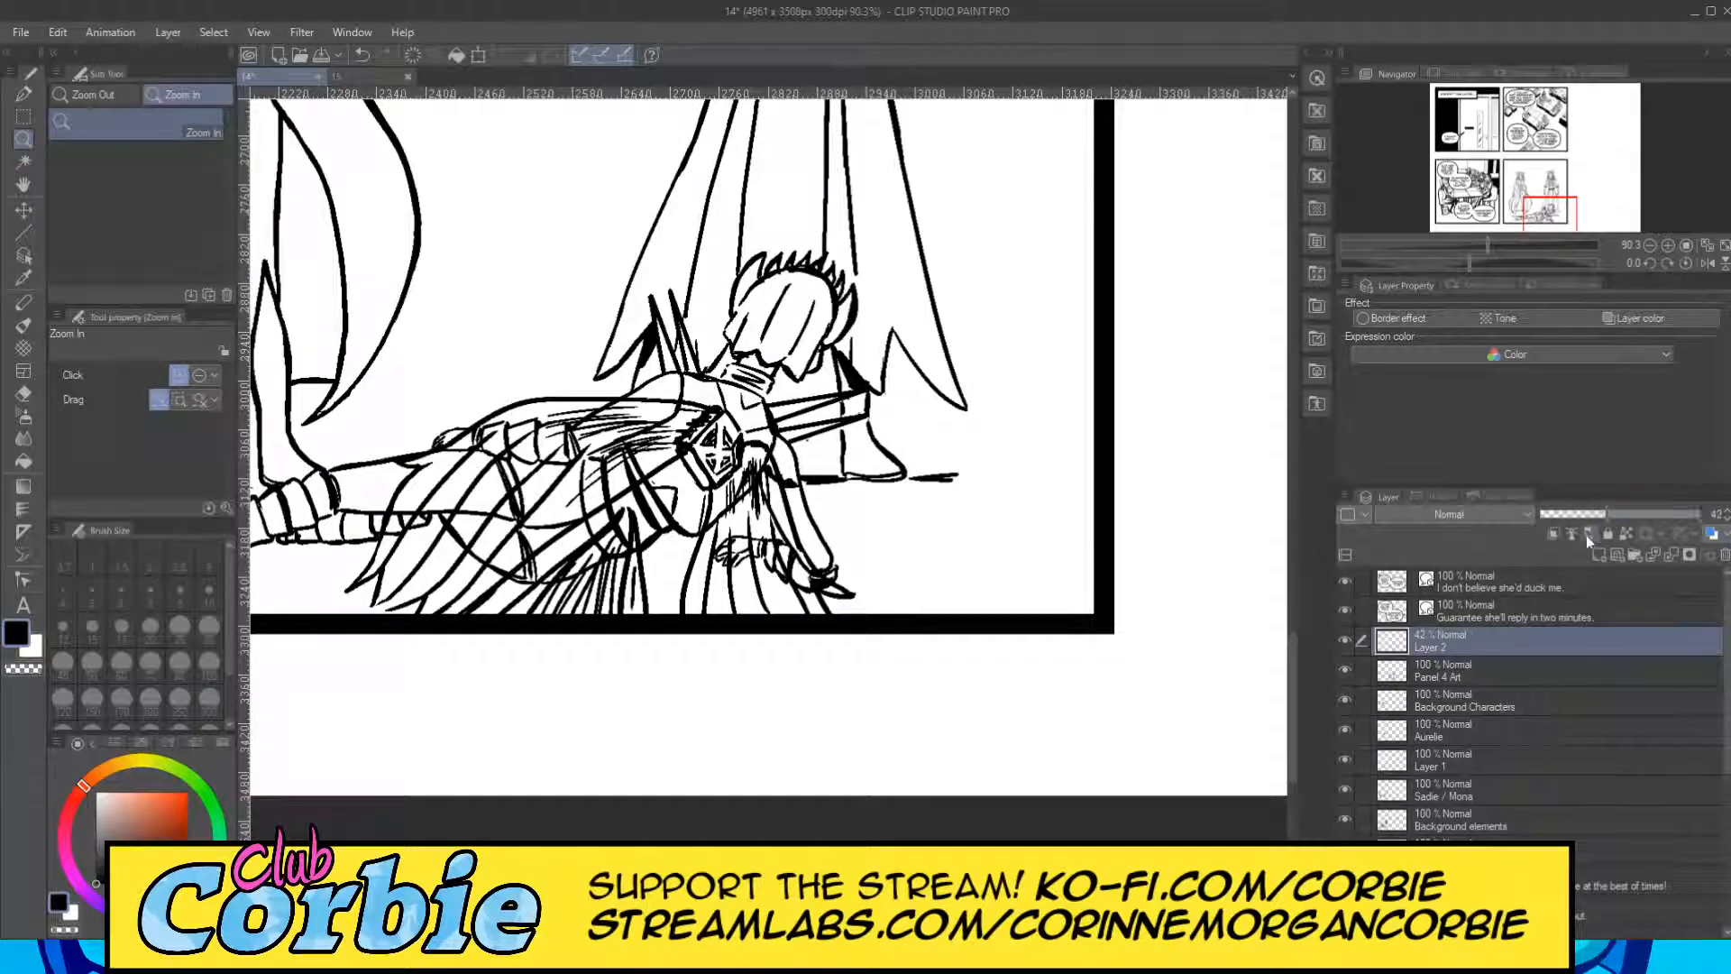
Erase the hand and forearm lines beneath the cape's right part on the Panel 4 Art layer with the size 10 snap eraser.
left_click(1435, 676)
left_click_drag(712, 528, 923, 618)
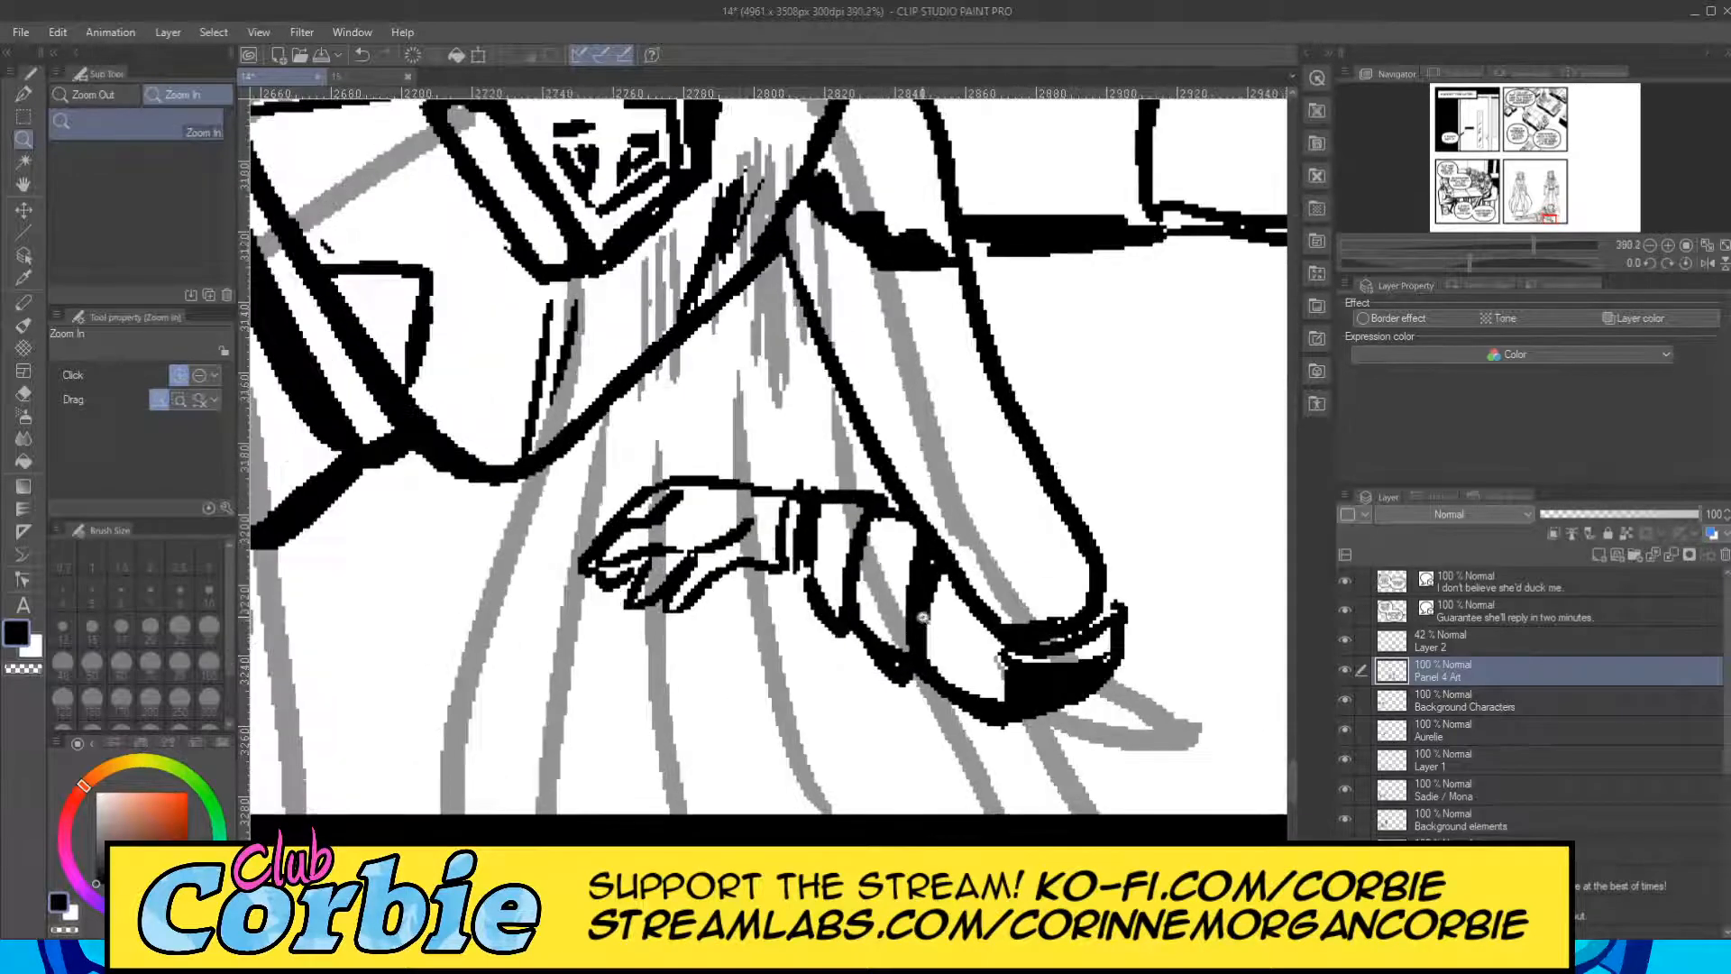
left_click(24, 394)
mouse_move(685, 518)
left_mouse_down()
mouse_move(627, 550)
mouse_move(706, 466)
mouse_move(566, 561)
mouse_move(598, 572)
mouse_move(603, 643)
mouse_move(636, 563)
mouse_move(655, 581)
mouse_move(696, 469)
mouse_move(750, 429)
mouse_move(768, 450)
mouse_move(751, 544)
mouse_move(783, 659)
mouse_move(814, 656)
mouse_move(804, 456)
mouse_move(782, 440)
mouse_move(772, 546)
mouse_move(826, 663)
mouse_move(846, 595)
mouse_move(783, 521)
mouse_move(834, 487)
mouse_move(864, 659)
mouse_move(917, 701)
mouse_move(872, 505)
mouse_move(888, 722)
mouse_move(829, 460)
mouse_move(891, 530)
mouse_move(943, 727)
mouse_move(915, 518)
mouse_move(1000, 711)
mouse_move(922, 478)
mouse_move(1023, 773)
mouse_move(927, 507)
mouse_move(1031, 740)
mouse_move(965, 509)
mouse_move(976, 584)
left_mouse_up()
left_click_drag(1100, 708, 1046, 717)
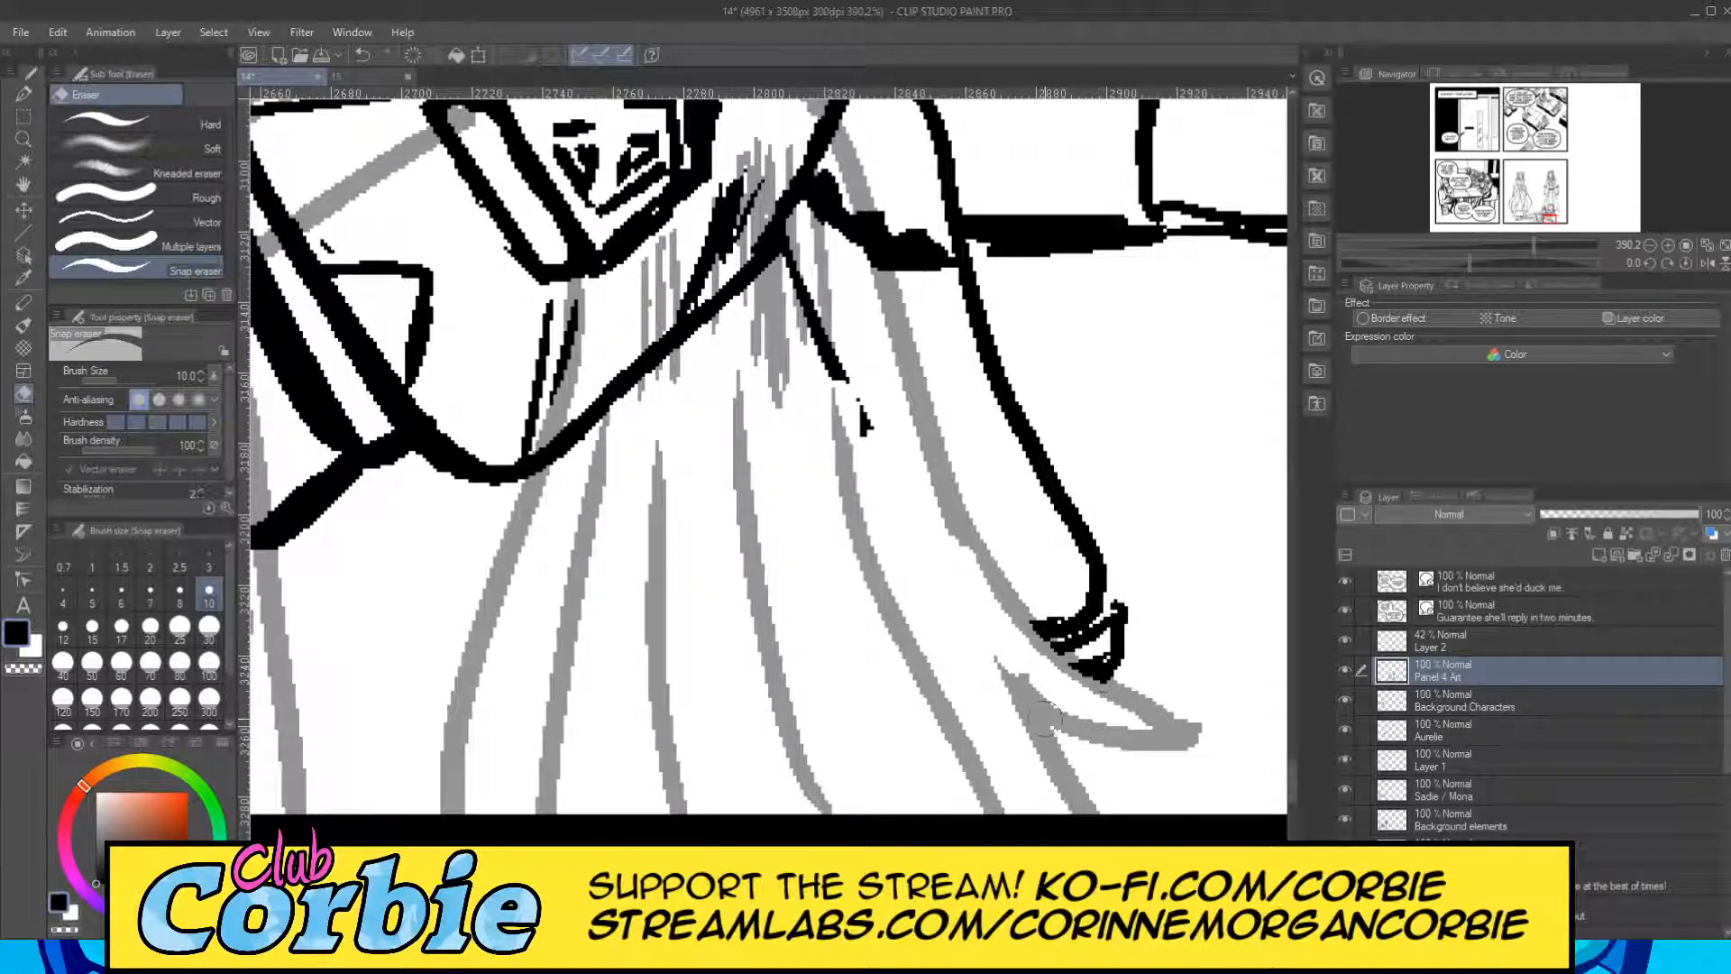
left_click_drag(861, 420, 844, 356)
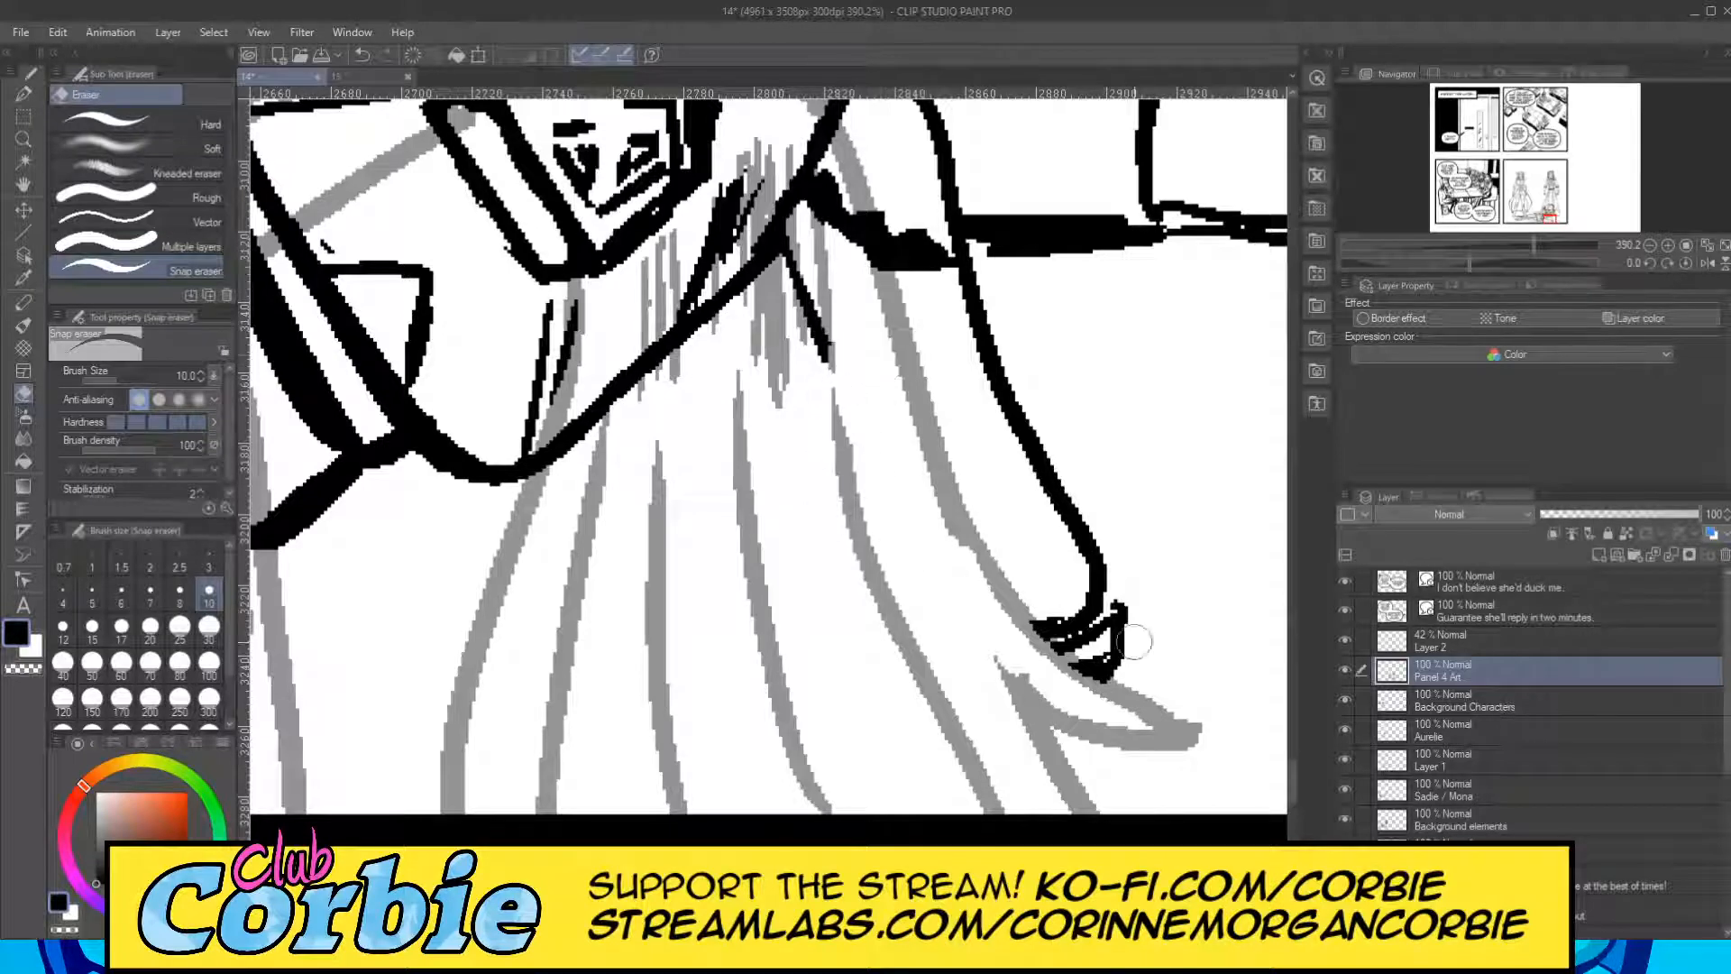
Erase the body lines beneath the shoulder curve beside the clasp, checking the area with Layer 2 hidden and shown again.
left_click_drag(1294, 787, 1295, 767)
mouse_move(581, 747)
left_mouse_down()
mouse_move(563, 796)
mouse_move(557, 749)
mouse_move(631, 656)
mouse_move(579, 805)
mouse_move(649, 611)
mouse_move(689, 541)
mouse_move(618, 764)
mouse_move(726, 492)
left_mouse_up()
mouse_move(686, 568)
left_mouse_down()
mouse_move(731, 467)
mouse_move(708, 631)
mouse_move(739, 698)
mouse_move(778, 462)
mouse_move(777, 579)
left_mouse_up()
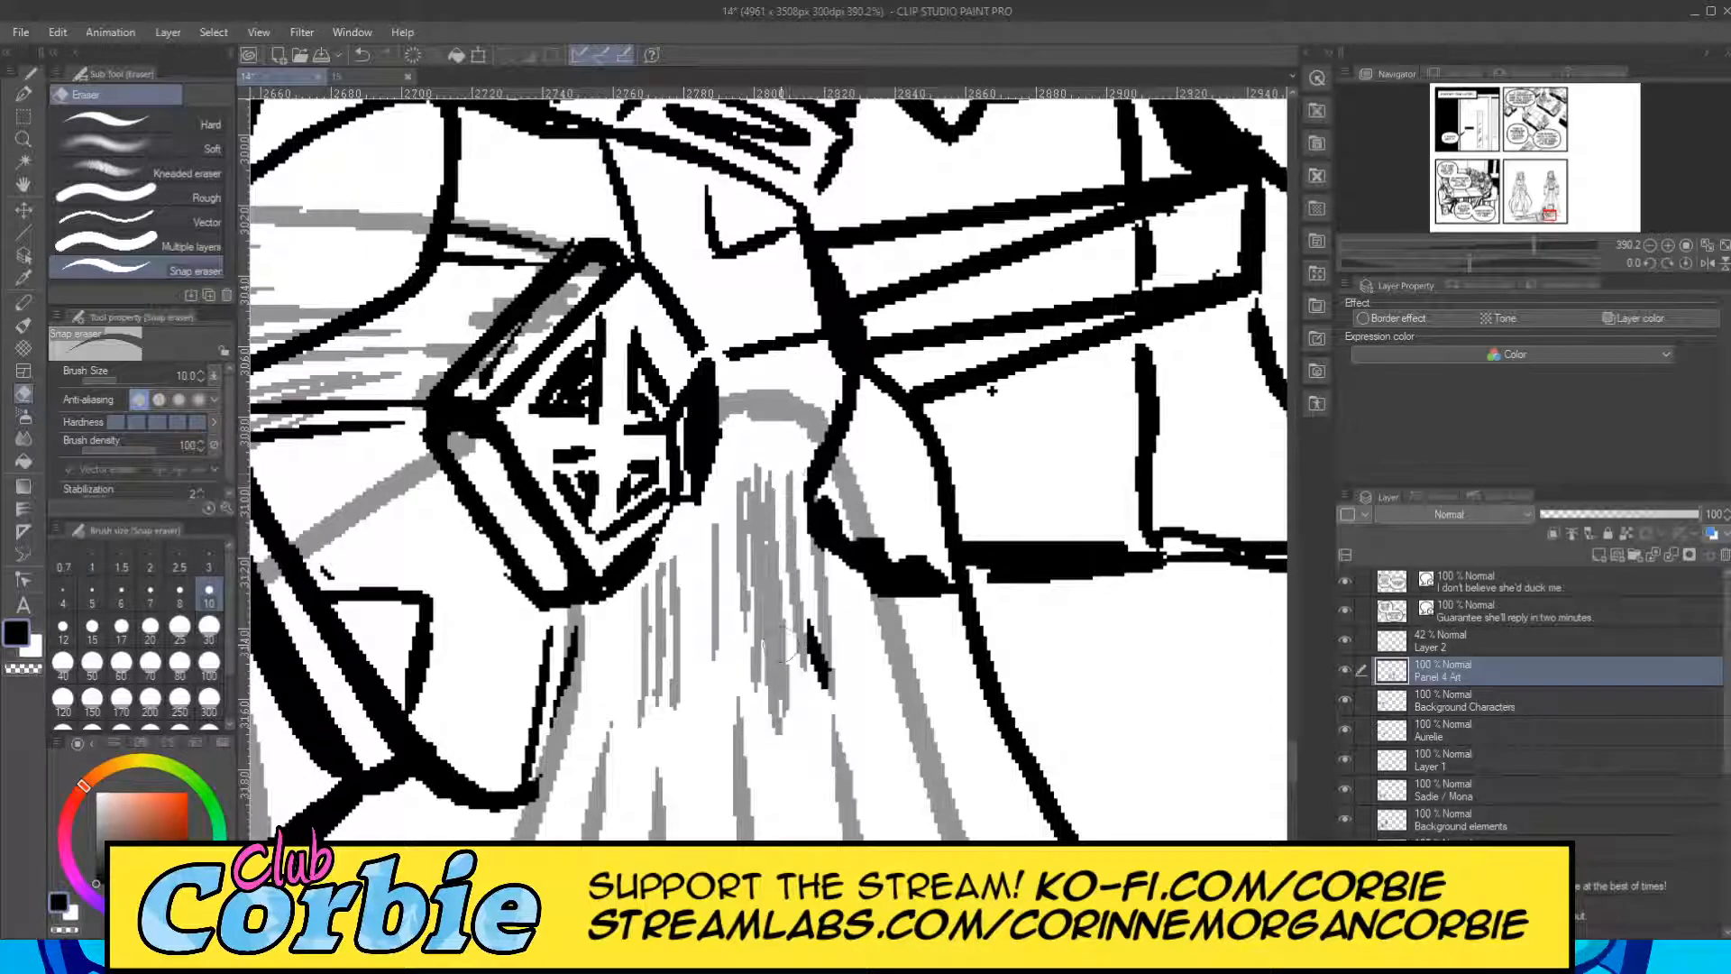
mouse_move(795, 722)
left_mouse_down()
mouse_move(809, 523)
mouse_move(853, 733)
mouse_move(815, 473)
mouse_move(859, 682)
mouse_move(826, 483)
mouse_move(868, 657)
mouse_move(813, 458)
left_mouse_up()
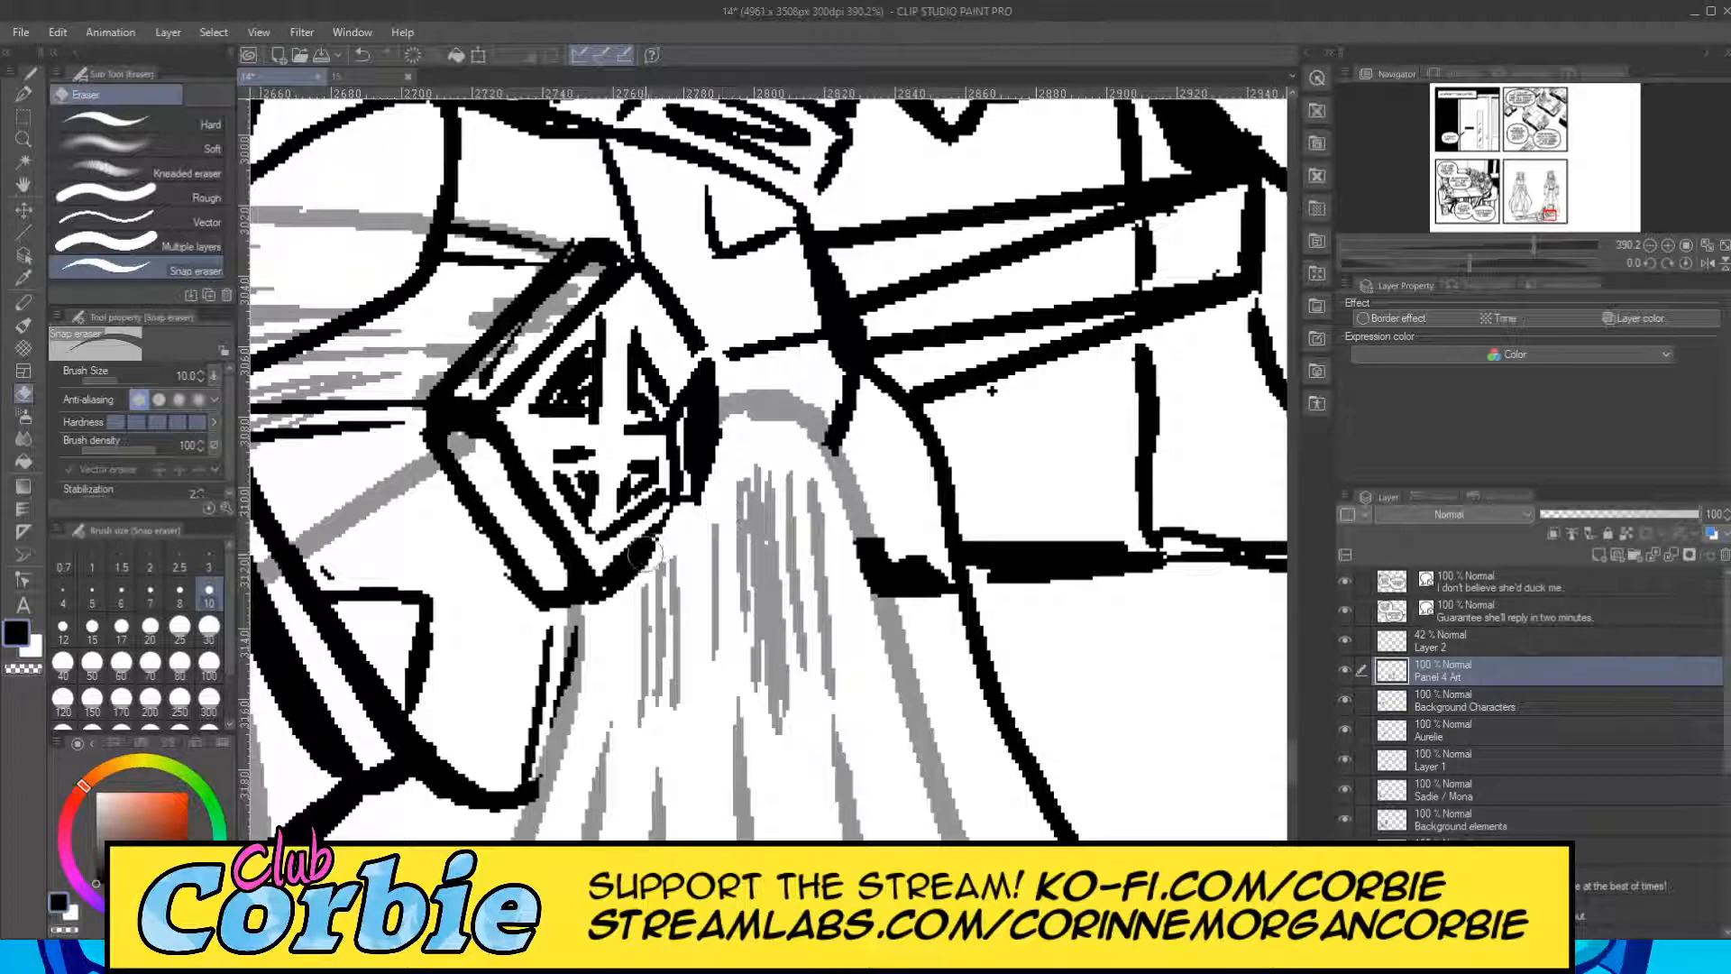
left_click(1344, 640)
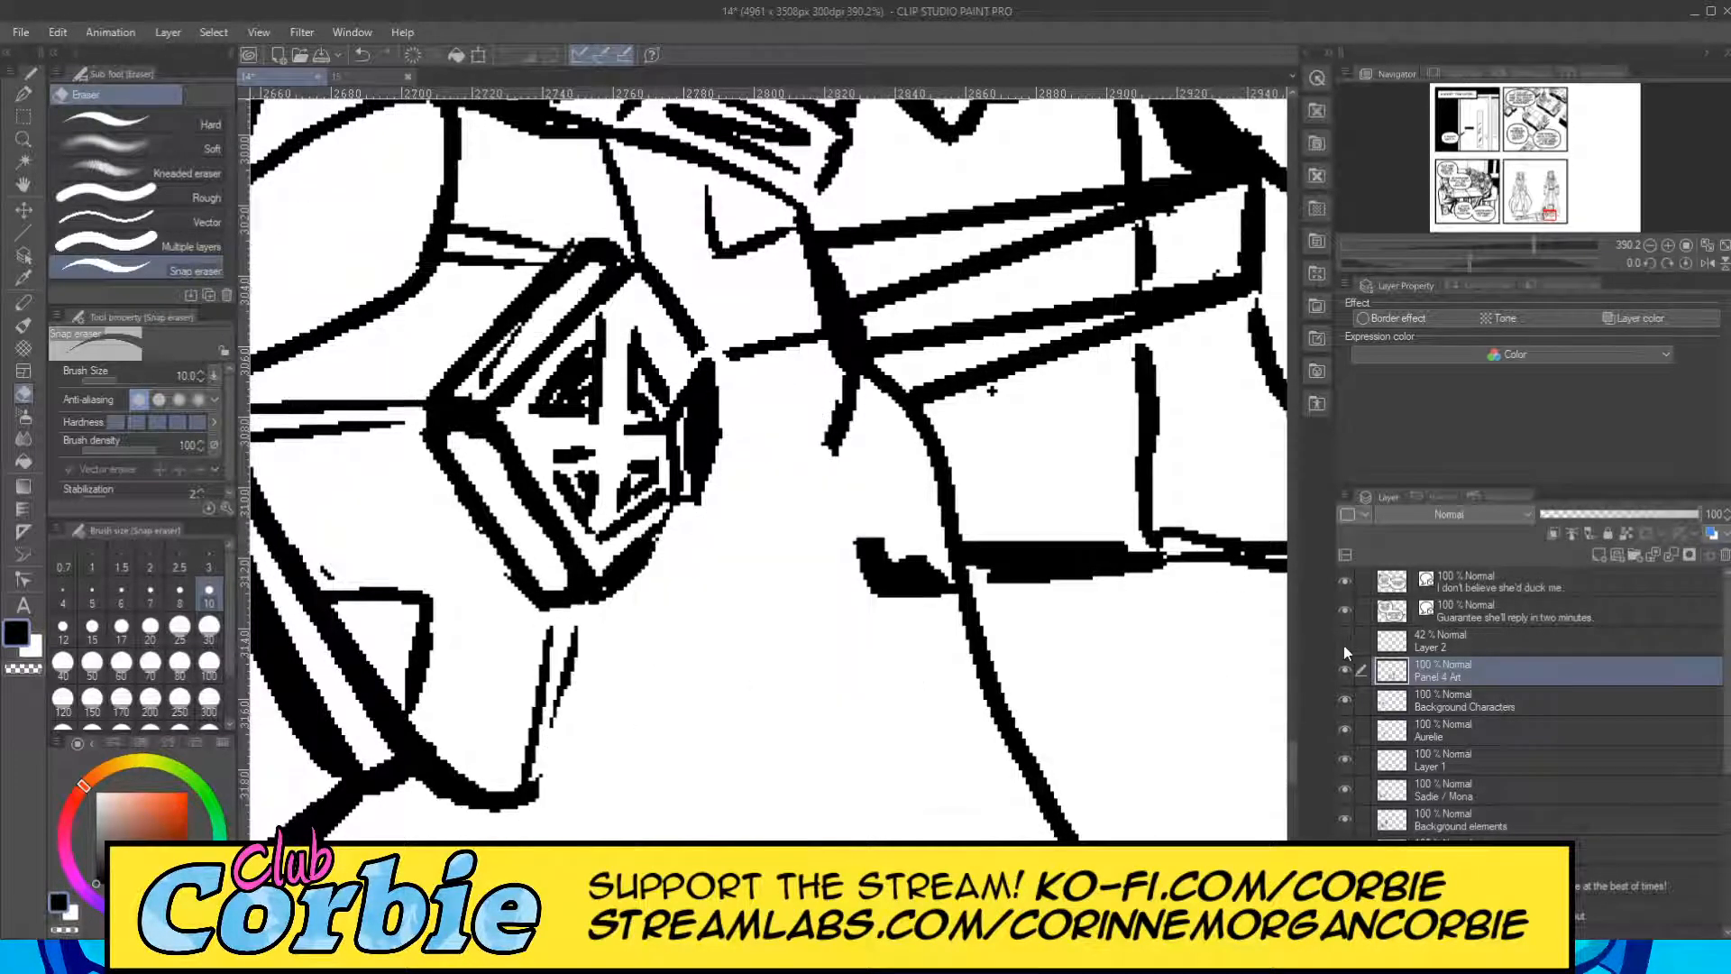
left_click(1344, 640)
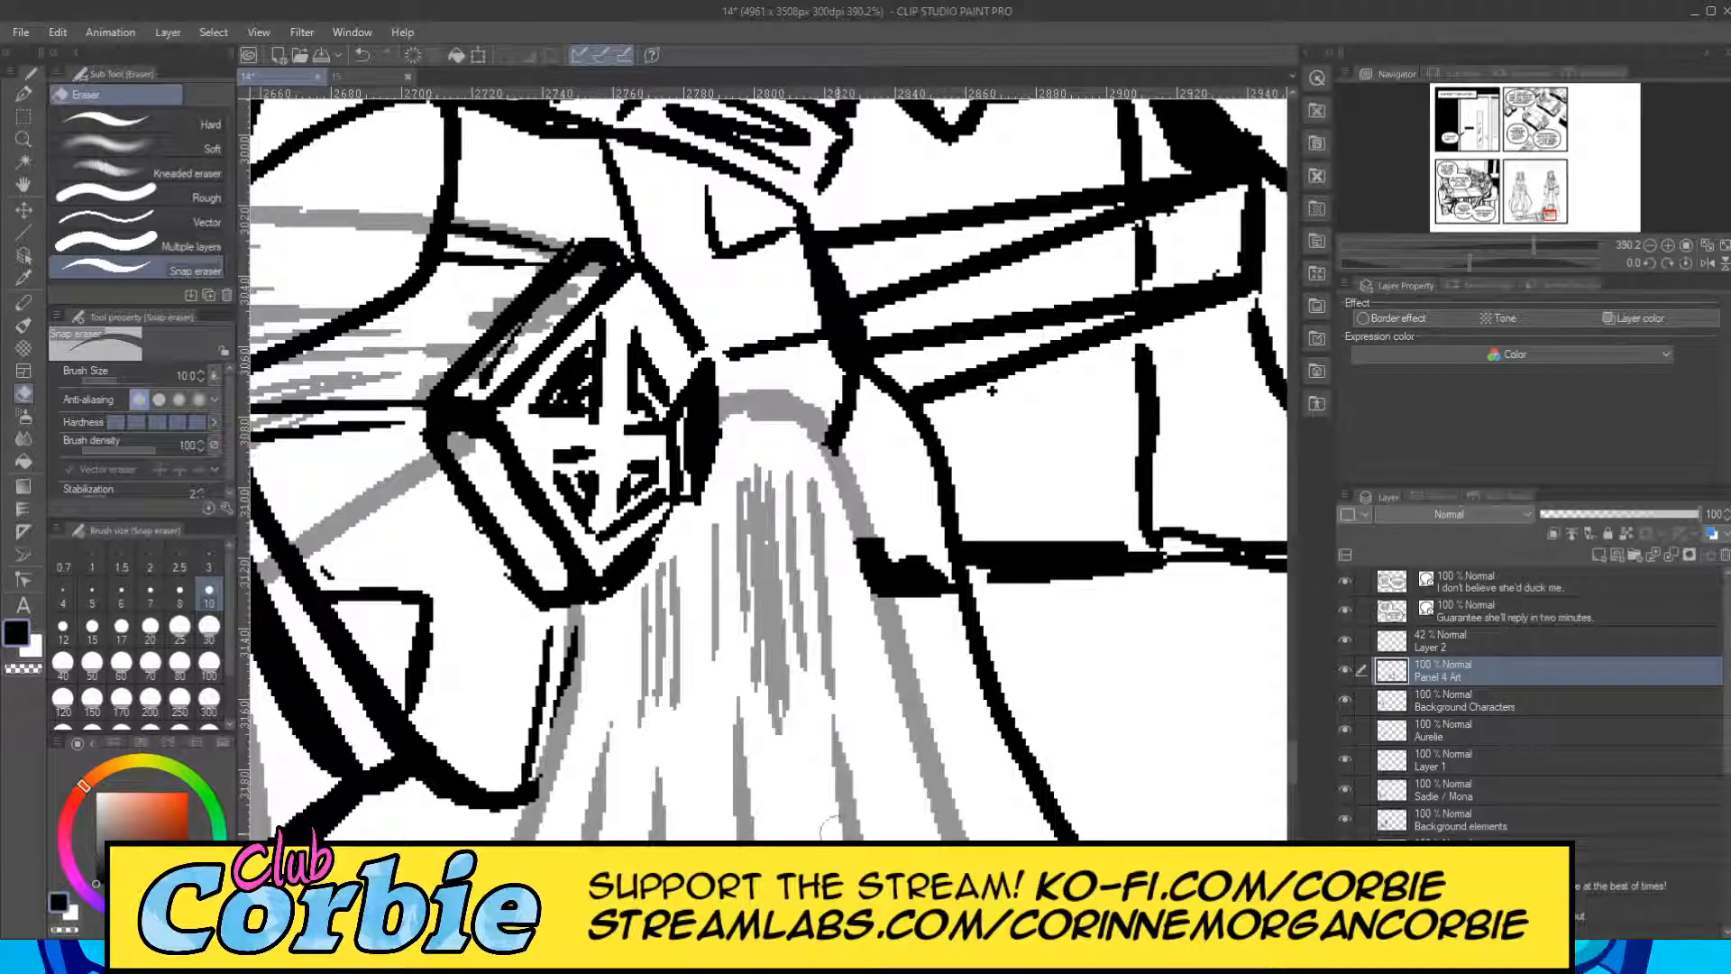
Erase the waist armour, upper leg and arm lines beneath the upper area of the cape's large left part.
scroll(992, 390, "left", 10)
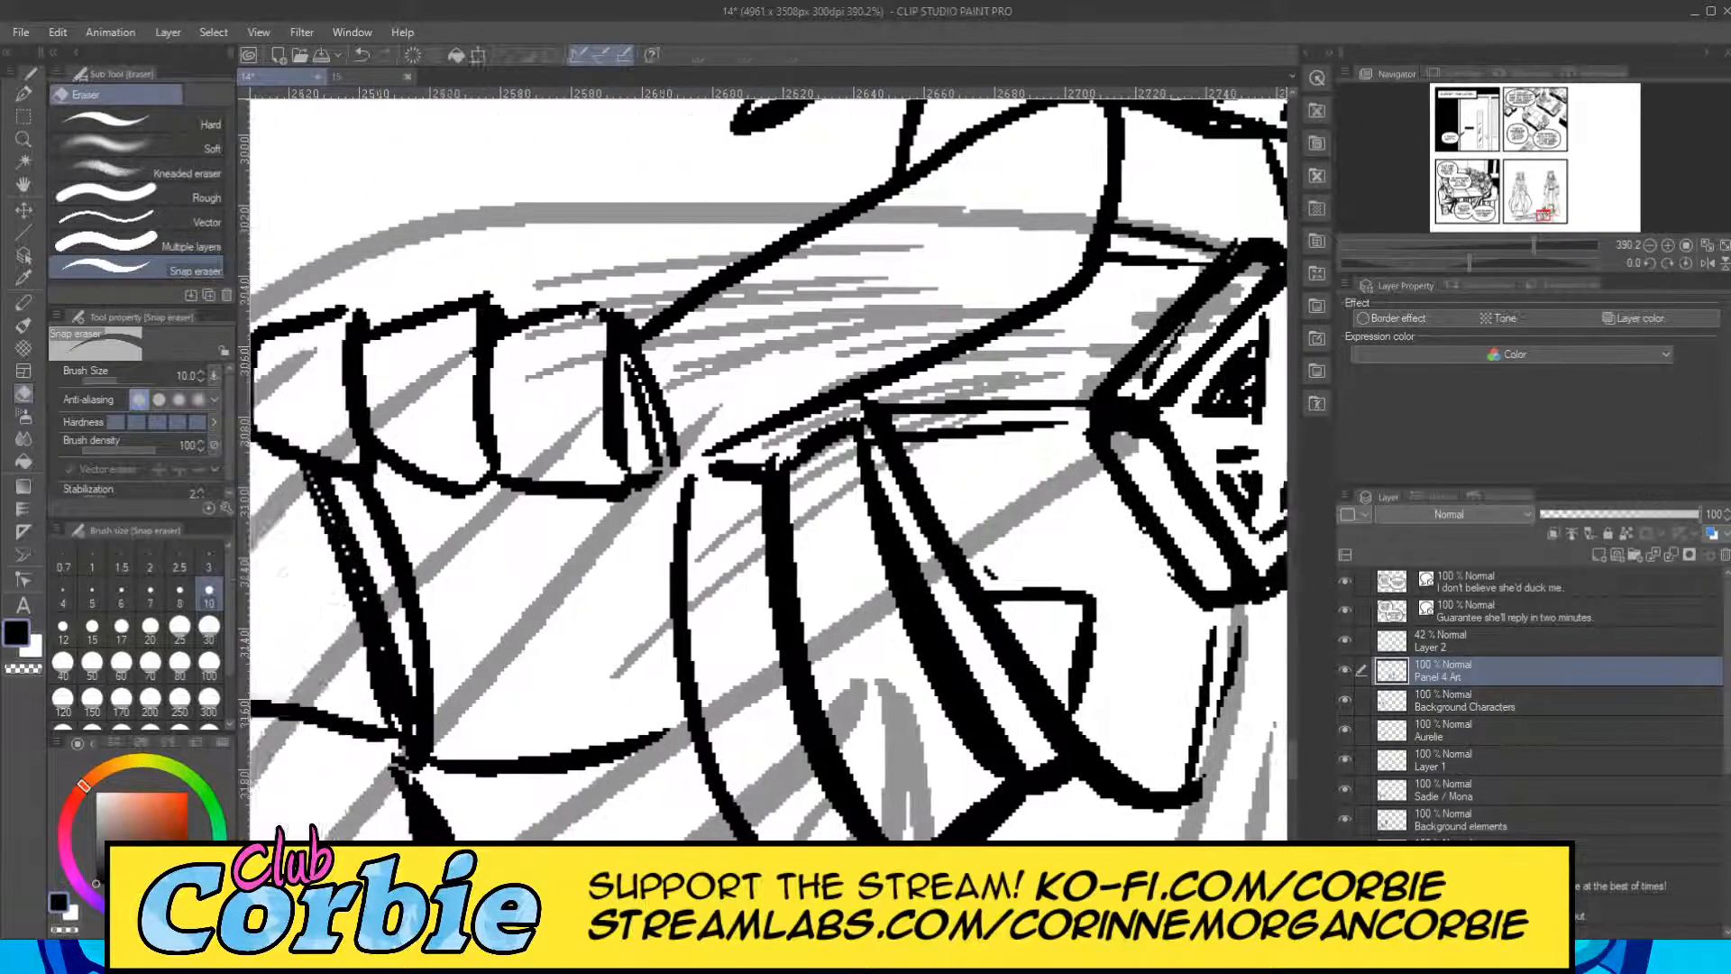
mouse_move(762, 390)
left_mouse_down()
mouse_move(723, 407)
mouse_move(865, 315)
mouse_move(674, 428)
mouse_move(851, 293)
mouse_move(679, 399)
mouse_move(665, 382)
mouse_move(799, 321)
mouse_move(545, 535)
mouse_move(698, 406)
mouse_move(501, 474)
left_mouse_up()
mouse_move(431, 744)
left_mouse_down()
mouse_move(377, 825)
mouse_move(431, 664)
mouse_move(351, 831)
mouse_move(437, 613)
mouse_move(334, 832)
mouse_move(429, 613)
mouse_move(385, 826)
mouse_move(452, 712)
mouse_move(486, 719)
mouse_move(522, 623)
mouse_move(605, 656)
mouse_move(612, 716)
mouse_move(634, 659)
mouse_move(891, 387)
mouse_move(864, 416)
mouse_move(746, 444)
mouse_move(738, 413)
mouse_move(945, 292)
mouse_move(969, 296)
mouse_move(893, 321)
mouse_move(873, 359)
mouse_move(970, 417)
mouse_move(970, 470)
mouse_move(1093, 444)
mouse_move(1063, 478)
mouse_move(908, 384)
mouse_move(703, 476)
mouse_move(737, 459)
mouse_move(740, 418)
mouse_move(1079, 424)
left_mouse_up()
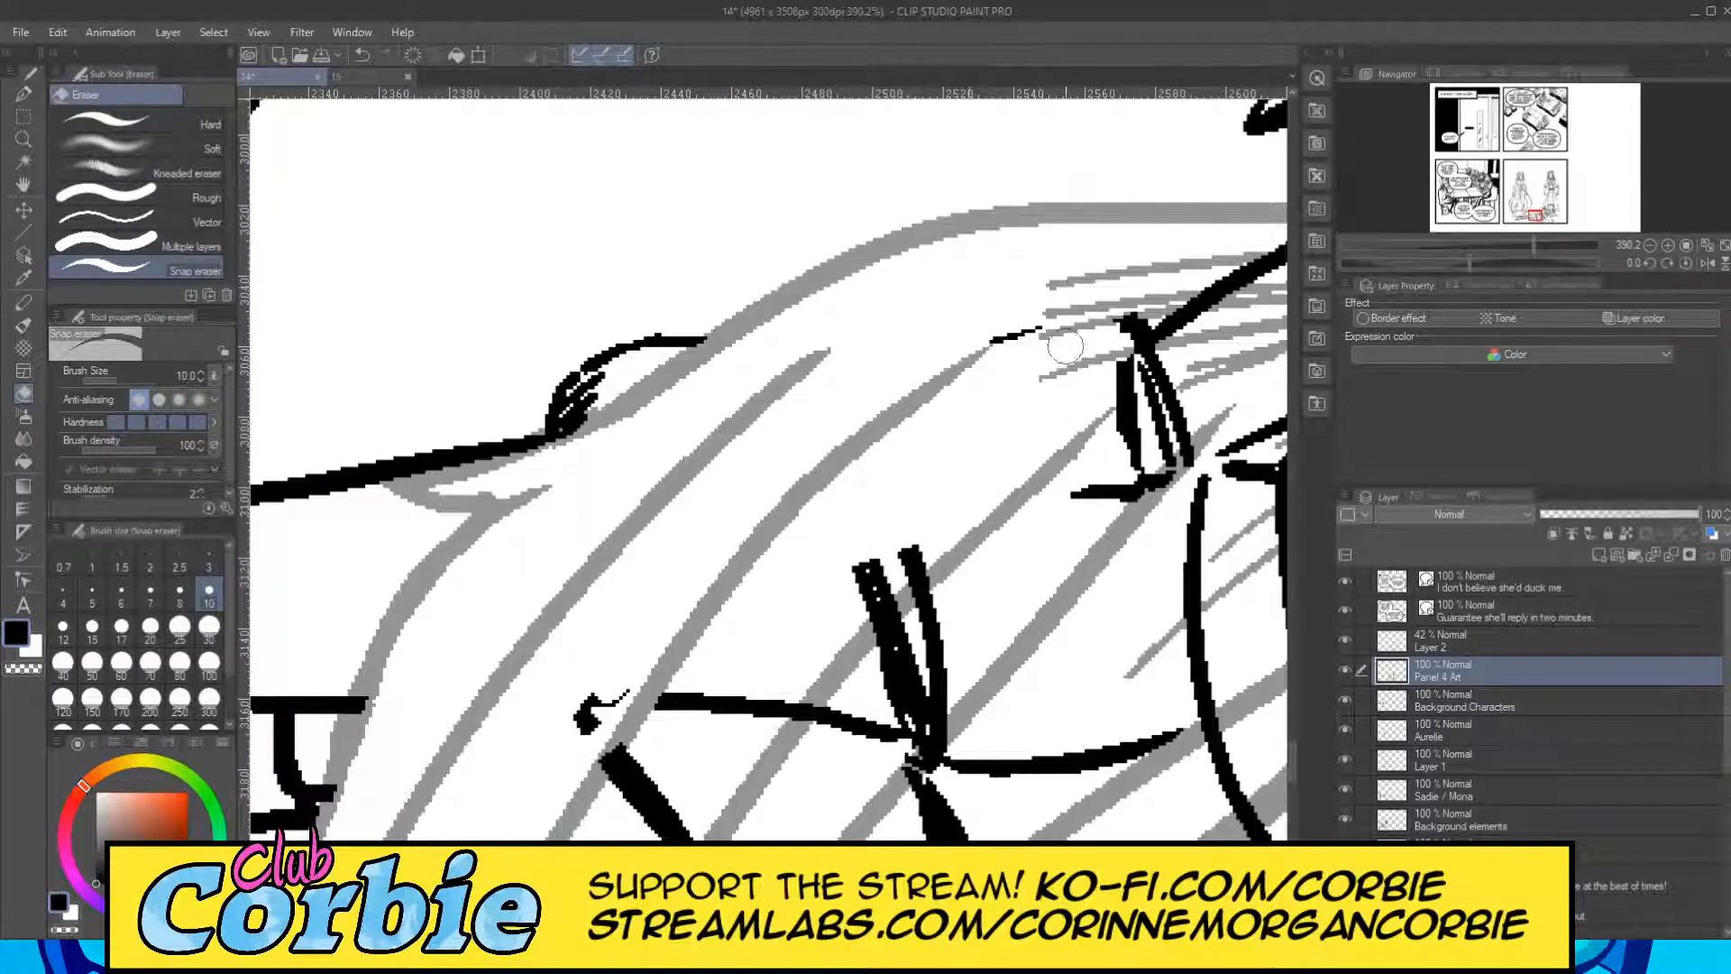
left_click_drag(1017, 363, 1038, 311)
left_click_drag(812, 929, 843, 928)
mouse_move(498, 442)
left_mouse_down()
mouse_move(413, 486)
mouse_move(702, 395)
mouse_move(375, 494)
mouse_move(647, 429)
mouse_move(437, 418)
mouse_move(446, 370)
mouse_move(514, 302)
mouse_move(414, 290)
left_mouse_up()
left_click_drag(550, 260, 740, 226)
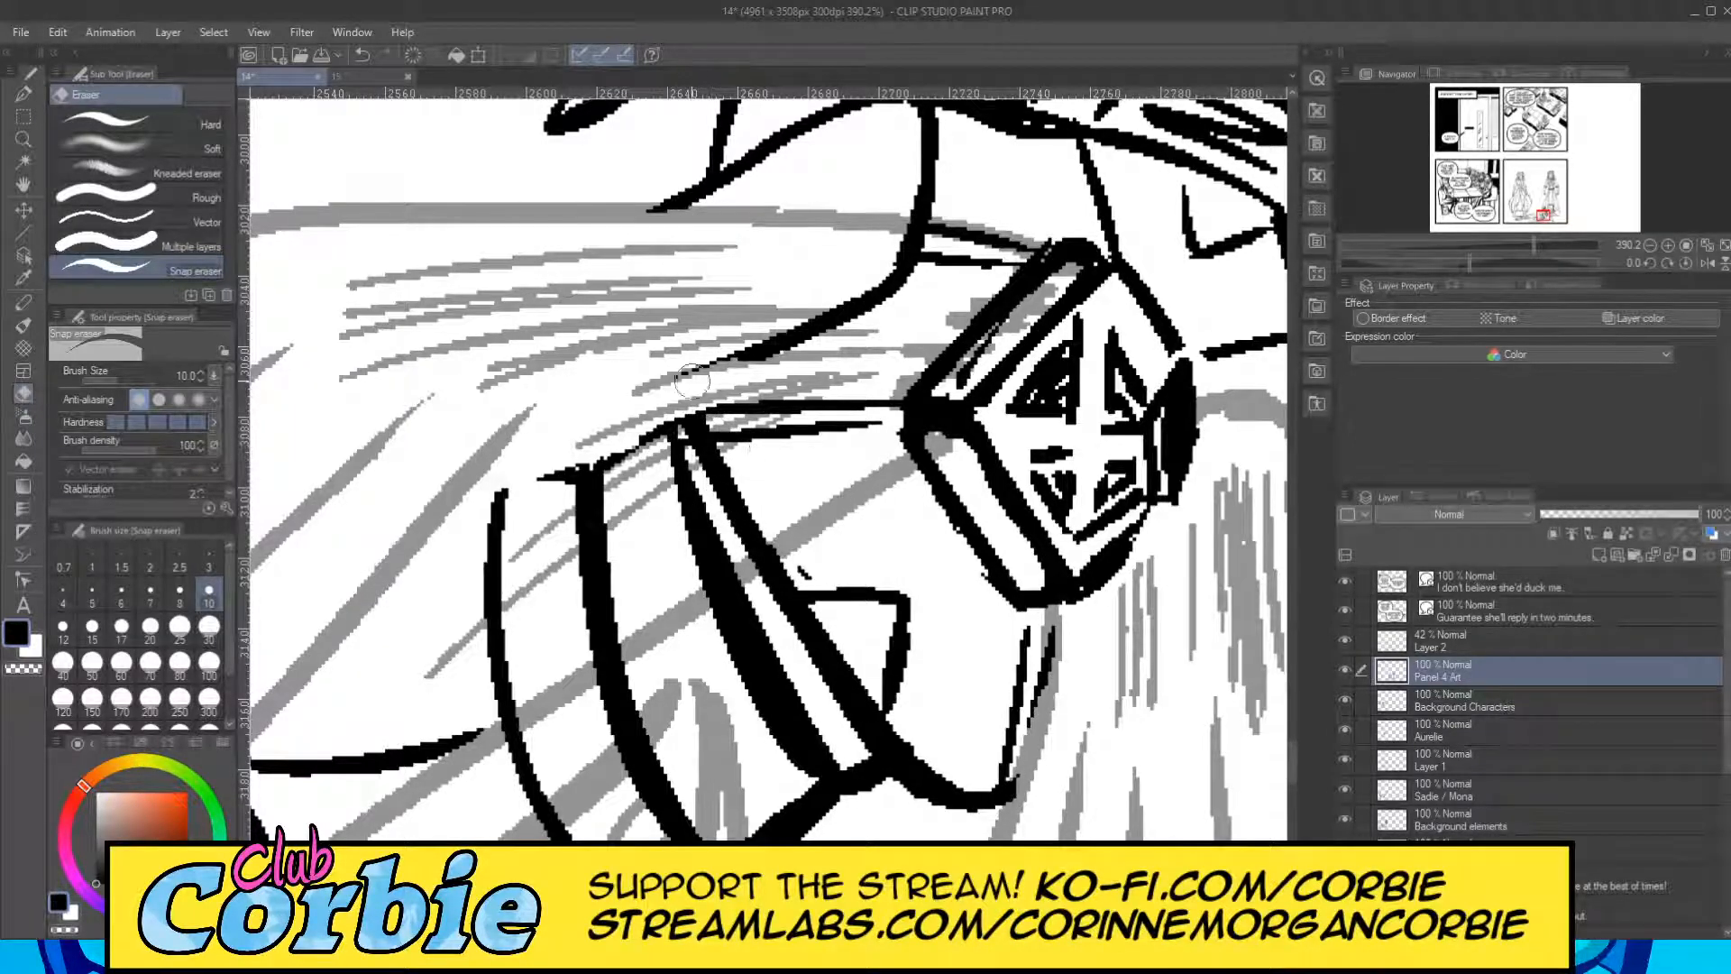
Erase the arm and torso lines crossing the cape's hatching next to the clasp while keeping the clasp's outline.
mouse_move(992, 315)
left_mouse_down()
mouse_move(963, 261)
mouse_move(898, 240)
mouse_move(1050, 253)
mouse_move(913, 239)
mouse_move(1013, 262)
mouse_move(826, 312)
mouse_move(715, 370)
mouse_move(888, 301)
mouse_move(526, 468)
mouse_move(905, 390)
mouse_move(769, 396)
mouse_move(998, 360)
left_mouse_up()
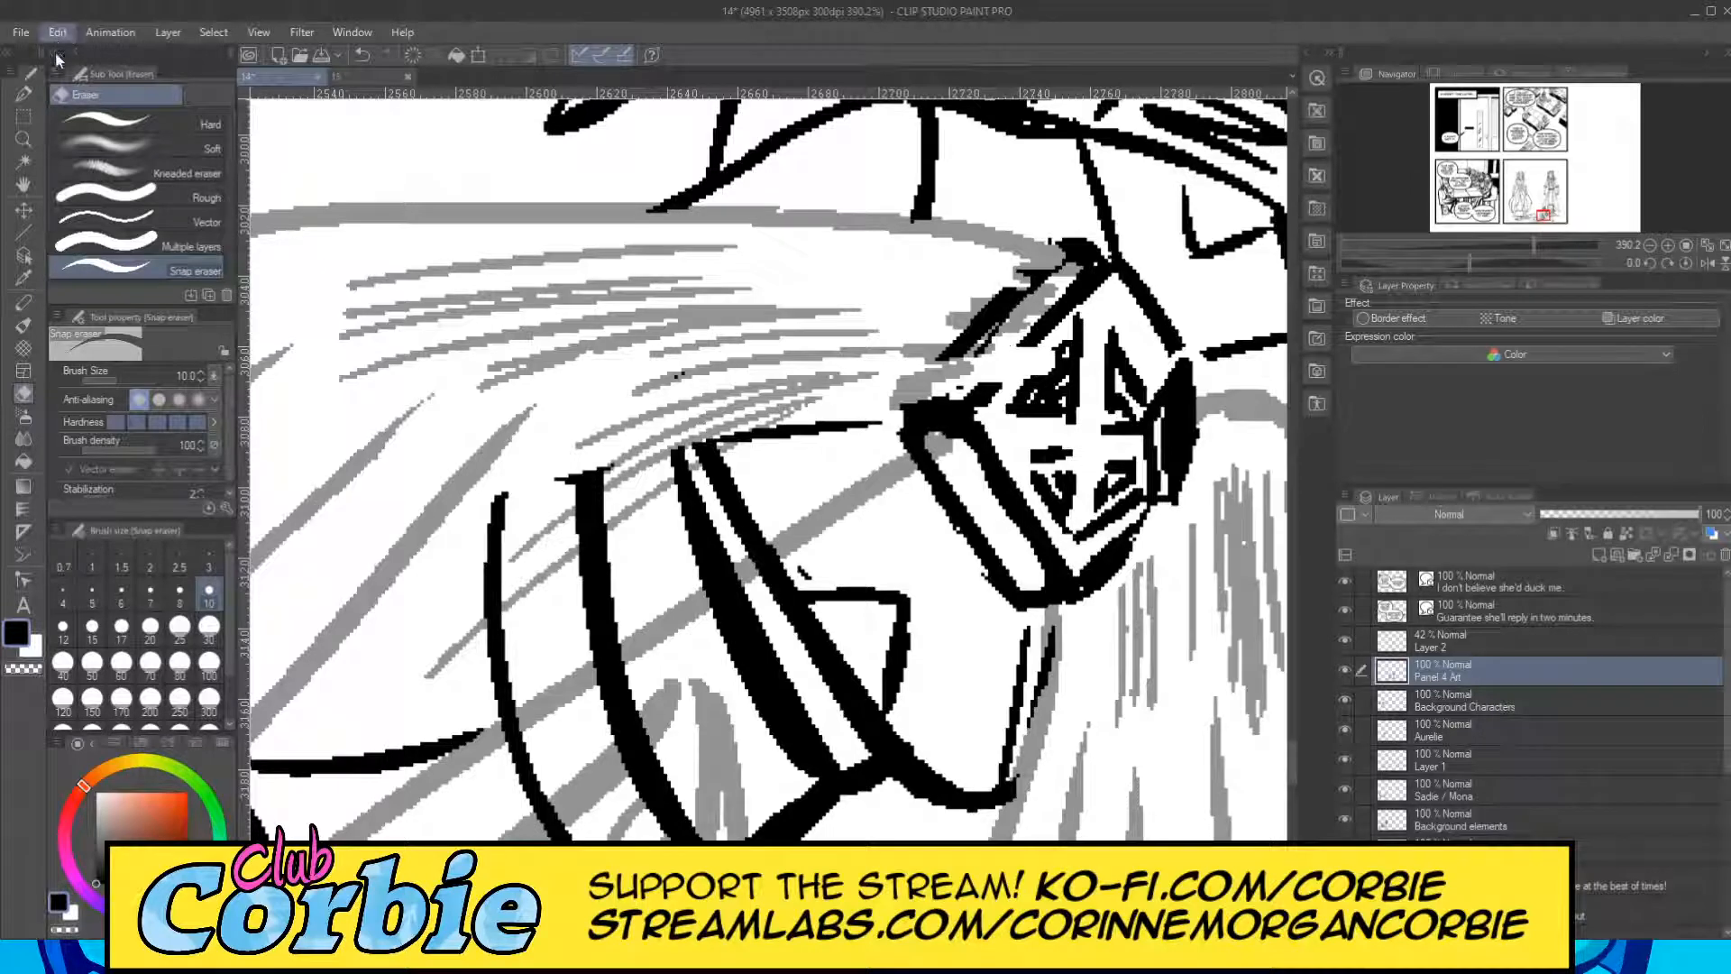
key("ctrl+z")
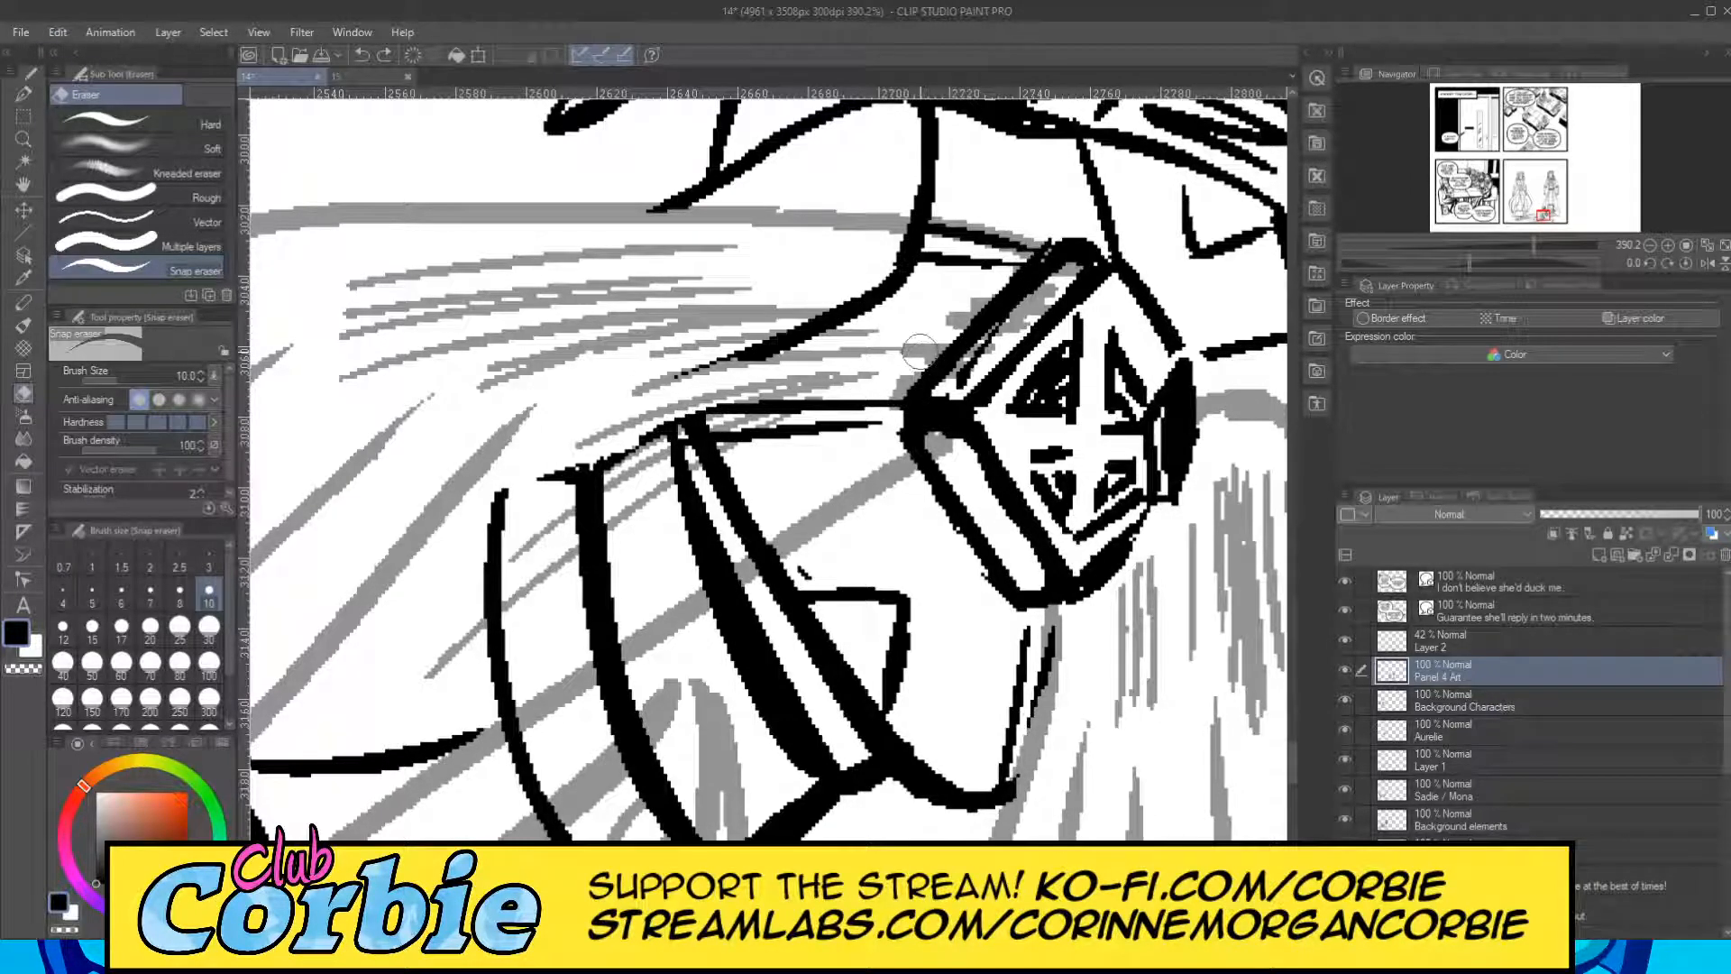
mouse_move(983, 307)
left_mouse_down()
mouse_move(1017, 284)
mouse_move(993, 291)
mouse_move(1010, 266)
mouse_move(895, 250)
mouse_move(982, 245)
left_mouse_up()
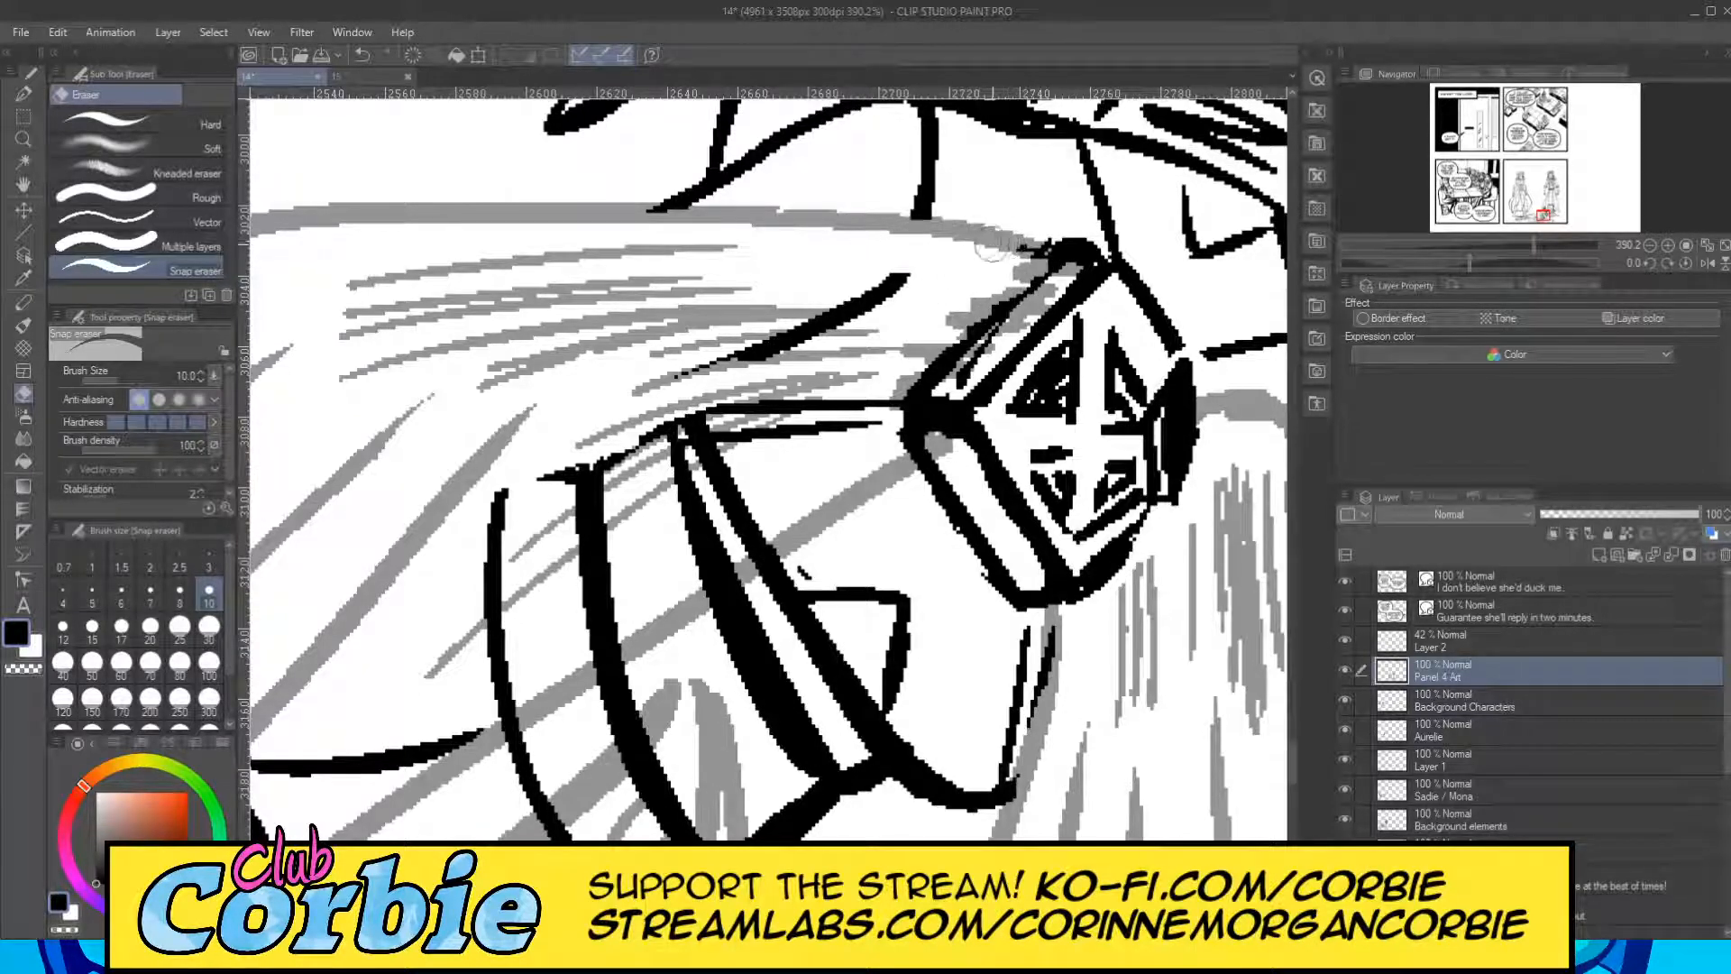
mouse_move(873, 307)
left_mouse_down()
mouse_move(850, 287)
mouse_move(870, 278)
left_mouse_up()
left_click_drag(645, 442, 839, 410)
mouse_move(881, 345)
left_mouse_down()
mouse_move(801, 435)
mouse_move(884, 375)
mouse_move(863, 422)
left_mouse_up()
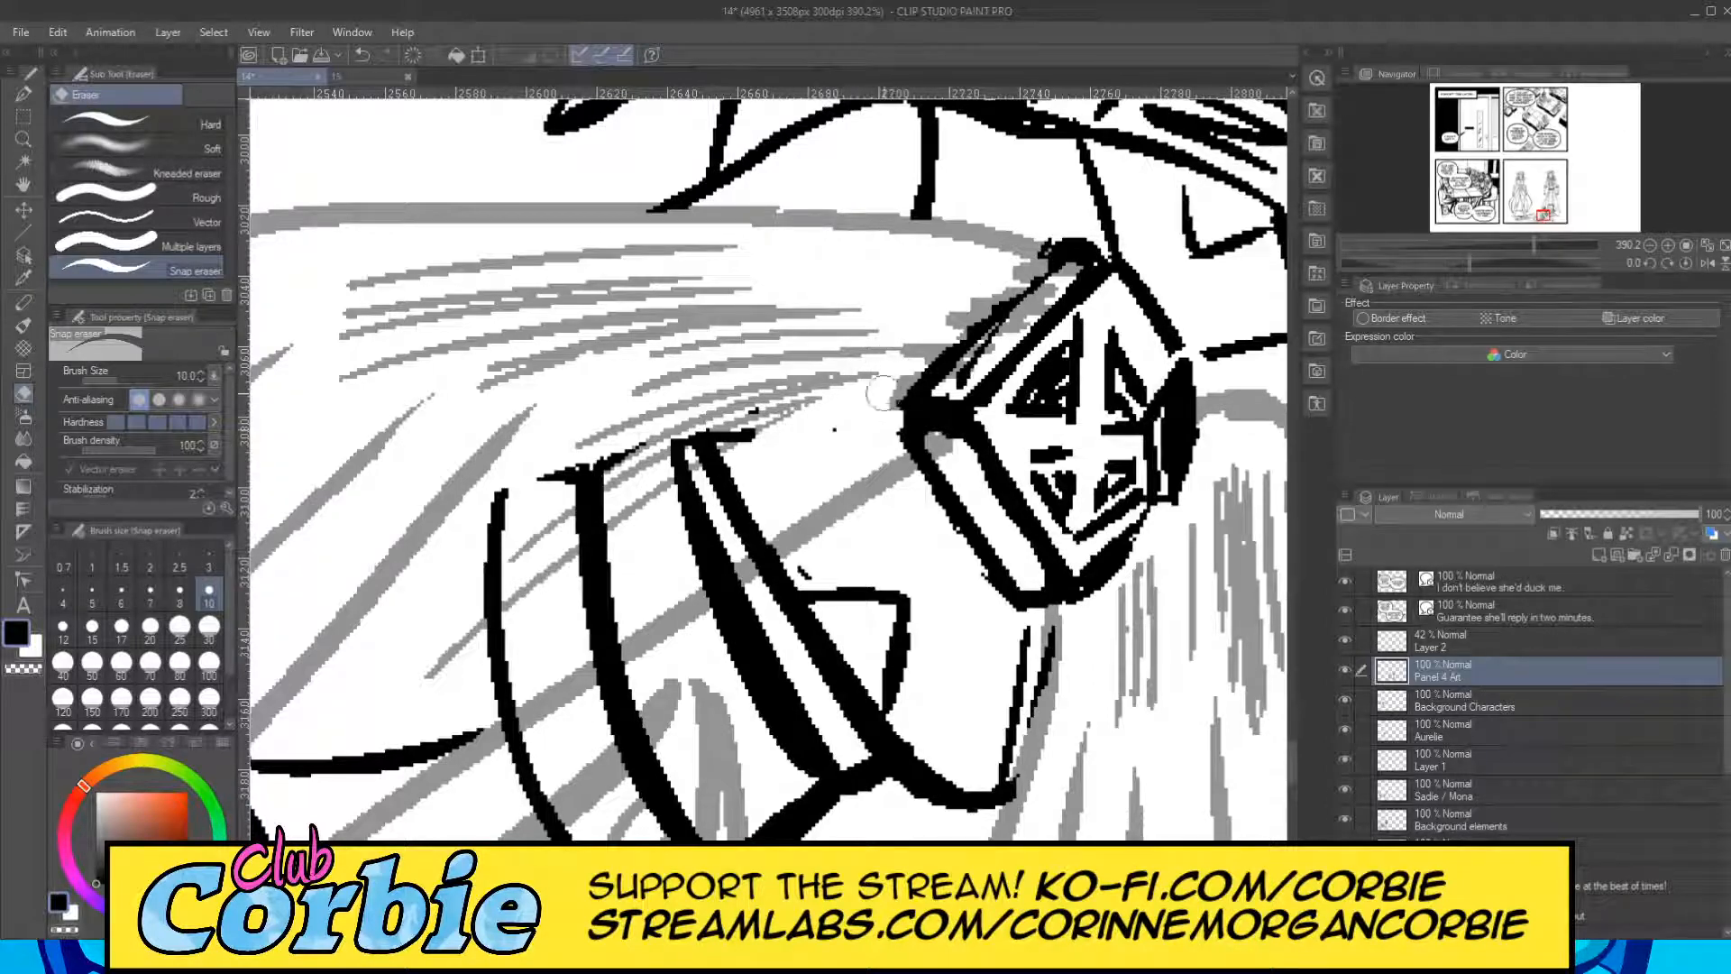
Erase the torso band lines and leftover specks above the lower edge of the cape's large left part.
mouse_move(876, 410)
left_mouse_down()
mouse_move(795, 415)
mouse_move(387, 534)
mouse_move(397, 553)
mouse_move(625, 540)
mouse_move(456, 600)
mouse_move(494, 584)
mouse_move(408, 647)
mouse_move(612, 600)
left_mouse_up()
left_click_drag(487, 671, 620, 634)
left_click_drag(476, 705, 507, 696)
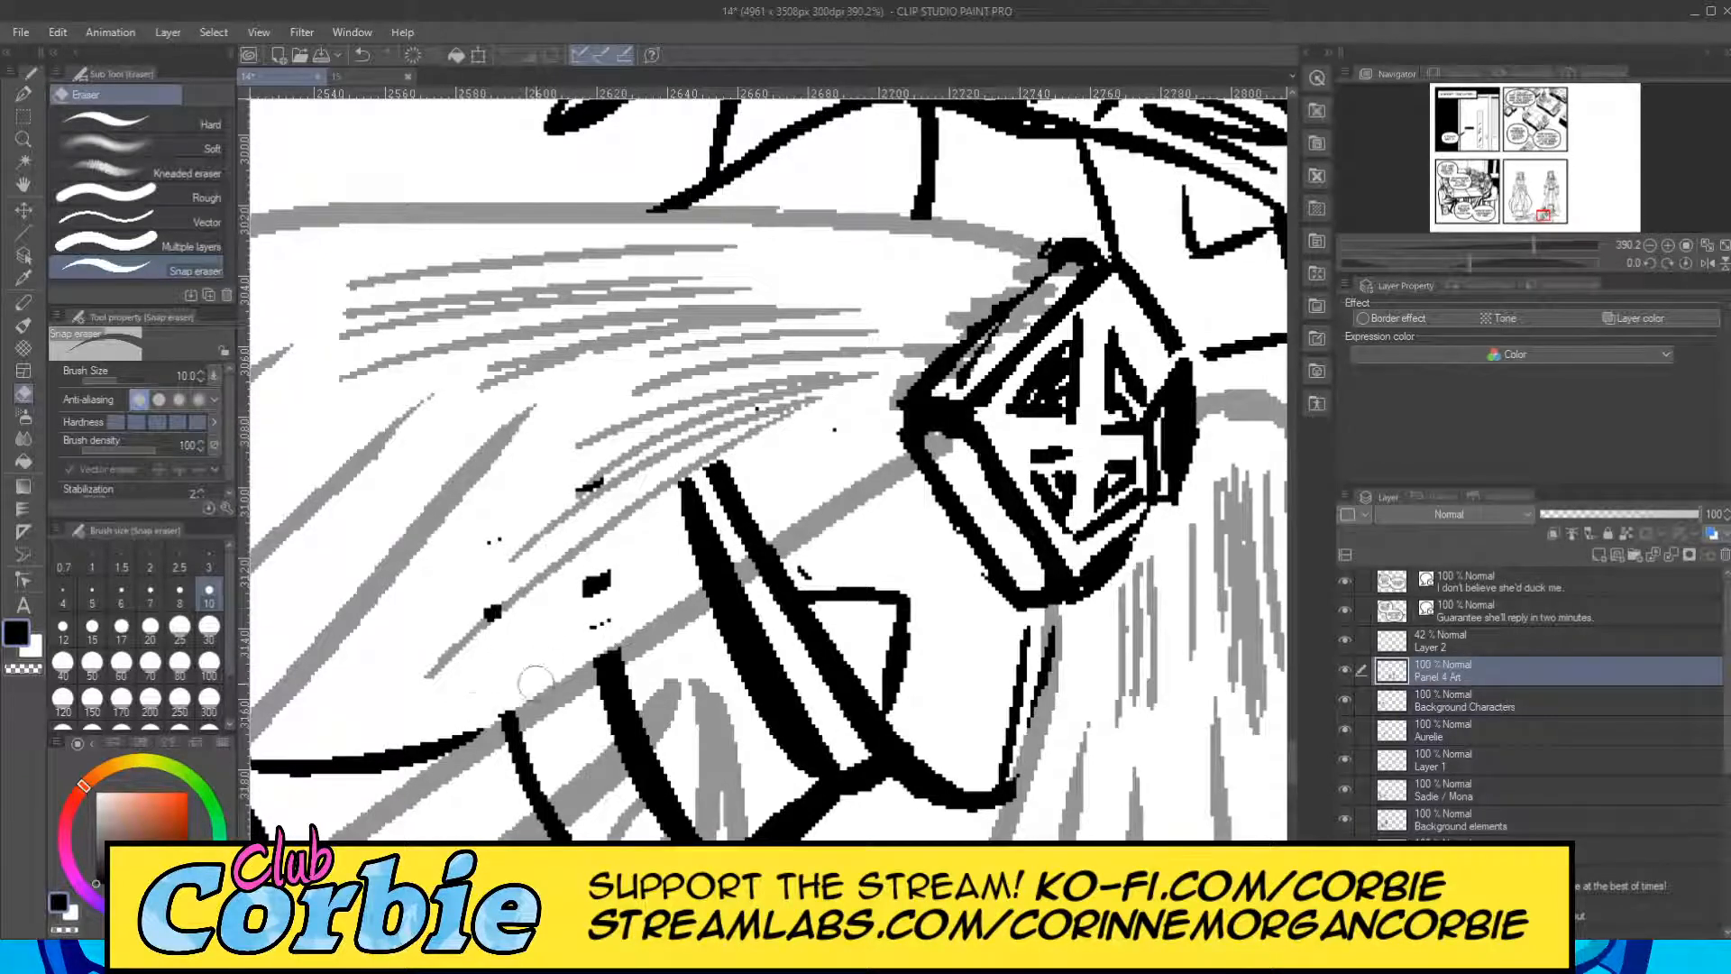
mouse_move(561, 635)
left_mouse_down()
mouse_move(594, 551)
mouse_move(673, 446)
left_mouse_up()
mouse_move(598, 556)
left_mouse_down()
mouse_move(773, 506)
mouse_move(722, 550)
mouse_move(723, 497)
left_mouse_up()
left_click_drag(809, 429, 769, 458)
Erase the thigh outlines and strap lines beneath the cape's long diagonal folds with the snap eraser.
left_click(24, 138)
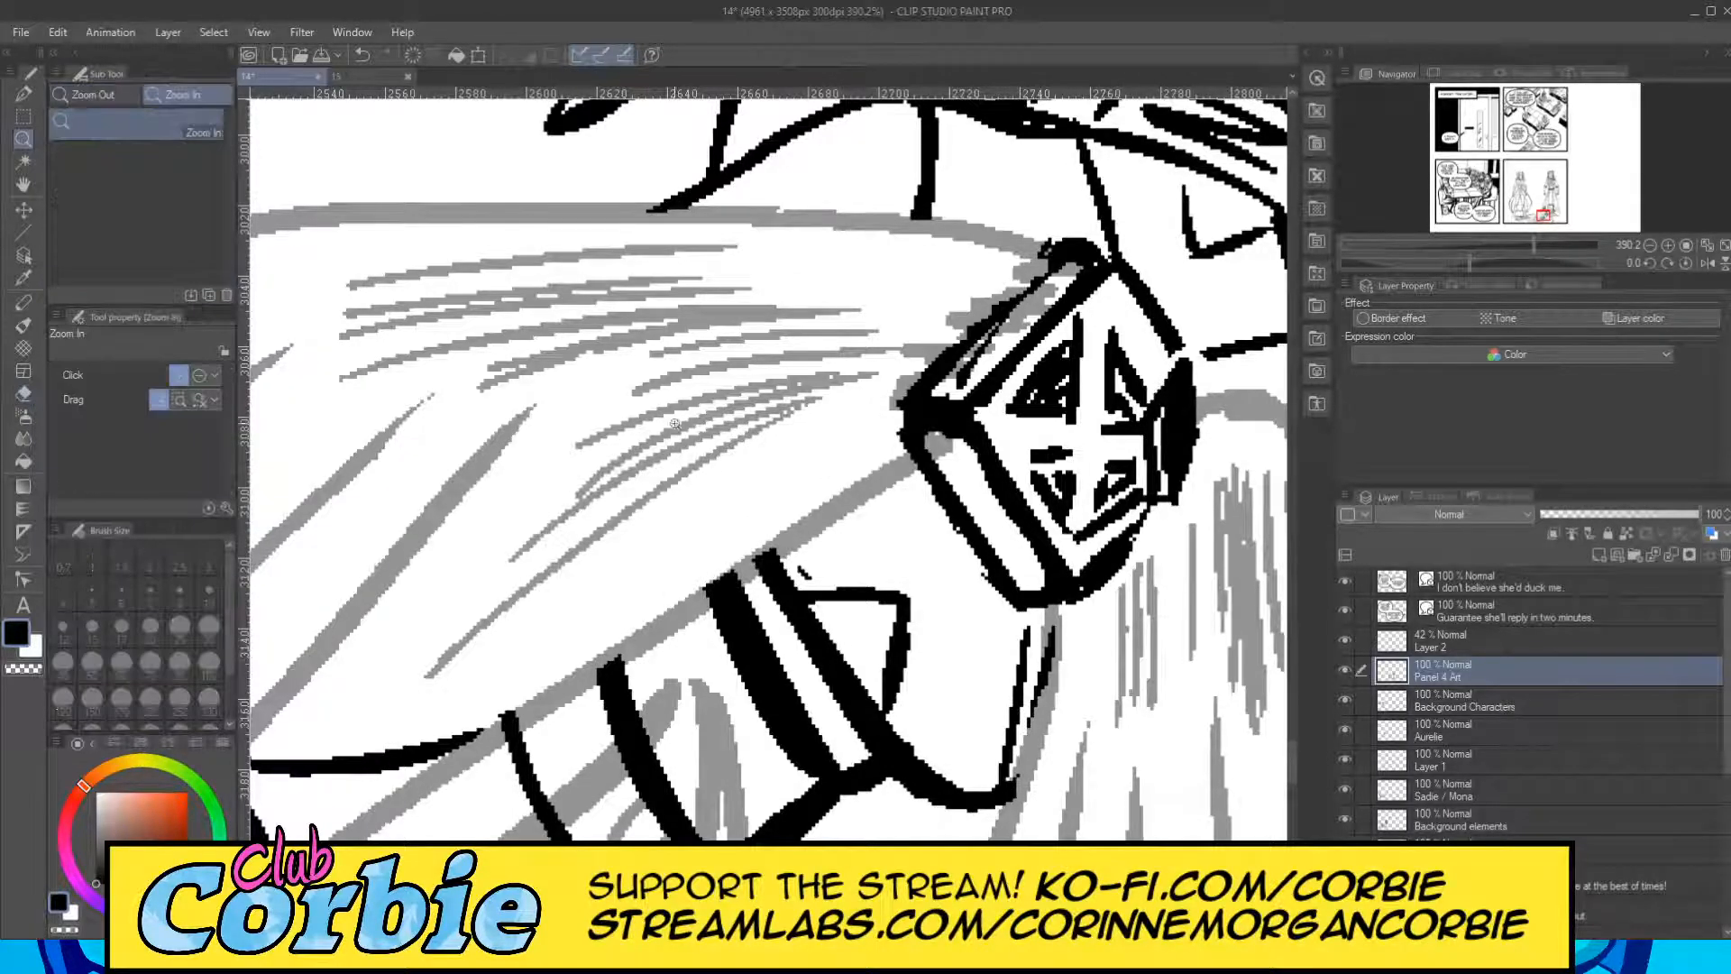
left_click_drag(675, 427, 604, 499)
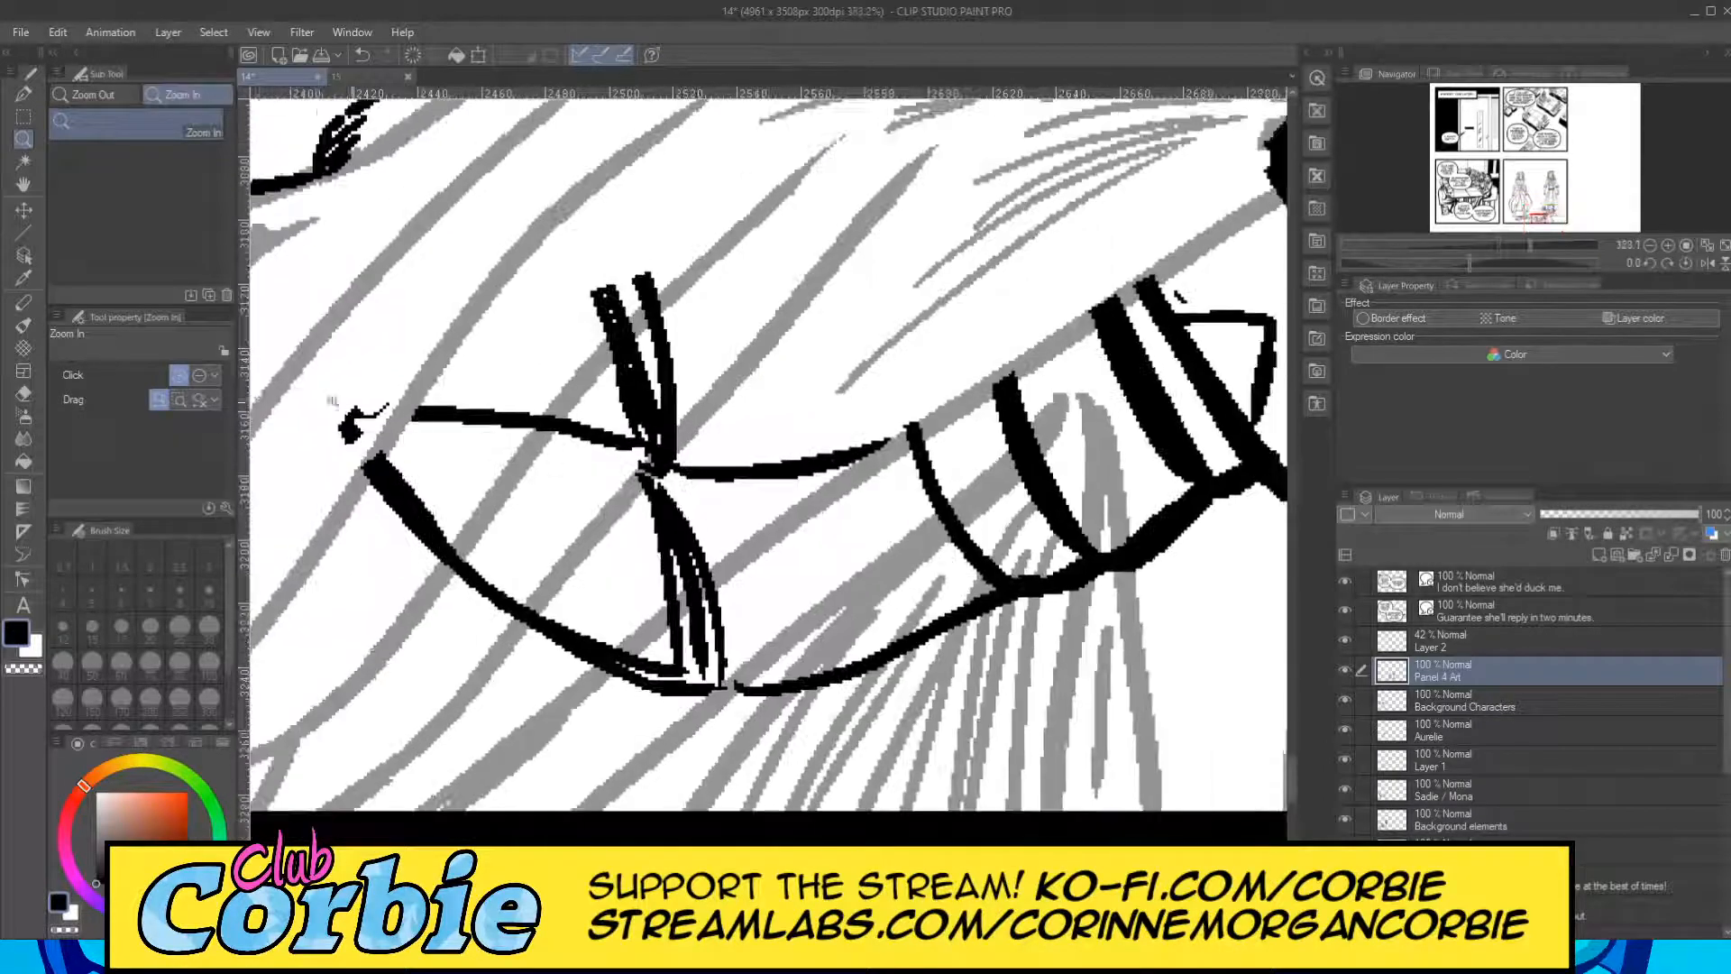
left_click(23, 394)
mouse_move(441, 537)
left_mouse_down()
mouse_move(446, 559)
mouse_move(464, 403)
mouse_move(374, 469)
mouse_move(350, 435)
mouse_move(492, 419)
left_mouse_up()
mouse_move(378, 506)
left_mouse_down()
mouse_move(433, 622)
mouse_move(502, 669)
mouse_move(534, 620)
left_mouse_up()
mouse_move(599, 444)
left_mouse_down()
mouse_move(537, 402)
mouse_move(643, 287)
mouse_move(572, 416)
mouse_move(663, 330)
mouse_move(631, 397)
mouse_move(658, 451)
mouse_move(570, 657)
mouse_move(607, 619)
left_mouse_up()
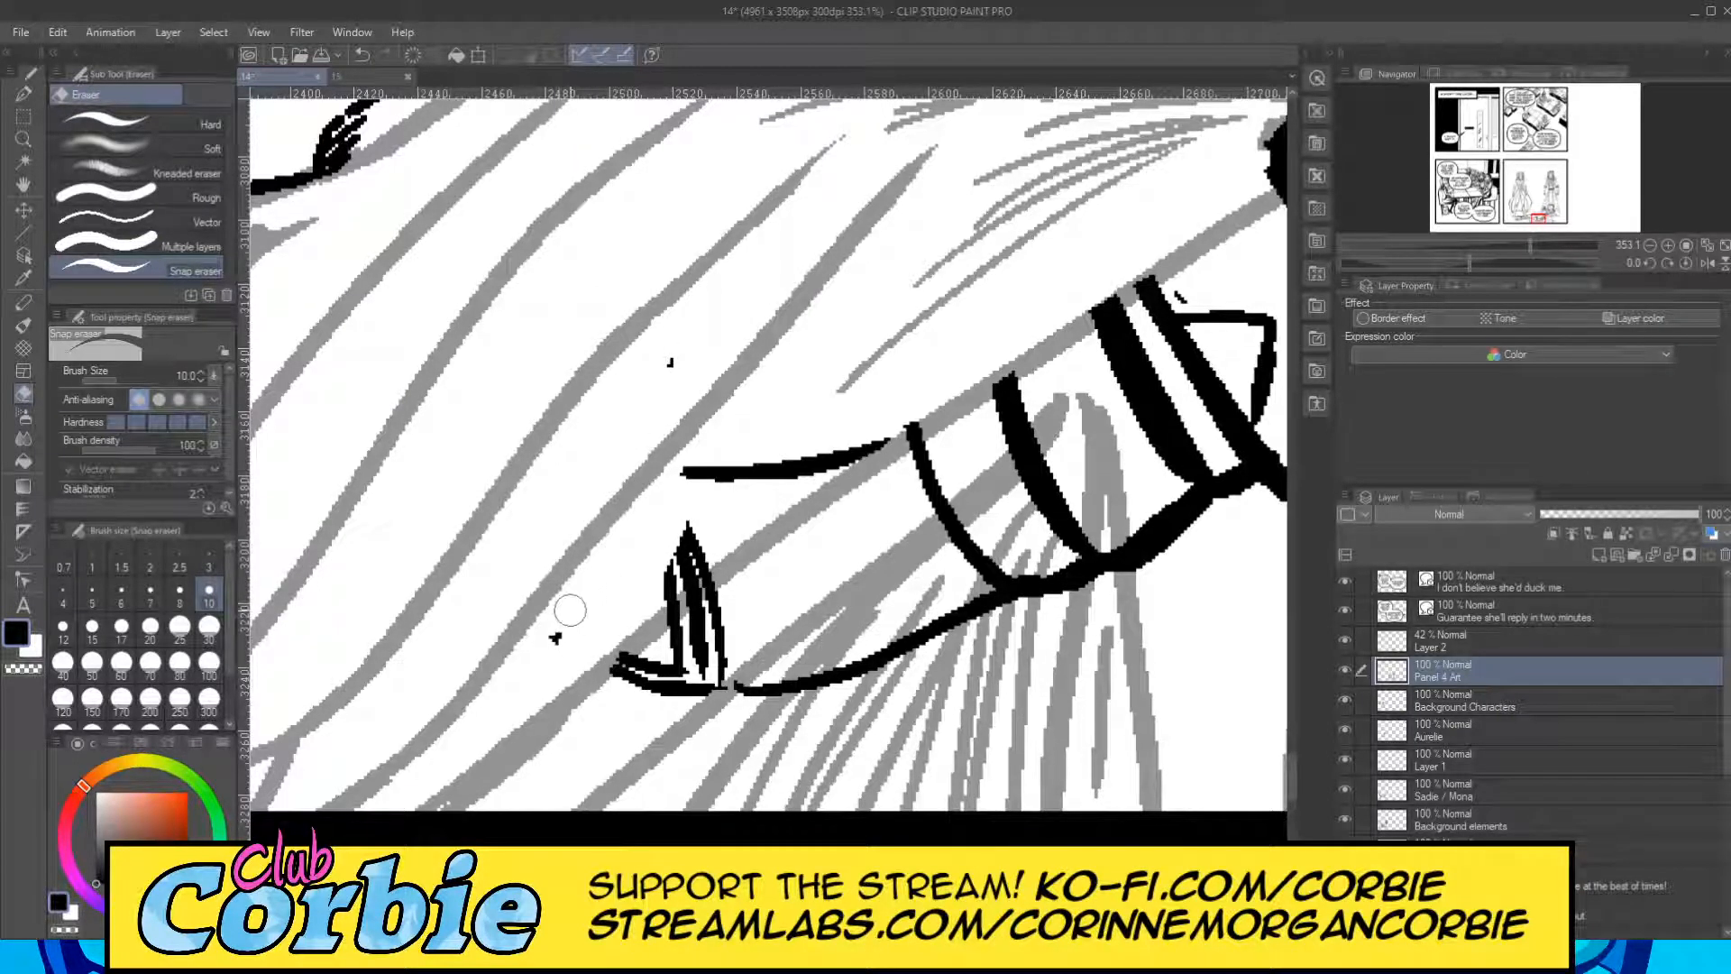
mouse_move(502, 666)
left_mouse_down()
mouse_move(720, 470)
mouse_move(729, 501)
mouse_move(761, 513)
left_mouse_up()
left_click_drag(650, 575, 811, 444)
left_click_drag(694, 514, 801, 430)
mouse_move(753, 512)
left_mouse_down()
mouse_move(897, 414)
mouse_move(905, 426)
left_mouse_up()
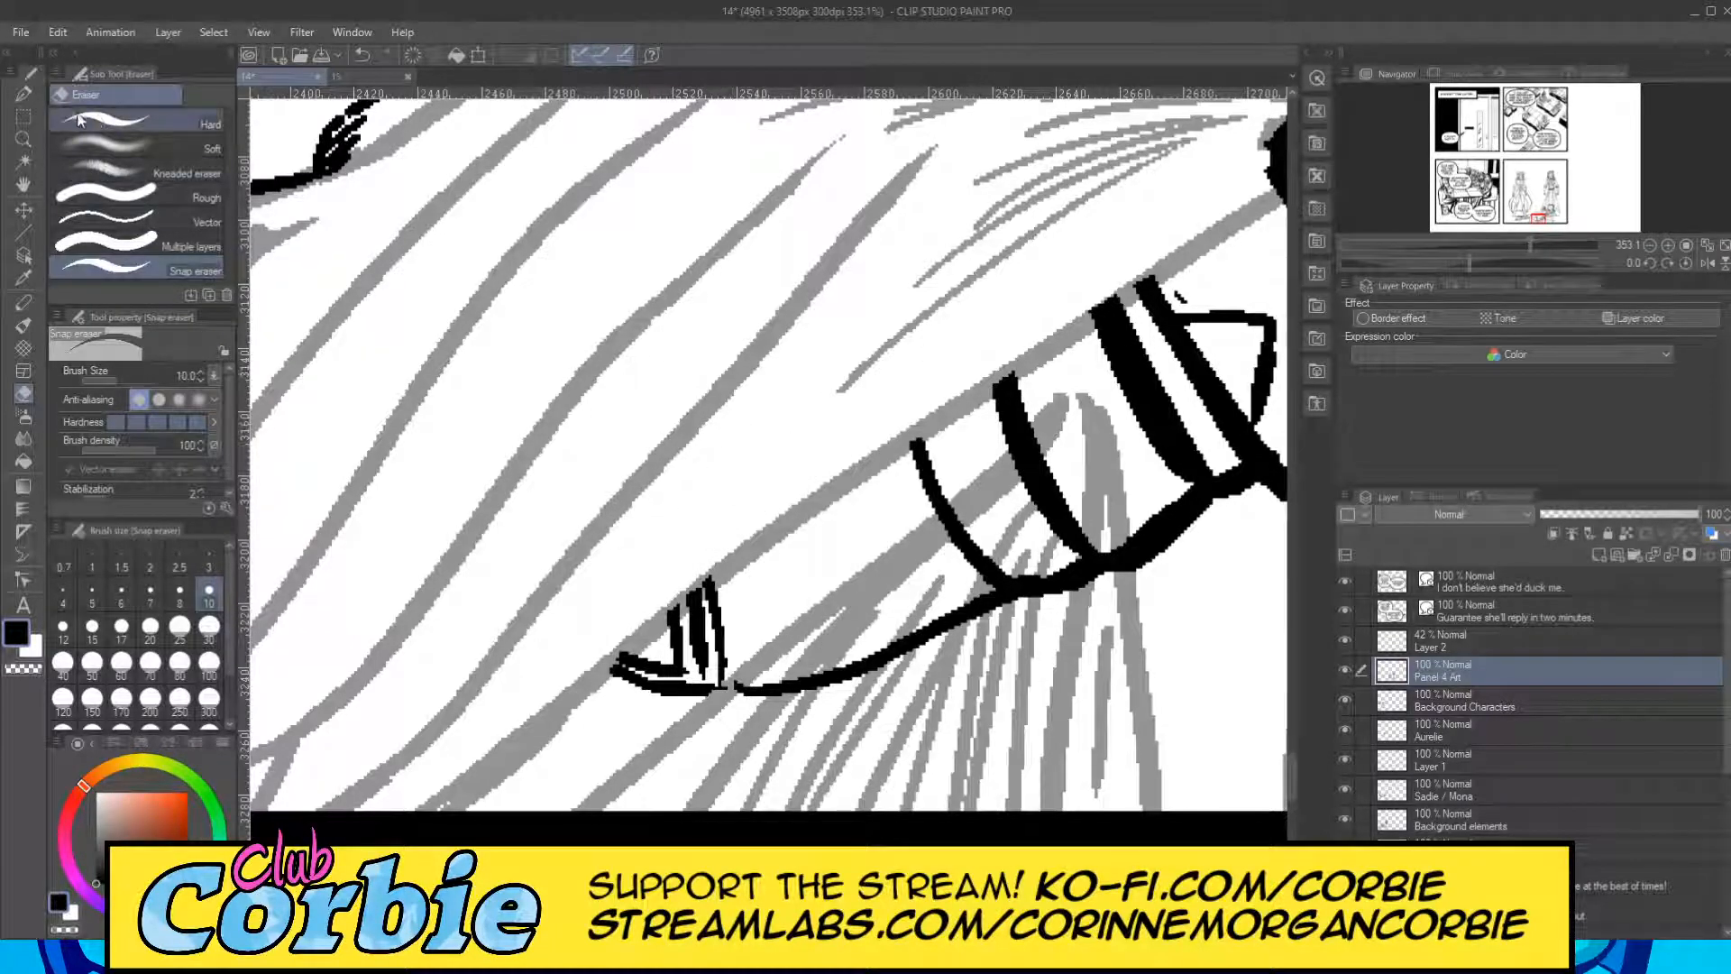
Erase the body's lower contour and band lines beneath the densely hatched lower fold, and check the cape within the panel.
left_click(23, 139)
left_click_drag(548, 446, 617, 474)
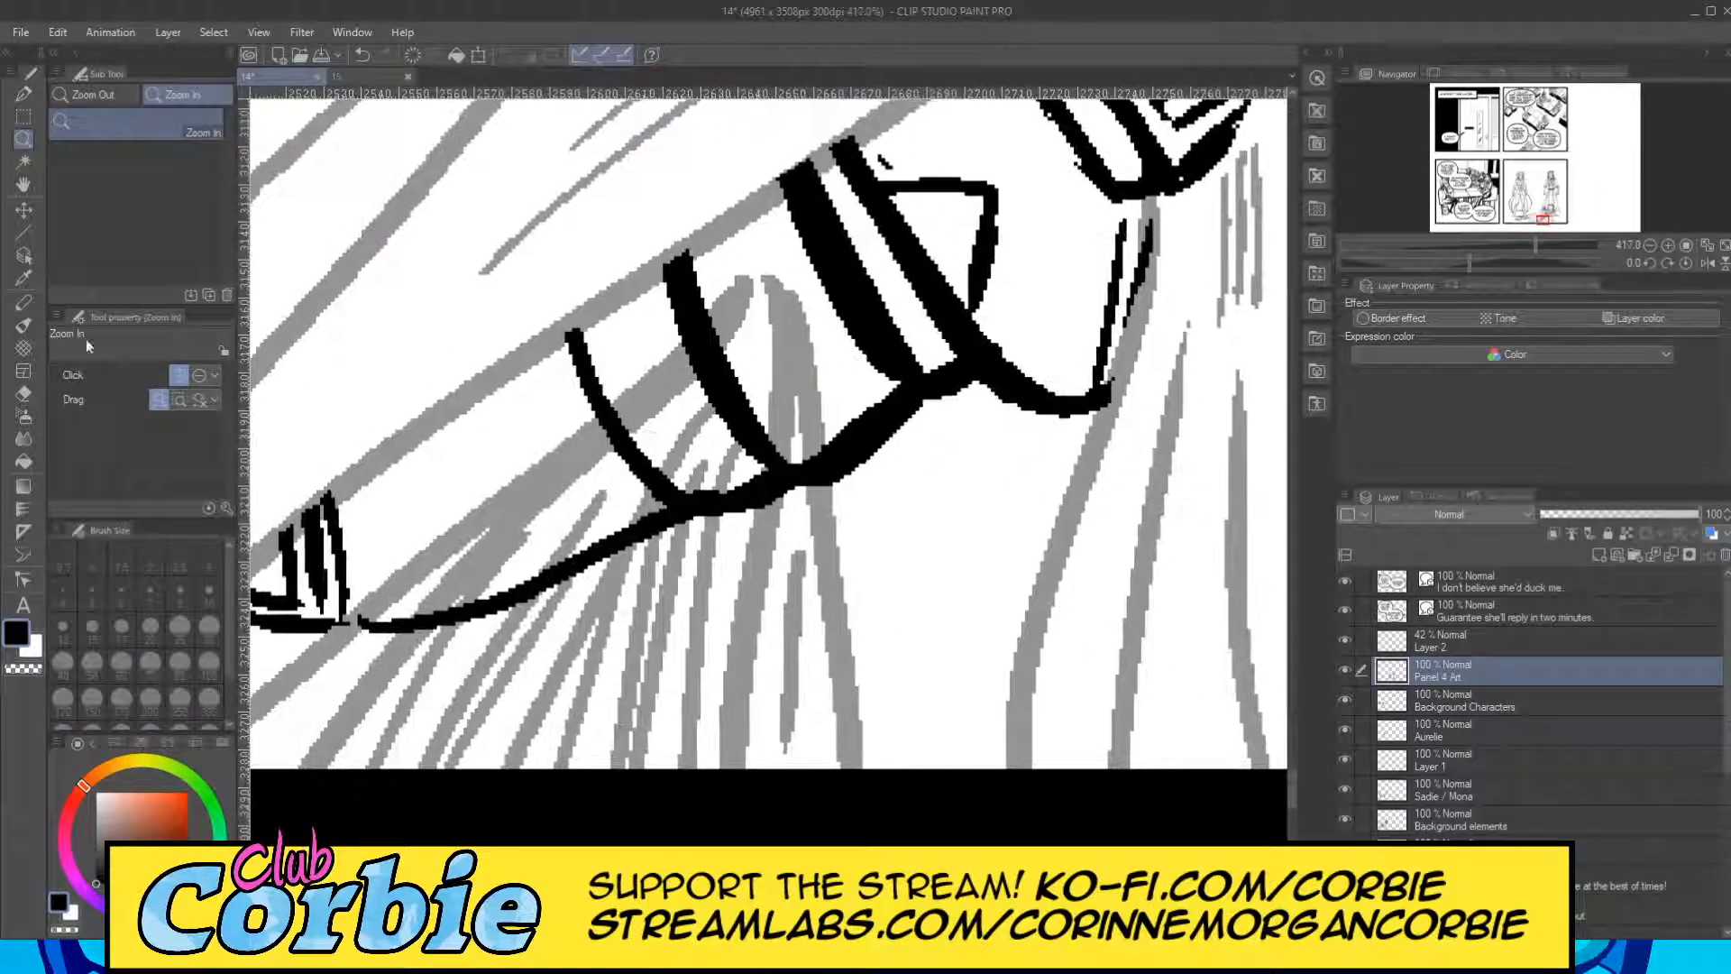
left_click(23, 393)
mouse_move(387, 624)
left_mouse_down()
mouse_move(363, 631)
mouse_move(613, 541)
mouse_move(712, 478)
mouse_move(739, 401)
mouse_move(741, 437)
mouse_move(801, 445)
left_mouse_up()
mouse_move(760, 342)
left_mouse_down()
mouse_move(629, 478)
mouse_move(704, 356)
mouse_move(586, 469)
left_mouse_up()
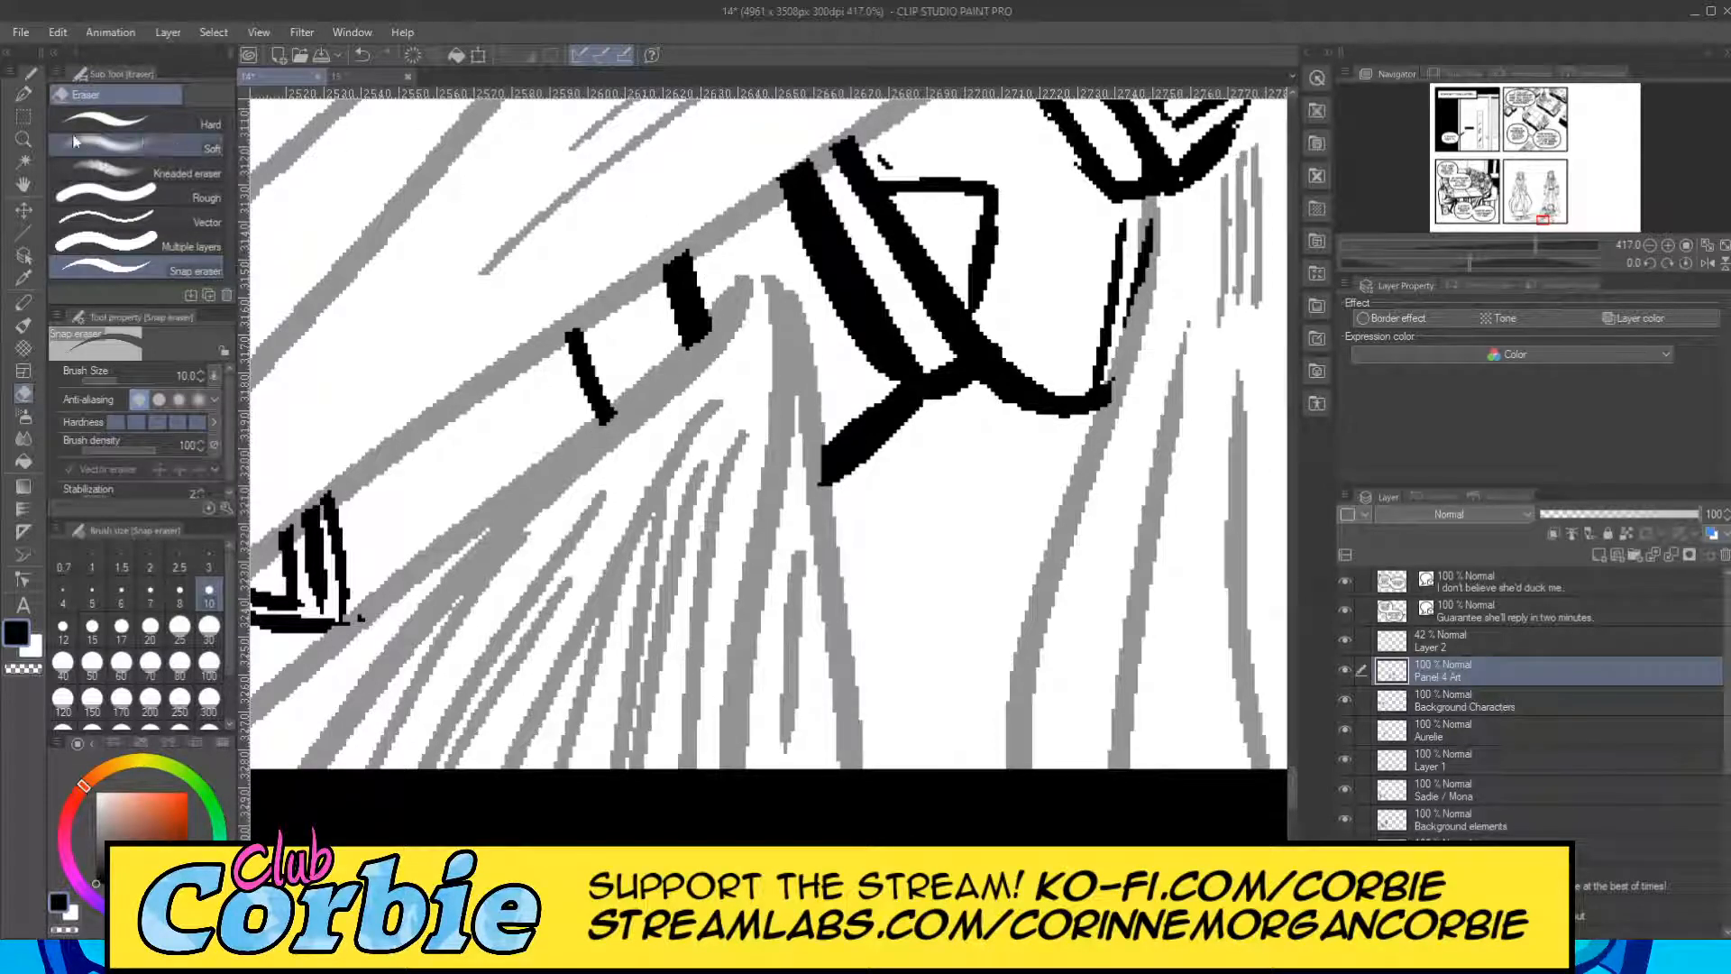
left_click(25, 141)
left_click_drag(714, 436, 622, 511)
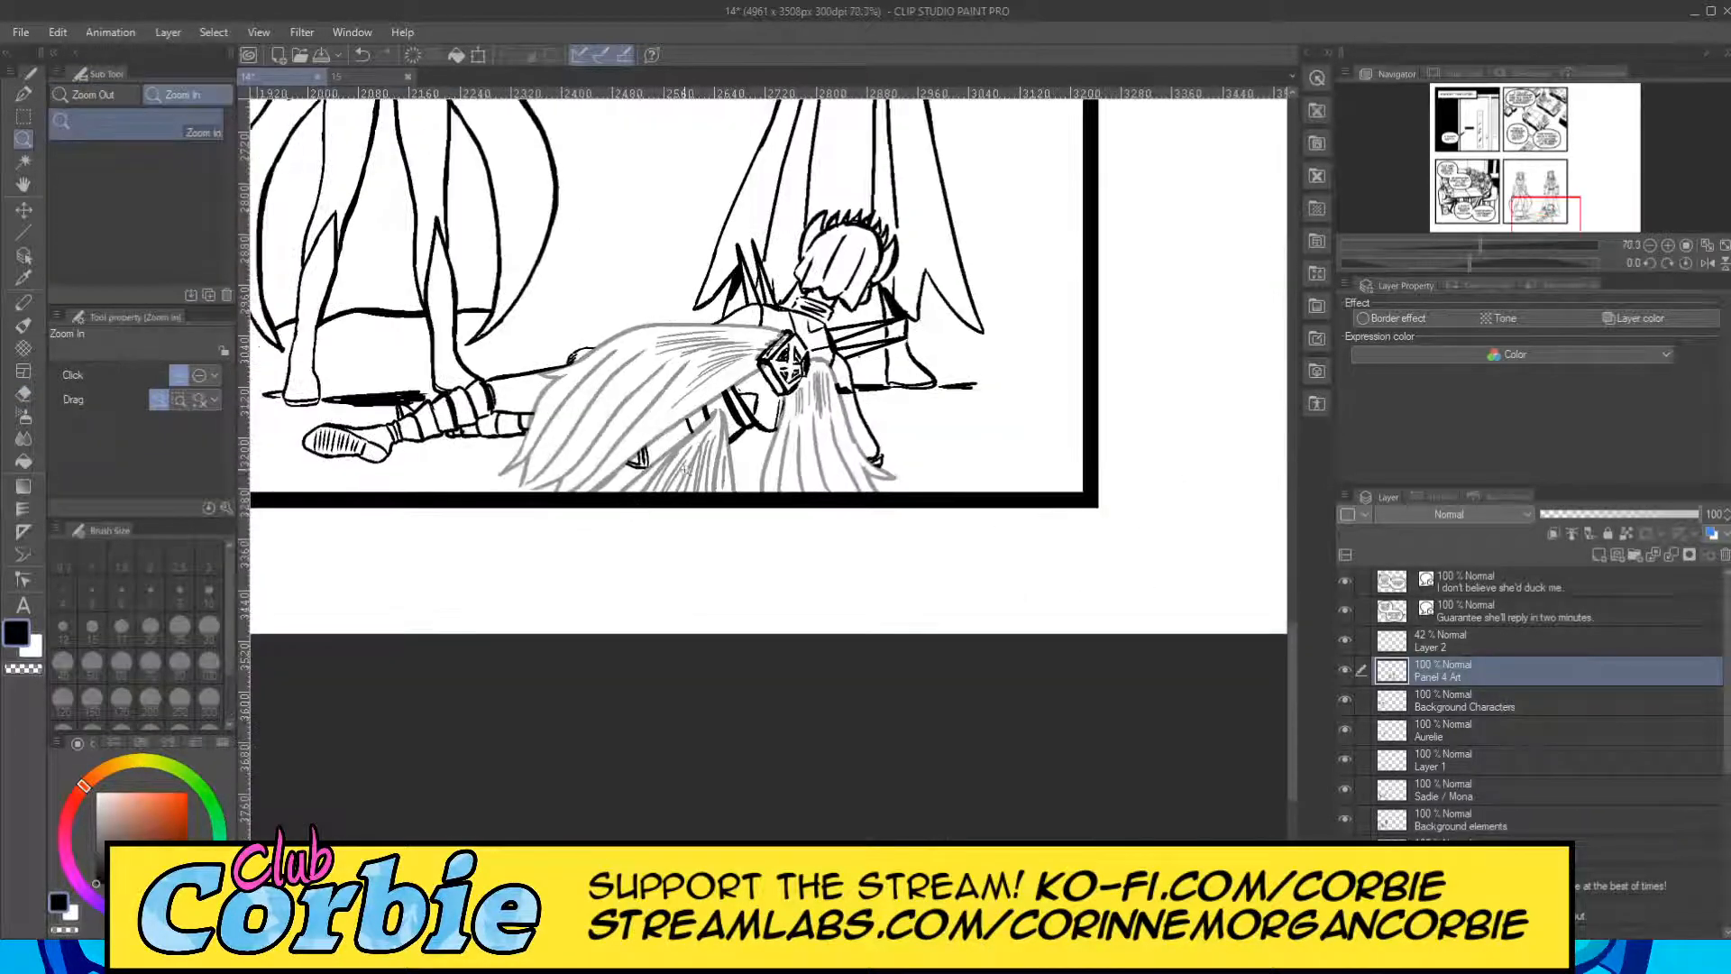
left_click_drag(651, 444, 476, 395)
left_click_drag(580, 362, 659, 408)
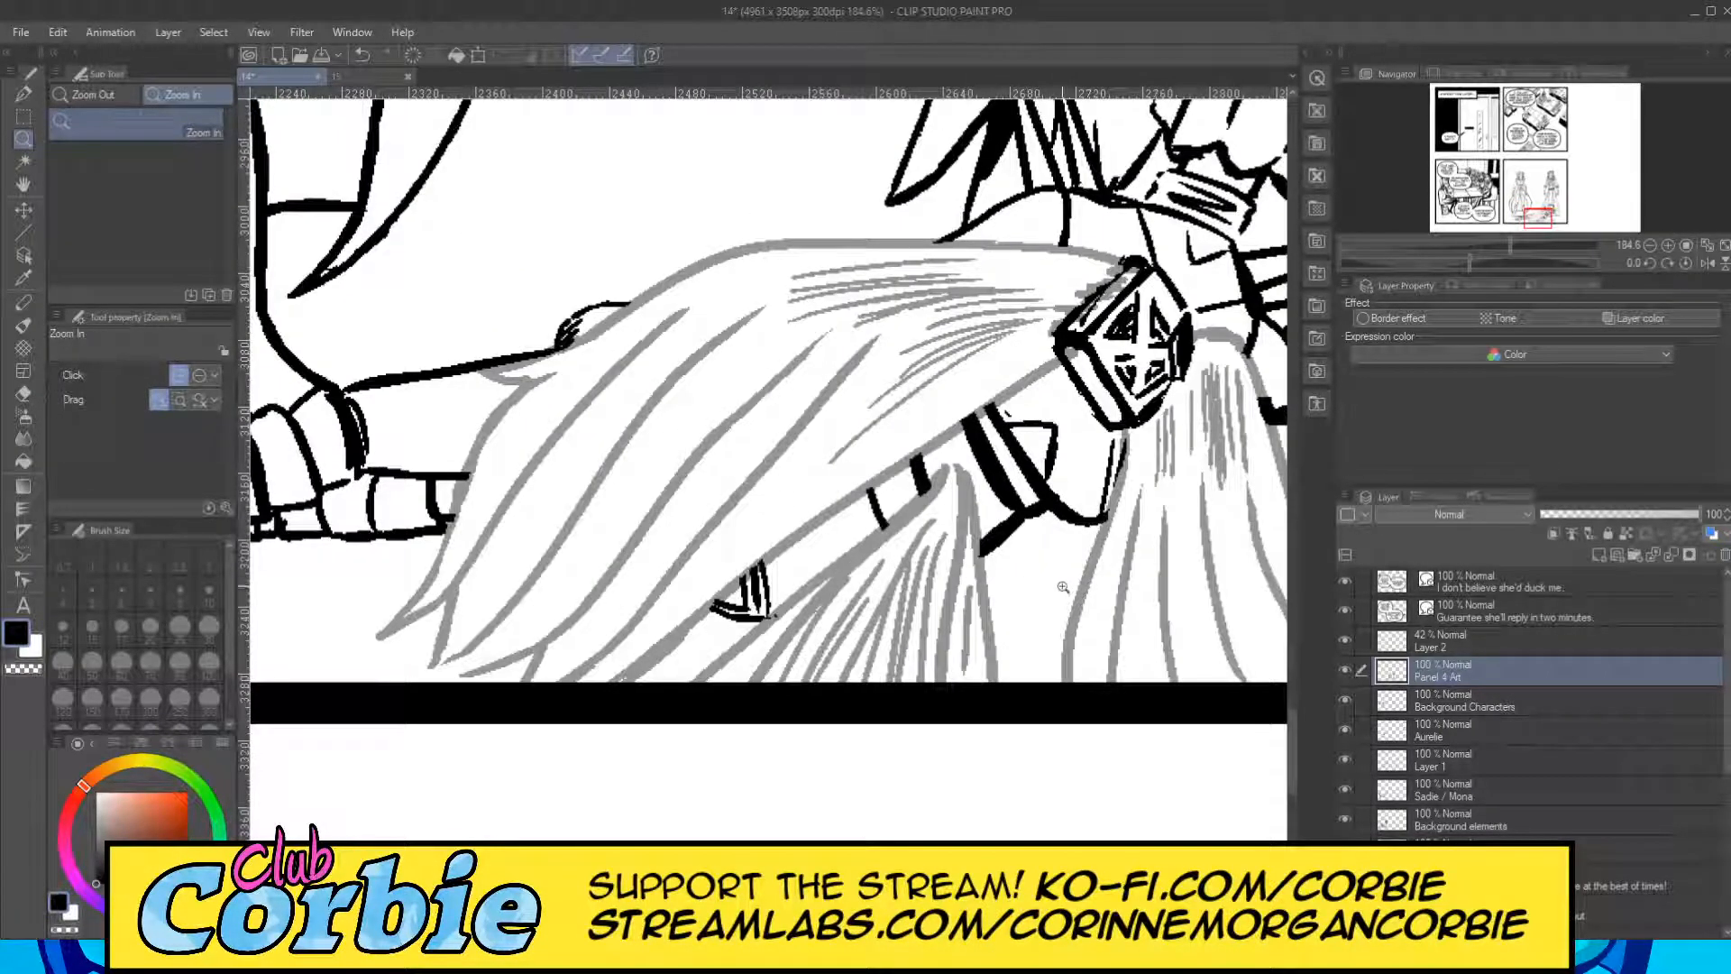
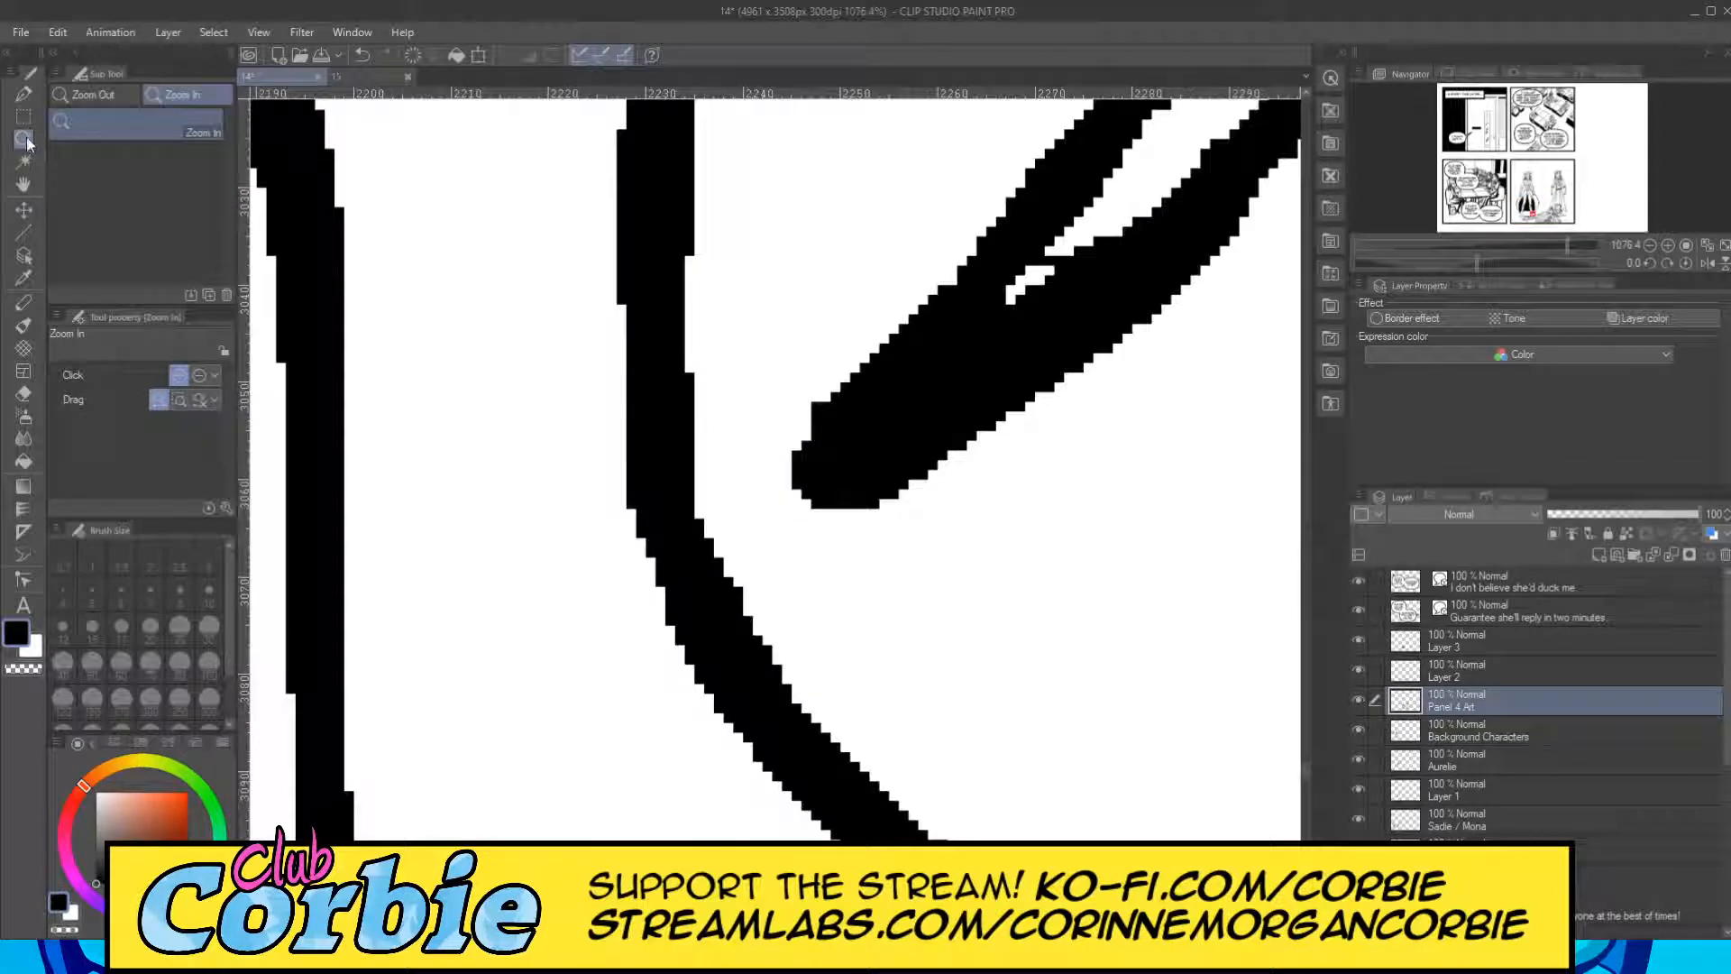
Extend the pointed lower tip of the left standing figure's cape beside the leg with the G-pen on Panel 4 Art.
left_click(26, 114)
left_click(24, 95)
mouse_move(816, 459)
left_mouse_down()
mouse_move(761, 541)
mouse_move(945, 408)
left_mouse_up()
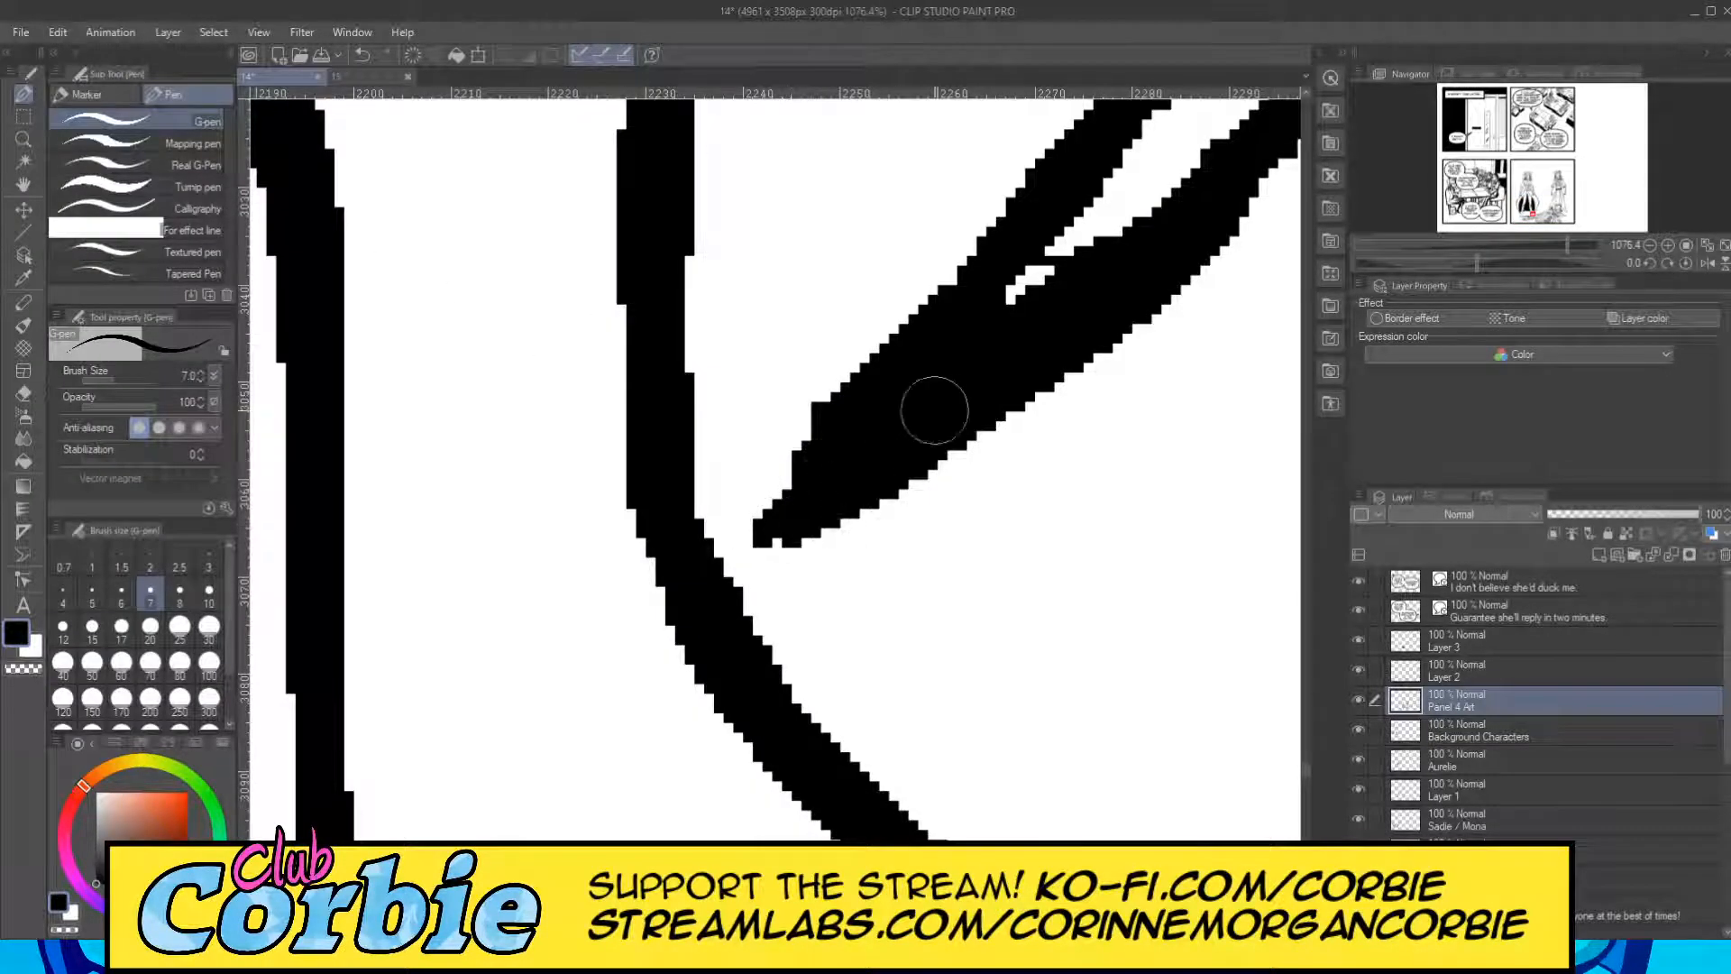
left_click(25, 140)
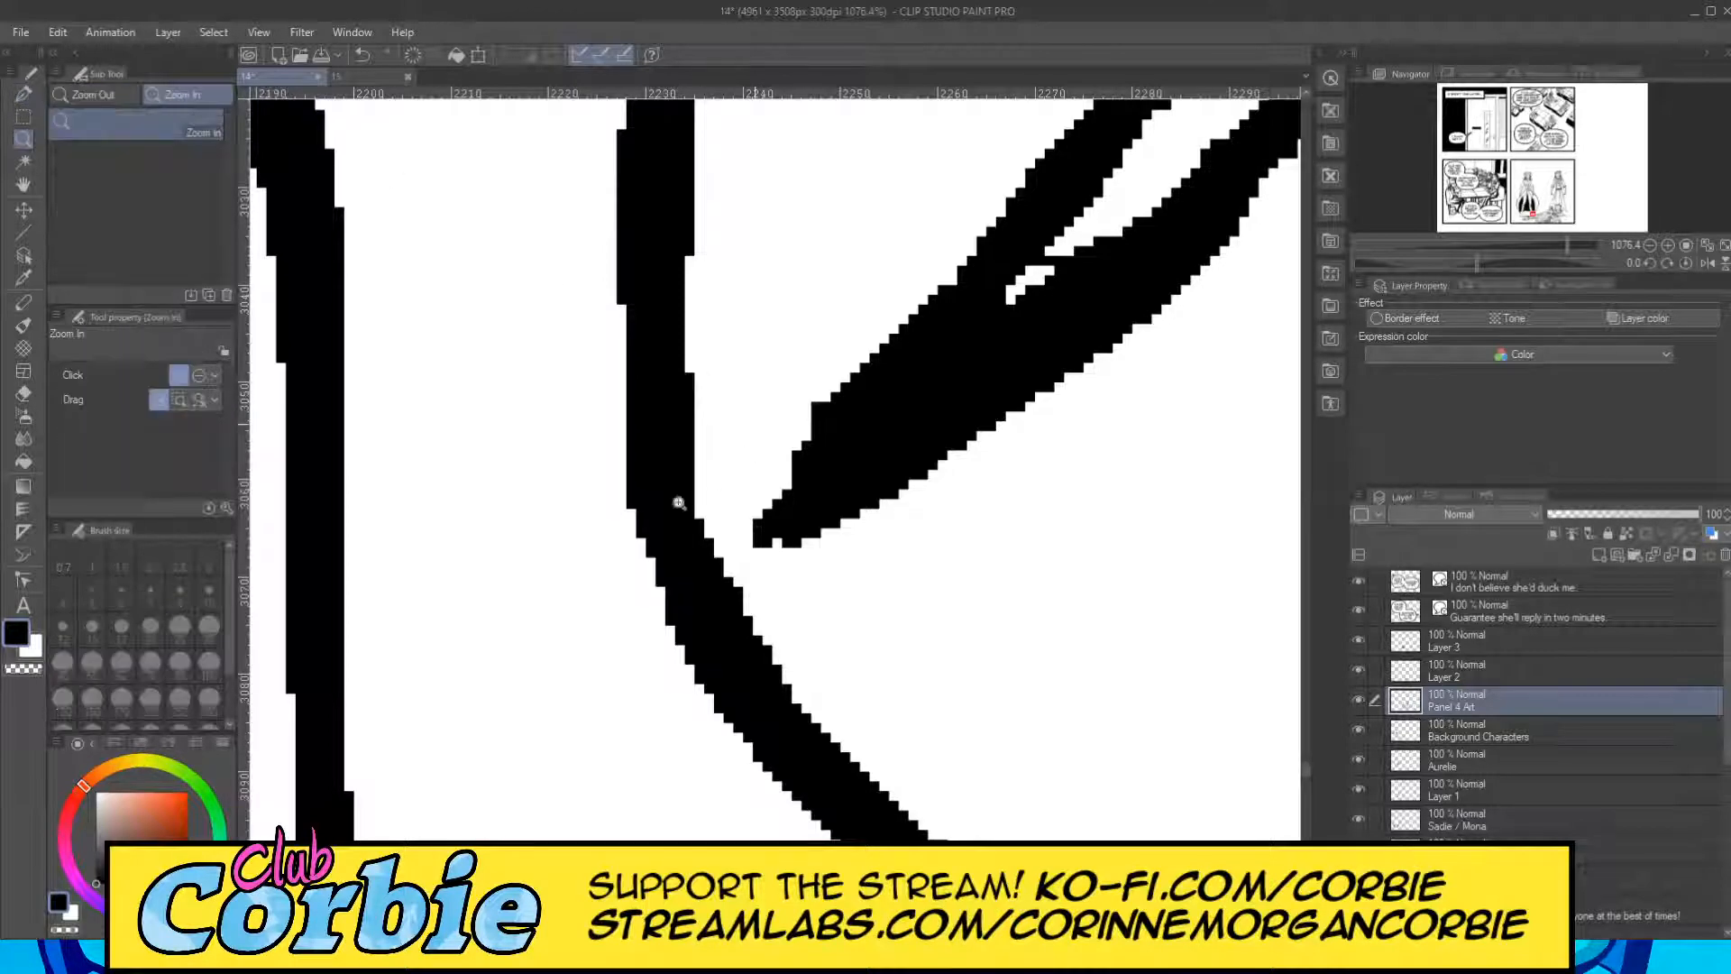
scroll(609, 530, "down", 10)
scroll(526, 252, "down", 3)
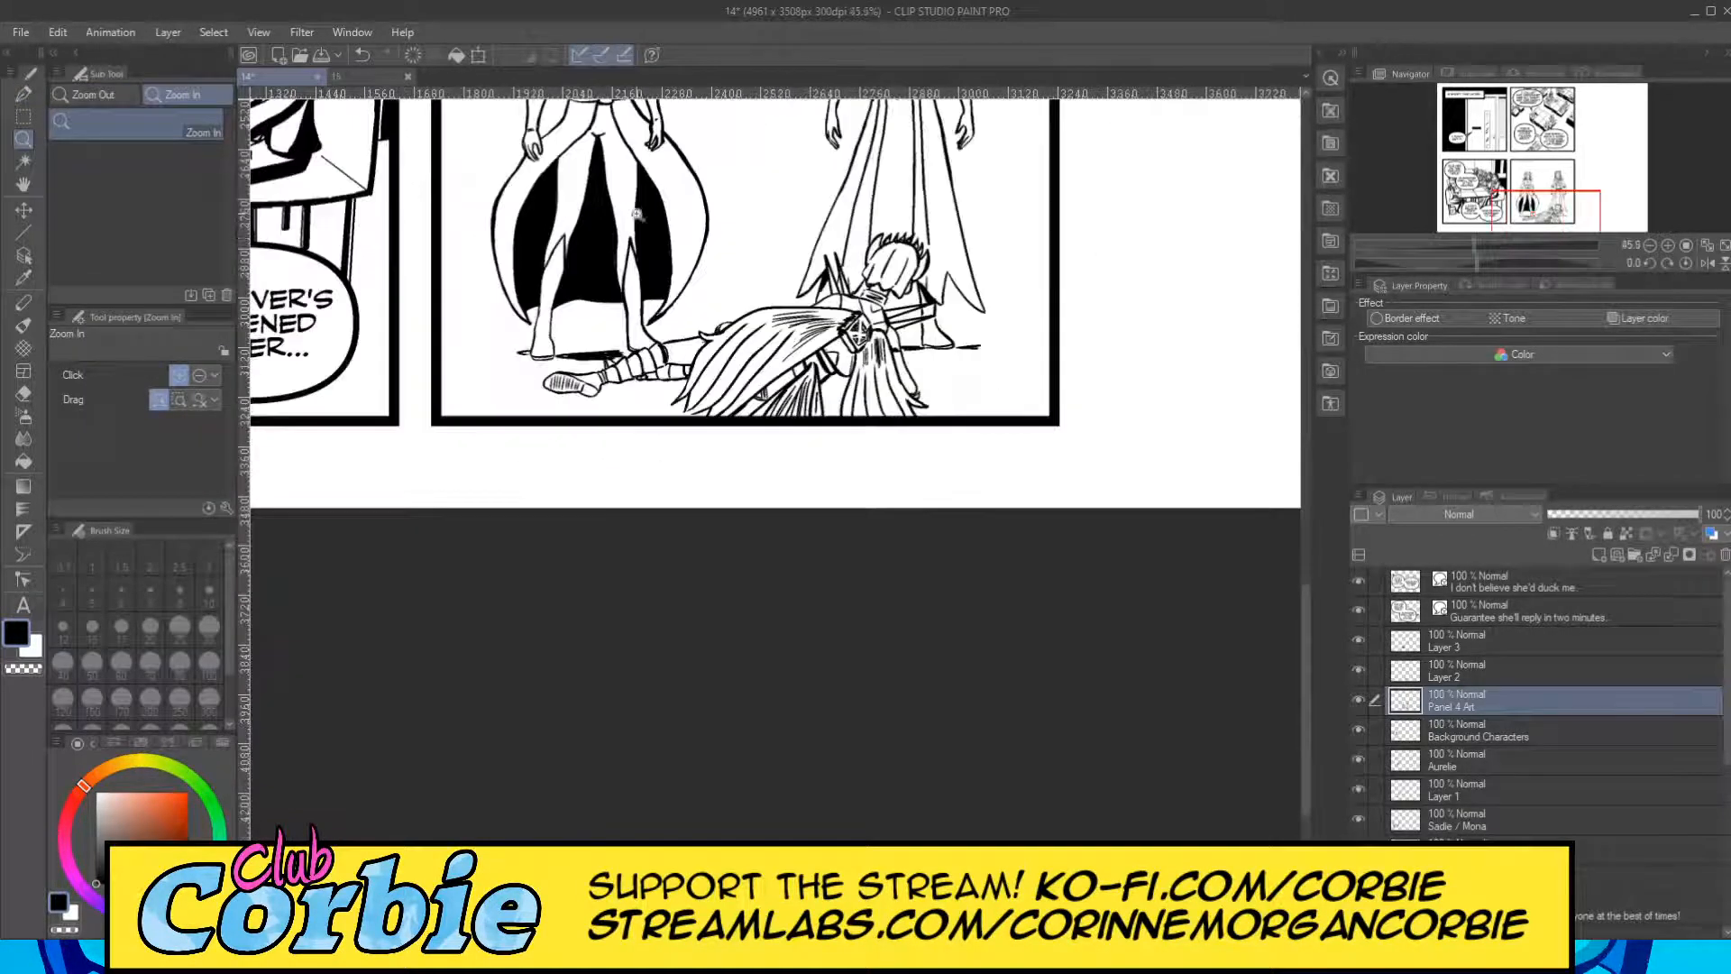
On Layer 3, fill the two central hair sections of the lying figure black with the size 10 G-pen, leaving a thin white gap between them.
left_click(1454, 649)
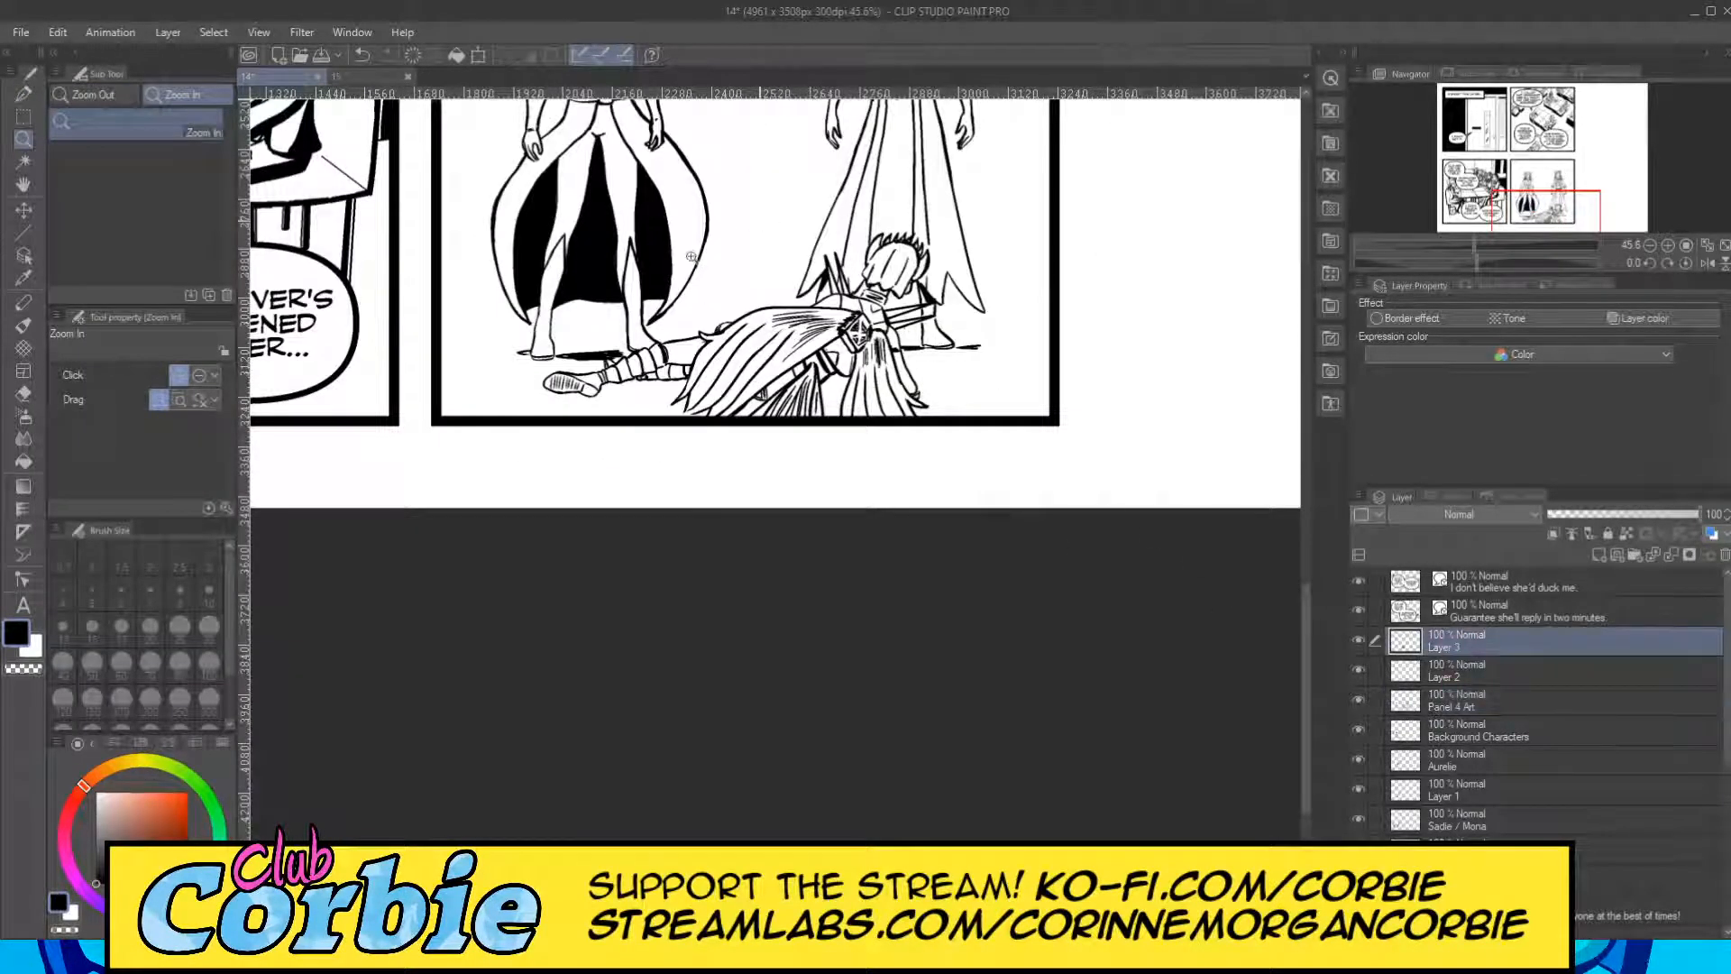
scroll(757, 151, "down", 6)
scroll(799, 115, "up", 5)
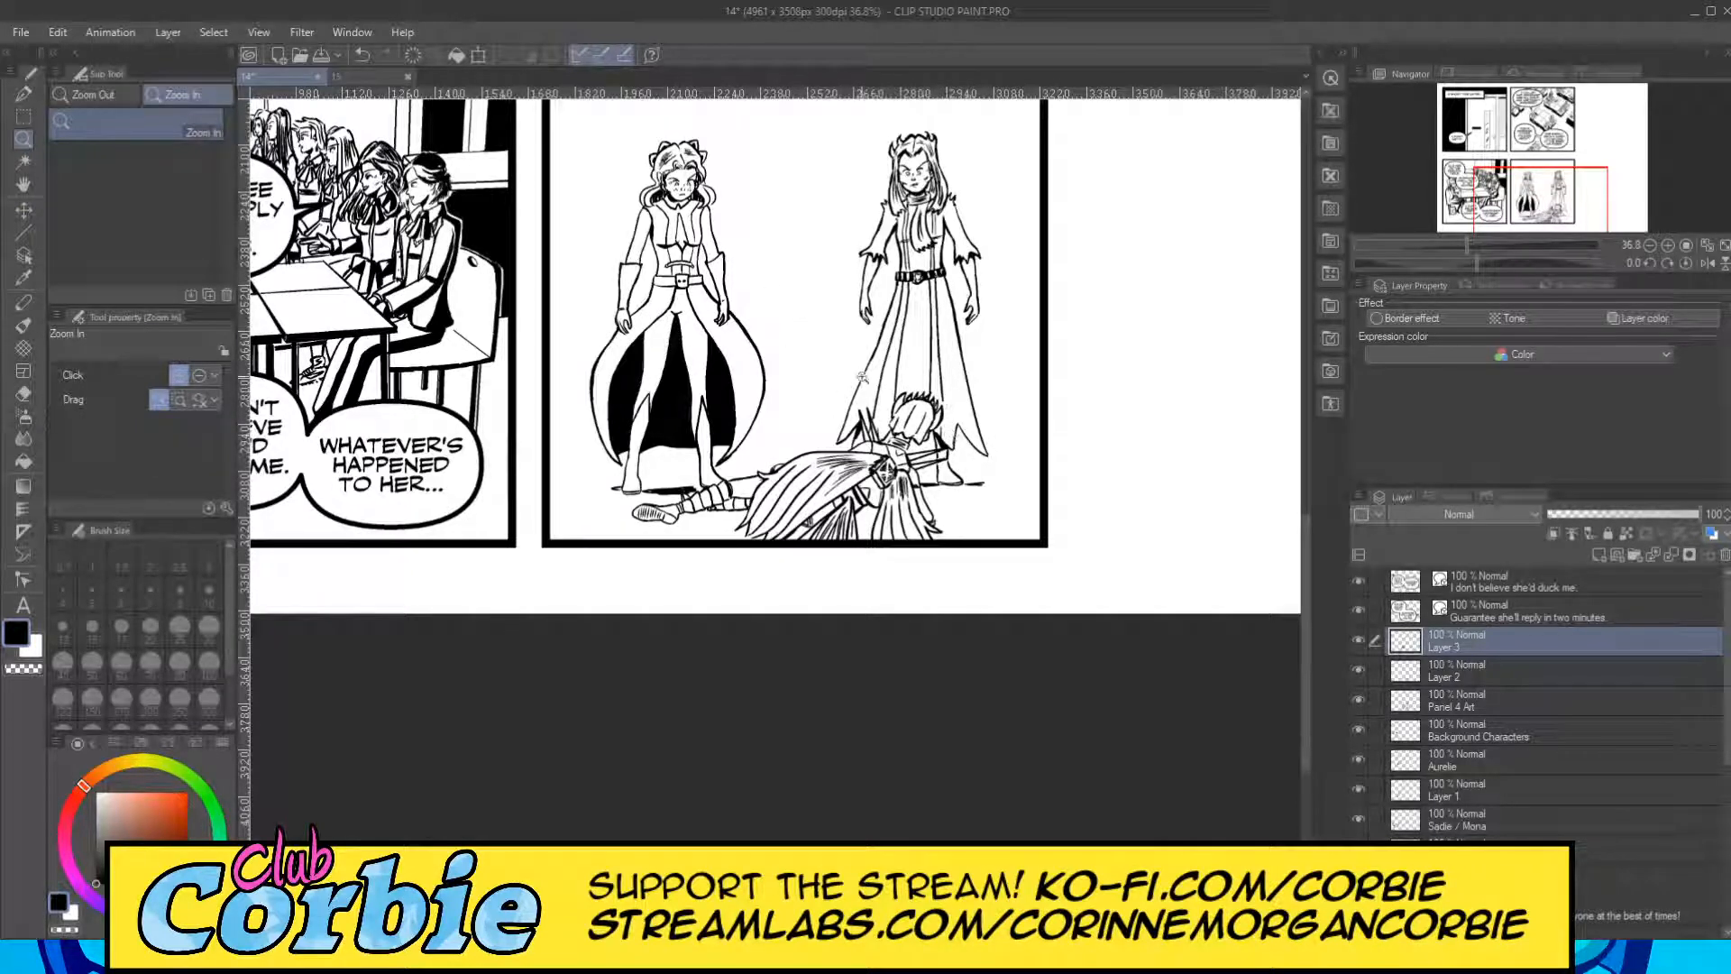
scroll(941, 417, "up", 12)
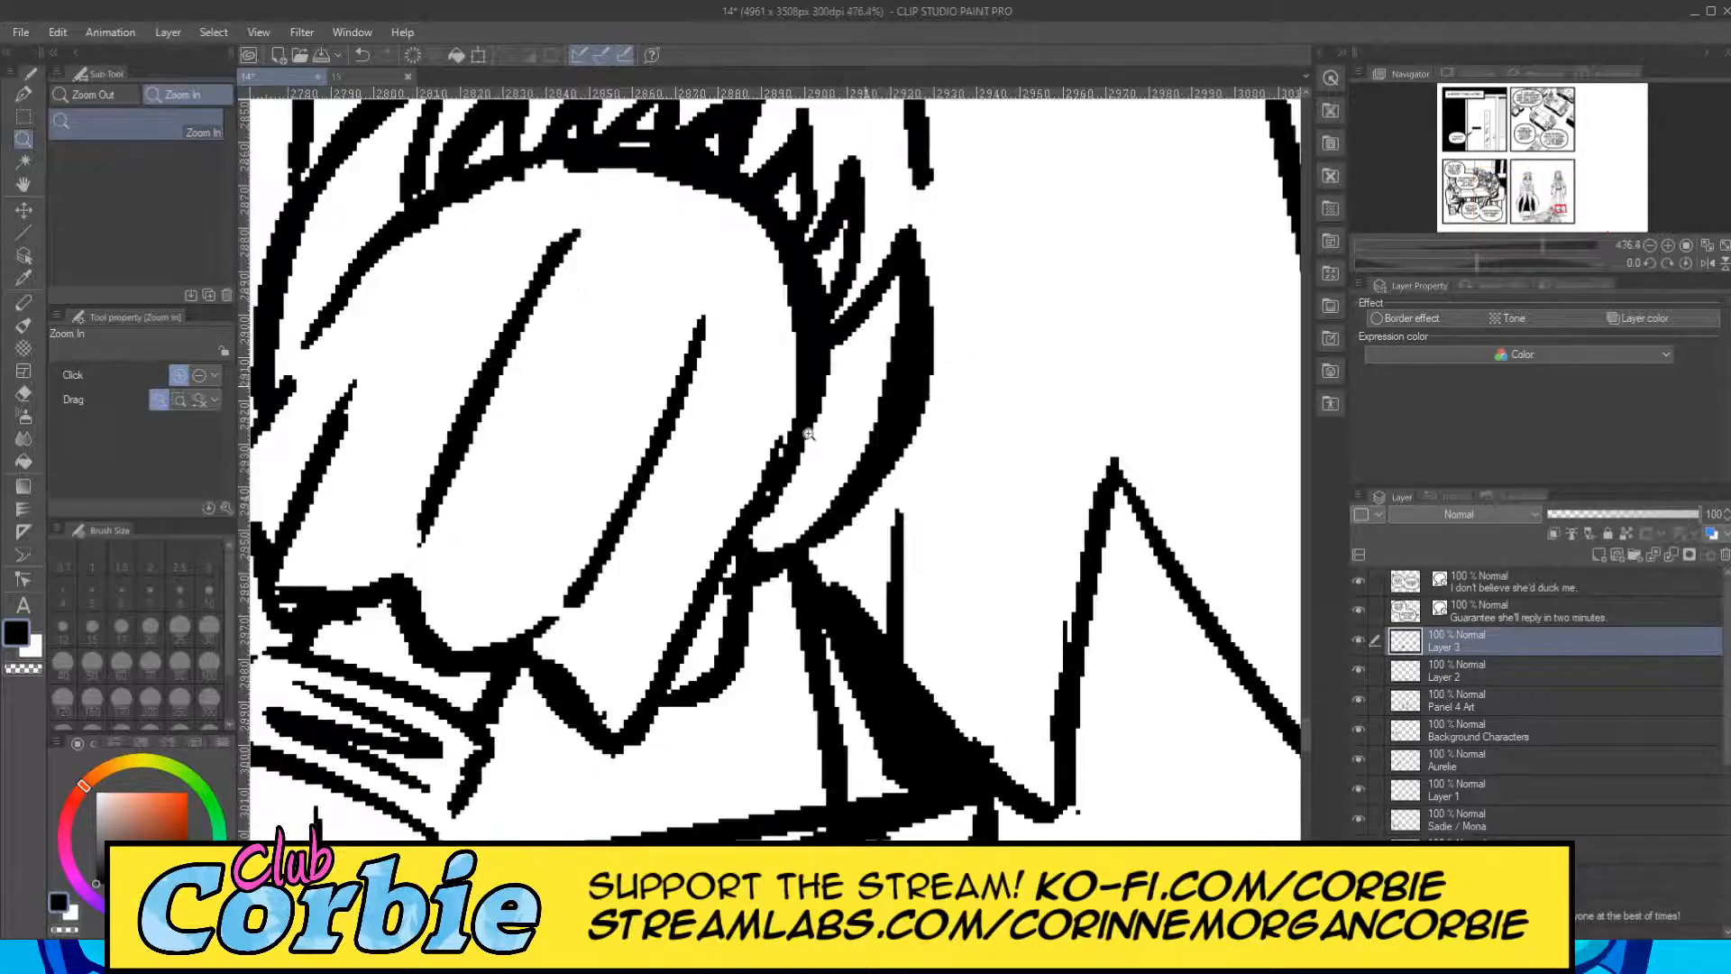
scroll(809, 434, "down", 6)
scroll(836, 290, "up", 5)
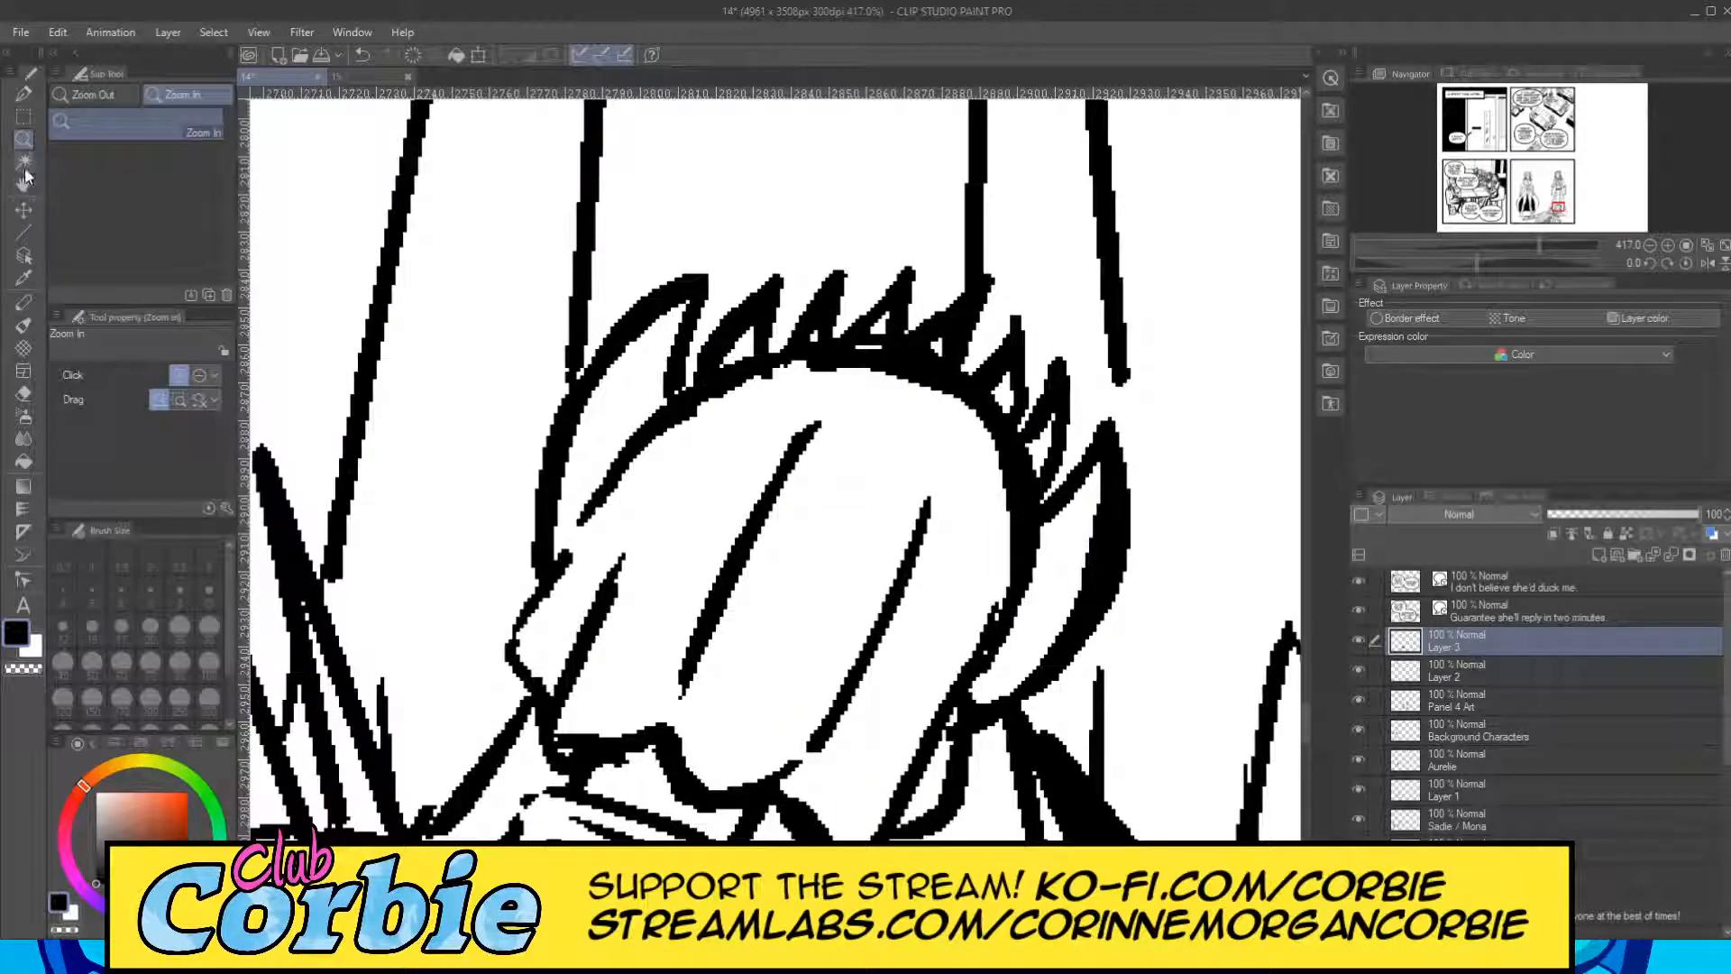
left_click(23, 93)
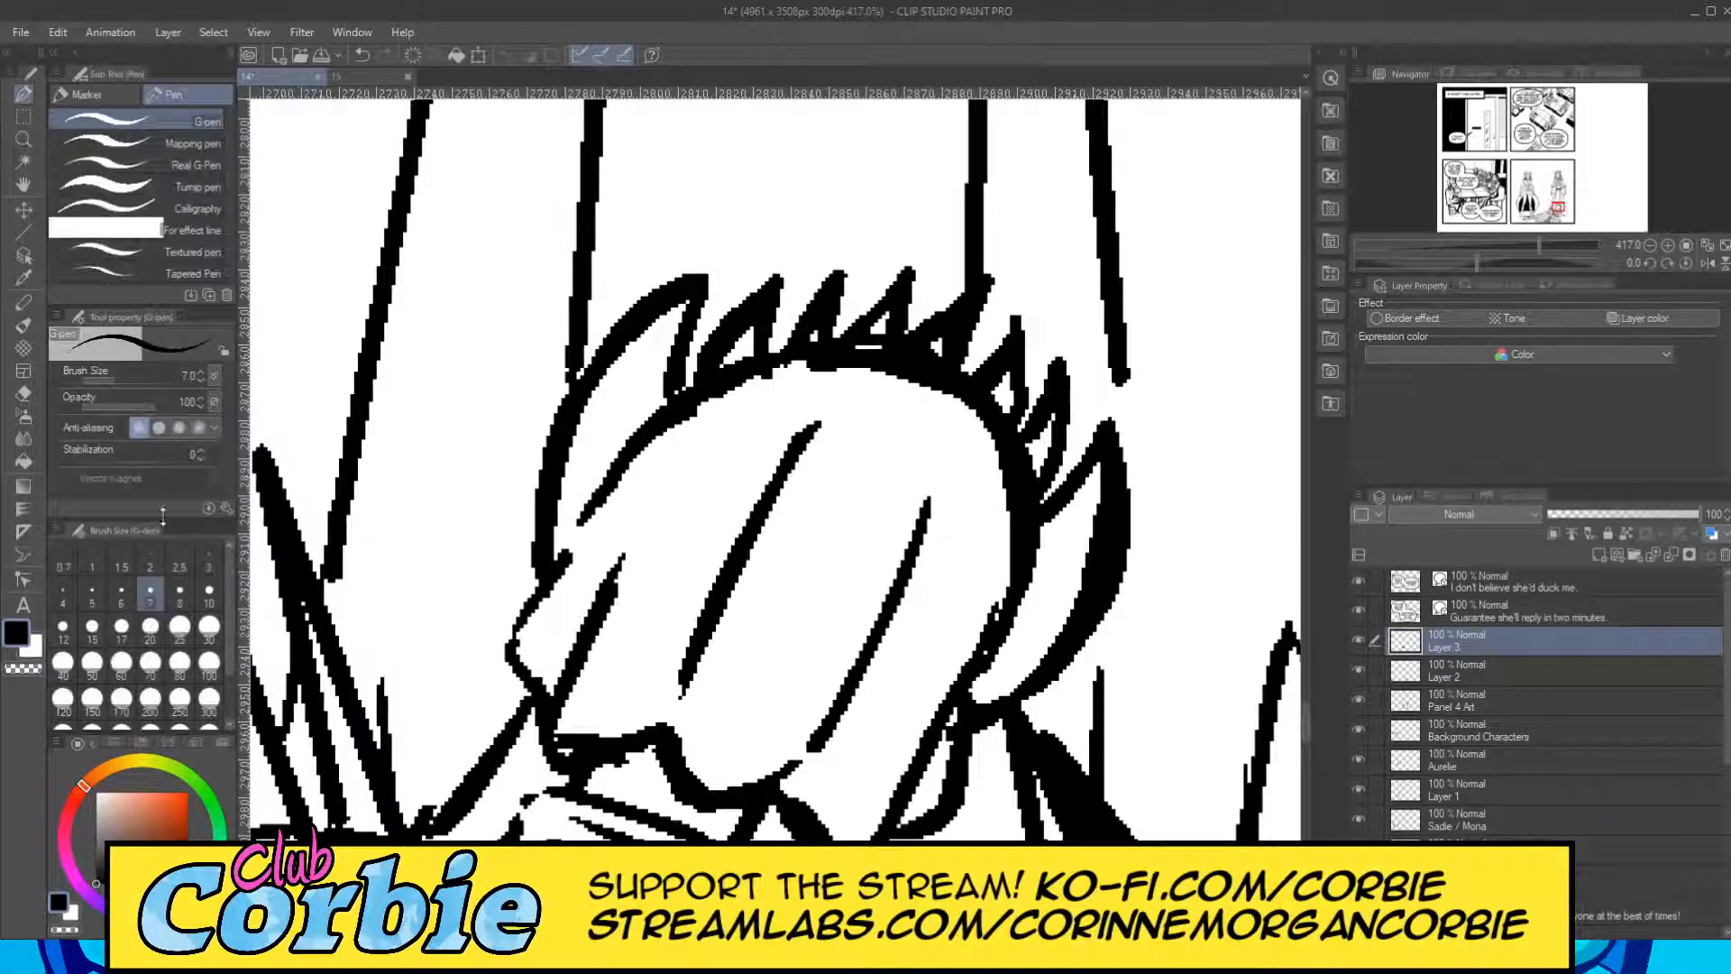
left_click(205, 594)
mouse_move(606, 701)
left_mouse_down()
mouse_move(646, 688)
mouse_move(603, 720)
mouse_move(650, 710)
mouse_move(607, 733)
mouse_move(697, 532)
mouse_move(585, 729)
mouse_move(698, 532)
mouse_move(634, 652)
mouse_move(646, 669)
mouse_move(707, 568)
mouse_move(660, 688)
mouse_move(747, 455)
mouse_move(705, 545)
mouse_move(805, 420)
mouse_move(747, 510)
mouse_move(799, 426)
mouse_move(720, 469)
mouse_move(821, 388)
mouse_move(758, 450)
mouse_move(845, 449)
mouse_move(713, 723)
mouse_move(758, 611)
mouse_move(730, 706)
mouse_move(840, 431)
mouse_move(699, 717)
mouse_move(719, 780)
mouse_move(821, 678)
mouse_move(866, 585)
mouse_move(761, 752)
mouse_move(861, 584)
mouse_move(920, 435)
mouse_move(913, 419)
mouse_move(847, 485)
mouse_move(886, 404)
mouse_move(852, 440)
mouse_move(900, 402)
mouse_move(729, 756)
mouse_move(815, 640)
mouse_move(894, 434)
left_mouse_up()
left_click_drag(861, 584, 896, 481)
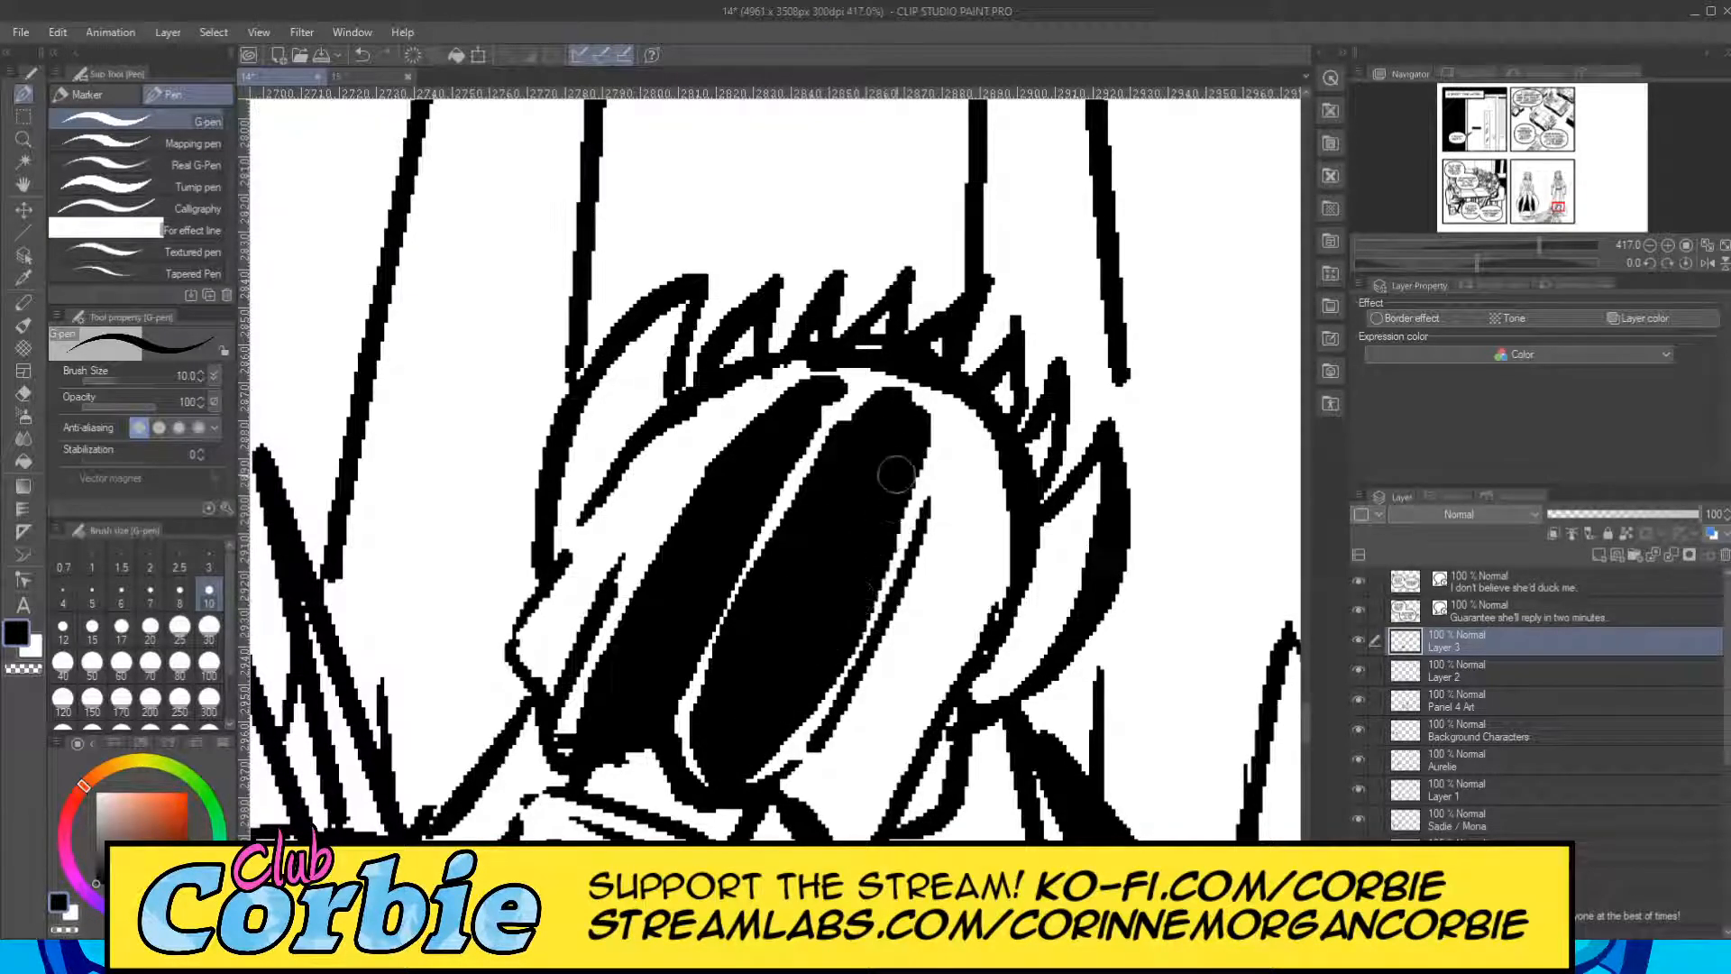
mouse_move(900, 407)
left_mouse_down()
mouse_move(847, 455)
mouse_move(797, 428)
left_mouse_up()
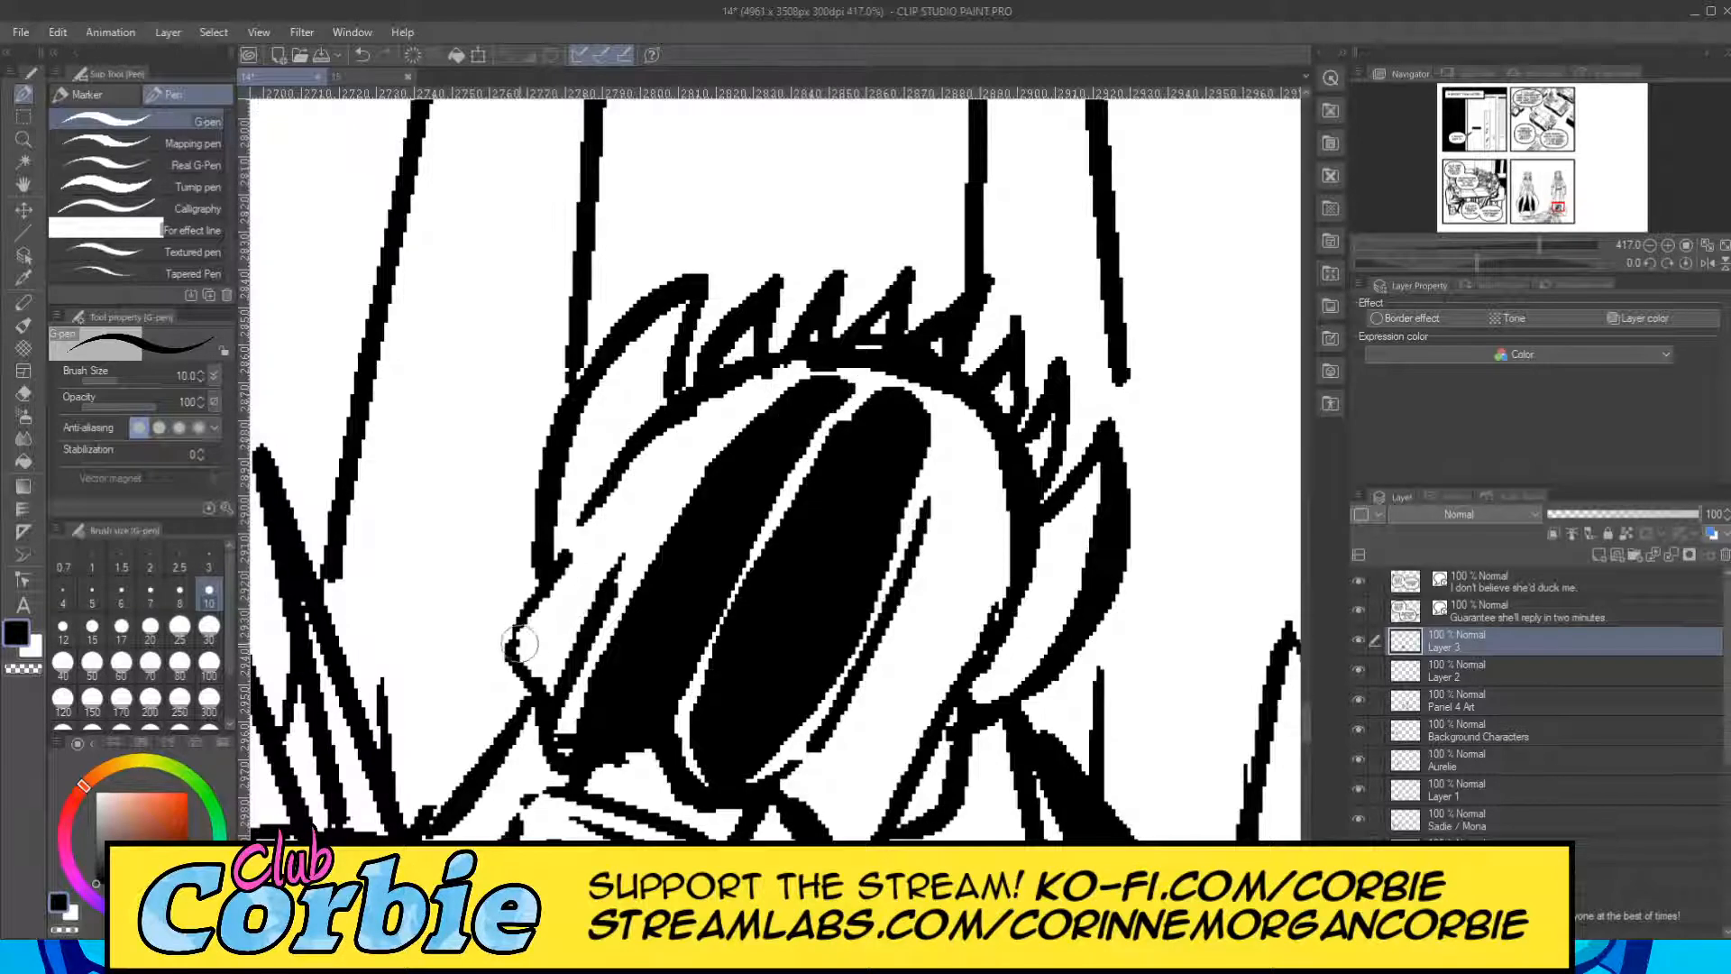
Fill the outer hair strands and spiky tufts around the lying figure's head black, keeping thin white highlights.
mouse_move(541, 652)
left_mouse_down()
mouse_move(729, 406)
mouse_move(658, 485)
mouse_move(553, 671)
mouse_move(539, 651)
mouse_move(721, 415)
mouse_move(532, 648)
left_mouse_up()
mouse_move(951, 448)
left_mouse_down()
mouse_move(899, 650)
mouse_move(953, 473)
mouse_move(891, 660)
mouse_move(826, 771)
mouse_move(852, 704)
mouse_move(789, 791)
mouse_move(837, 829)
mouse_move(936, 591)
mouse_move(967, 442)
mouse_move(914, 681)
mouse_move(837, 817)
mouse_move(905, 659)
mouse_move(821, 805)
mouse_move(804, 791)
mouse_move(823, 719)
left_mouse_up()
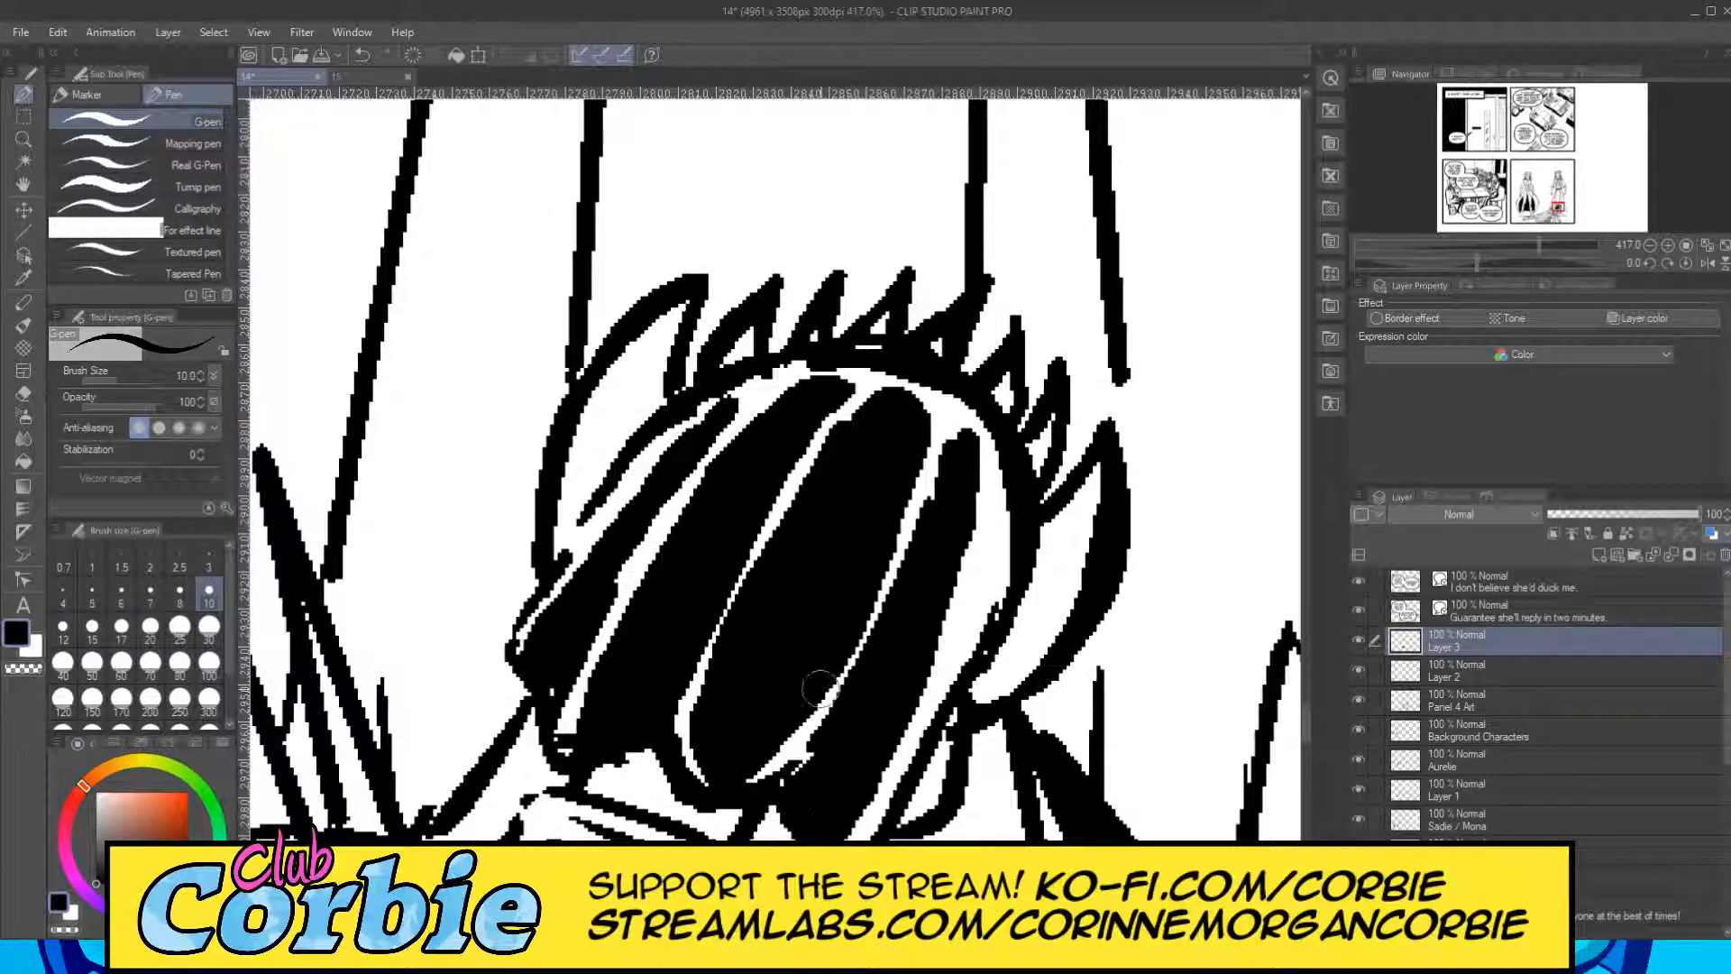
mouse_move(647, 377)
left_mouse_down()
mouse_move(660, 343)
mouse_move(613, 404)
mouse_move(569, 523)
mouse_move(629, 456)
mouse_move(656, 401)
mouse_move(626, 417)
mouse_move(650, 365)
mouse_move(613, 437)
left_mouse_up()
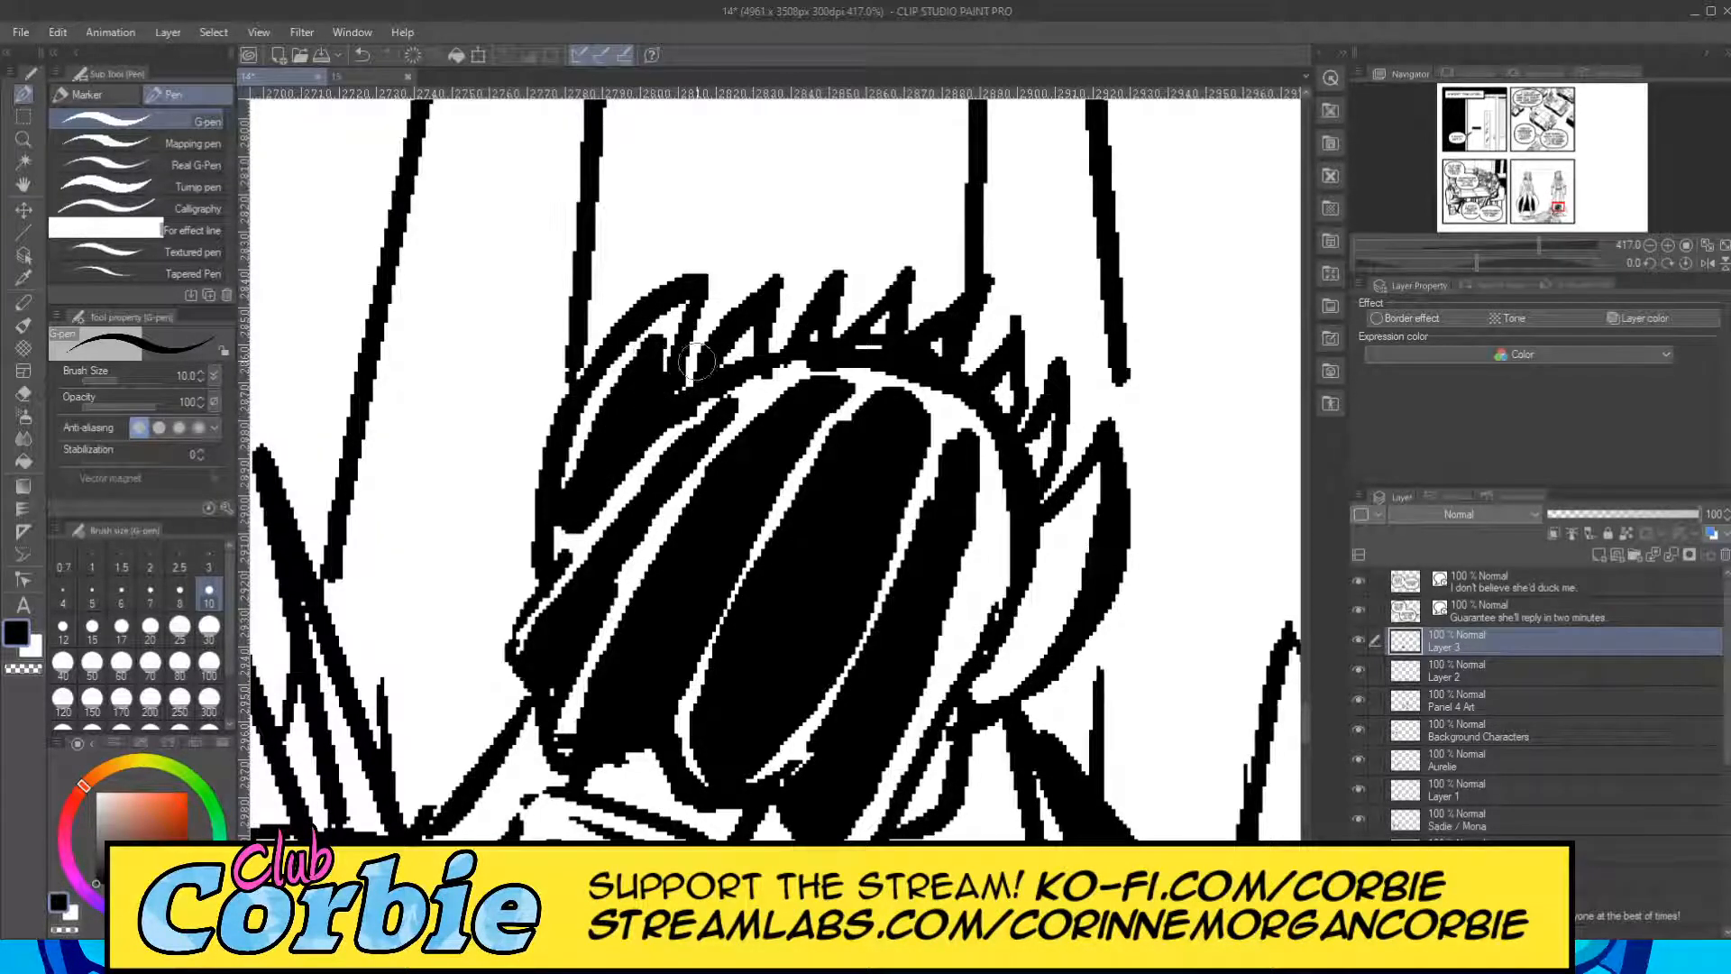
left_click_drag(745, 332, 744, 364)
left_click_drag(861, 333, 876, 335)
mouse_move(1014, 382)
left_mouse_down()
mouse_move(1050, 415)
mouse_move(1020, 463)
mouse_move(1095, 490)
mouse_move(970, 461)
mouse_move(962, 595)
mouse_move(1064, 537)
mouse_move(1089, 474)
mouse_move(989, 663)
mouse_move(1090, 478)
mouse_move(1020, 565)
left_mouse_up()
left_click_drag(942, 735, 914, 815)
left_click_drag(934, 732, 911, 816)
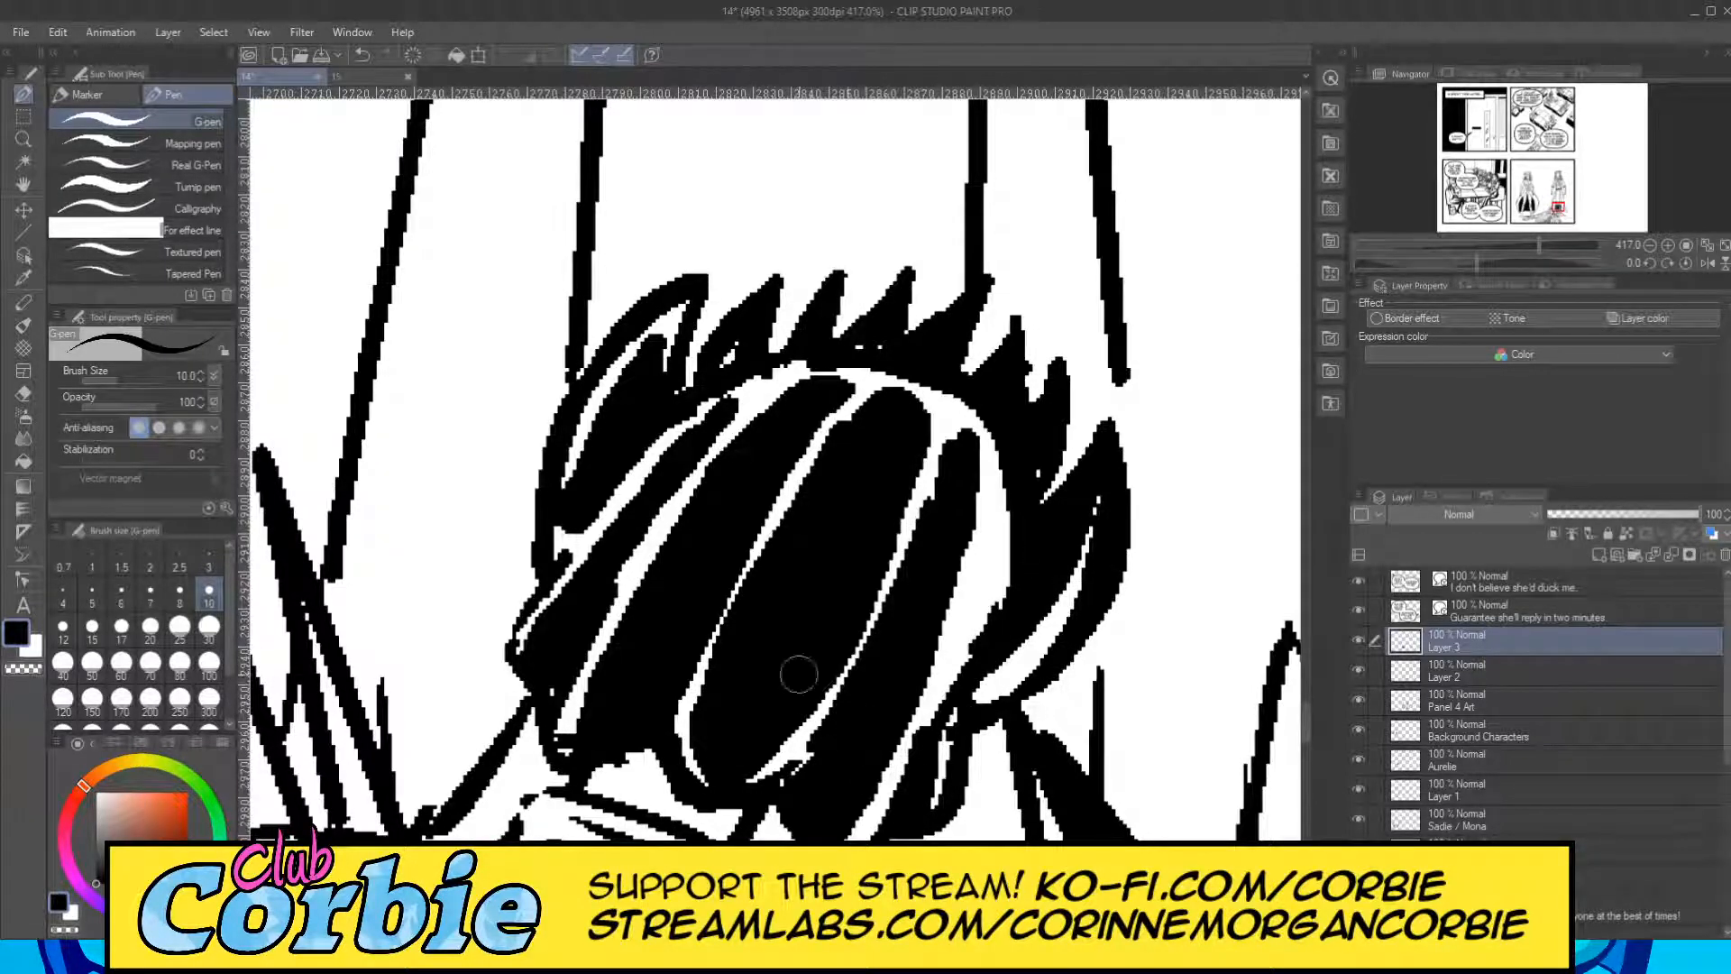
Fill the neck area directly beneath the lying figure's hair black with the G-pen, leaving small white highlights.
left_click(23, 139)
left_click_drag(772, 405, 905, 419)
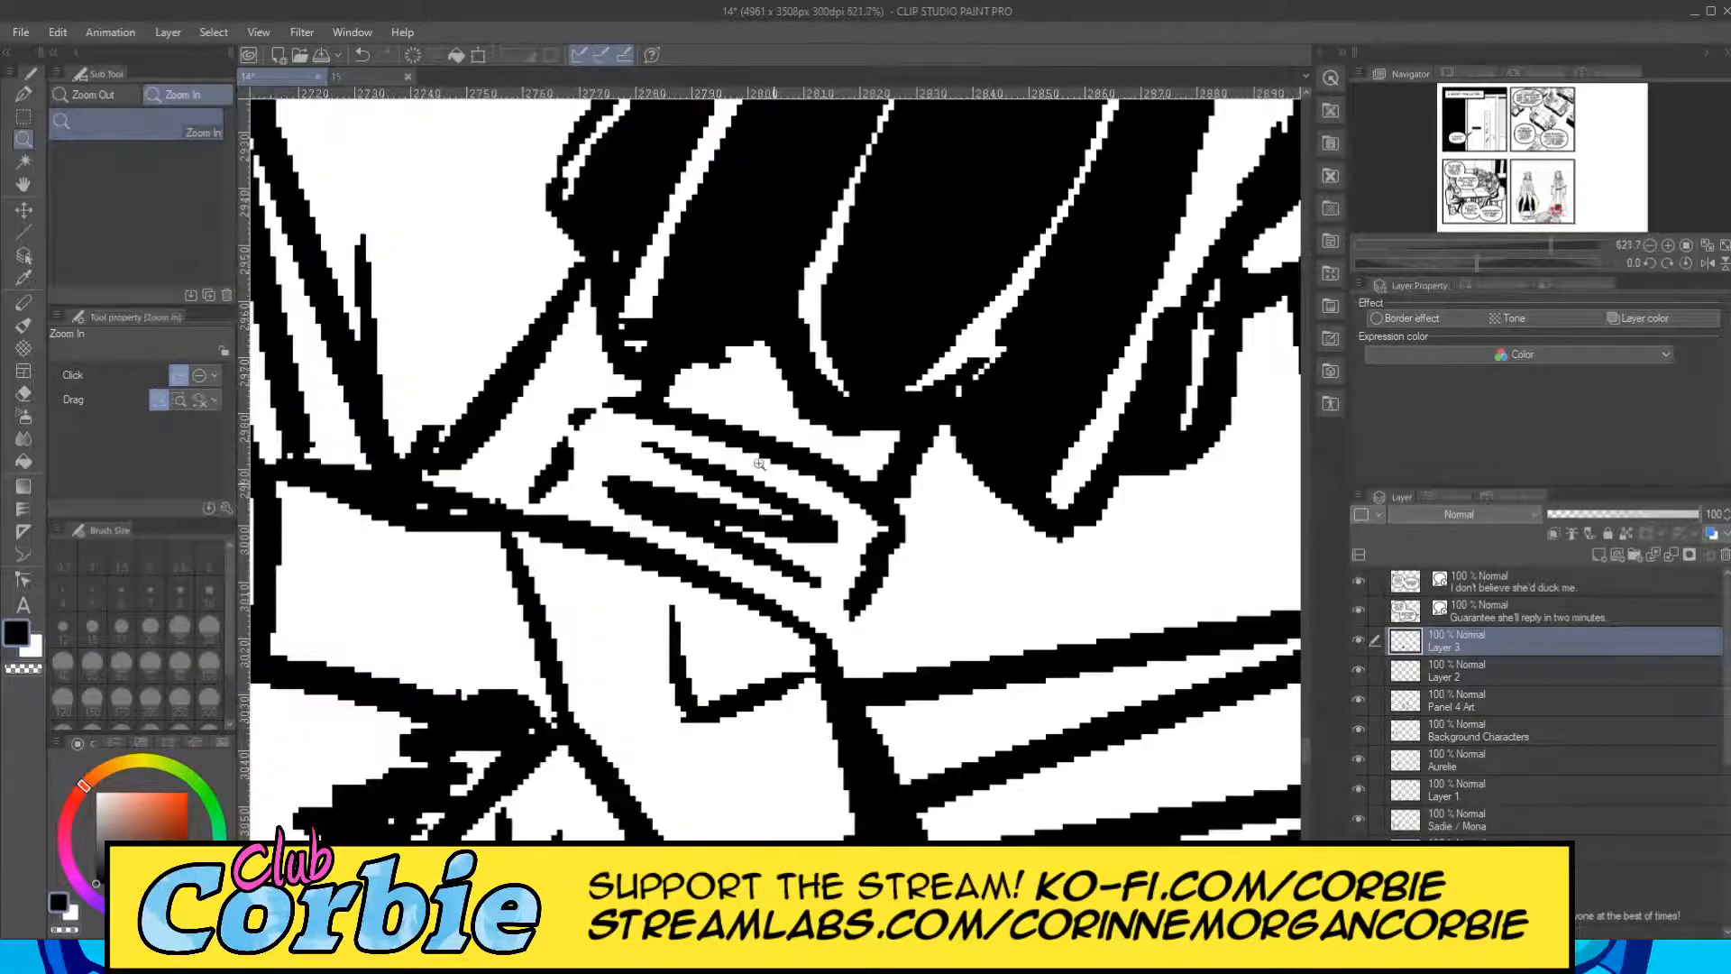
left_click_drag(766, 478, 811, 476)
left_click(23, 94)
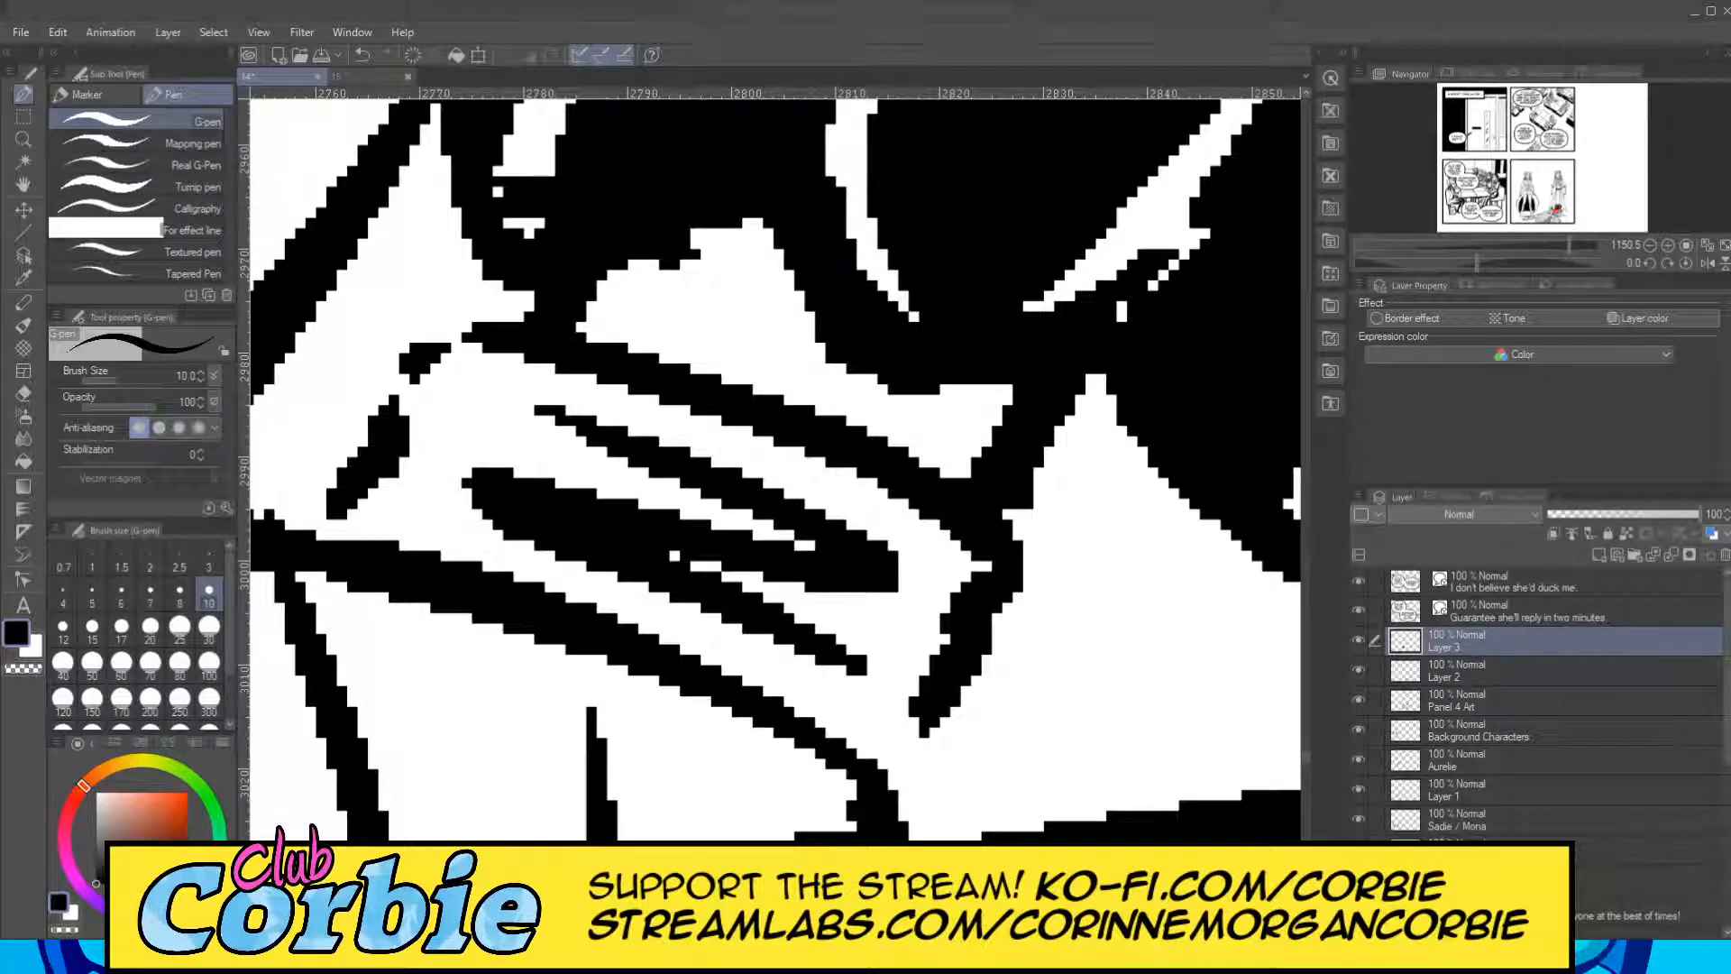
mouse_move(466, 520)
left_mouse_down()
mouse_move(786, 669)
mouse_move(632, 590)
mouse_move(747, 659)
mouse_move(874, 701)
mouse_move(674, 566)
mouse_move(654, 527)
mouse_move(930, 588)
mouse_move(543, 424)
mouse_move(731, 515)
mouse_move(709, 507)
mouse_move(538, 402)
mouse_move(965, 534)
mouse_move(972, 560)
mouse_move(921, 659)
mouse_move(857, 663)
mouse_move(866, 708)
left_mouse_up()
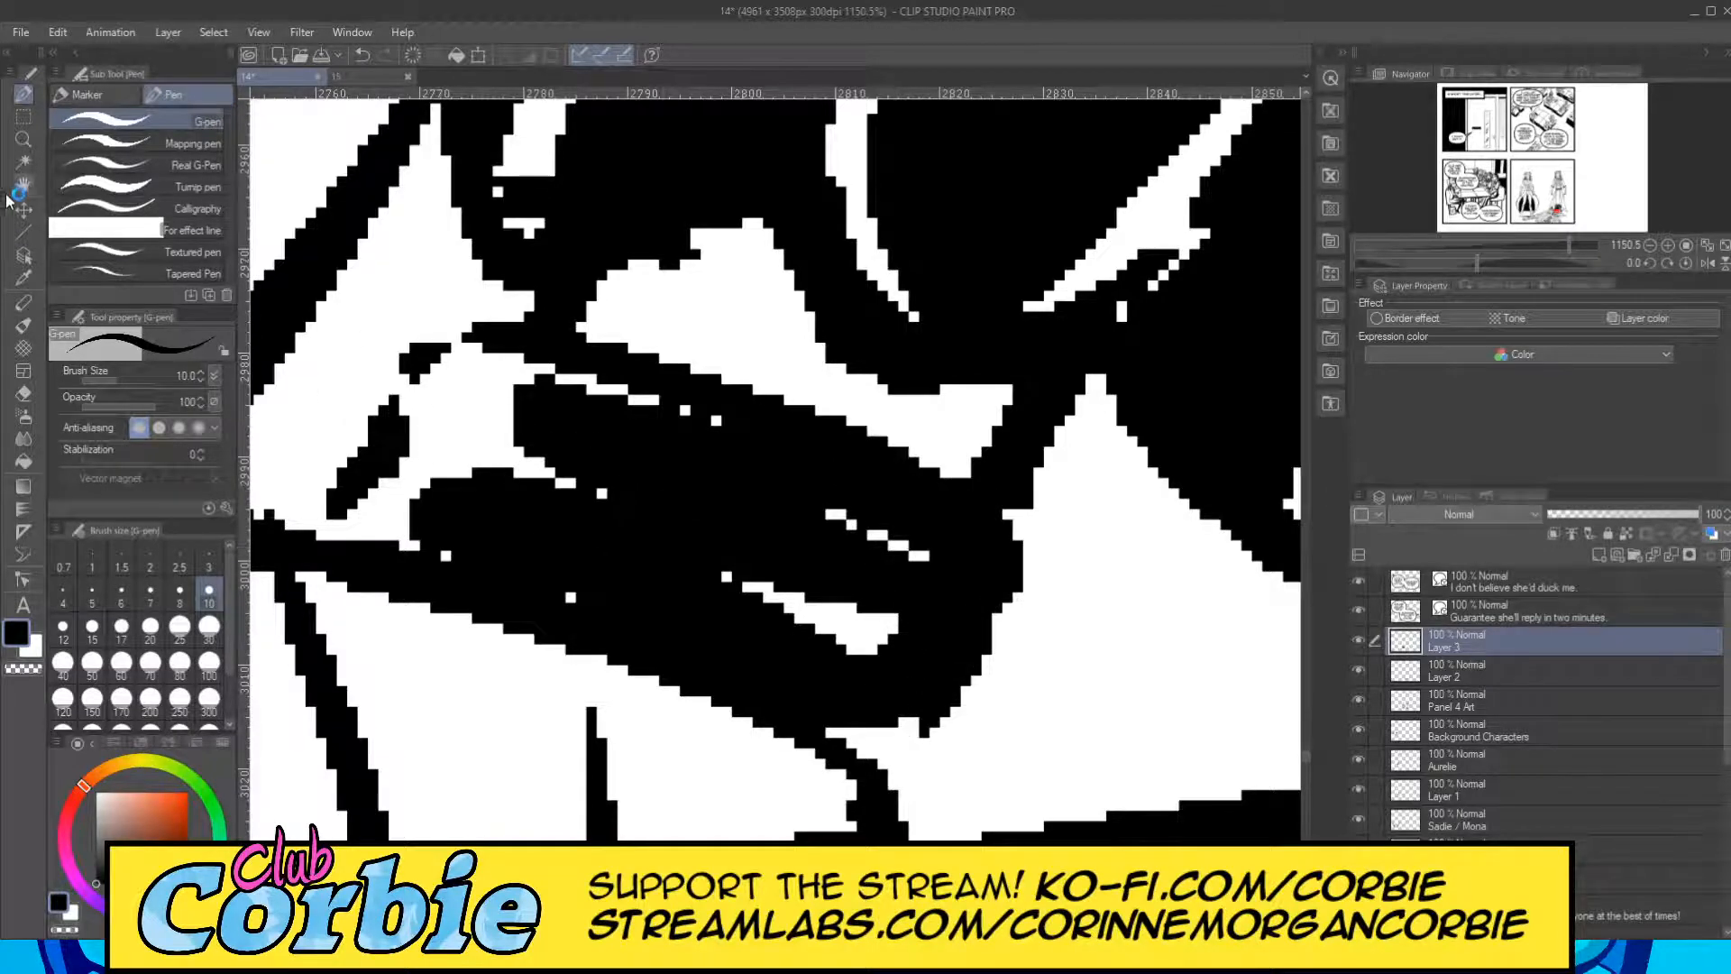
Fill the lying figure's torso between the cape and the lower edge of the clasp black, leaving thin white fold highlights.
left_click(23, 138)
scroll(622, 456, "down", 10)
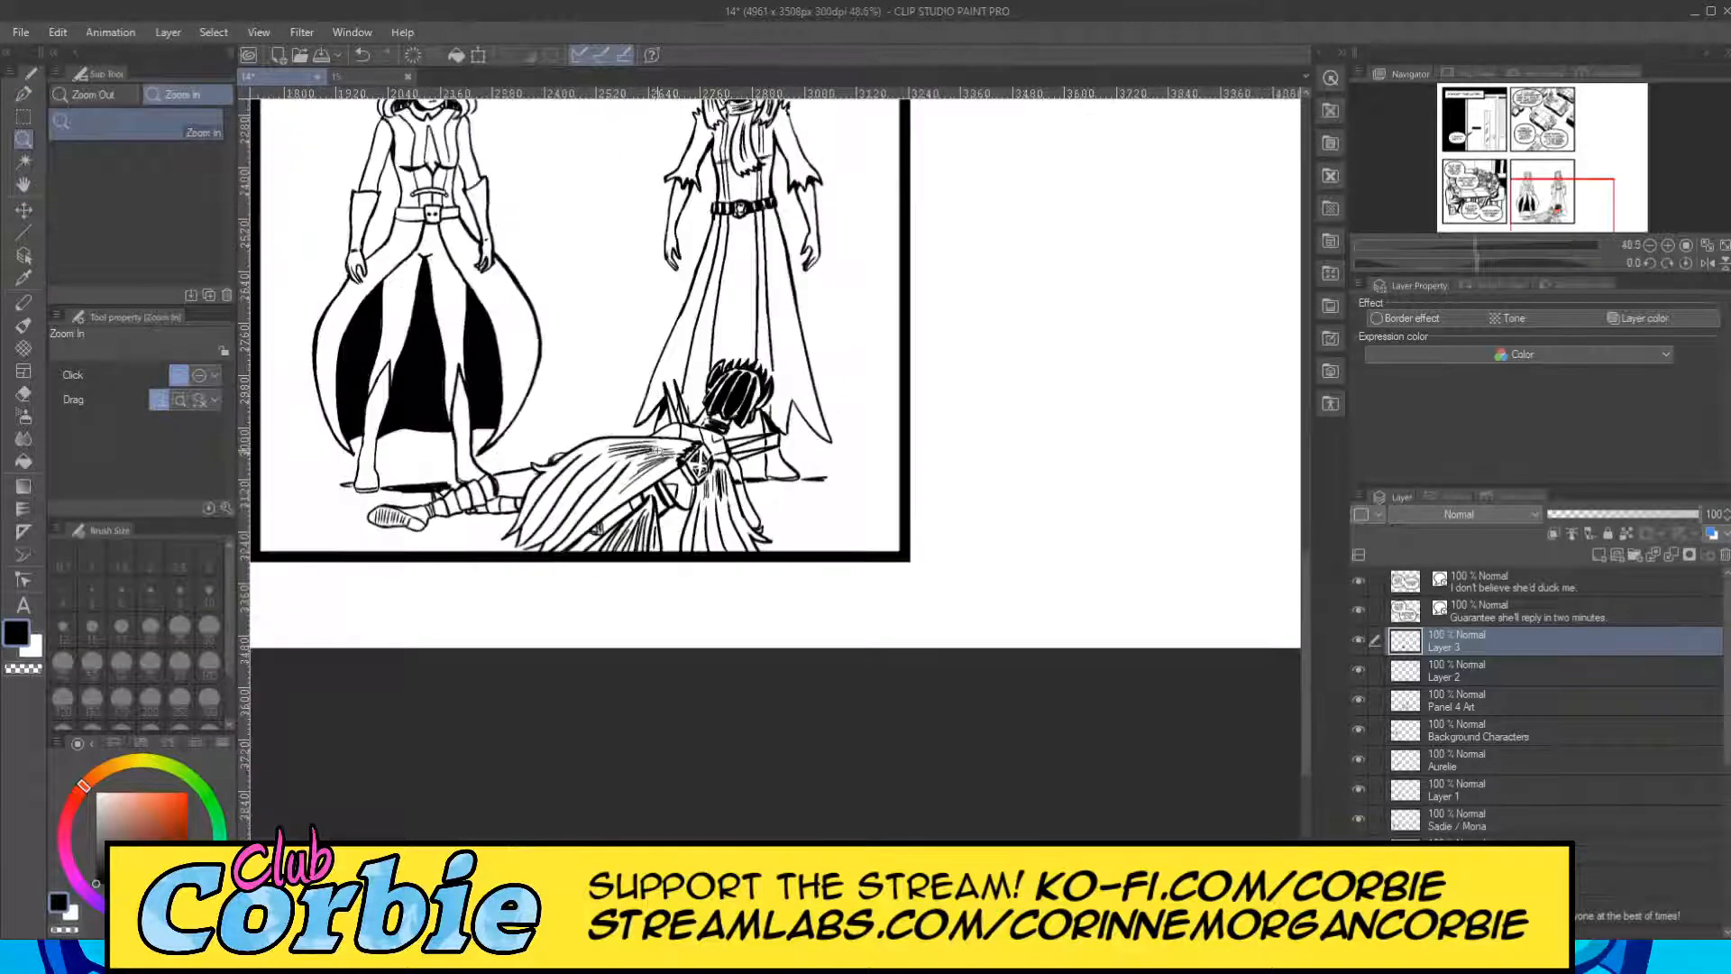
scroll(704, 445, "up", 2)
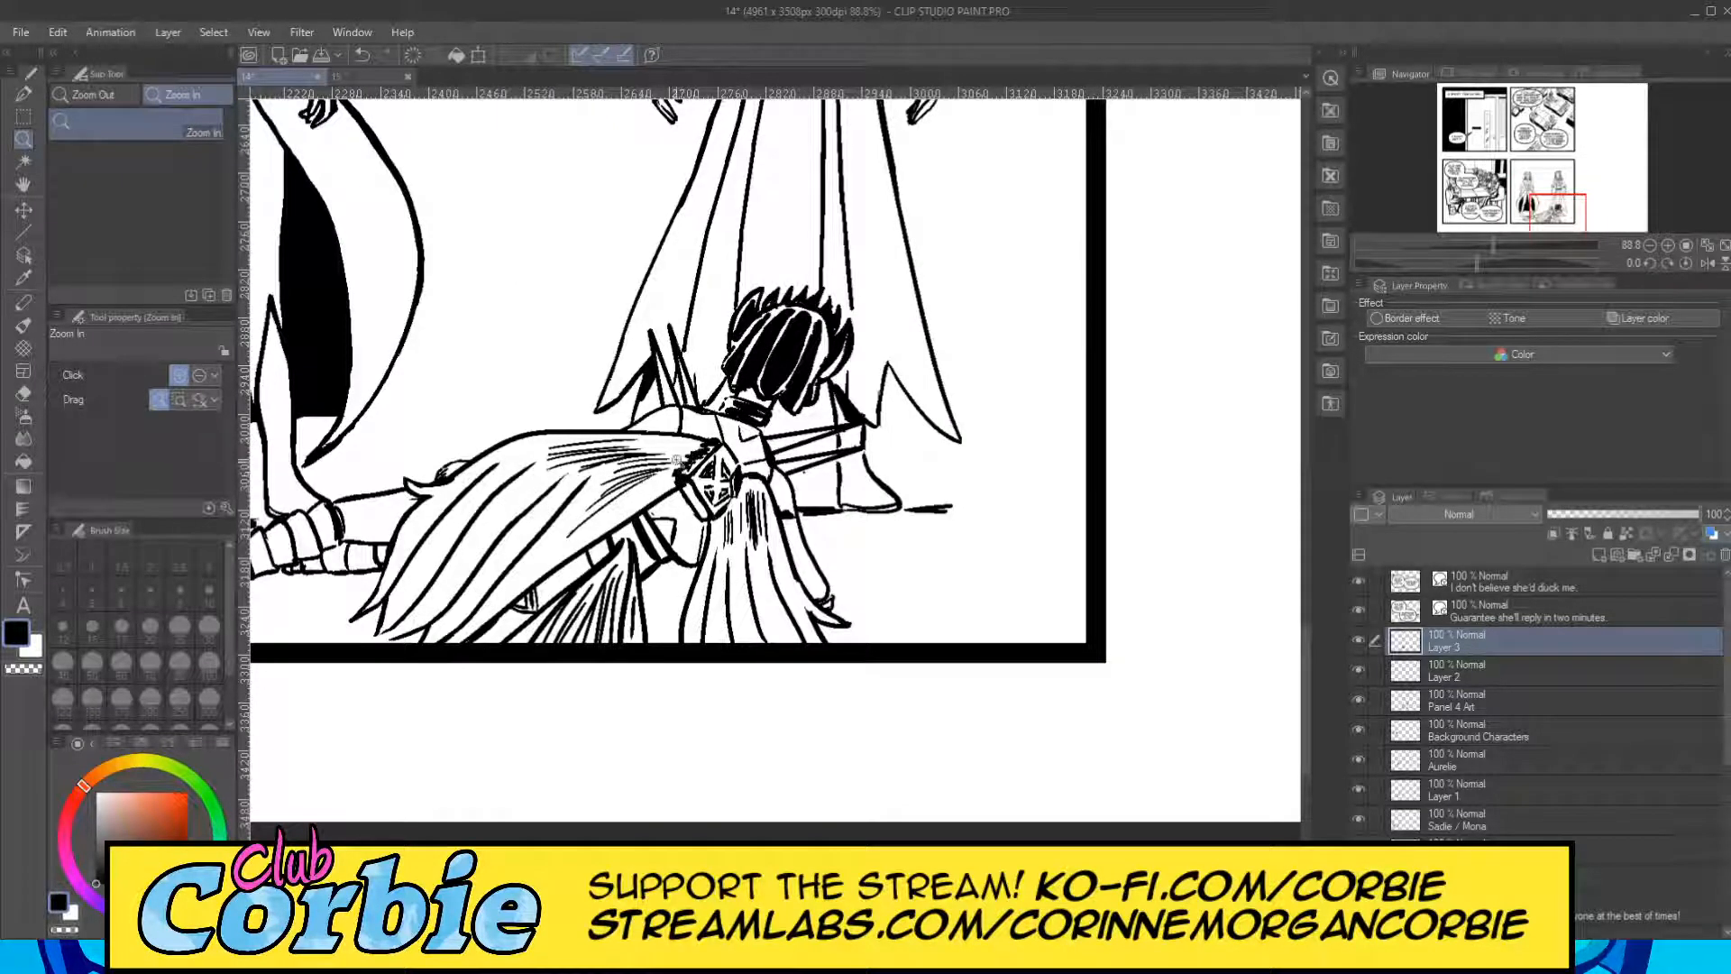
scroll(673, 521, "up", 6)
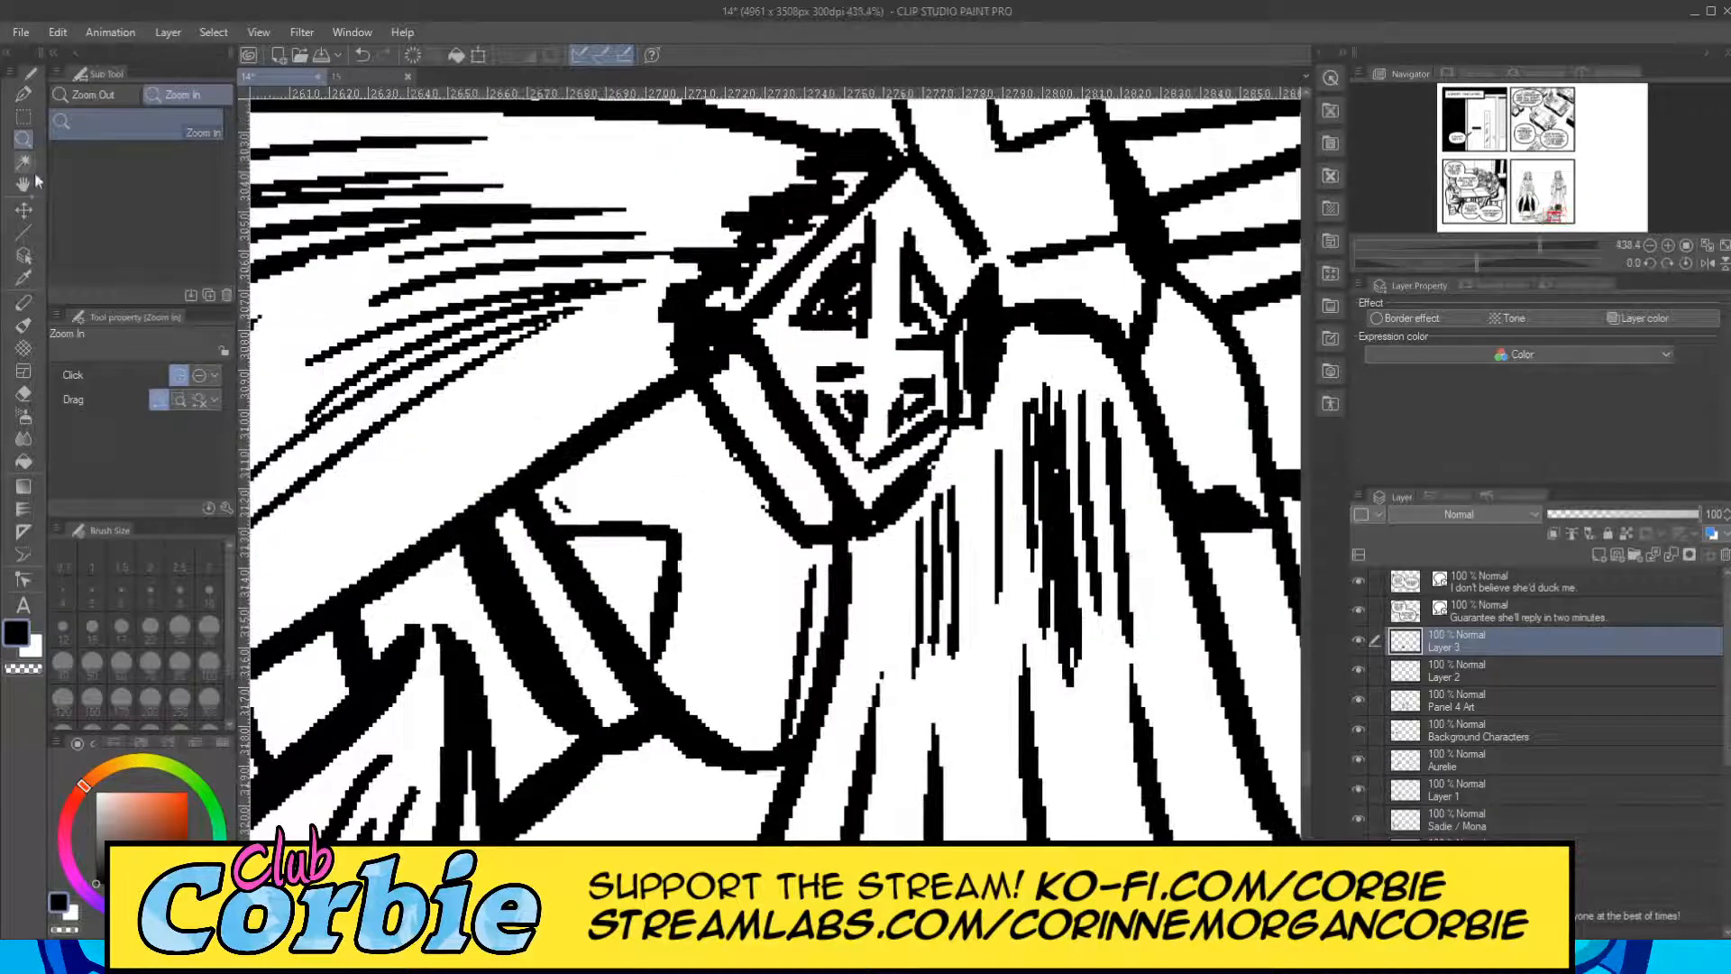
left_click(24, 93)
mouse_move(581, 565)
left_mouse_down()
mouse_move(624, 562)
mouse_move(613, 635)
mouse_move(615, 585)
mouse_move(562, 564)
mouse_move(641, 560)
mouse_move(625, 622)
left_mouse_up()
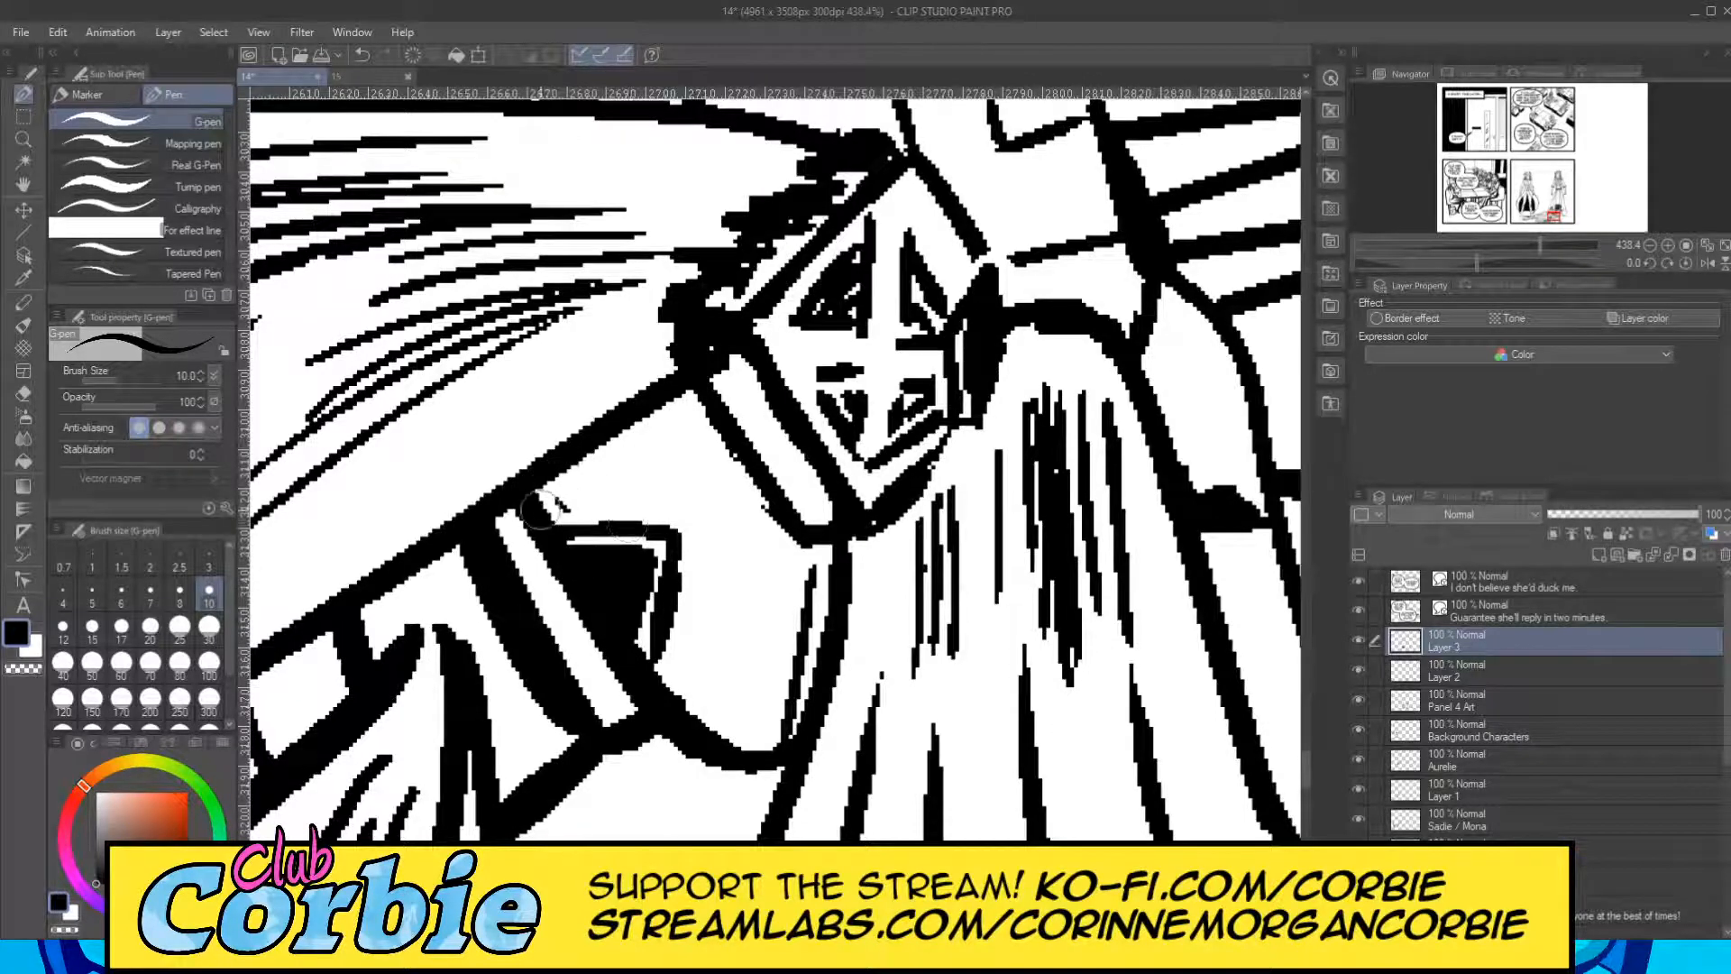
mouse_move(539, 508)
left_mouse_down()
mouse_move(657, 516)
mouse_move(536, 522)
mouse_move(650, 510)
mouse_move(648, 494)
mouse_move(518, 501)
mouse_move(666, 440)
mouse_move(624, 469)
mouse_move(688, 397)
mouse_move(767, 554)
mouse_move(736, 482)
mouse_move(794, 562)
mouse_move(747, 687)
mouse_move(792, 568)
mouse_move(764, 706)
mouse_move(800, 572)
mouse_move(750, 736)
mouse_move(674, 667)
mouse_move(697, 578)
mouse_move(699, 528)
mouse_move(687, 609)
mouse_move(690, 433)
mouse_move(683, 571)
mouse_move(694, 484)
mouse_move(711, 465)
mouse_move(722, 477)
mouse_move(669, 687)
mouse_move(680, 635)
mouse_move(705, 693)
mouse_move(754, 601)
left_mouse_up()
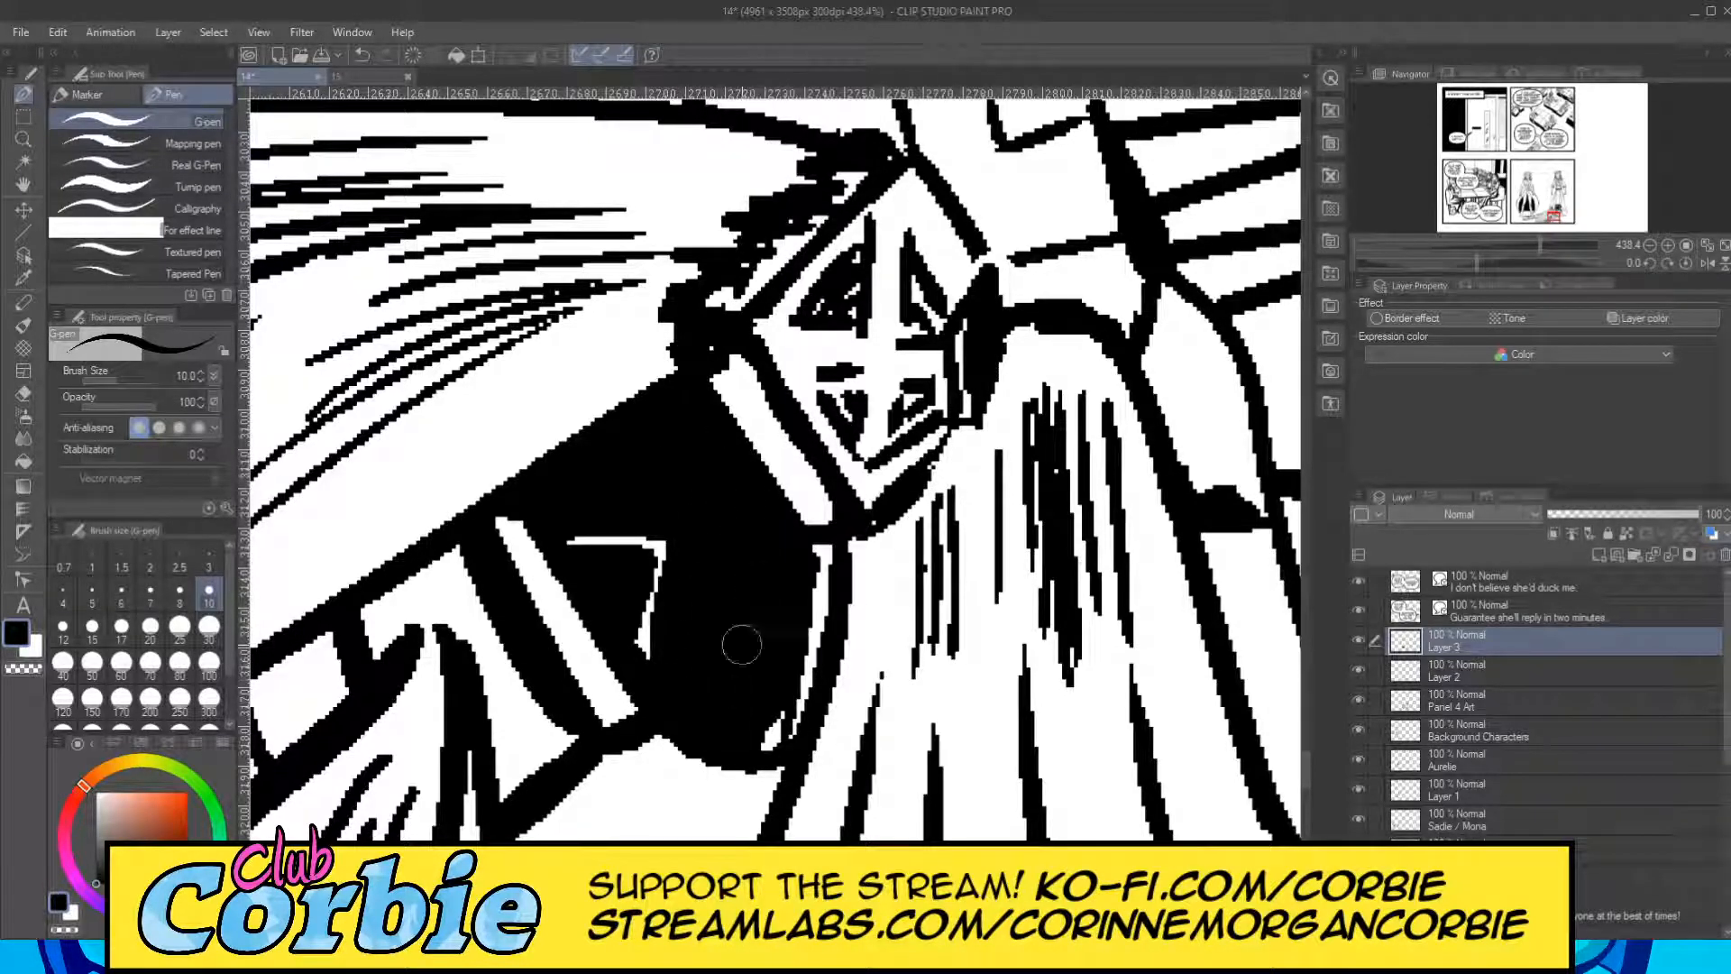
Fill the lying figure's shoulder and upper body between neck and clasp black, keeping the seam and fold highlights white.
left_click(24, 139)
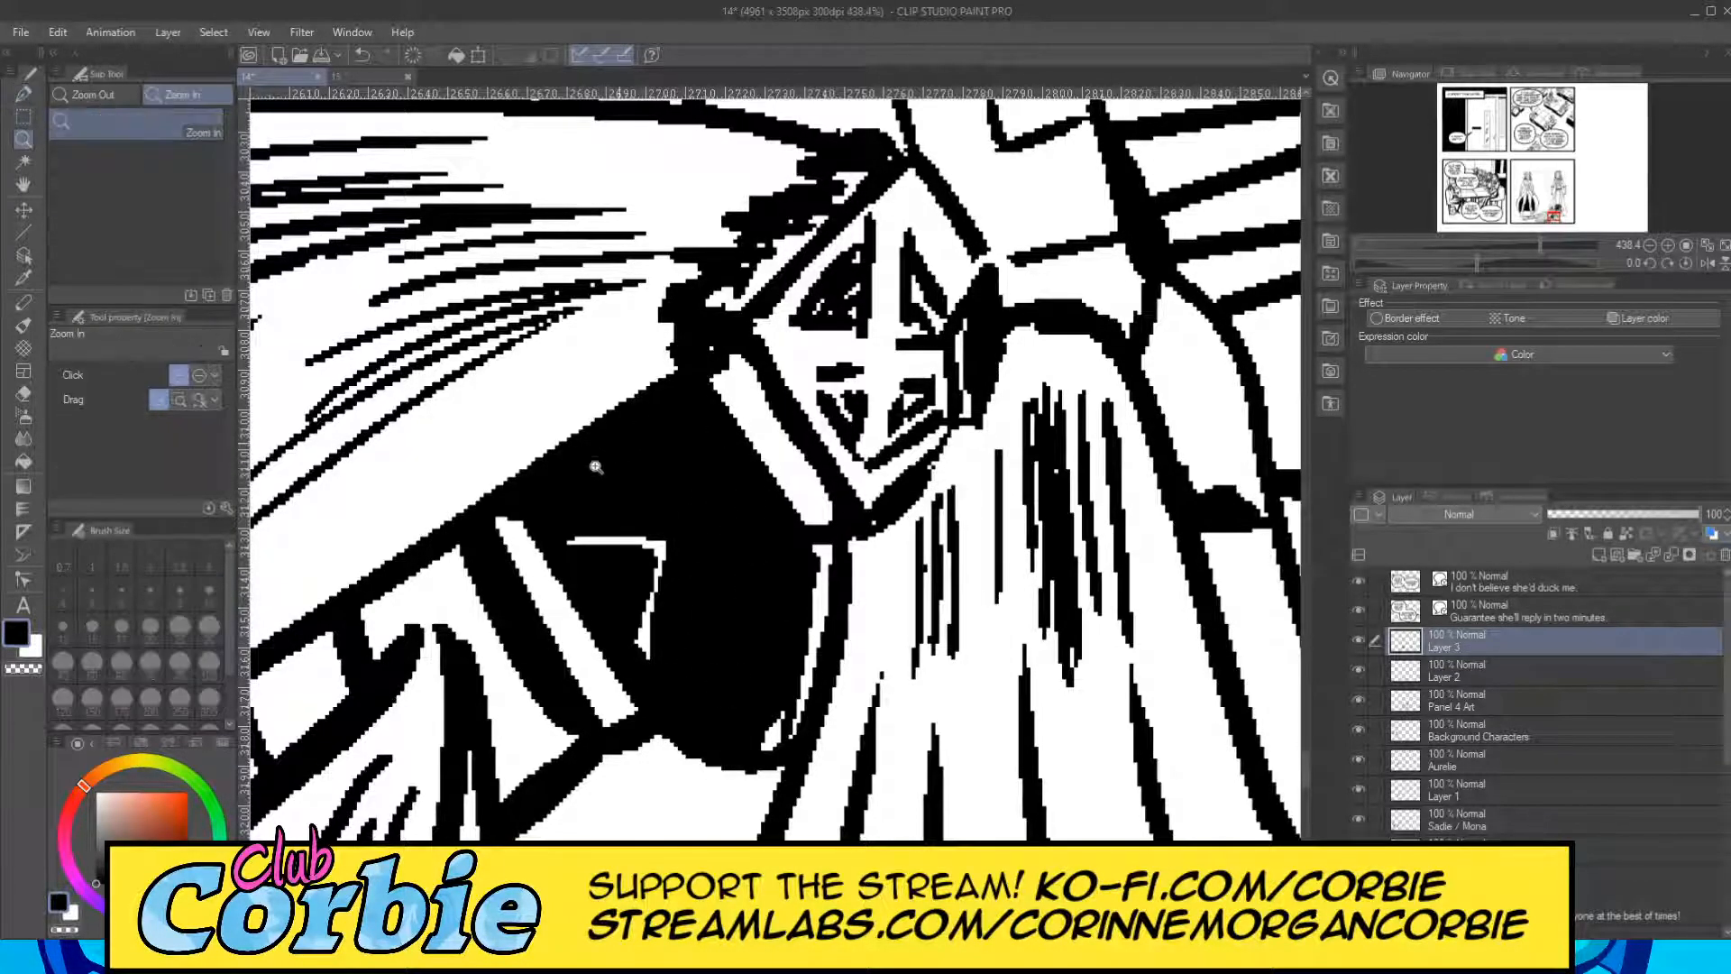
left_click_drag(639, 438, 617, 536)
left_click_drag(707, 397, 772, 406)
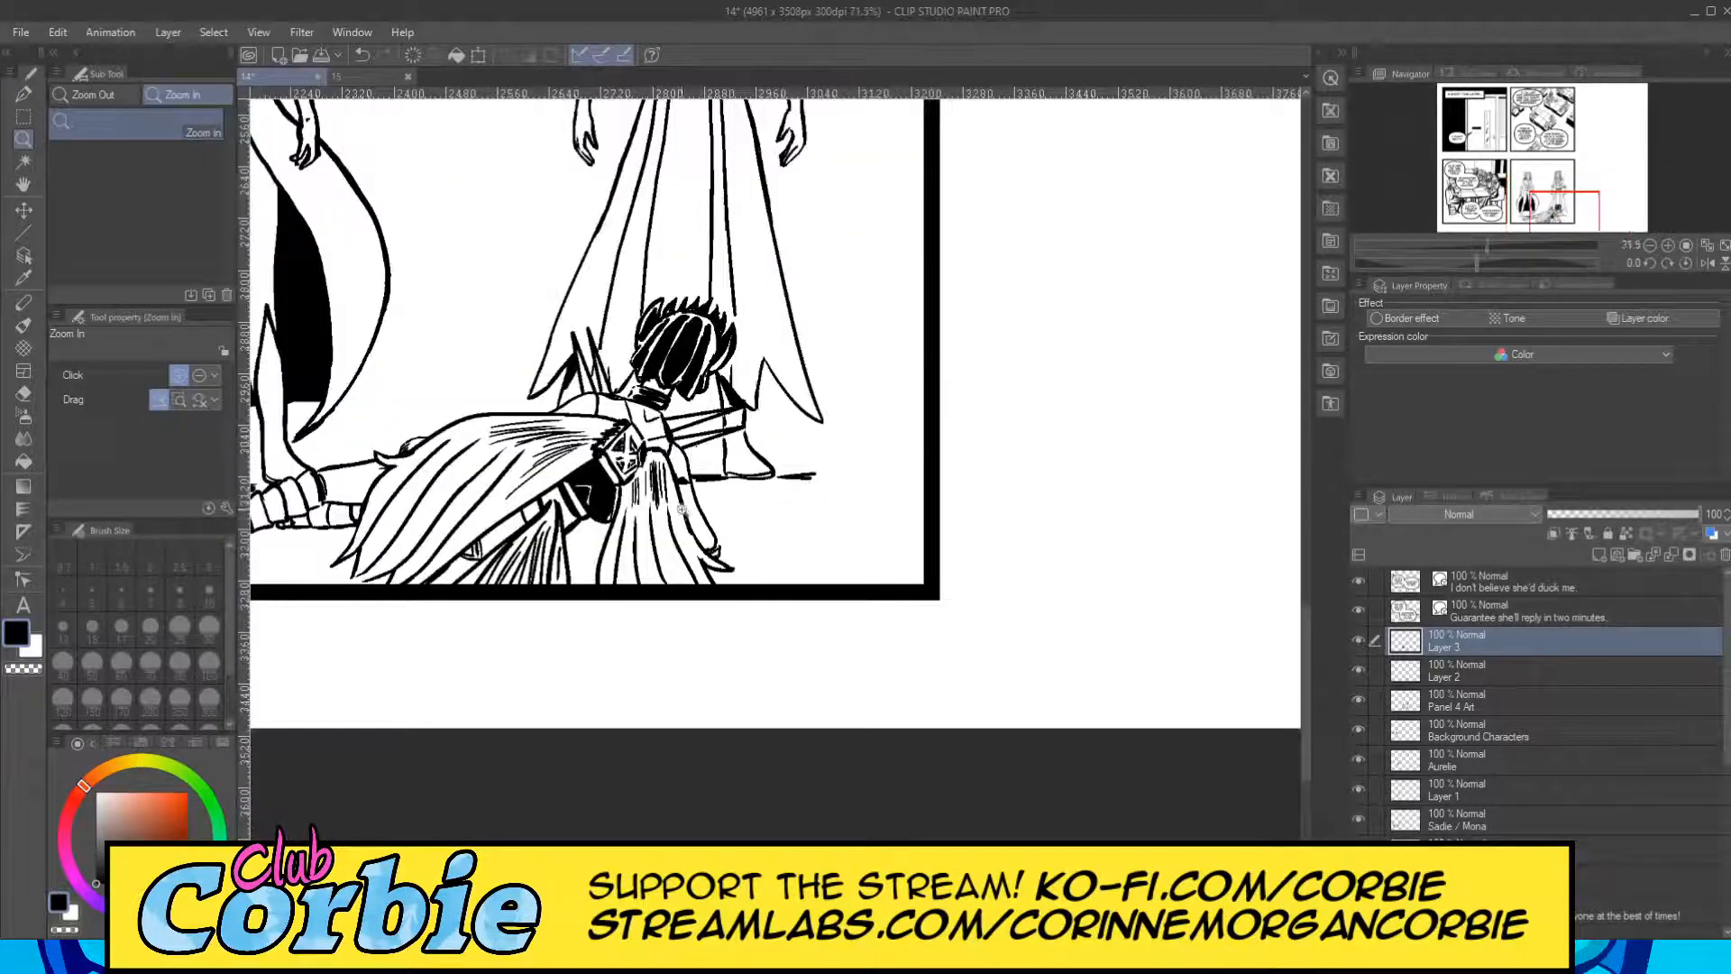
mouse_move(627, 411)
left_mouse_down()
mouse_move(500, 394)
mouse_move(454, 489)
mouse_move(606, 509)
mouse_move(490, 379)
mouse_move(482, 433)
mouse_move(532, 410)
mouse_move(591, 451)
mouse_move(620, 391)
mouse_move(659, 546)
mouse_move(572, 473)
left_mouse_up()
left_click(23, 93)
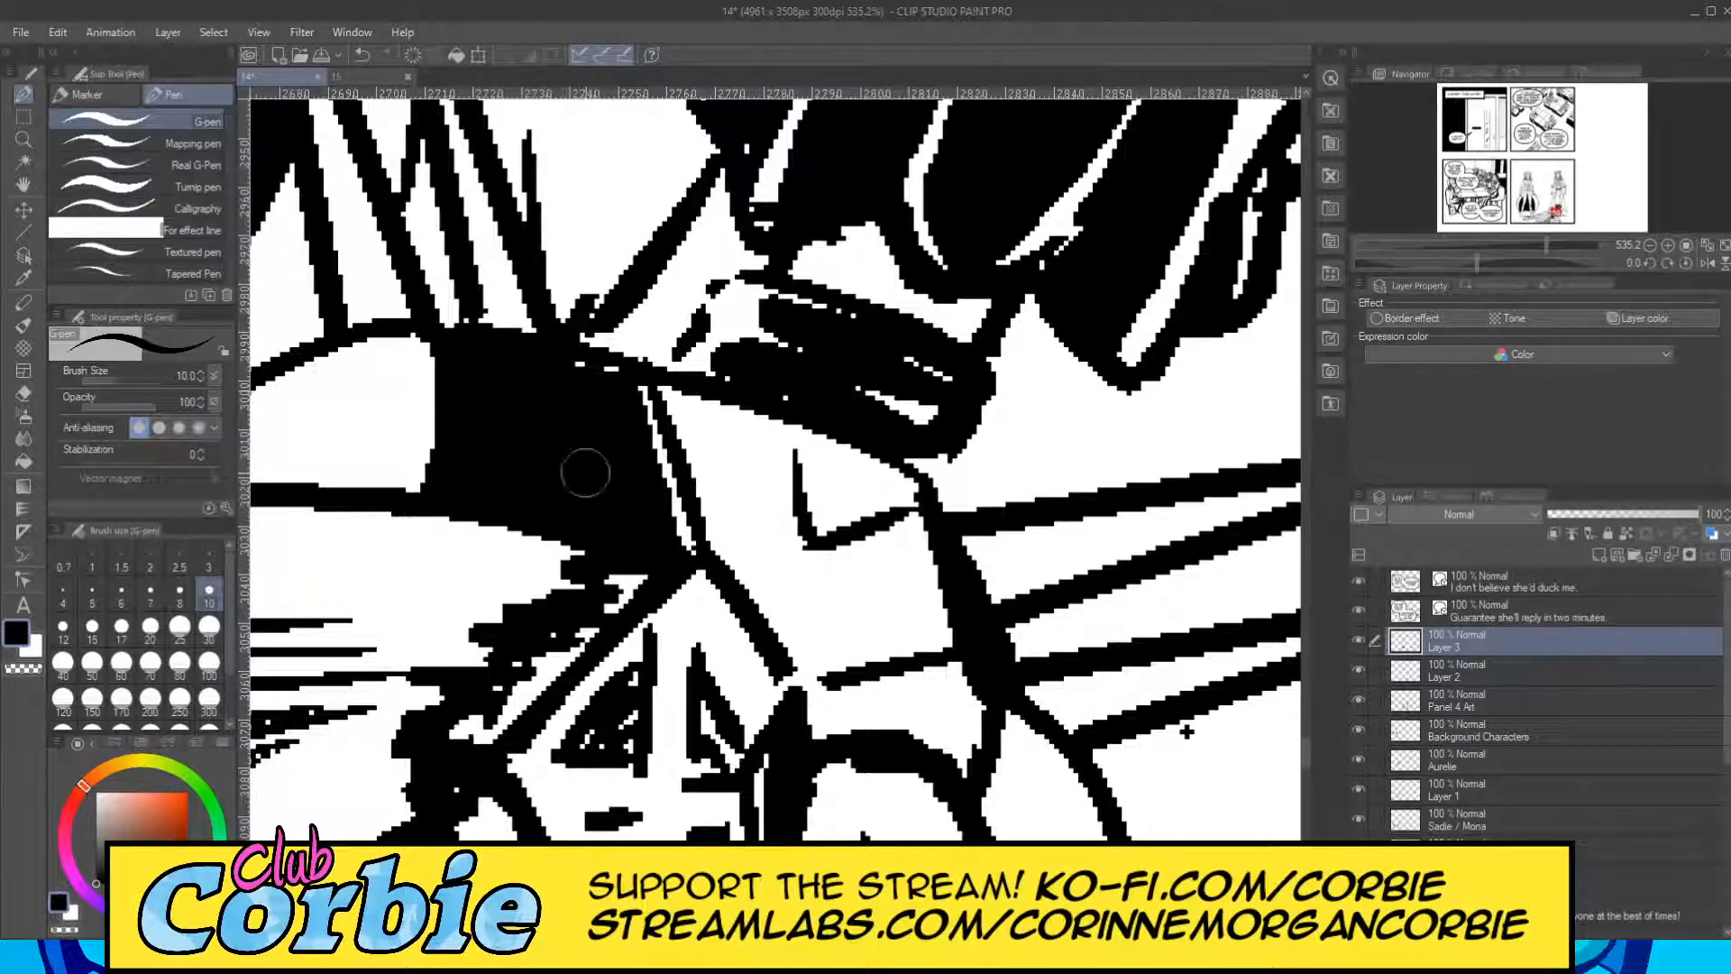
mouse_move(663, 386)
left_mouse_down()
mouse_move(728, 560)
mouse_move(812, 636)
mouse_move(742, 590)
mouse_move(790, 660)
mouse_move(930, 635)
mouse_move(834, 638)
mouse_move(884, 621)
mouse_move(788, 589)
left_mouse_up()
mouse_move(828, 439)
left_mouse_down()
mouse_move(828, 505)
mouse_move(894, 478)
mouse_move(846, 465)
mouse_move(852, 453)
mouse_move(880, 475)
mouse_move(780, 452)
mouse_move(780, 437)
mouse_move(779, 564)
mouse_move(780, 495)
mouse_move(825, 556)
mouse_move(882, 543)
mouse_move(789, 555)
mouse_move(911, 539)
mouse_move(917, 627)
mouse_move(903, 555)
mouse_move(906, 613)
mouse_move(756, 555)
mouse_move(713, 407)
mouse_move(727, 476)
mouse_move(731, 413)
mouse_move(761, 534)
mouse_move(748, 408)
left_mouse_up()
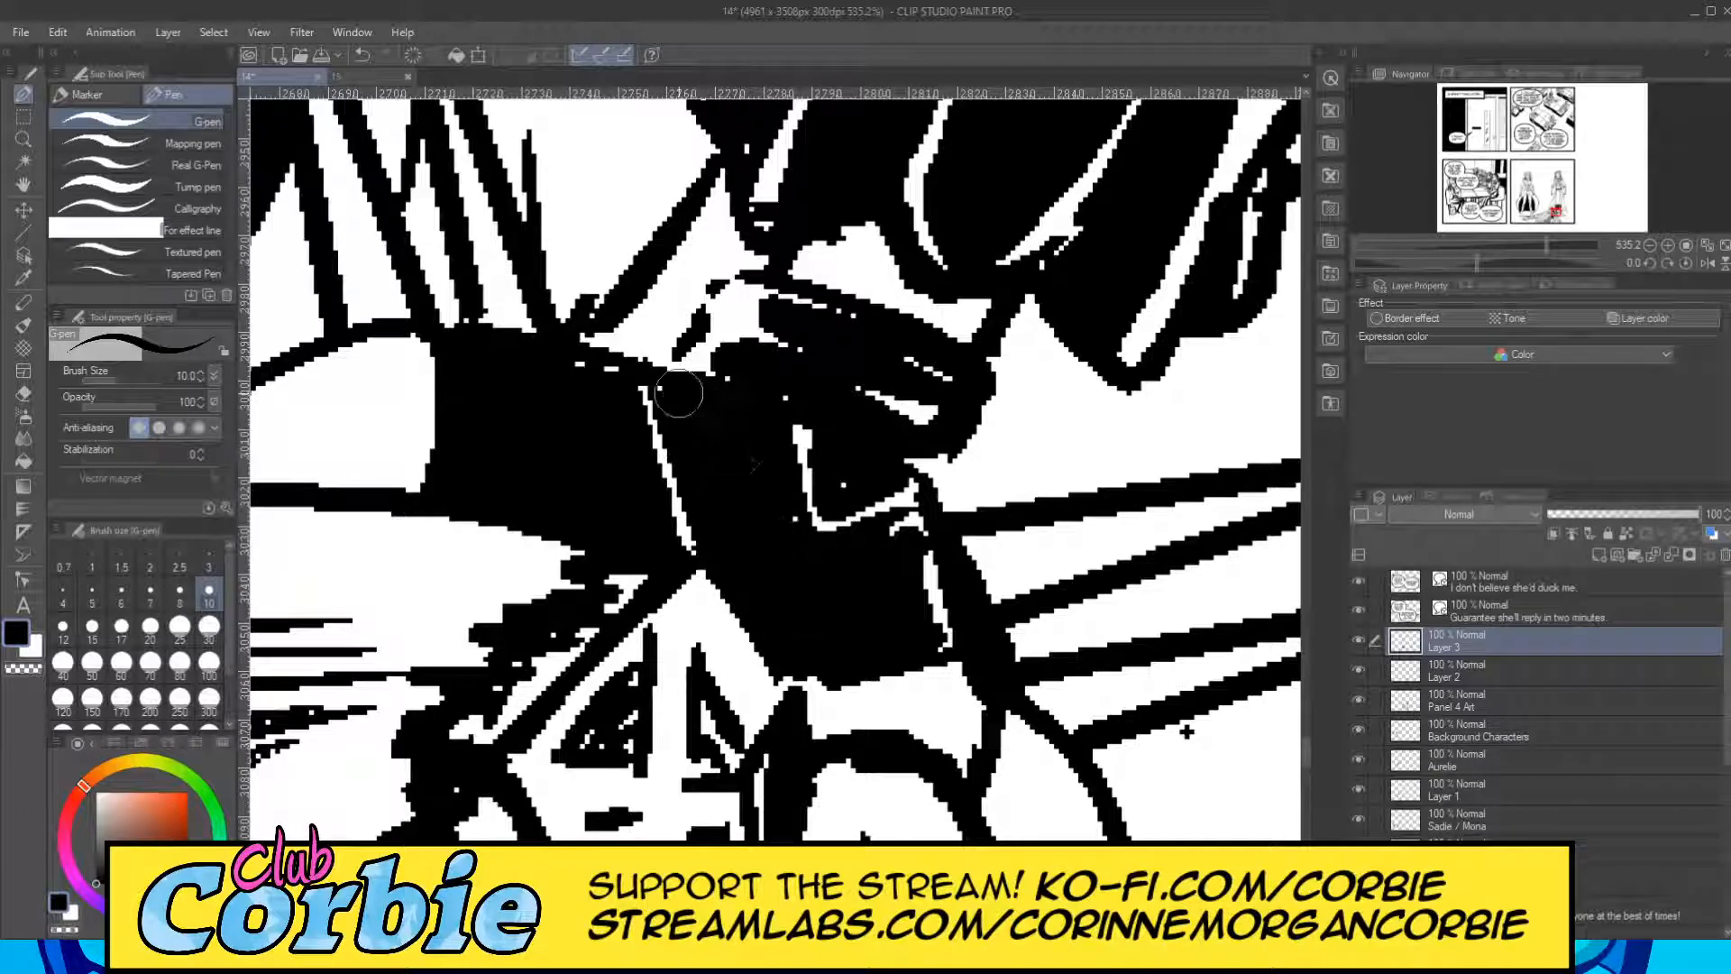
Ink the band along the clasp's lower edge black up to a thin white highlight, and darken the cape beside the clasp.
left_click(23, 139)
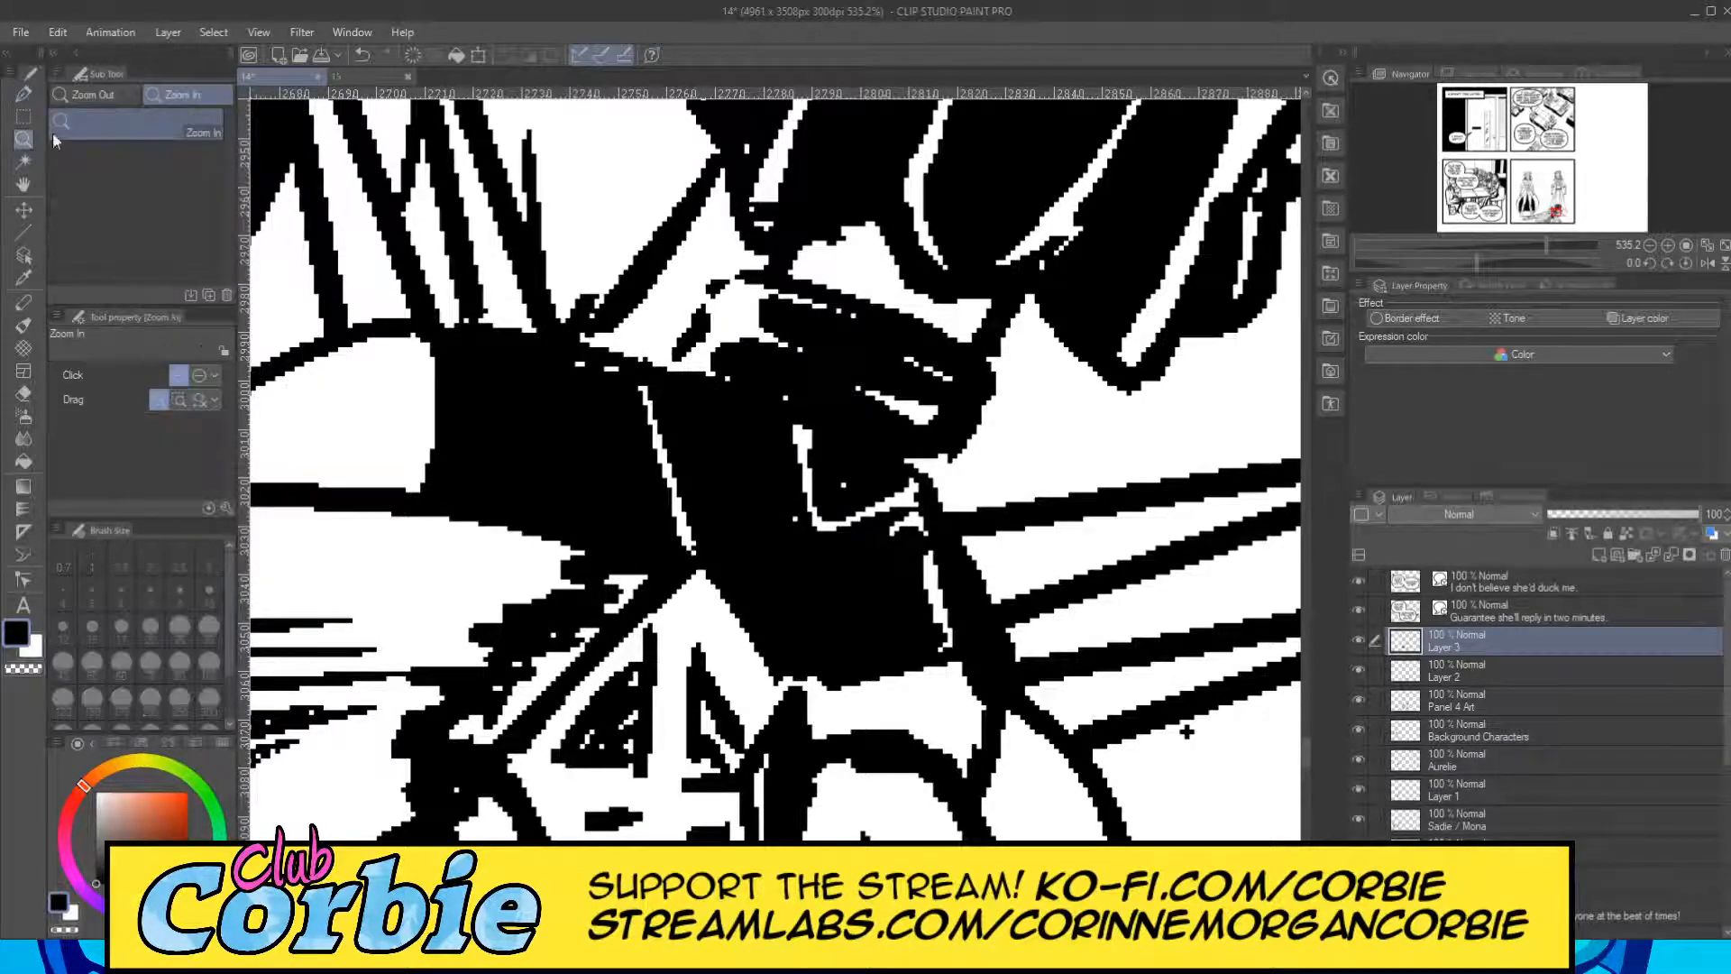
scroll(622, 477, "down", 8)
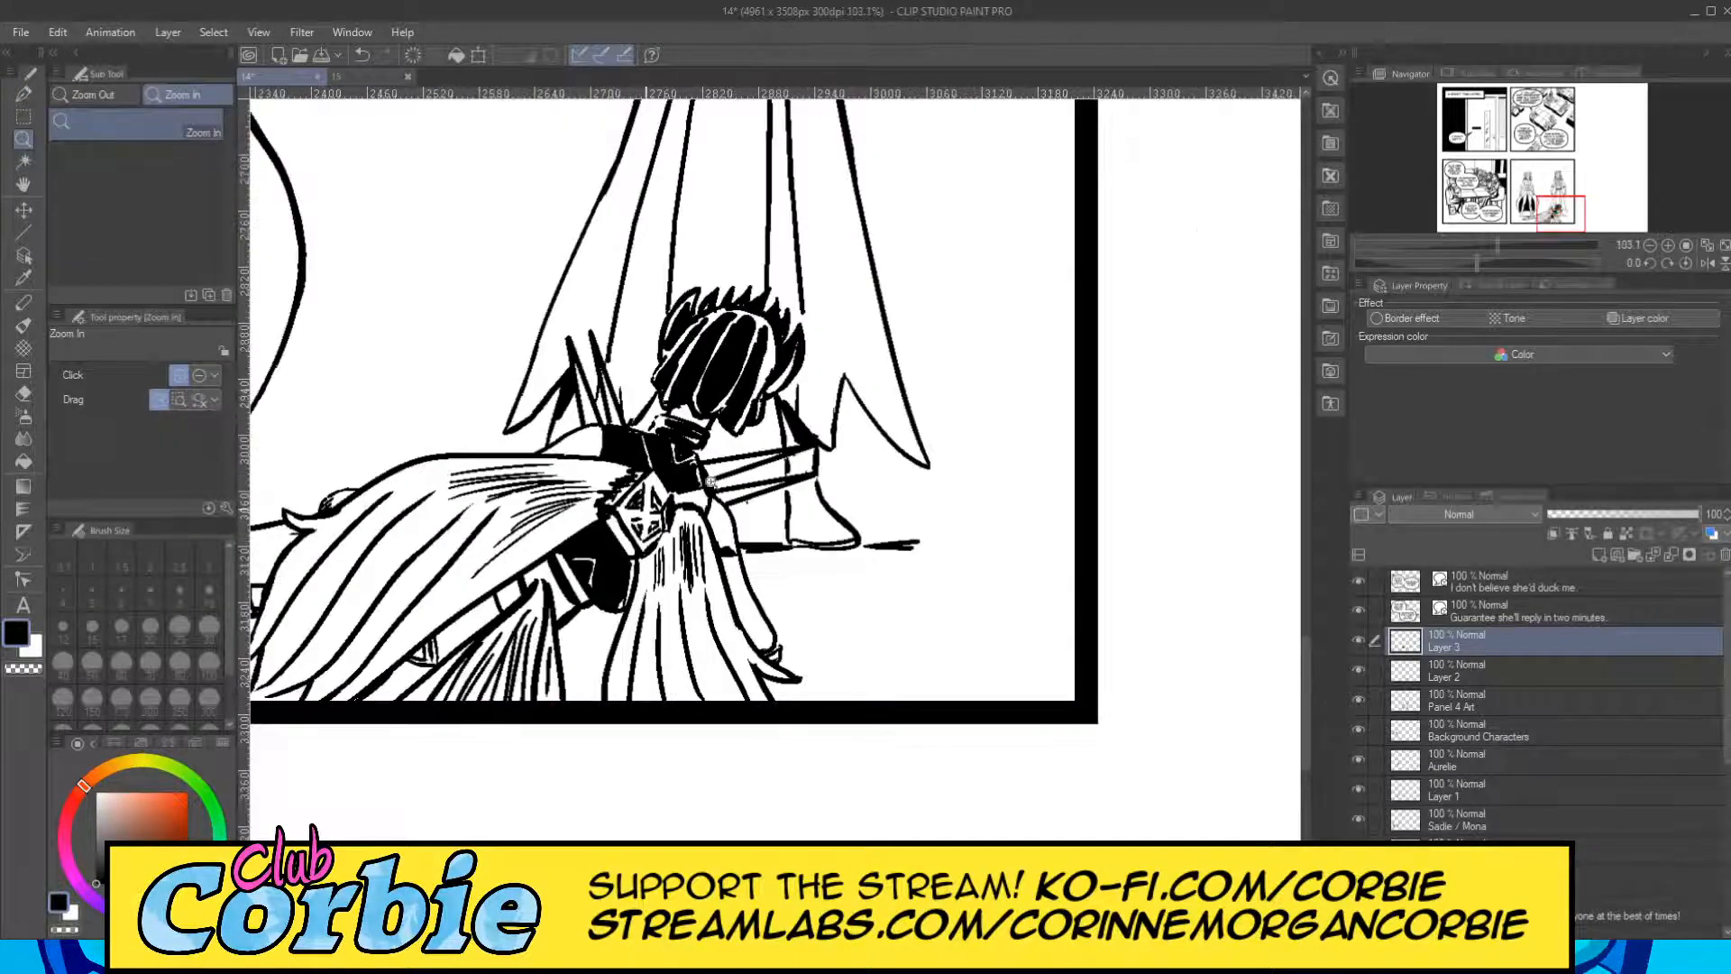
scroll(689, 489, "up", 8)
key("p")
mouse_move(483, 505)
left_mouse_down()
mouse_move(575, 651)
mouse_move(490, 507)
left_mouse_up()
mouse_move(523, 579)
left_mouse_down()
mouse_move(619, 719)
mouse_move(558, 627)
mouse_move(591, 668)
left_mouse_up()
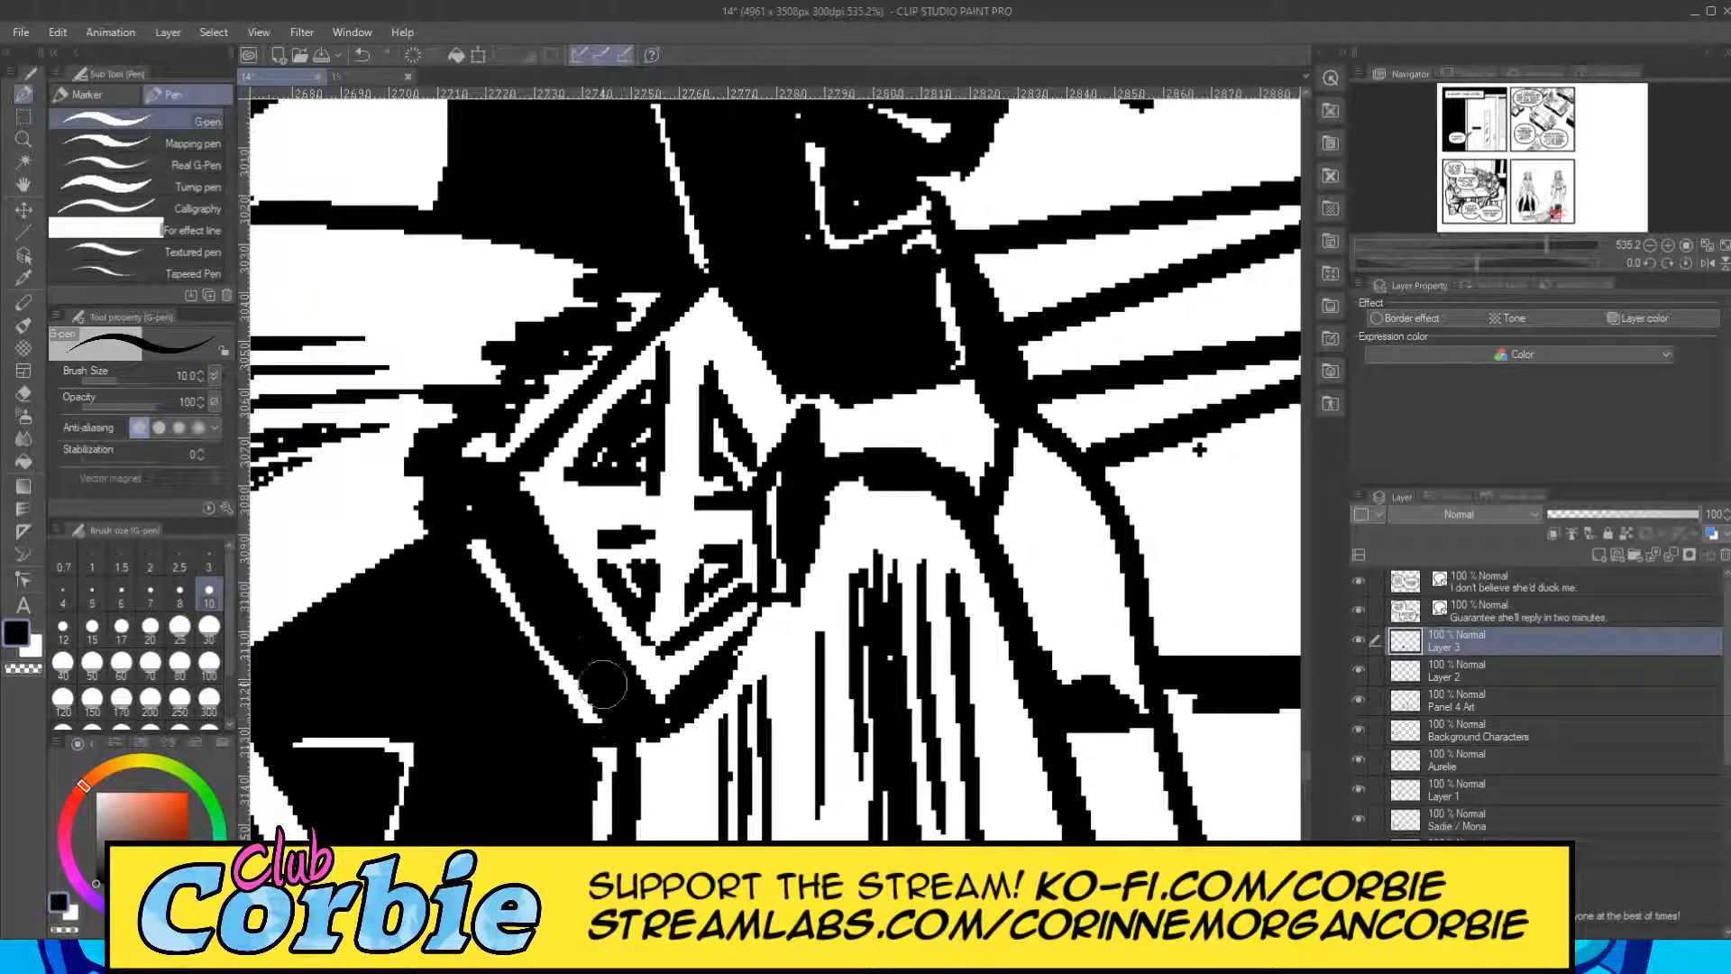
mouse_move(487, 437)
left_mouse_down()
mouse_move(642, 314)
mouse_move(599, 337)
mouse_move(579, 393)
mouse_move(537, 422)
left_mouse_up()
Fill the small shape at the lower end of the lying figure's arm black and close the gap in its outline.
left_click(24, 140)
left_click_drag(631, 305, 622, 360)
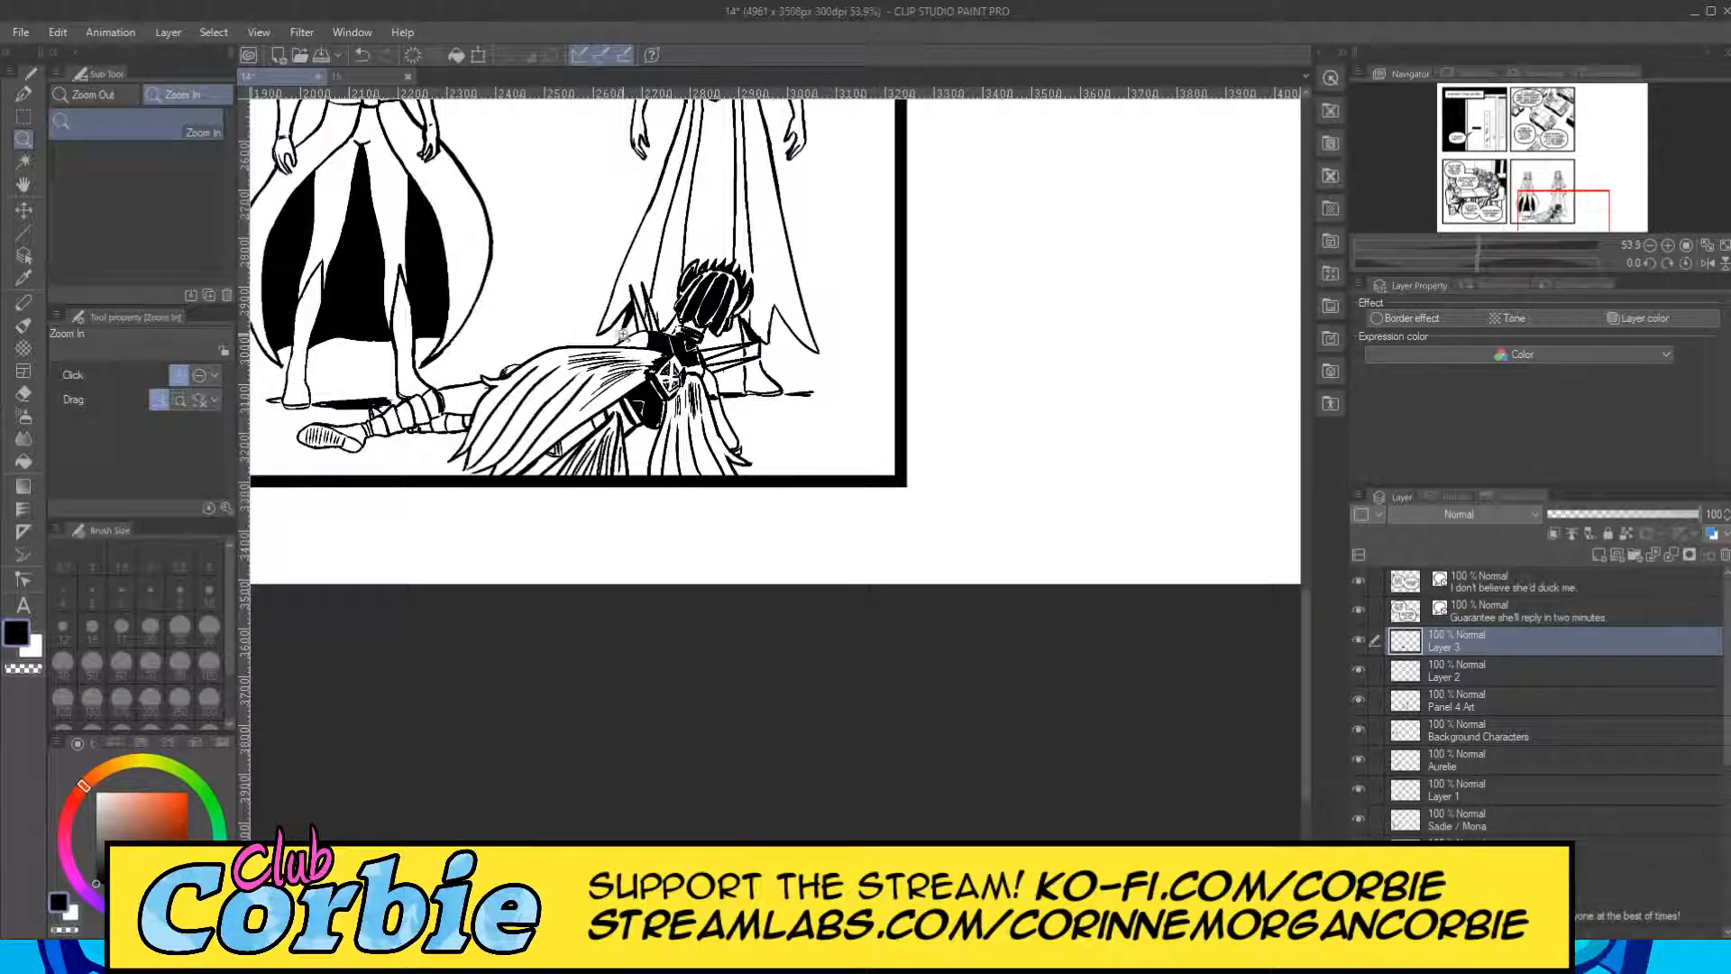
left_click_drag(741, 442, 776, 451)
left_click_drag(772, 466, 835, 454)
left_click(32, 99)
mouse_move(649, 532)
left_mouse_down()
mouse_move(722, 476)
mouse_move(707, 560)
mouse_move(704, 479)
left_mouse_up()
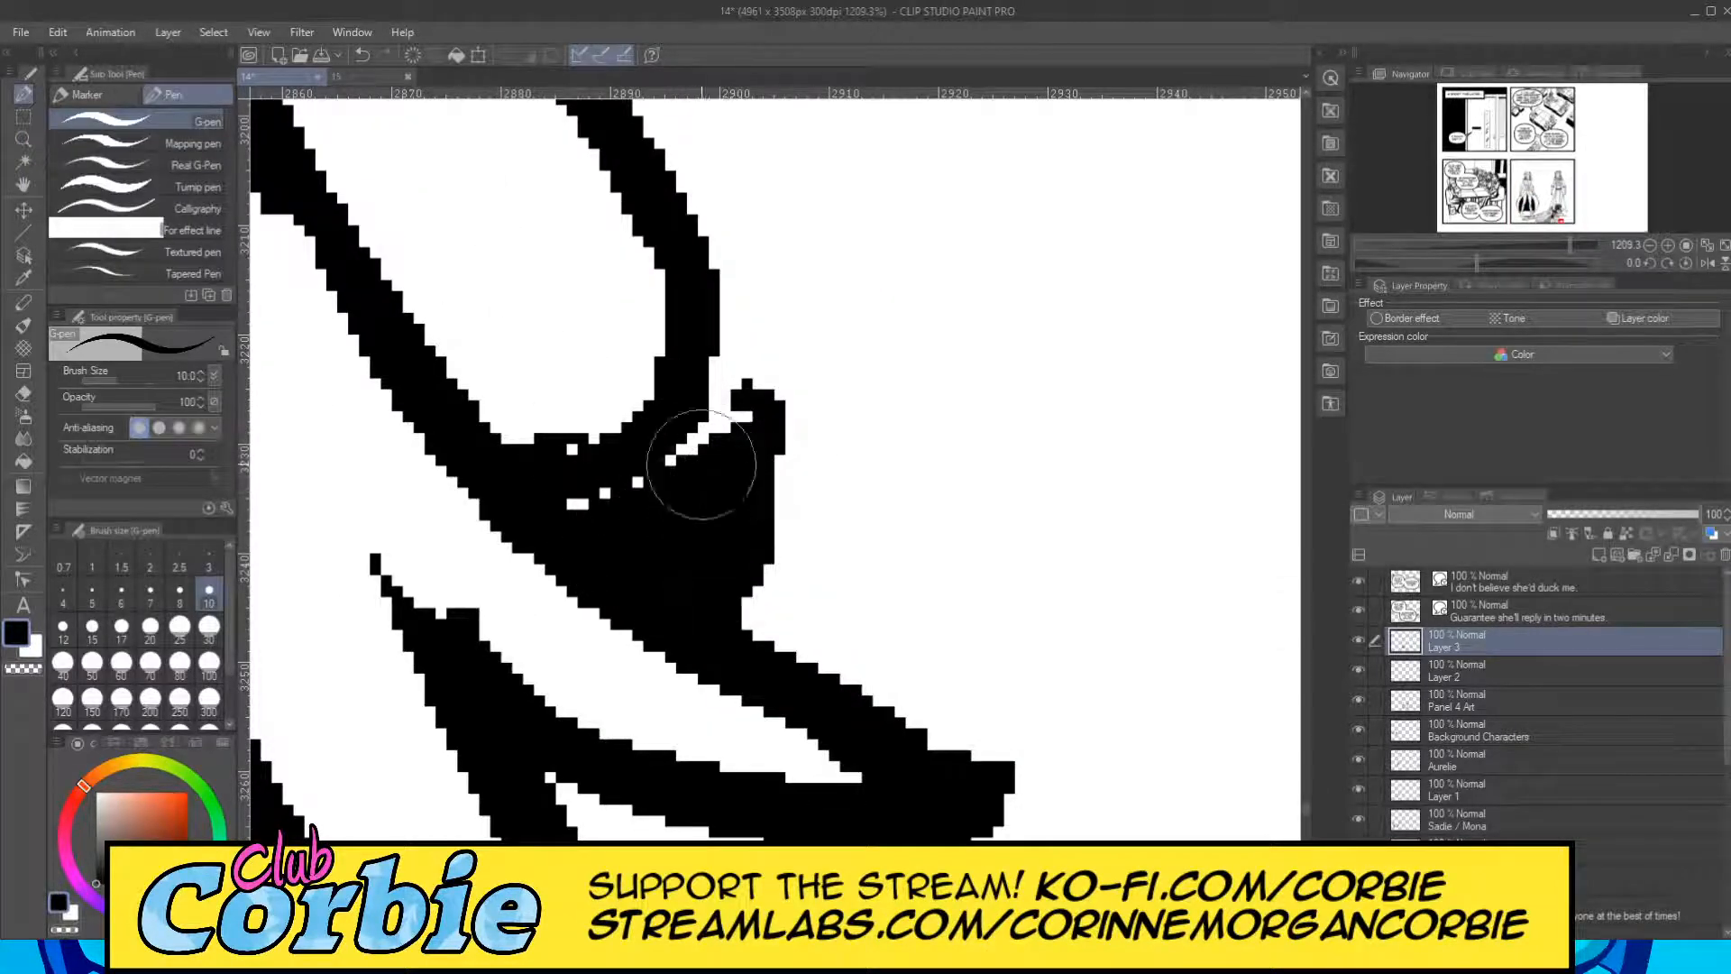
left_click_drag(703, 355, 734, 402)
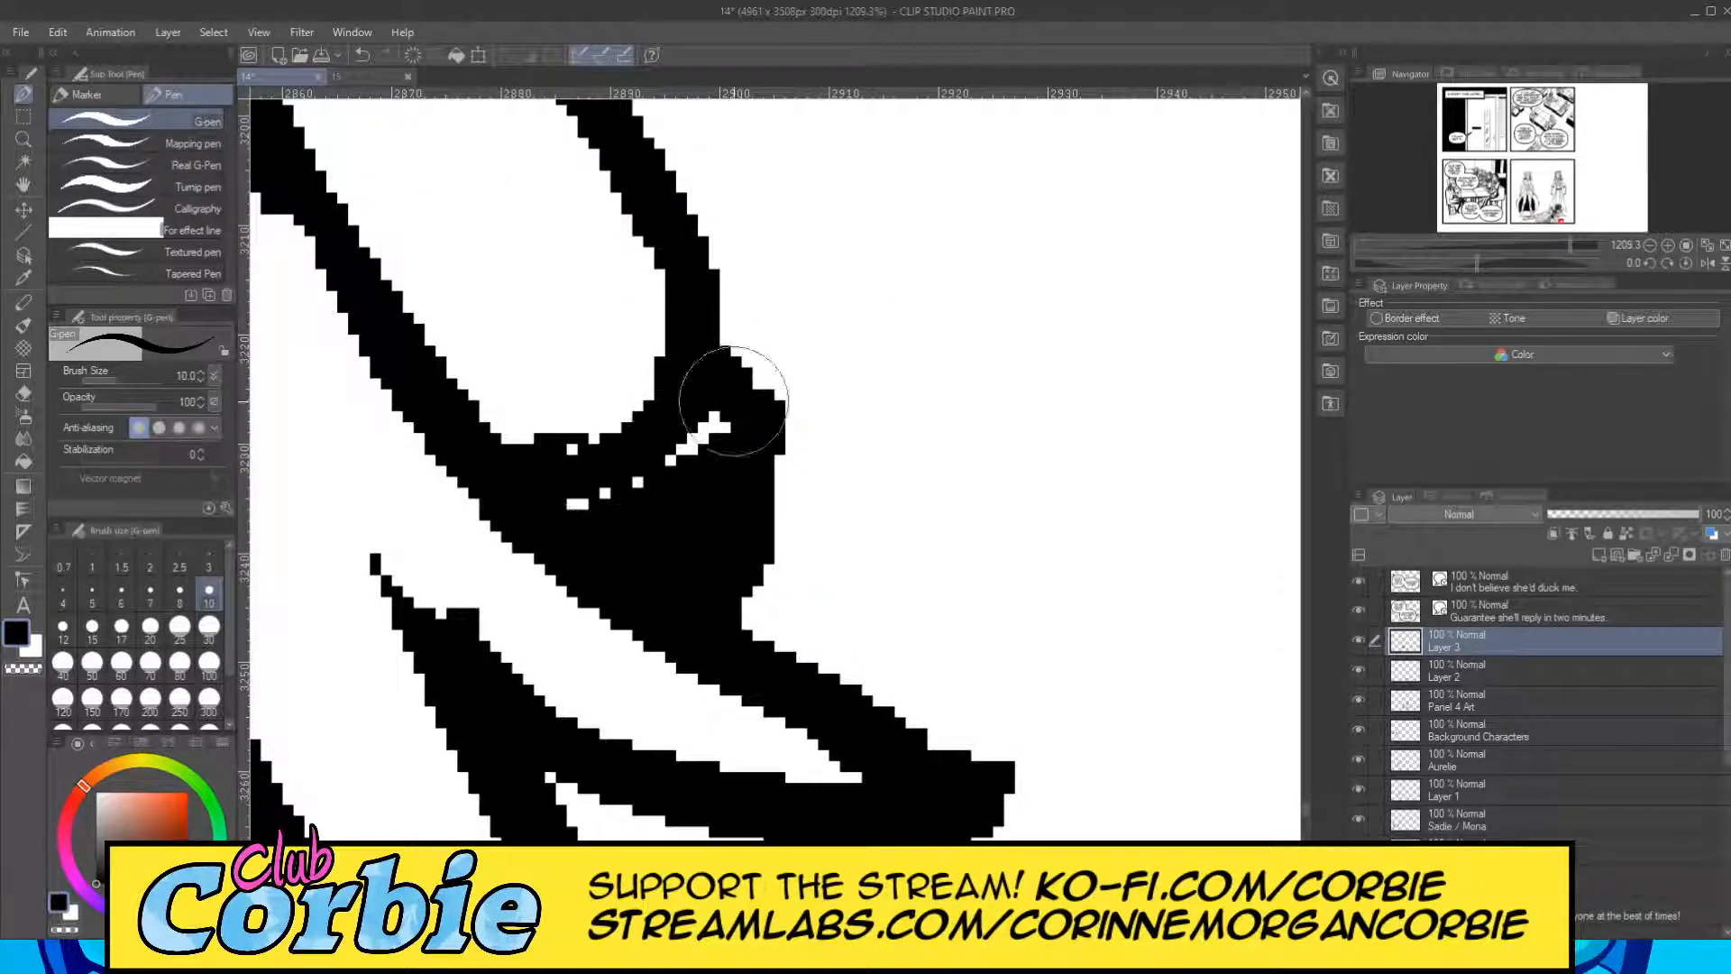
Fill the two upper wrap bands on the lying figure's front leg black, leaving thin curved white highlights along their edges.
left_click(20, 142)
left_click_drag(628, 347, 468, 390)
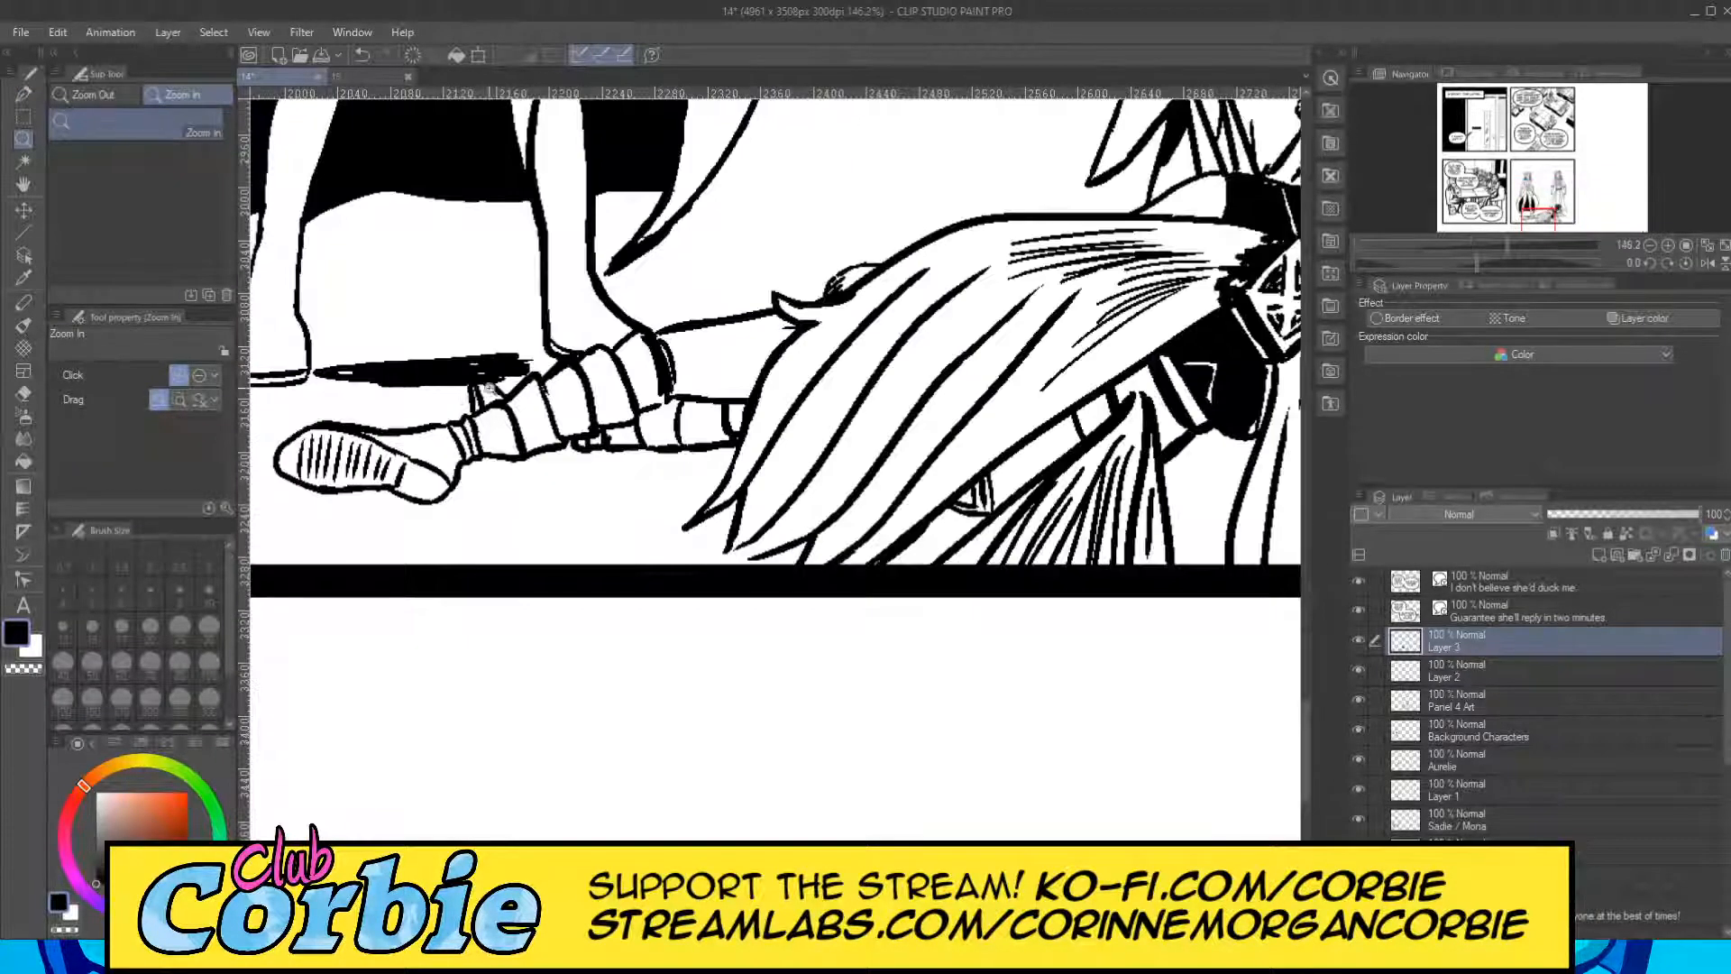
left_click_drag(644, 350, 755, 314)
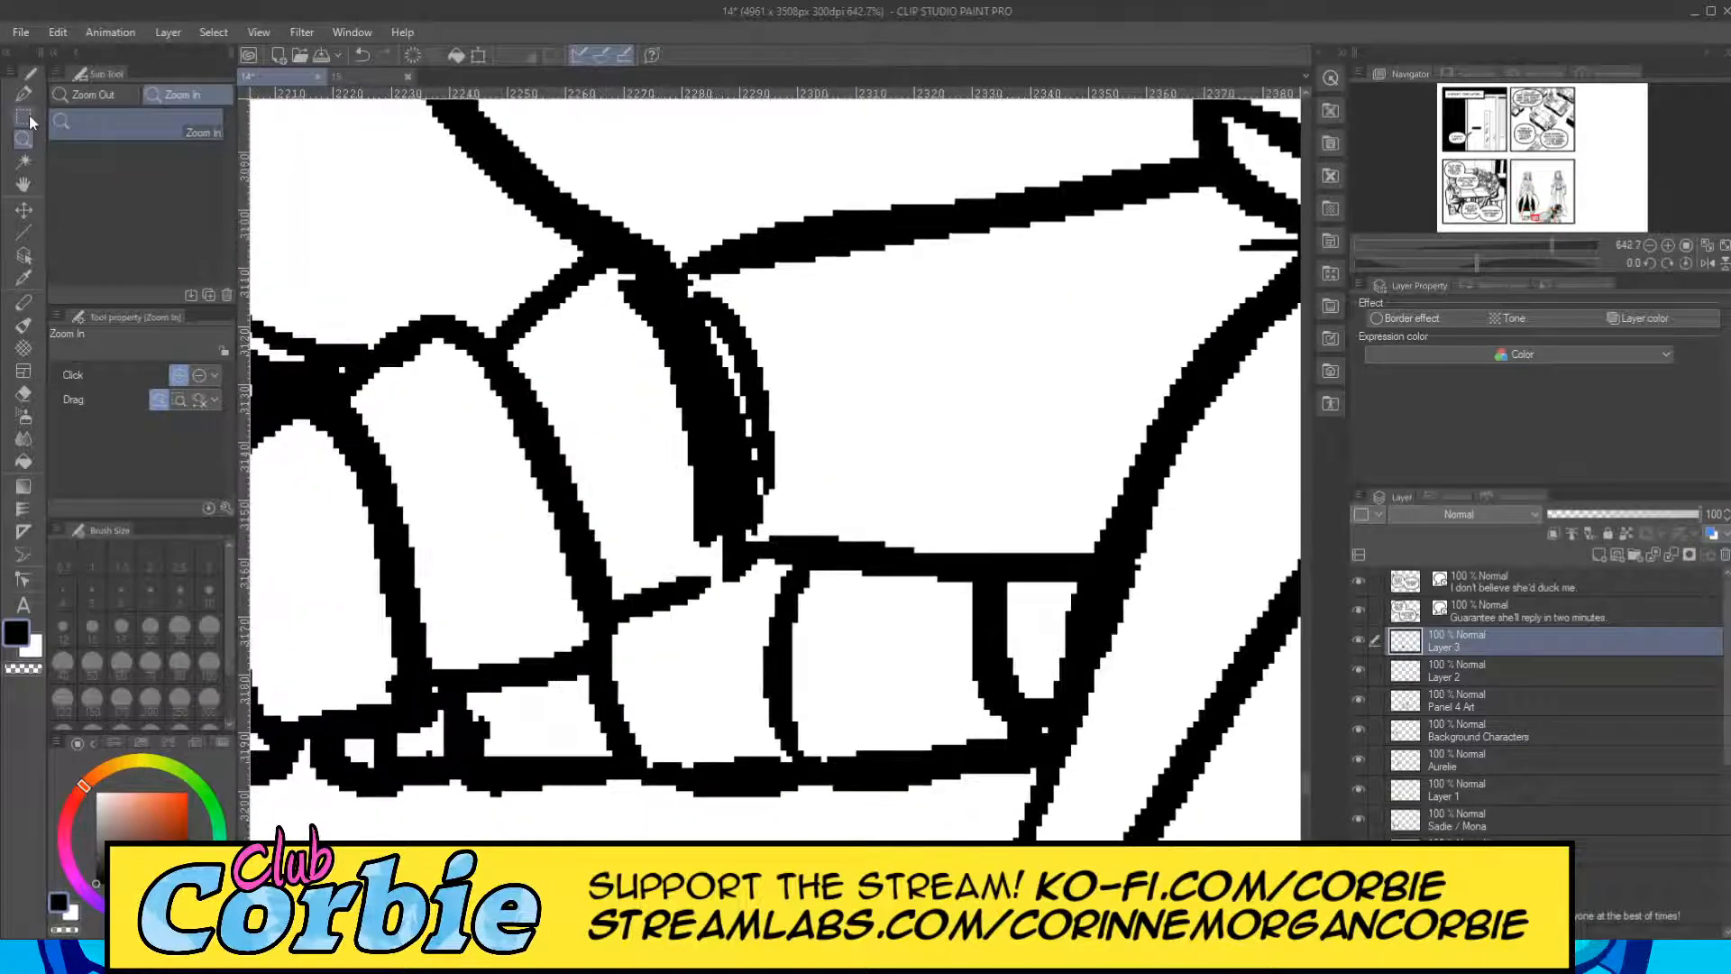
left_click(23, 94)
mouse_move(610, 591)
left_mouse_down()
mouse_move(656, 554)
mouse_move(634, 388)
mouse_move(598, 335)
mouse_move(537, 347)
mouse_move(600, 562)
mouse_move(569, 370)
mouse_move(635, 561)
mouse_move(604, 402)
mouse_move(660, 579)
mouse_move(627, 384)
mouse_move(681, 569)
mouse_move(654, 419)
left_mouse_up()
mouse_move(372, 442)
left_mouse_down()
mouse_move(456, 436)
mouse_move(498, 548)
mouse_move(498, 657)
mouse_move(430, 461)
mouse_move(447, 605)
mouse_move(399, 438)
mouse_move(430, 656)
mouse_move(423, 579)
mouse_move(478, 647)
mouse_move(531, 619)
mouse_move(472, 439)
mouse_move(448, 402)
mouse_move(398, 408)
mouse_move(379, 421)
mouse_move(482, 443)
mouse_move(539, 641)
mouse_move(482, 450)
mouse_move(539, 649)
left_mouse_up()
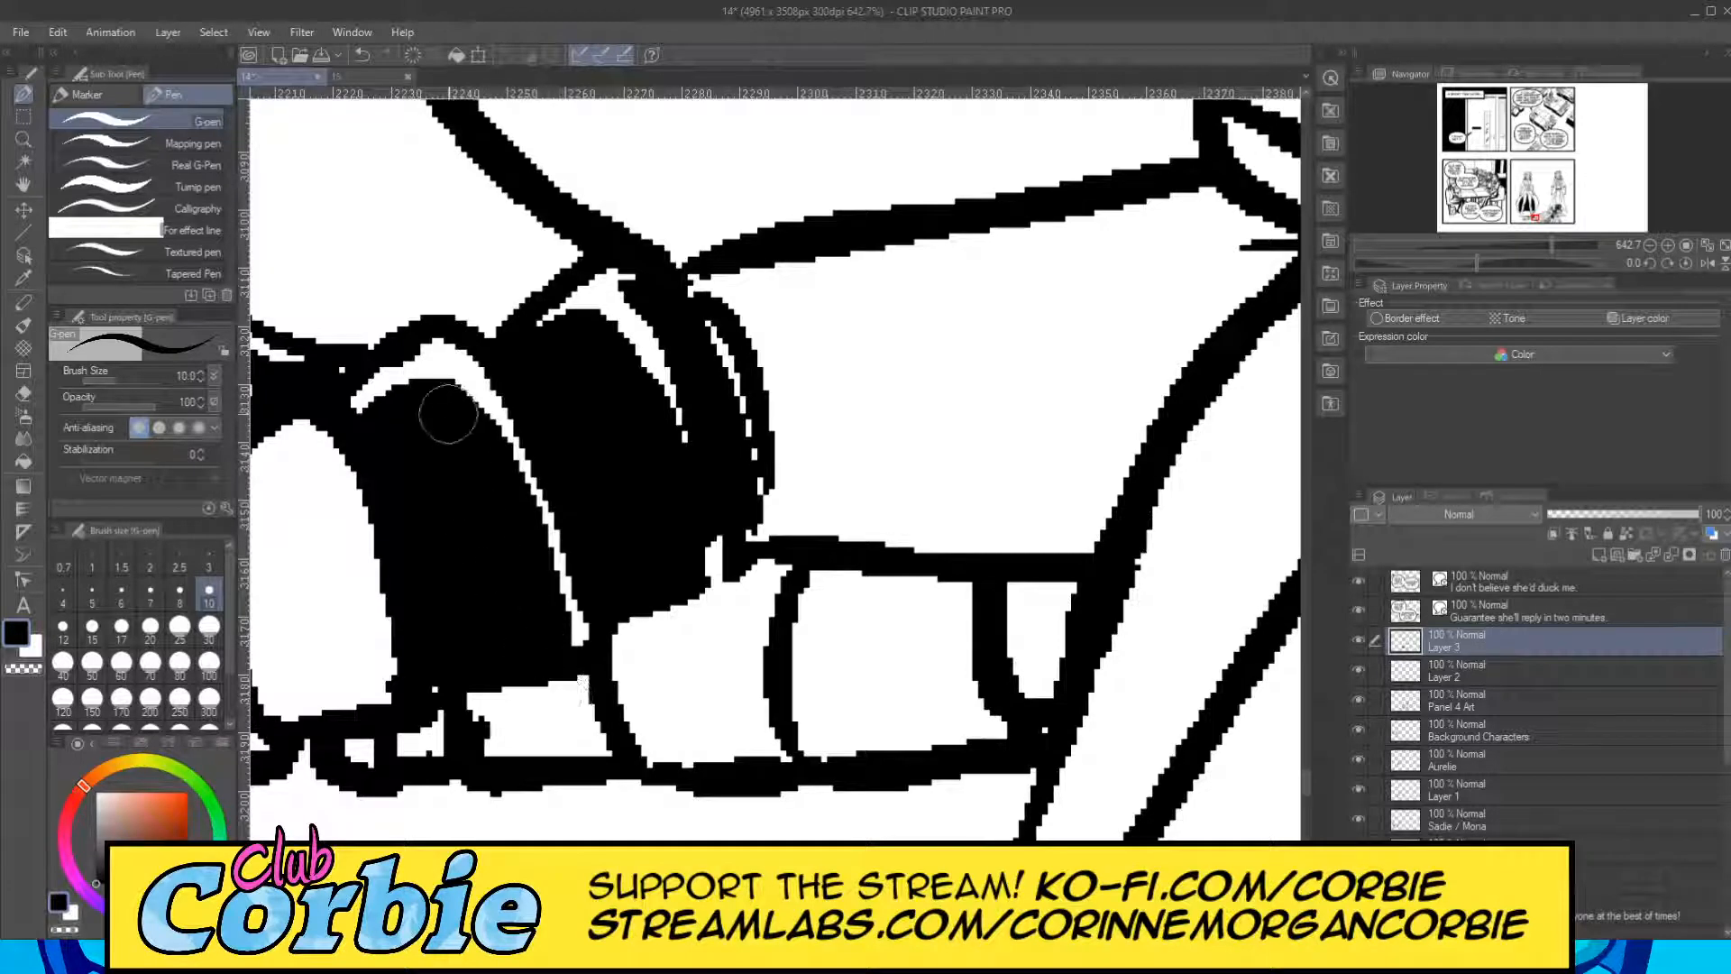
Fill the remaining front-leg wrap bands down to the ankle black, keeping thin white highlights between them.
left_click_drag(857, 929, 836, 929)
mouse_move(930, 532)
left_mouse_down()
mouse_move(999, 475)
mouse_move(1030, 506)
mouse_move(1061, 681)
mouse_move(1012, 454)
mouse_move(1074, 610)
mouse_move(1075, 679)
mouse_move(1043, 687)
mouse_move(981, 653)
mouse_move(939, 536)
mouse_move(983, 627)
mouse_move(1025, 575)
left_mouse_up()
mouse_move(792, 599)
left_mouse_down()
mouse_move(847, 548)
mouse_move(922, 746)
mouse_move(878, 568)
mouse_move(948, 757)
mouse_move(847, 591)
mouse_move(842, 730)
mouse_move(789, 606)
left_mouse_up()
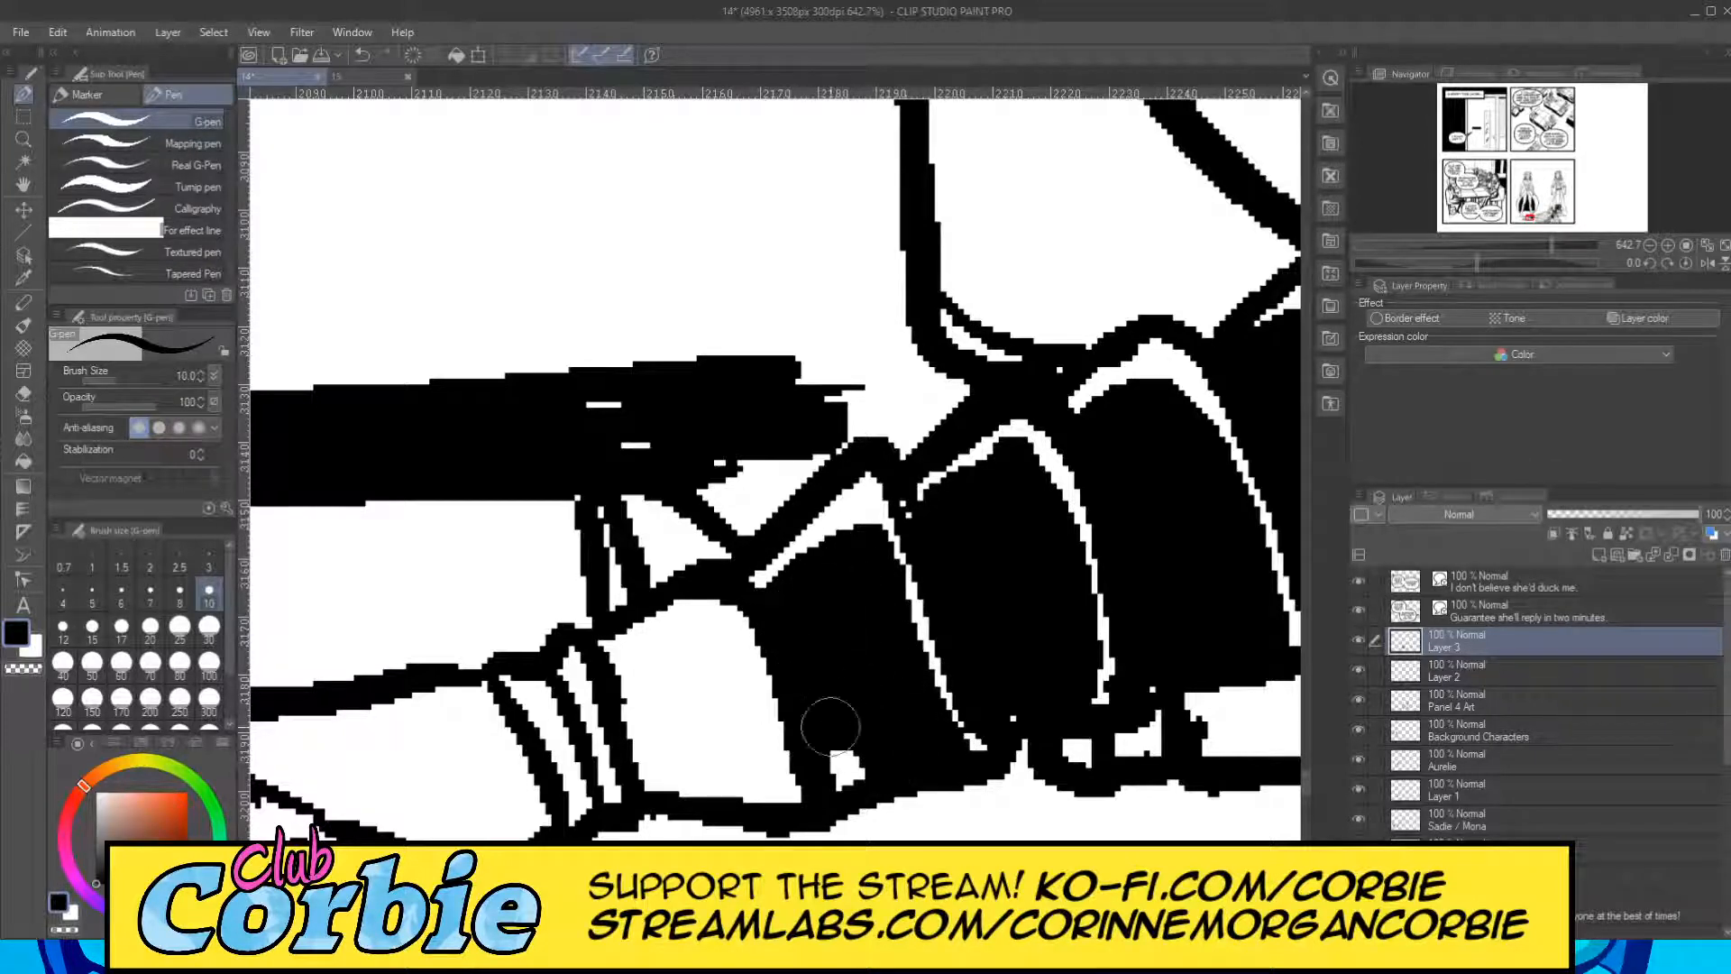
left_click_drag(808, 691, 848, 775)
mouse_move(634, 657)
left_mouse_down()
mouse_move(695, 644)
mouse_move(729, 792)
mouse_move(668, 671)
mouse_move(663, 773)
mouse_move(629, 665)
mouse_move(702, 630)
mouse_move(742, 796)
mouse_move(729, 657)
mouse_move(776, 803)
mouse_move(668, 766)
mouse_move(563, 678)
mouse_move(614, 804)
mouse_move(530, 704)
mouse_move(561, 768)
mouse_move(550, 731)
left_mouse_up()
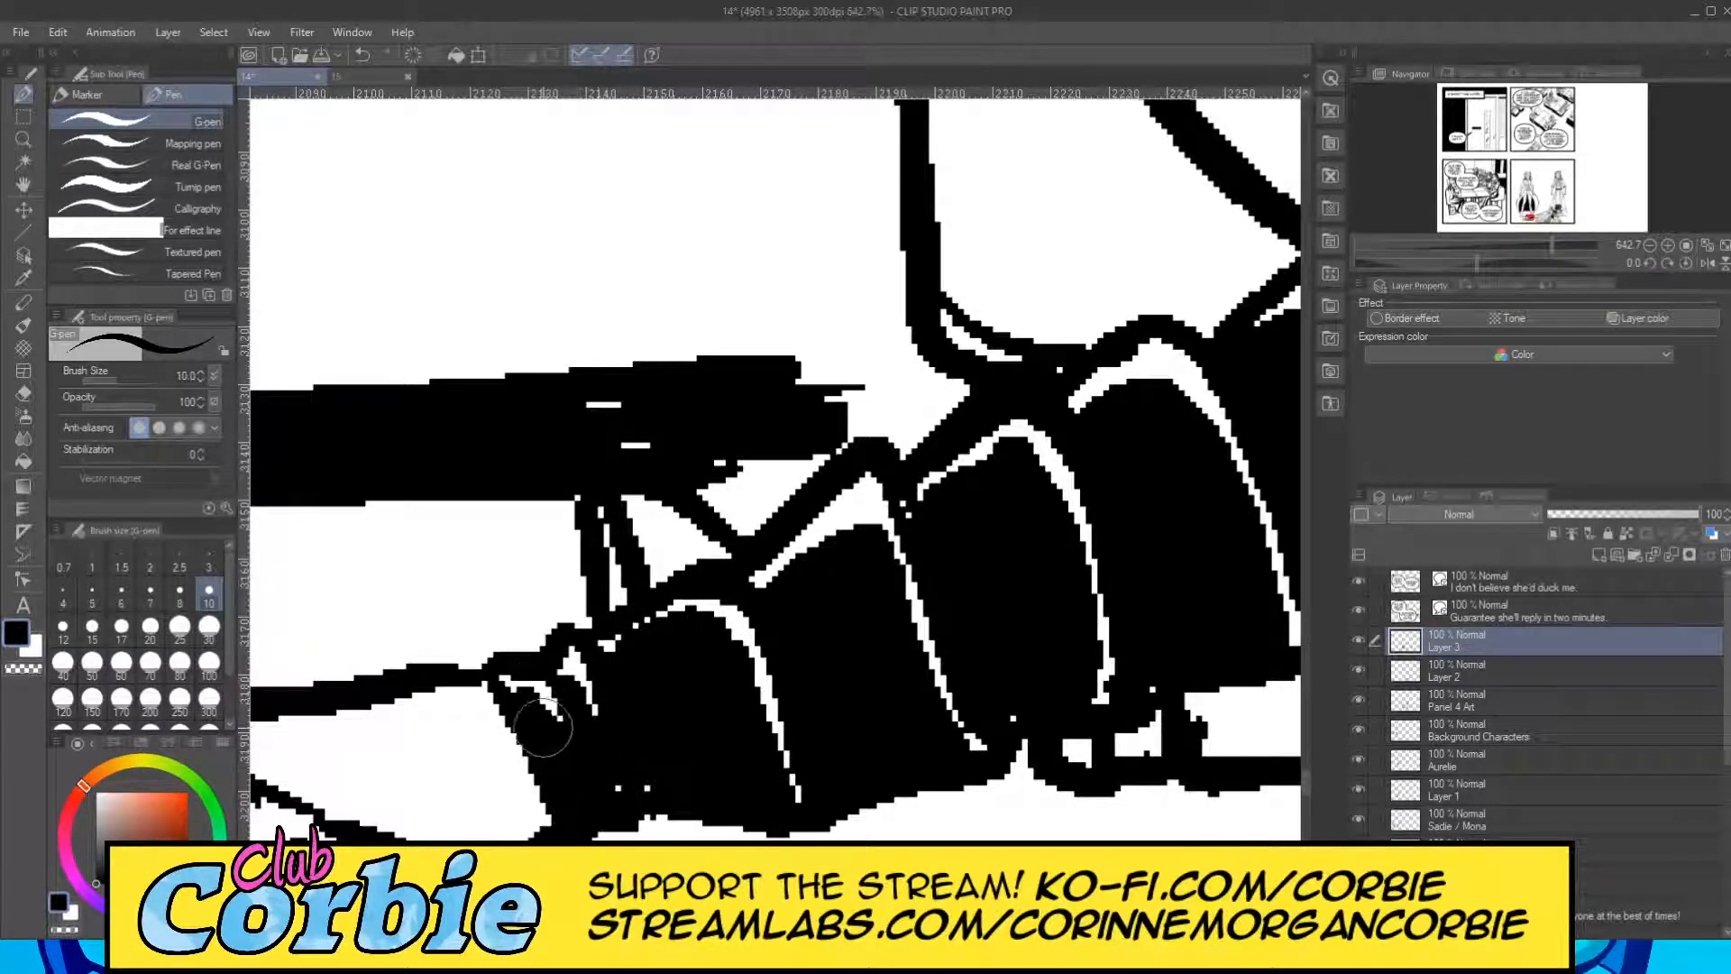
Fill the middle wrap band of the lying figure's rear leg black and erase the overshoot above its upper outline.
left_click(27, 142)
left_click_drag(610, 410, 298, 469)
left_click_drag(801, 448, 825, 441)
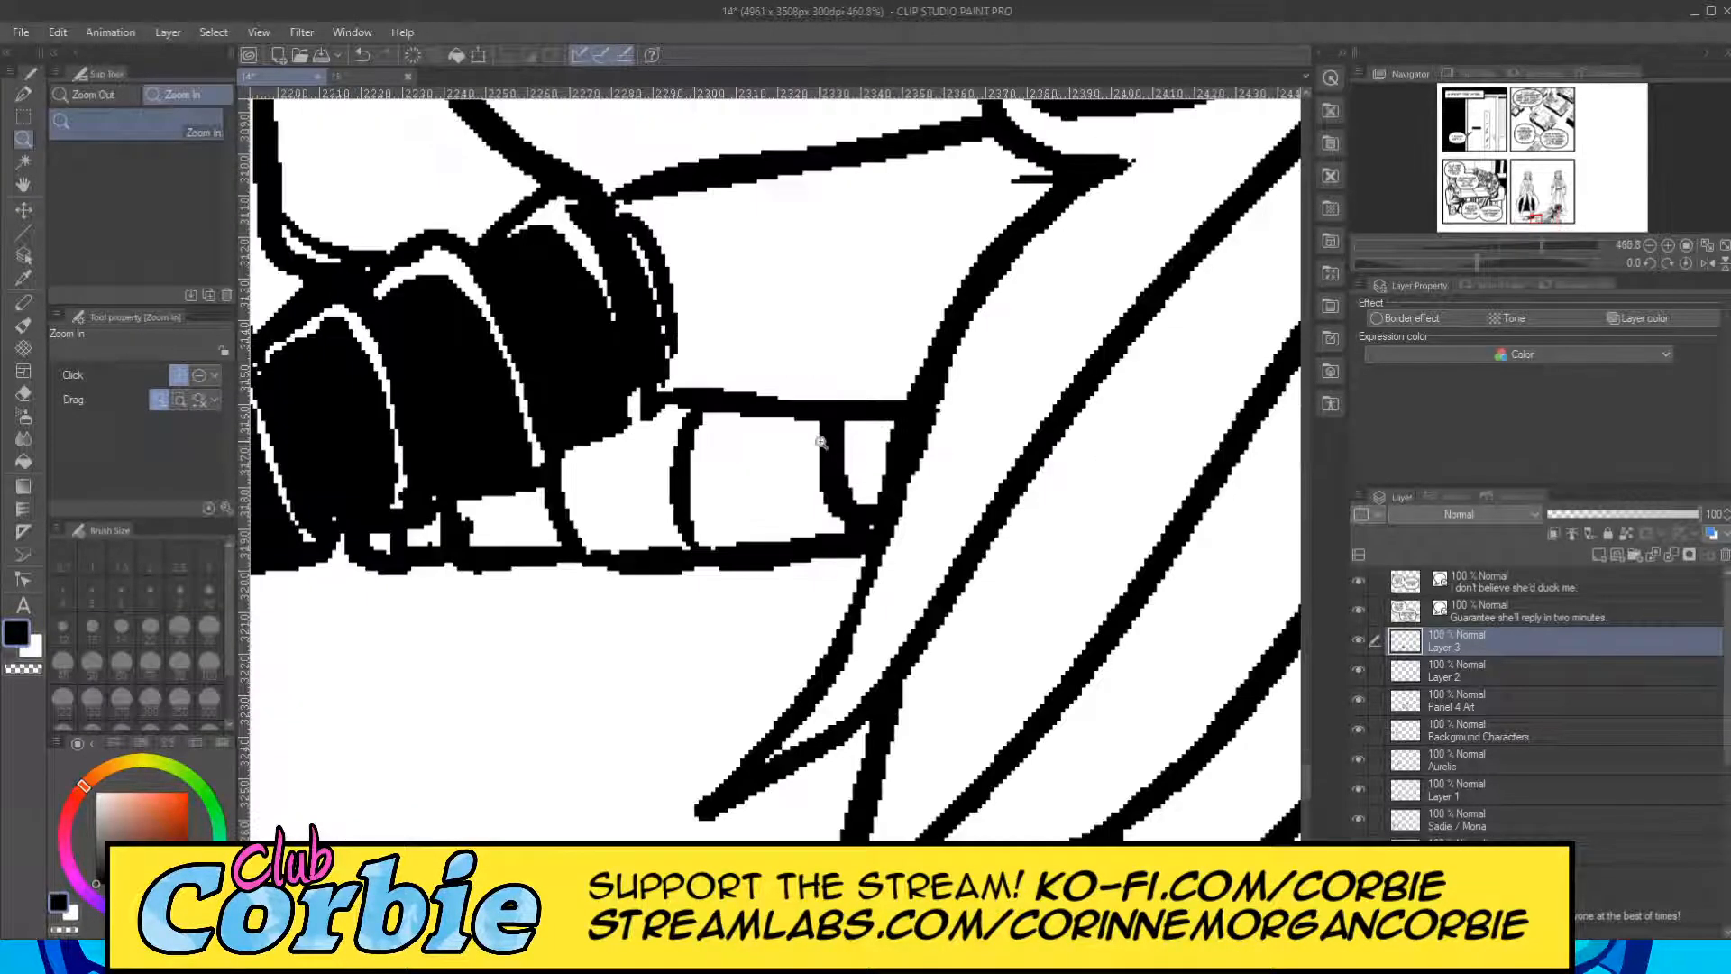
left_click(26, 93)
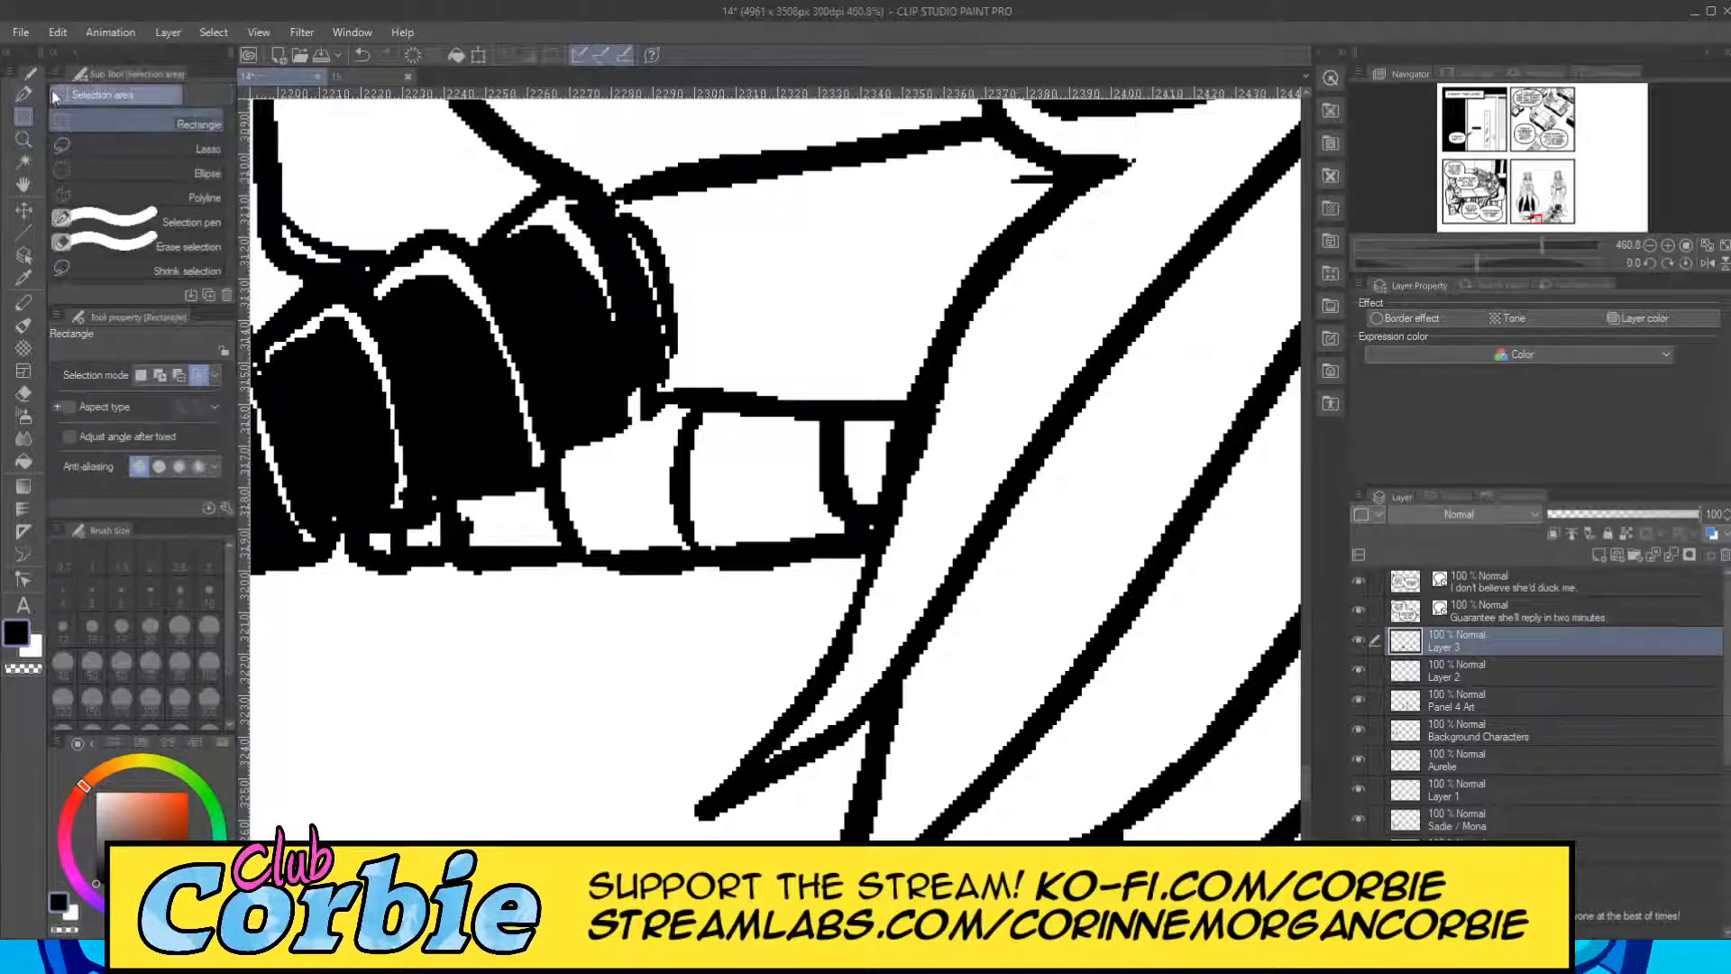
mouse_move(707, 412)
left_mouse_down()
mouse_move(696, 526)
mouse_move(822, 531)
mouse_move(793, 486)
mouse_move(800, 434)
mouse_move(794, 517)
mouse_move(729, 420)
mouse_move(722, 522)
mouse_move(771, 415)
left_mouse_up()
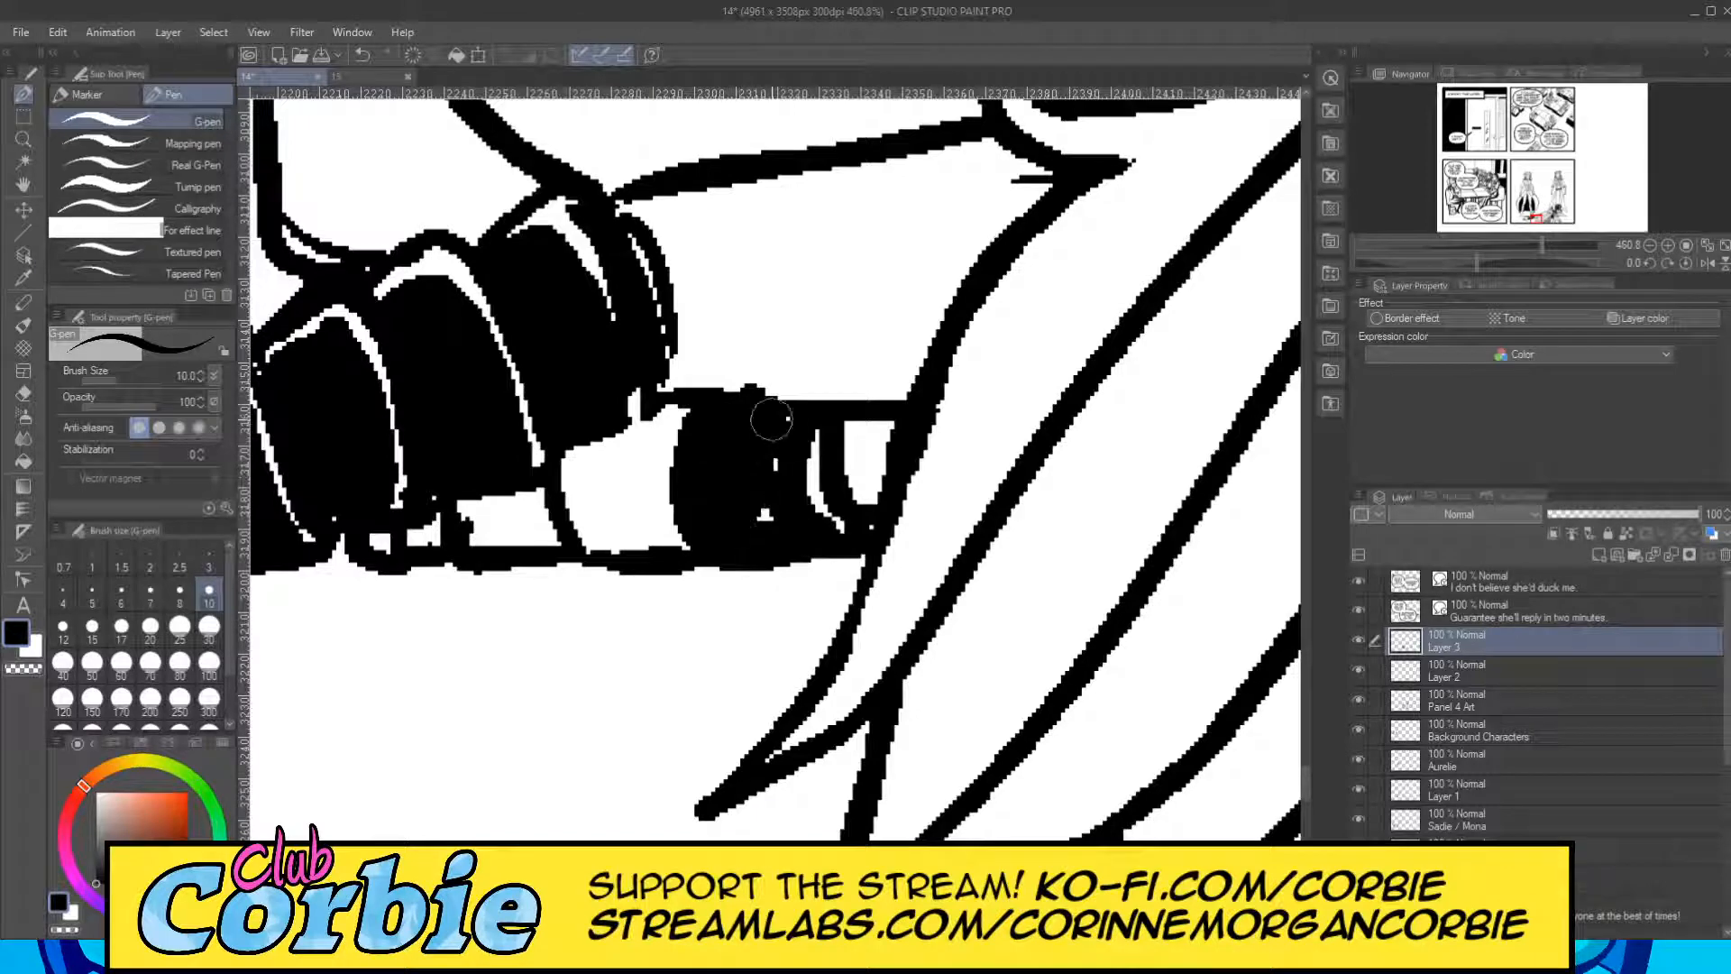
left_click(24, 395)
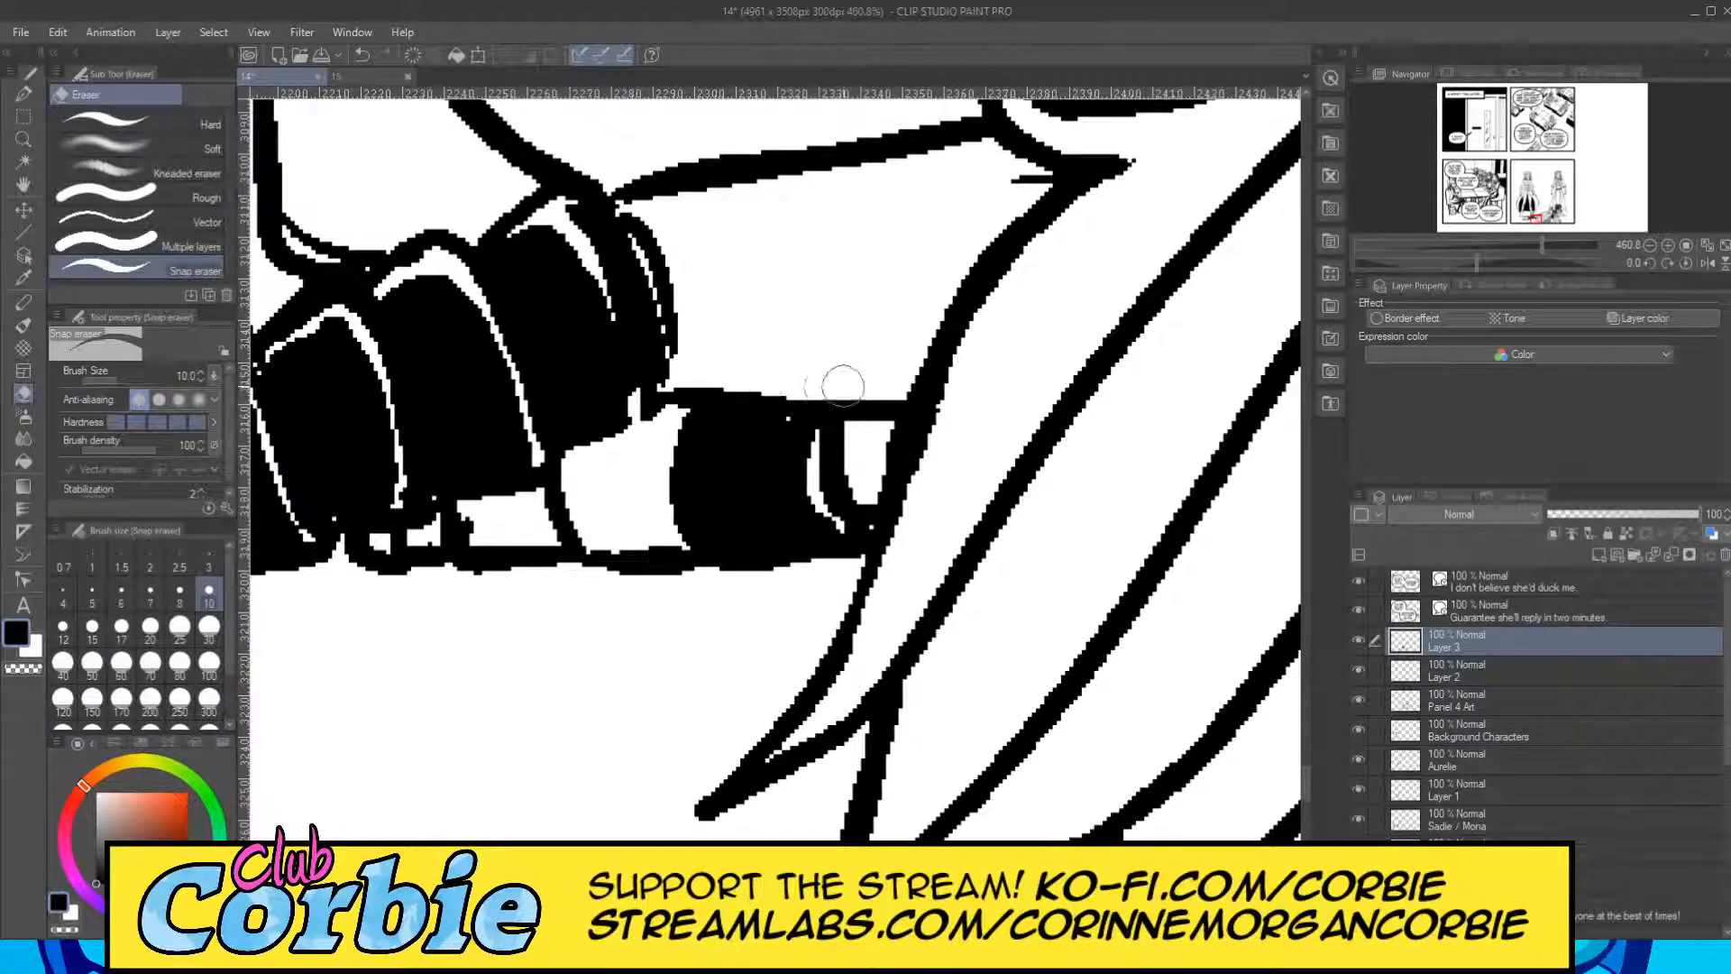
Fill the remaining rear-leg wraps from the cape's edge to beneath the front leg black, leaving thin white seam highlights.
left_click(30, 92)
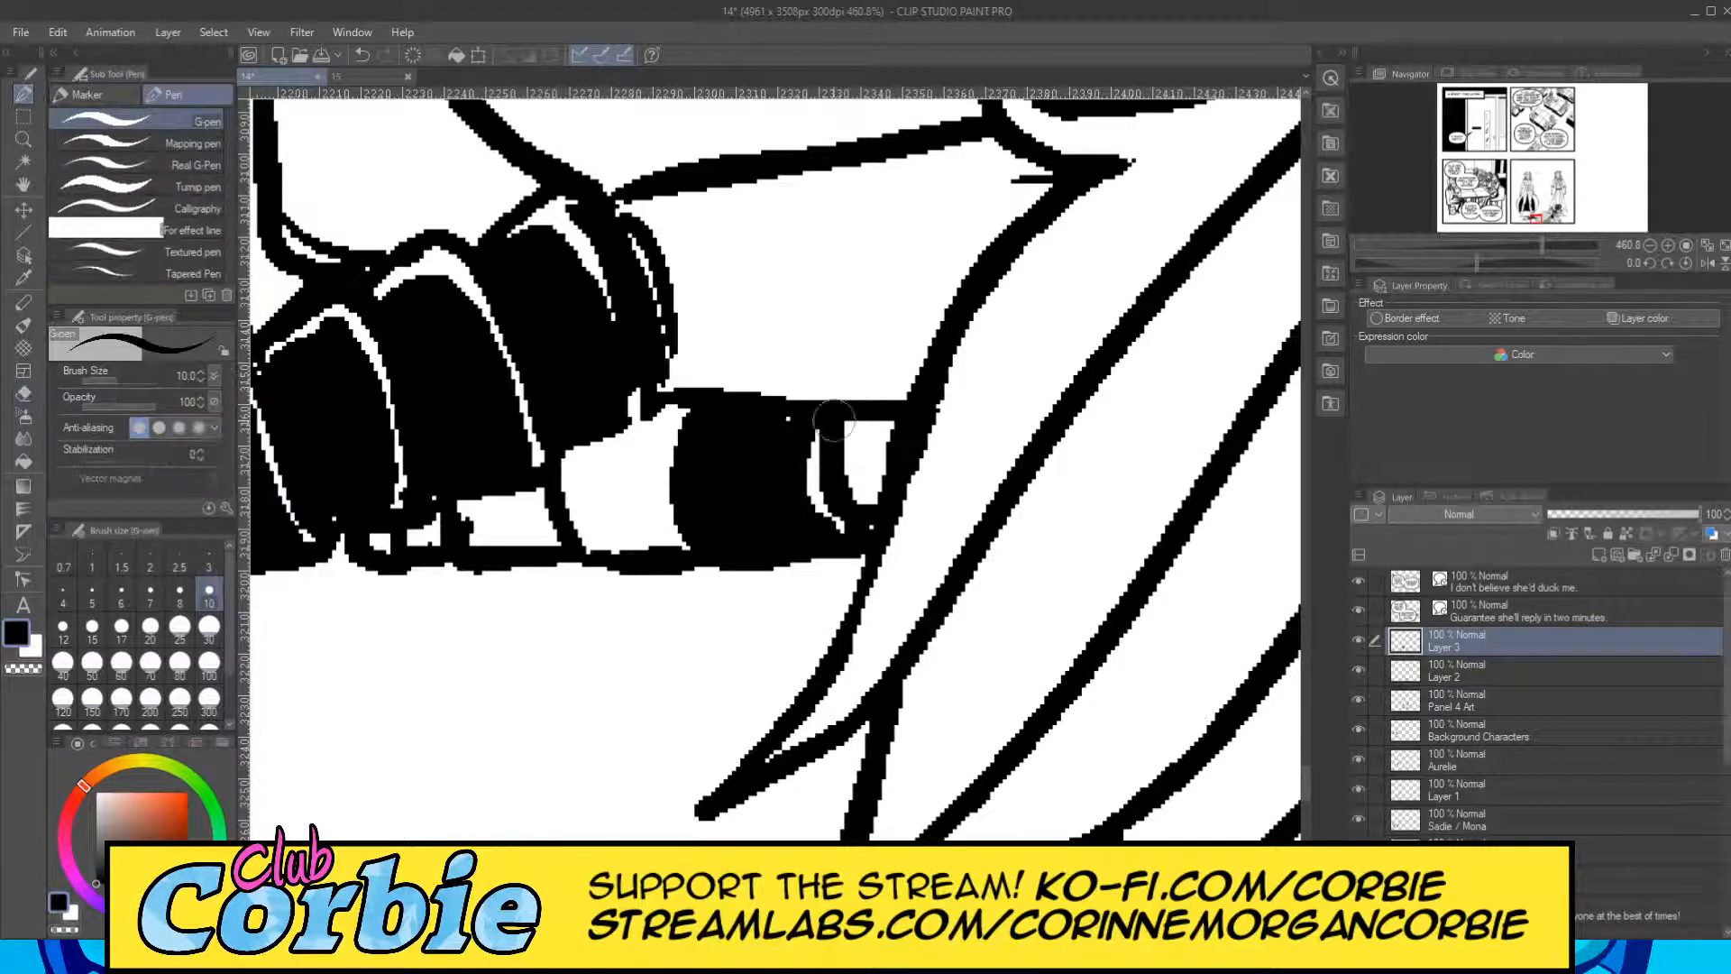
mouse_move(860, 445)
left_mouse_down()
mouse_move(861, 509)
mouse_move(864, 431)
left_mouse_up()
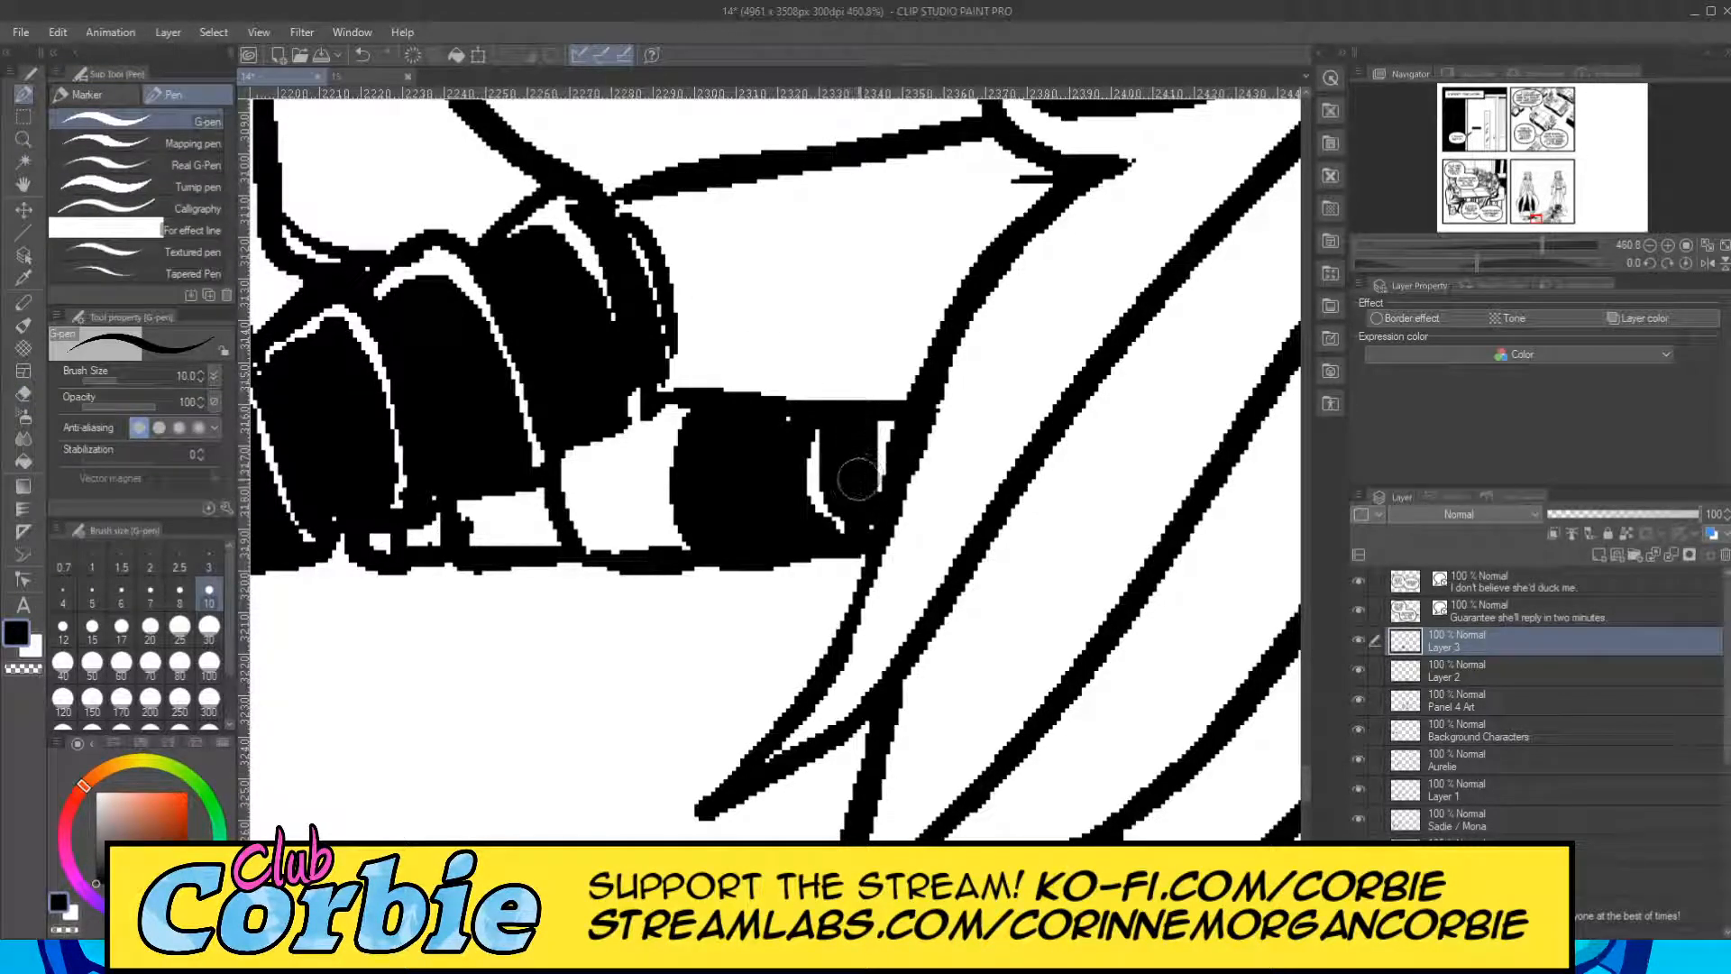
mouse_move(631, 430)
left_mouse_down()
mouse_move(645, 535)
mouse_move(642, 446)
mouse_move(579, 468)
mouse_move(587, 556)
mouse_move(582, 501)
mouse_move(607, 494)
mouse_move(610, 544)
mouse_move(622, 484)
left_mouse_up()
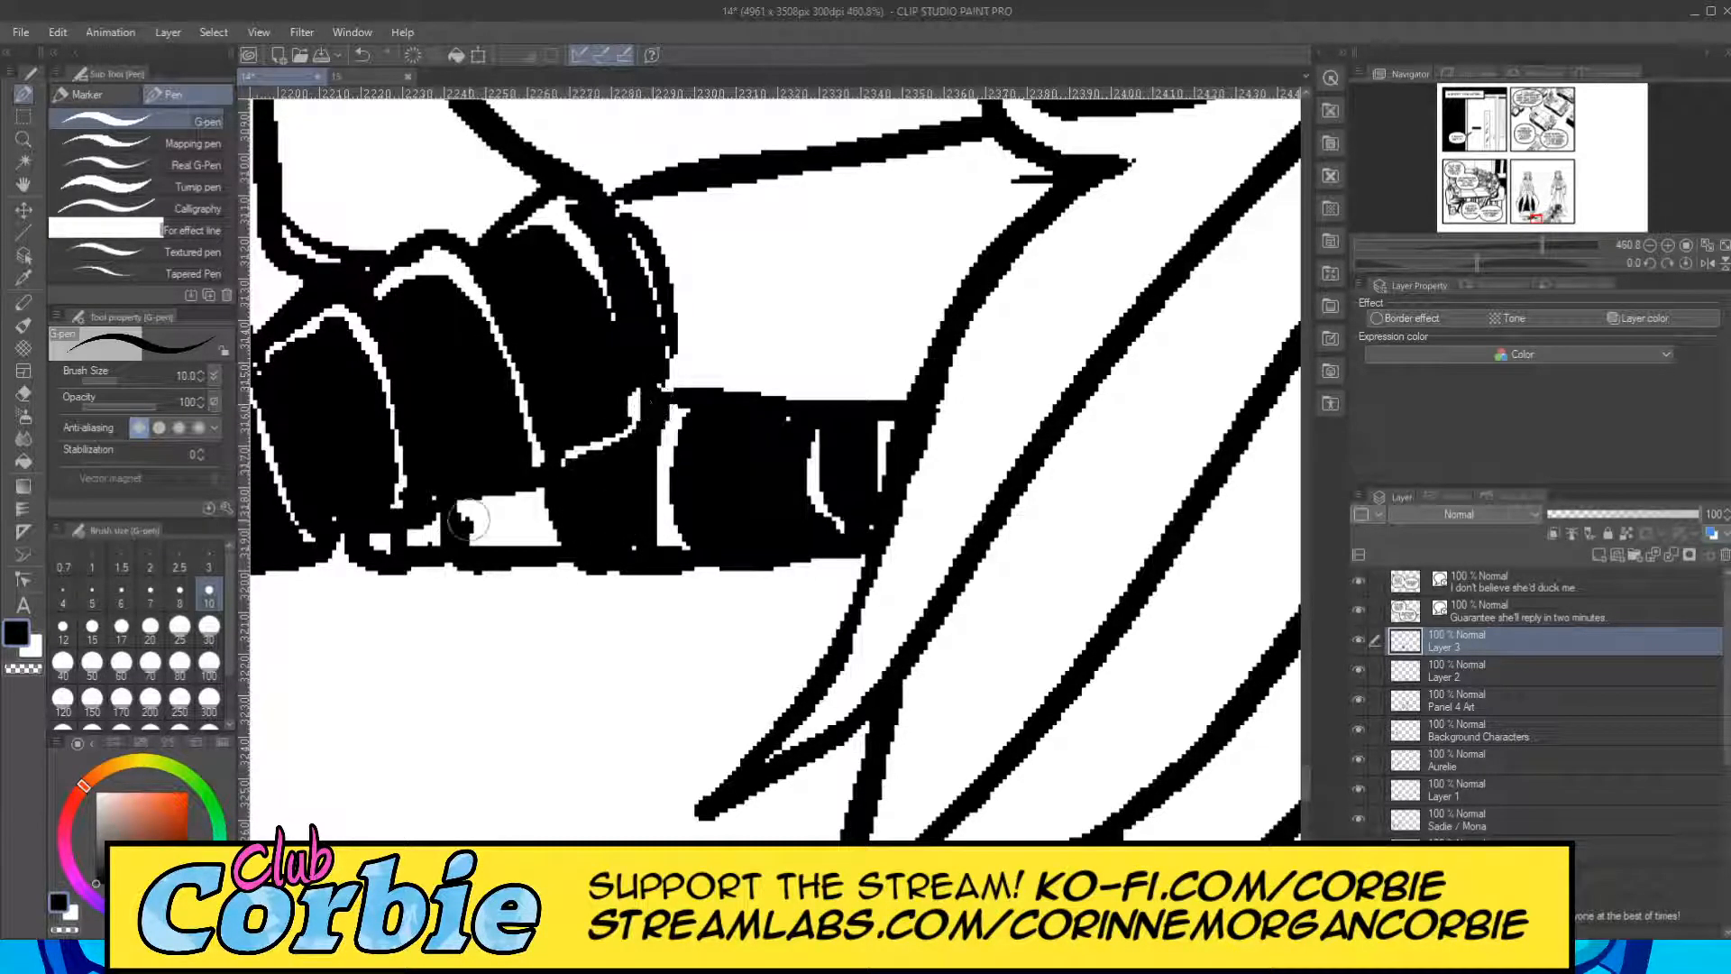
mouse_move(466, 519)
left_mouse_down()
mouse_move(545, 536)
mouse_move(477, 519)
mouse_move(542, 509)
mouse_move(425, 547)
left_mouse_up()
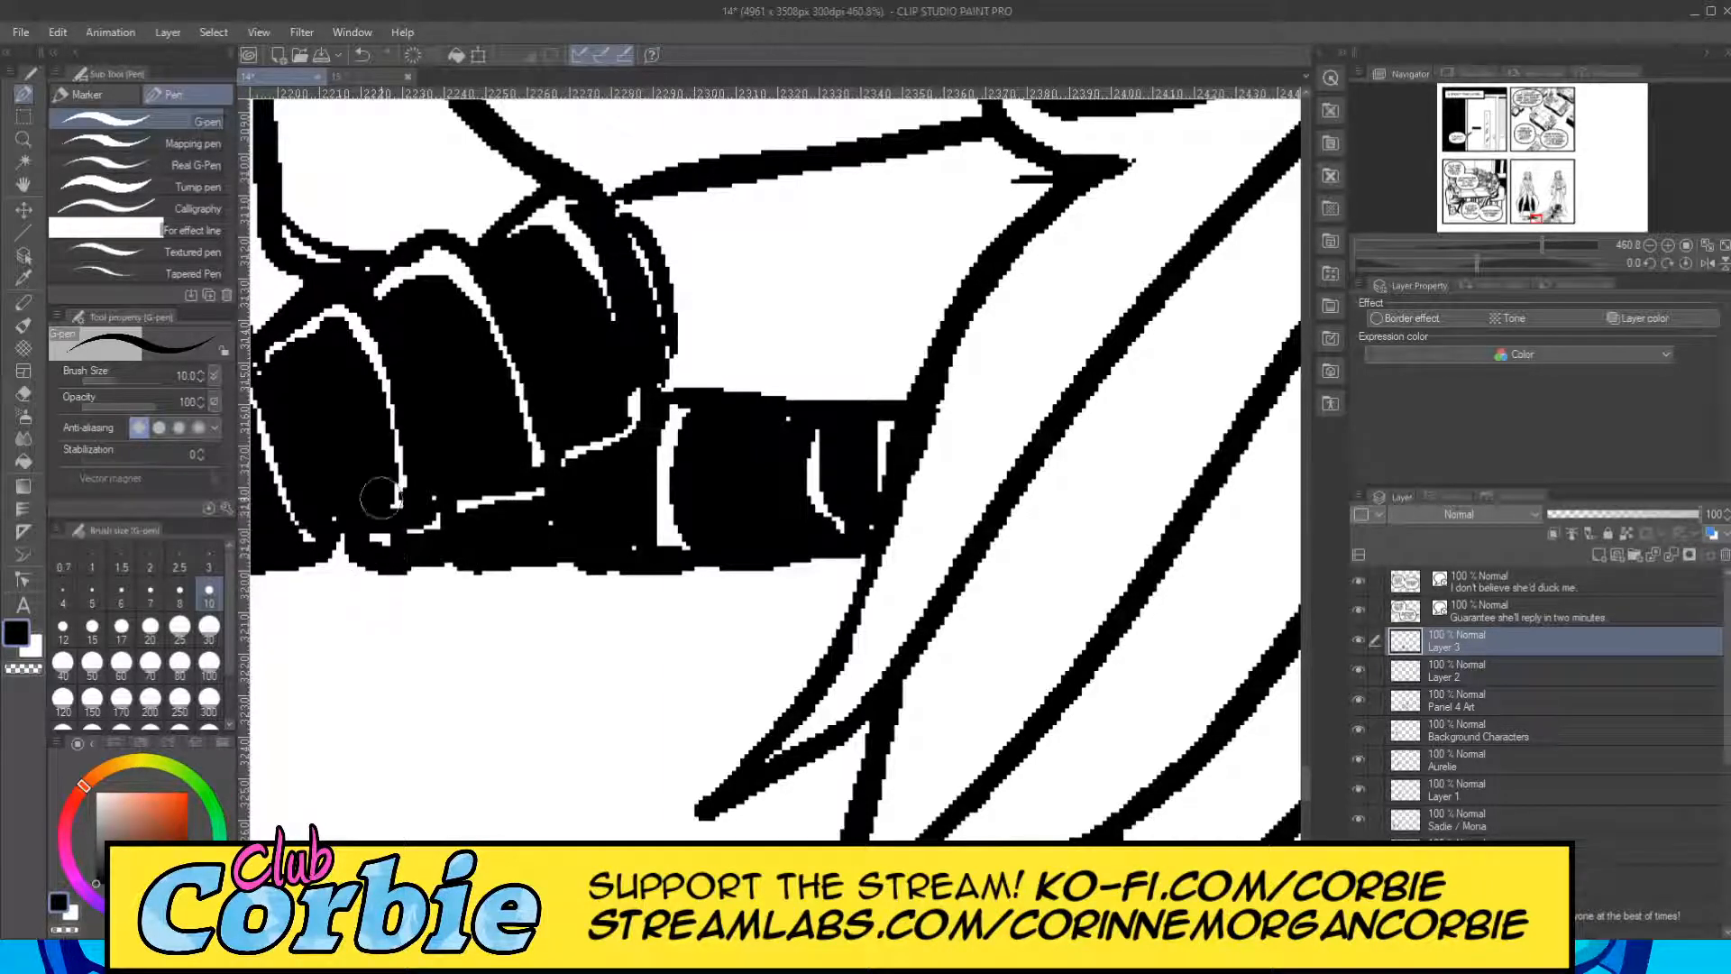
Fill the sole and heel of the lying figure's shoe black with a size 17 pen, leaving a white rim and heel gap.
left_click(23, 139)
left_click_drag(581, 460, 535, 483)
left_click_drag(706, 433, 598, 422)
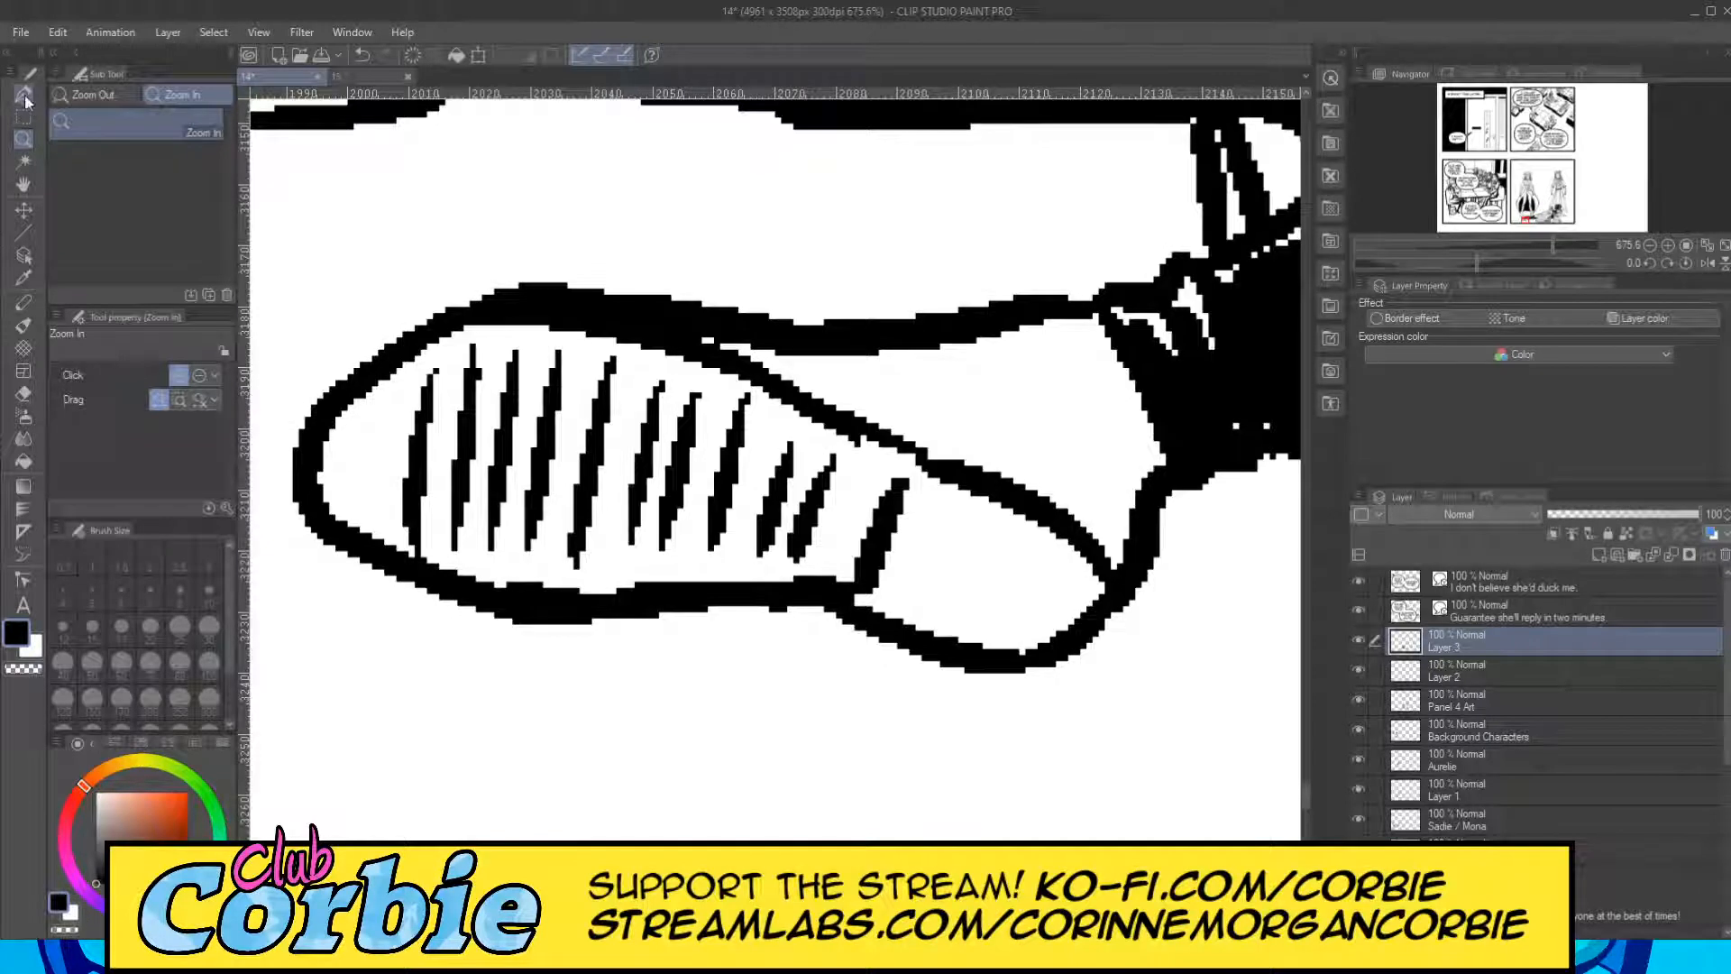
left_click(24, 95)
left_click(180, 663)
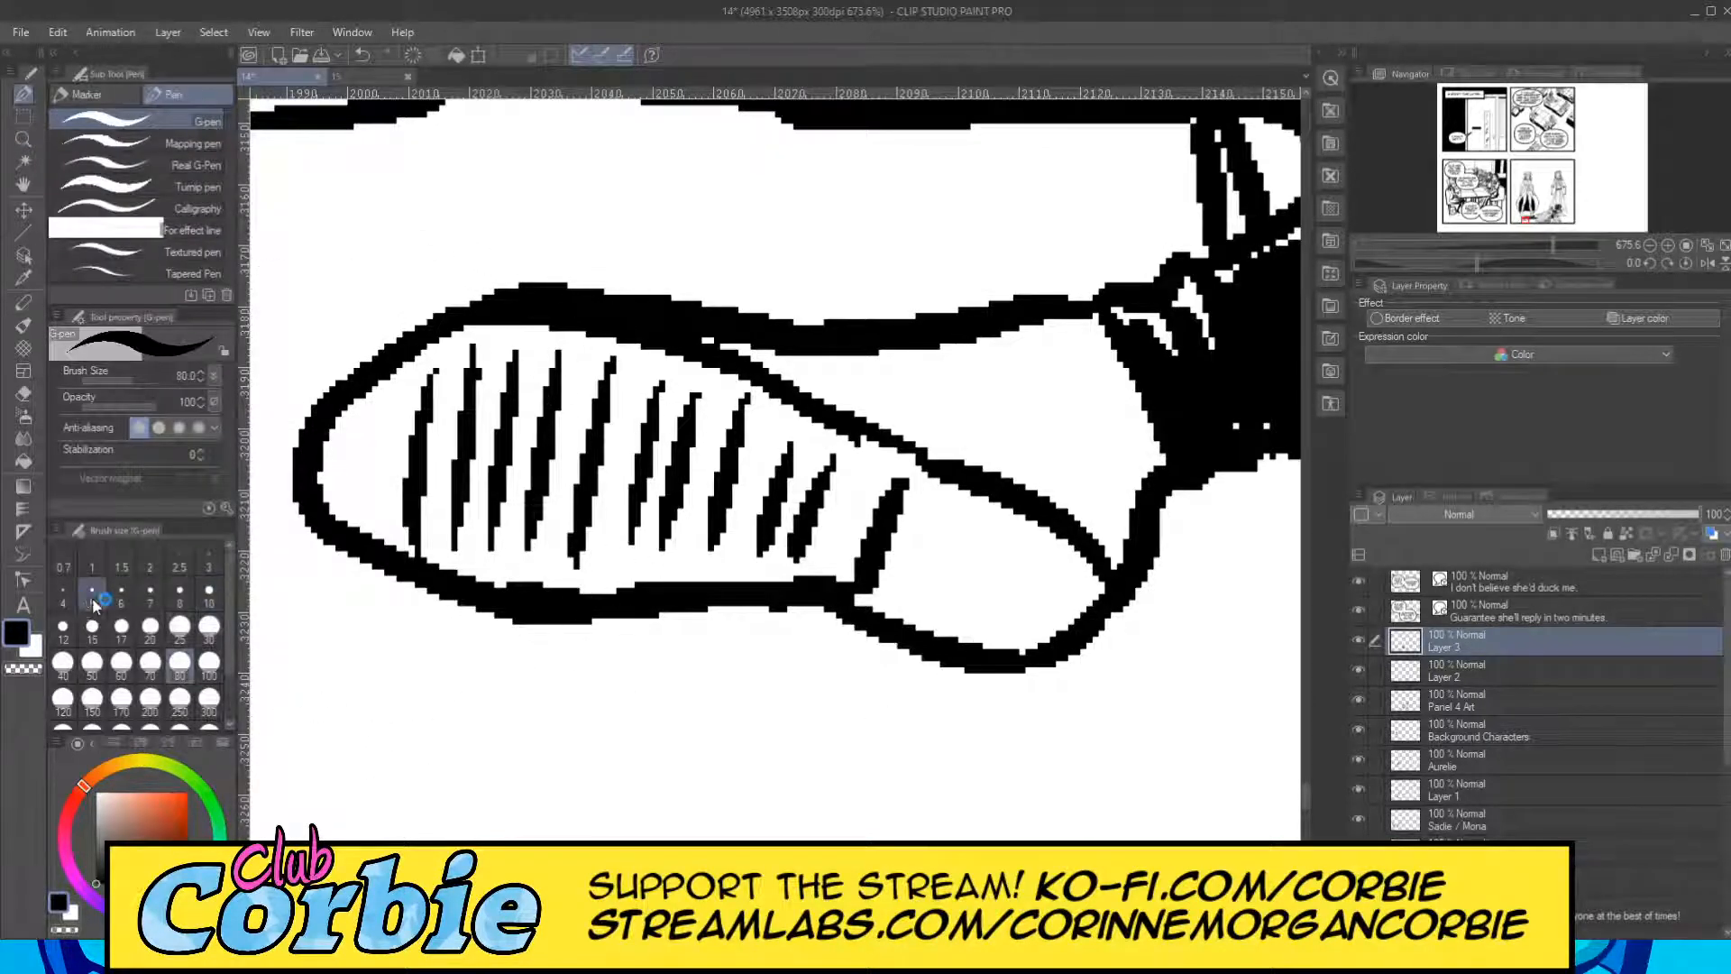
left_click(124, 633)
mouse_move(367, 463)
left_mouse_down()
mouse_move(404, 443)
mouse_move(374, 520)
mouse_move(534, 558)
mouse_move(576, 548)
mouse_move(582, 509)
mouse_move(391, 490)
mouse_move(454, 432)
mouse_move(434, 417)
mouse_move(584, 401)
mouse_move(793, 486)
mouse_move(488, 436)
mouse_move(738, 490)
mouse_move(697, 542)
mouse_move(815, 545)
mouse_move(832, 519)
mouse_move(842, 483)
mouse_move(680, 417)
mouse_move(564, 400)
mouse_move(485, 398)
mouse_move(382, 477)
mouse_move(415, 425)
mouse_move(492, 396)
mouse_move(599, 389)
mouse_move(853, 492)
mouse_move(930, 606)
mouse_move(1040, 614)
mouse_move(974, 560)
left_mouse_up()
Fill the side of the shoe up to the ankle black with a size 12 pen, leaving slim white highlights along the outline.
mouse_move(855, 365)
left_mouse_down()
mouse_move(937, 409)
mouse_move(992, 410)
left_mouse_up()
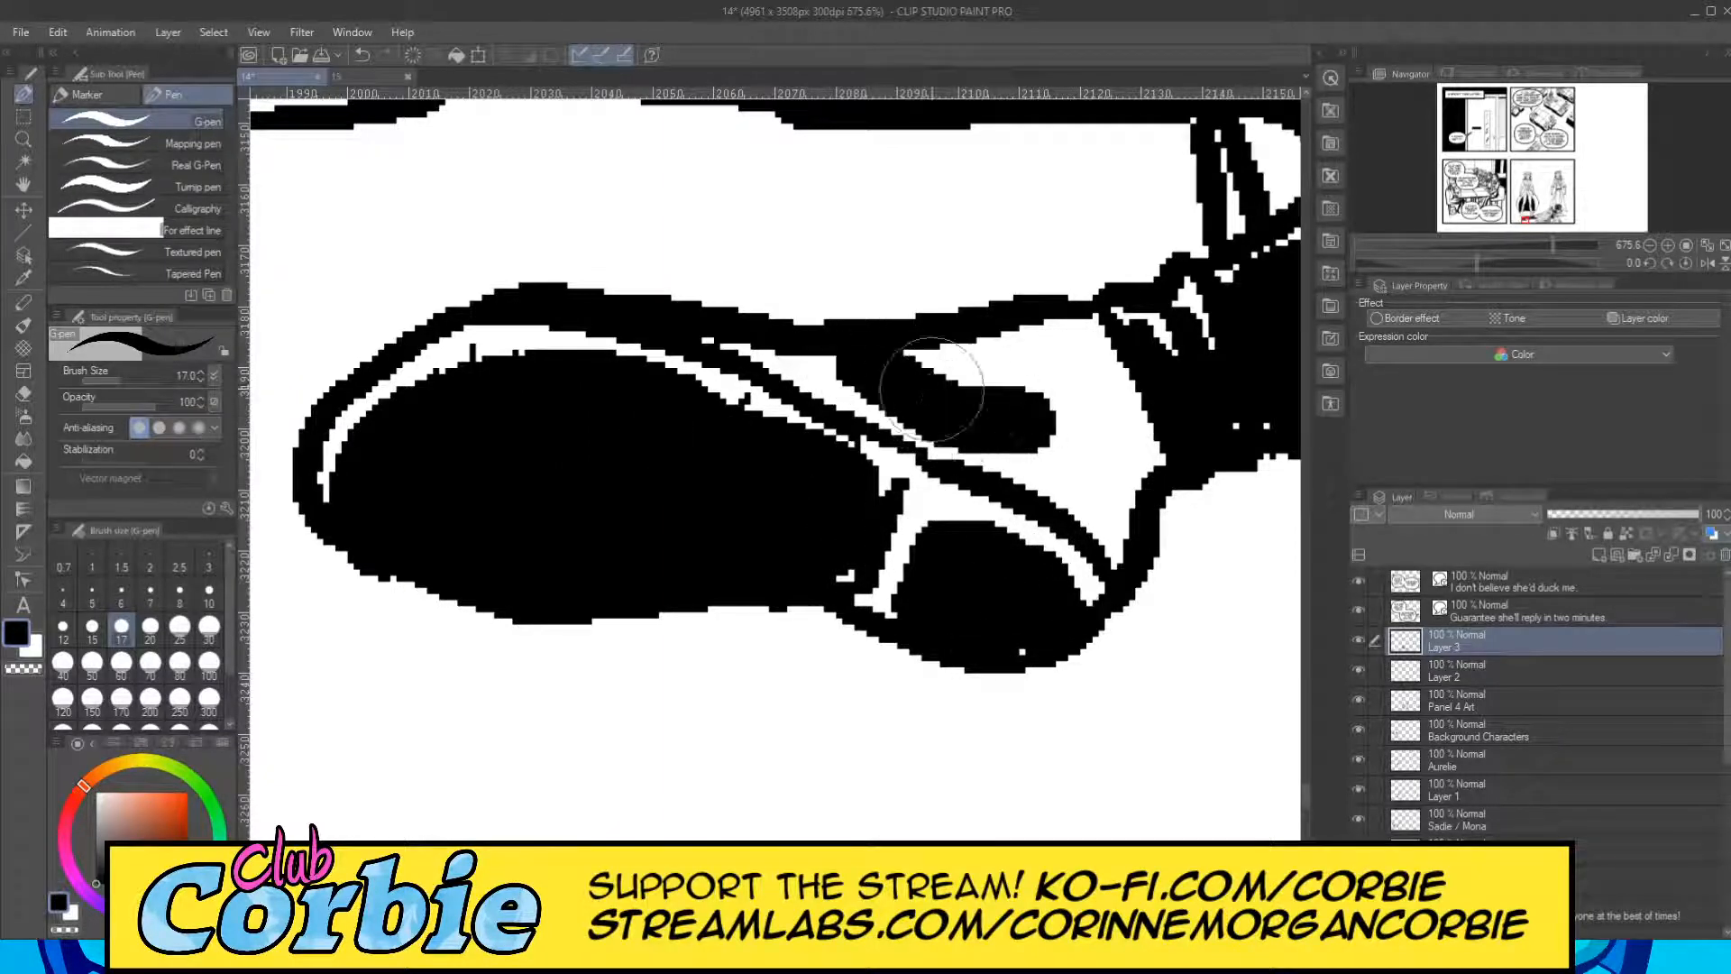
key("ctrl+z")
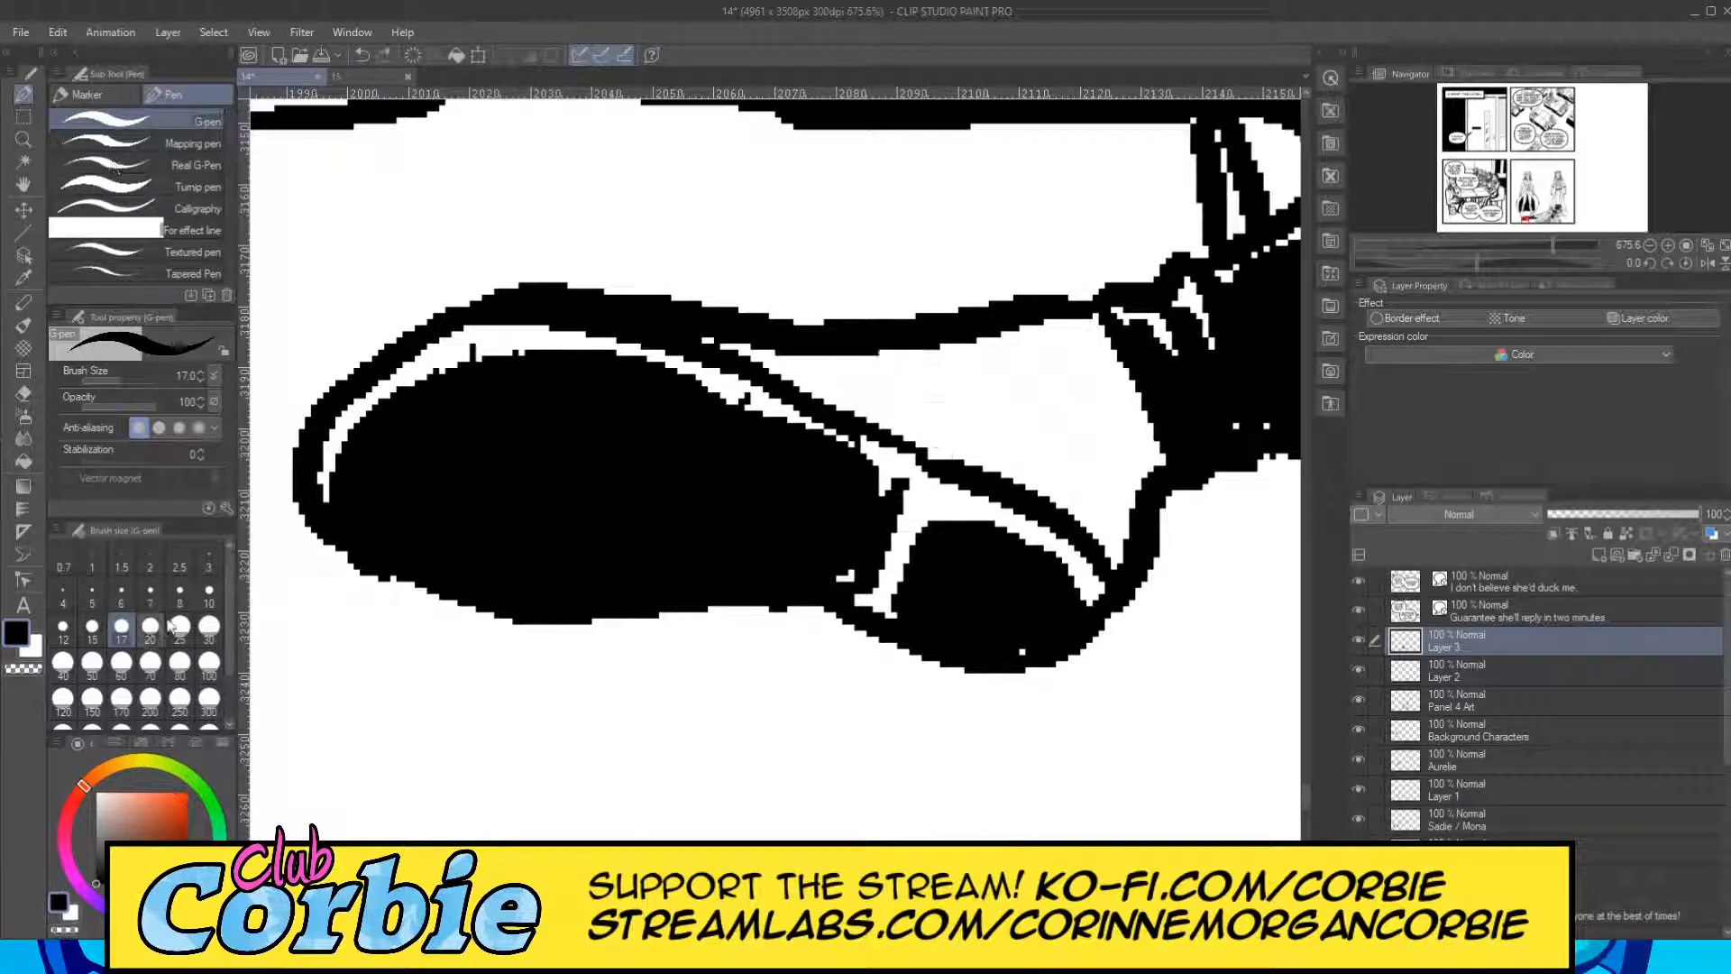
left_click(62, 626)
mouse_move(857, 386)
left_mouse_down()
mouse_move(1066, 460)
mouse_move(875, 389)
mouse_move(1091, 514)
mouse_move(1097, 432)
mouse_move(1116, 418)
mouse_move(1144, 462)
mouse_move(1090, 366)
mouse_move(803, 392)
mouse_move(1064, 416)
mouse_move(1064, 462)
left_mouse_up()
Fill the narrow strip between the cape folds below the clasp black, leaving small white highlights at the seams.
left_click(18, 143)
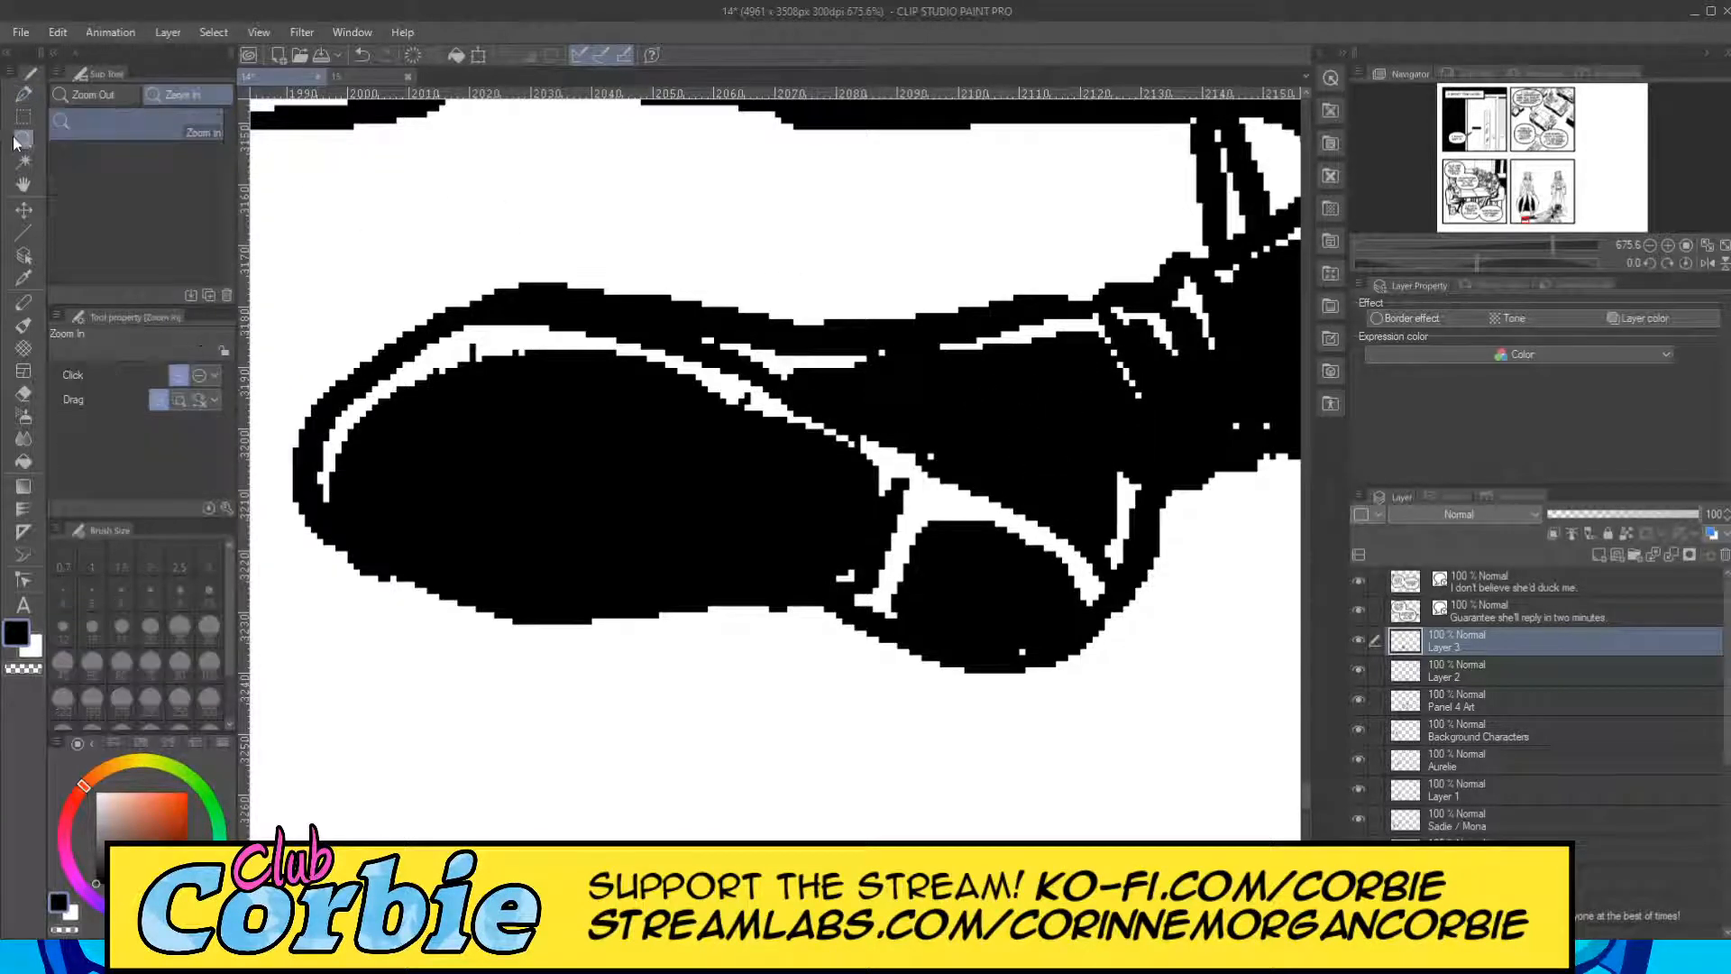
left_click_drag(682, 485, 501, 579)
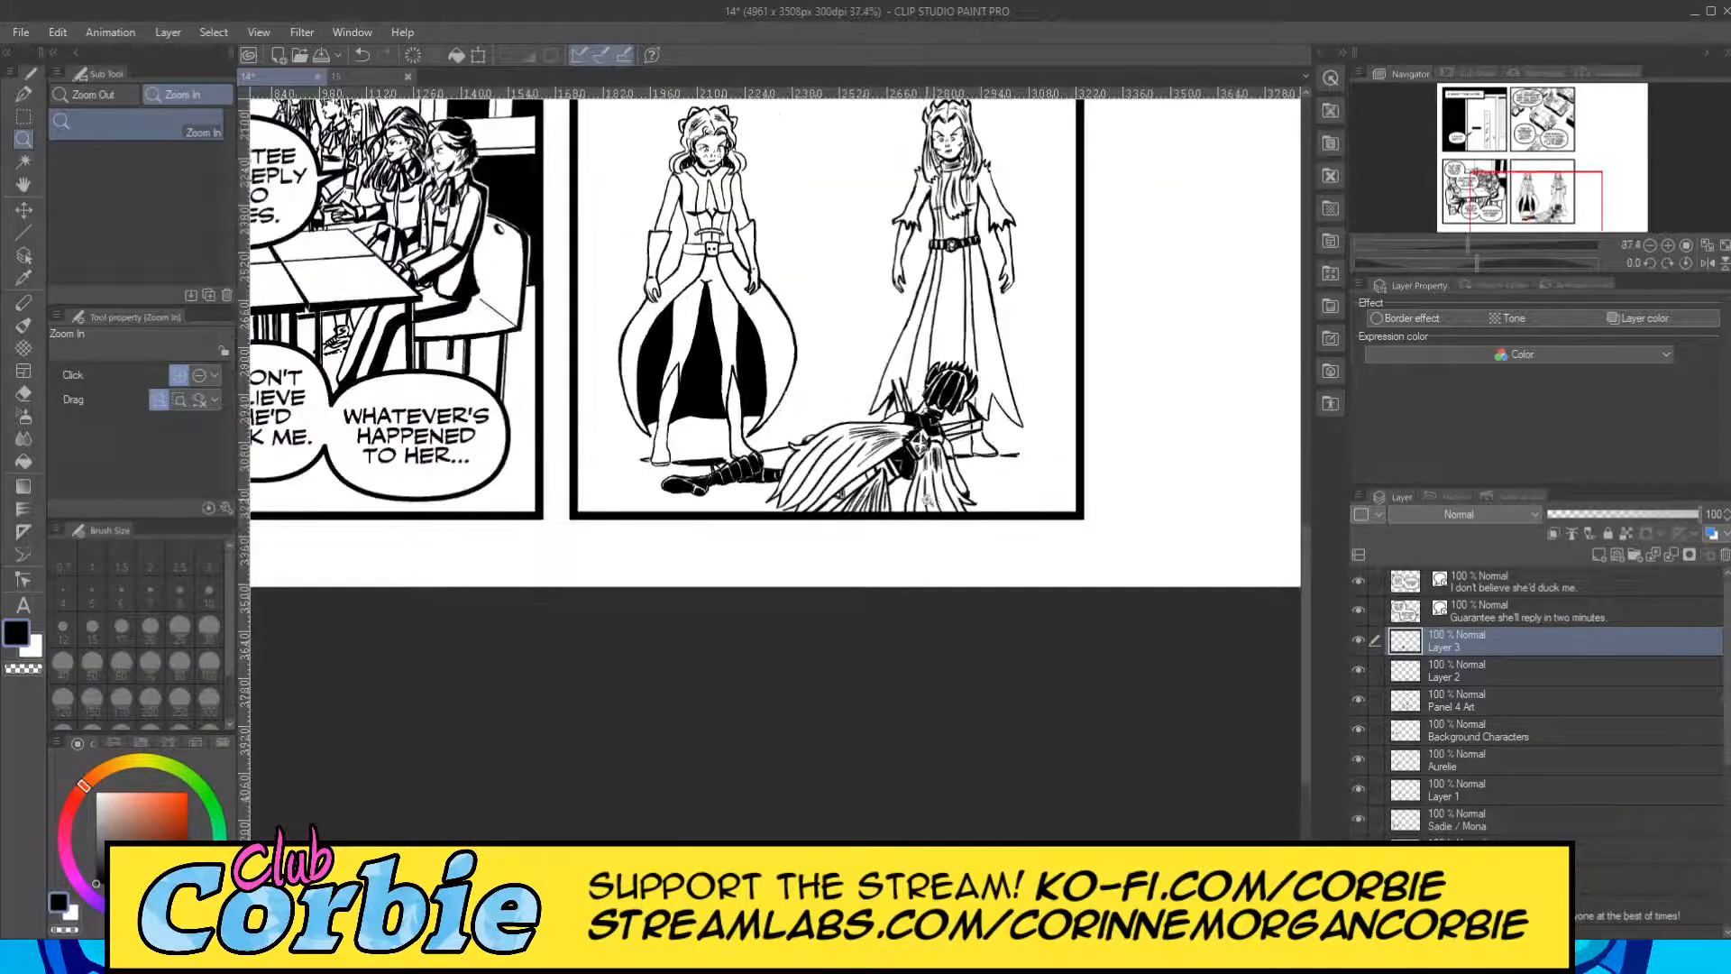
left_click_drag(983, 476, 974, 461)
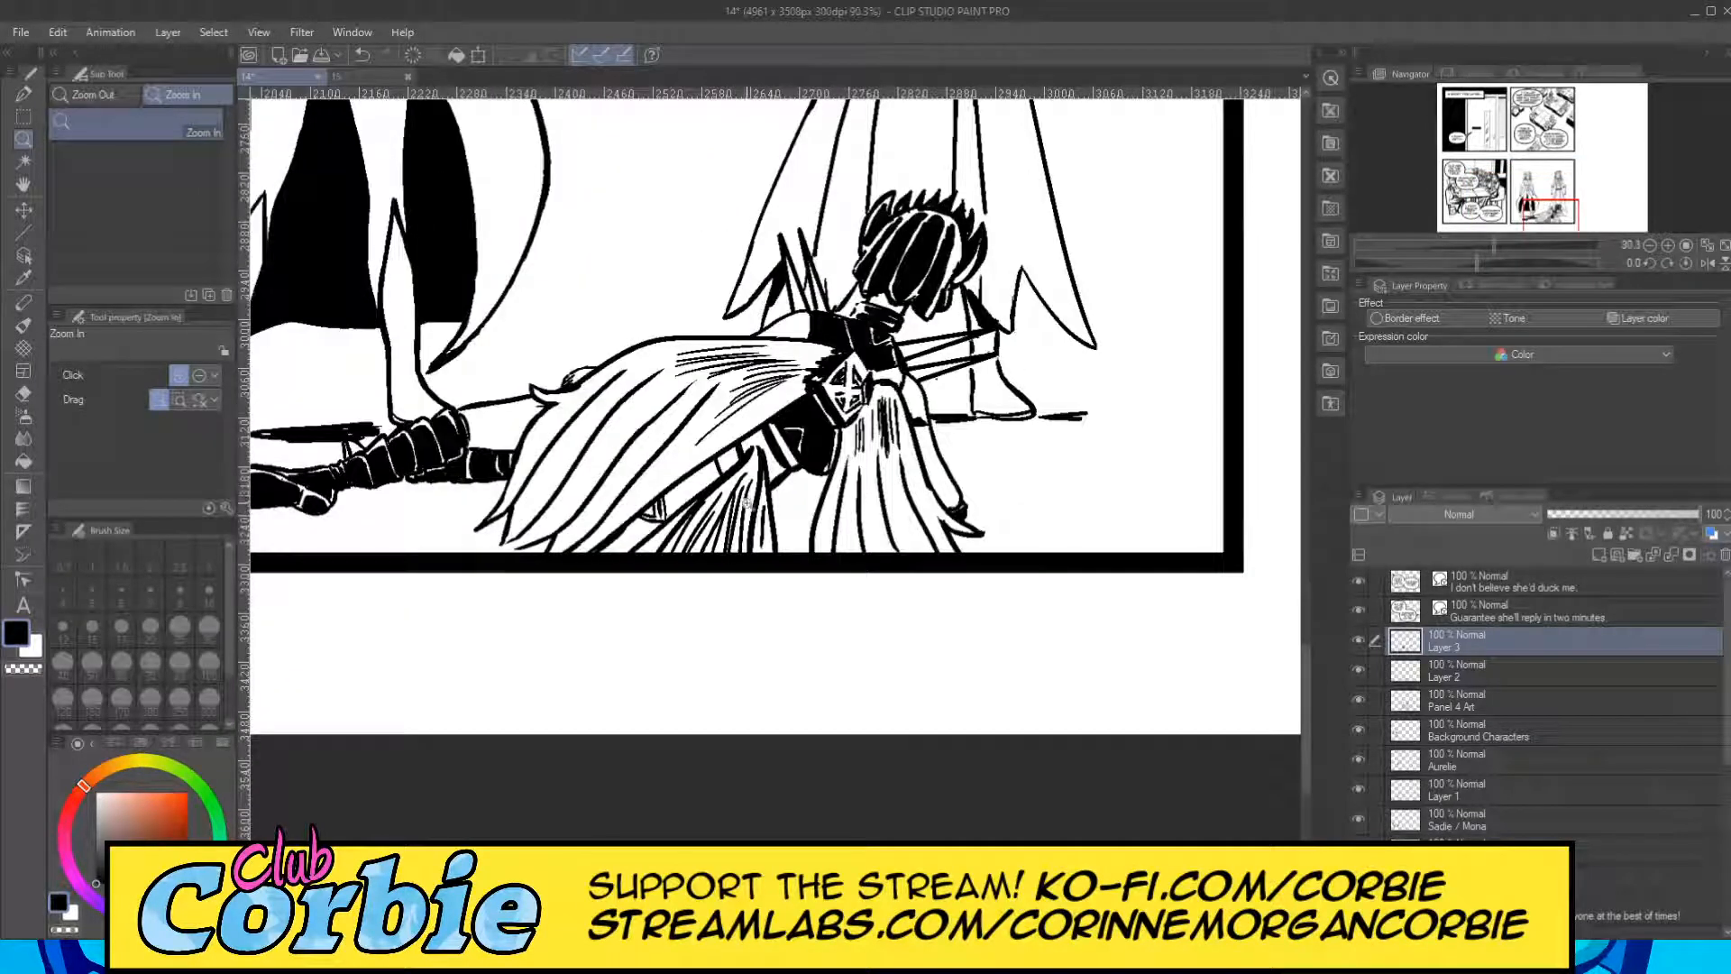
left_click_drag(719, 503, 731, 492)
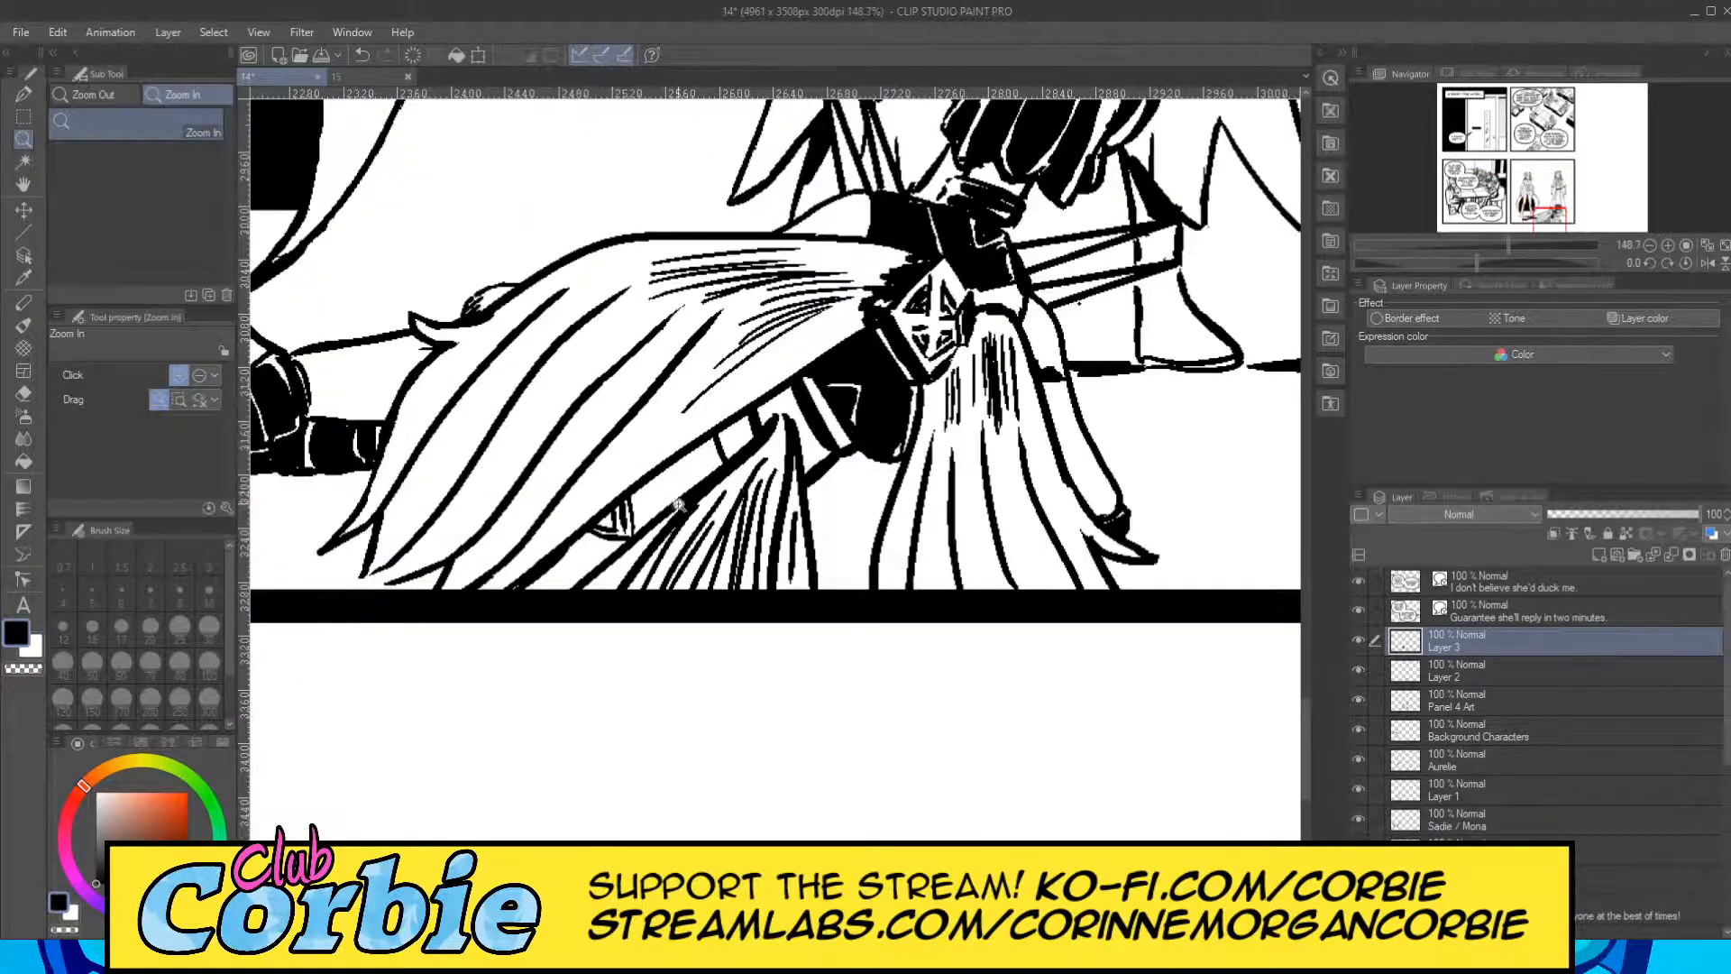
left_click(682, 505)
left_click(712, 487)
left_click(749, 475)
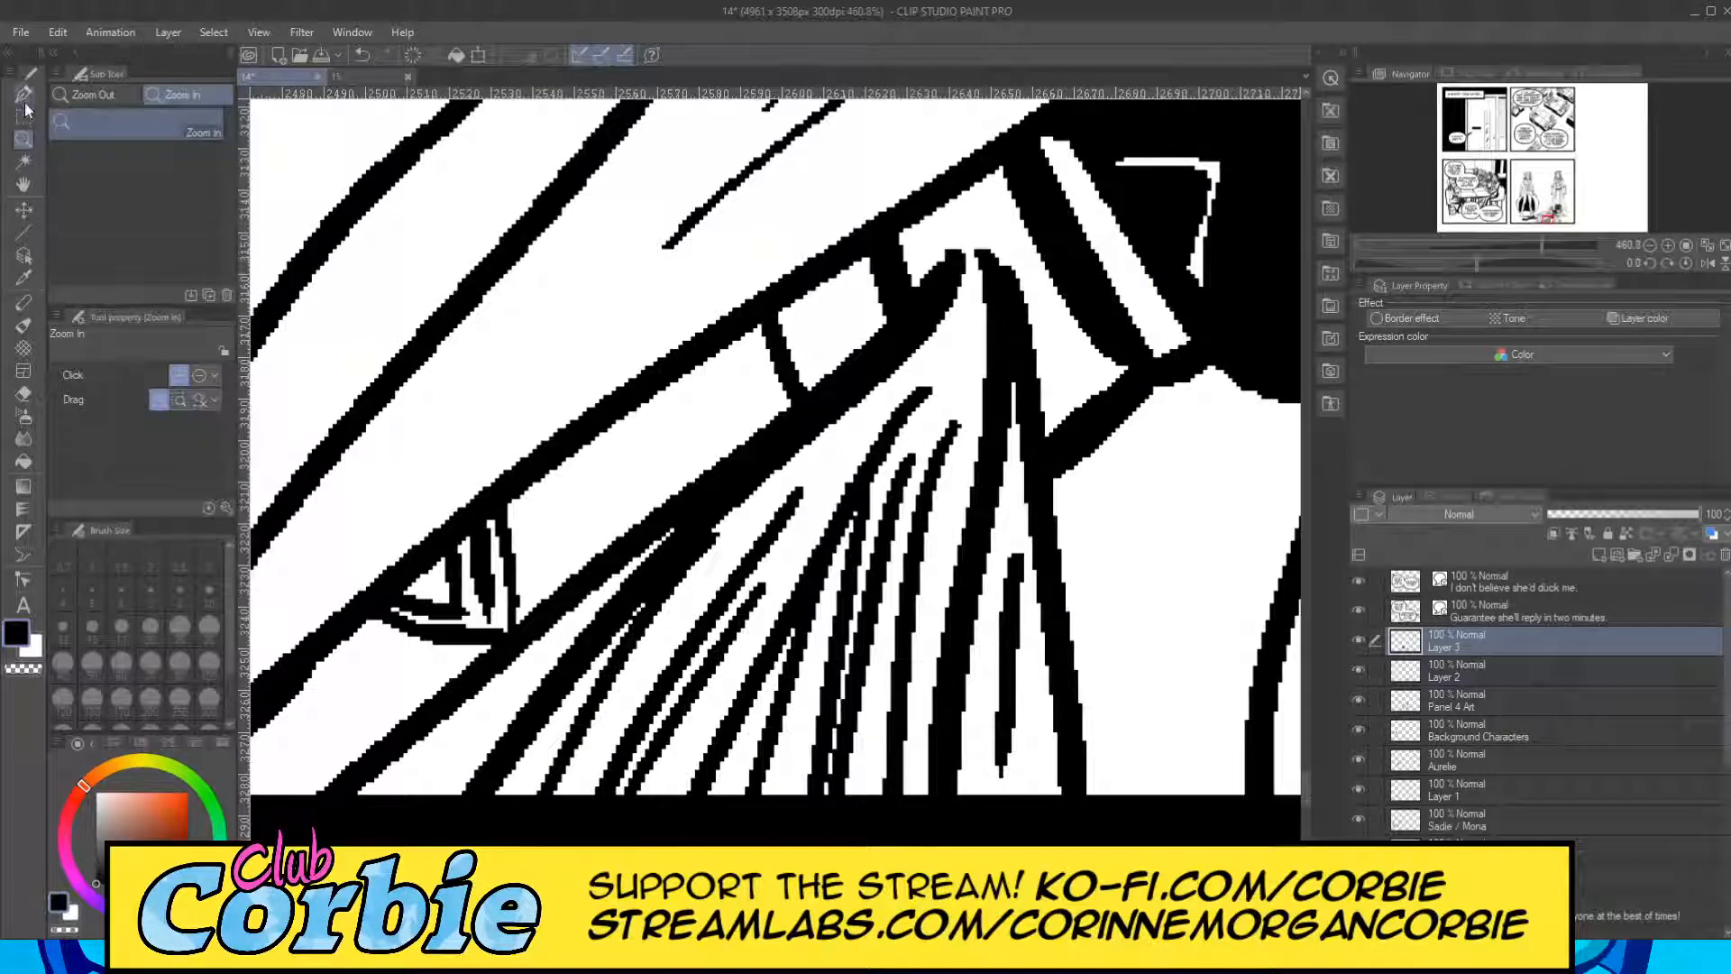
left_click(24, 95)
mouse_move(514, 503)
left_mouse_down()
mouse_move(528, 591)
mouse_move(708, 459)
mouse_move(557, 553)
mouse_move(659, 439)
mouse_move(581, 485)
mouse_move(585, 467)
mouse_move(720, 361)
mouse_move(754, 354)
mouse_move(750, 425)
mouse_move(766, 406)
mouse_move(713, 424)
mouse_move(735, 336)
left_mouse_up()
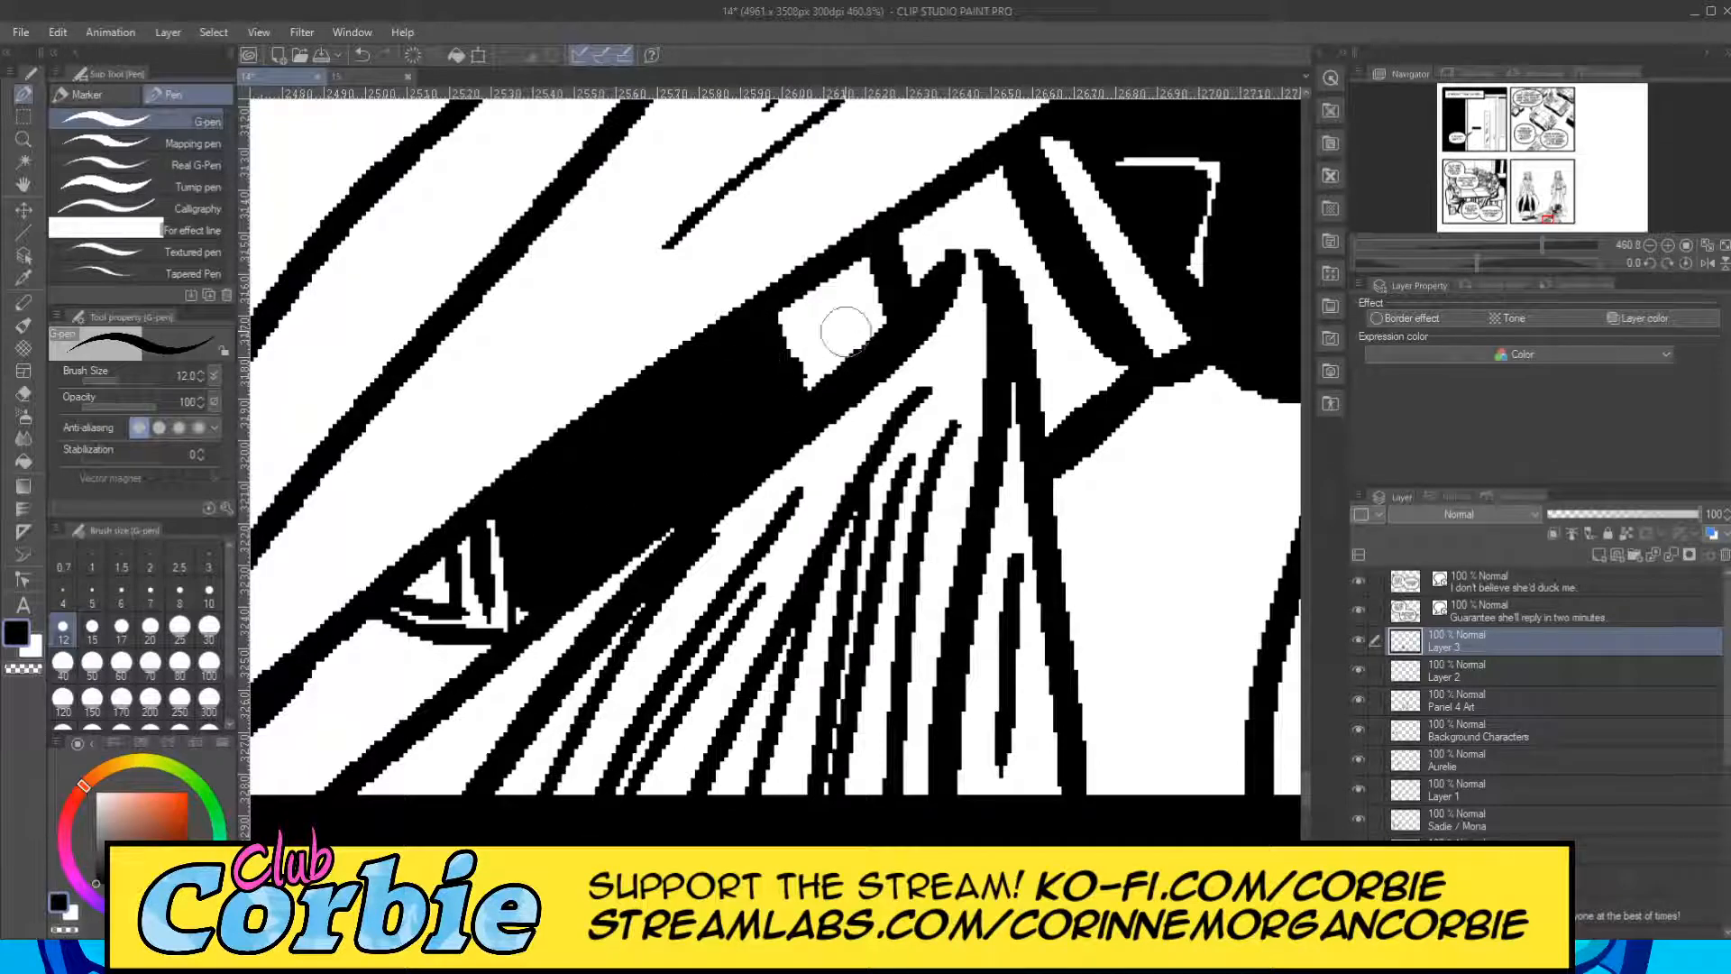
mouse_move(841, 333)
left_mouse_down()
mouse_move(832, 273)
mouse_move(830, 323)
mouse_move(859, 237)
mouse_move(852, 307)
mouse_move(881, 254)
mouse_move(843, 340)
mouse_move(834, 266)
mouse_move(806, 312)
mouse_move(905, 233)
mouse_move(932, 243)
mouse_move(957, 180)
mouse_move(950, 231)
mouse_move(983, 167)
left_mouse_up()
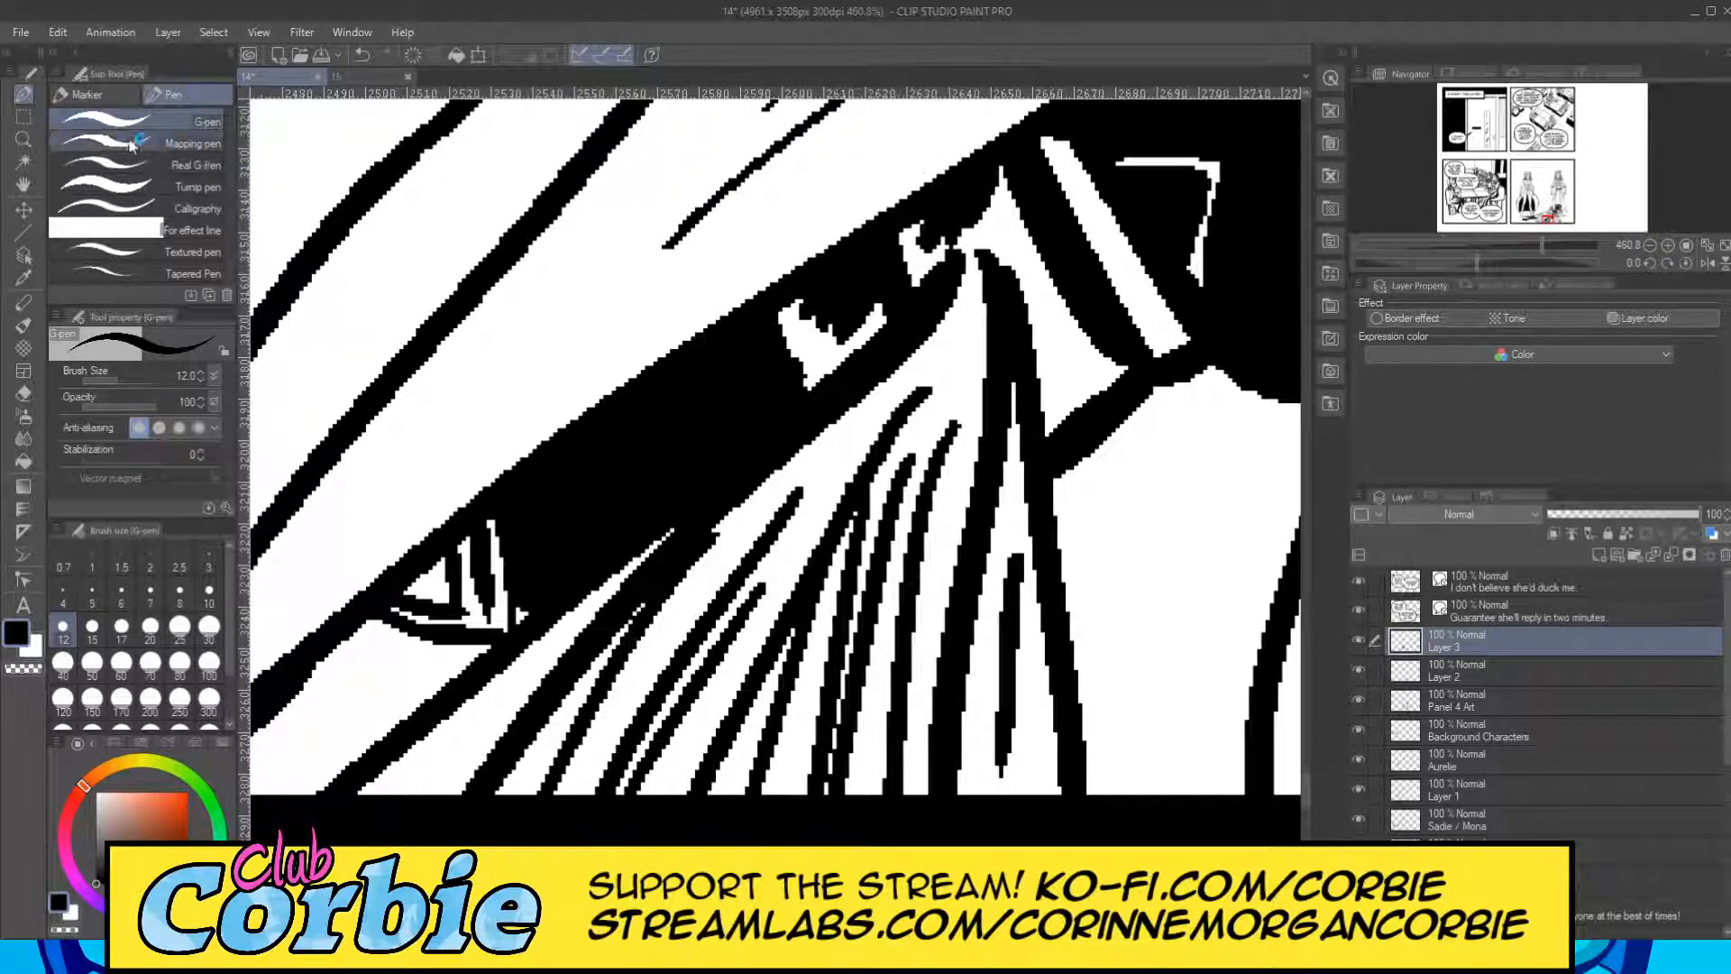
Darken the remaining white area between the black strip and the torso below the clasp.
left_click(23, 140)
left_click_drag(631, 413, 567, 427)
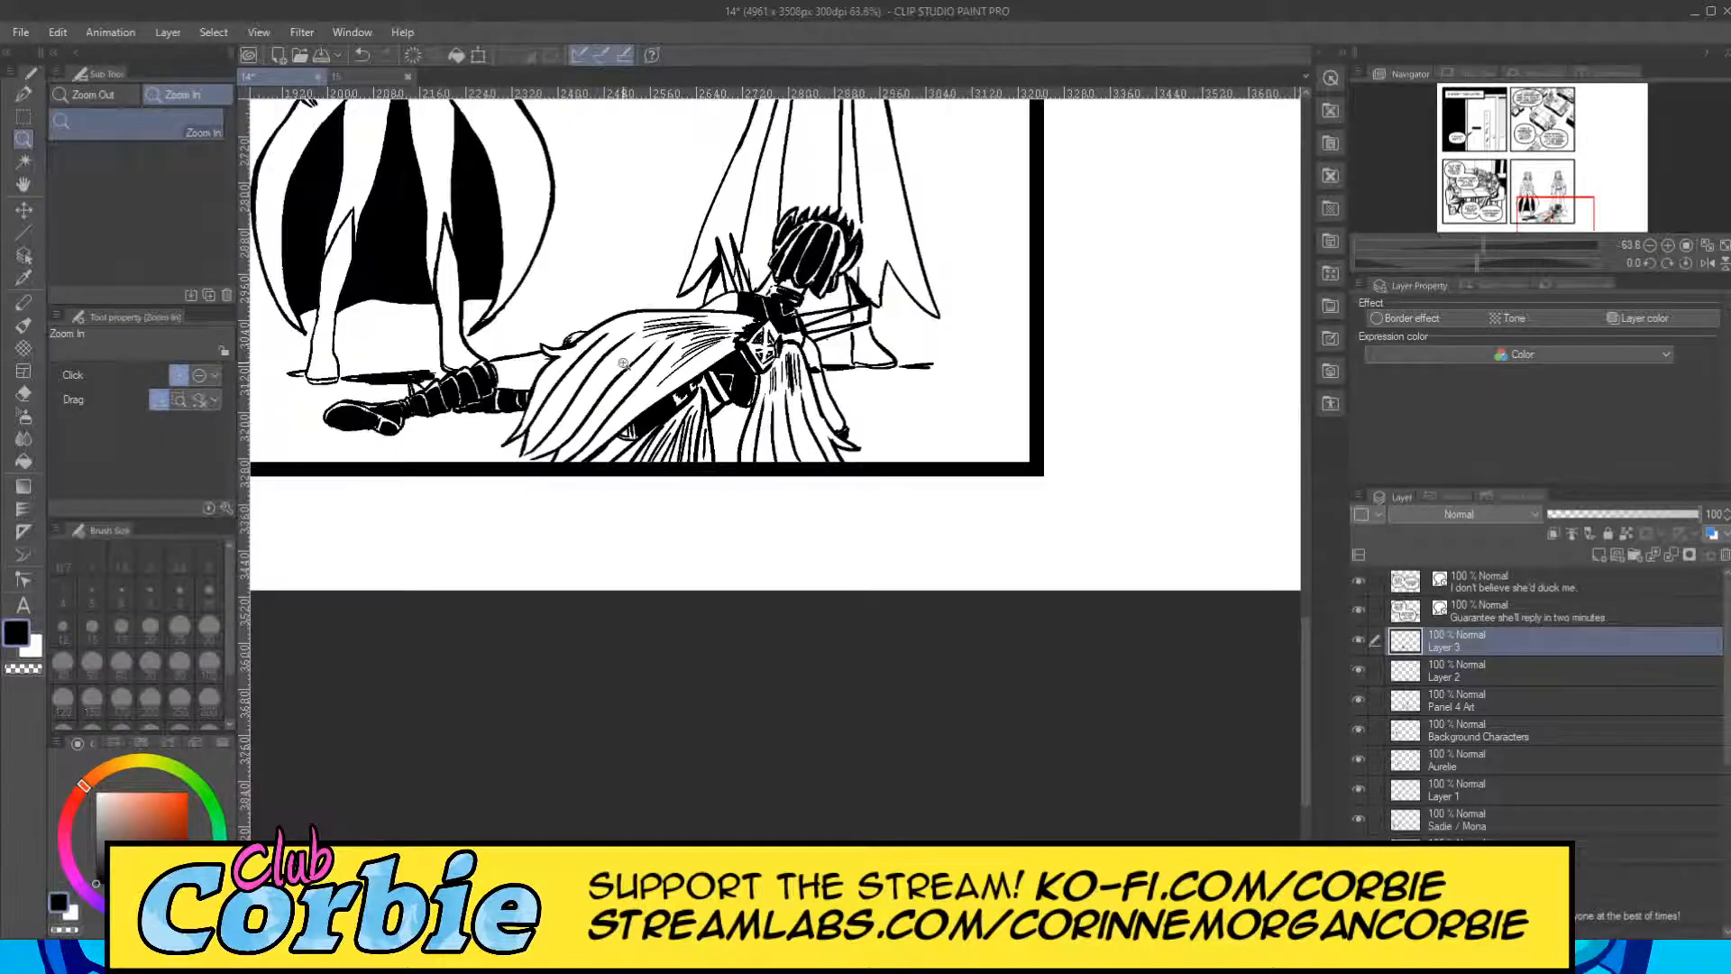
left_click_drag(722, 374, 839, 374)
left_click(24, 94)
mouse_move(663, 356)
left_mouse_down()
mouse_move(671, 442)
mouse_move(669, 418)
left_mouse_up()
mouse_move(653, 306)
left_mouse_down()
mouse_move(629, 372)
mouse_move(461, 511)
left_mouse_up()
On the Panel 4 Art layer, erase the ground shadow where it crosses the lying figure's arm, keeping the arm's outline intact.
left_click(25, 140)
left_click_drag(541, 415, 480, 411)
left_click_drag(596, 413, 704, 399)
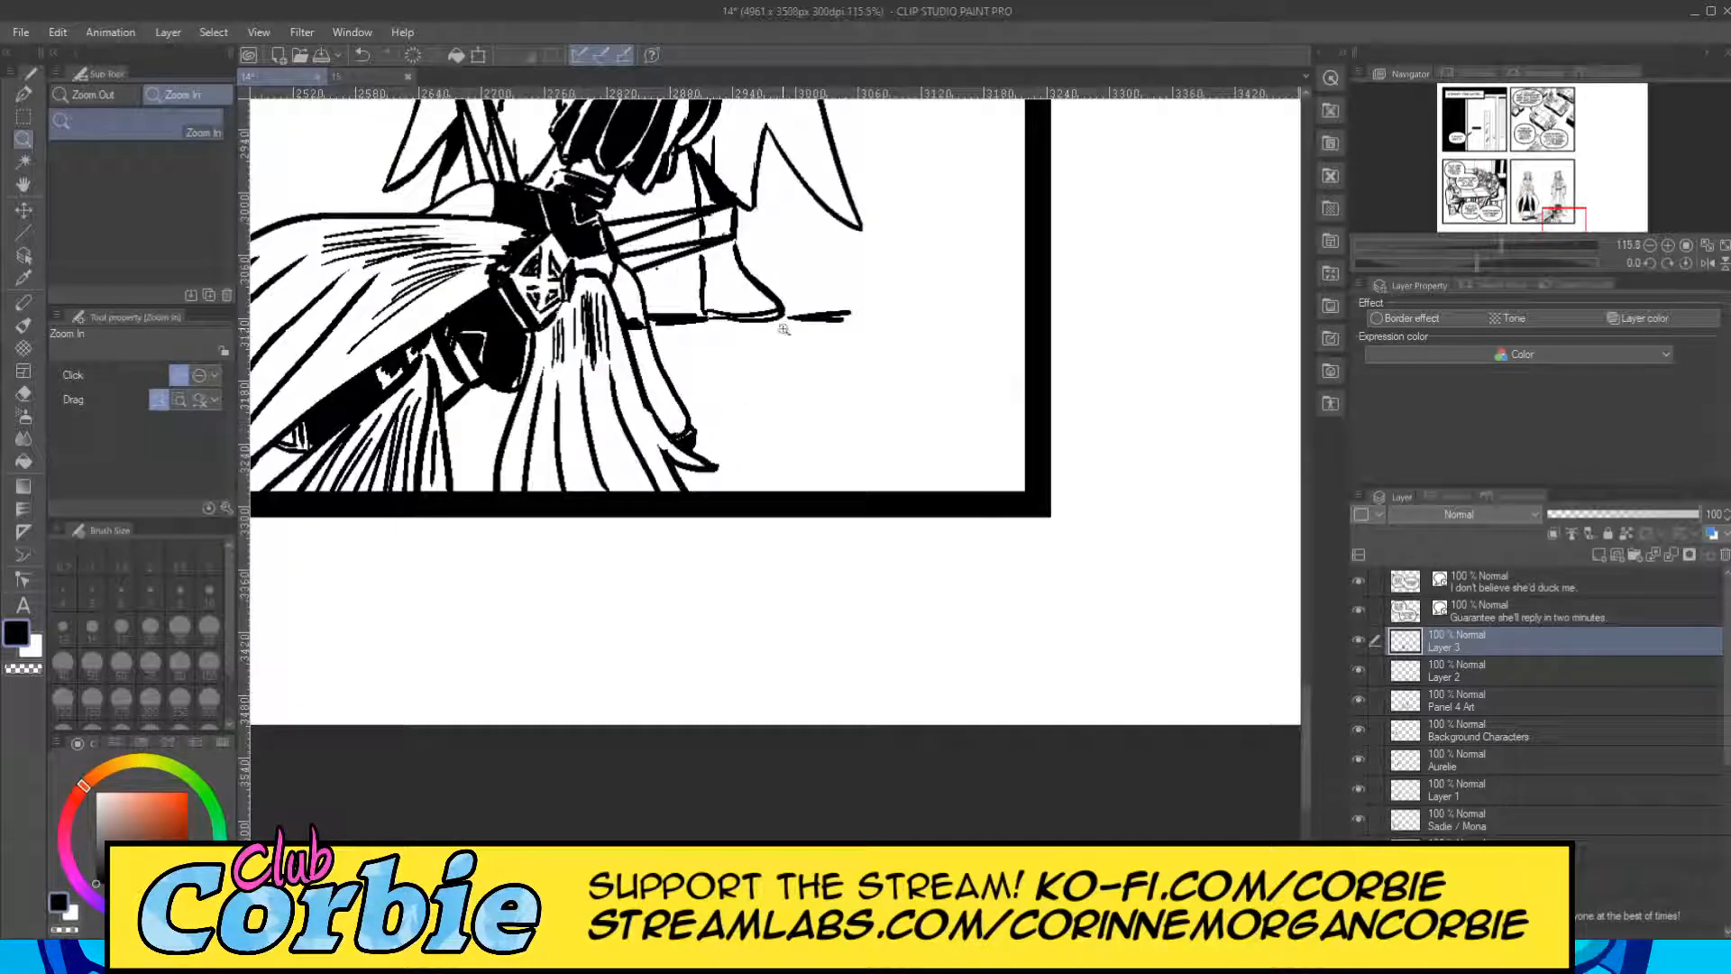
left_click(1359, 670)
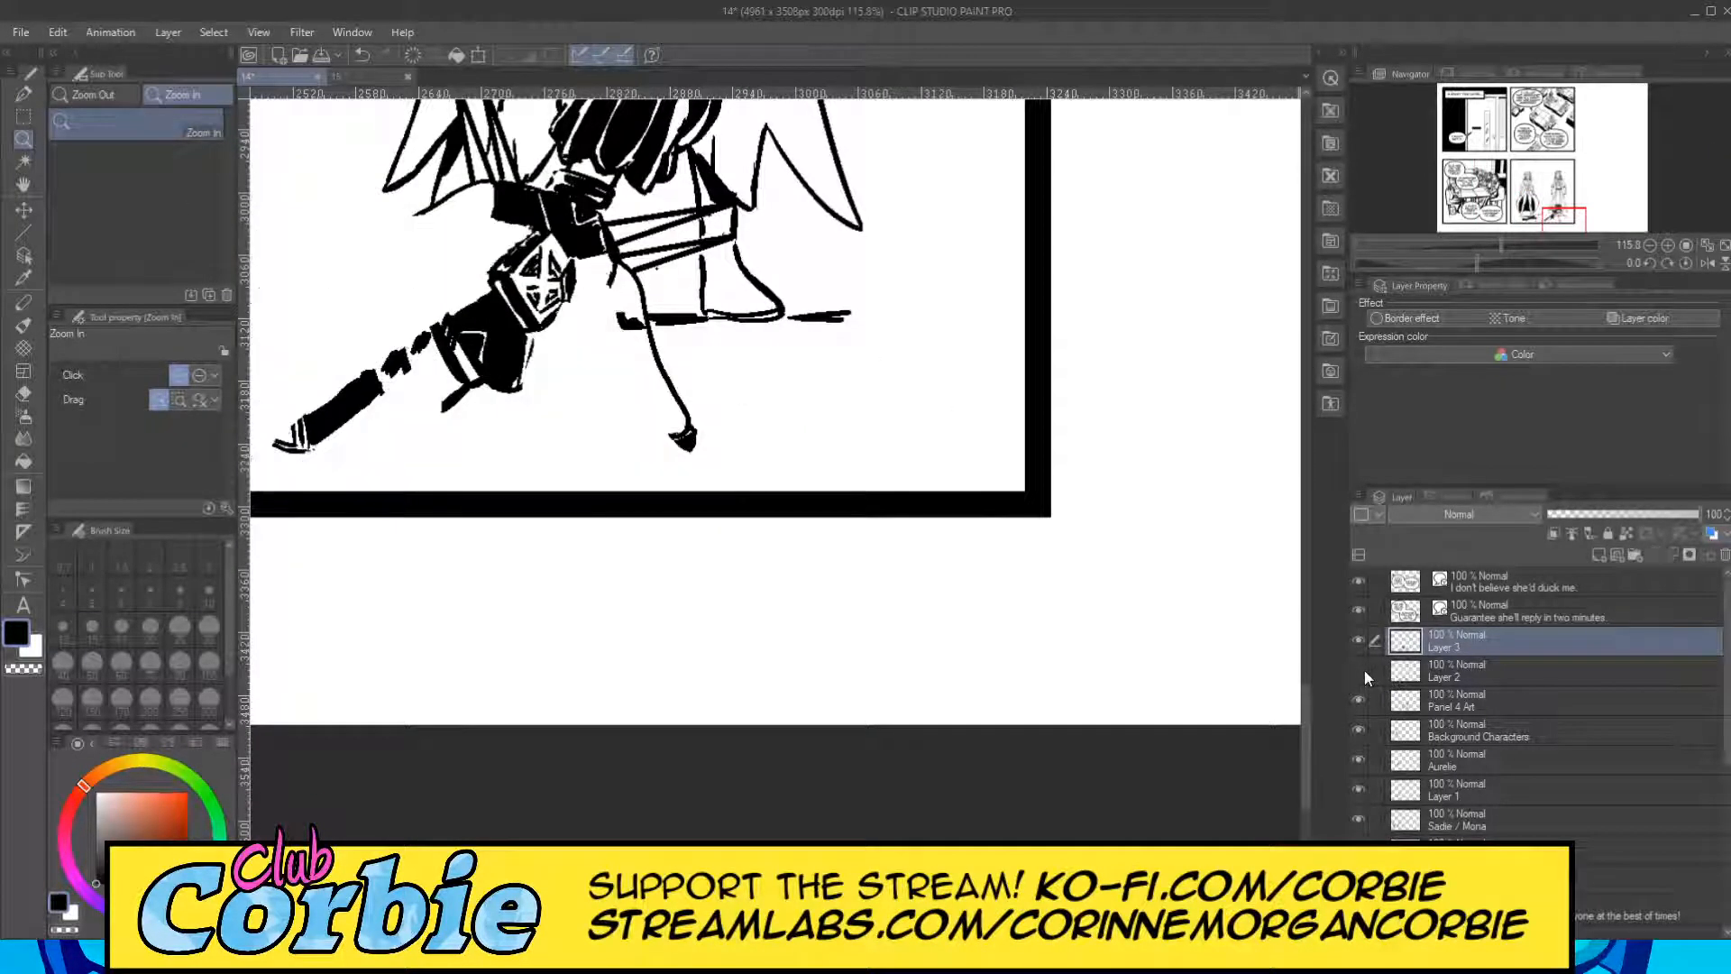
left_click(1357, 700)
left_click(1358, 700)
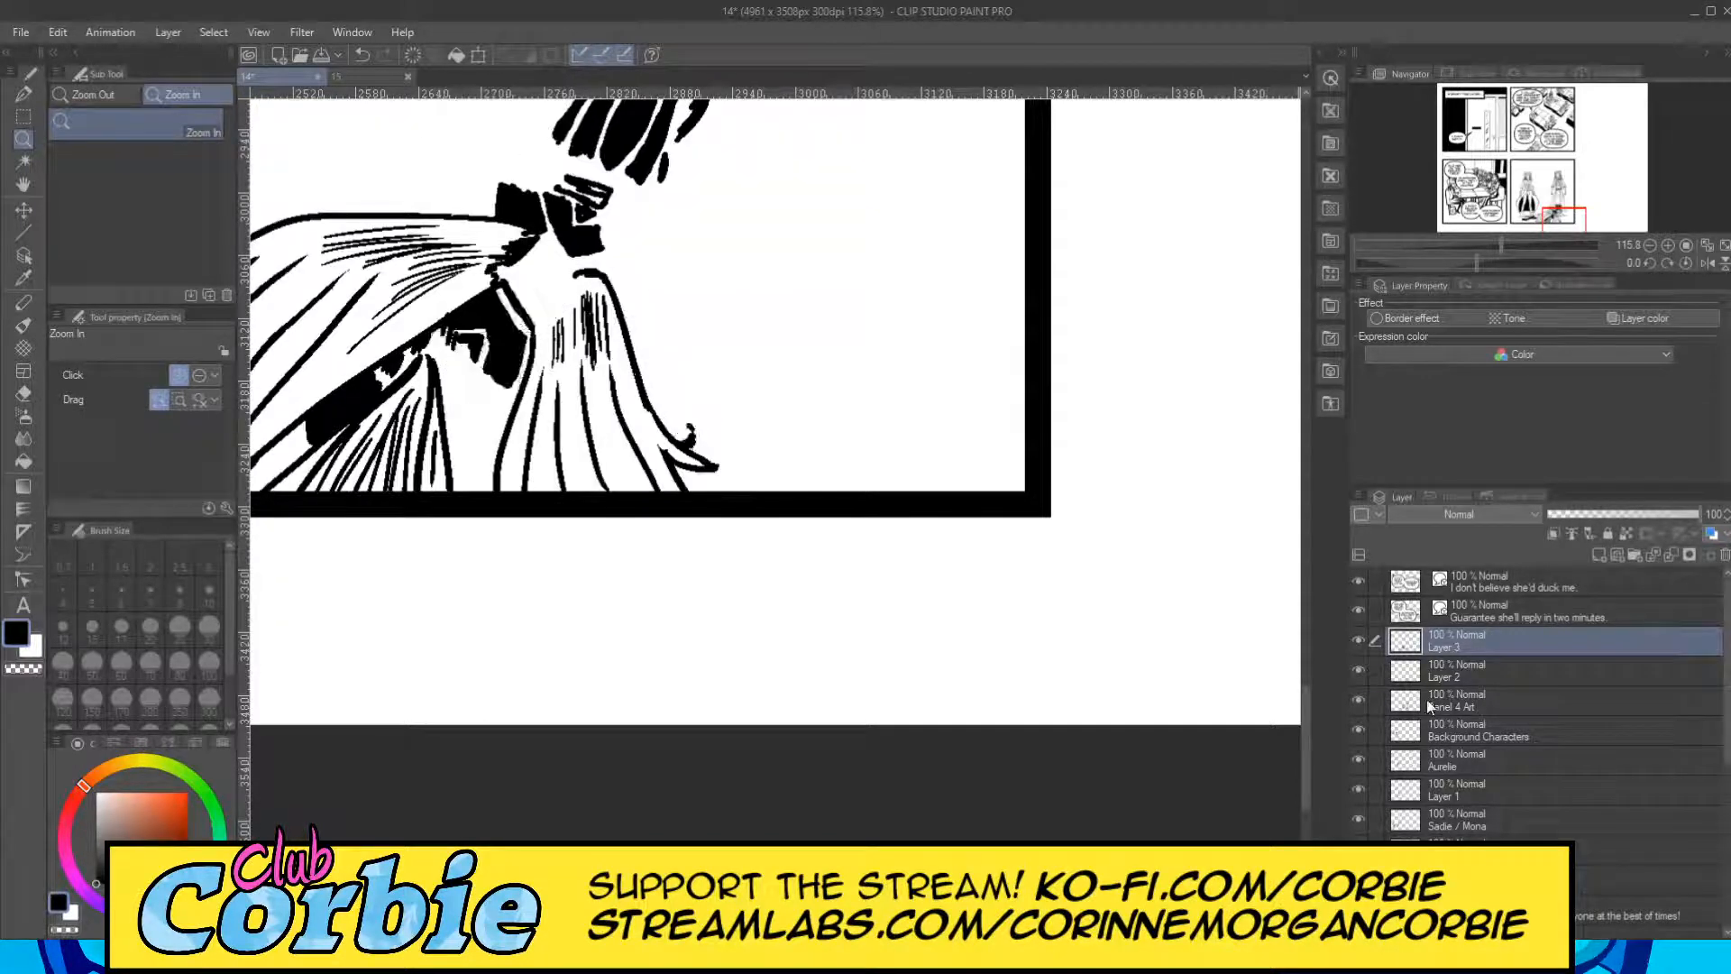
left_click(1416, 698)
left_click(632, 319)
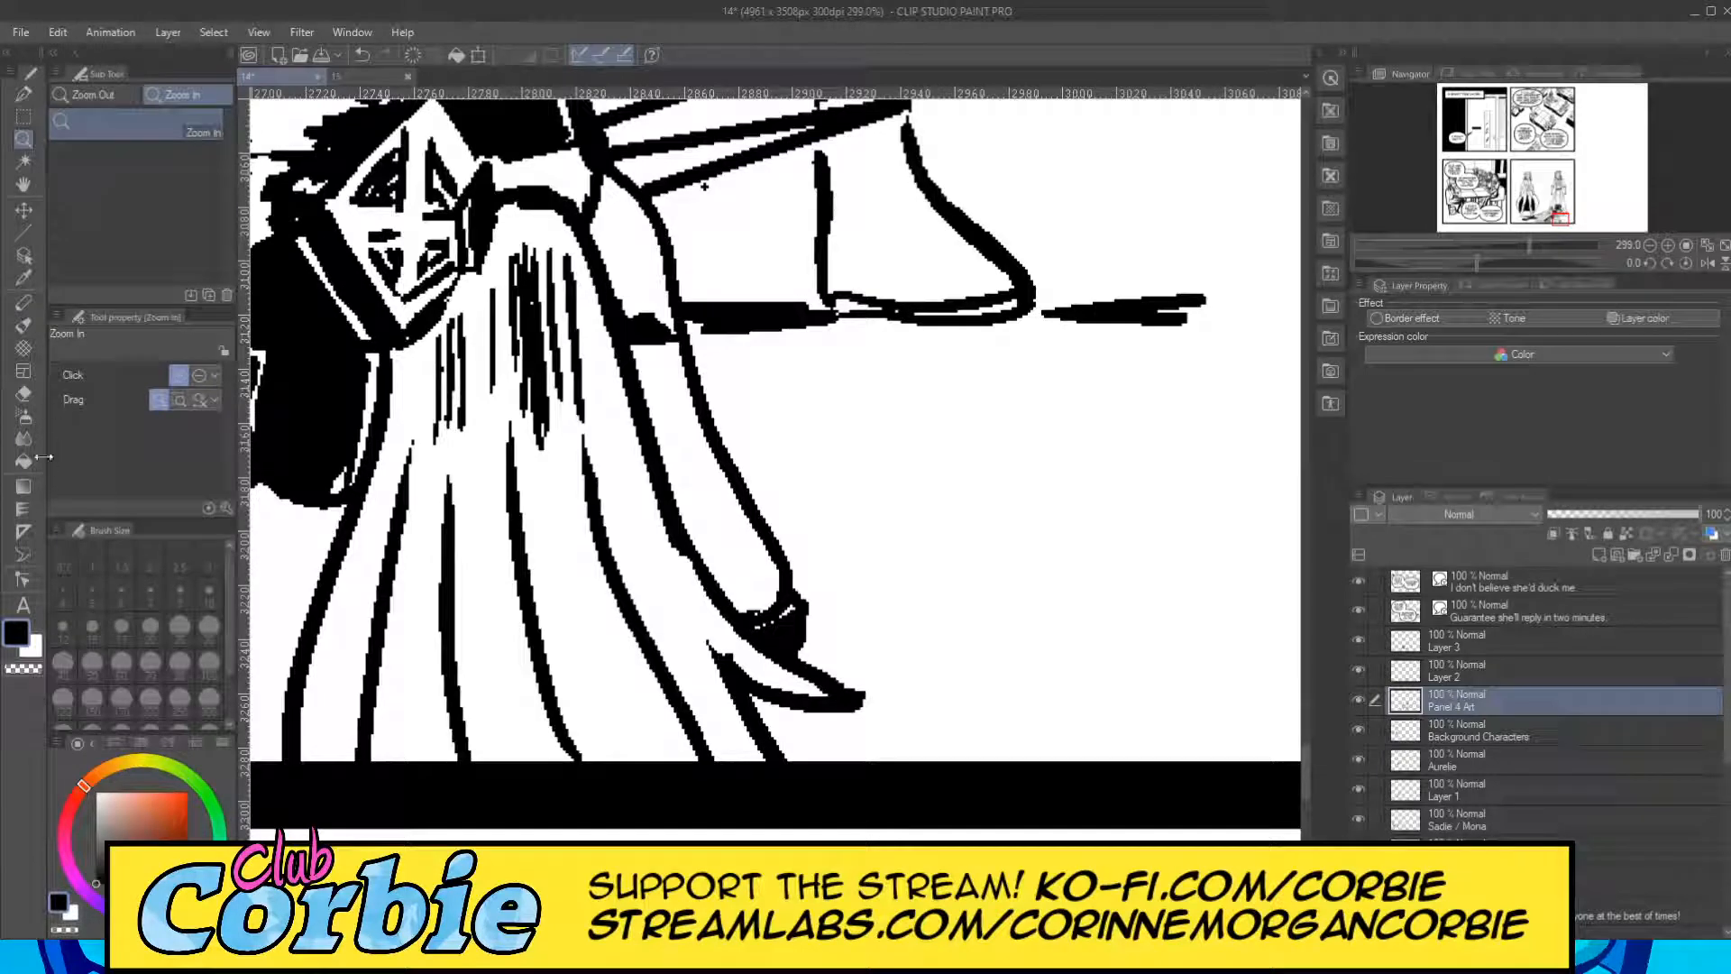
left_click(23, 395)
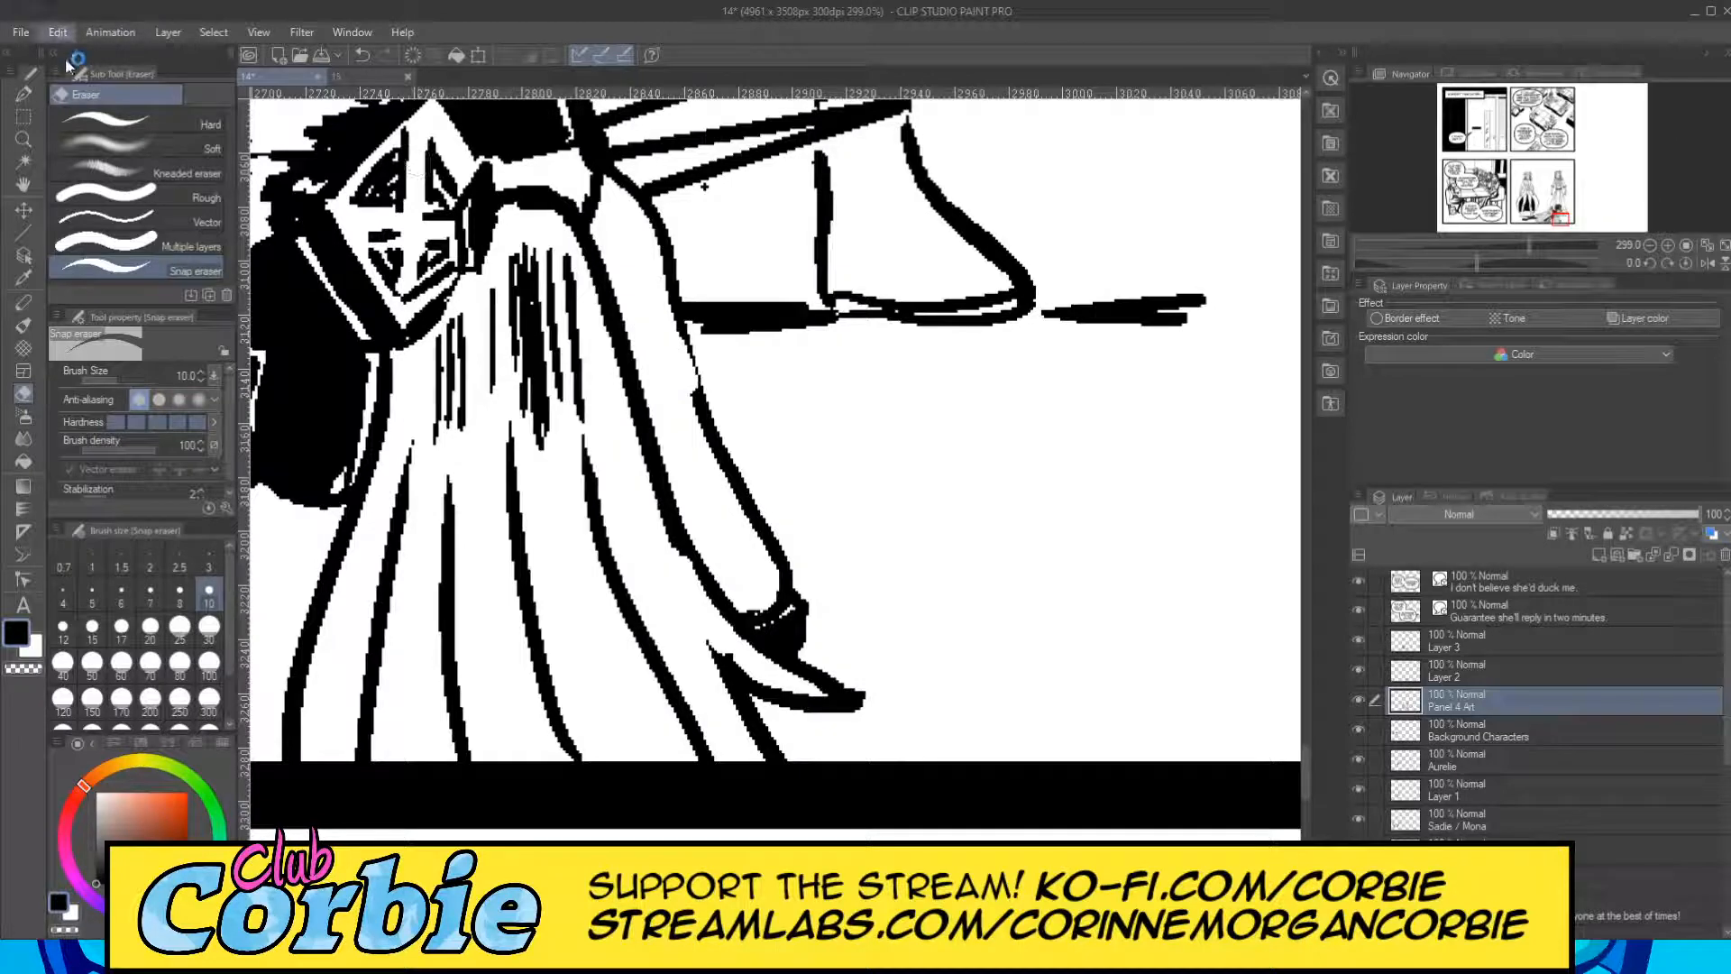
key("ctrl+z")
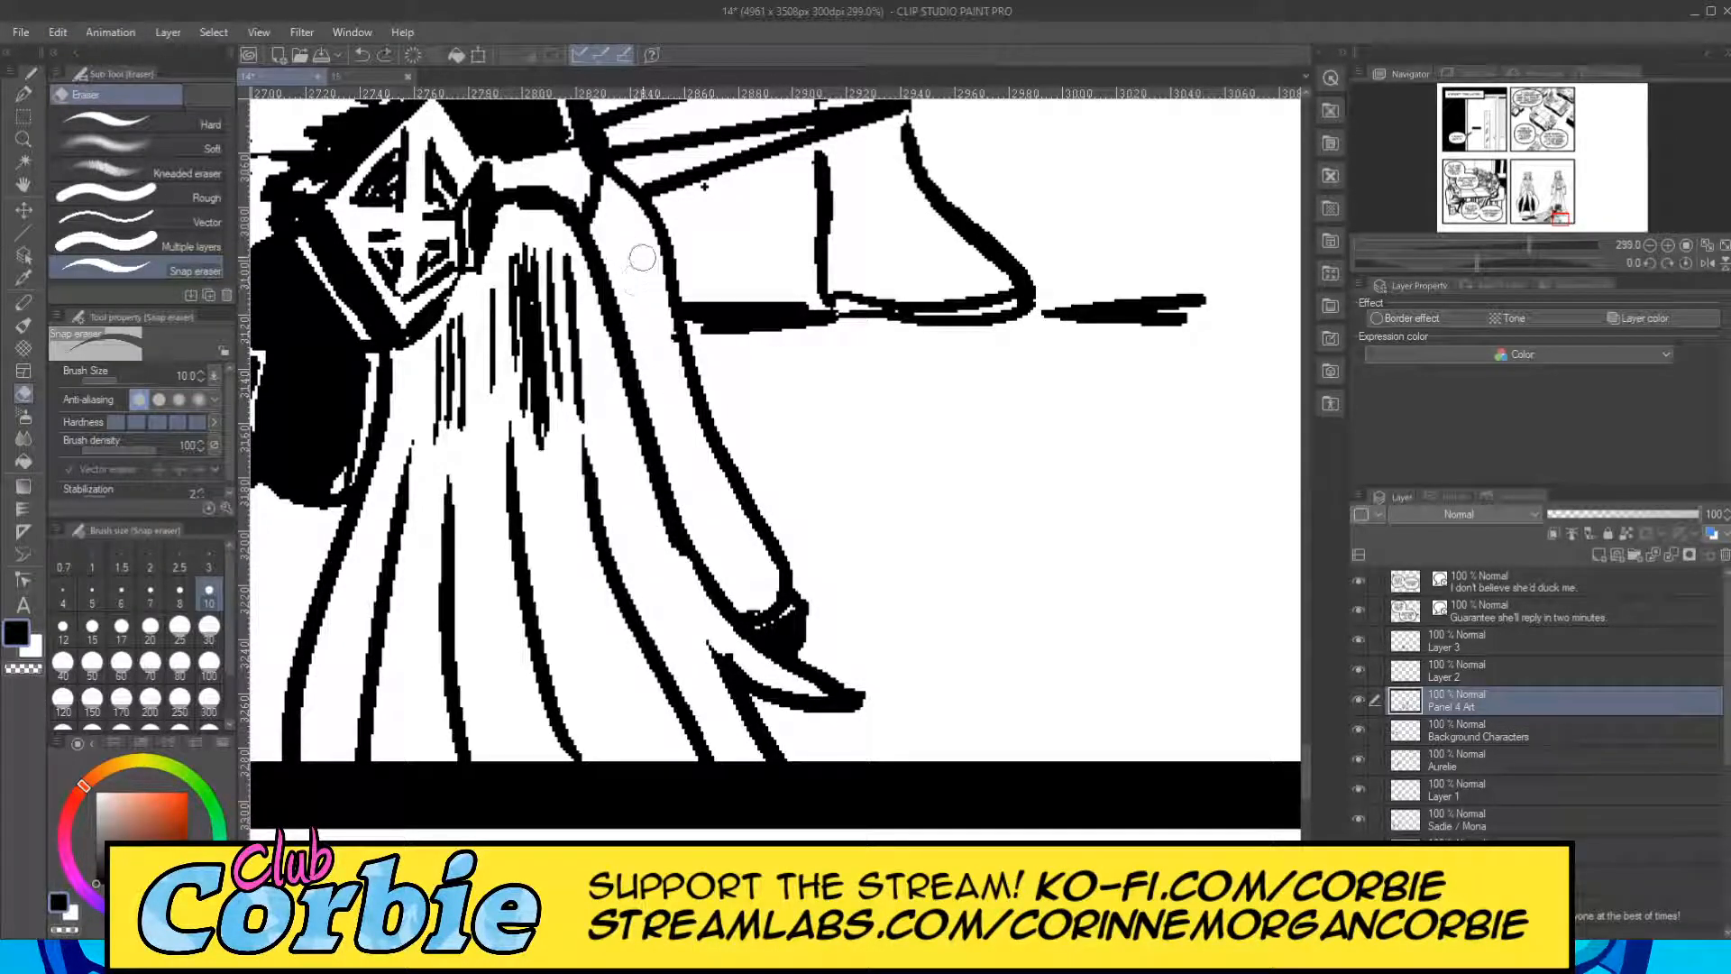
Compare the fourth panel with and without the solid blacks on Layer 3, and make Layer 3 the active layer.
left_click(26, 139)
left_click_drag(670, 487, 518, 577)
left_click_drag(646, 439, 808, 424)
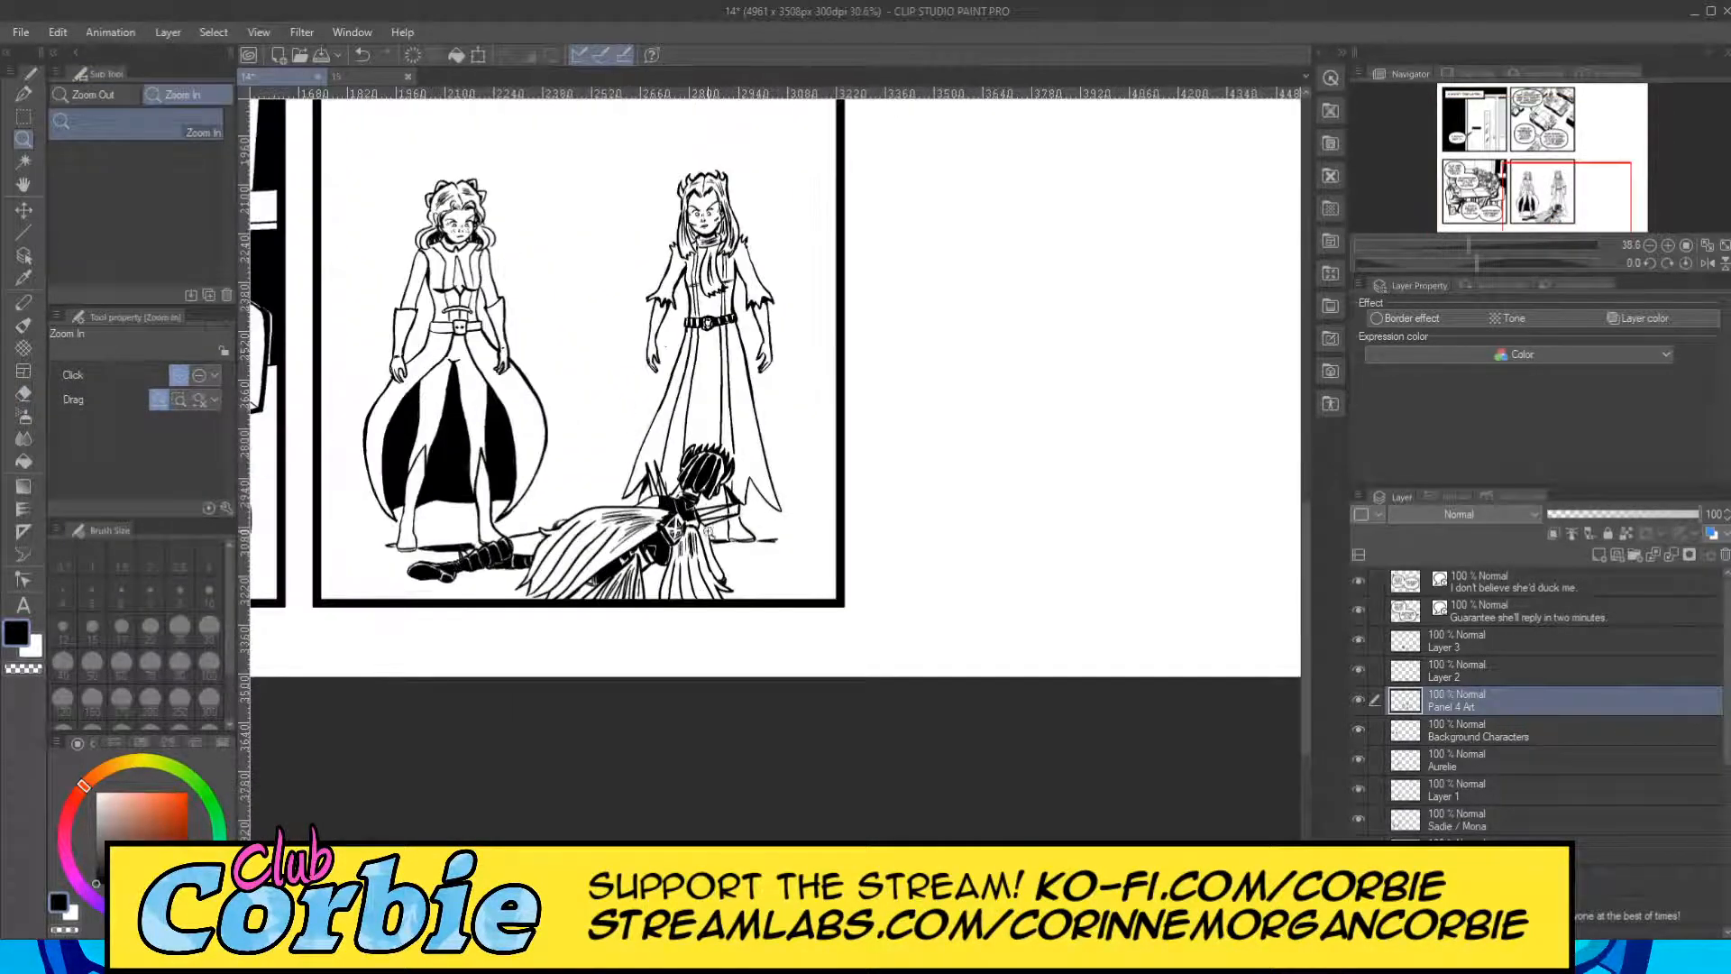
left_click_drag(611, 545, 659, 557)
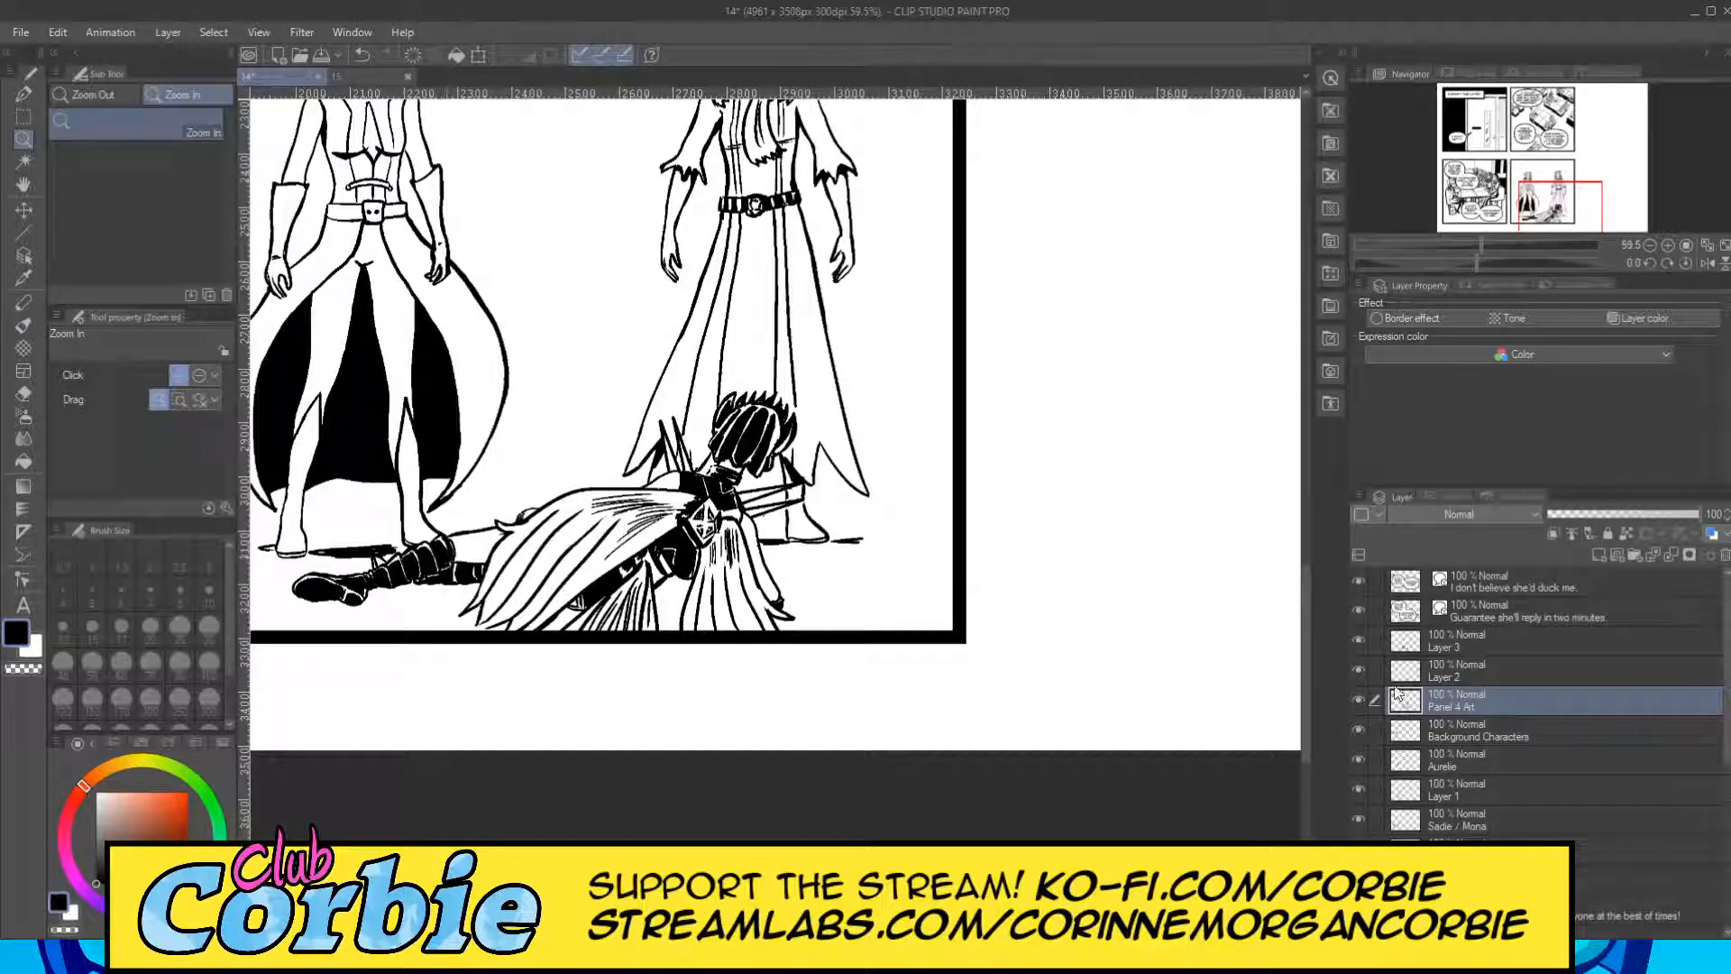
left_click(1359, 638)
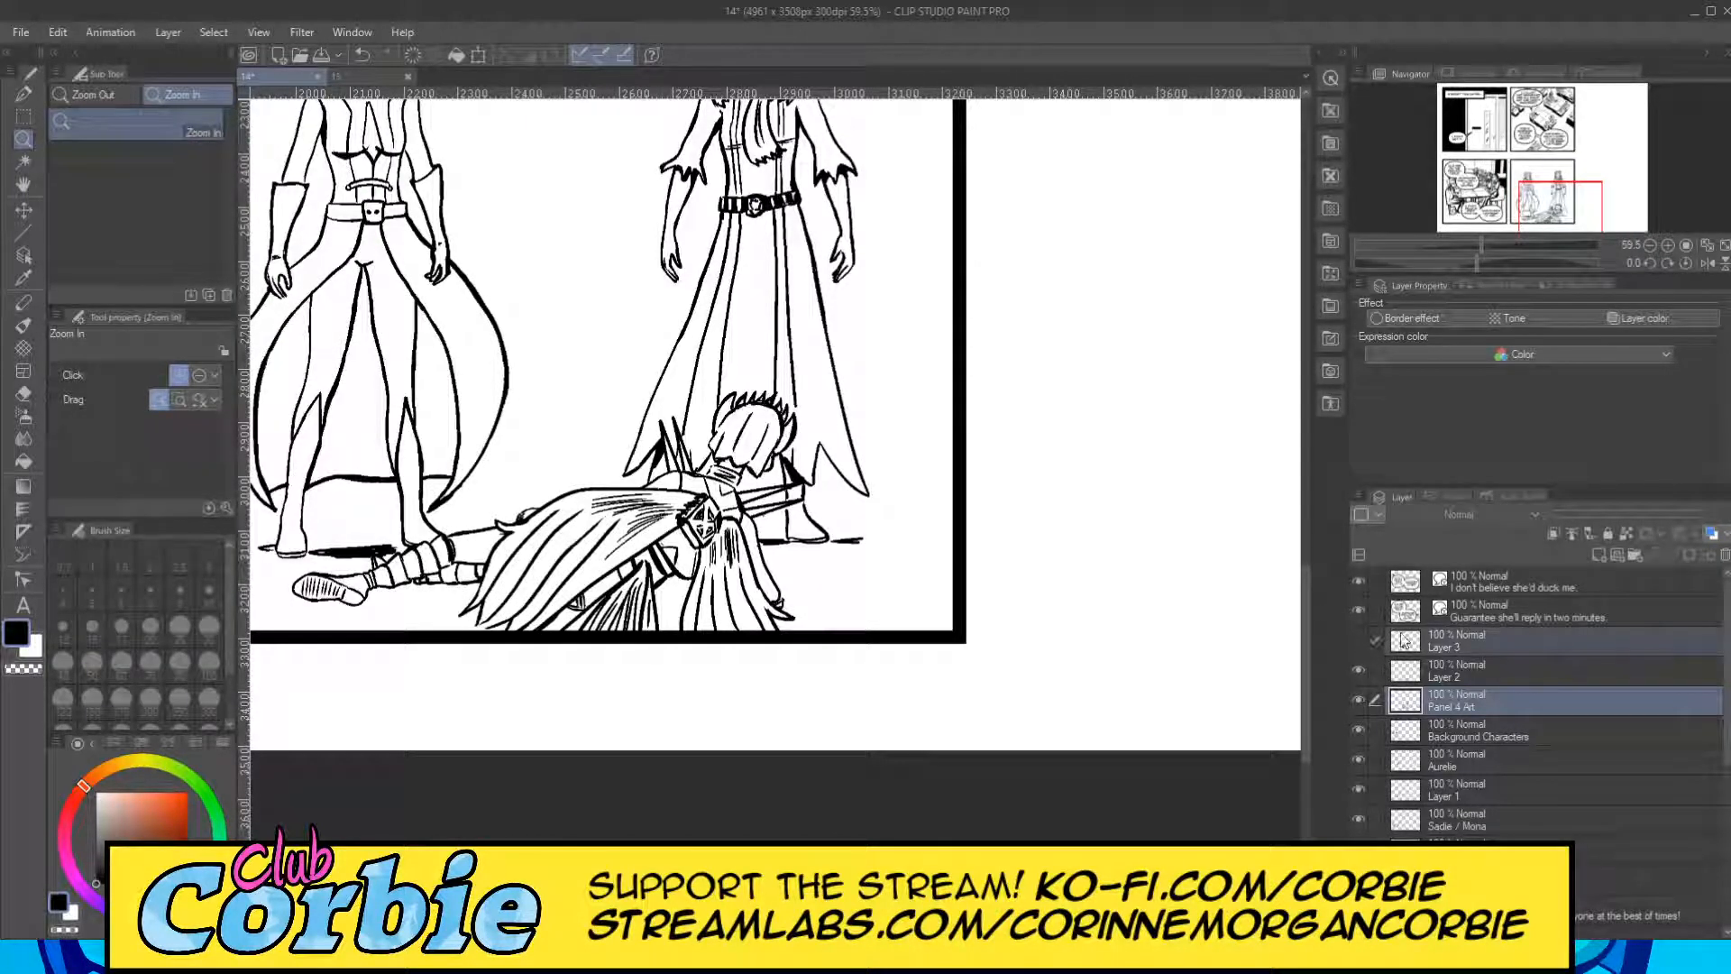
left_click(1361, 638)
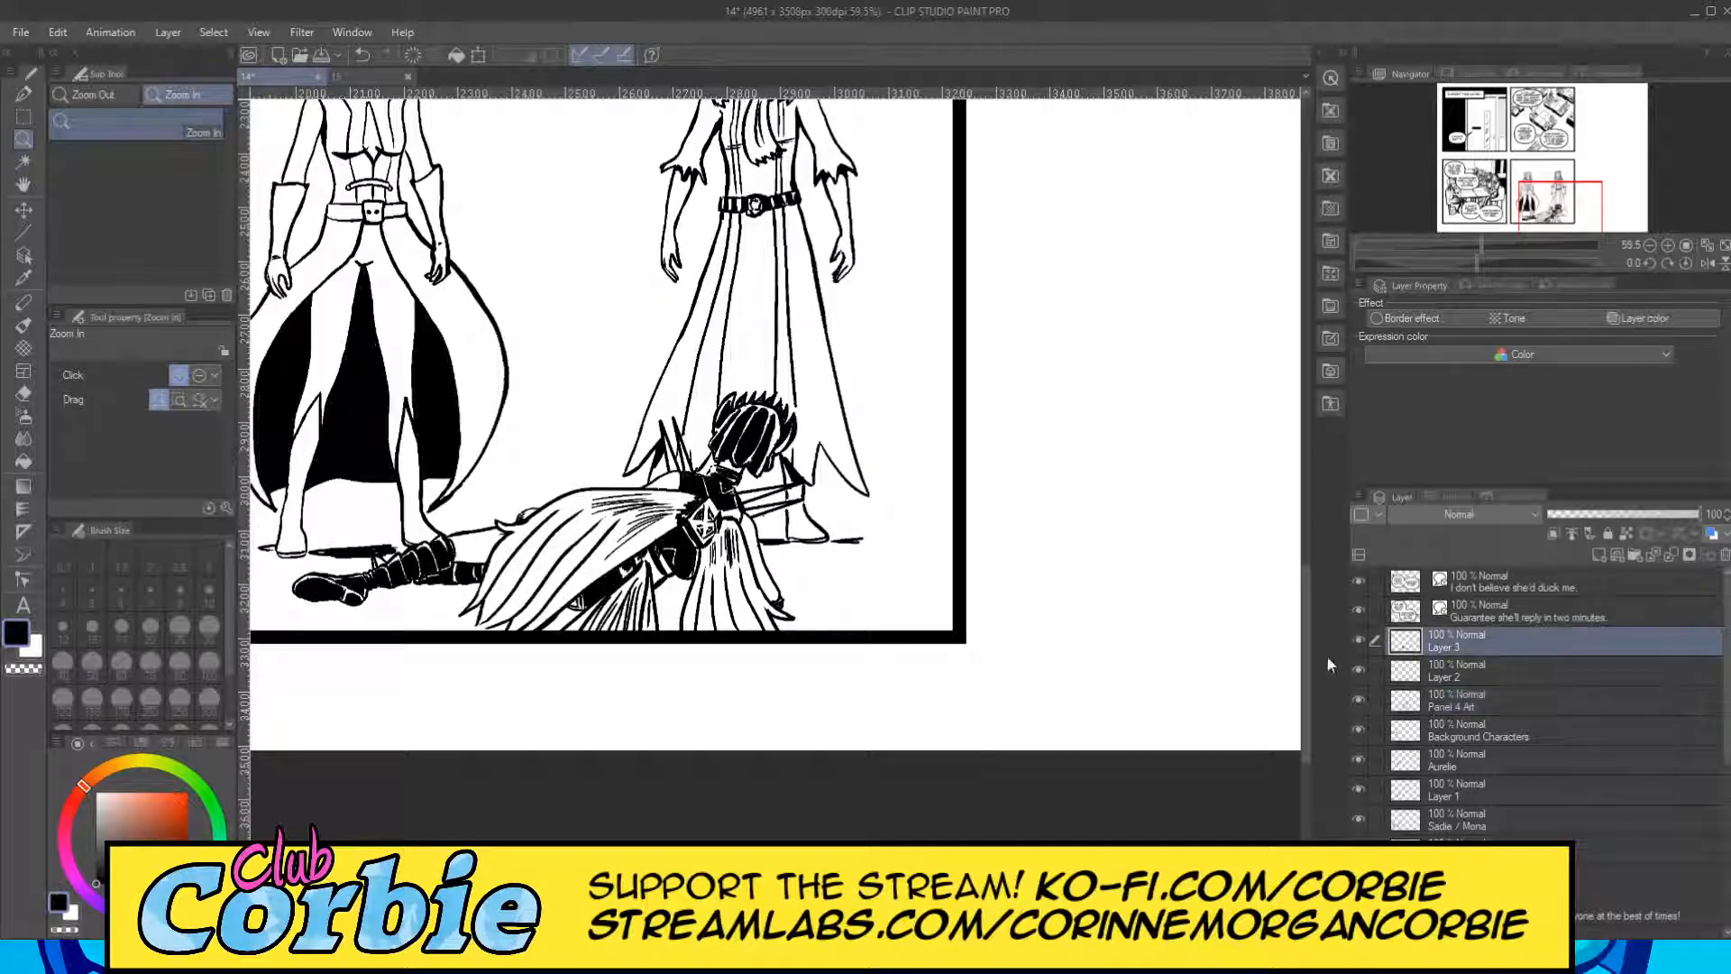
Fill the lying figure's thigh between the leg wraps and cape black with the G-pen at size 20, and darken the small bump above the cape.
left_click(509, 524)
left_click(584, 535)
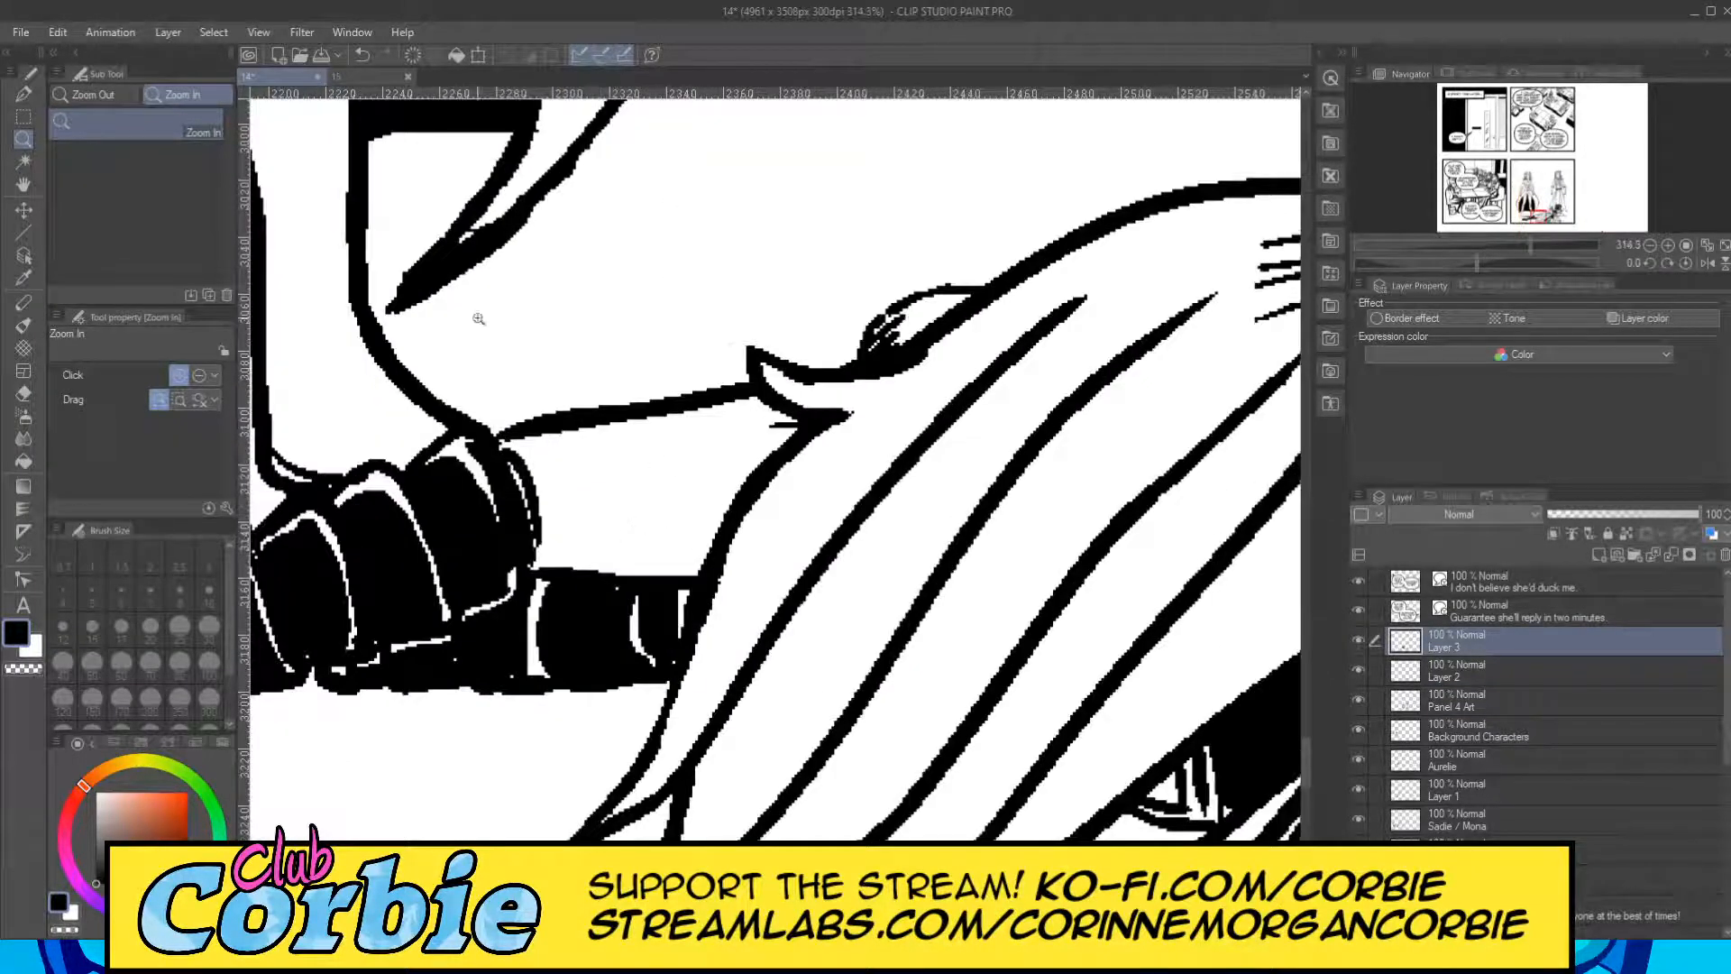
left_click(24, 94)
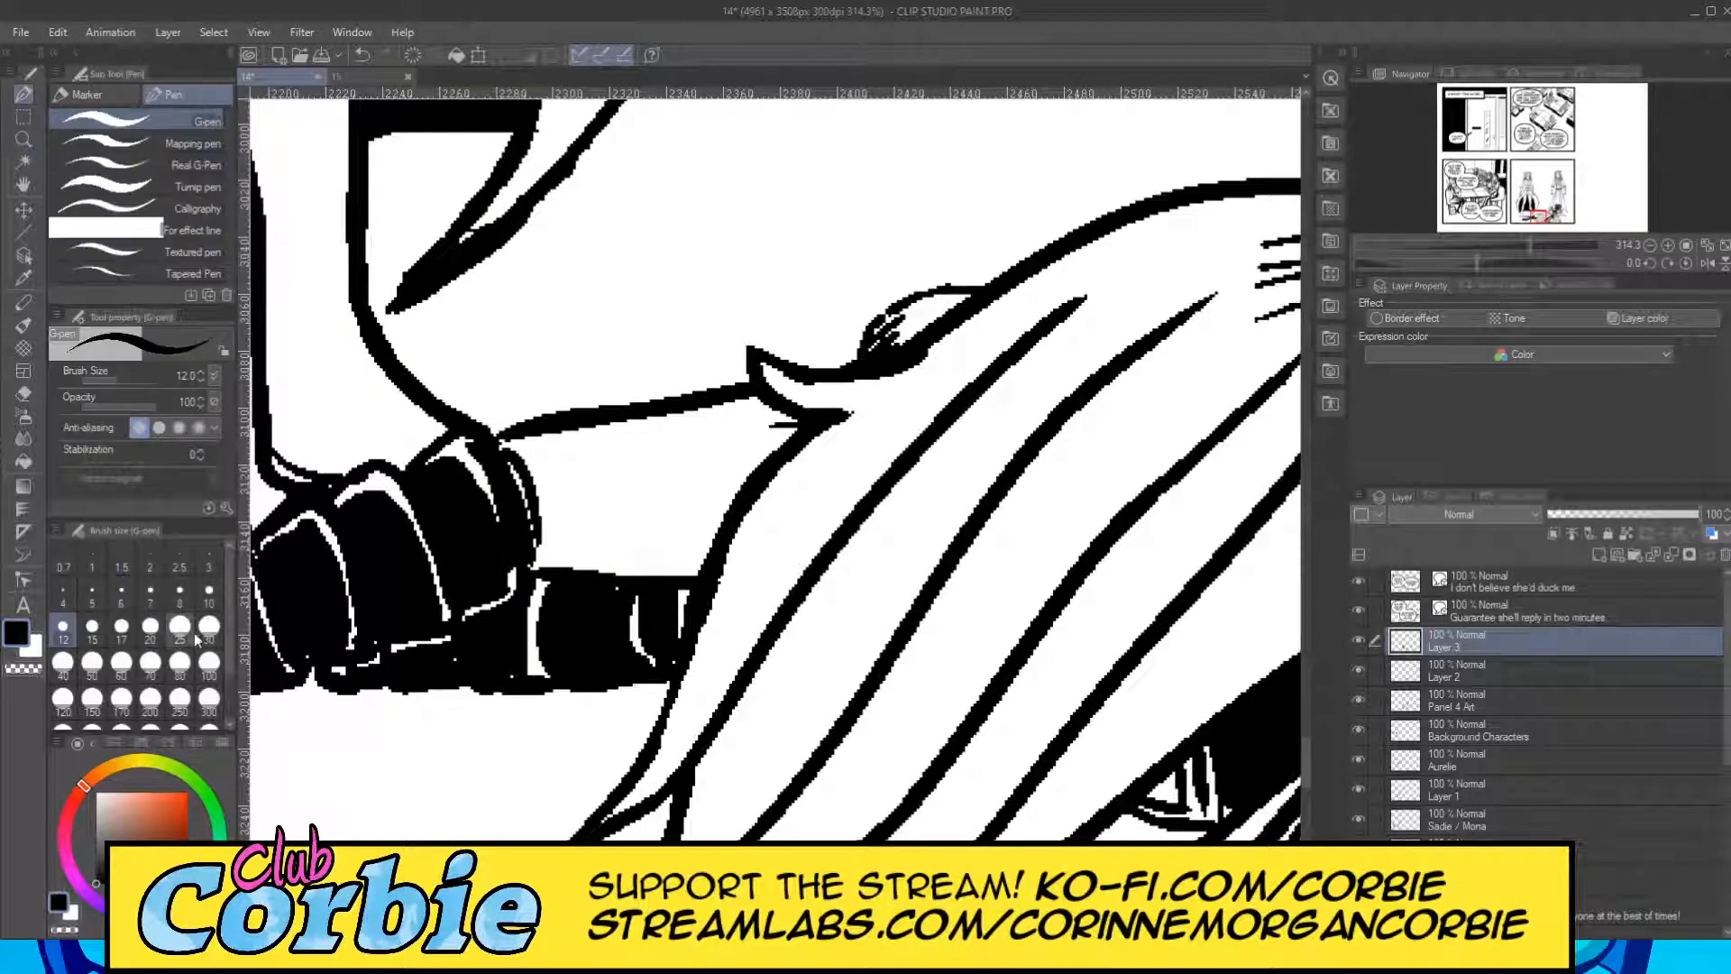
left_click(150, 631)
mouse_move(548, 500)
left_mouse_down()
mouse_move(767, 442)
mouse_move(587, 501)
mouse_move(561, 527)
mouse_move(685, 546)
mouse_move(595, 523)
mouse_move(722, 487)
mouse_move(690, 515)
mouse_move(568, 482)
mouse_move(843, 415)
left_mouse_up()
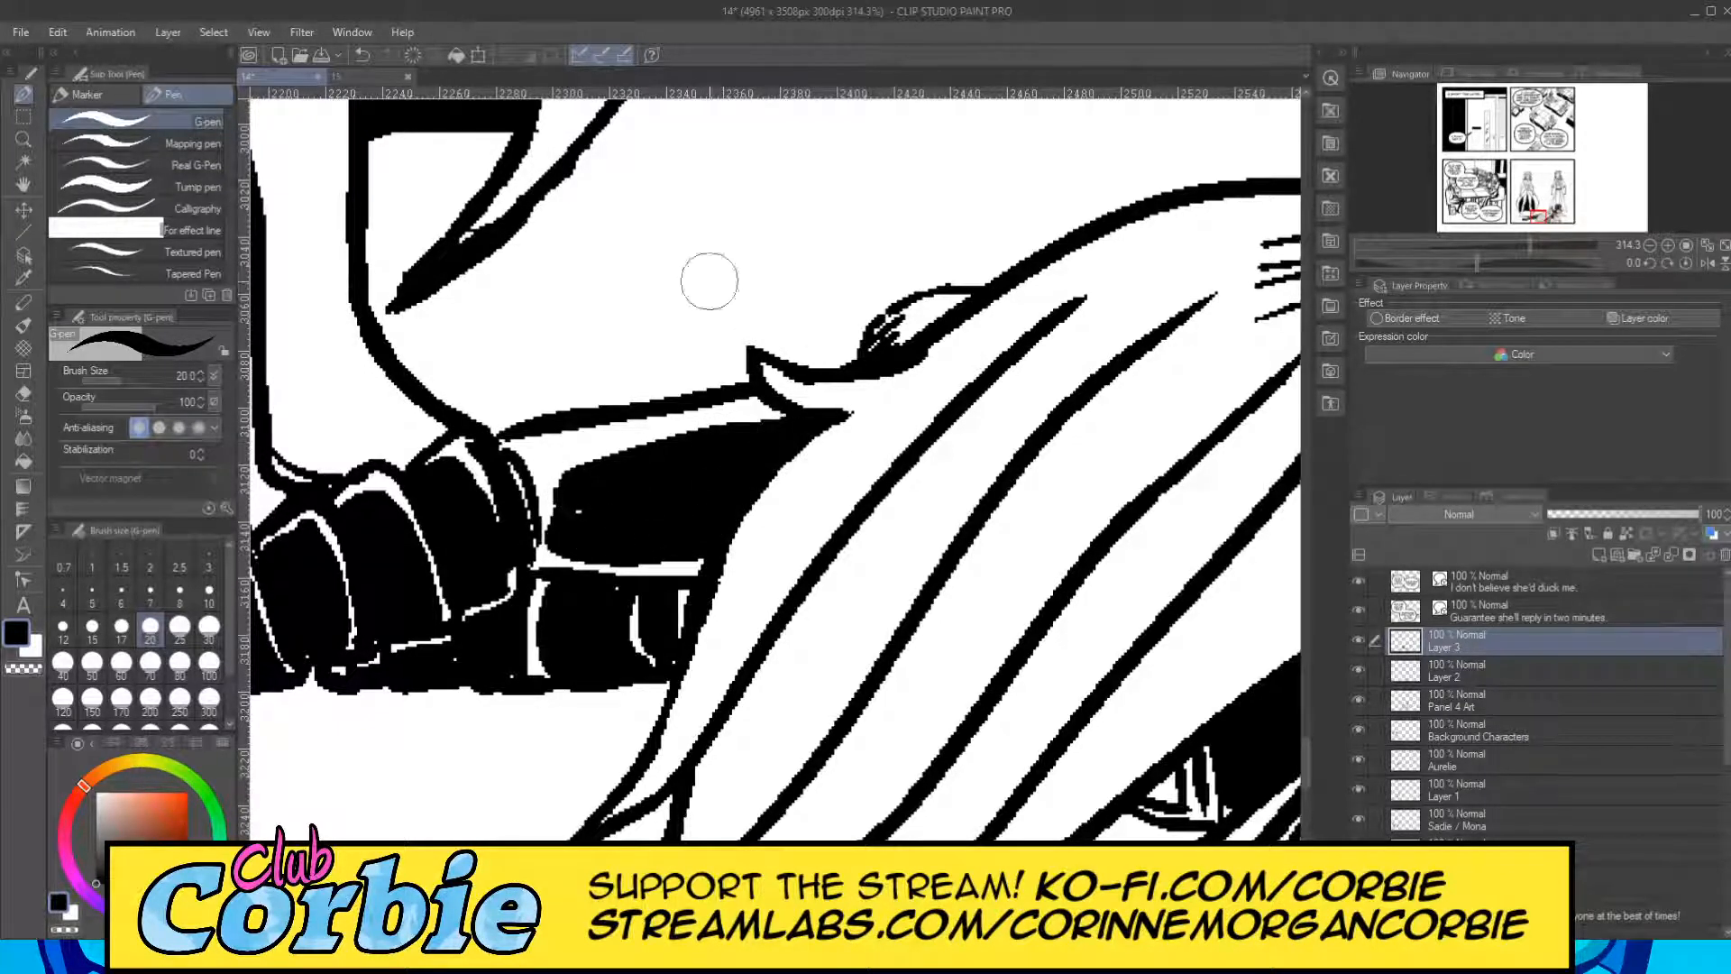
left_click_drag(904, 352, 954, 305)
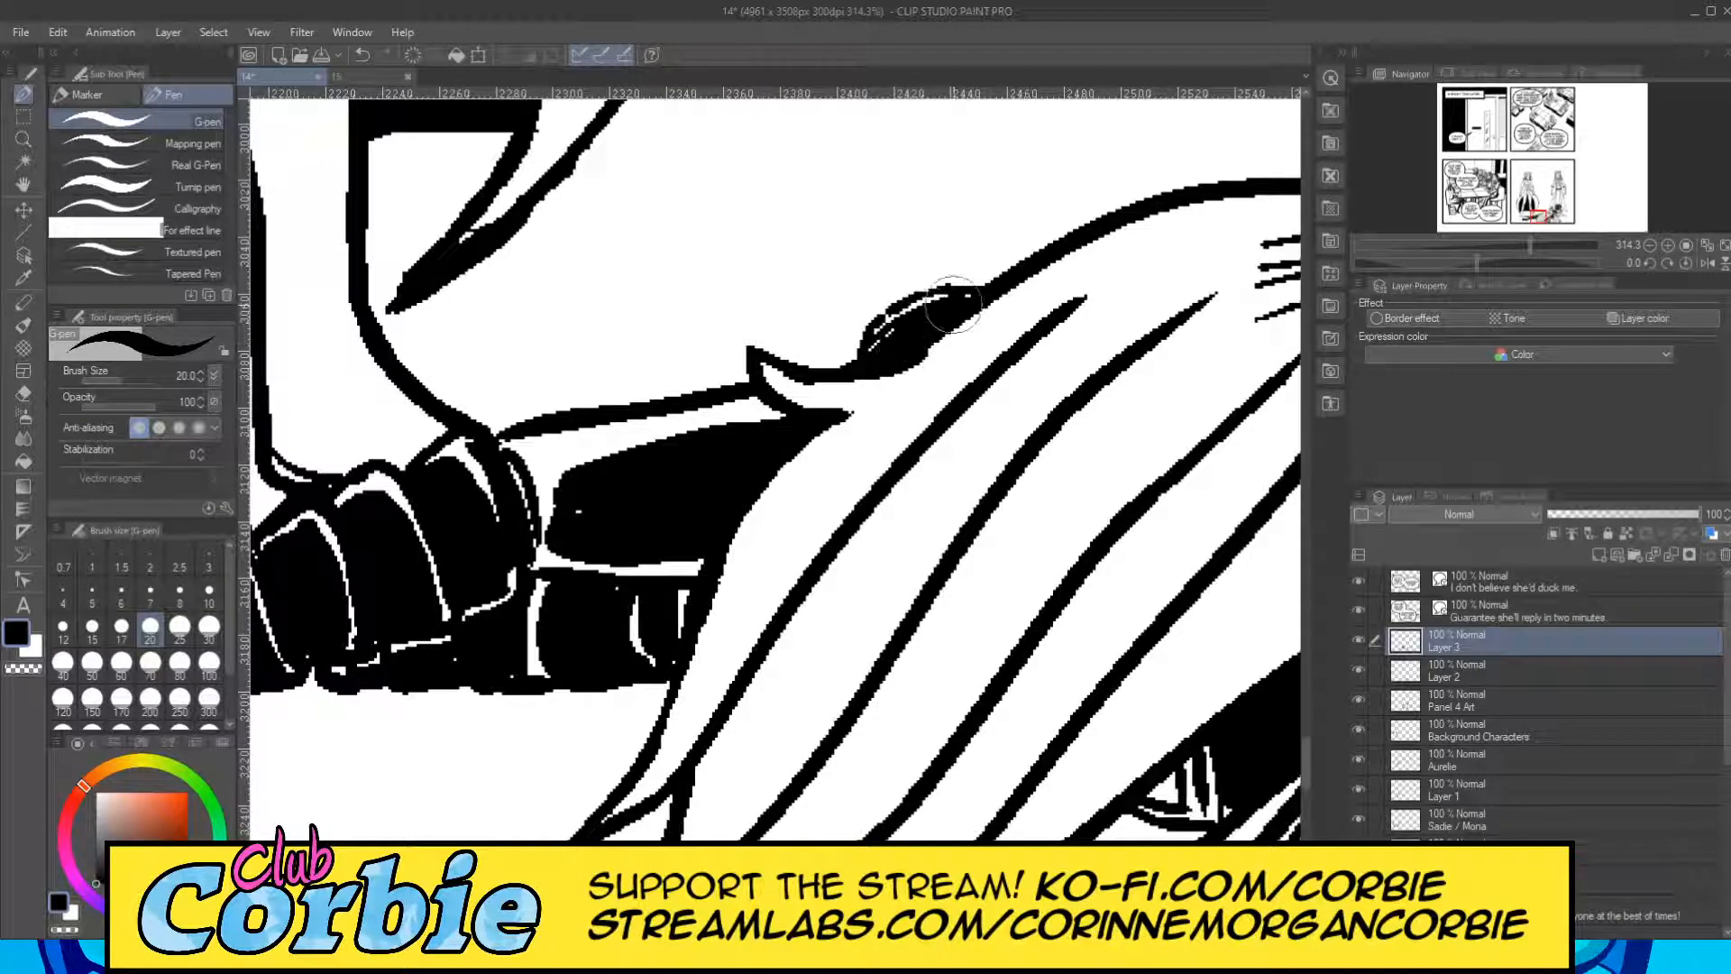
Fill the rounded shape beside the black collar above the cape black, leaving a white highlight along its upper and inner edges.
left_click(25, 140)
left_click_drag(638, 395, 597, 433)
left_click_drag(729, 358, 818, 433)
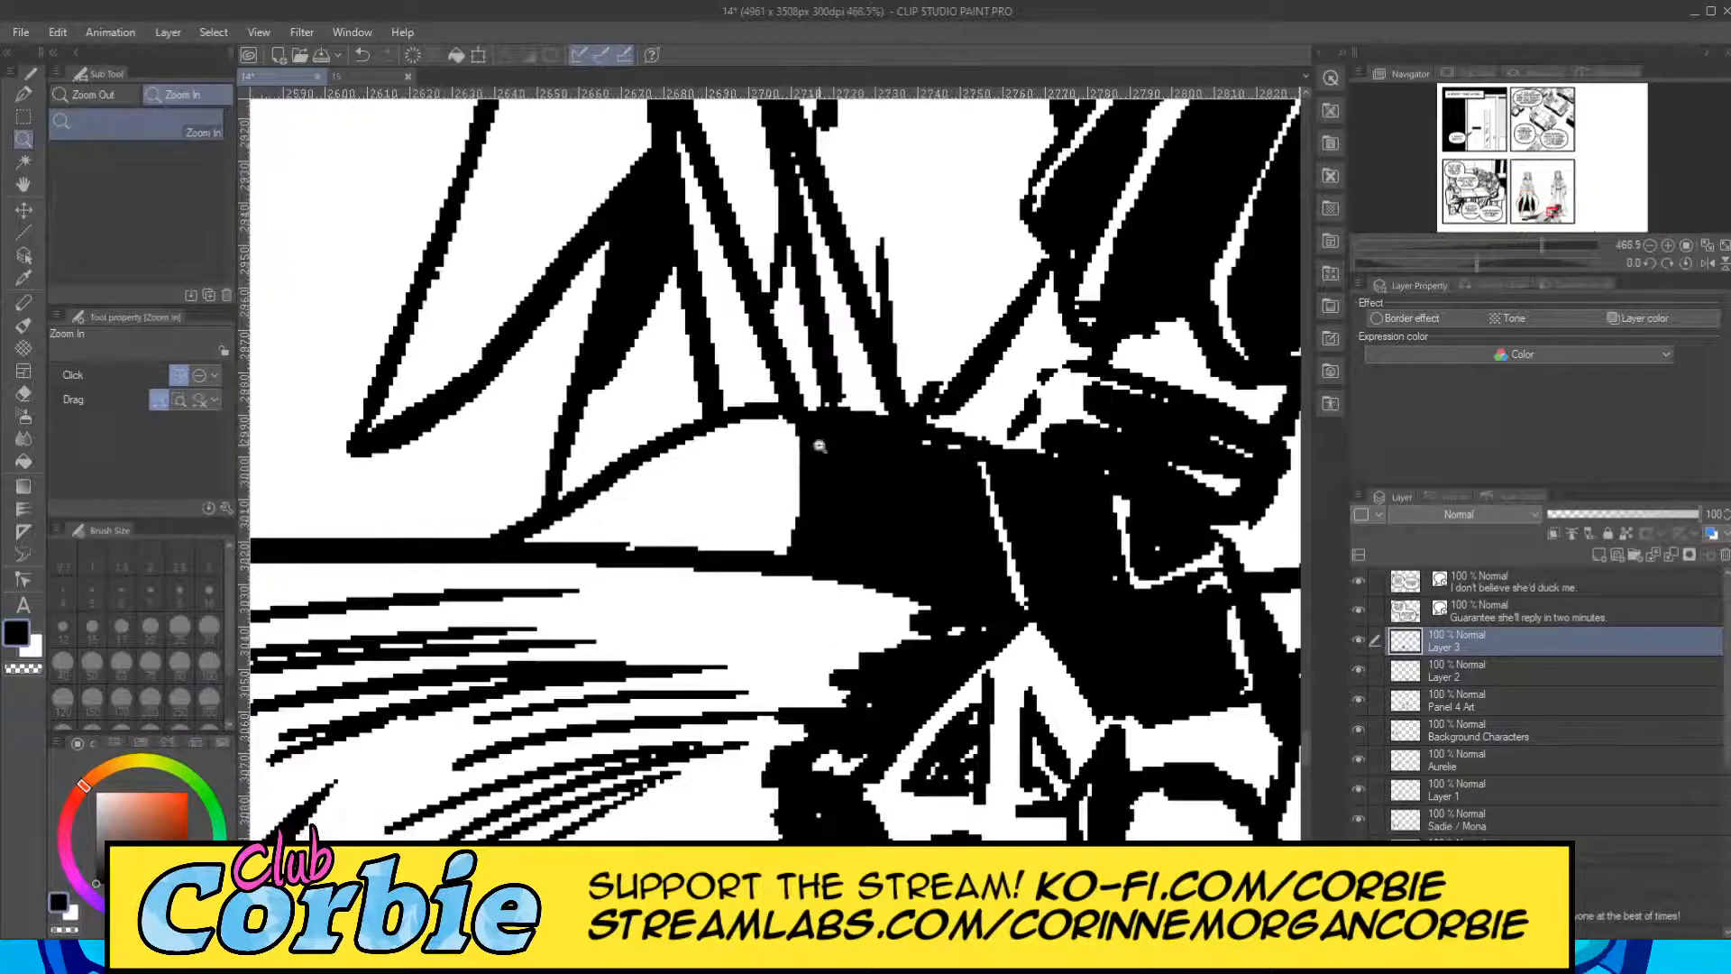
left_click(25, 94)
mouse_move(588, 540)
left_mouse_down()
mouse_move(738, 478)
mouse_move(728, 515)
mouse_move(641, 542)
left_mouse_up()
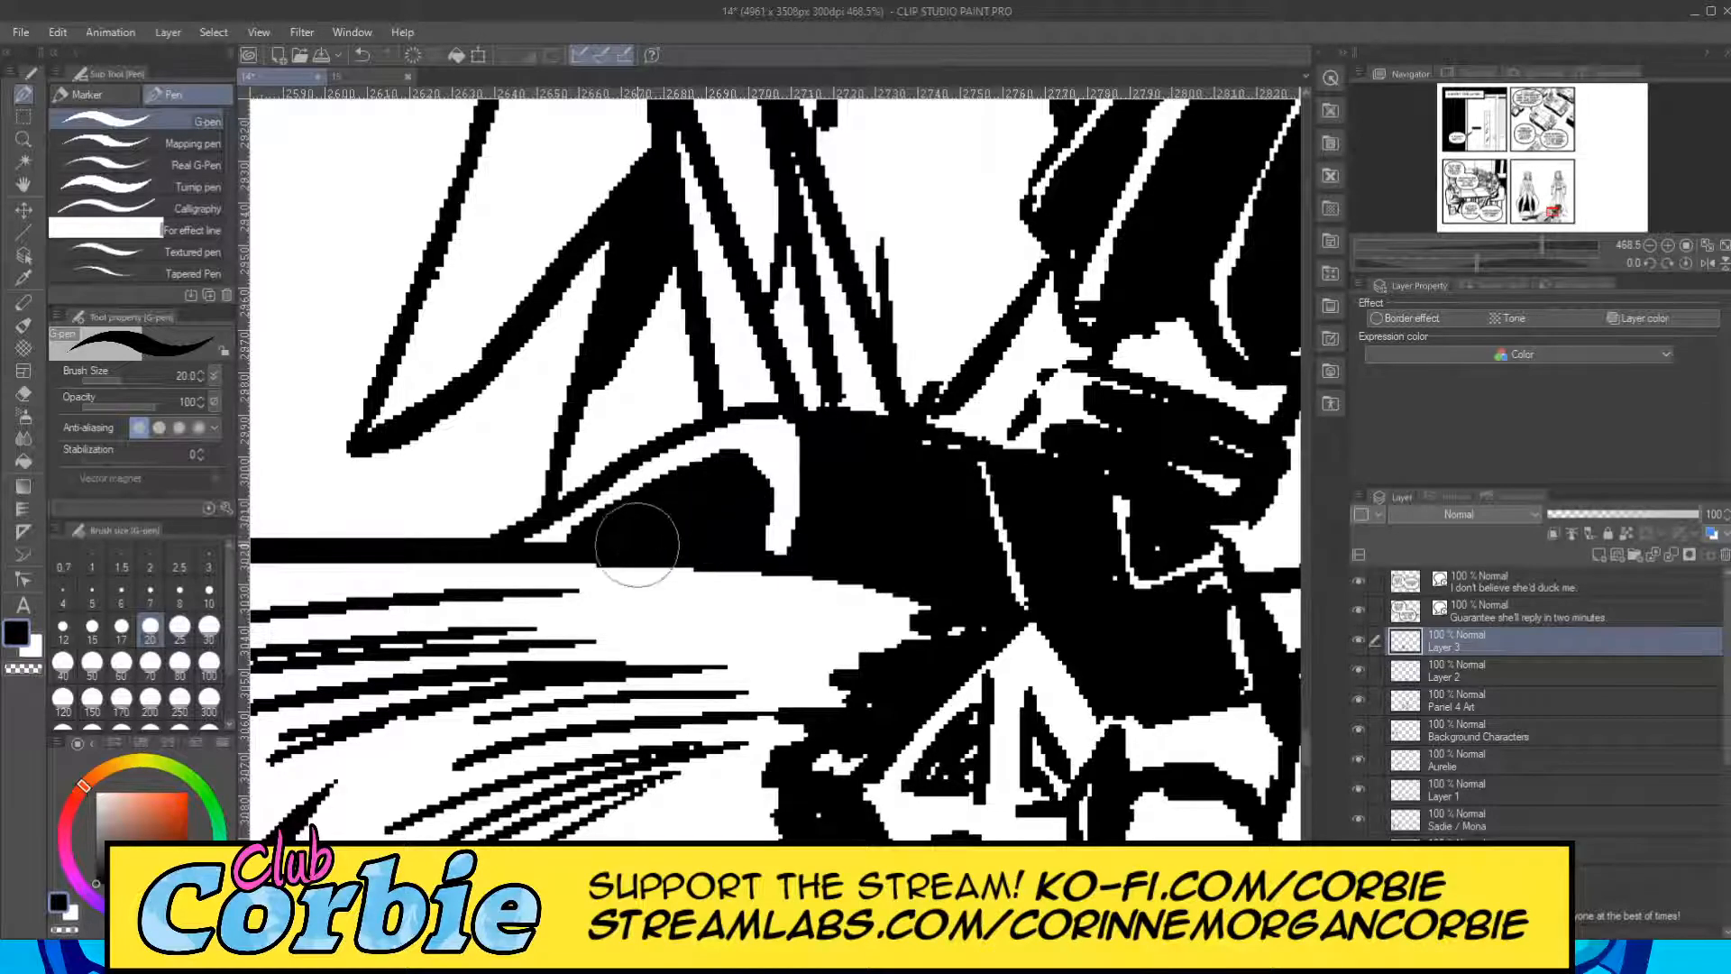
Darken the white gaps on the neck just under the hair with the G-pen at size 7, keeping thin white separation lines.
left_click(23, 139)
left_click_drag(670, 397, 658, 465)
left_click_drag(801, 393, 706, 365)
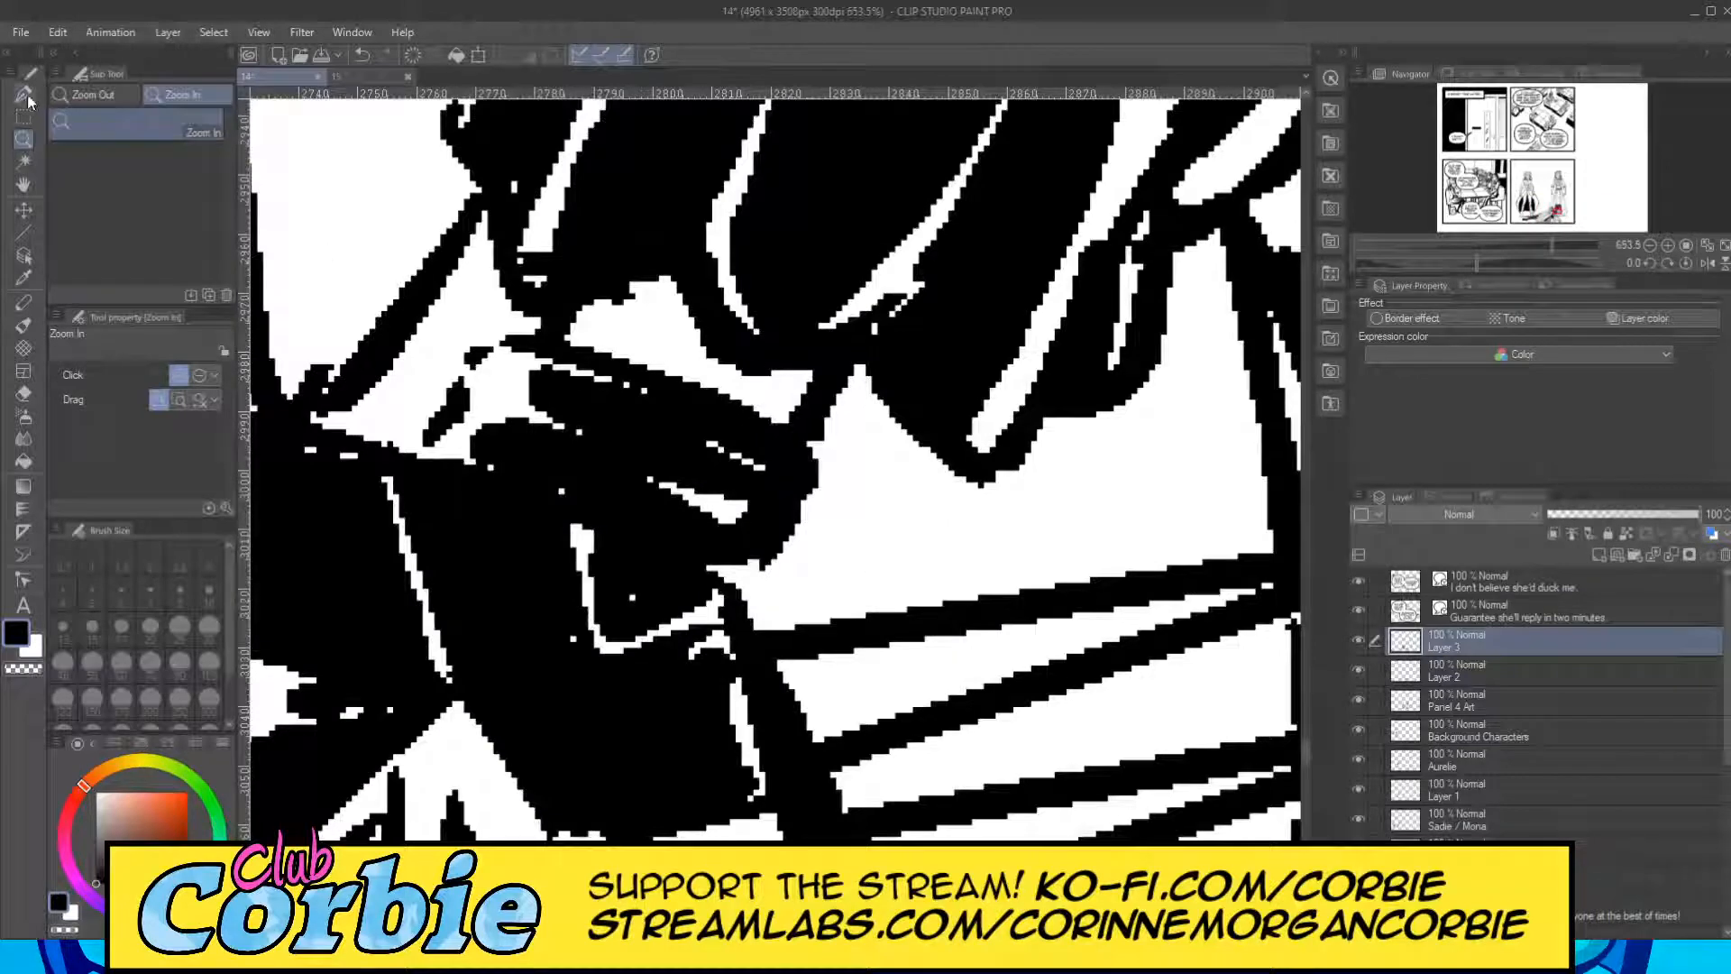
left_click(23, 94)
left_click(150, 595)
mouse_move(611, 370)
left_mouse_down()
mouse_move(591, 335)
mouse_move(663, 315)
mouse_move(636, 365)
mouse_move(656, 308)
mouse_move(683, 375)
mouse_move(812, 388)
left_mouse_up()
mouse_move(688, 353)
left_mouse_down()
mouse_move(608, 317)
mouse_move(601, 357)
left_mouse_up()
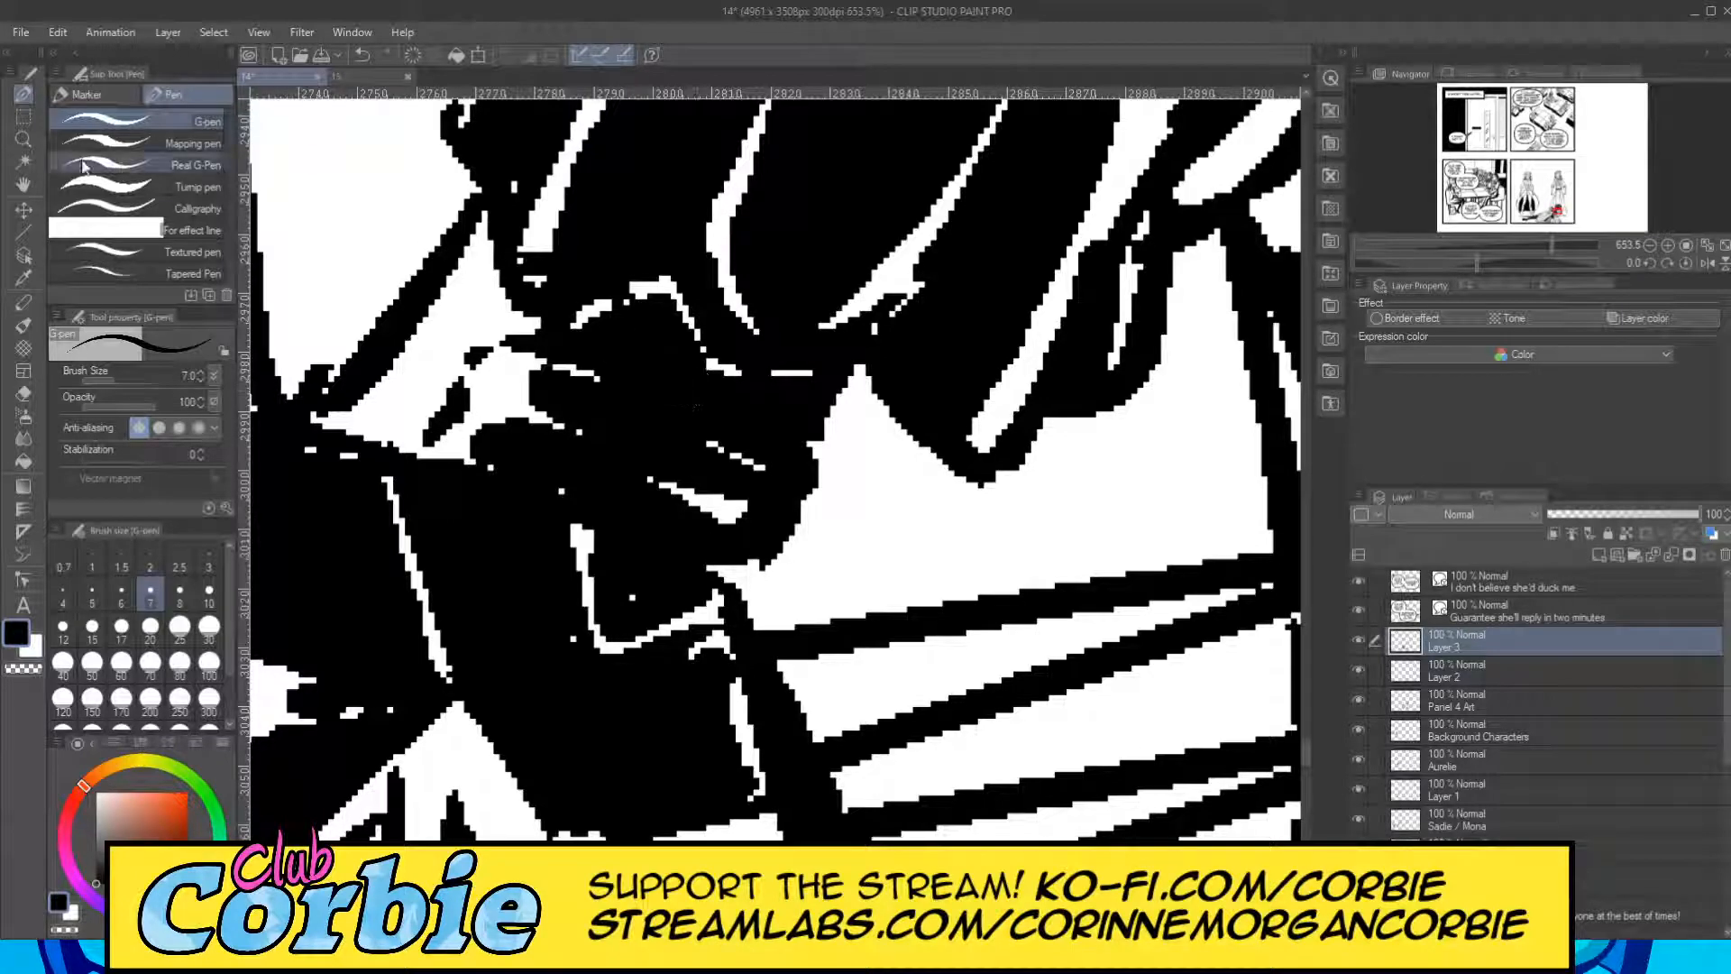
Shade the arm beside the hanging cape folds with a size 25 G-pen band along its inner side, leaving the outer side white.
left_click(23, 140)
left_click_drag(677, 379, 492, 446)
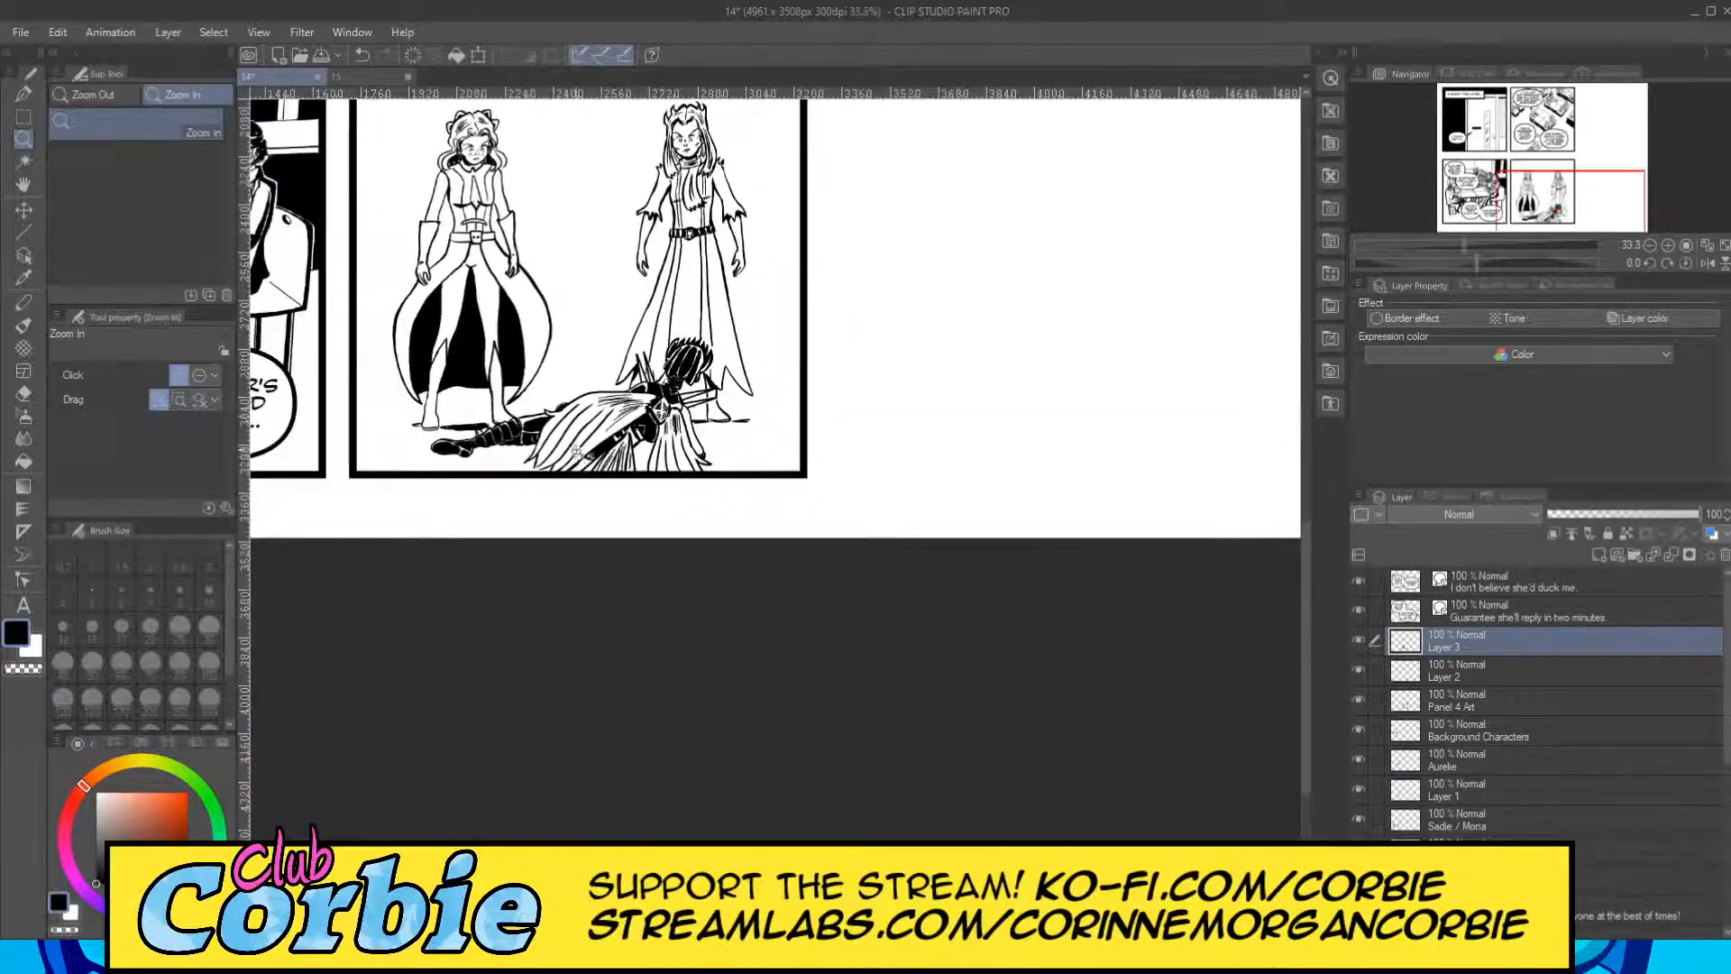
left_click_drag(694, 437, 802, 377)
left_click_drag(687, 318, 723, 308)
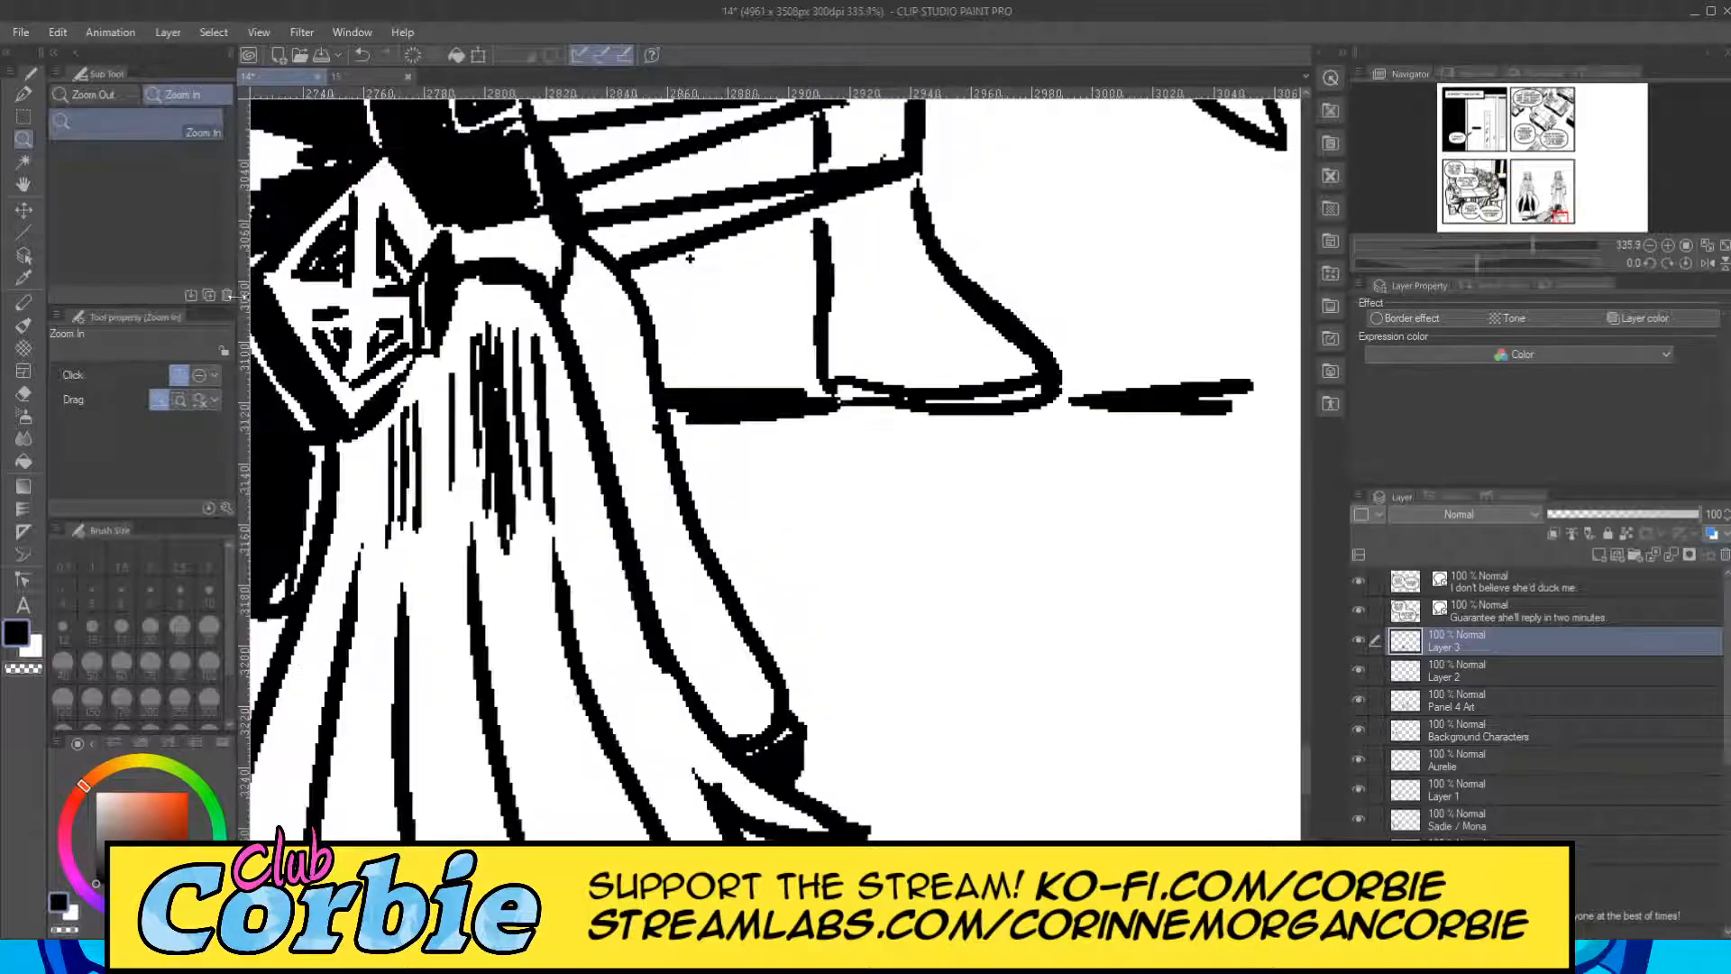
left_click(24, 96)
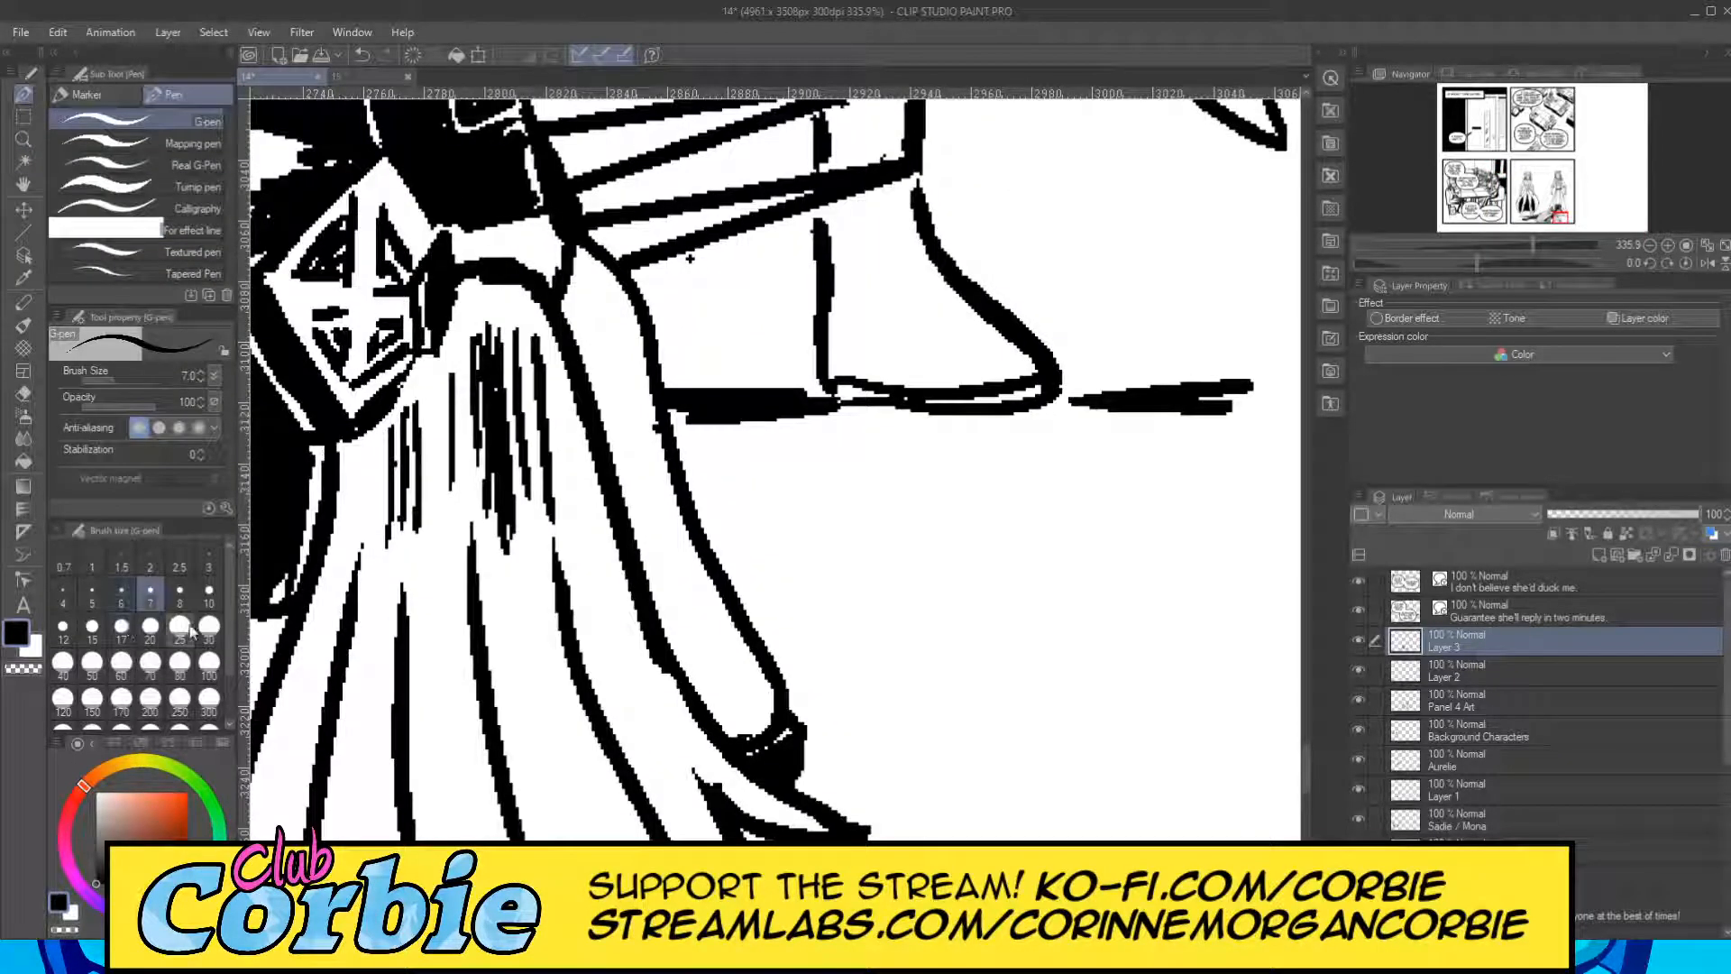
mouse_move(567, 311)
left_mouse_down()
mouse_move(610, 378)
mouse_move(672, 646)
mouse_move(740, 726)
left_mouse_up()
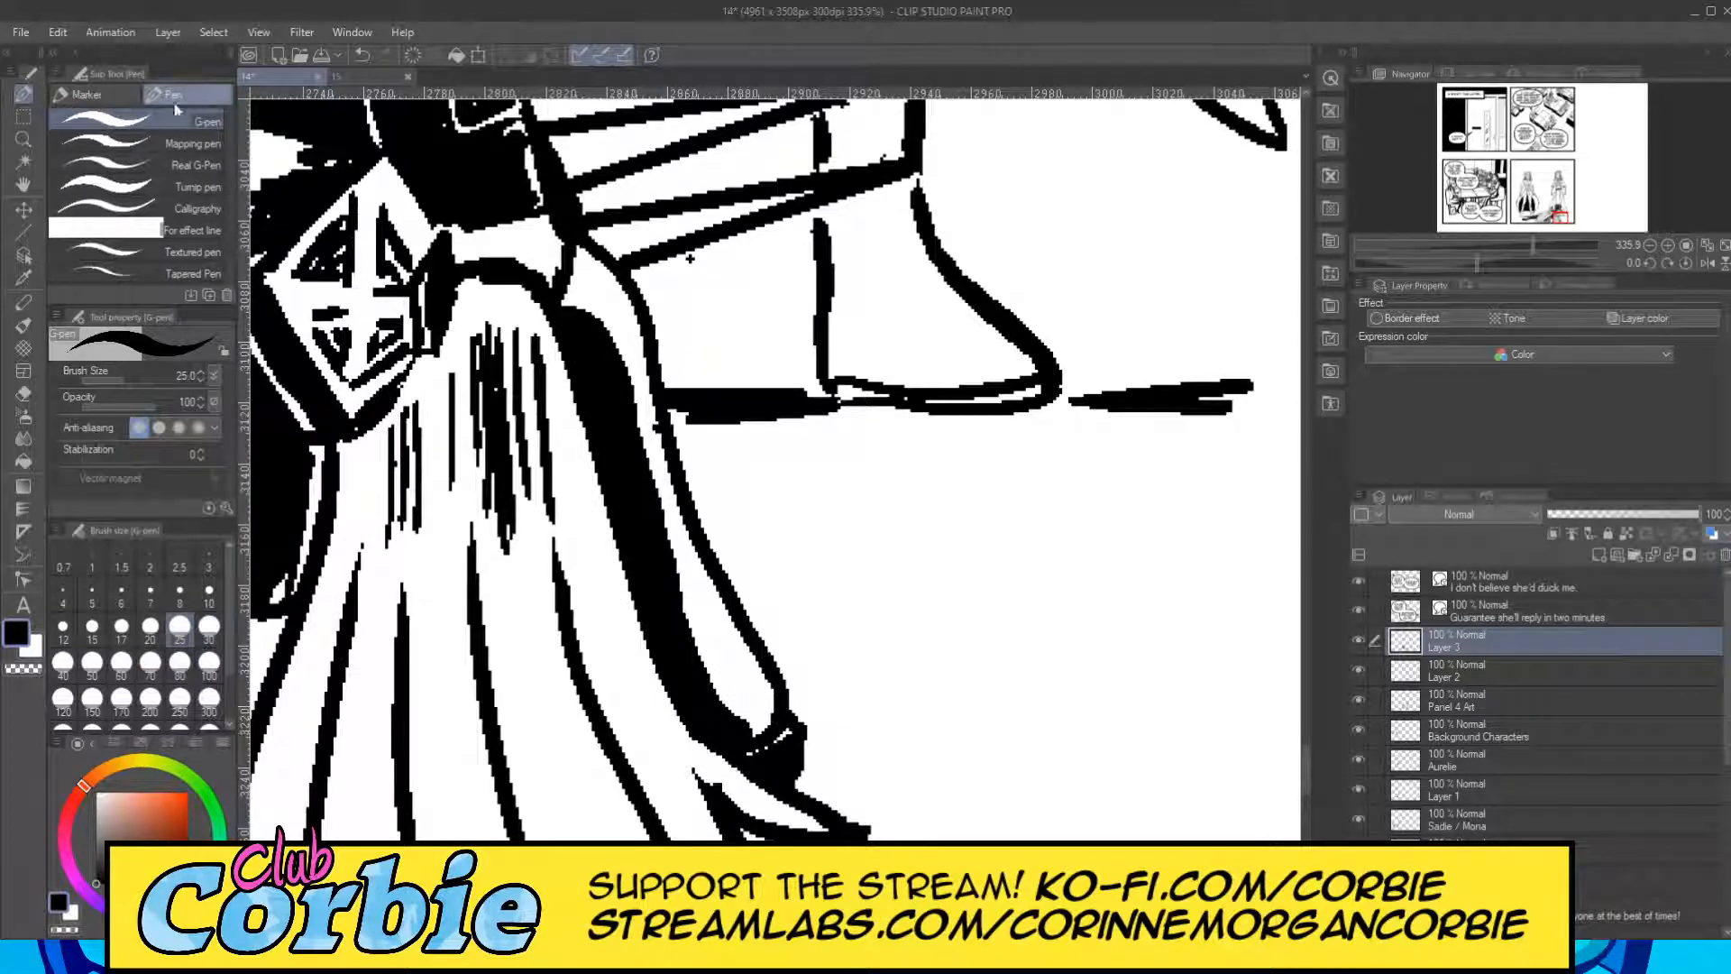
key("ctrl+z")
mouse_move(545, 277)
left_mouse_down()
mouse_move(578, 310)
mouse_move(616, 388)
mouse_move(679, 613)
mouse_move(736, 721)
left_mouse_up()
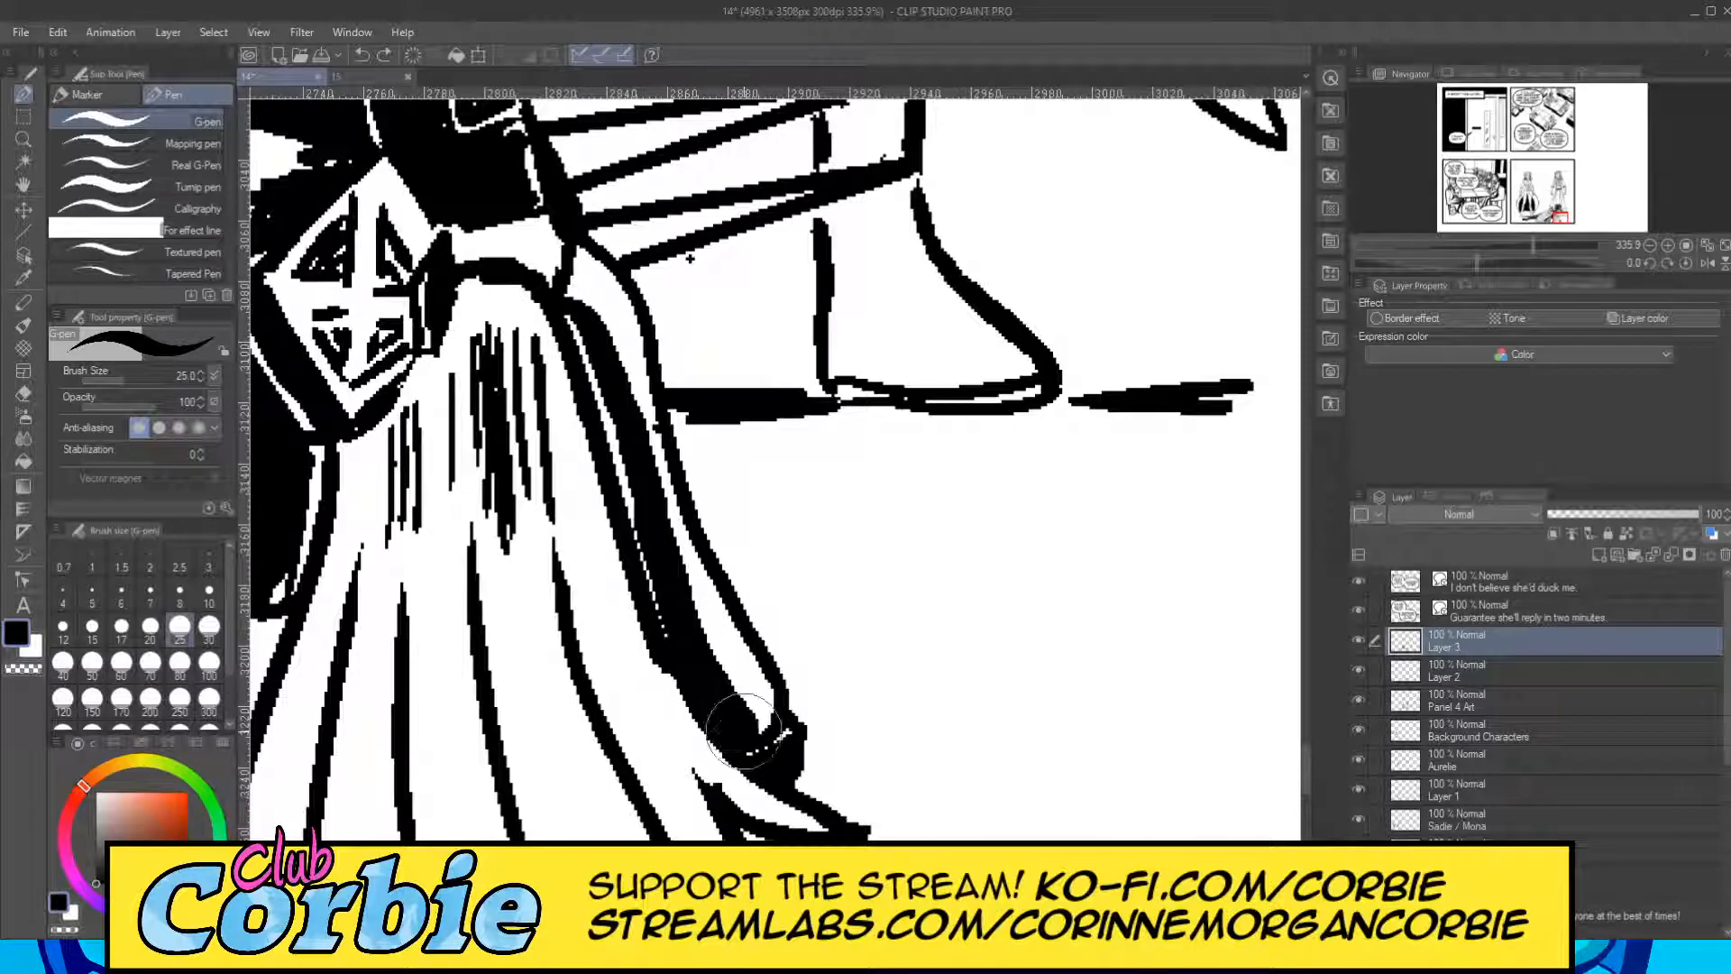
left_click_drag(579, 326, 717, 694)
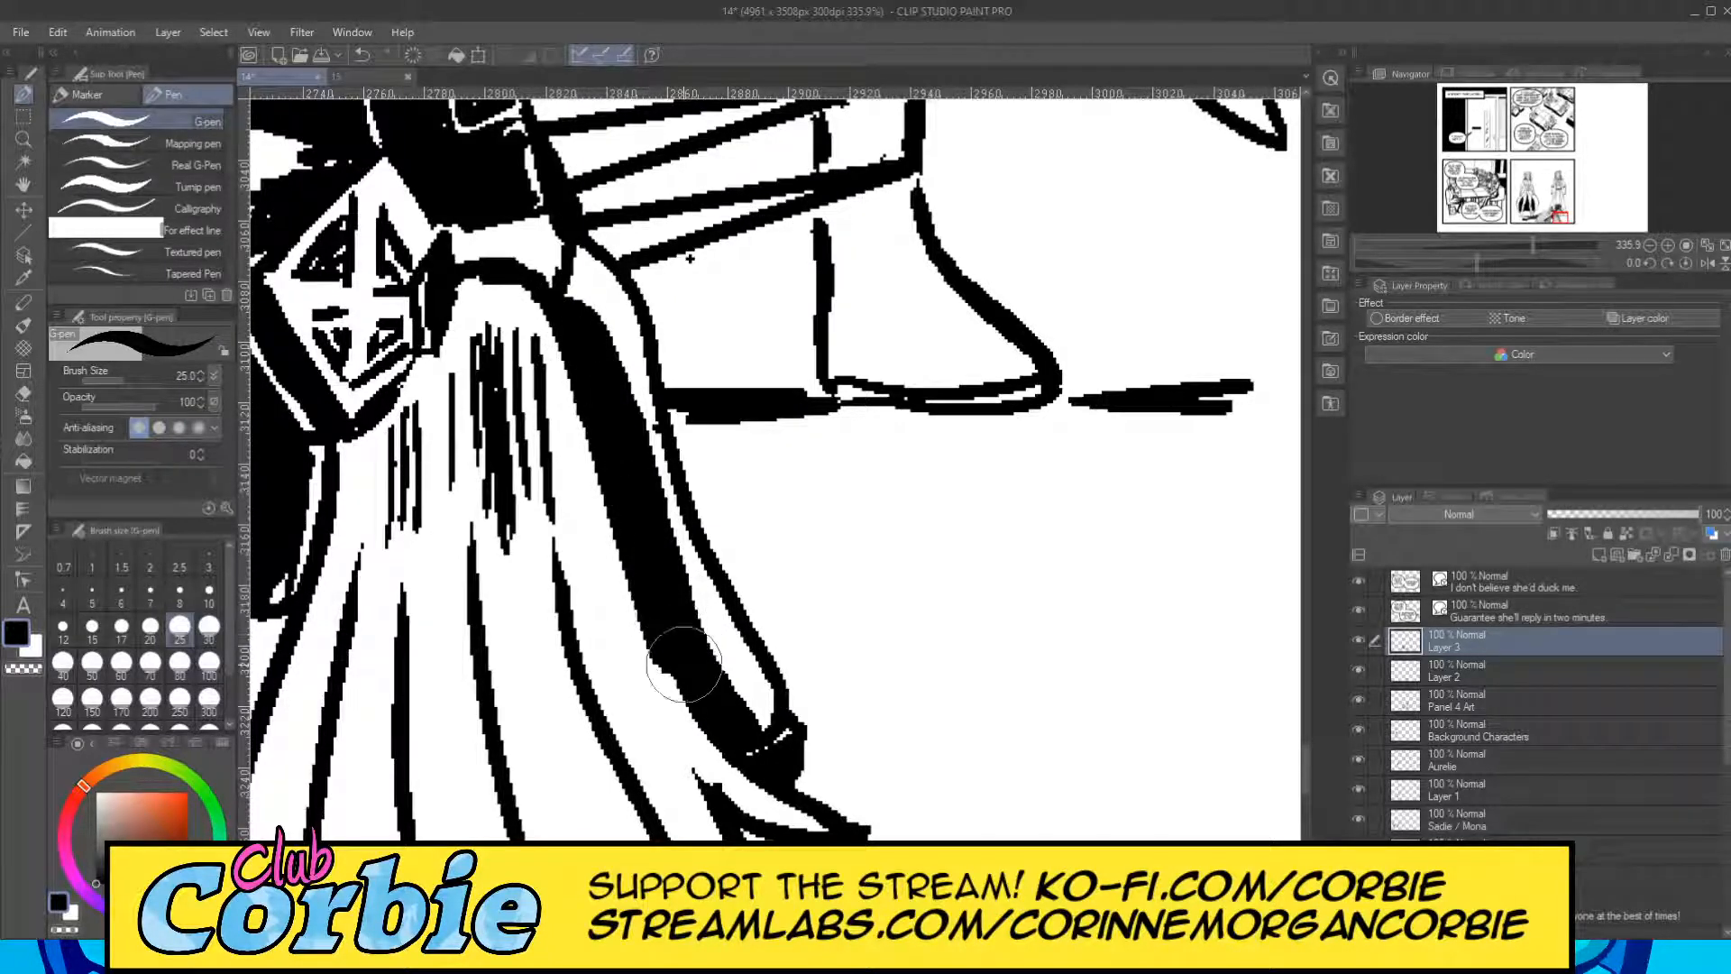
Add a new raster layer directly above Layer 3 for shading the cape.
left_click(24, 139)
left_click_drag(717, 400, 607, 467)
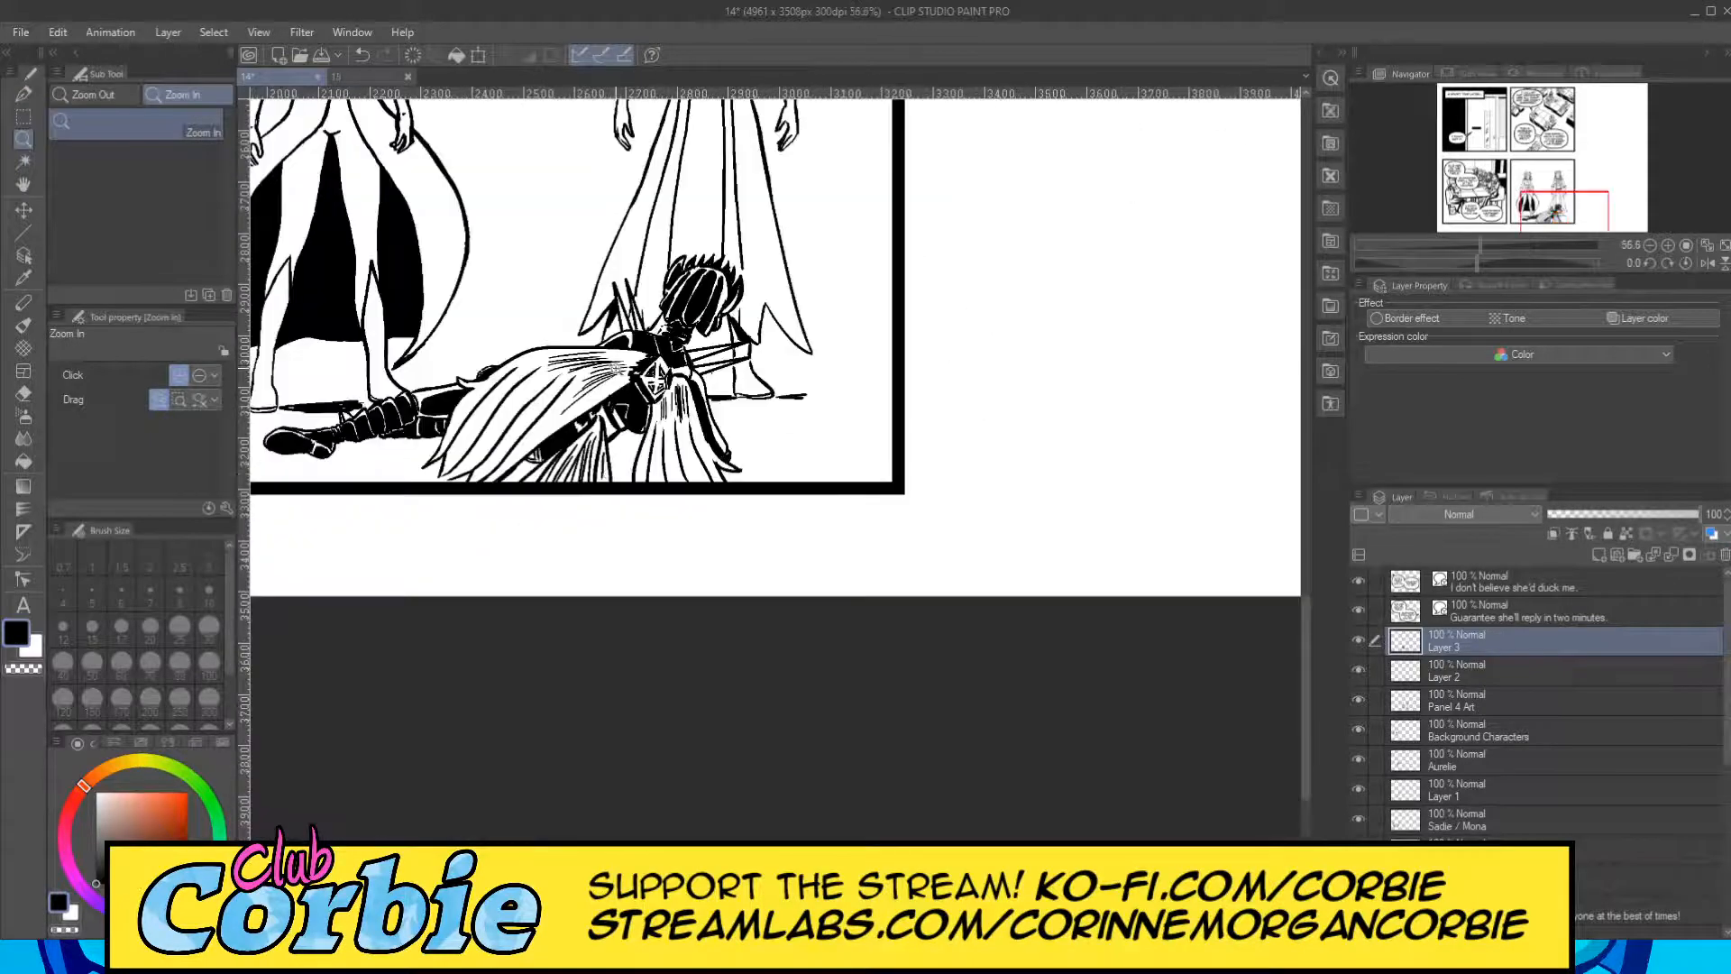
left_click_drag(642, 410, 689, 386)
left_click_drag(444, 451, 508, 440)
left_click_drag(849, 330, 796, 354)
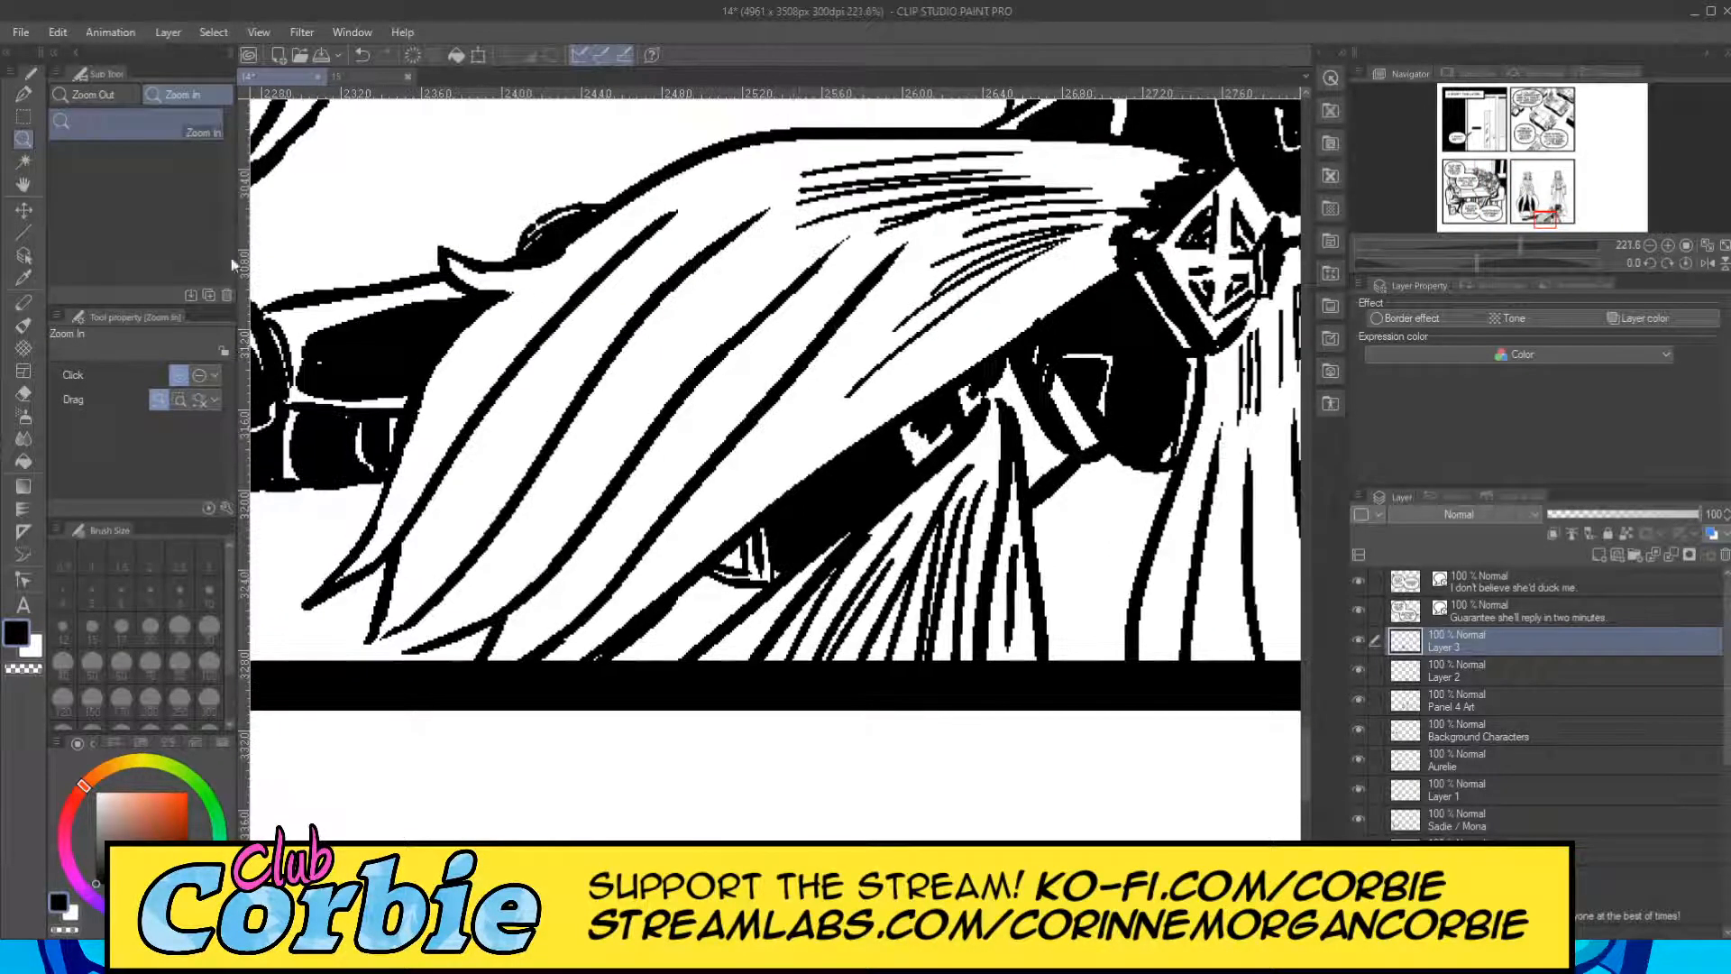
left_click(24, 97)
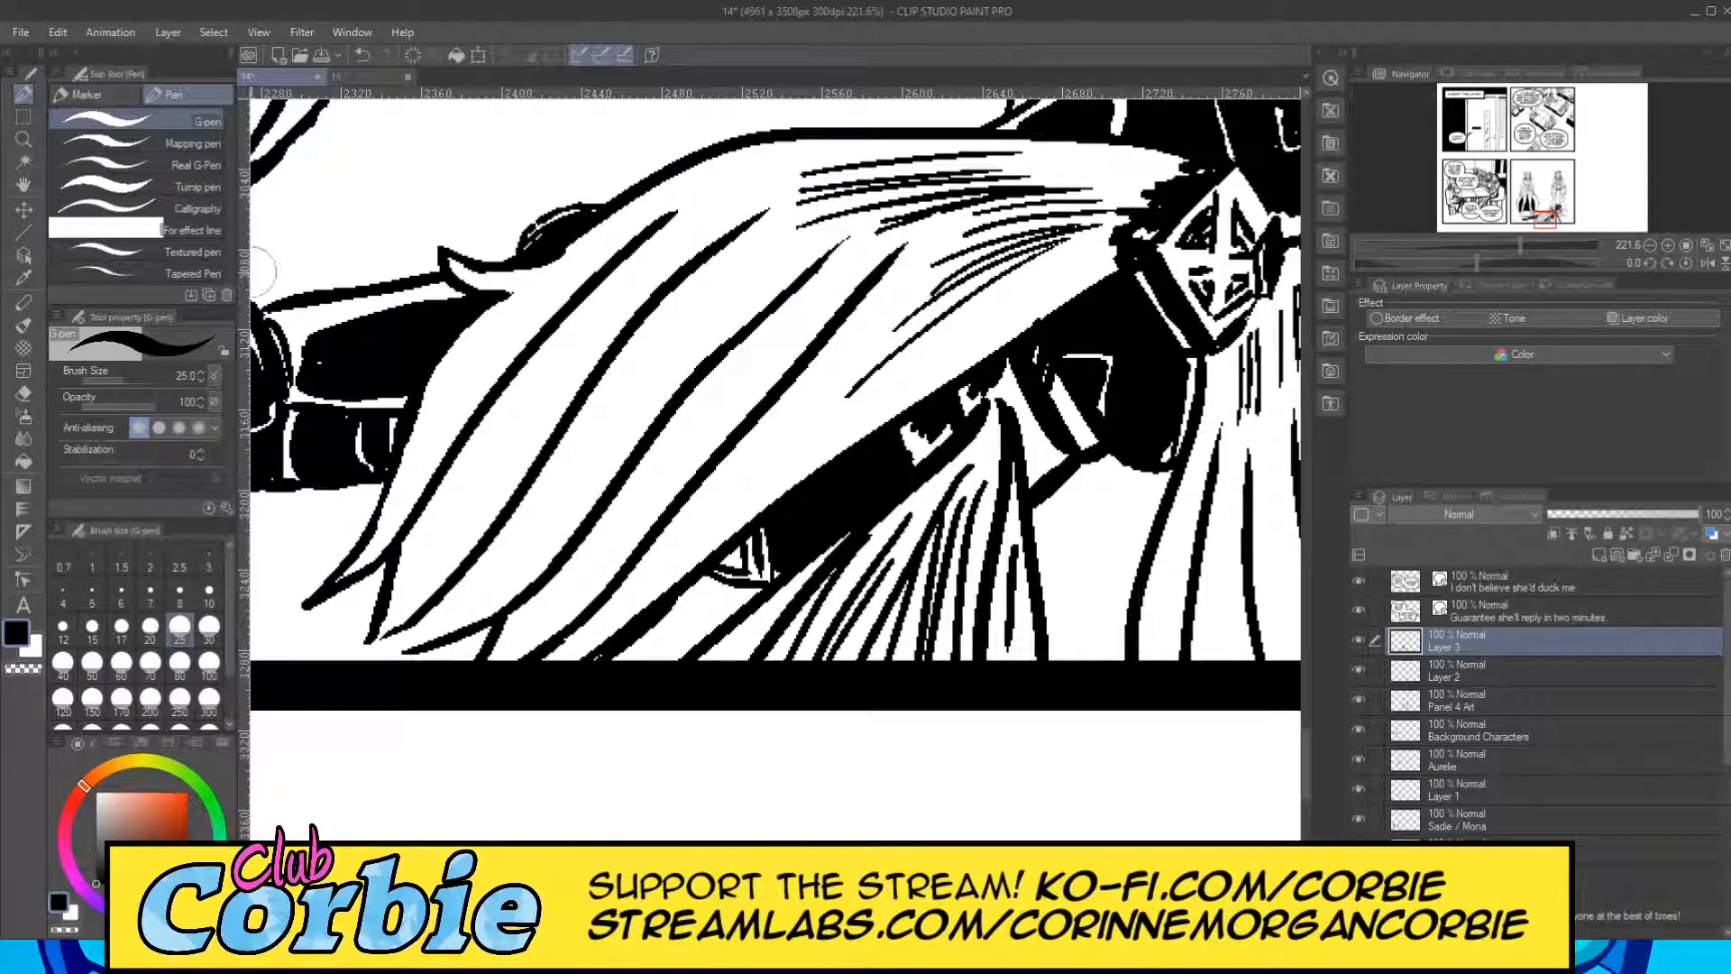
left_click(232, 157)
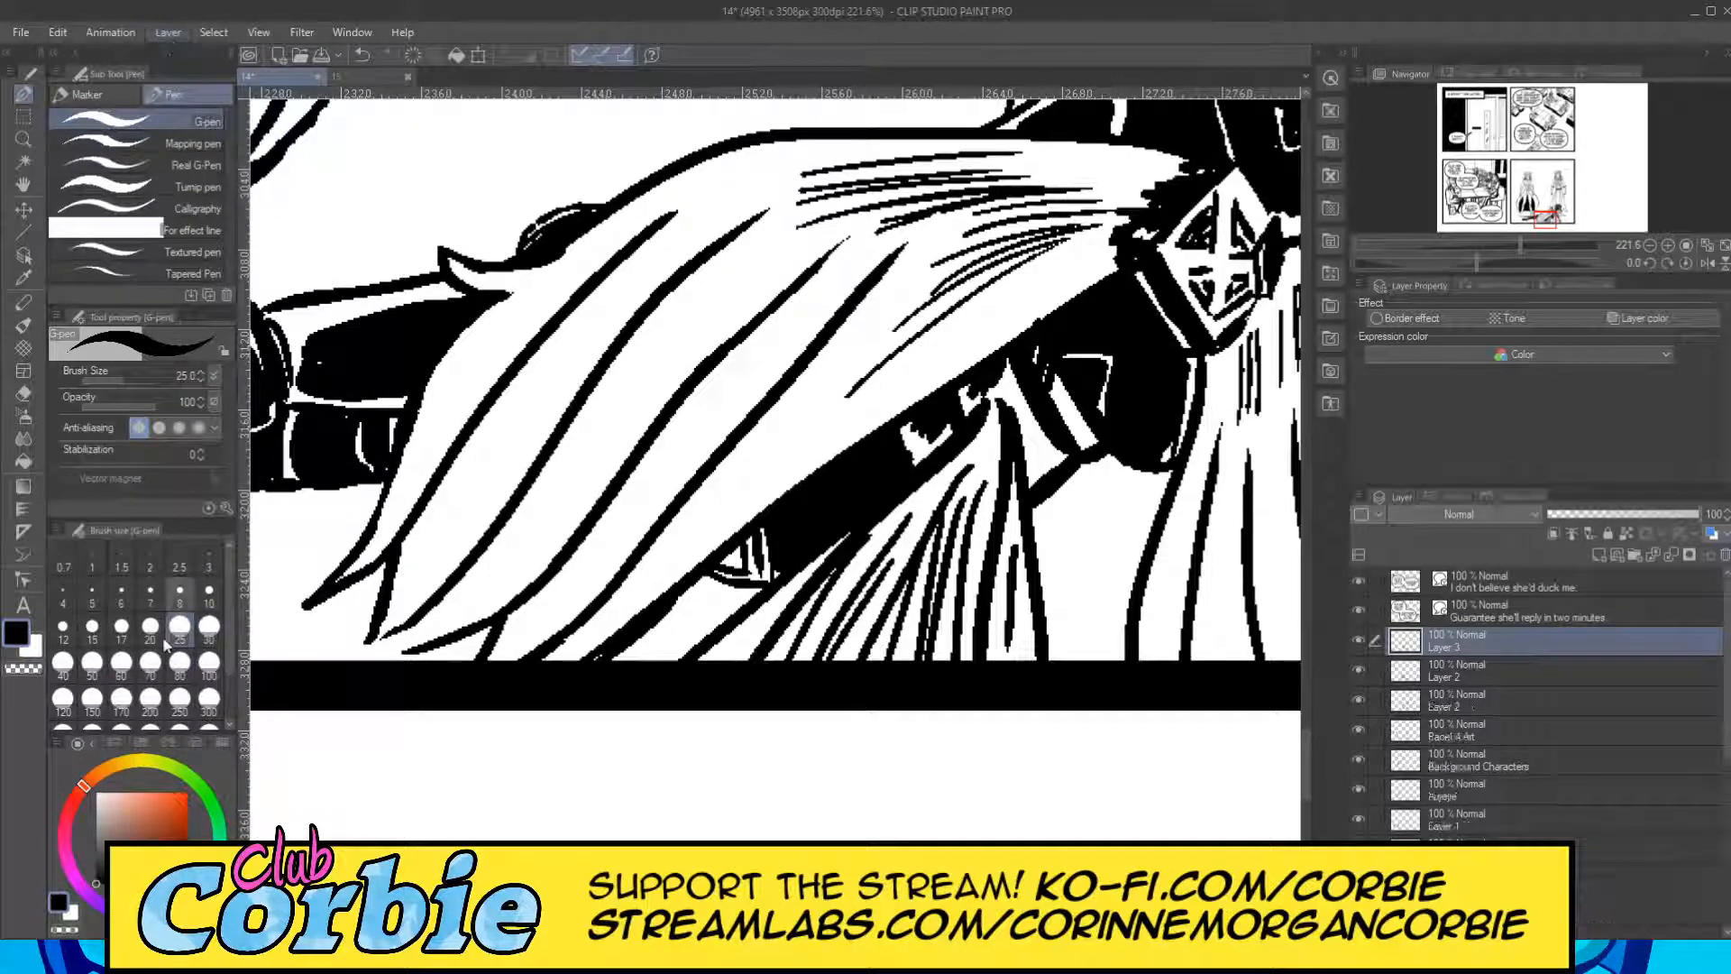
left_click(208, 630)
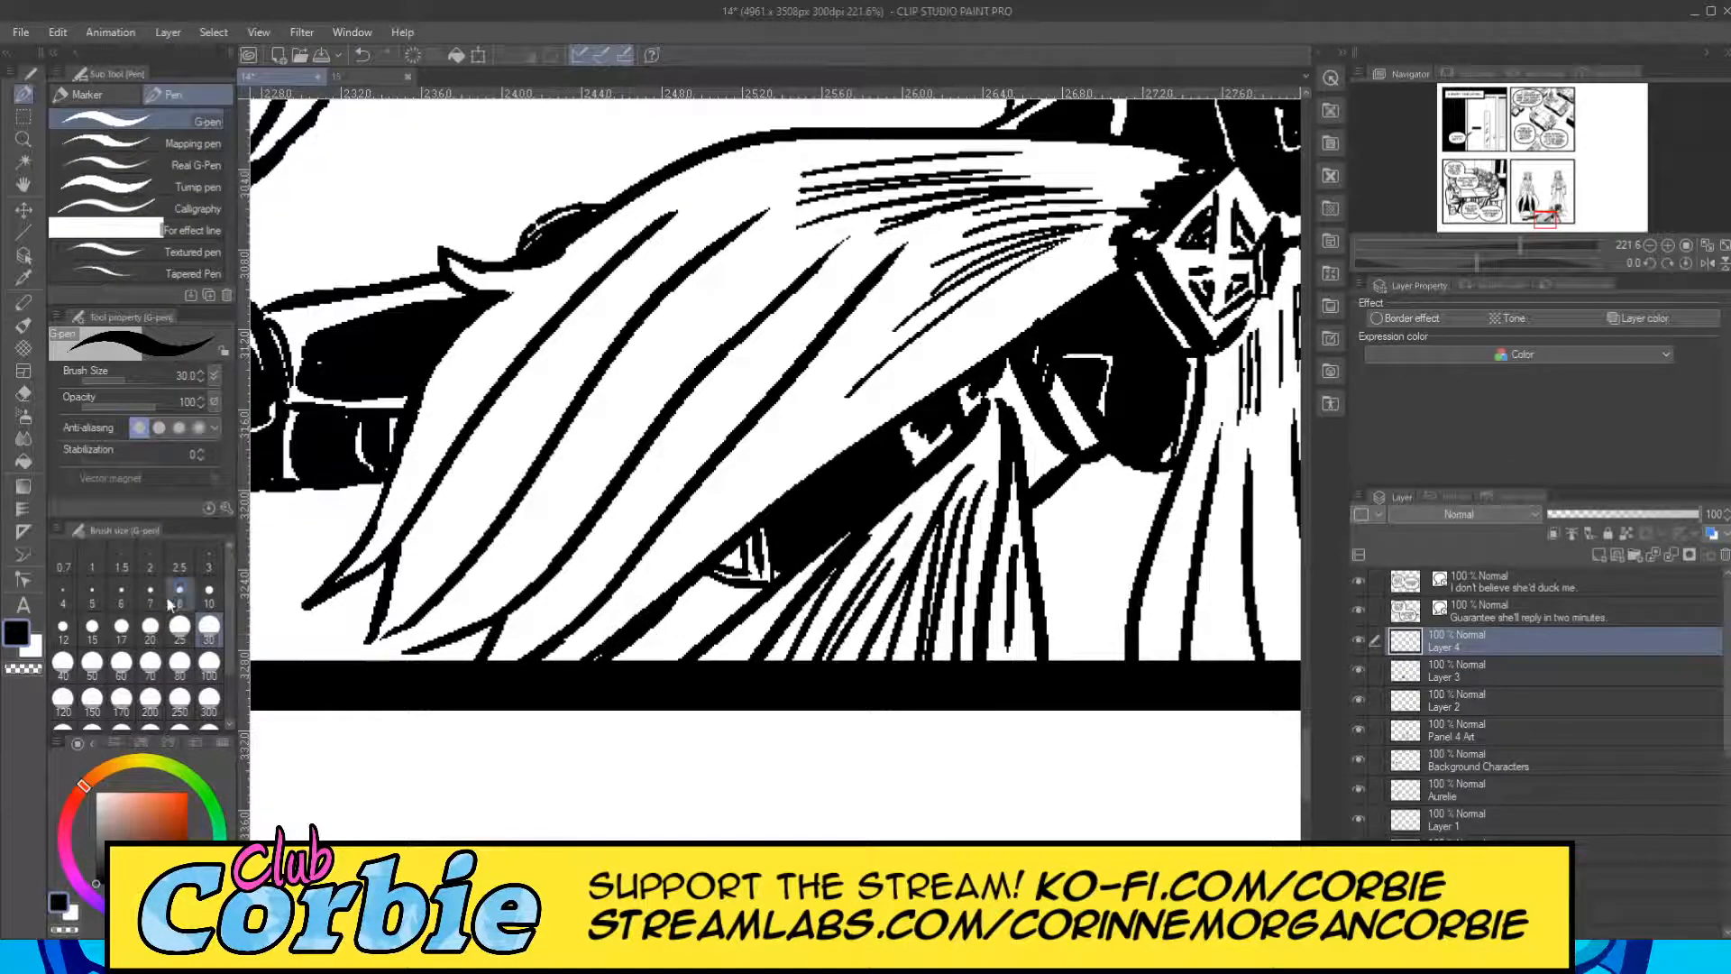
left_click(149, 629)
mouse_move(541, 663)
left_mouse_down()
mouse_move(843, 368)
mouse_move(1015, 238)
left_mouse_up()
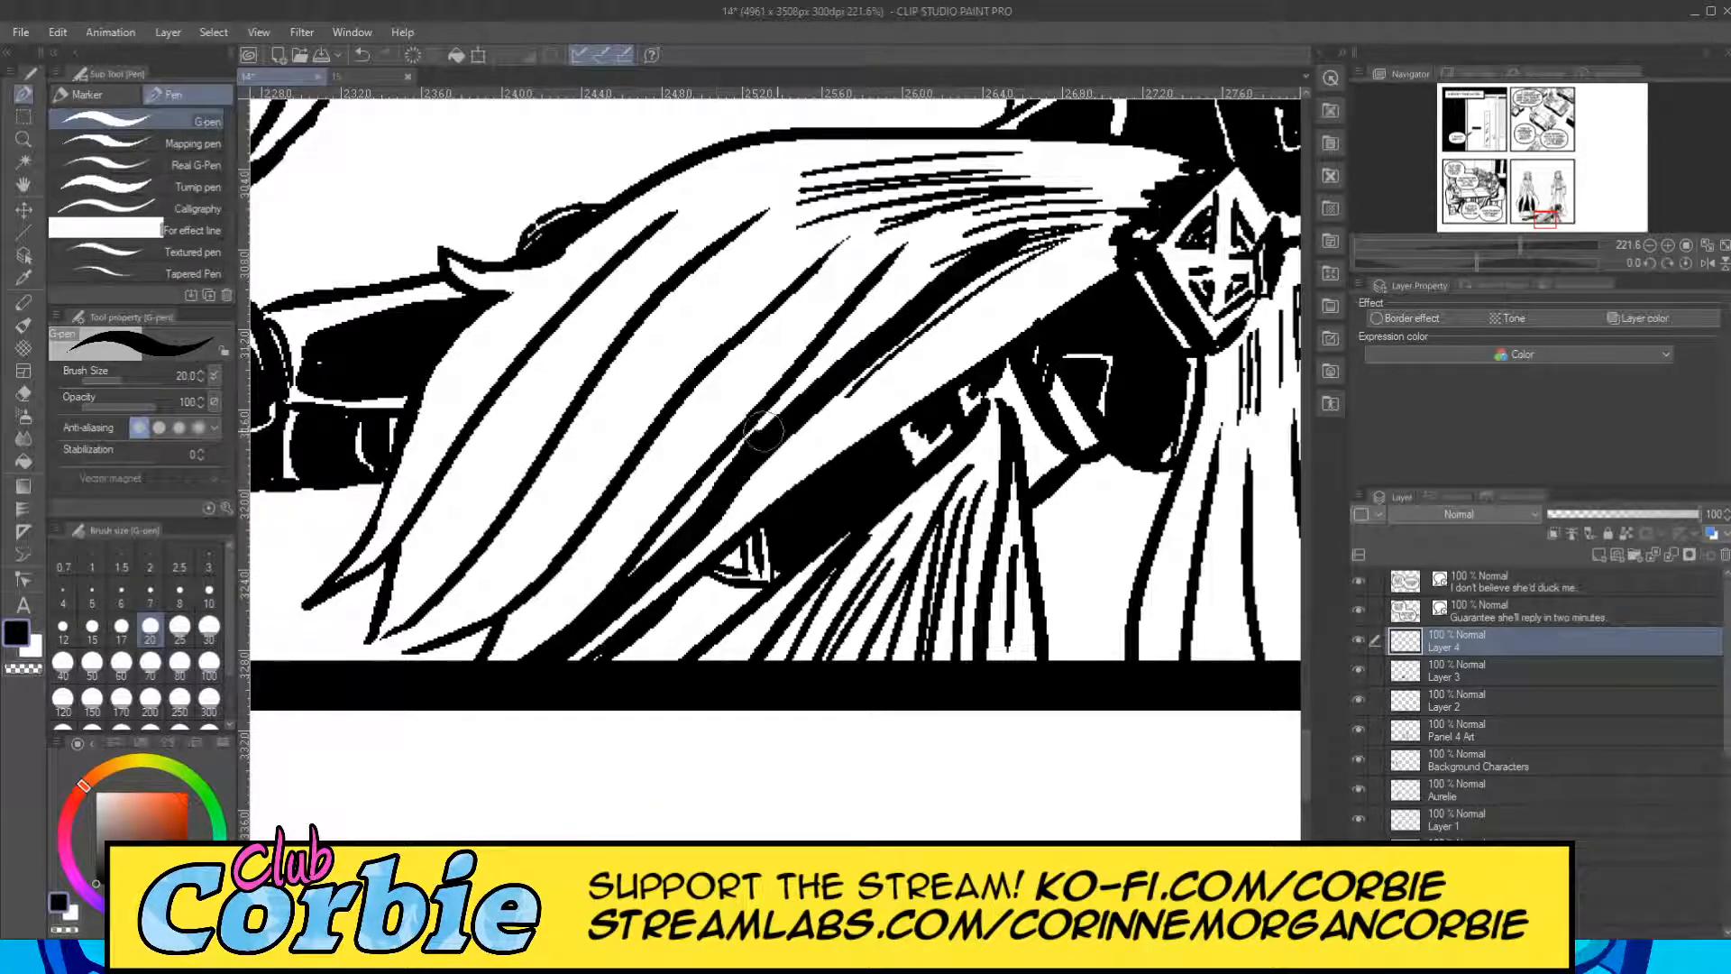
left_click_drag(735, 460, 933, 271)
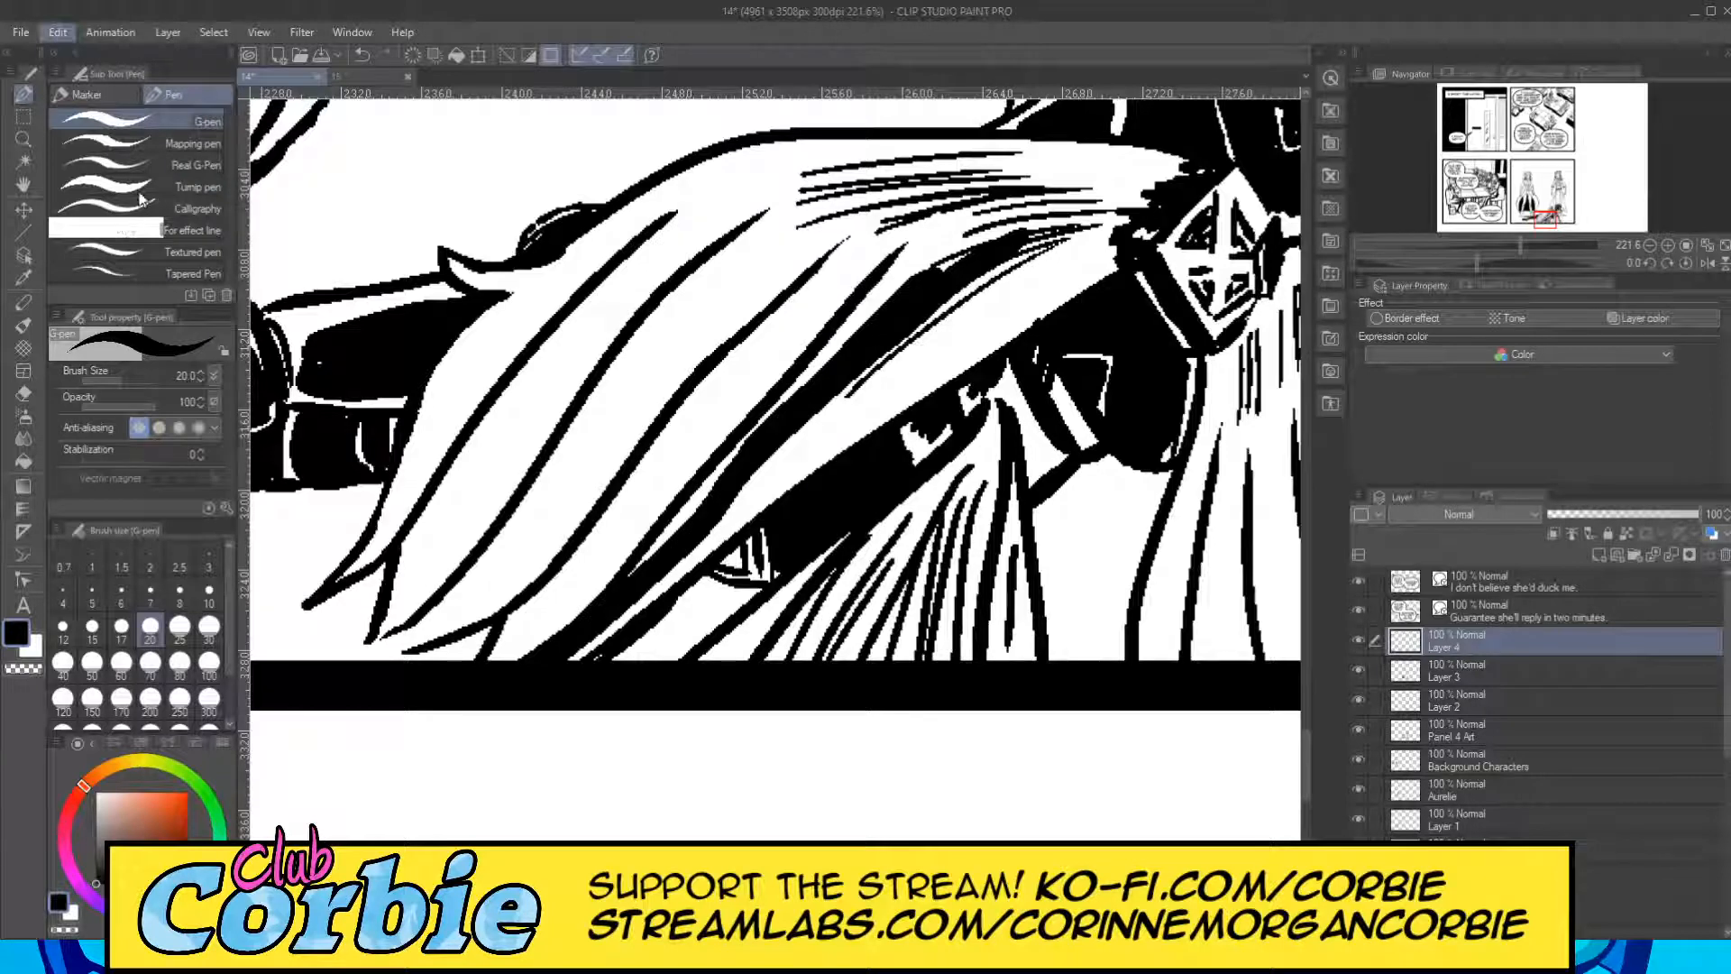
key("ctrl+z")
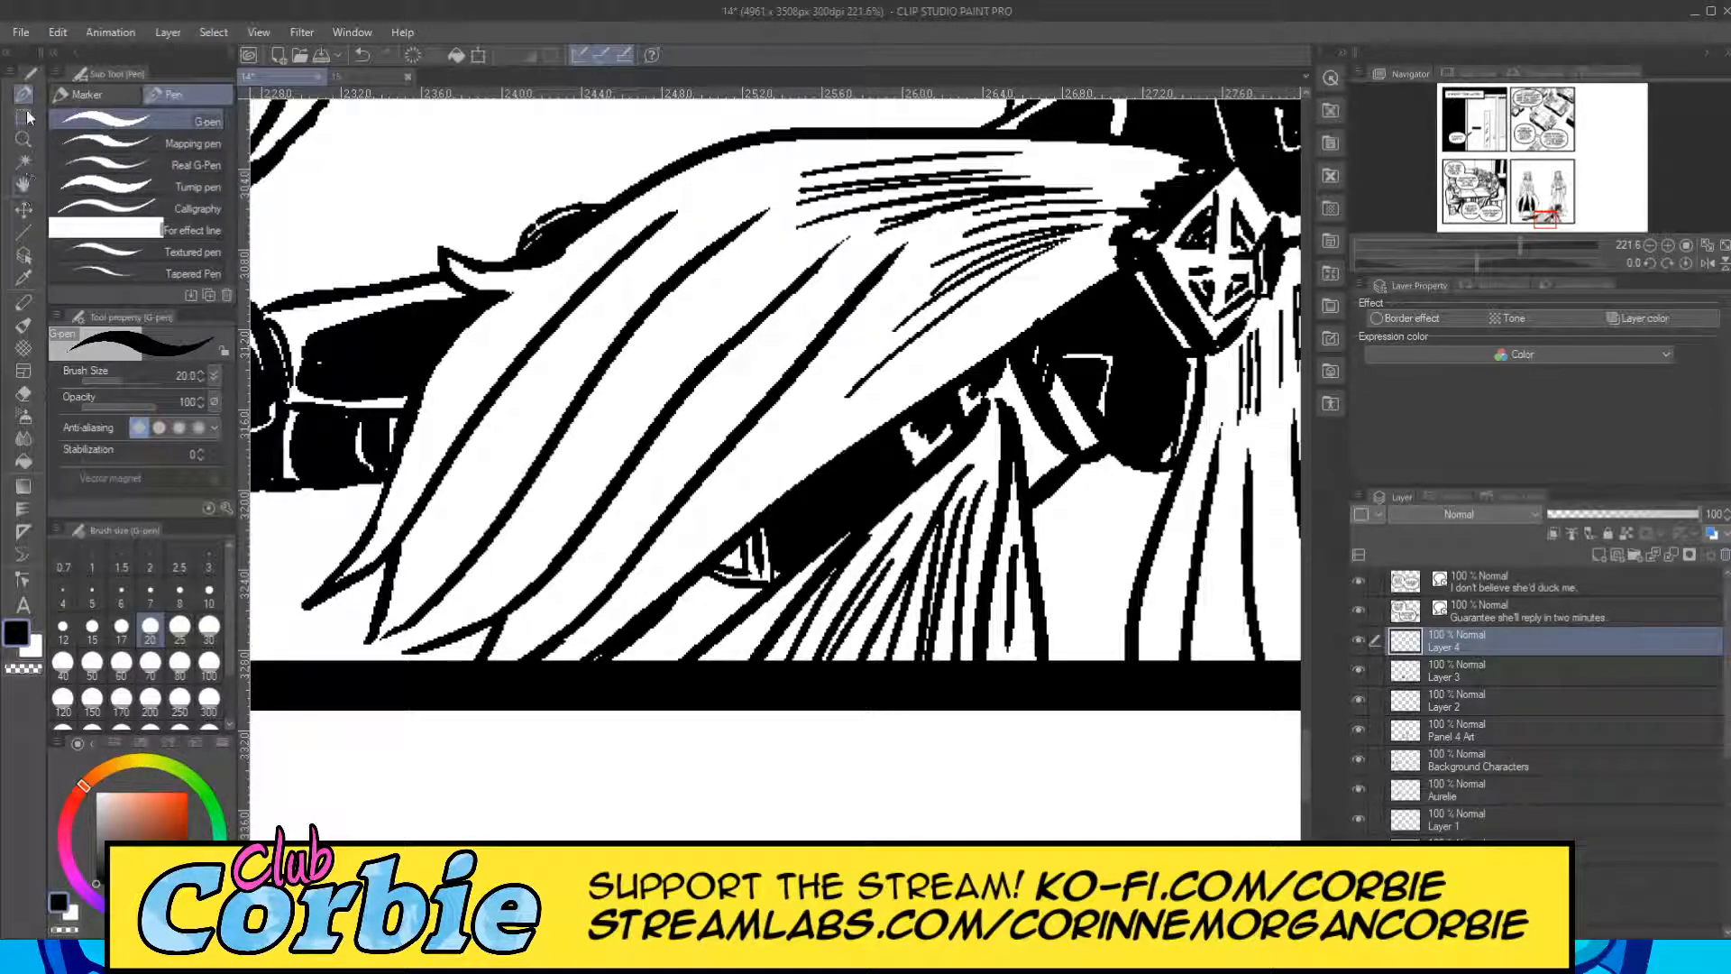
Fill the cape's lowest long fold black with the G-pen at size 15, tapering toward the clasp and leaving thin white streaks.
left_click(209, 595)
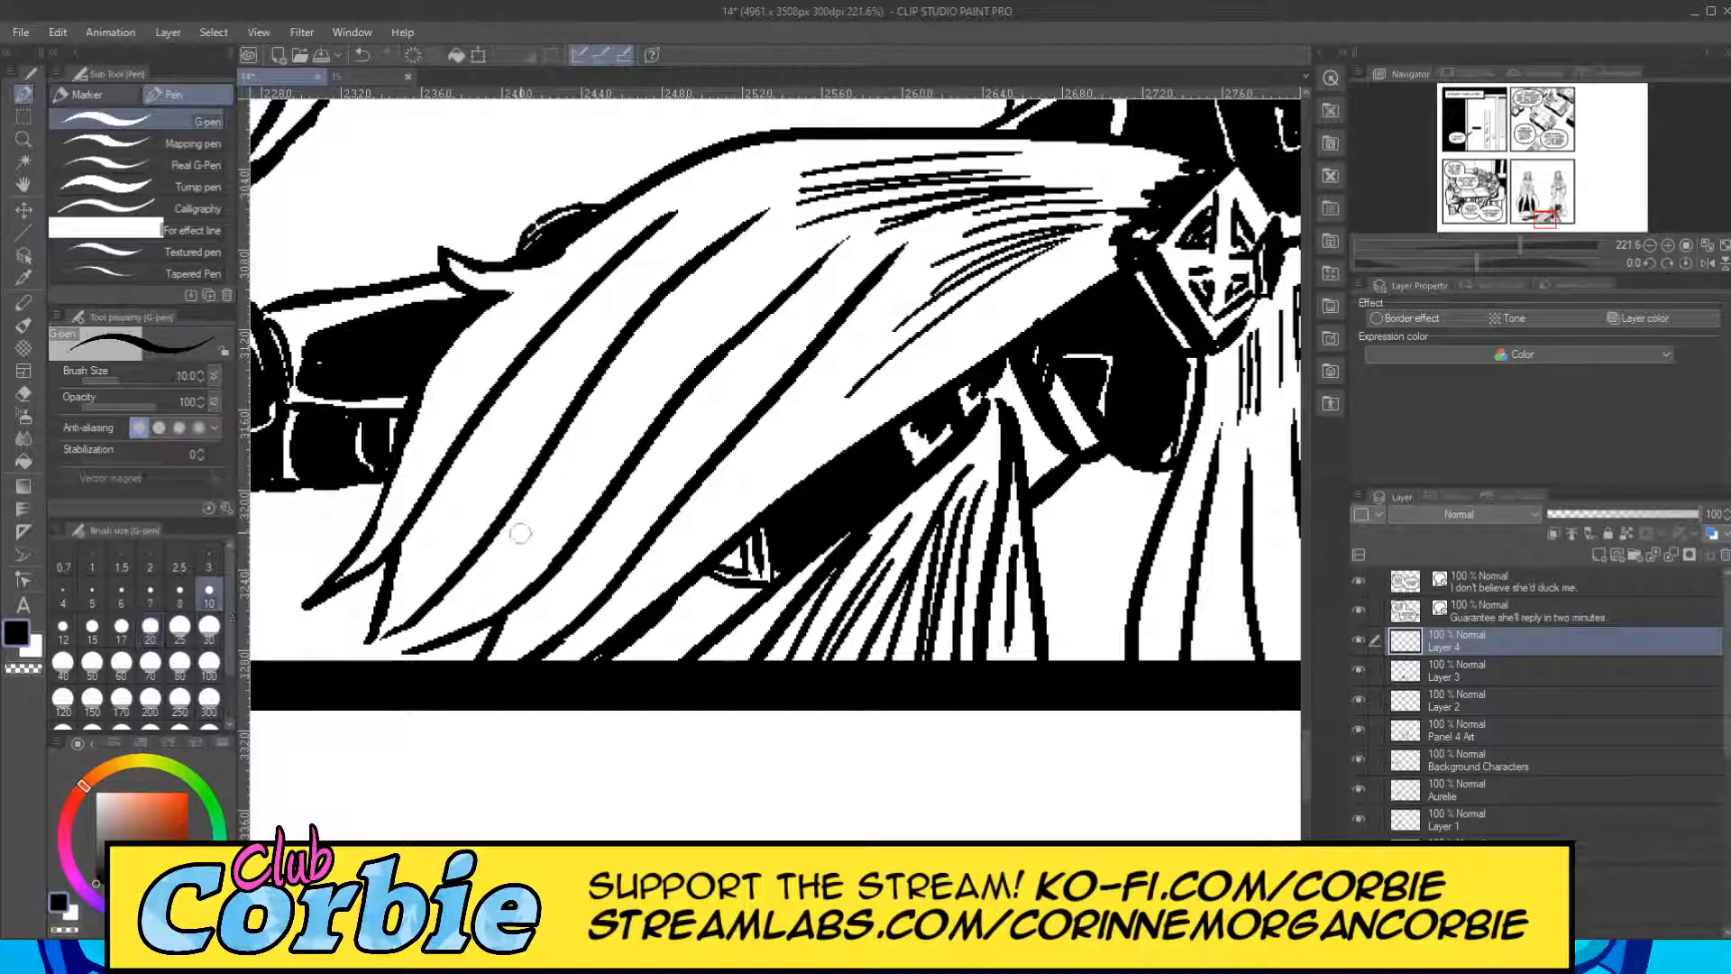
left_click(92, 626)
mouse_move(554, 651)
left_mouse_down()
mouse_move(671, 550)
mouse_move(728, 464)
mouse_move(628, 581)
mouse_move(721, 470)
left_mouse_up()
mouse_move(663, 542)
left_mouse_down()
mouse_move(731, 467)
mouse_move(648, 561)
mouse_move(741, 440)
mouse_move(688, 511)
mouse_move(825, 373)
left_mouse_up()
left_click_drag(701, 498, 850, 355)
left_click_drag(756, 442, 921, 301)
left_click_drag(858, 357, 992, 257)
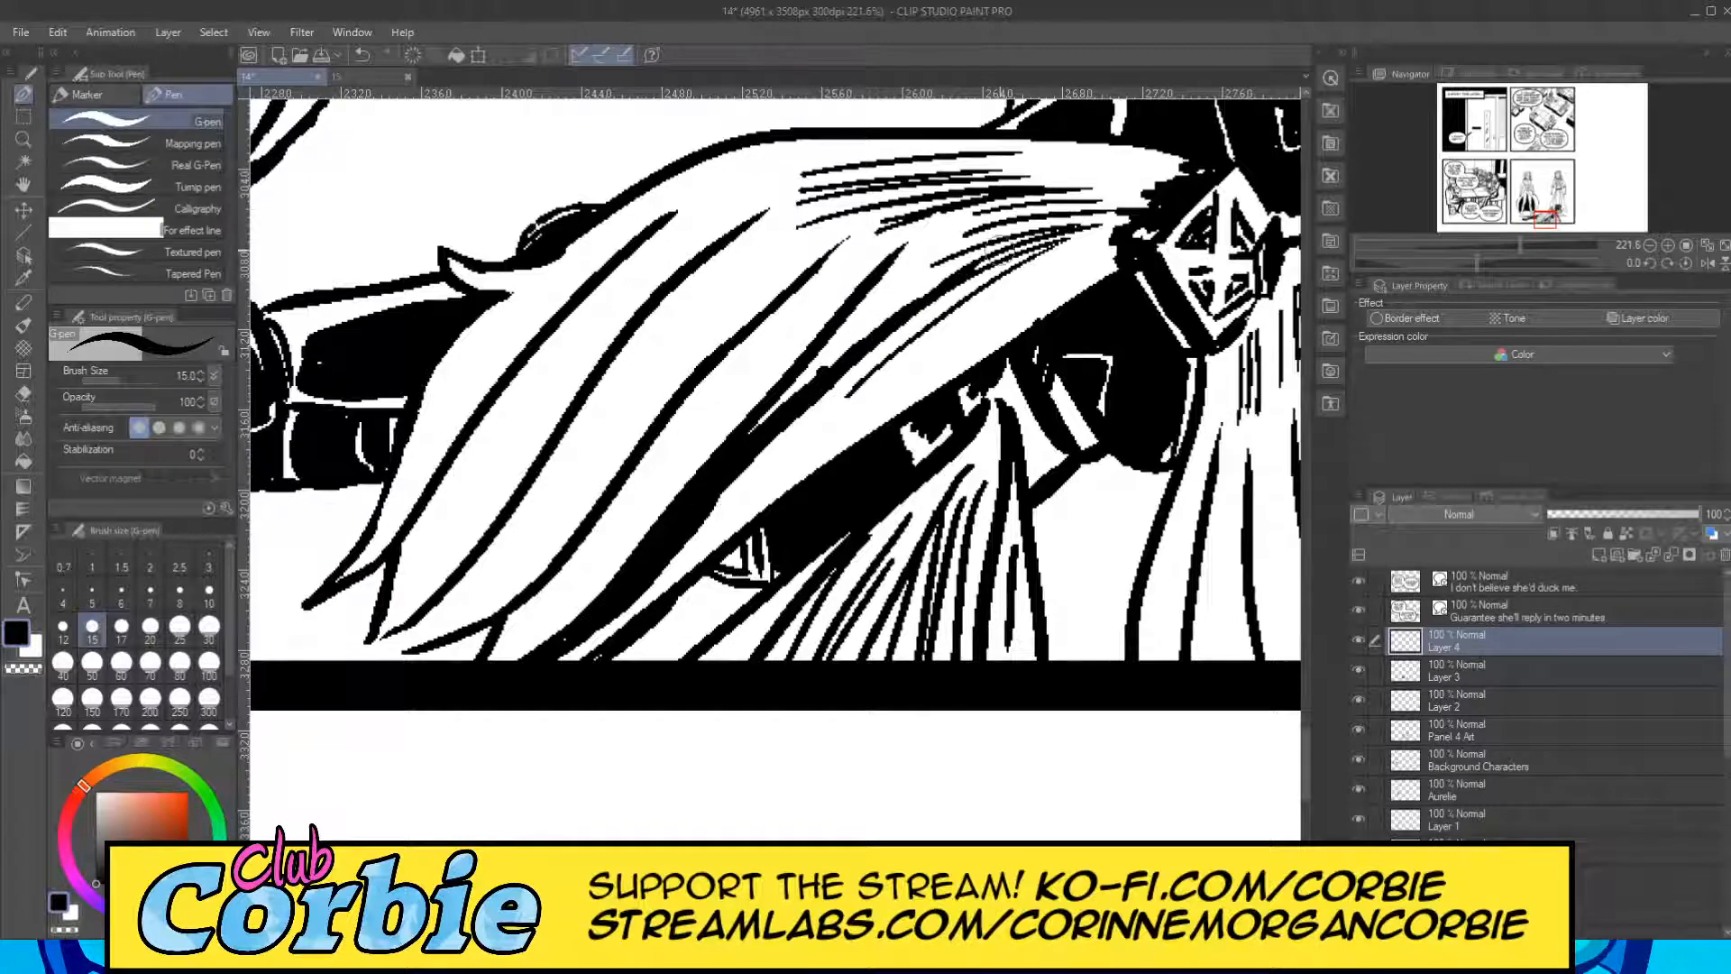
left_click_drag(805, 403, 938, 271)
left_click_drag(748, 438, 918, 289)
left_click_drag(818, 366, 927, 273)
left_click_drag(840, 343, 906, 257)
left_click_drag(621, 621, 949, 304)
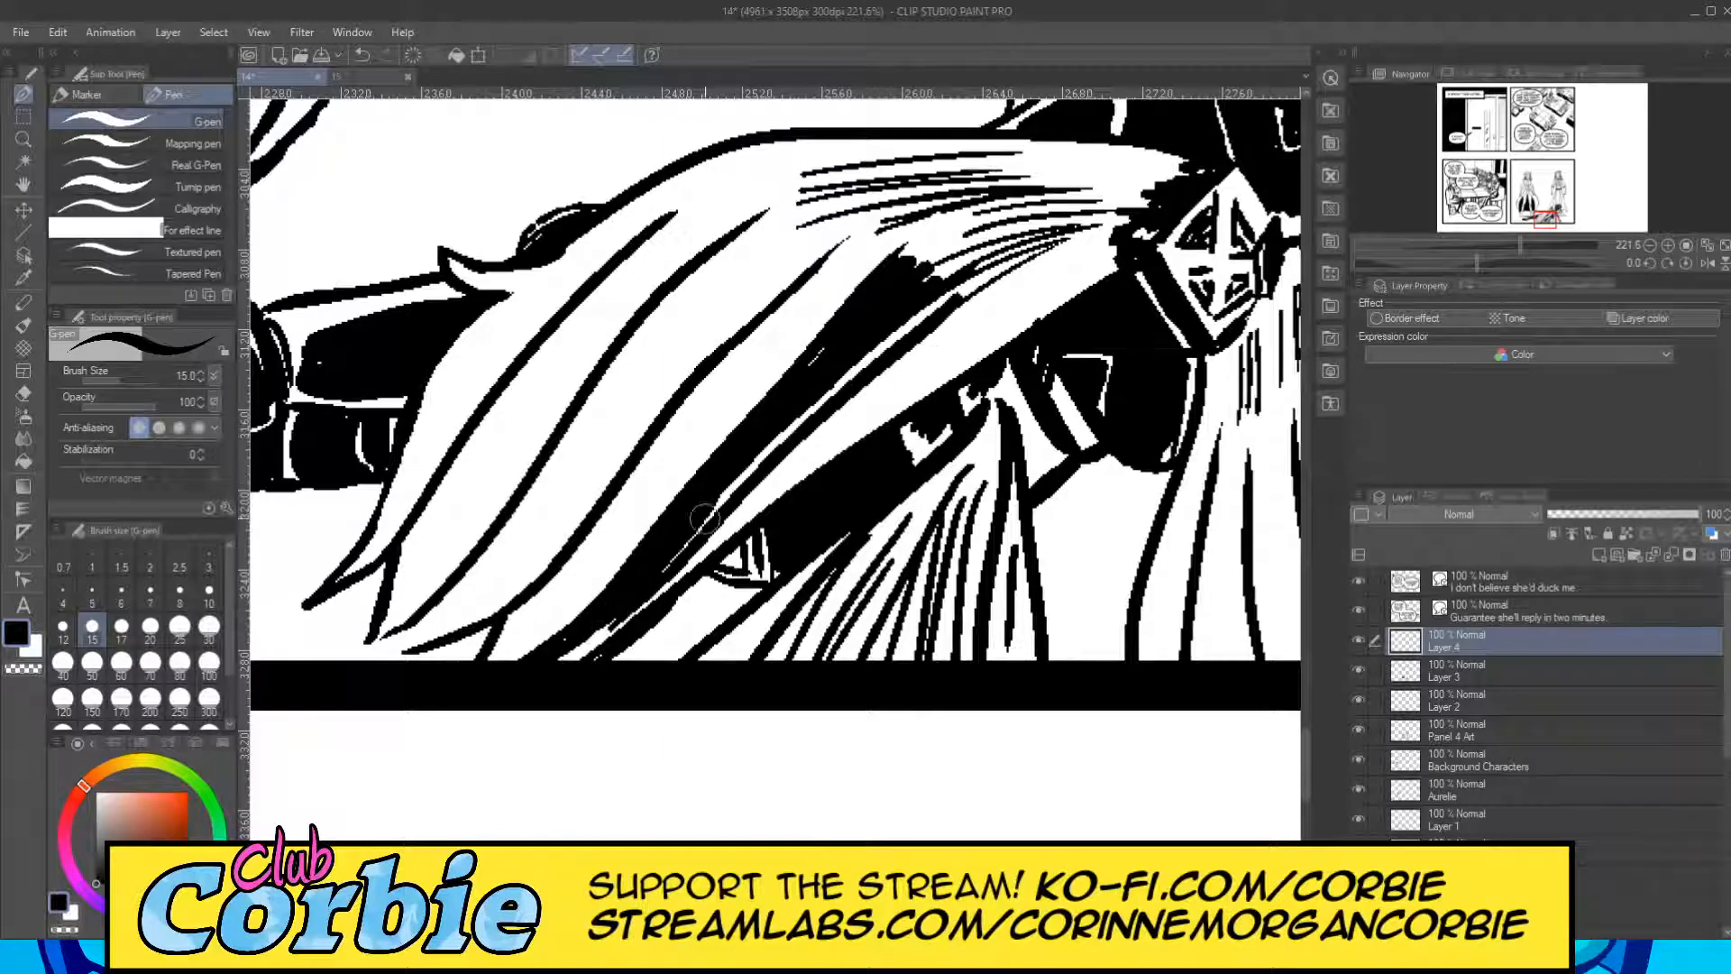
left_click_drag(711, 512, 952, 309)
left_click_drag(749, 477, 922, 346)
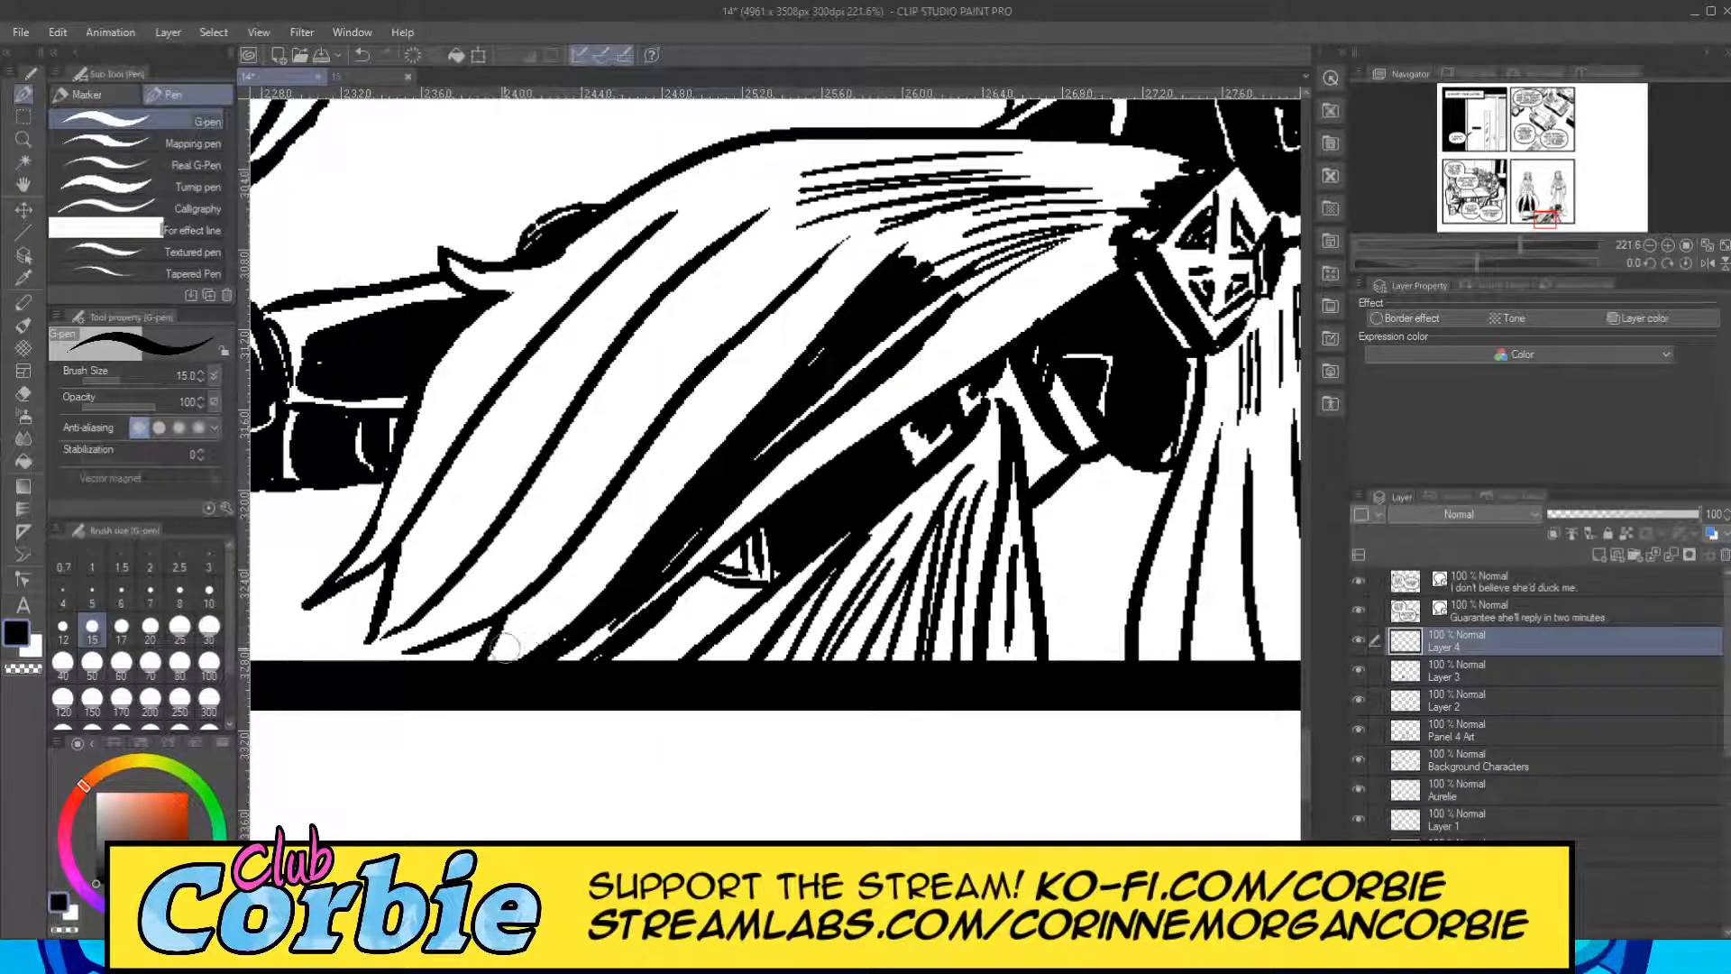
Fill the second cape fold from the bottom black, from the panel border up to its tapered tip, keeping a white line between folds.
left_click_drag(502, 647, 706, 413)
left_click_drag(566, 591, 719, 388)
left_click_drag(649, 476, 795, 308)
left_click_drag(674, 433, 839, 251)
left_click_drag(769, 322, 849, 235)
left_click_drag(651, 485, 721, 366)
left_click_drag(599, 544, 663, 440)
mouse_move(568, 568)
left_mouse_down()
mouse_move(620, 494)
mouse_move(595, 539)
left_mouse_up()
left_click_drag(511, 630, 609, 547)
mouse_move(511, 638)
left_mouse_down()
mouse_move(599, 562)
mouse_move(574, 555)
left_mouse_up()
mouse_move(501, 646)
left_mouse_down()
mouse_move(604, 531)
mouse_move(494, 658)
mouse_move(522, 611)
left_mouse_up()
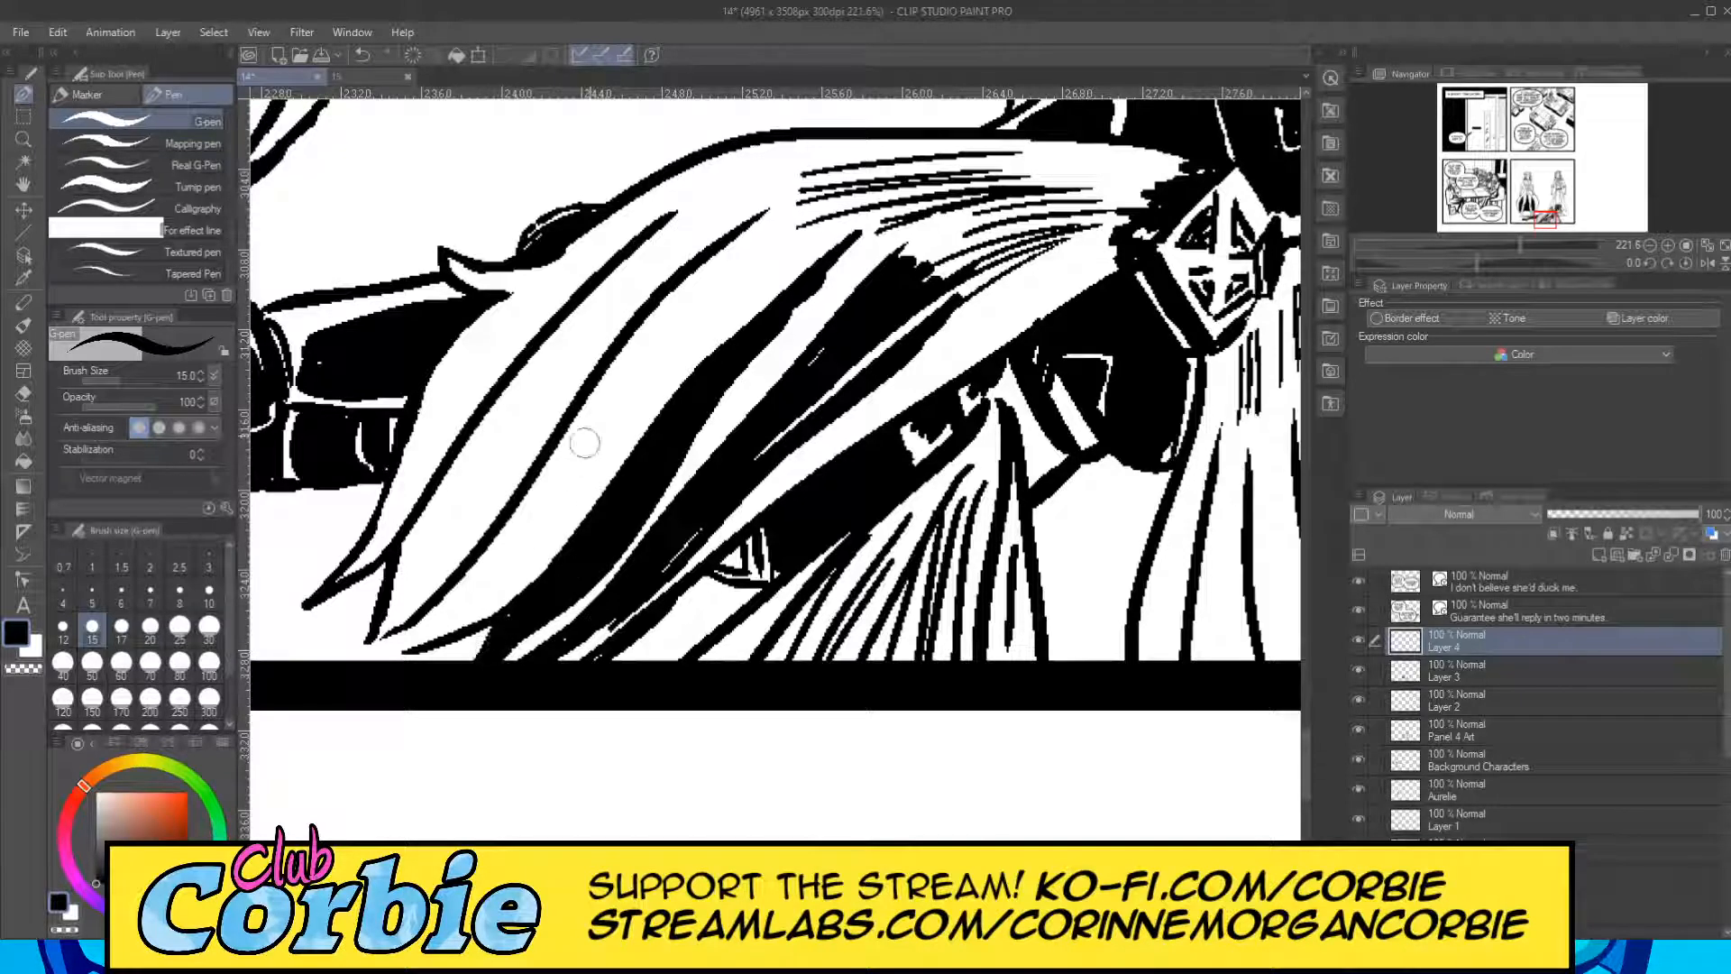
Extend the blacks of the two lower folds toward the clasp with feathered strokes over the cape's hatching.
left_click_drag(836, 269, 887, 204)
left_click_drag(824, 274, 923, 194)
left_click_drag(849, 236, 988, 185)
mouse_move(929, 268)
left_mouse_down()
mouse_move(1064, 198)
mouse_move(1003, 216)
left_mouse_up()
left_click_drag(897, 248, 1046, 190)
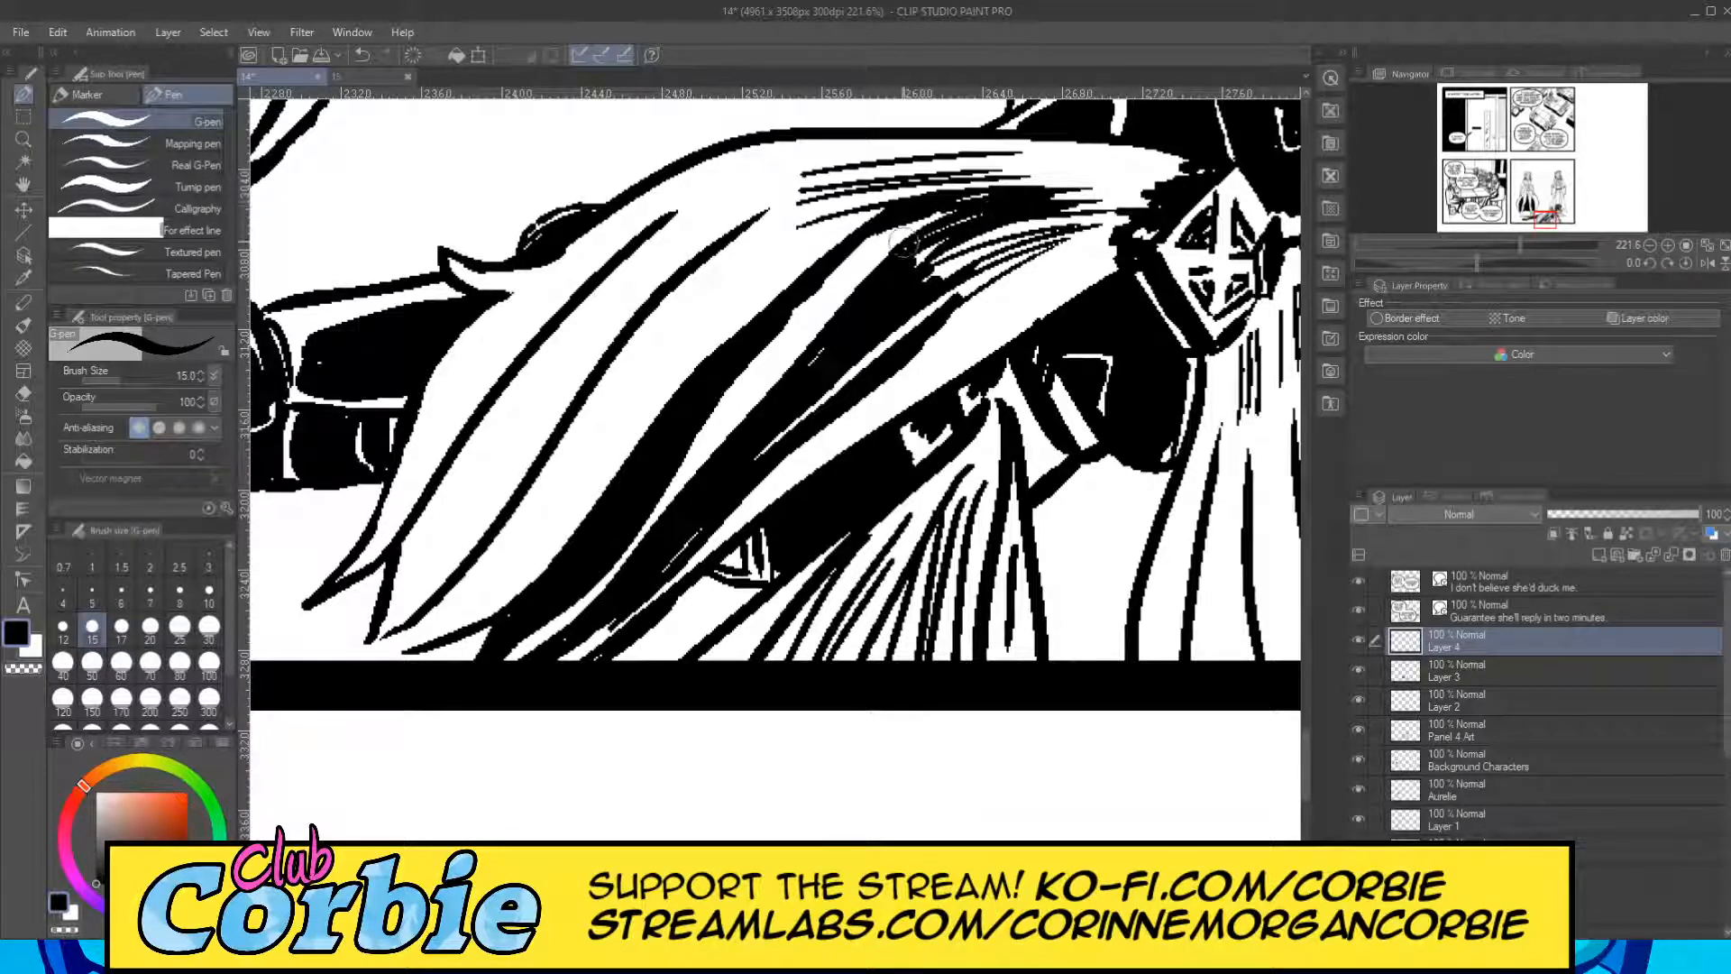
mouse_move(902, 254)
left_mouse_down()
mouse_move(1064, 194)
mouse_move(1060, 224)
left_mouse_up()
left_click_drag(915, 284, 1069, 208)
left_click_drag(956, 257, 1096, 194)
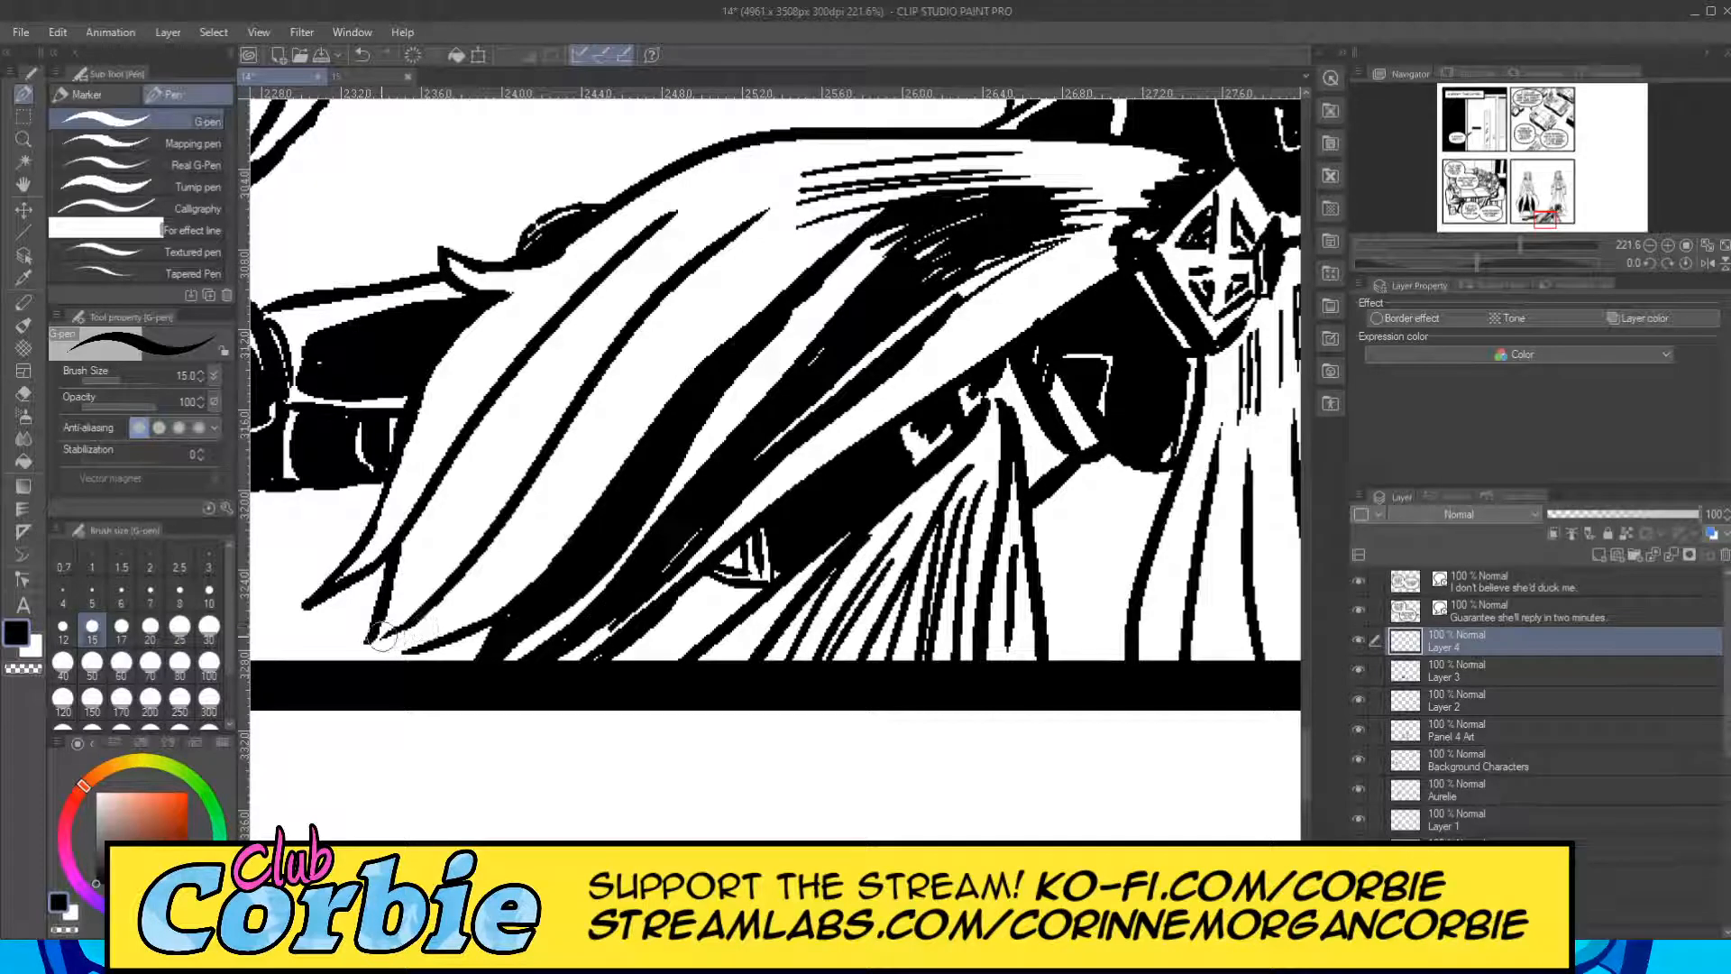
Block in the third cape fold with long black strokes from its lower tip, filling its upper part into the hatching toward the clasp.
left_click_drag(371, 644, 590, 478)
mouse_move(492, 561)
left_mouse_down()
mouse_move(587, 475)
mouse_move(696, 321)
left_mouse_up()
left_click_drag(587, 443, 816, 200)
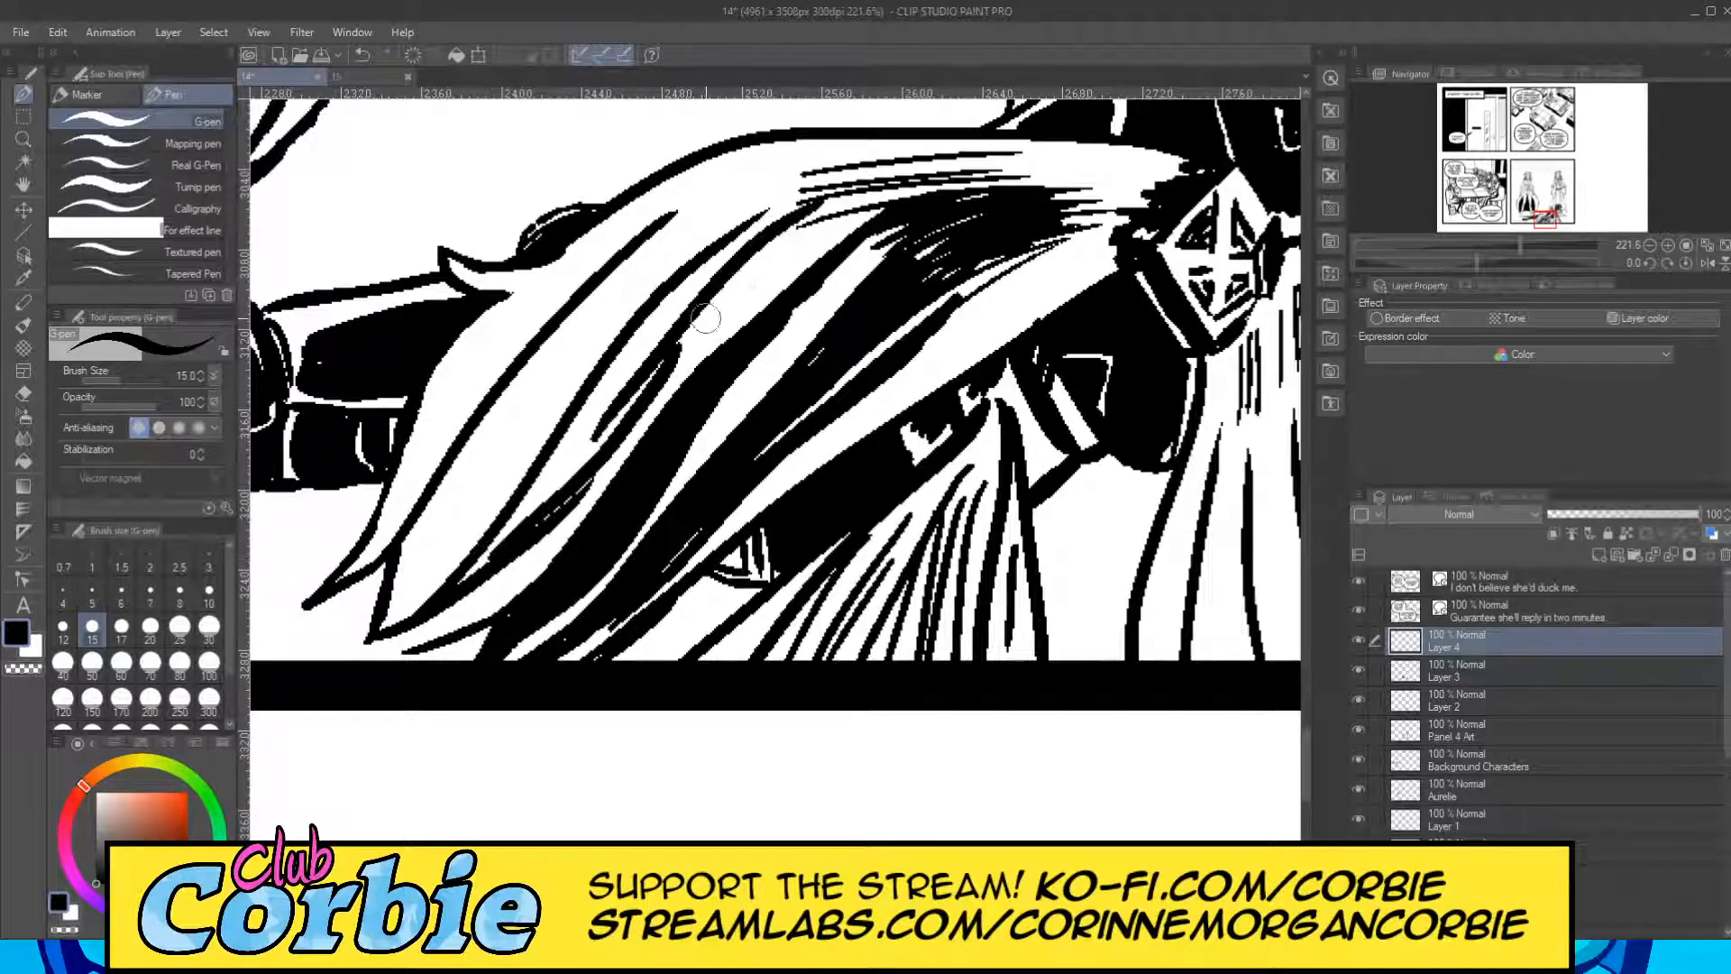
left_click_drag(656, 372, 916, 191)
left_click_drag(726, 287, 915, 182)
left_click_drag(789, 231, 942, 176)
mouse_move(665, 326)
left_mouse_down()
mouse_move(593, 416)
mouse_move(726, 243)
left_mouse_up()
left_click_drag(591, 401, 757, 219)
left_click_drag(631, 354, 697, 291)
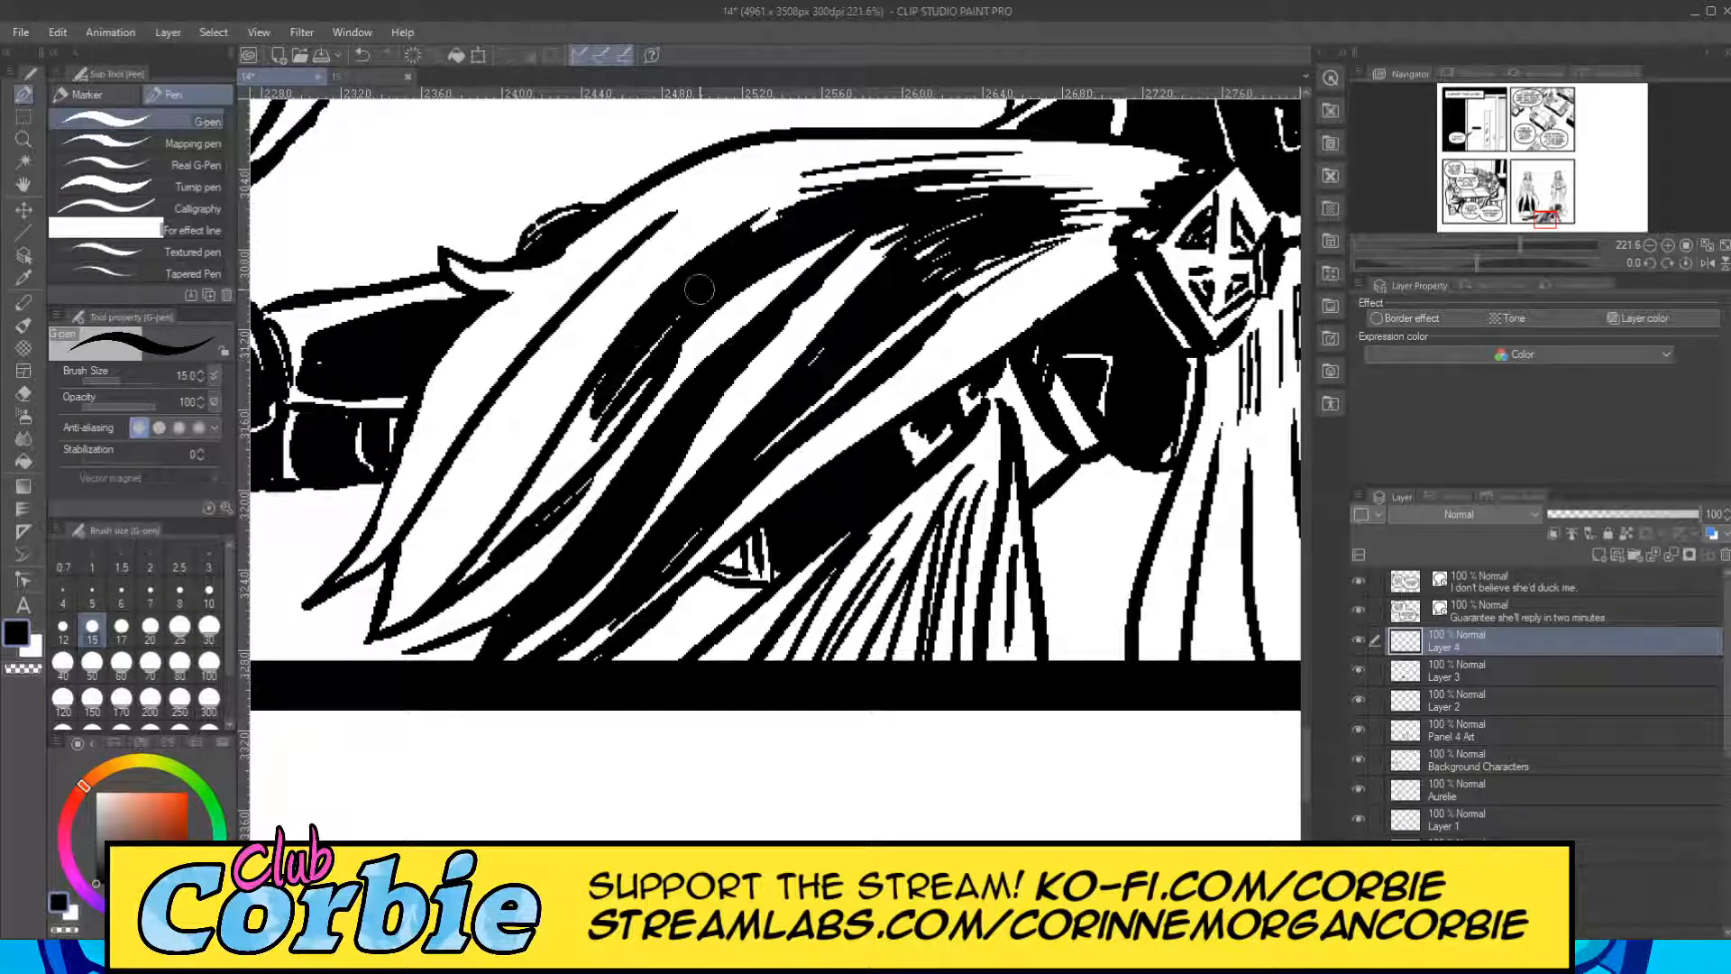
mouse_move(765, 227)
left_mouse_down()
mouse_move(878, 174)
mouse_move(969, 171)
left_mouse_up()
Fill the remaining white gaps in the third cape fold's lower and middle parts black, leaving a thin white edge beside the second fold.
left_click_drag(467, 582, 636, 361)
left_click_drag(545, 477, 622, 366)
mouse_move(514, 509)
left_mouse_down()
mouse_move(629, 338)
mouse_move(639, 365)
mouse_move(809, 254)
left_mouse_up()
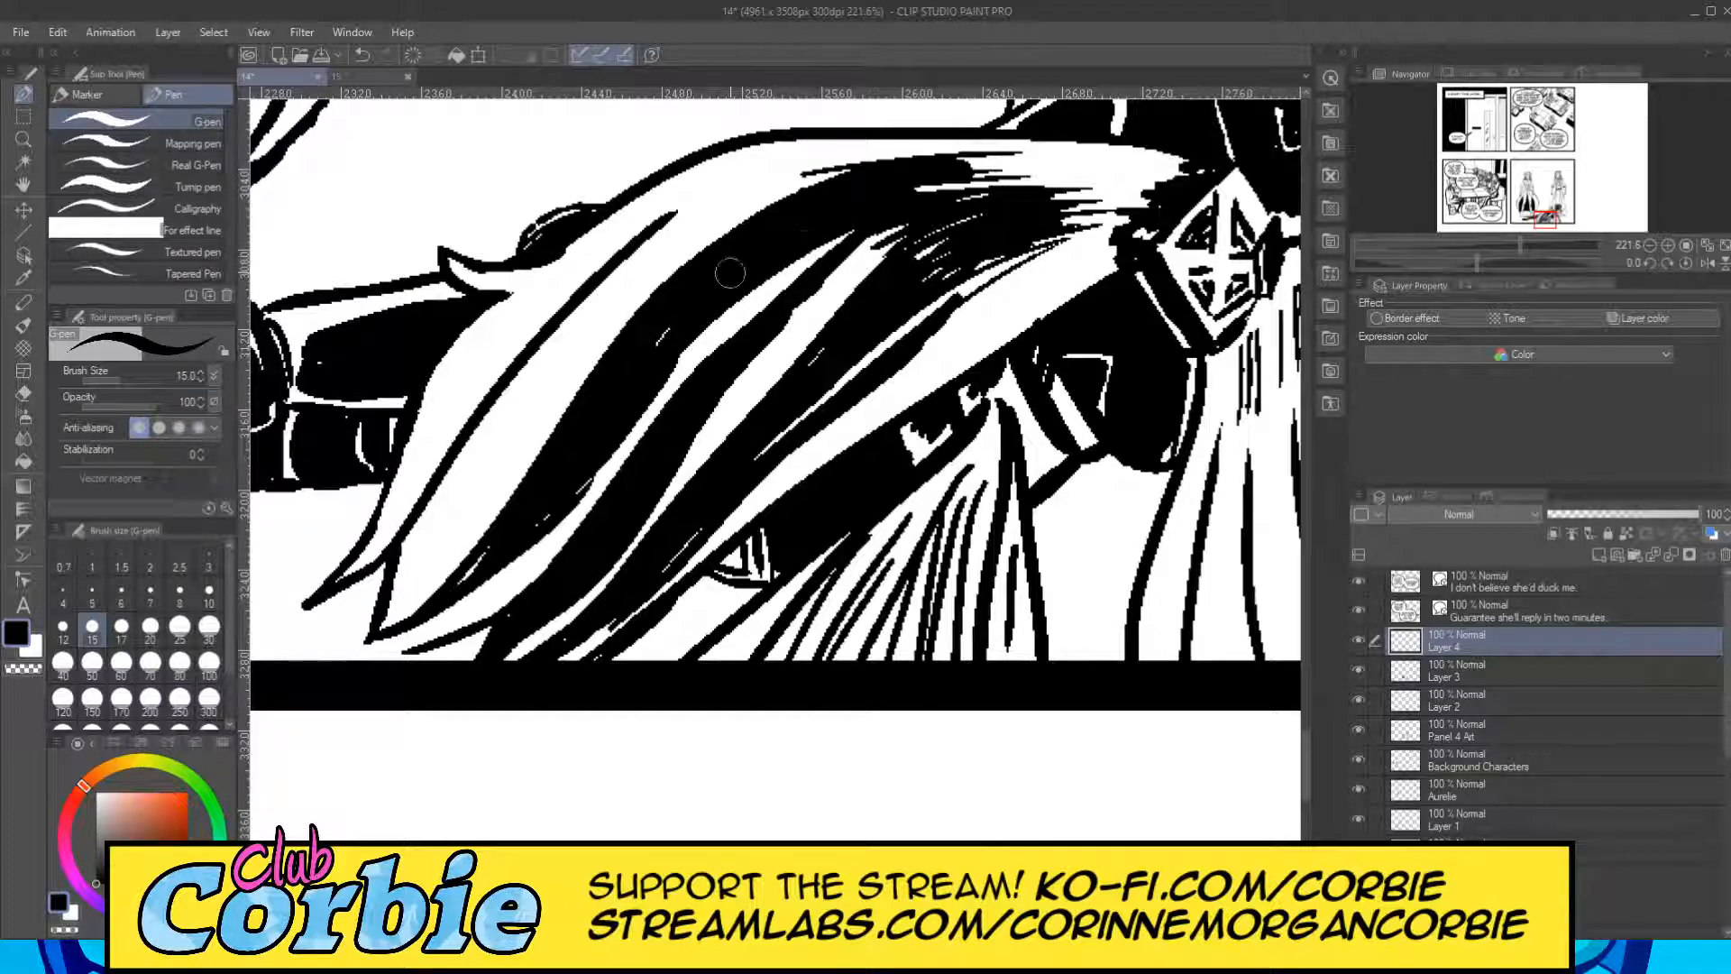
left_click_drag(487, 560, 532, 487)
left_click_drag(619, 416, 857, 217)
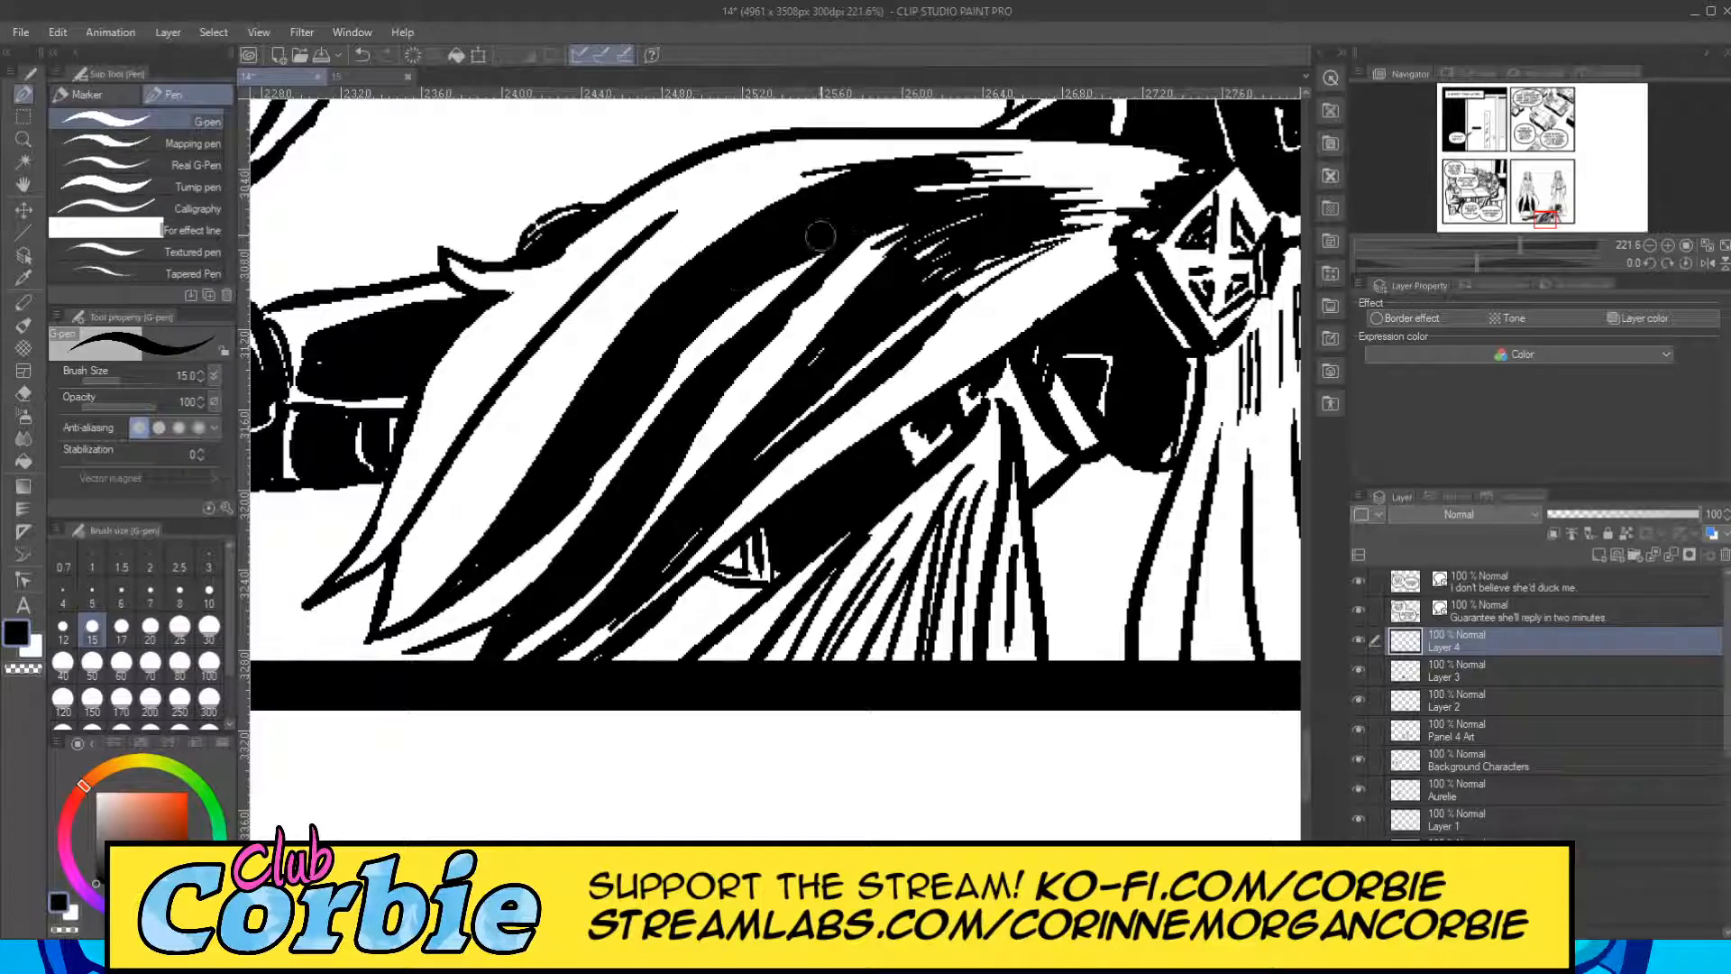
left_click_drag(652, 376, 879, 214)
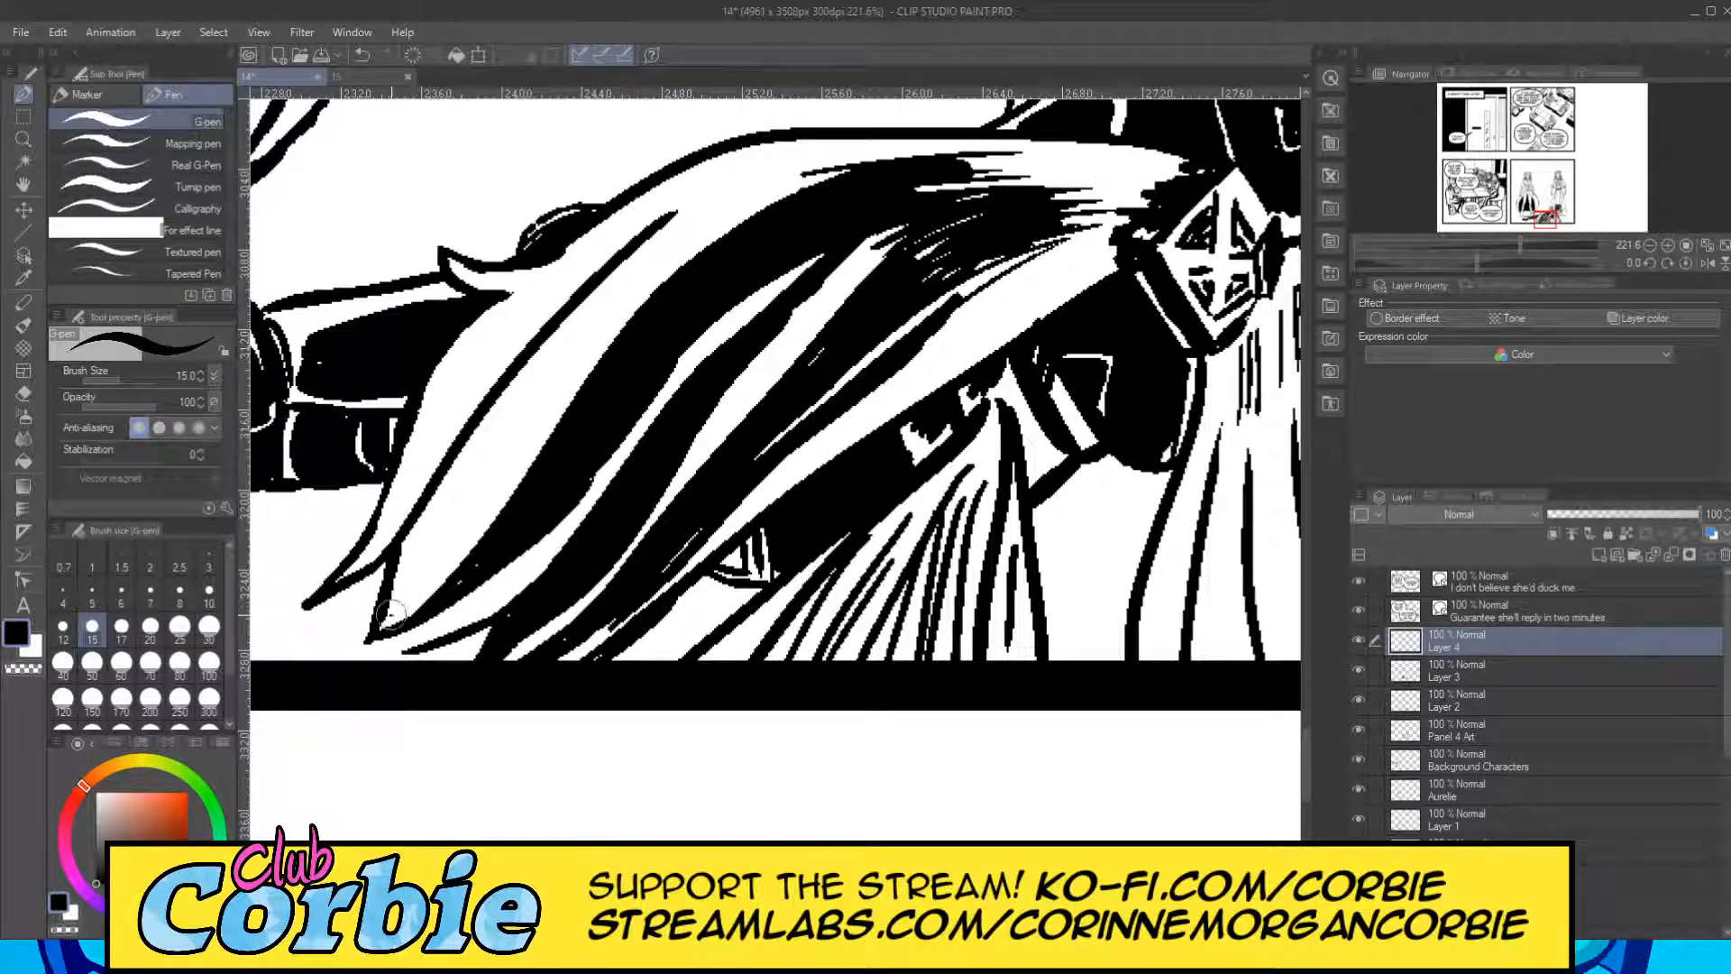
Block in the fourth cape fold black with long strokes from its lower tip up over the shoulder, leaving a white gap beside the third fold.
left_click_drag(392, 614, 715, 229)
left_click_drag(482, 468, 818, 181)
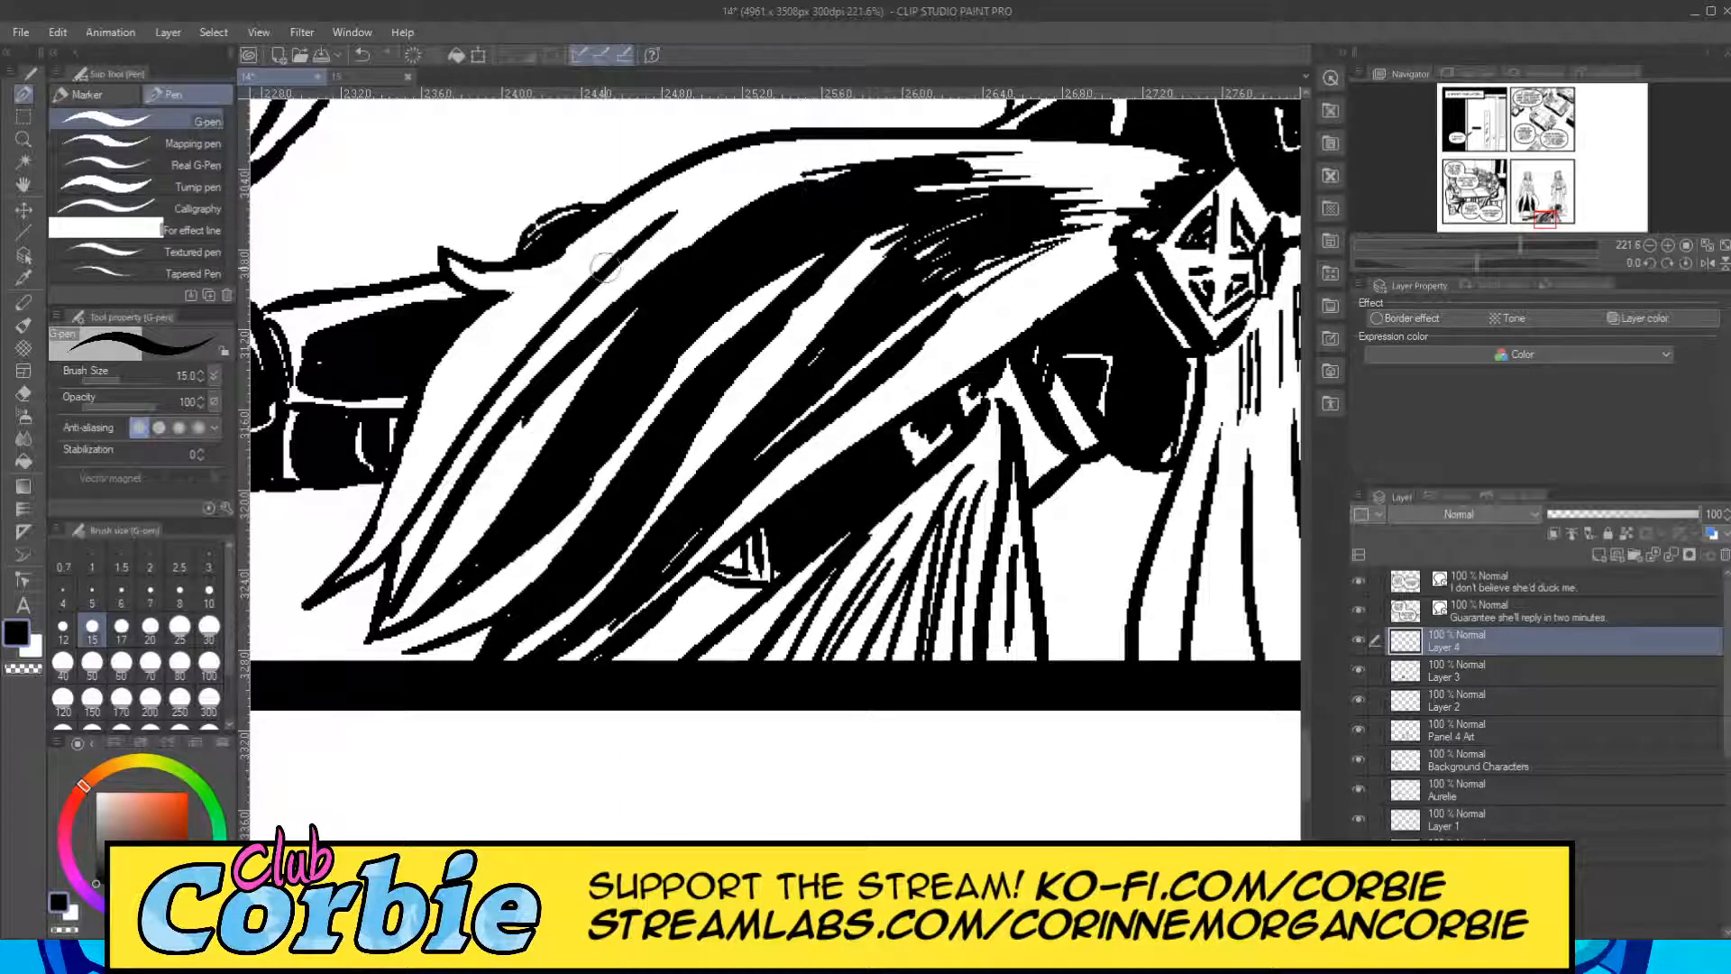
left_click_drag(543, 363, 799, 158)
mouse_move(618, 294)
left_mouse_down()
mouse_move(715, 216)
mouse_move(821, 176)
left_mouse_up()
left_click_drag(639, 260, 830, 167)
left_click_drag(498, 421, 653, 260)
left_click_drag(520, 388, 583, 315)
left_click_drag(495, 421, 582, 307)
left_click_drag(454, 464, 482, 422)
mouse_move(442, 505)
left_mouse_down()
mouse_move(492, 420)
mouse_move(403, 566)
mouse_move(621, 215)
left_mouse_up()
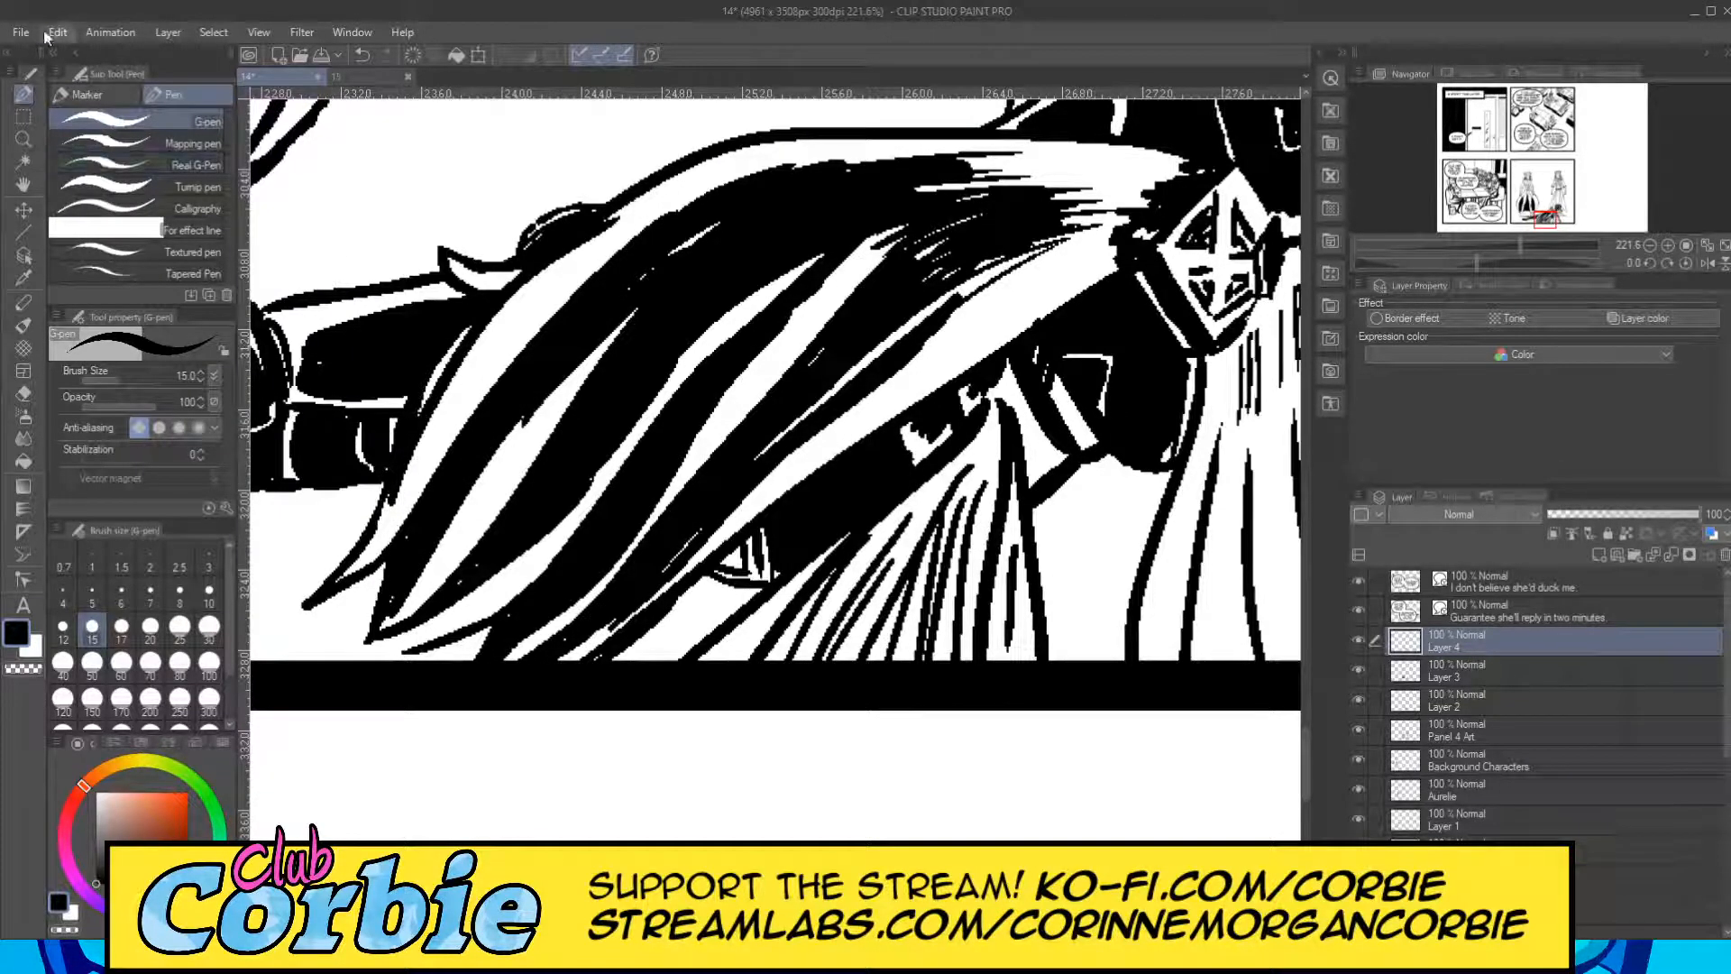
key("ctrl+z")
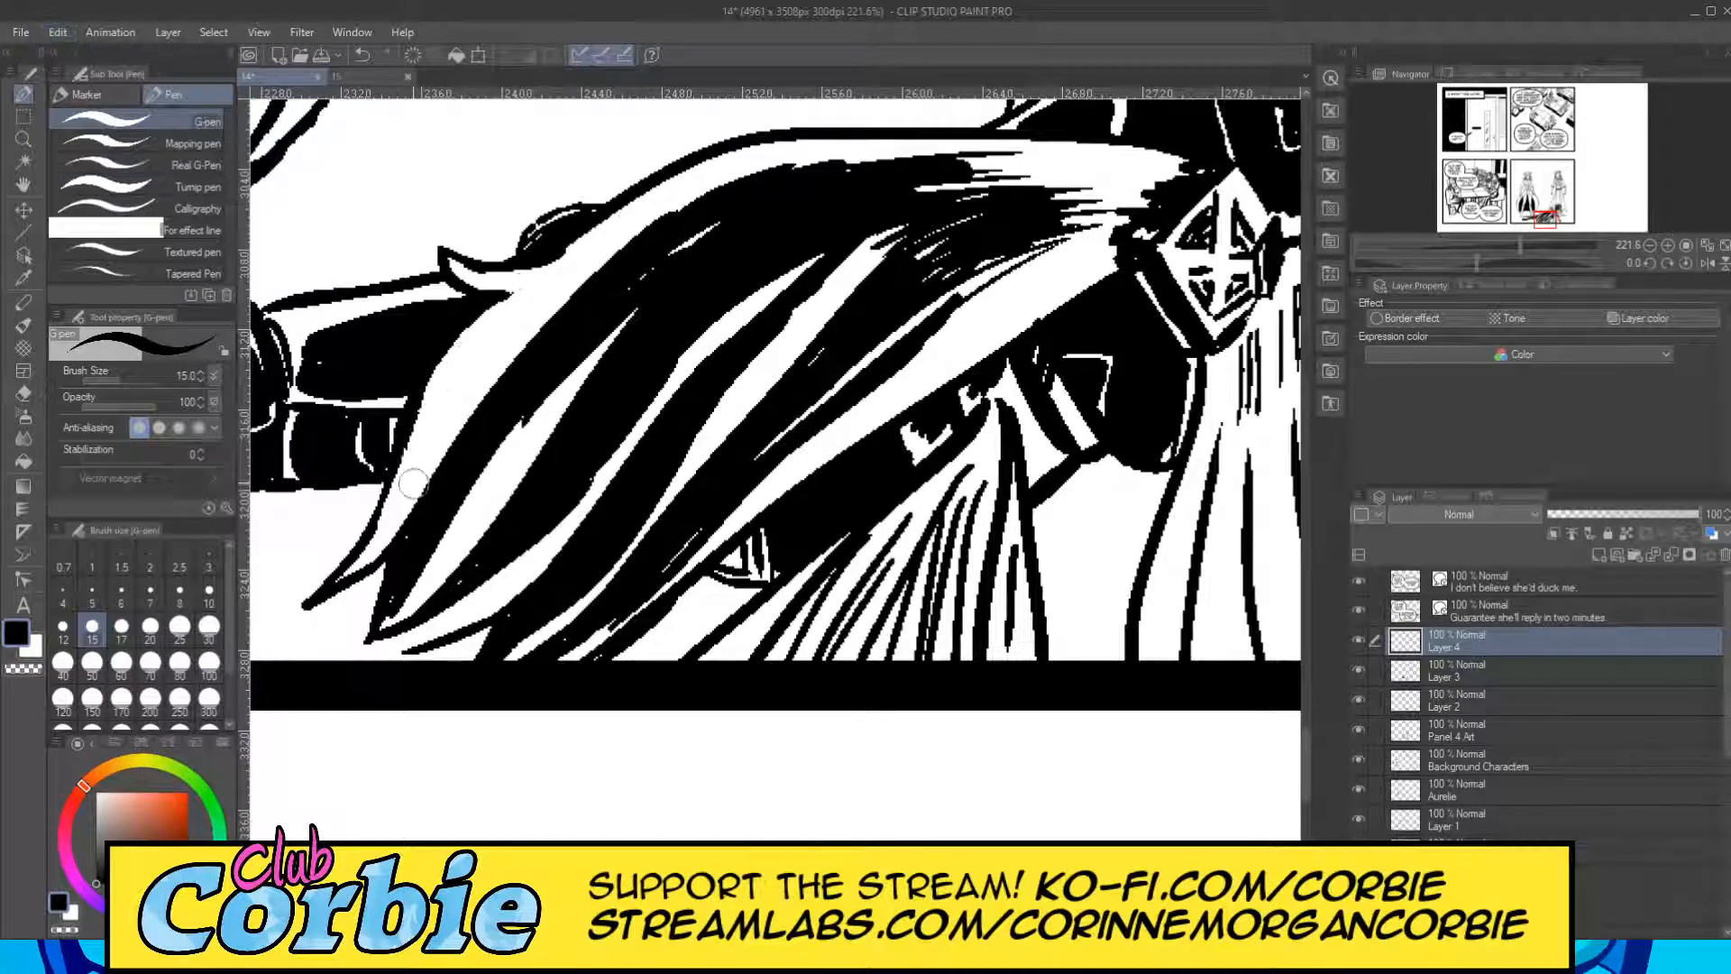
left_click_drag(402, 501, 510, 305)
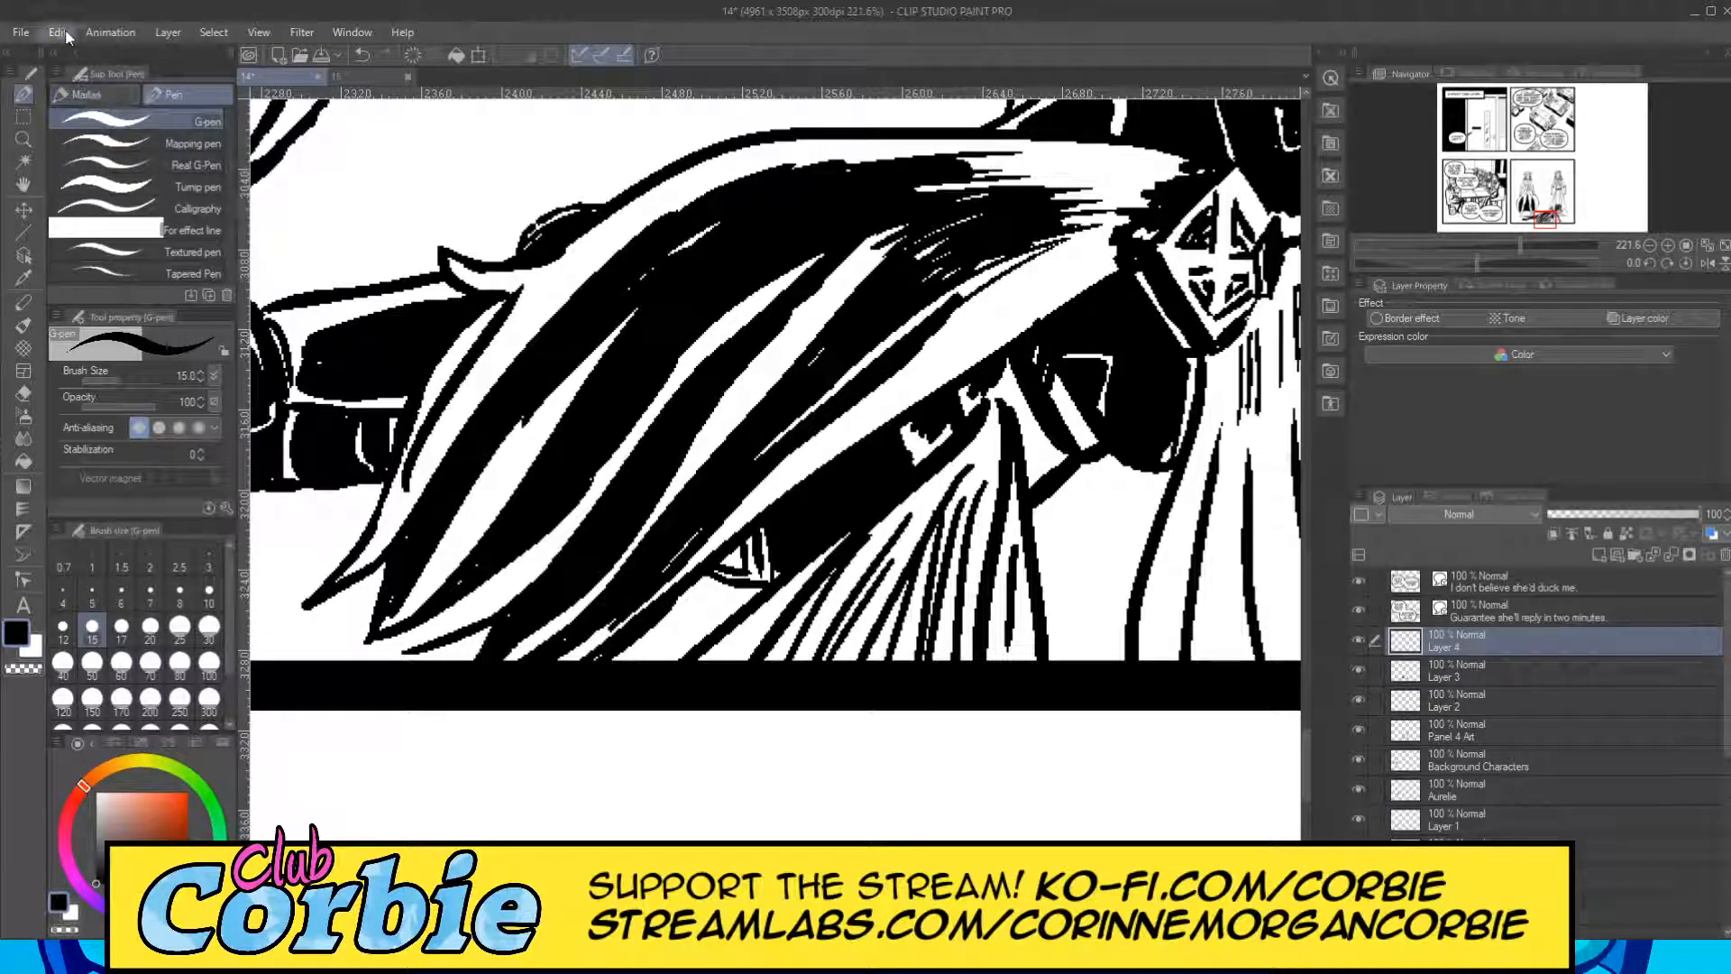
key("ctrl+z")
left_click_drag(442, 436, 550, 257)
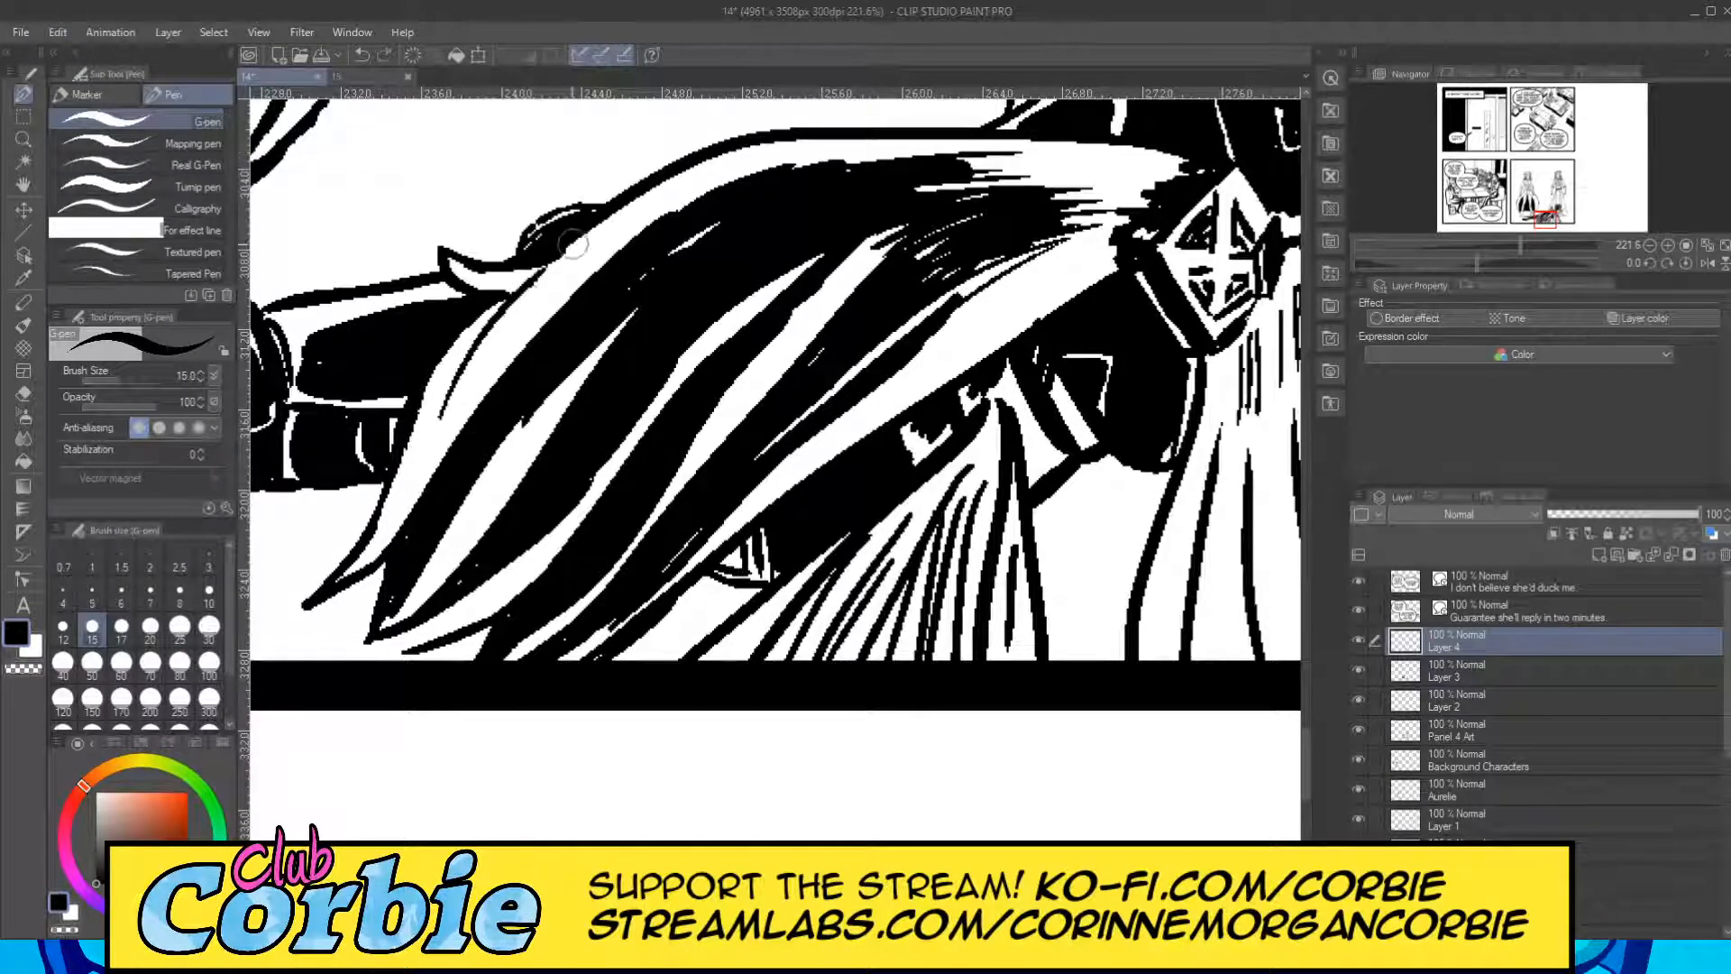
key("ctrl+z")
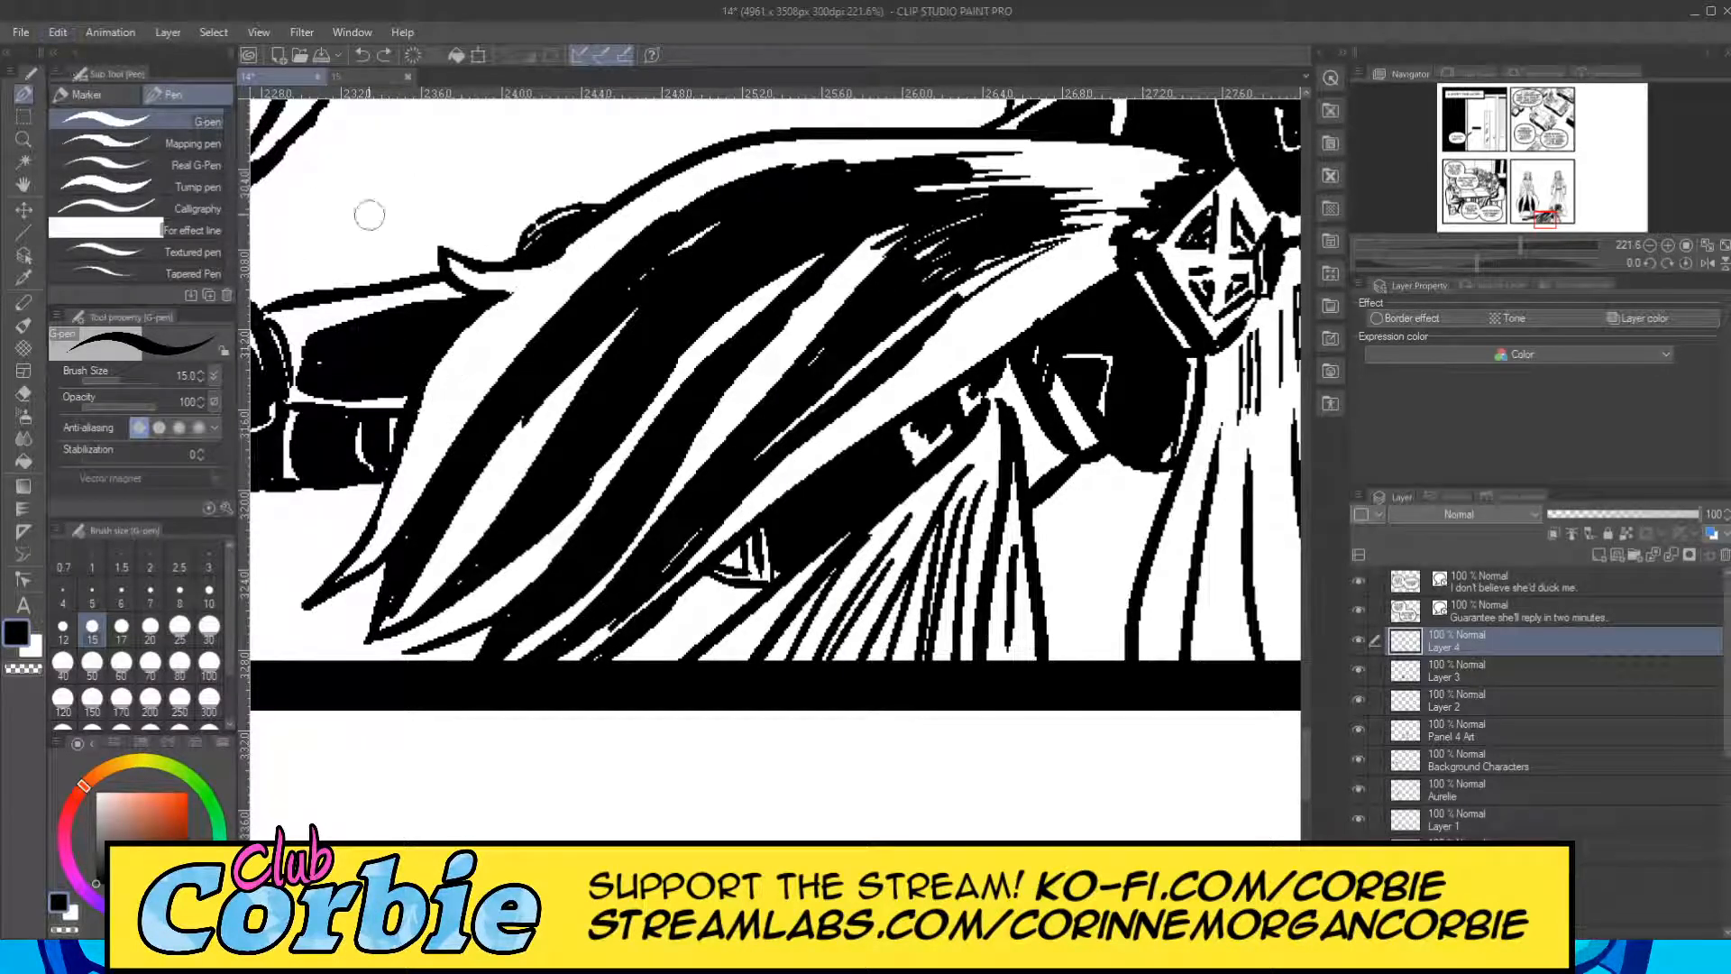
Add long black strokes along the cape's outermost fold up over the shoulder, and extend the feathered hatching toward the clasp.
left_click_drag(394, 501, 494, 338)
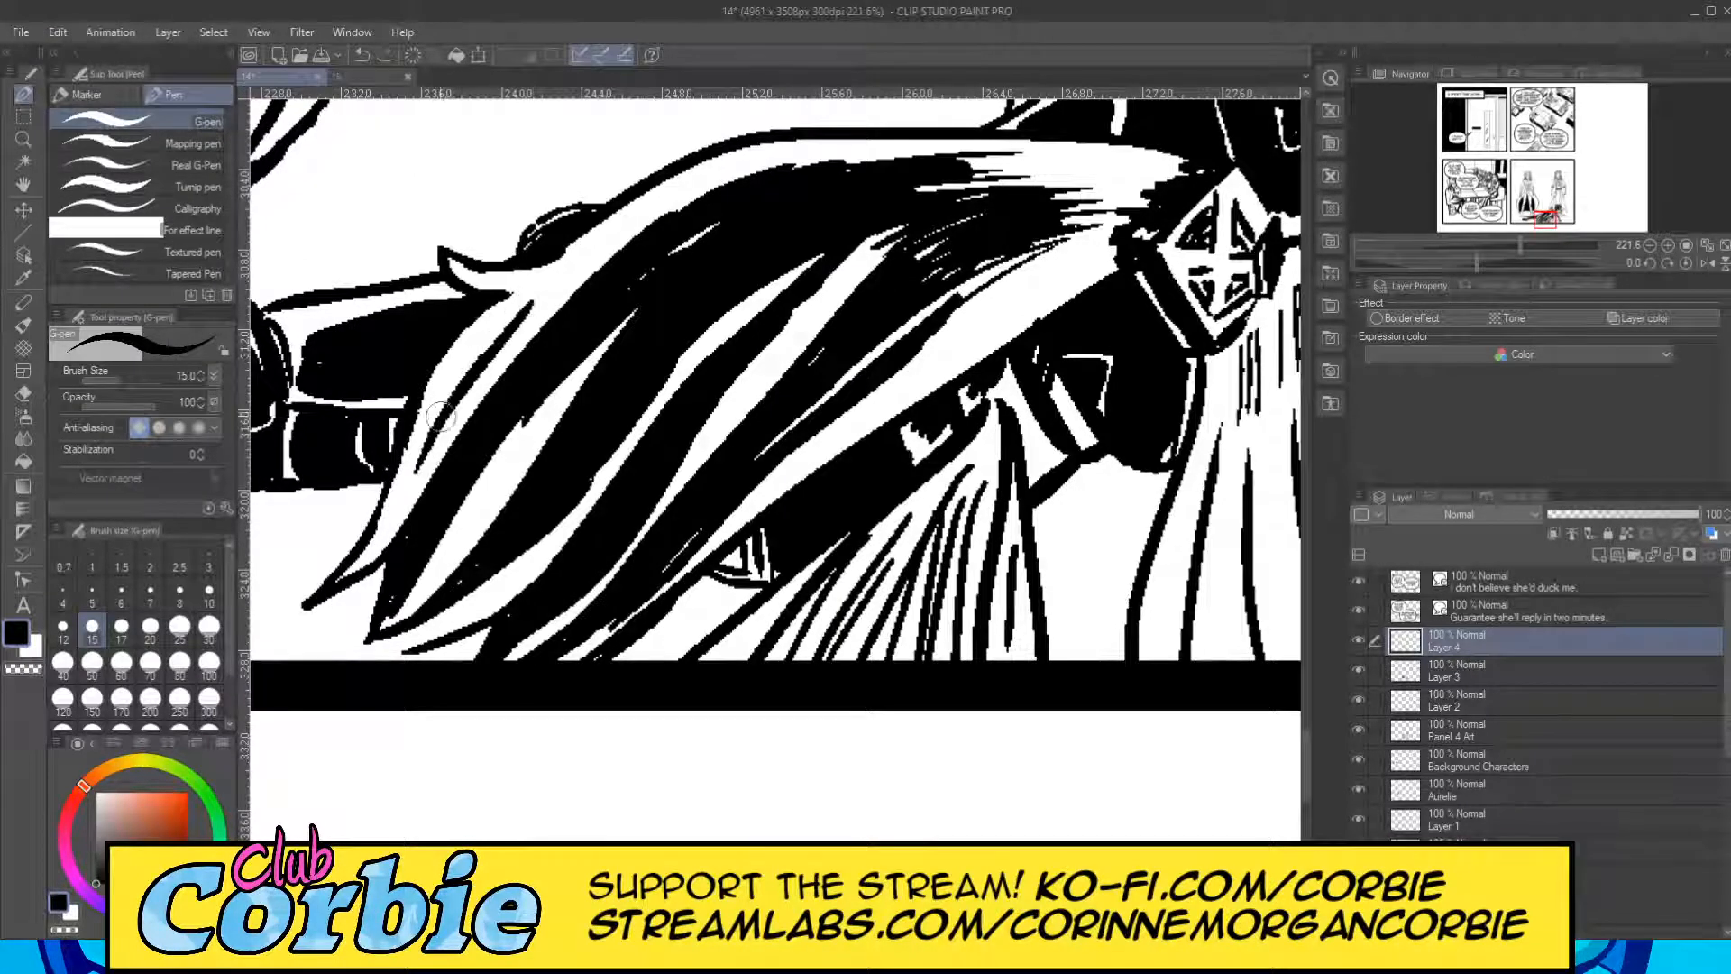
mouse_move(403, 488)
left_mouse_down()
mouse_move(546, 287)
mouse_move(750, 164)
mouse_move(864, 137)
left_mouse_up()
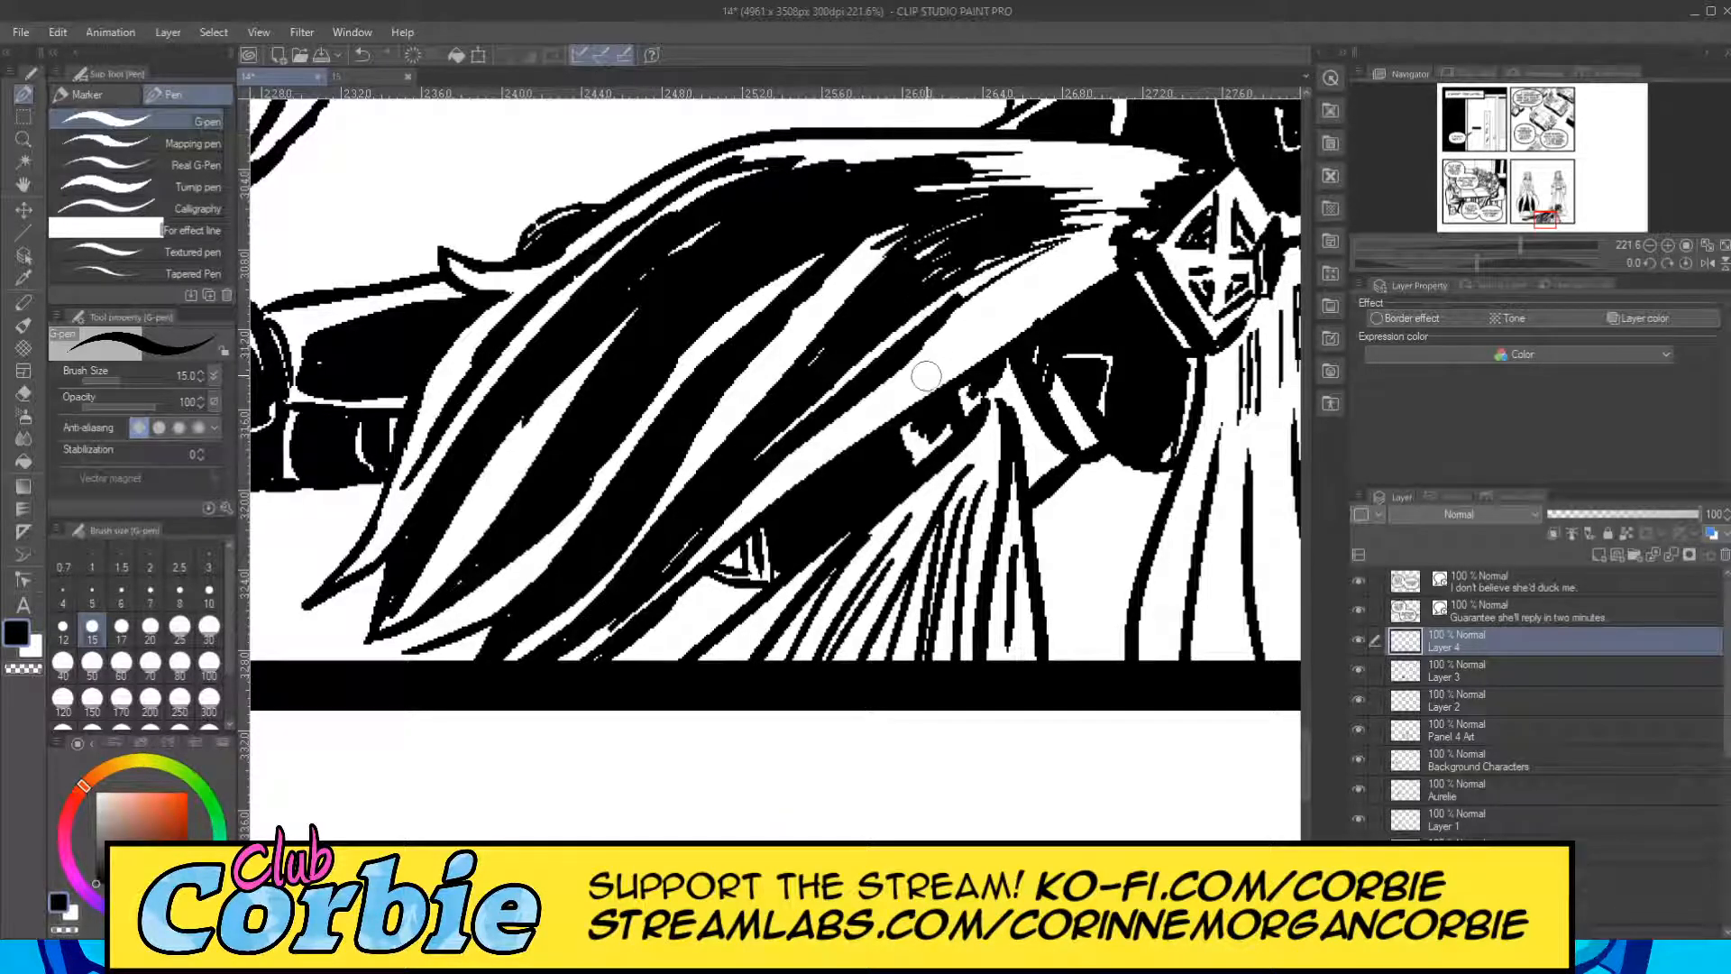
left_click_drag(862, 424, 1093, 259)
left_click_drag(934, 353, 1107, 247)
mouse_move(948, 323)
left_mouse_down()
mouse_move(1111, 233)
mouse_move(1096, 239)
left_mouse_up()
mouse_move(954, 182)
left_mouse_down()
mouse_move(1135, 181)
mouse_move(1130, 157)
left_mouse_up()
left_click_drag(823, 165, 892, 164)
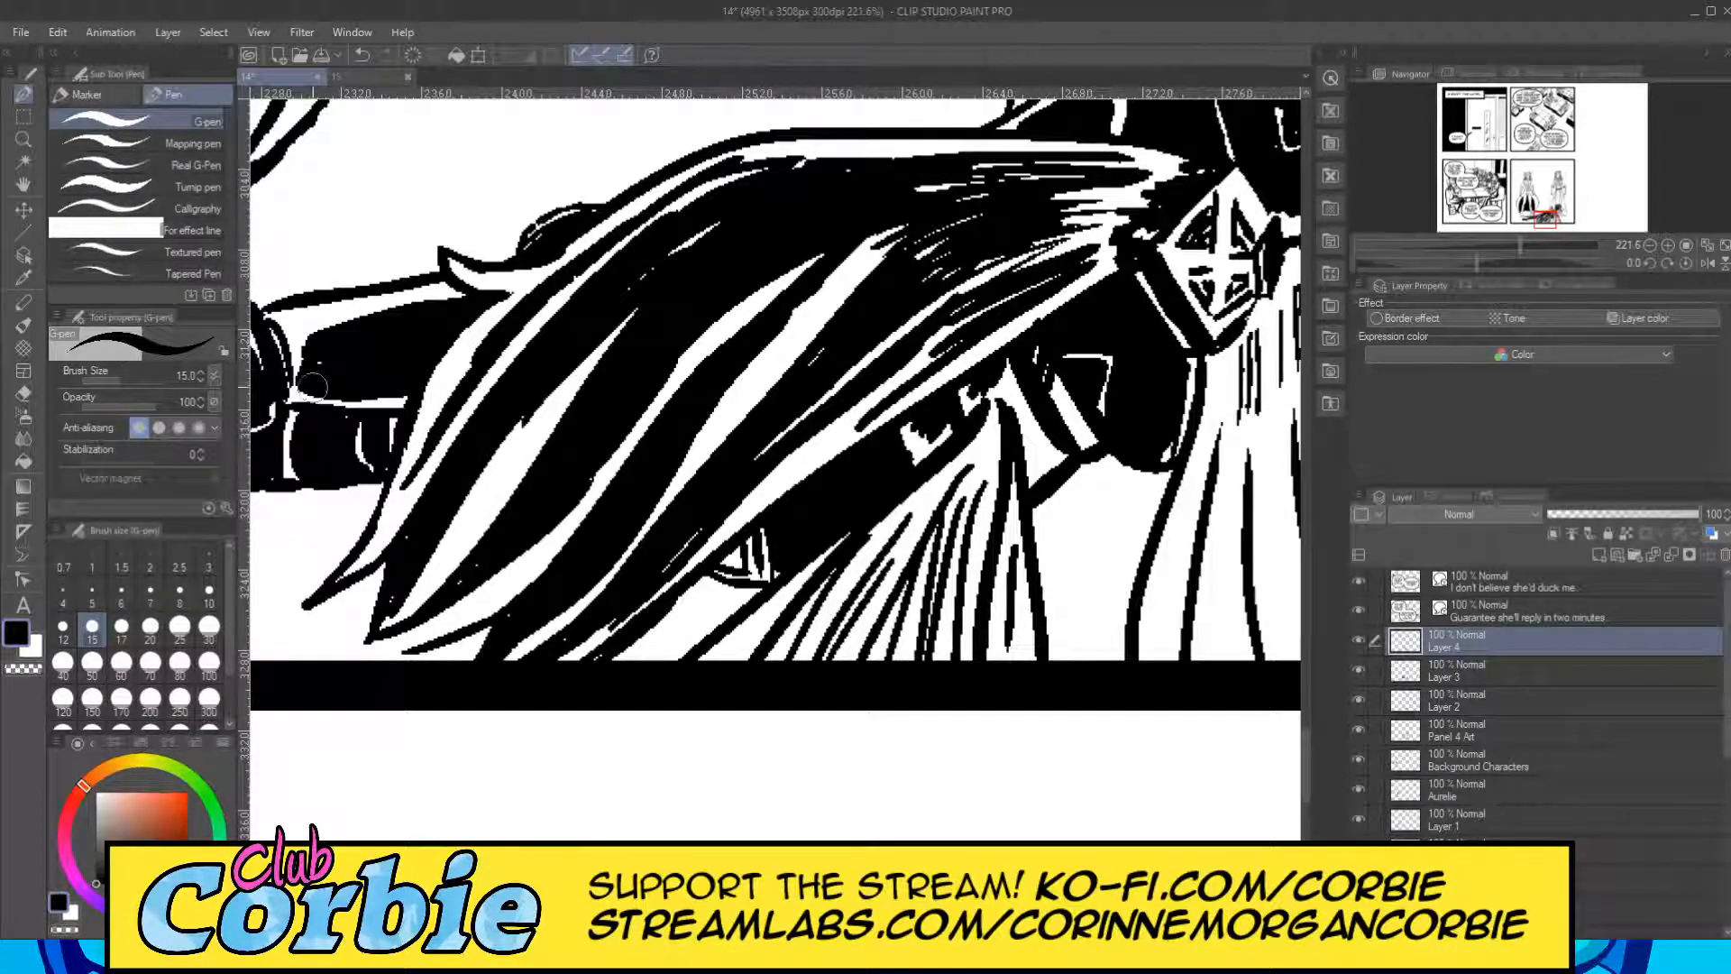
Thicken the third cape fold's black edge to narrow the white gap between the third and fourth folds.
left_click(24, 139)
left_click_drag(668, 405, 416, 336)
mouse_move(714, 383)
left_mouse_down()
mouse_move(782, 428)
mouse_move(730, 393)
mouse_move(699, 400)
left_mouse_up()
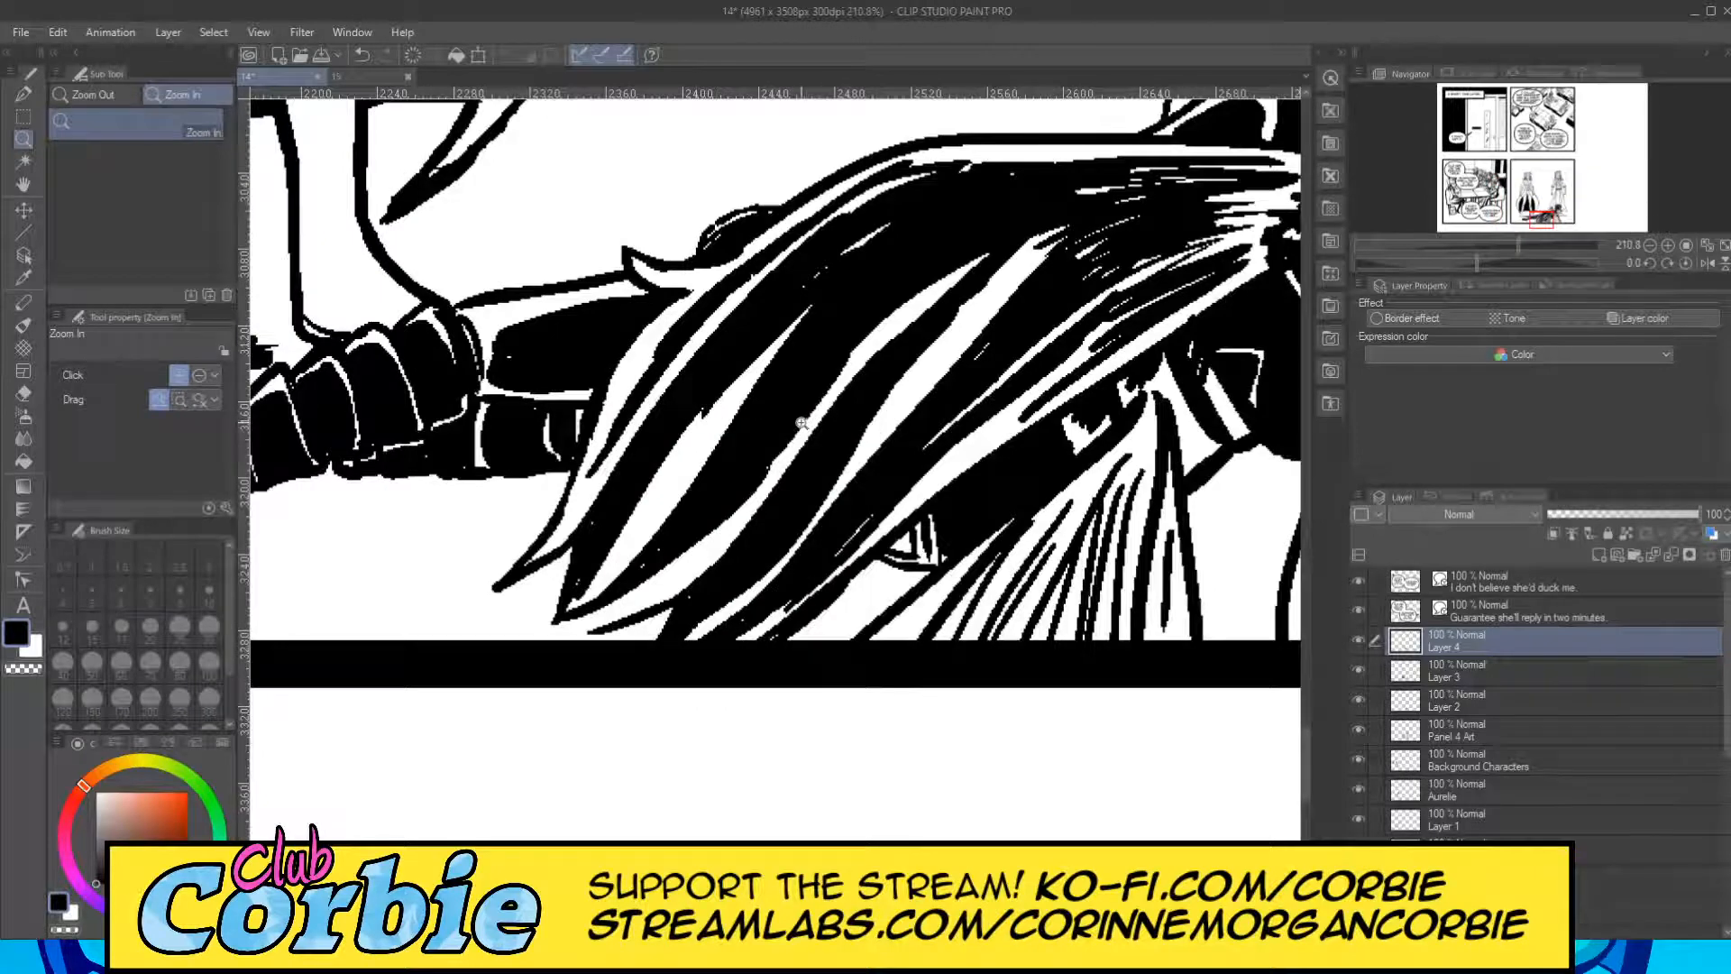
left_click_drag(802, 422, 833, 414)
left_click(23, 93)
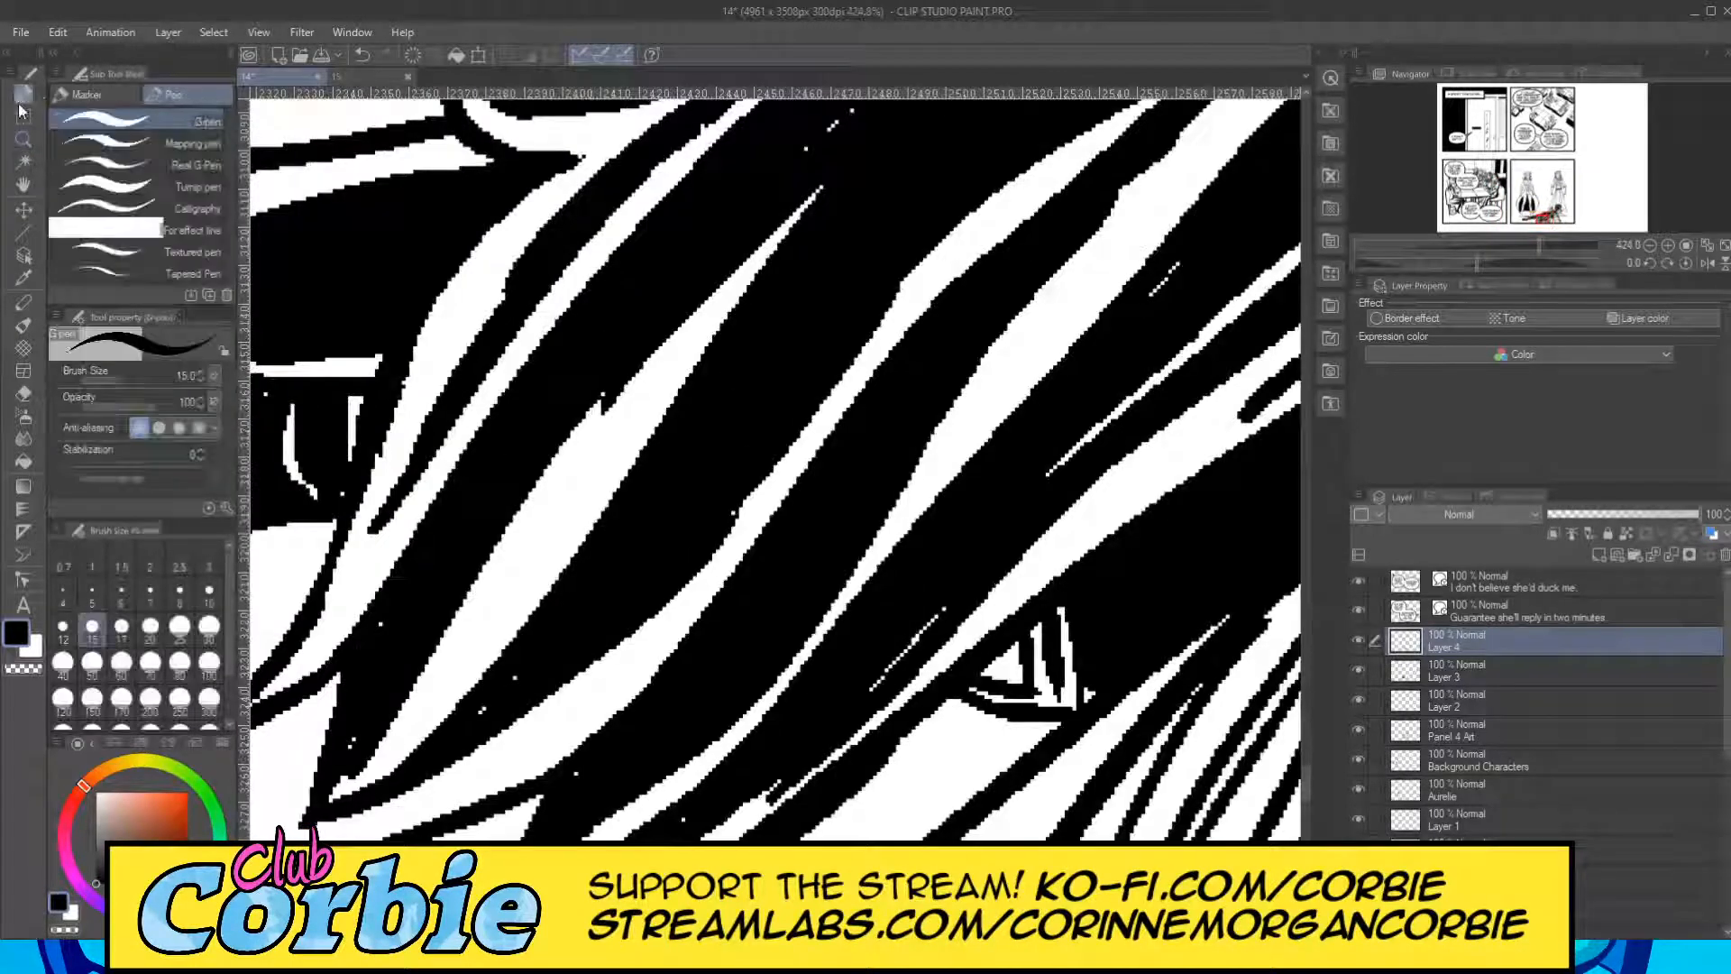
left_click_drag(595, 505, 726, 321)
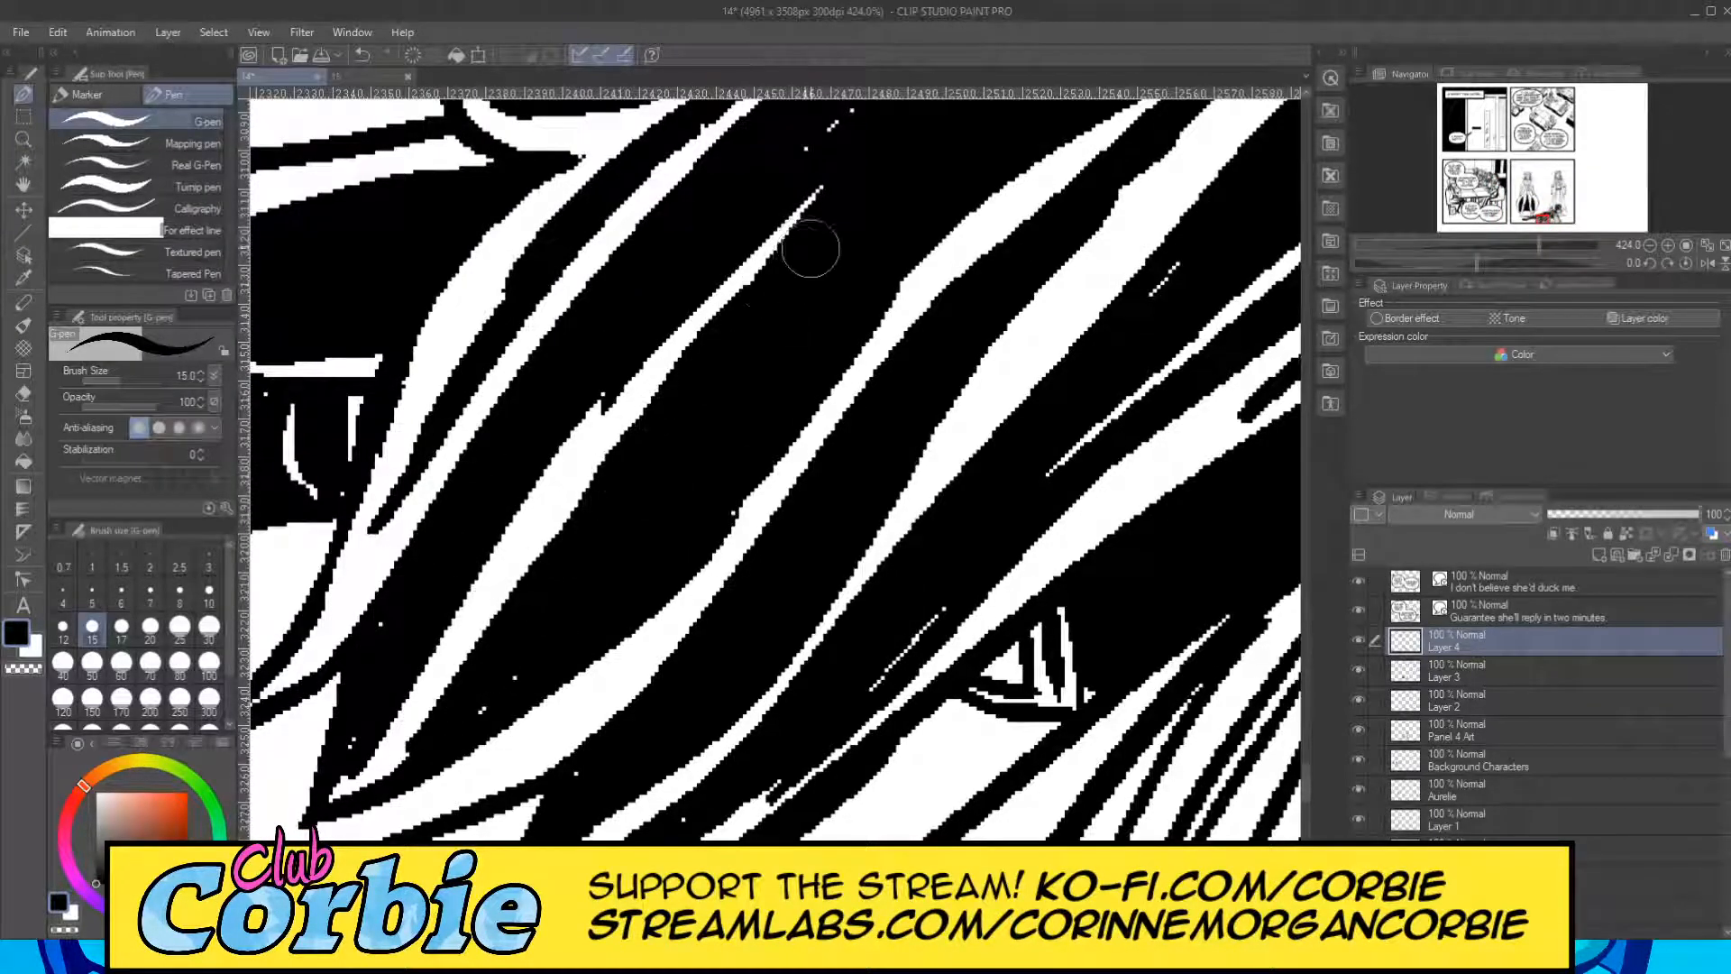
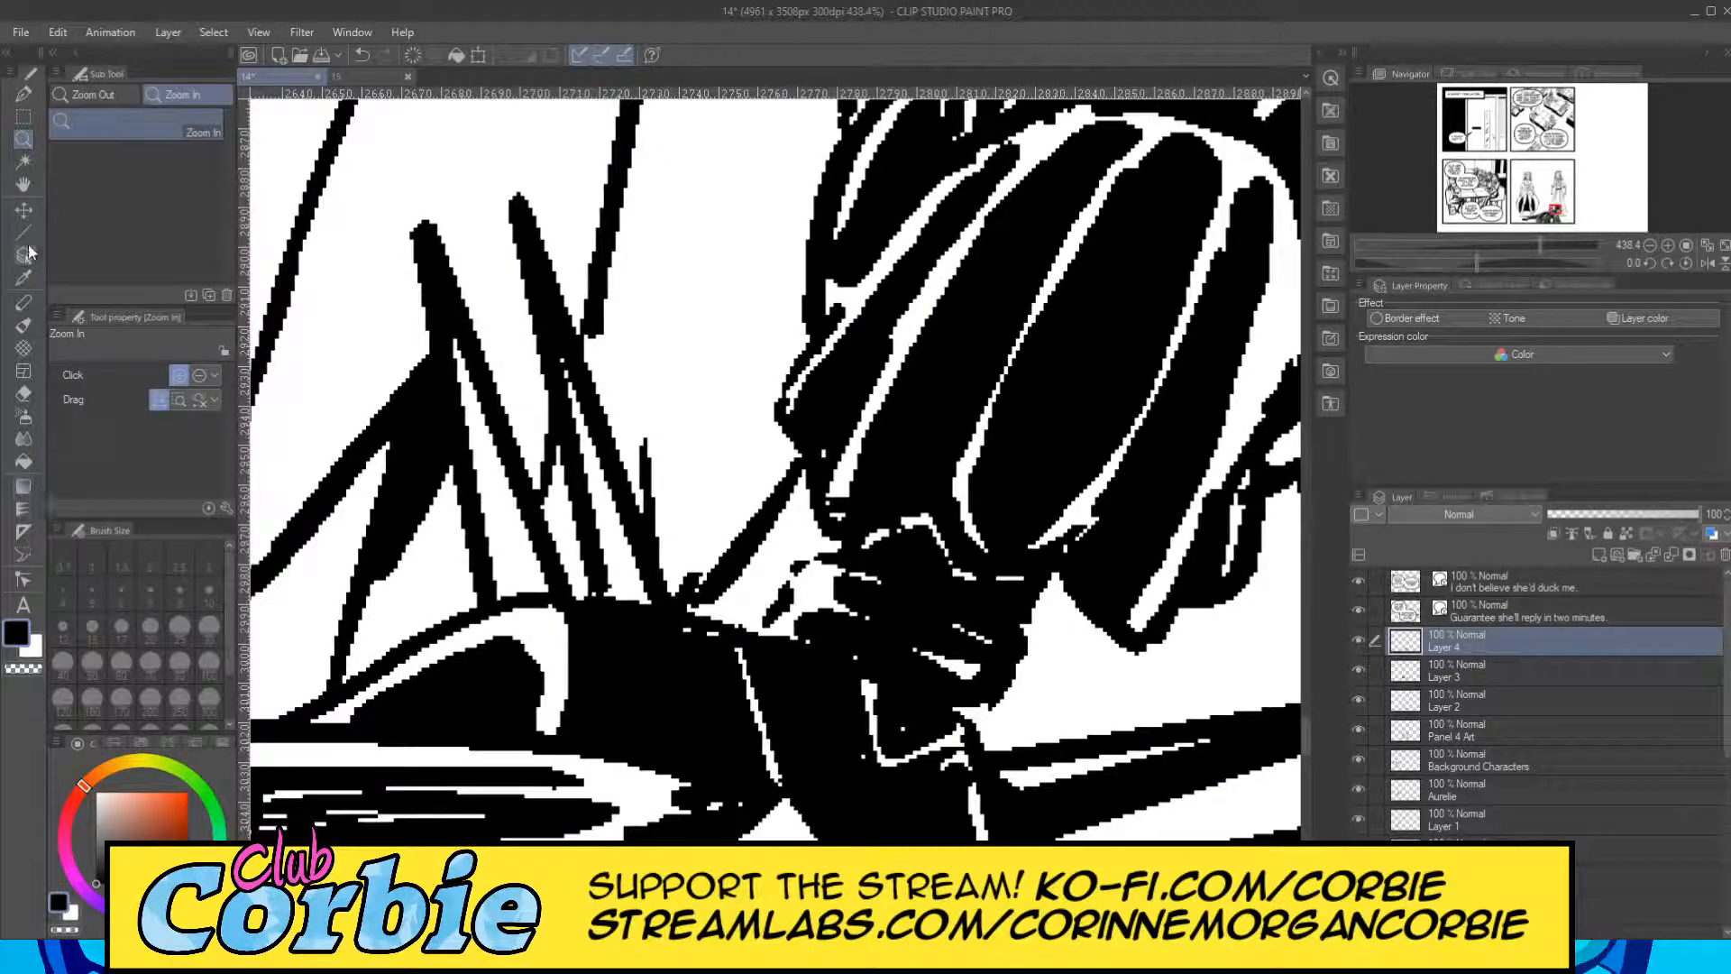
Fill white gaps in the pointed spikes behind the lying figure's shoulder with black straight lines at brush size 5.
left_click(25, 254)
left_click(24, 233)
mouse_move(449, 318)
left_mouse_down()
mouse_move(508, 607)
mouse_move(458, 375)
left_mouse_up()
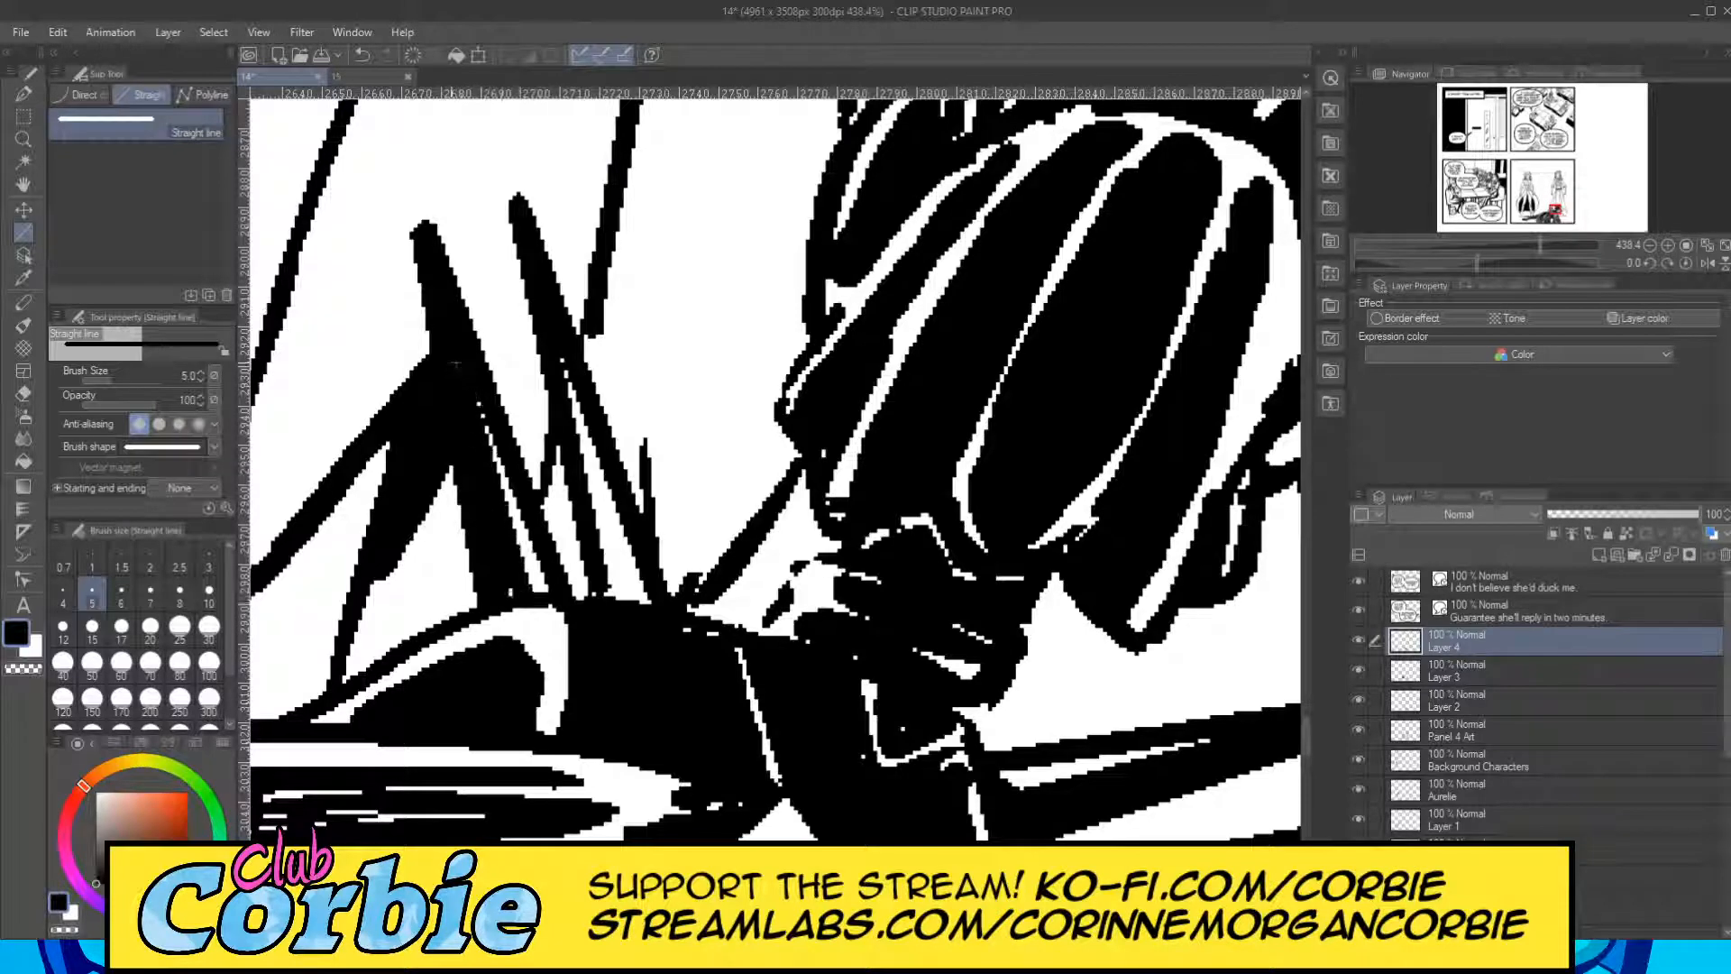
left_click_drag(560, 335, 614, 591)
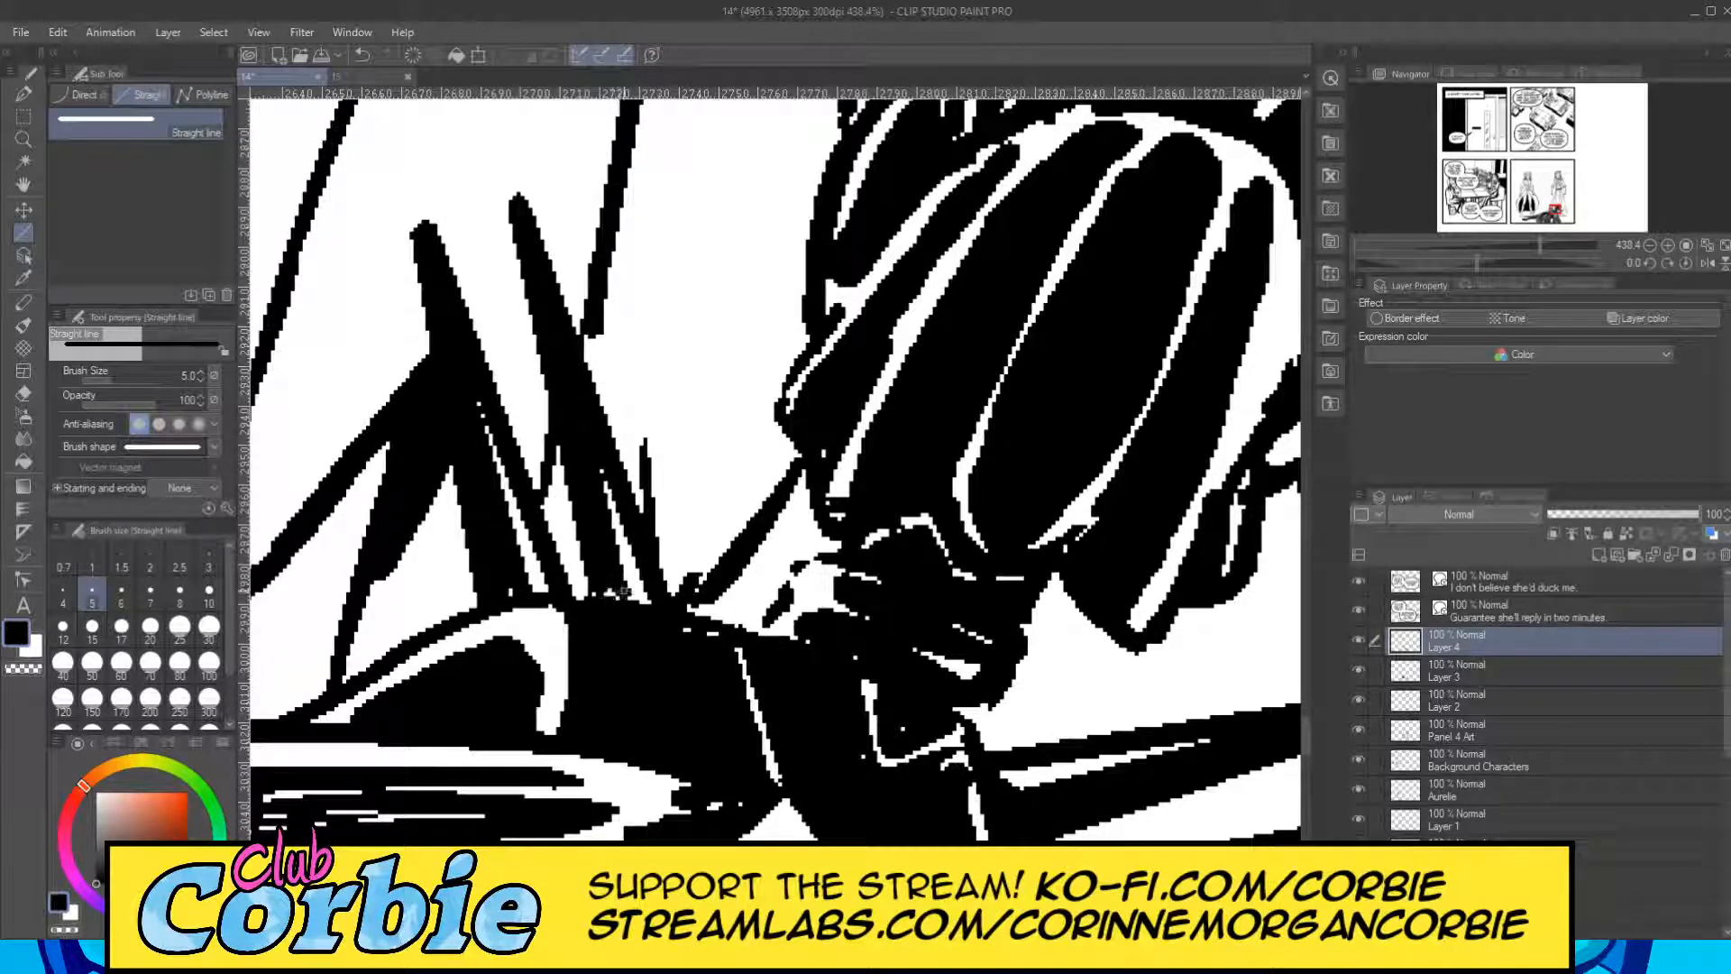
Examine the blackened lying figure against the two standing figures across the whole fourth panel.
left_click(22, 140)
left_click_drag(736, 407, 709, 383)
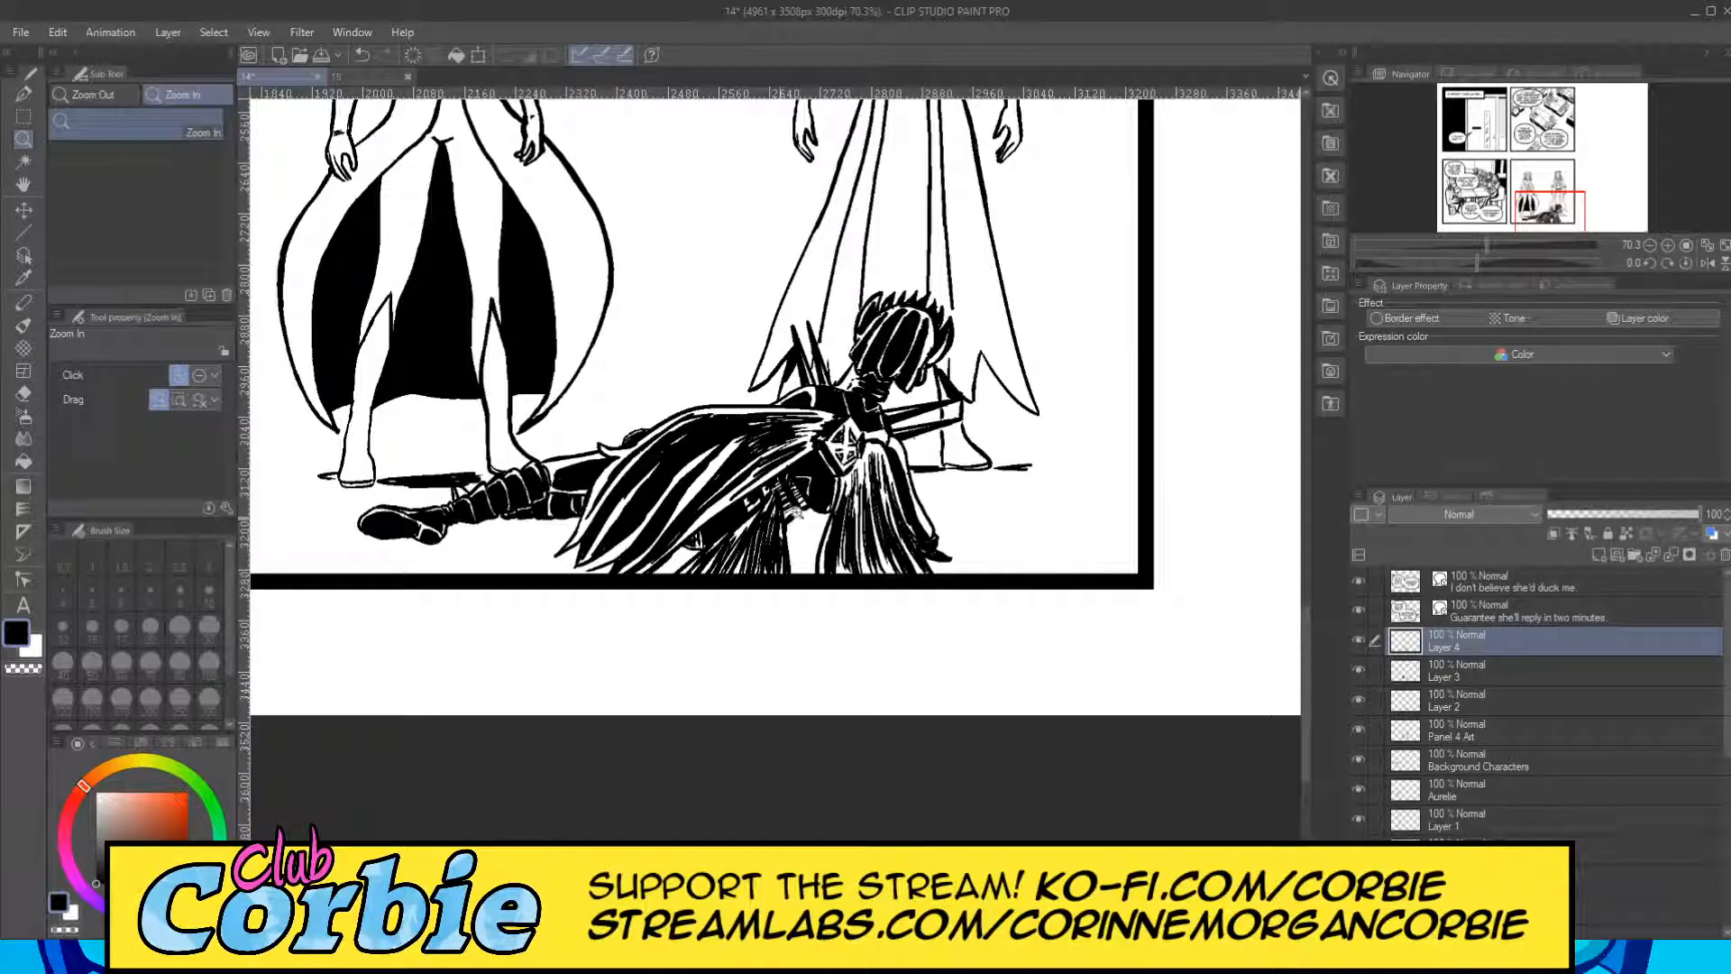
left_click_drag(707, 583, 641, 523)
left_click_drag(750, 439, 879, 631)
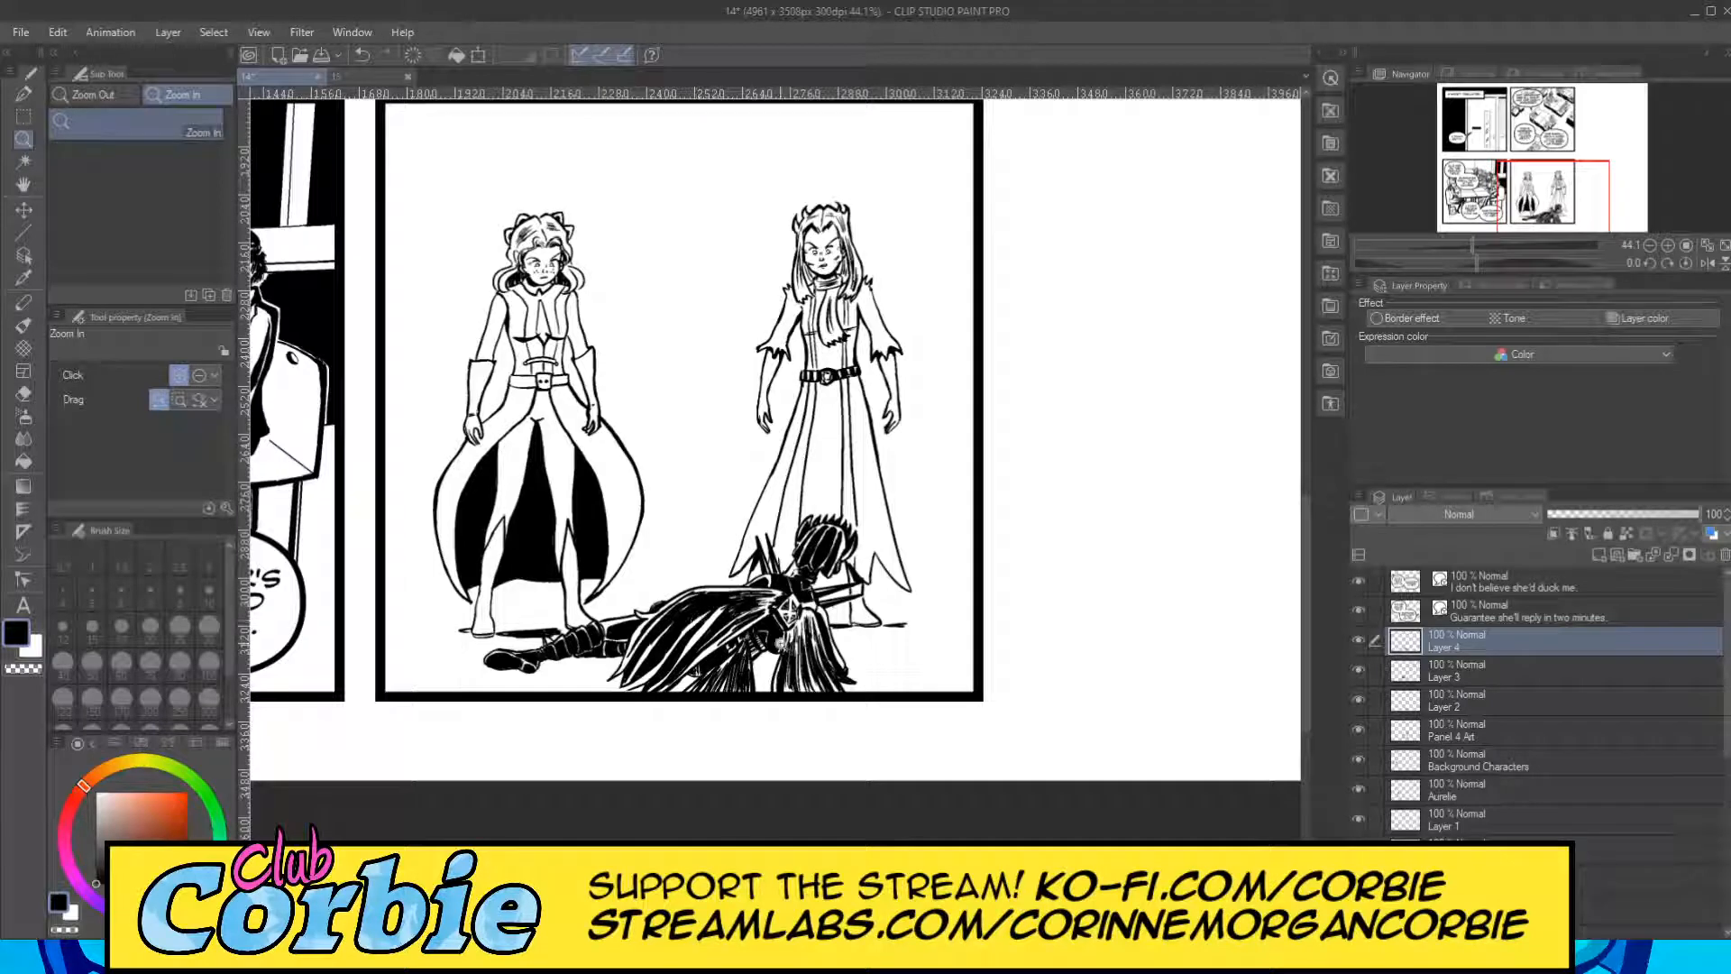
scroll(709, 697, "down", 1)
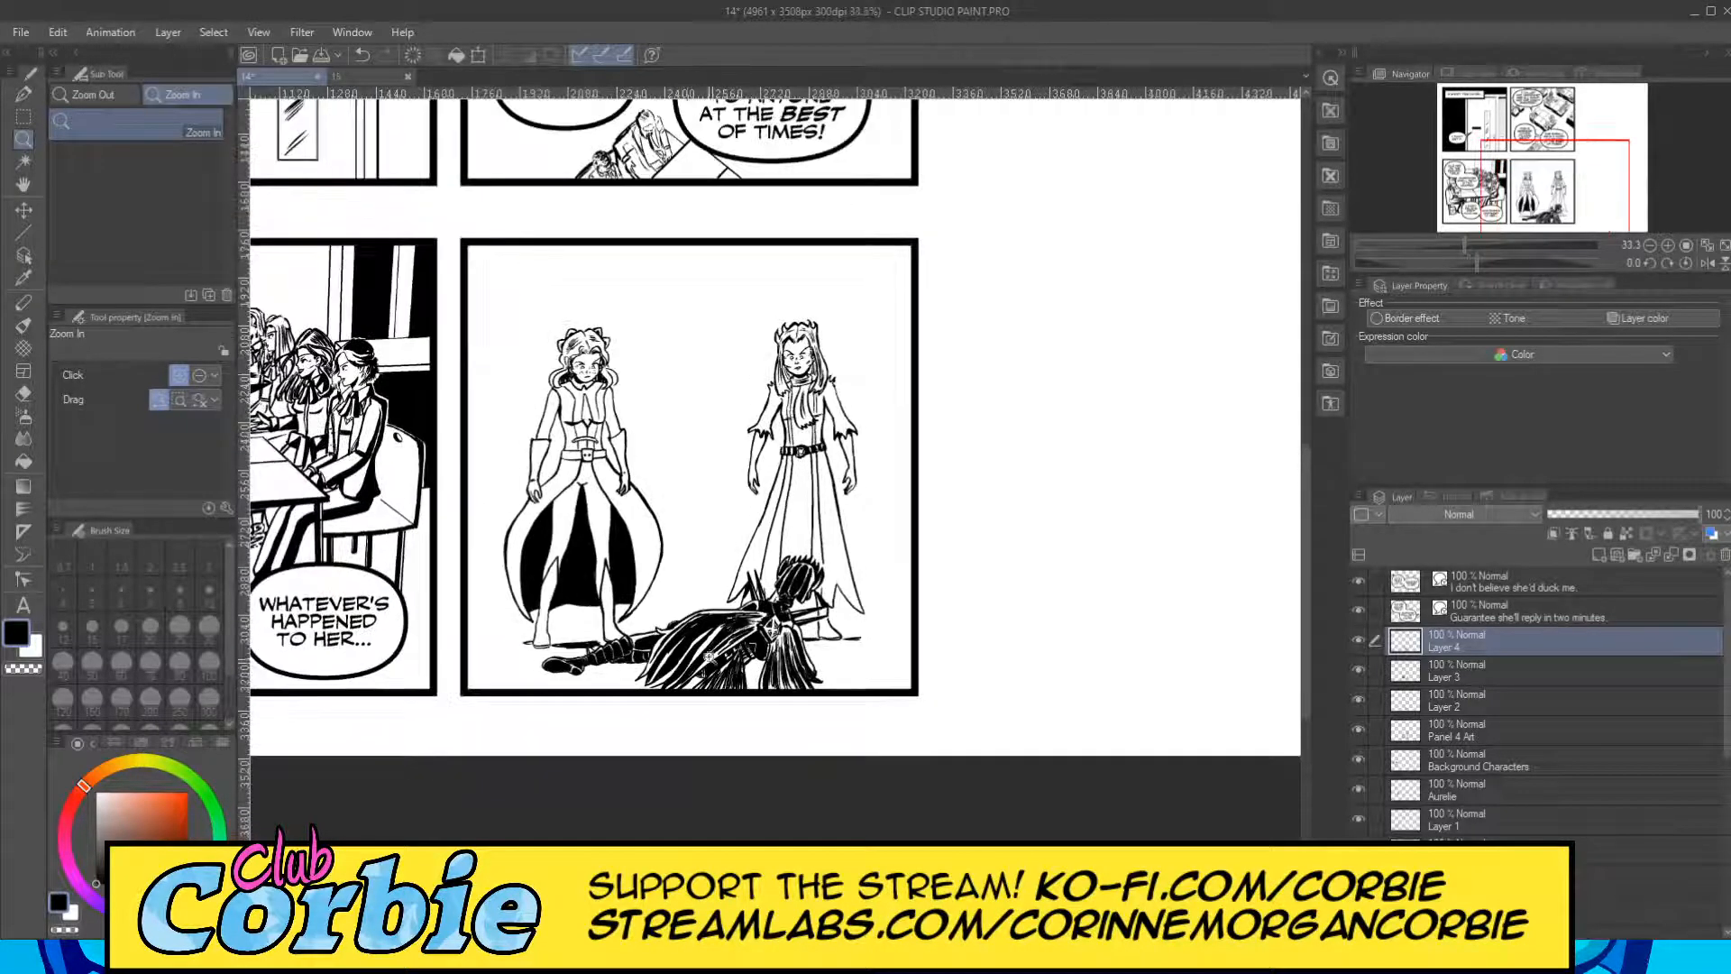
scroll(710, 530, "up", 1)
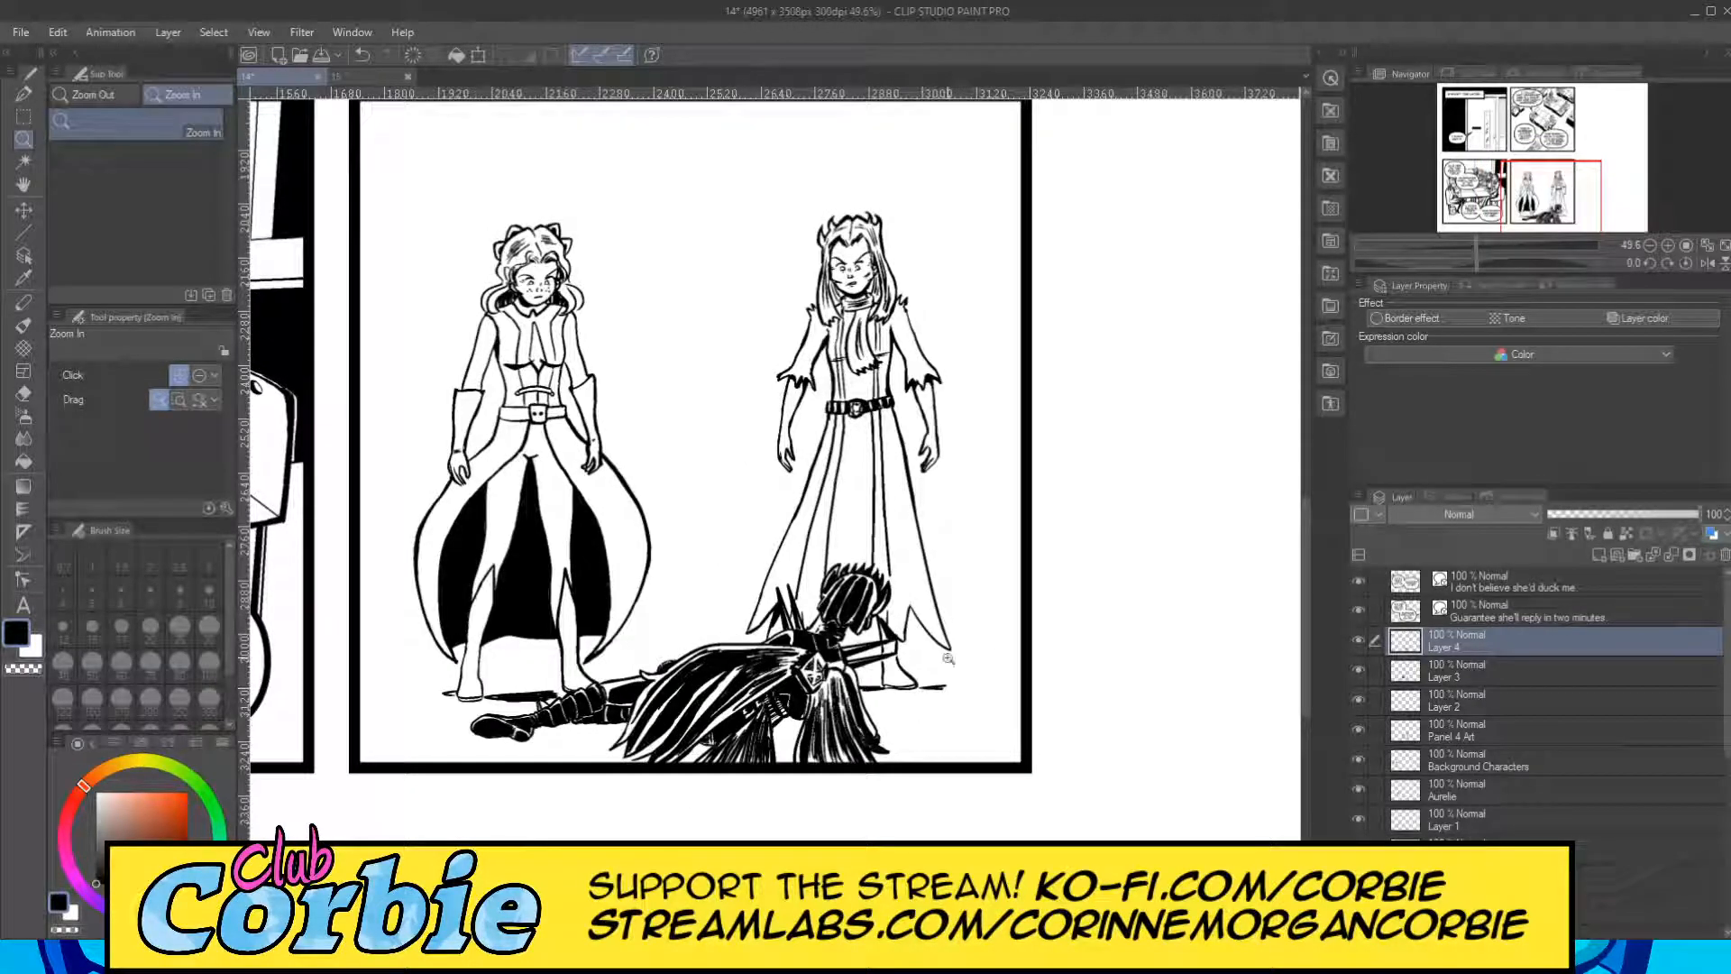
scroll(968, 682, "down", 2)
scroll(1157, 638, "up", 1)
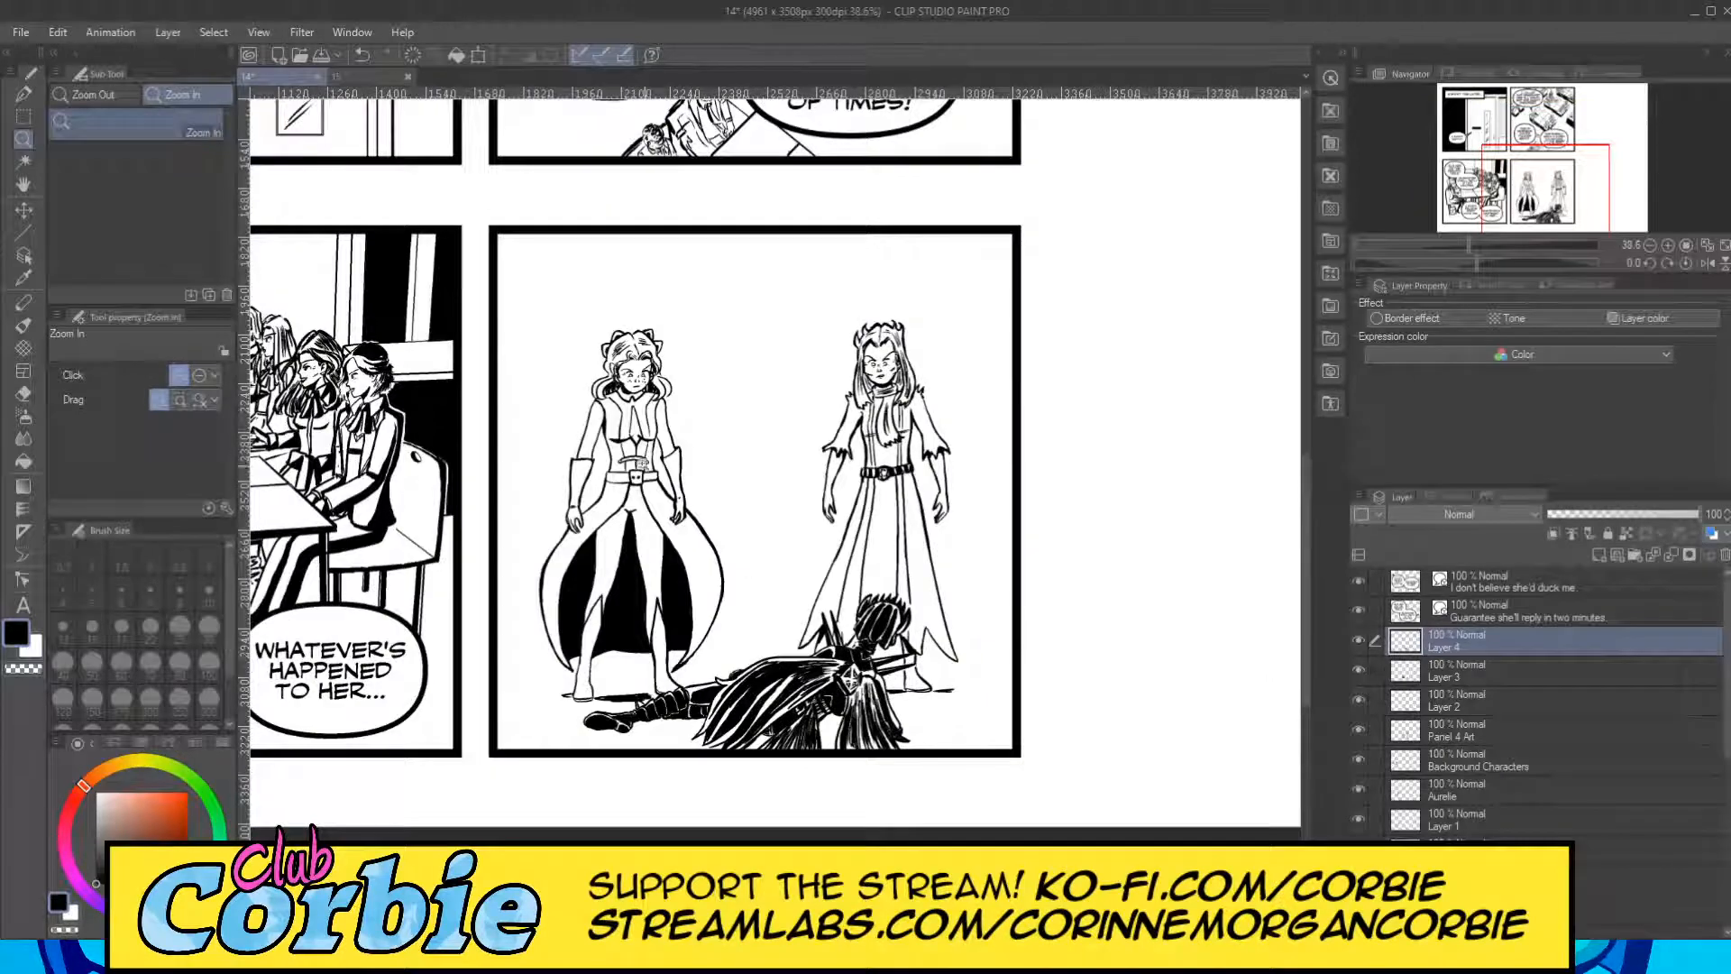
Thicken the left standing figure's outer sleeve line and adjoining torso side line in black with the G-pen at size 10.
left_click_drag(658, 386, 745, 396)
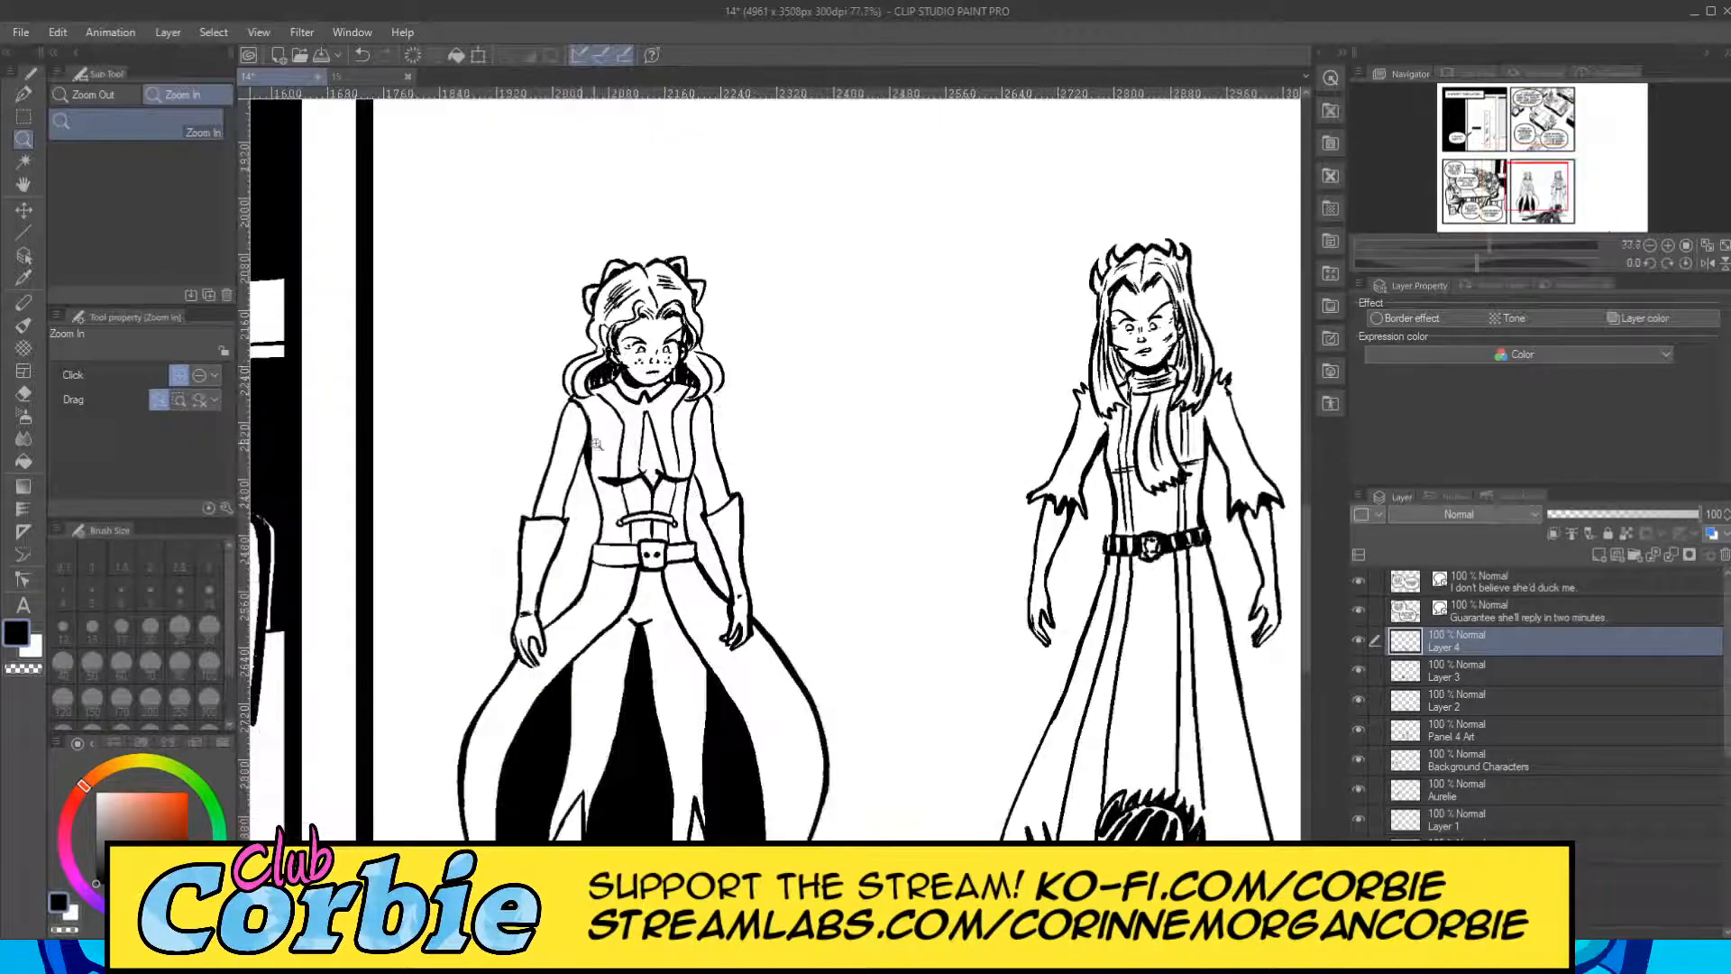
left_click_drag(596, 443, 650, 426)
left_click_drag(441, 542, 516, 518)
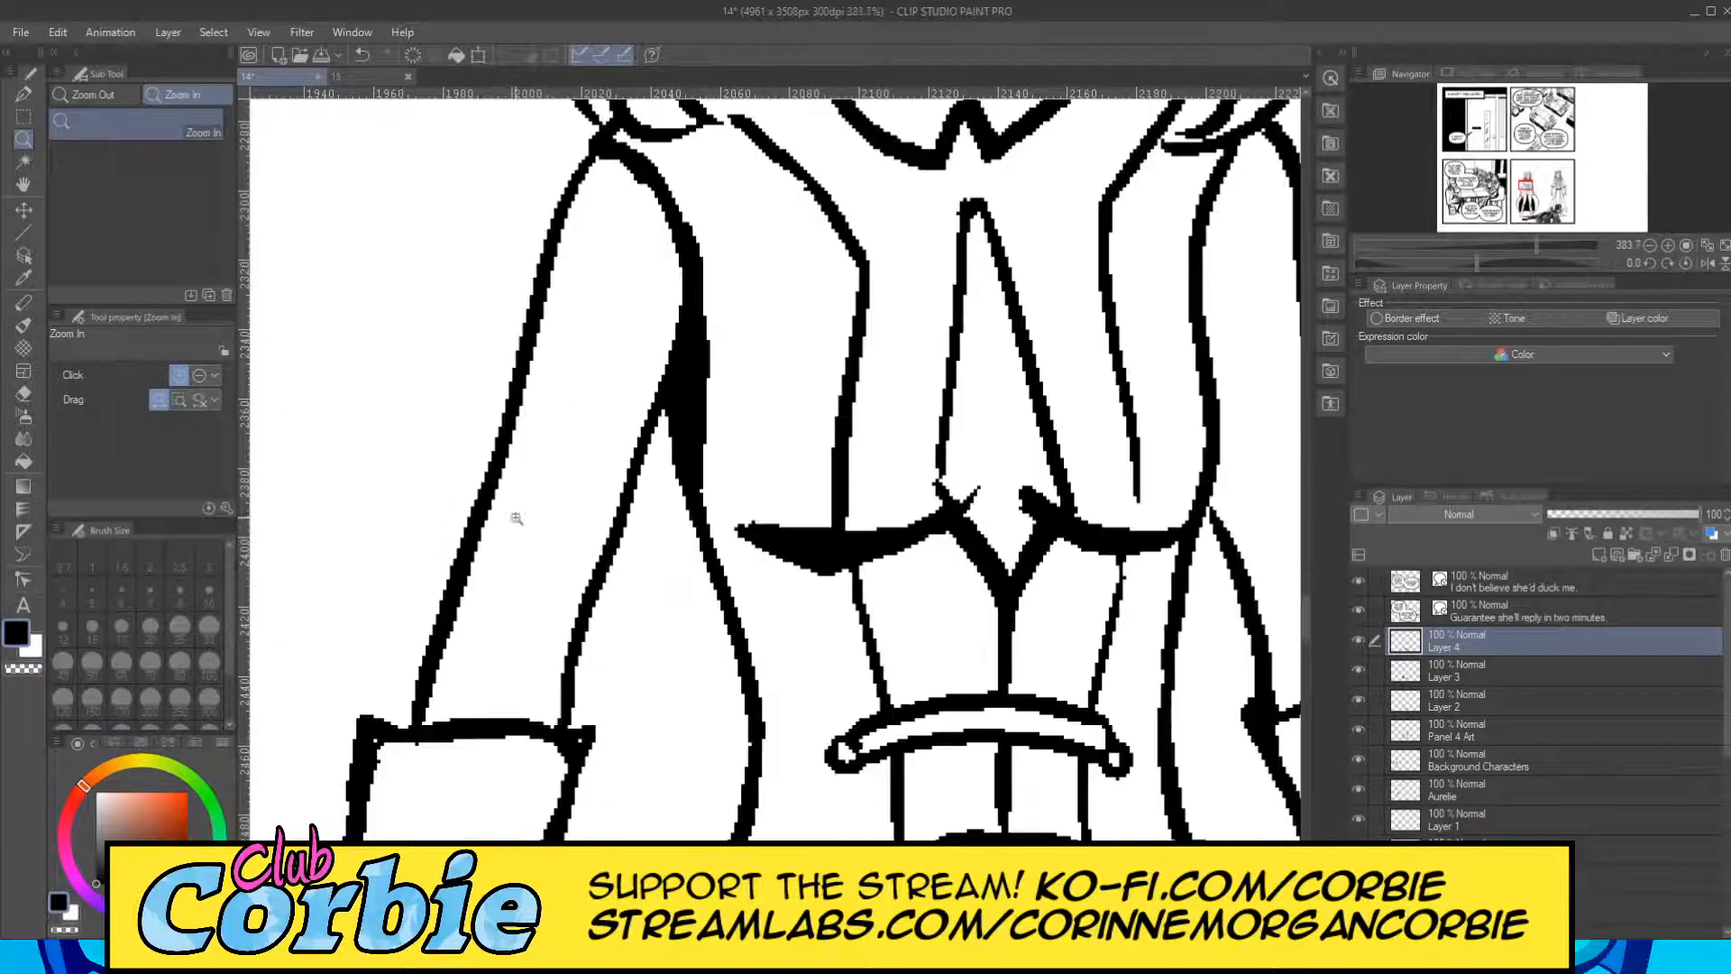
left_click(24, 95)
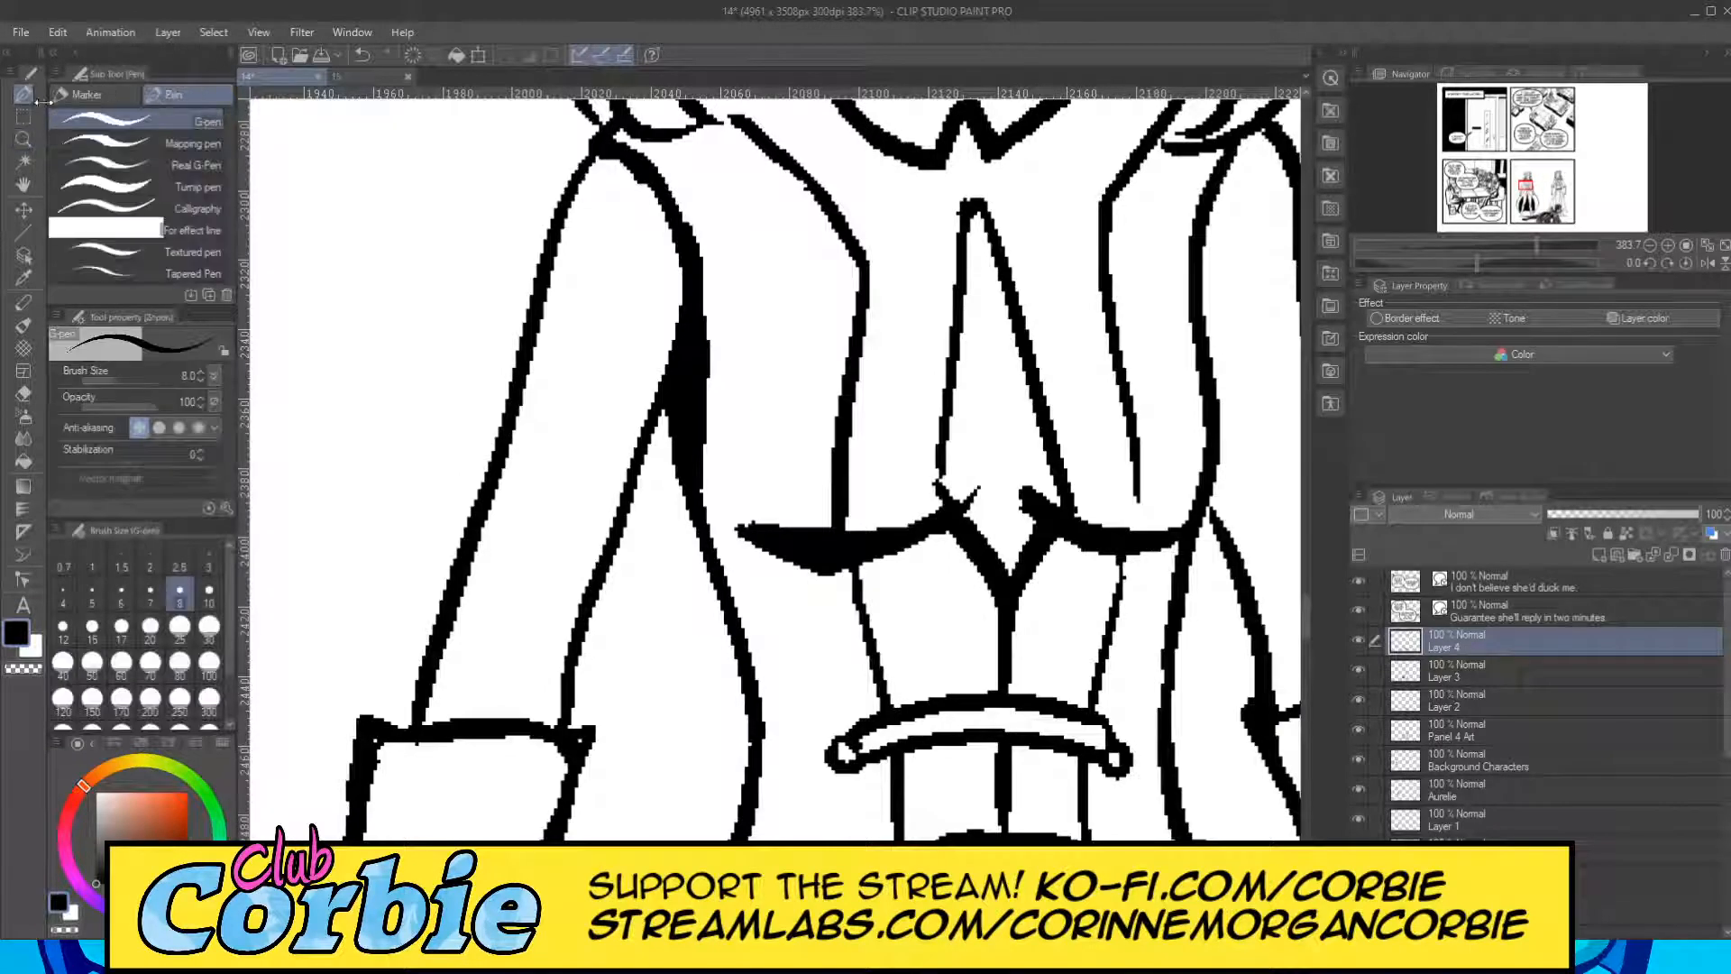
left_click(151, 626)
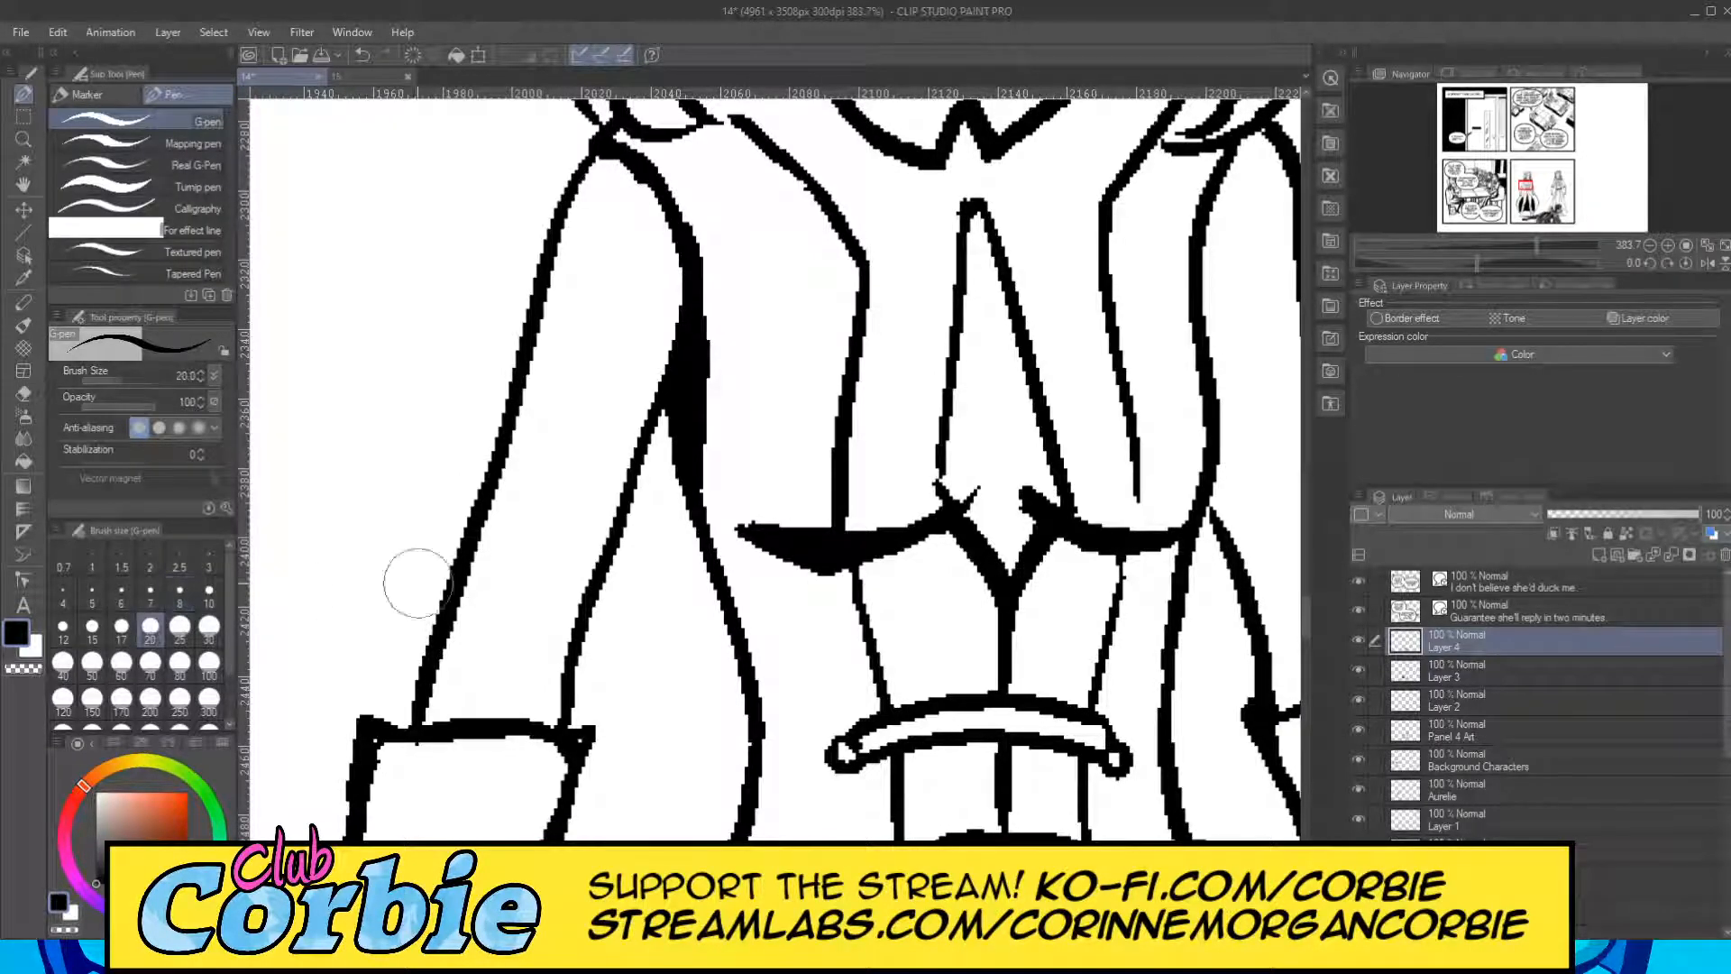
left_click(208, 595)
mouse_move(476, 671)
left_mouse_down()
mouse_move(442, 704)
mouse_move(469, 605)
mouse_move(429, 723)
mouse_move(510, 500)
mouse_move(481, 575)
mouse_move(584, 192)
mouse_move(626, 140)
left_mouse_up()
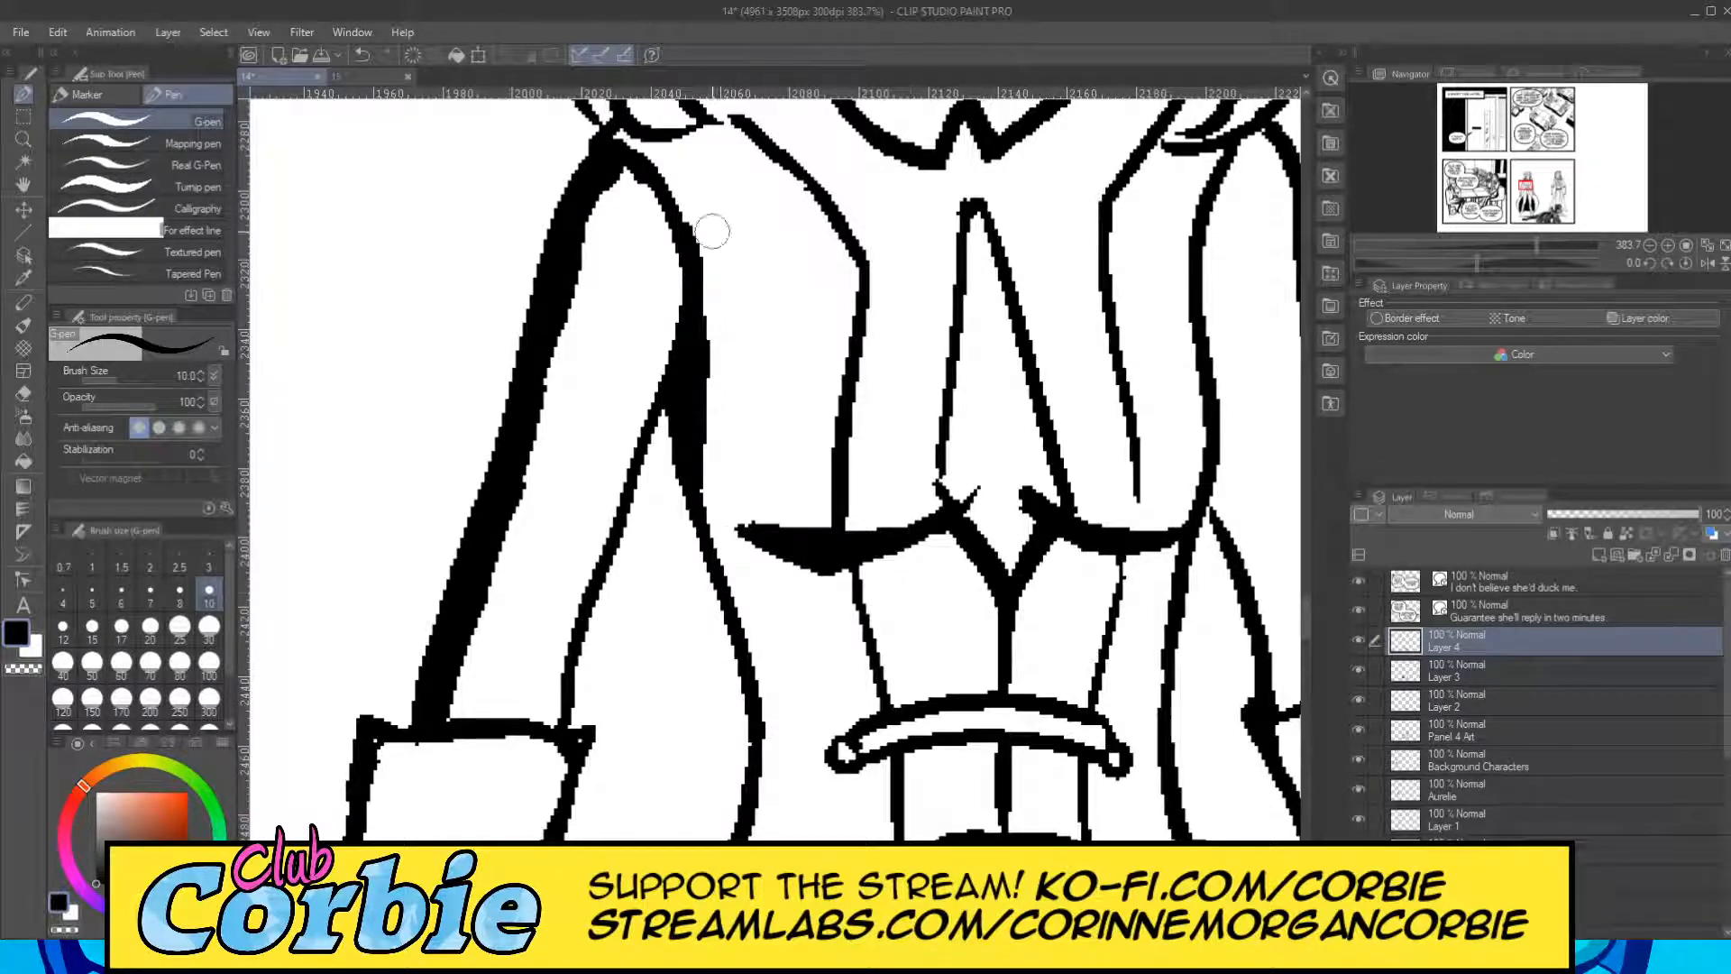
mouse_move(611, 141)
left_mouse_down()
mouse_move(649, 149)
mouse_move(692, 219)
mouse_move(668, 147)
mouse_move(702, 263)
mouse_move(699, 491)
mouse_move(700, 350)
mouse_move(756, 813)
mouse_move(712, 276)
mouse_move(678, 134)
left_mouse_up()
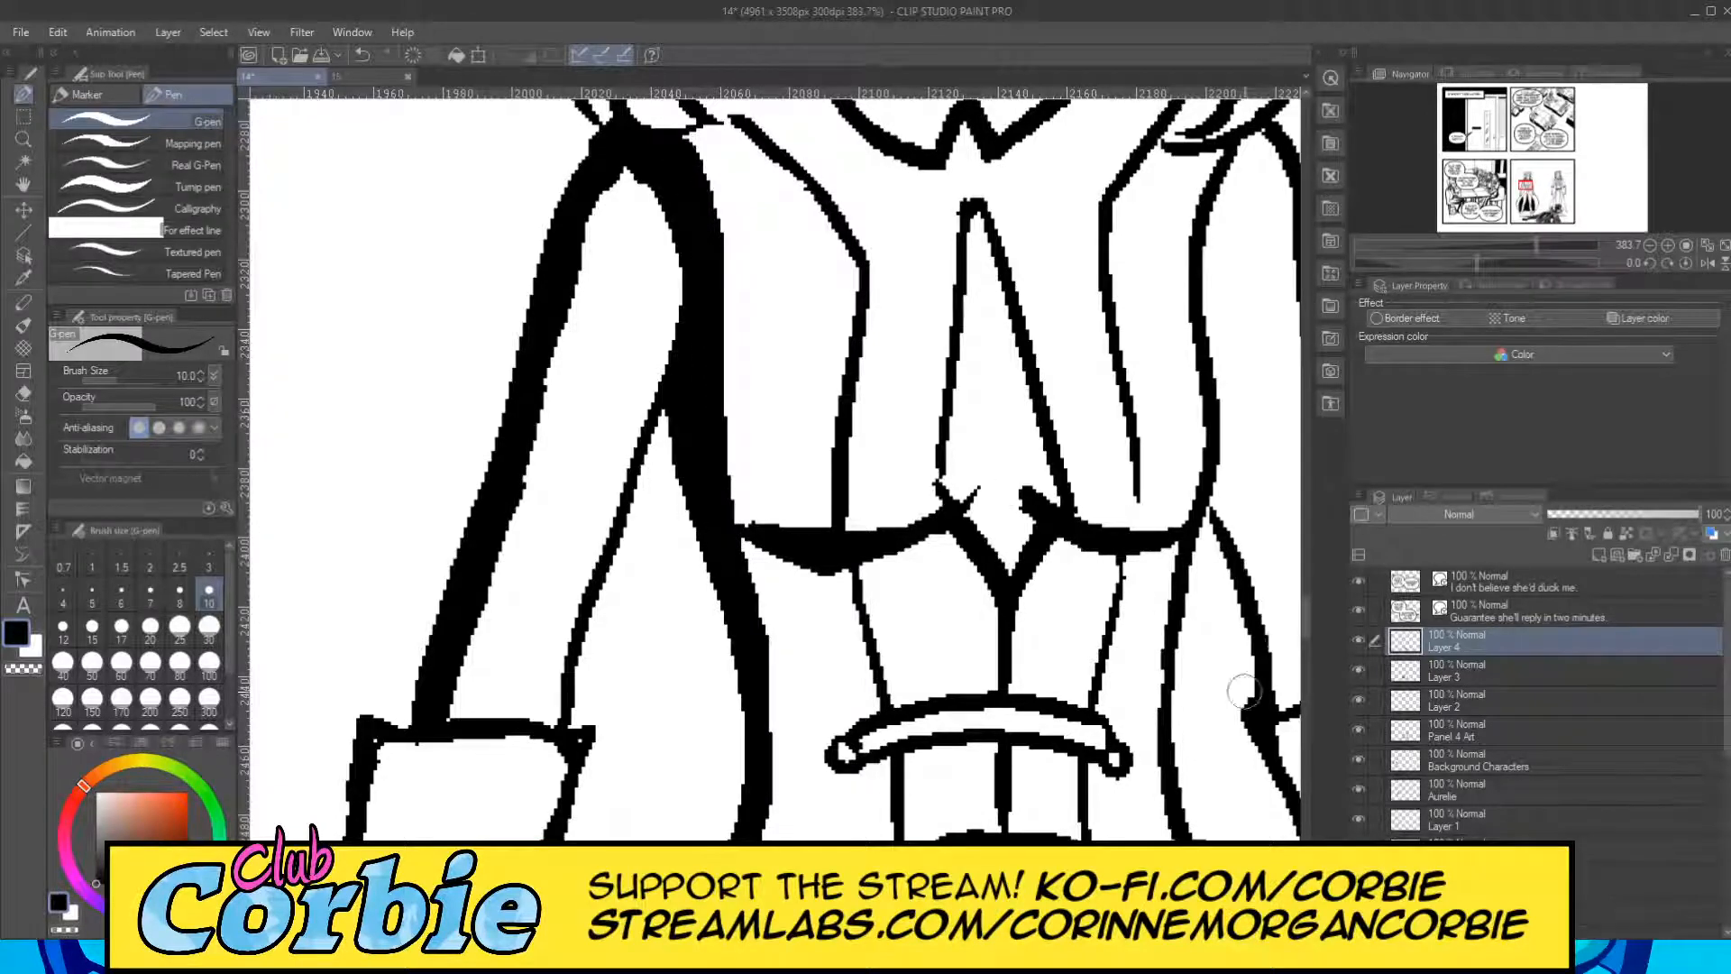
Fill a black shadow band down the outer edge of the left standing figure's gauntlet and along the back of the hand.
scroll(801, 507, "down", 8)
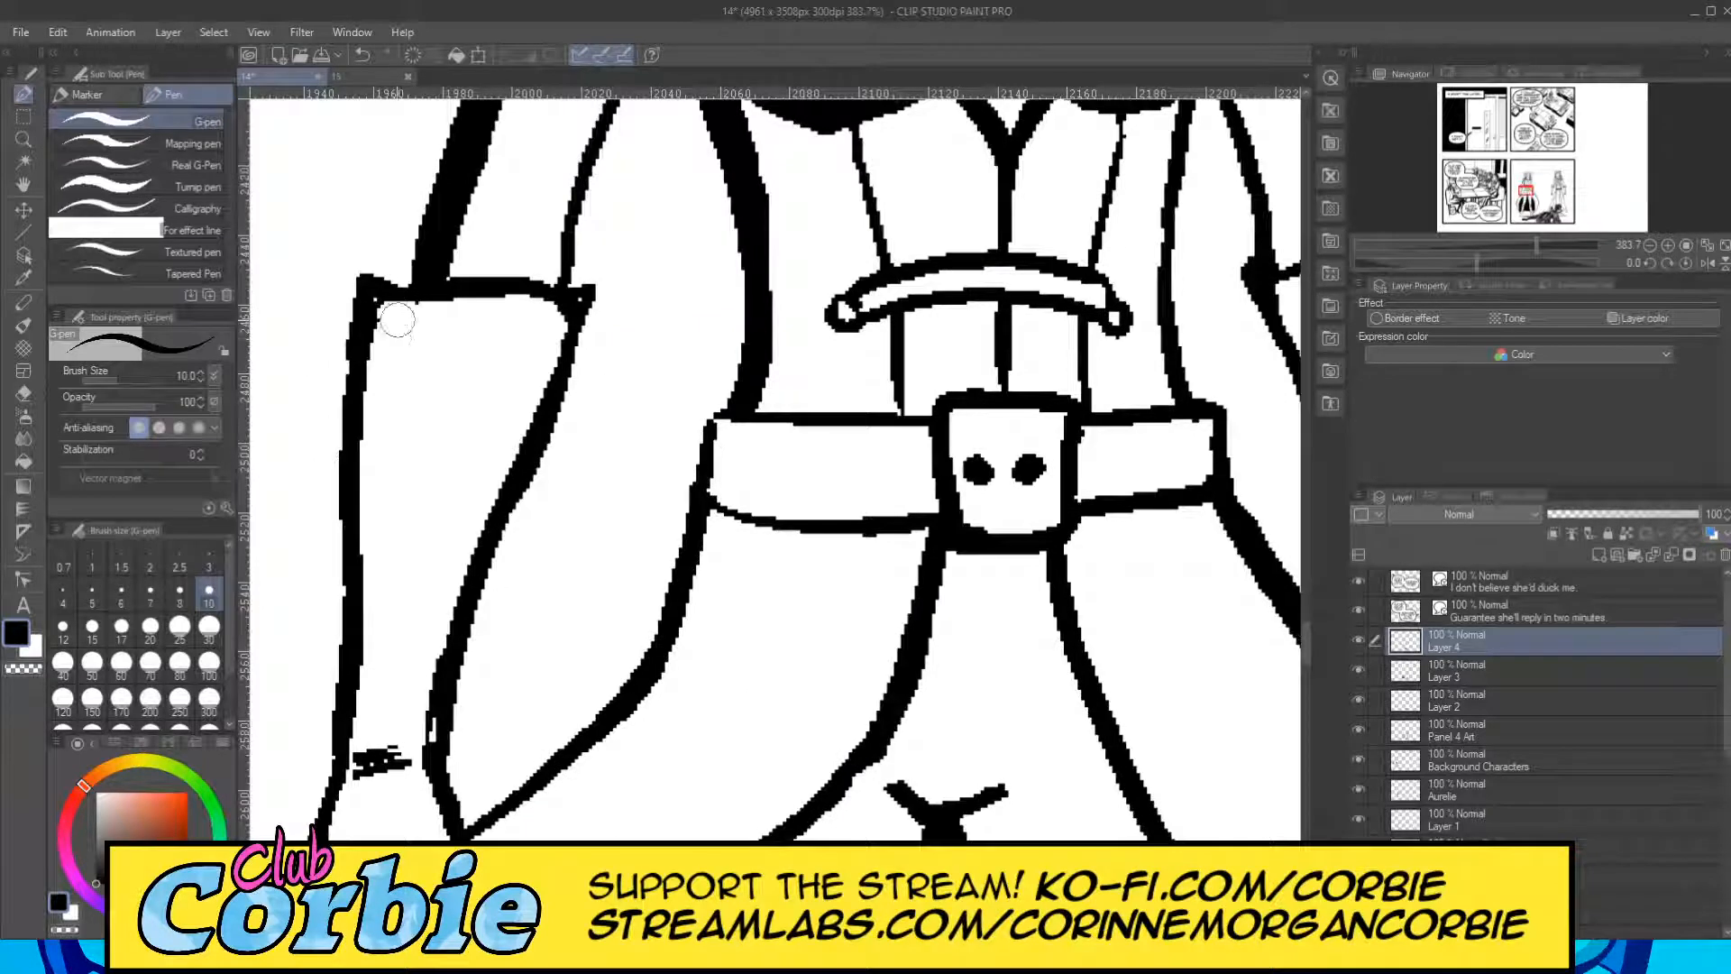
mouse_move(379, 285)
left_mouse_down()
mouse_move(424, 272)
mouse_move(402, 300)
mouse_move(341, 760)
left_mouse_up()
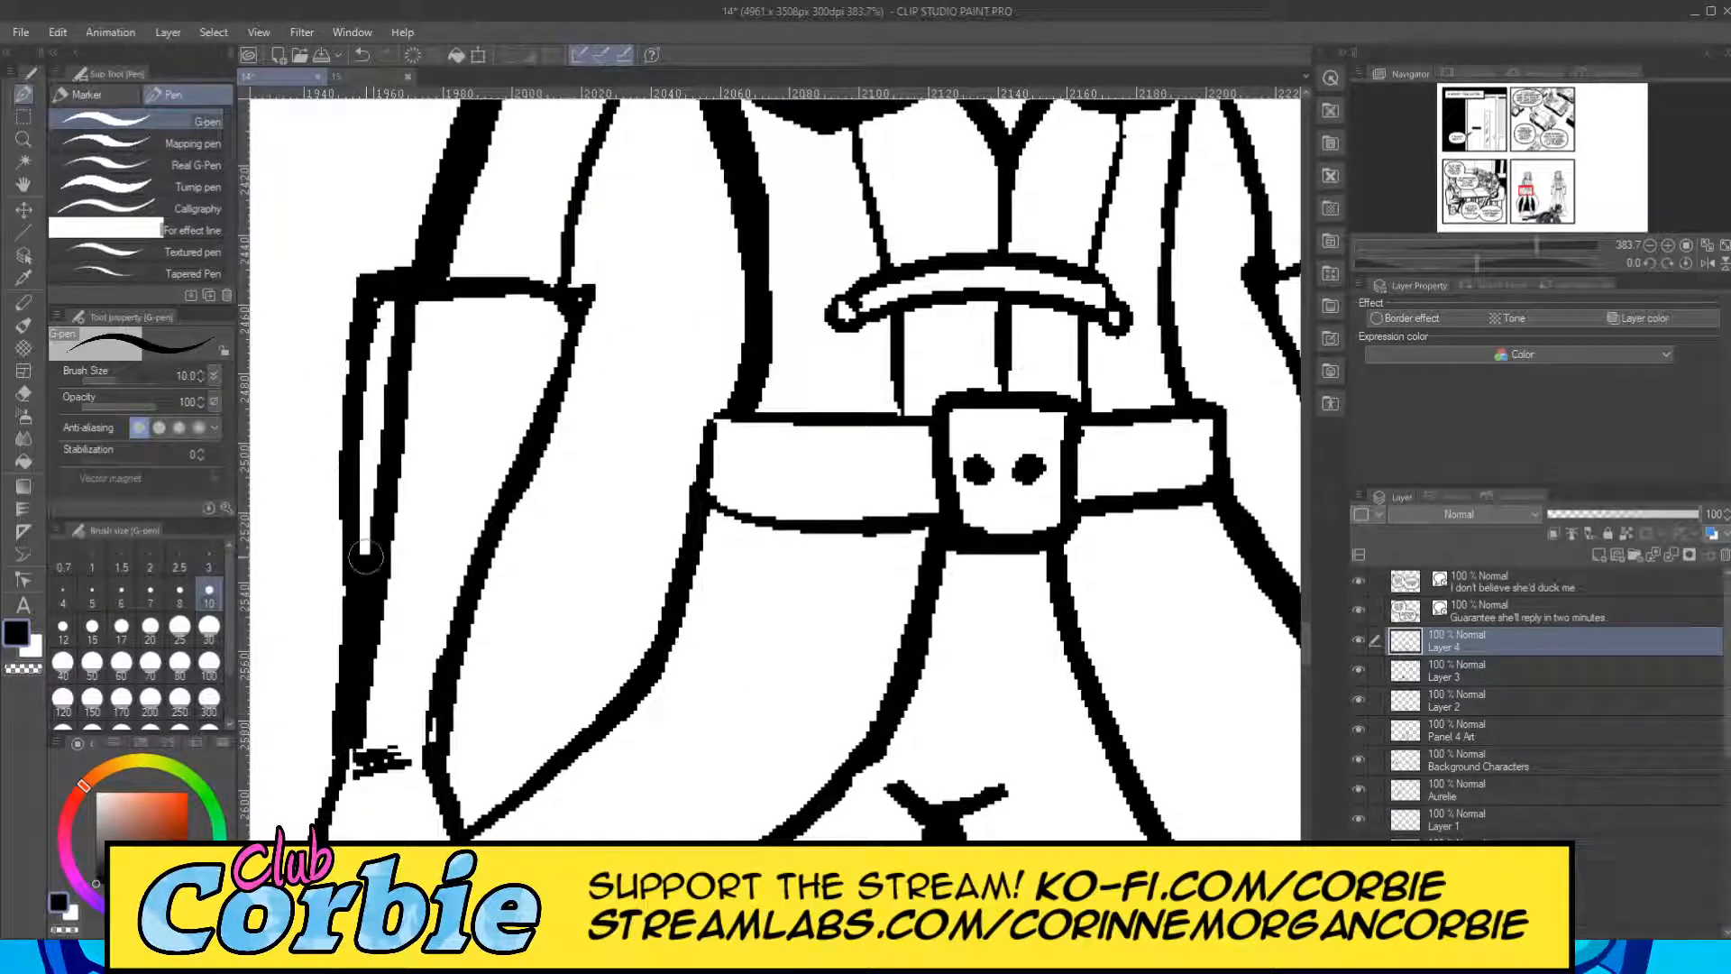
left_click_drag(365, 557, 389, 305)
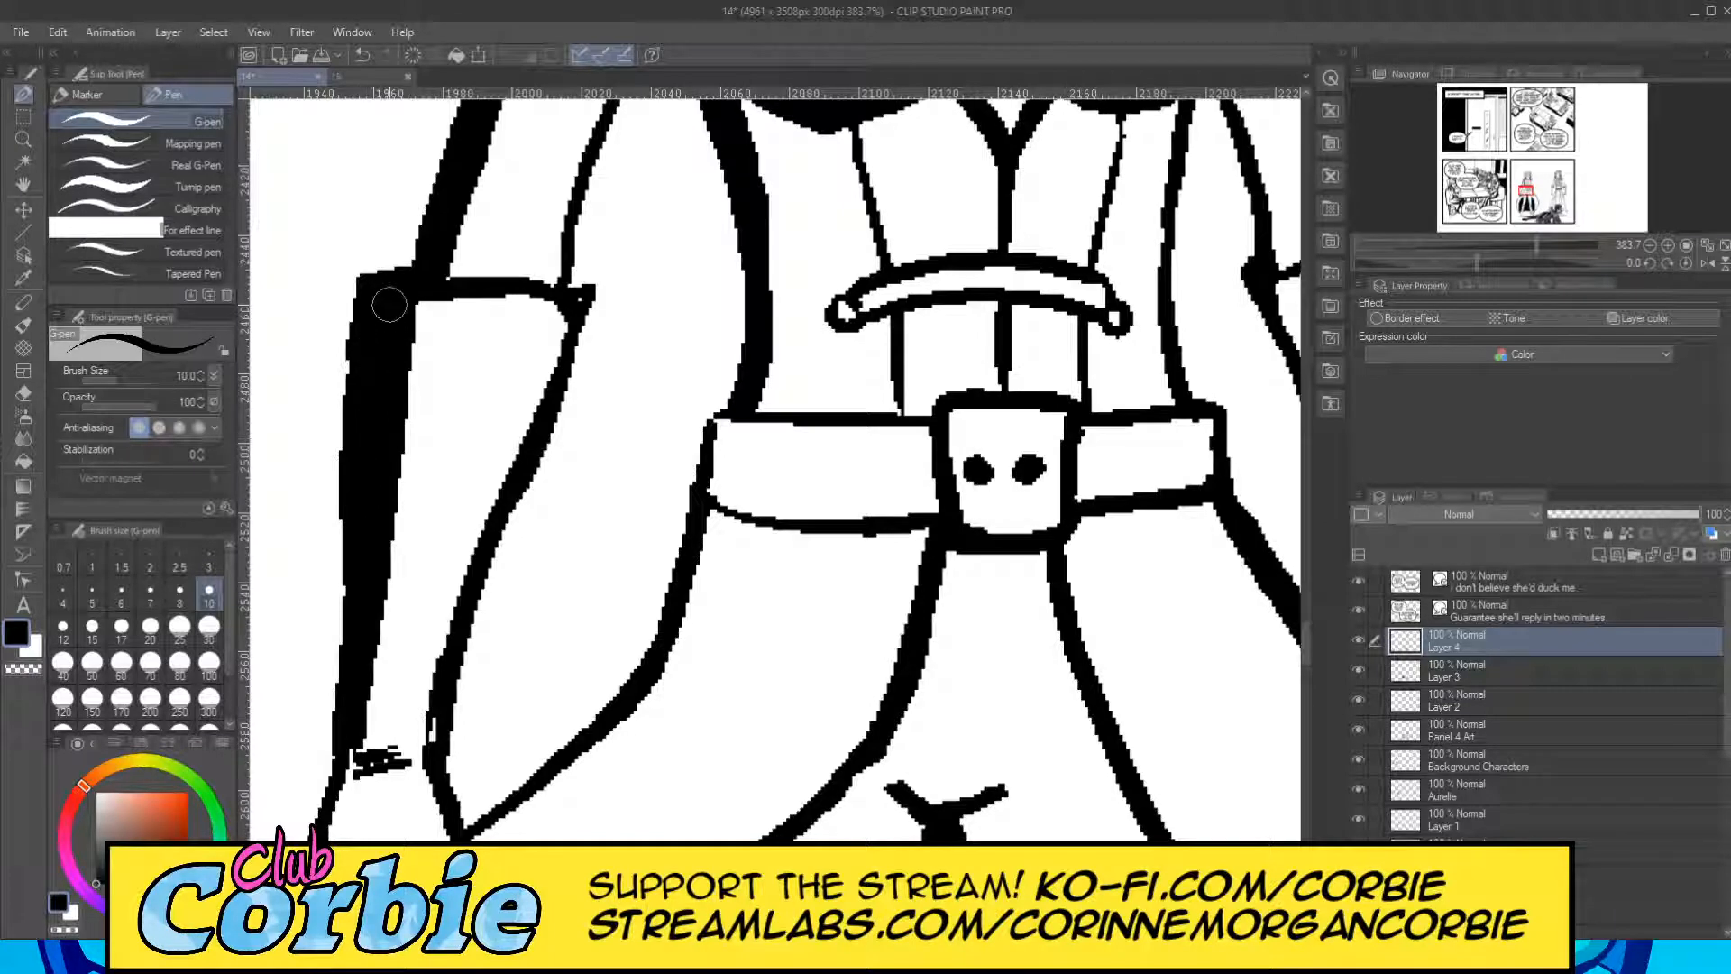
left_click_drag(1307, 646, 1308, 659)
mouse_move(408, 741)
left_mouse_down()
mouse_move(353, 627)
mouse_move(365, 696)
mouse_move(342, 588)
mouse_move(363, 494)
mouse_move(340, 537)
mouse_move(349, 468)
mouse_move(312, 597)
mouse_move(331, 555)
mouse_move(336, 651)
left_mouse_up()
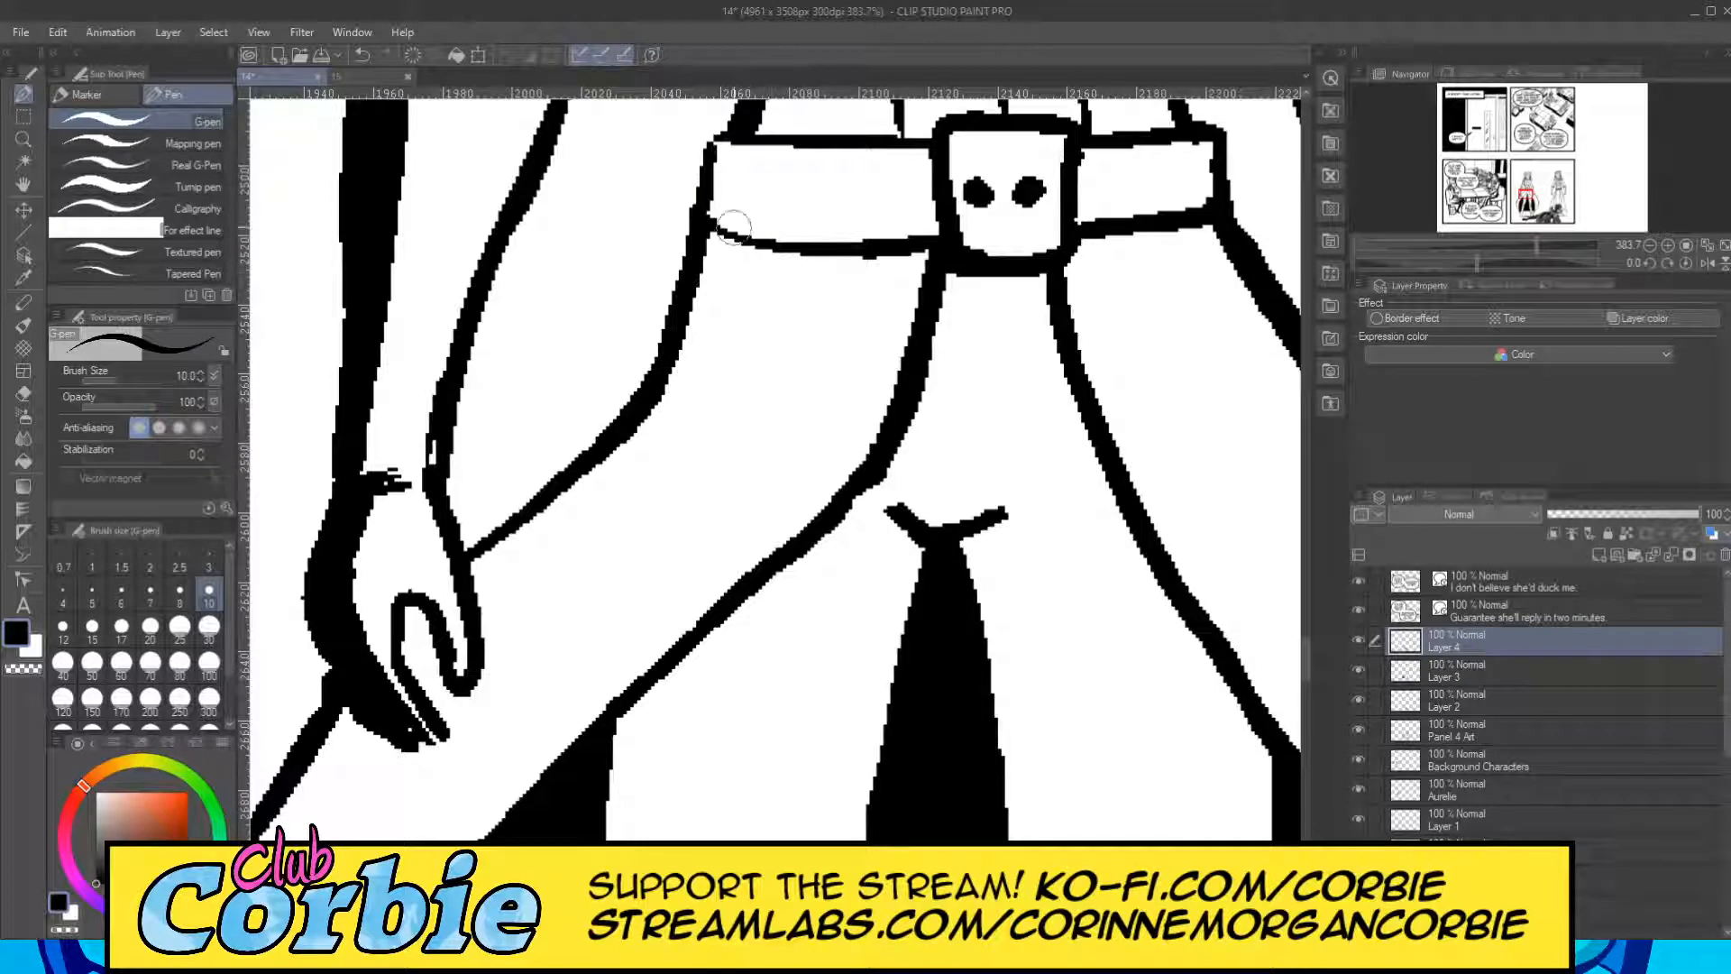
Fill the left end of the same figure's belt black and thicken the left edge of the belt buckle.
mouse_move(744, 241)
left_mouse_down()
mouse_move(741, 180)
mouse_move(714, 144)
mouse_move(729, 221)
left_mouse_up()
mouse_move(970, 261)
left_mouse_down()
mouse_move(958, 135)
mouse_move(972, 126)
left_mouse_up()
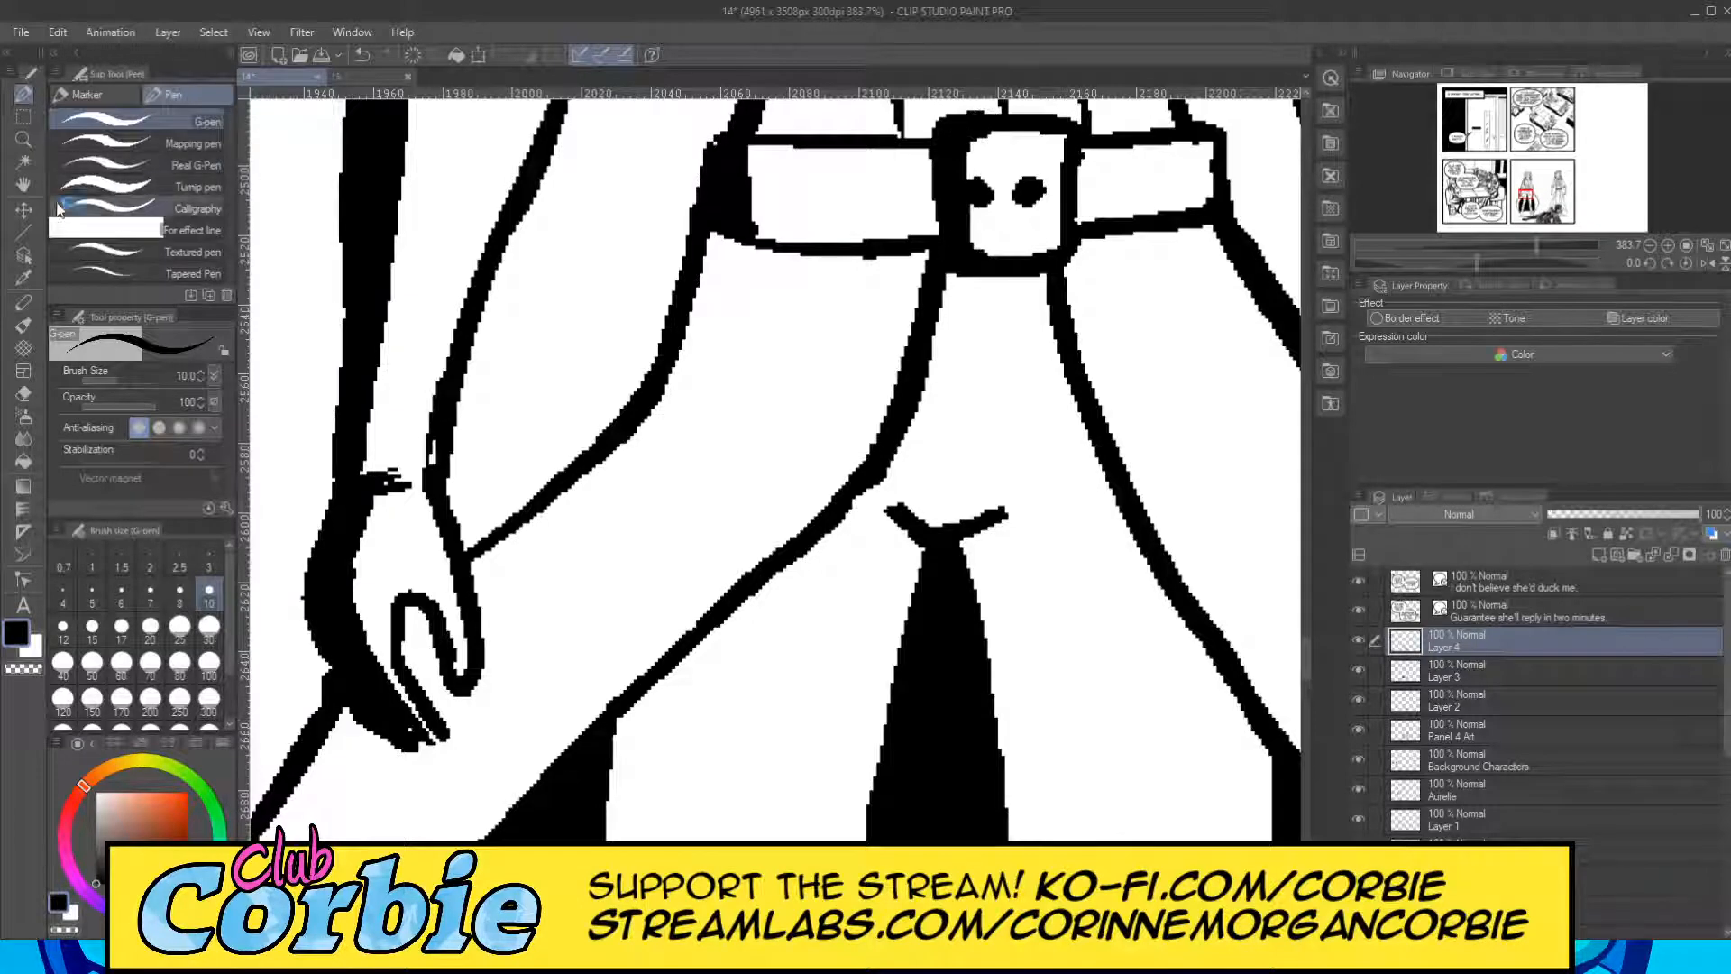
left_click(24, 139)
left_click_drag(568, 437, 361, 455)
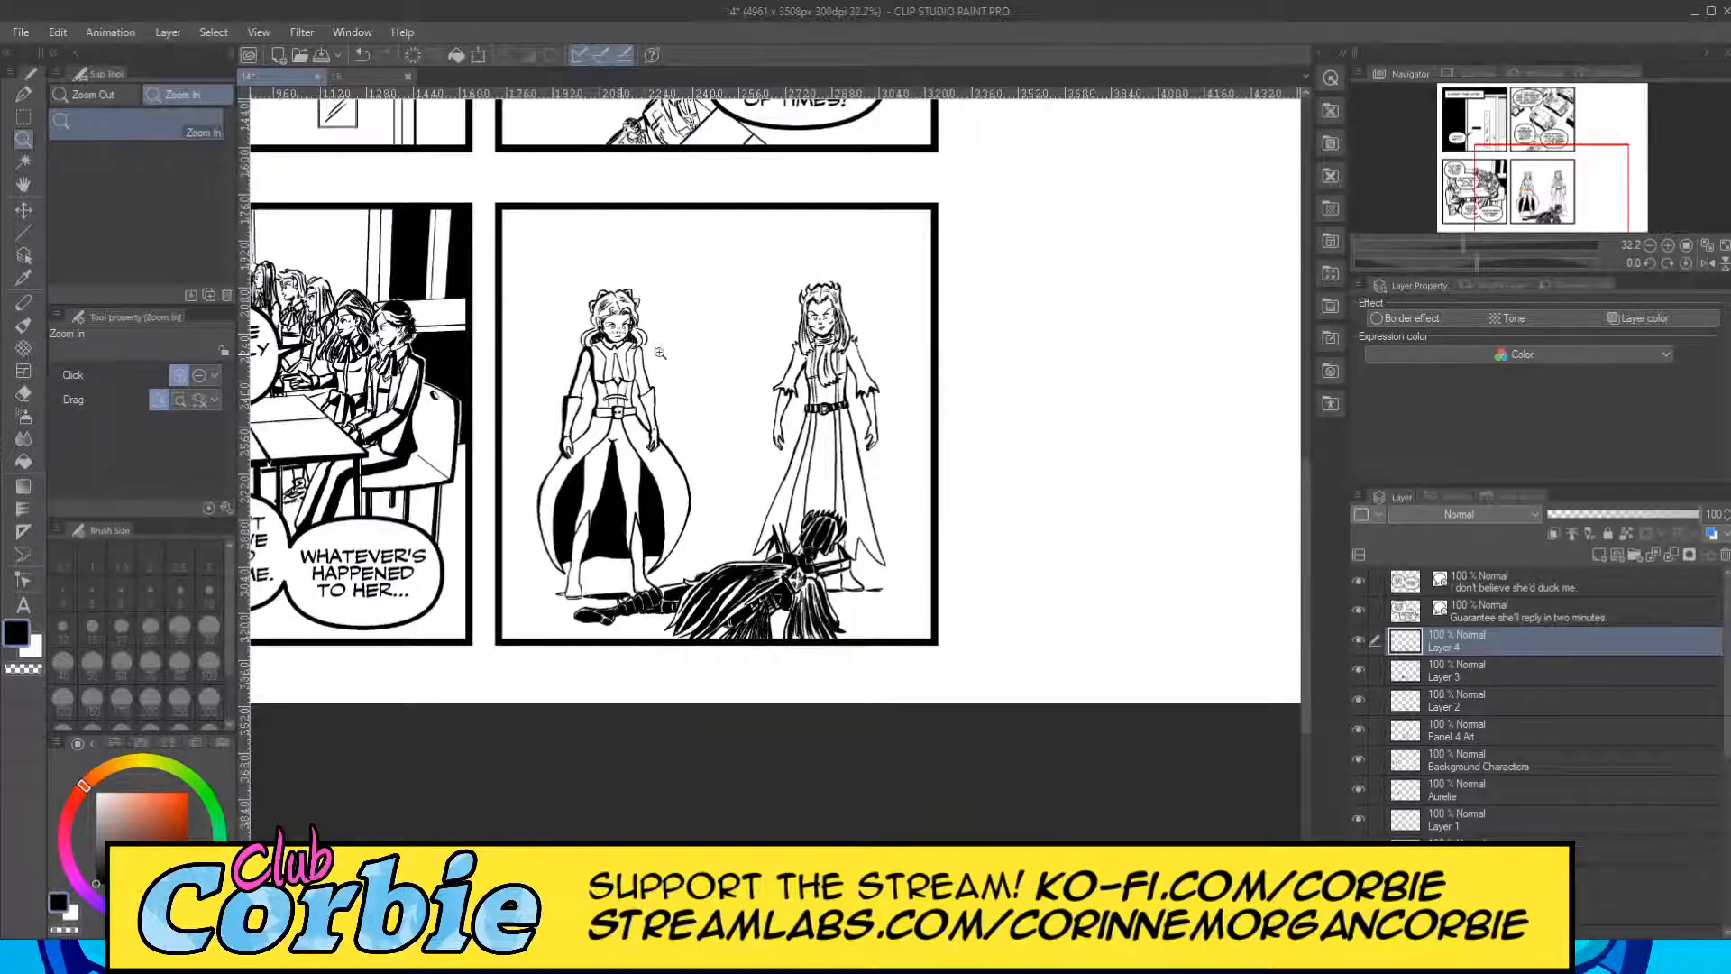
left_click(660, 354)
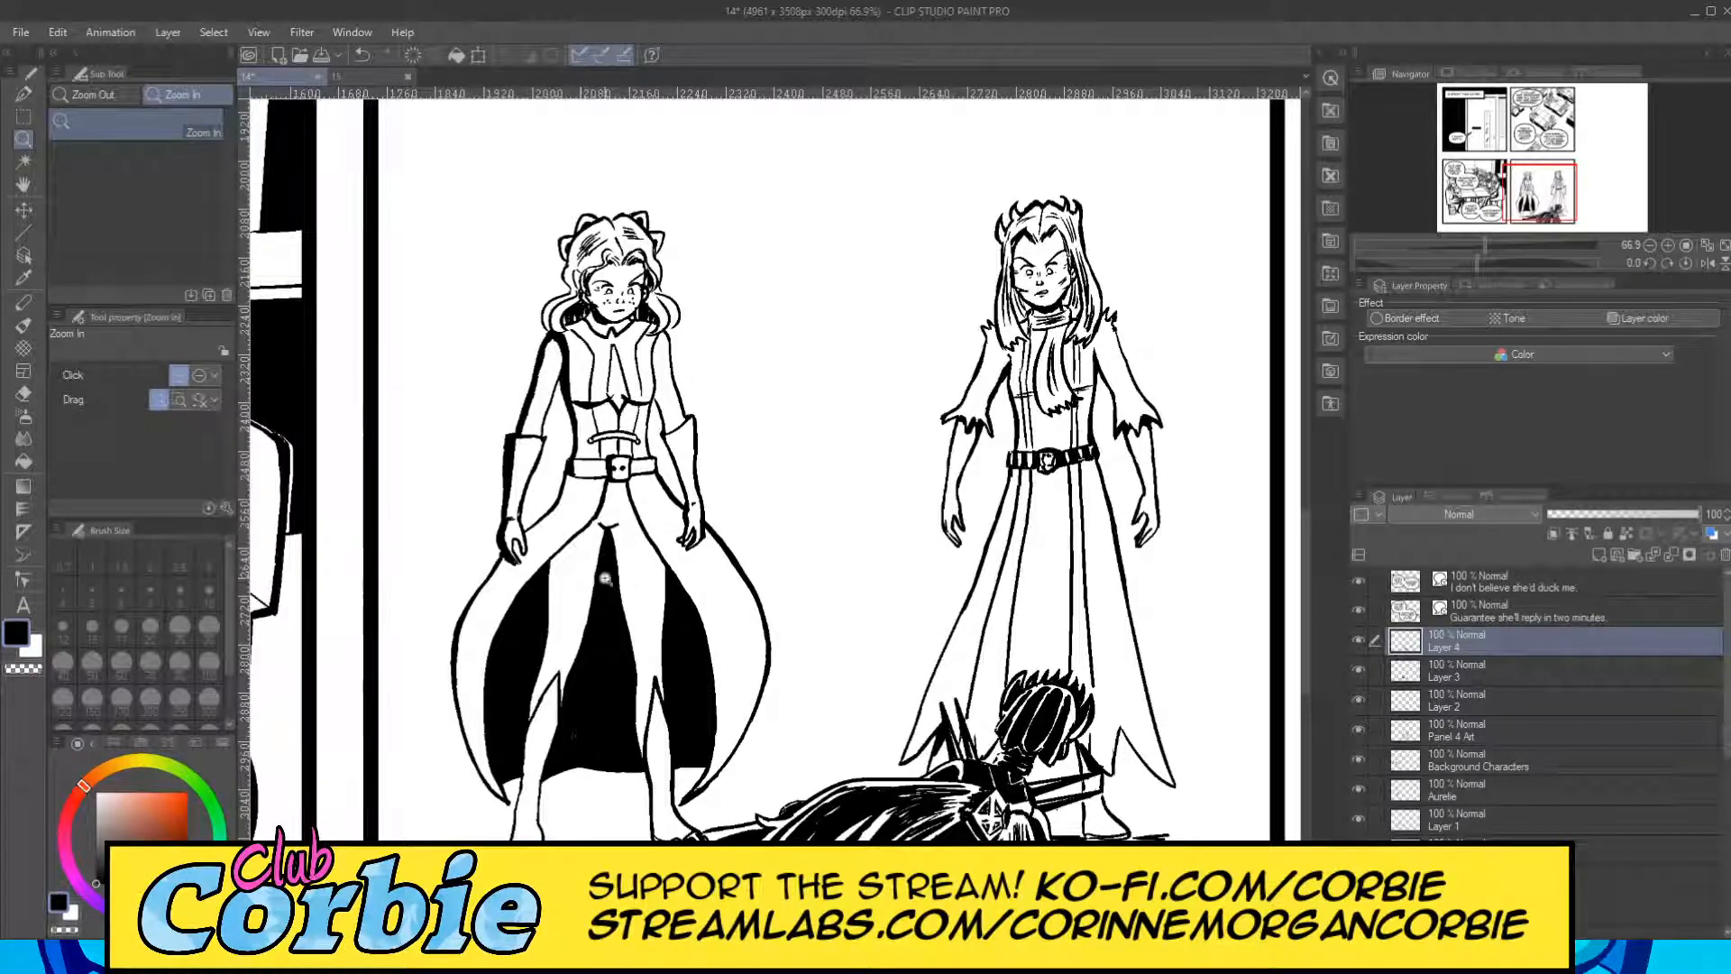
left_click(606, 522)
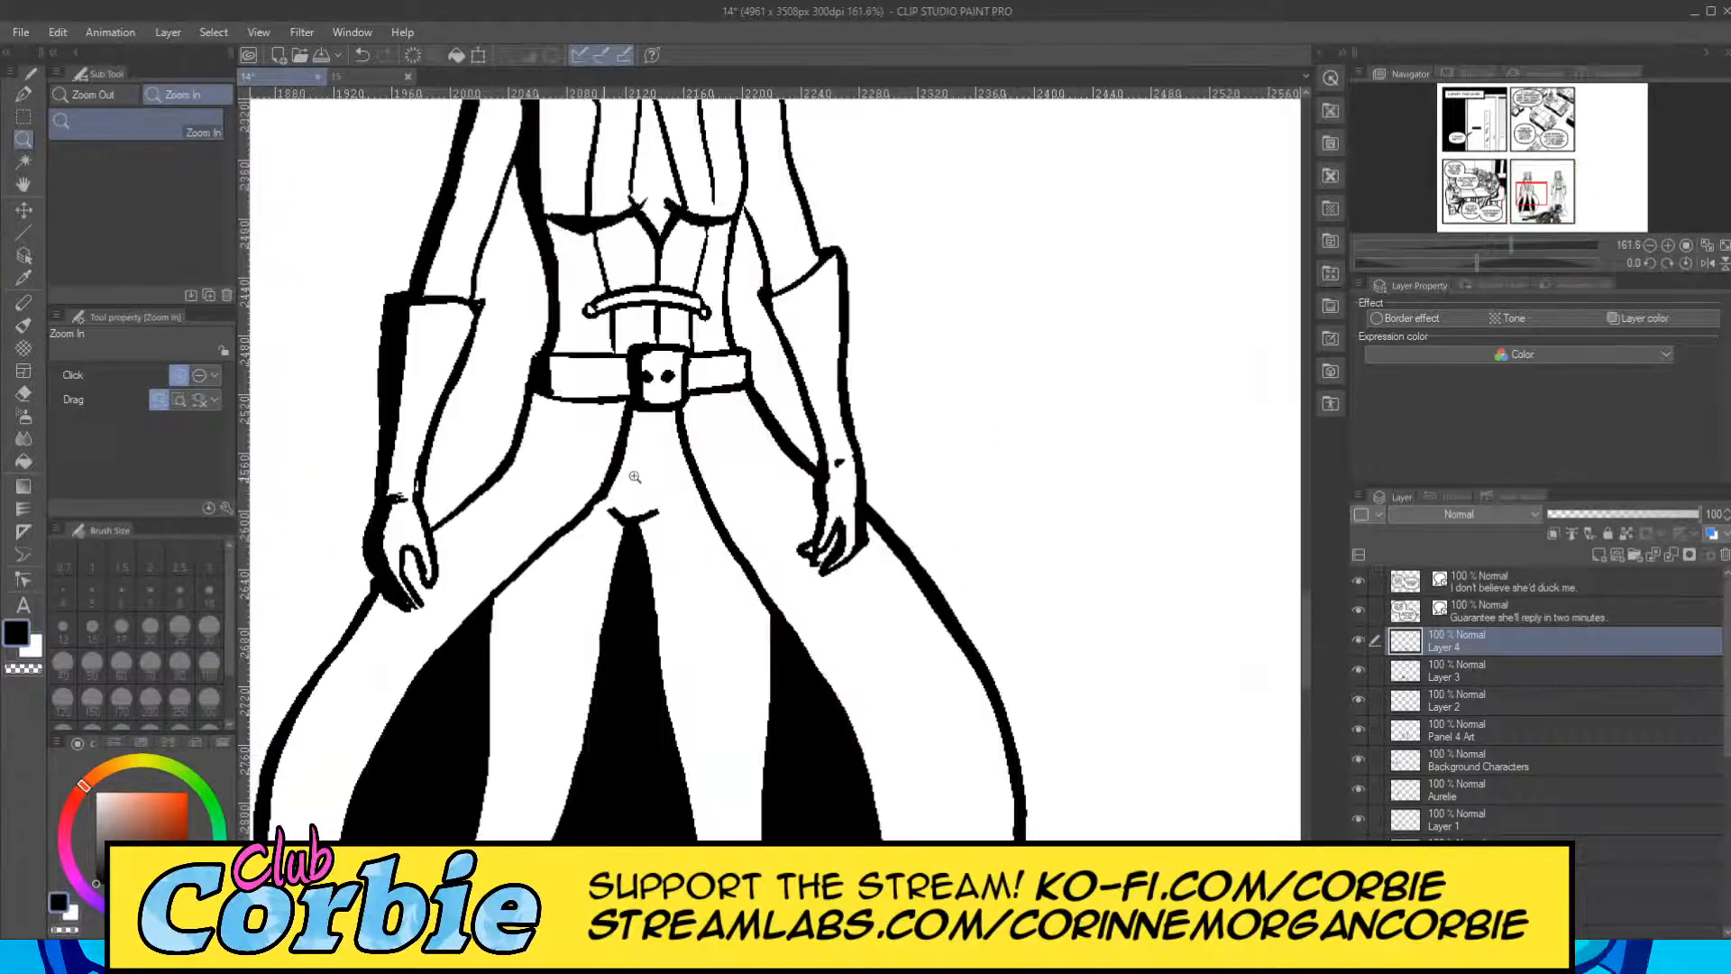
left_click(635, 476)
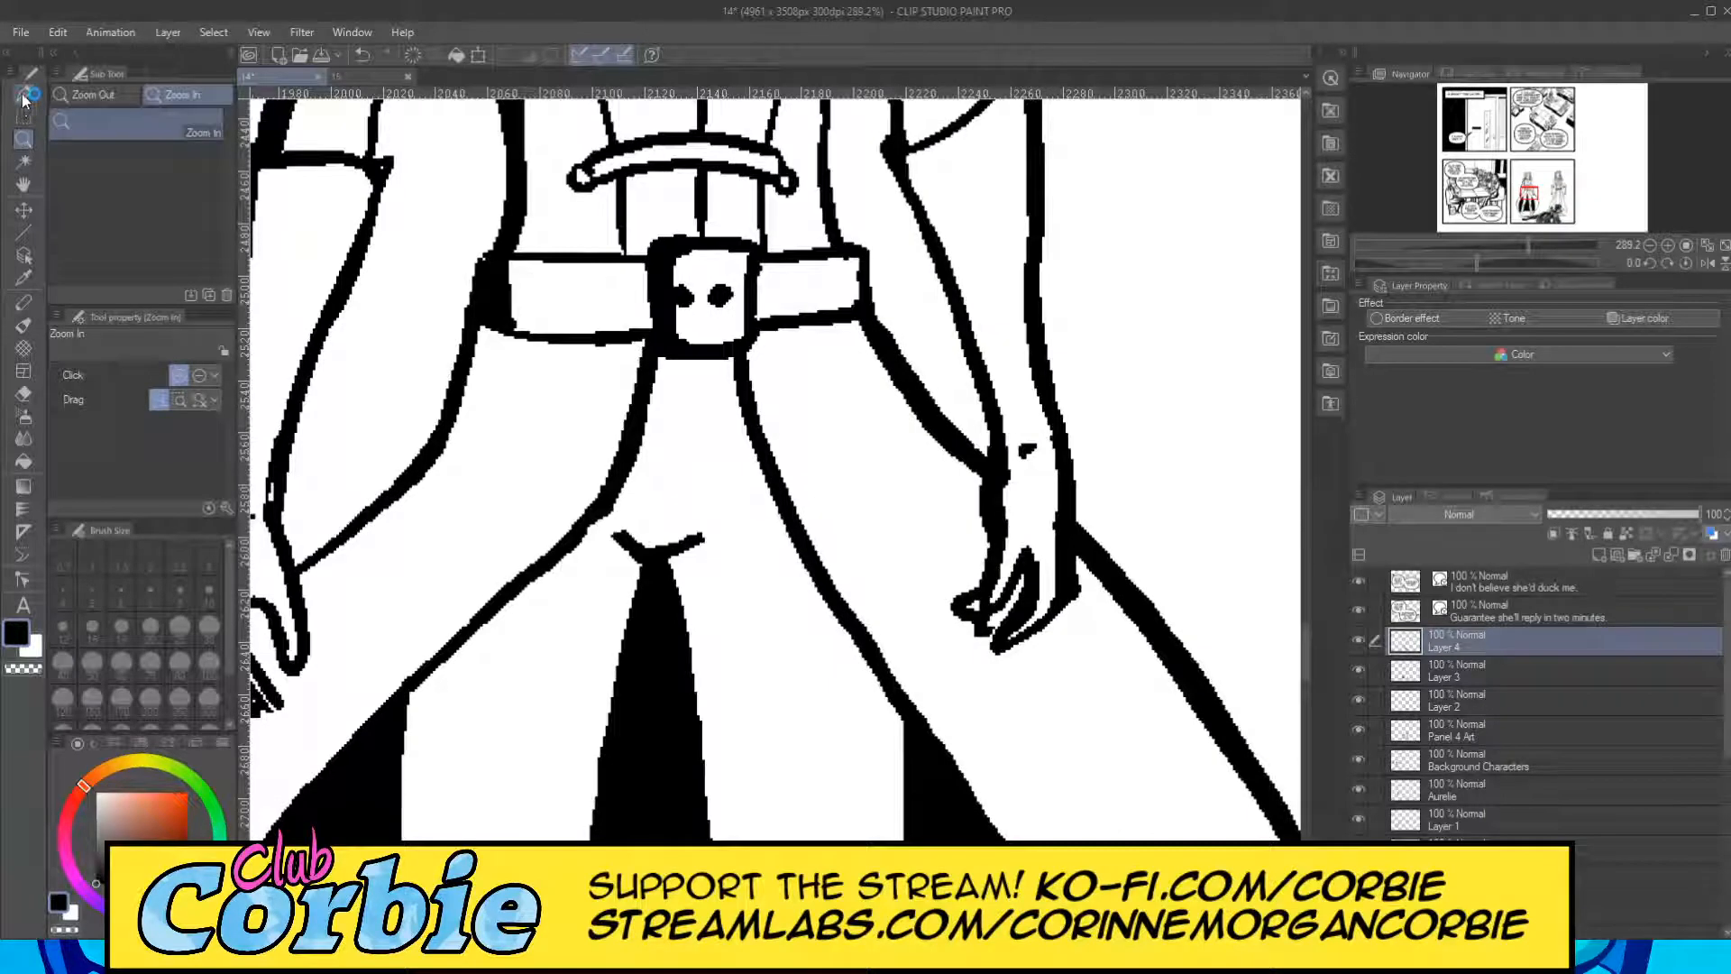
left_click(25, 95)
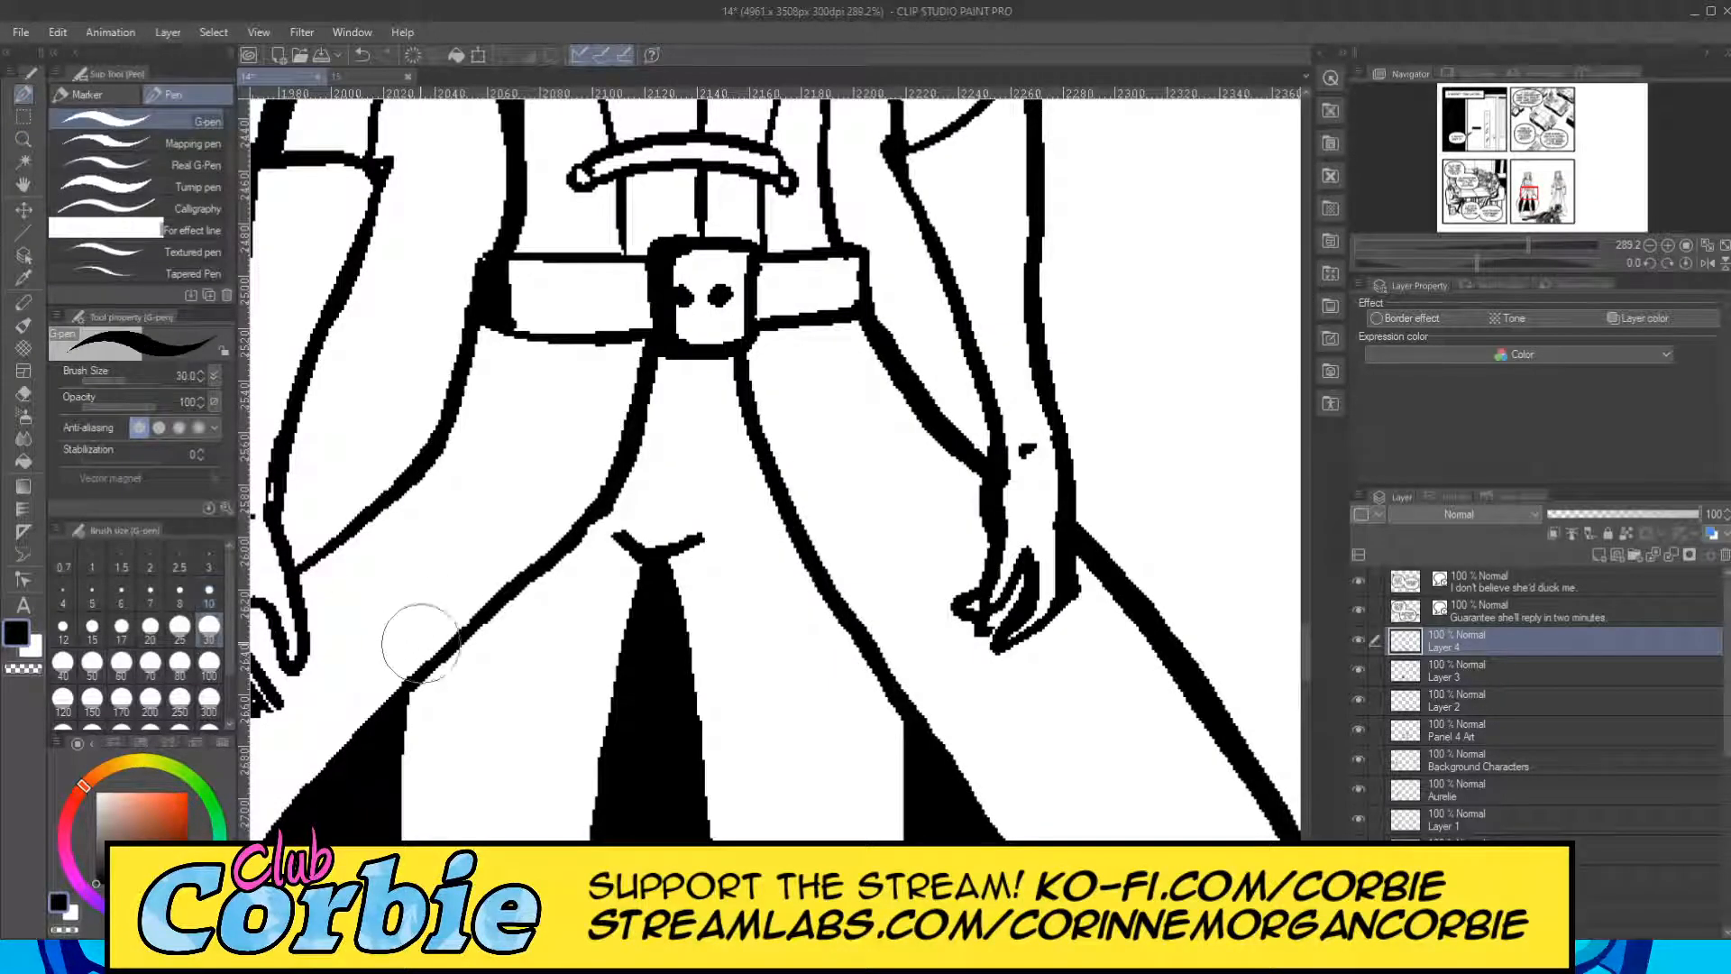
left_click(150, 626)
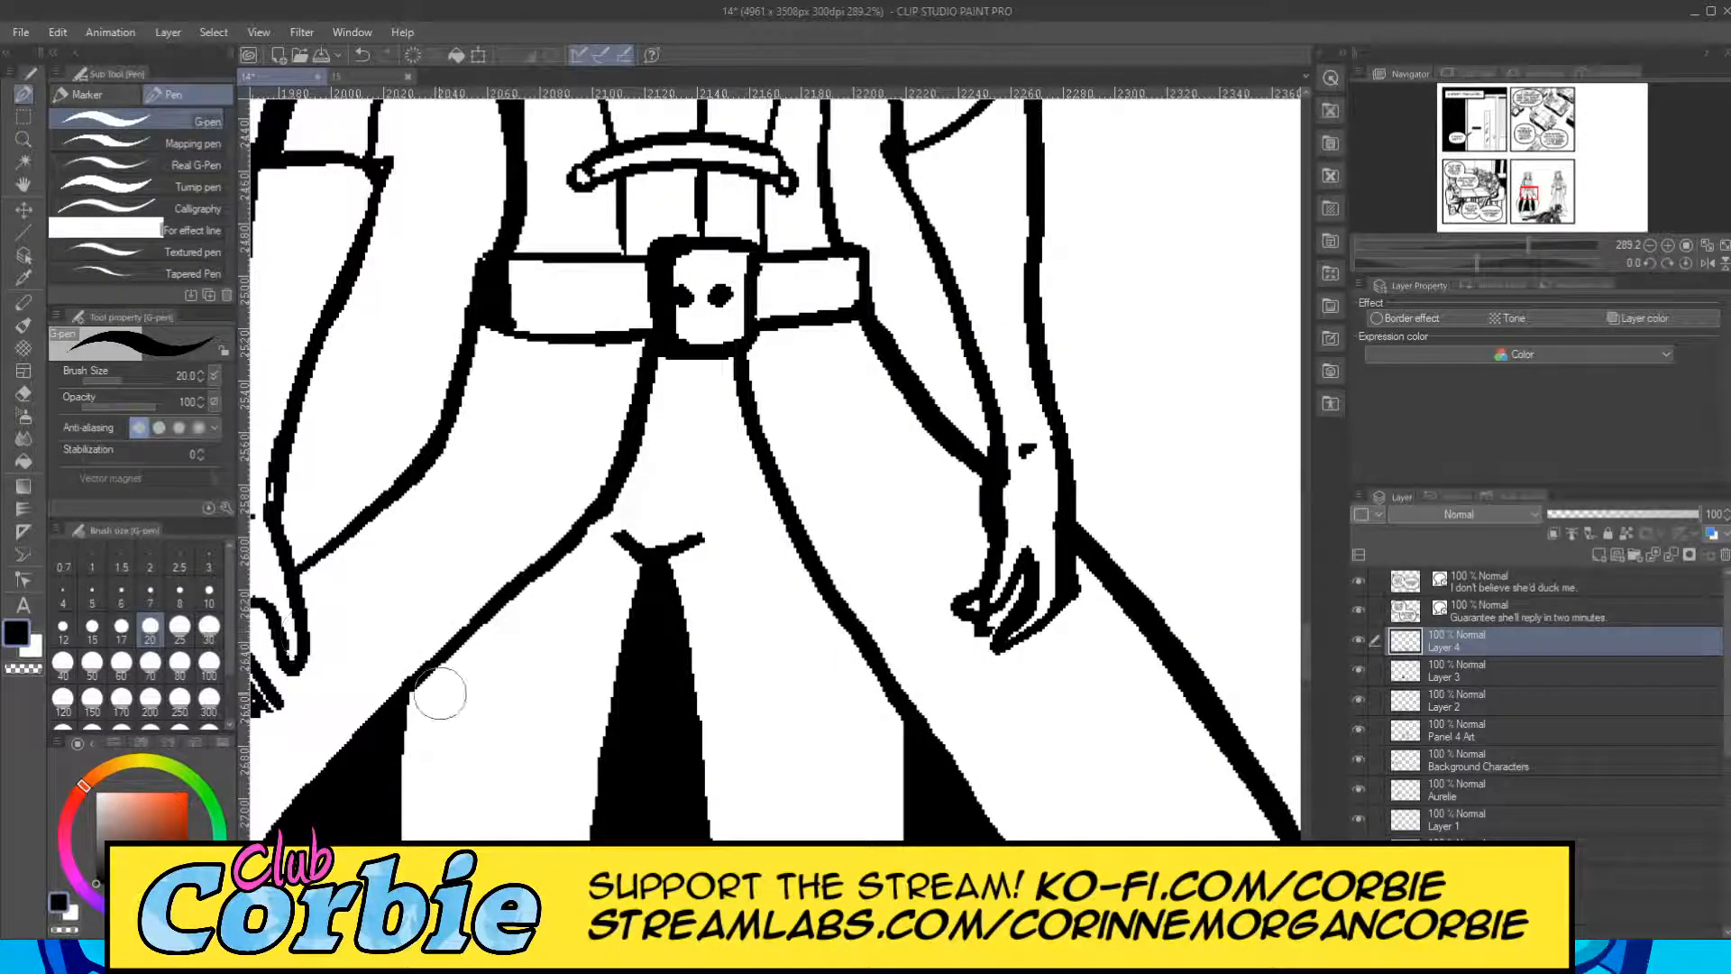
mouse_move(440, 694)
left_mouse_down()
mouse_move(455, 645)
mouse_move(599, 527)
mouse_move(431, 657)
left_mouse_up()
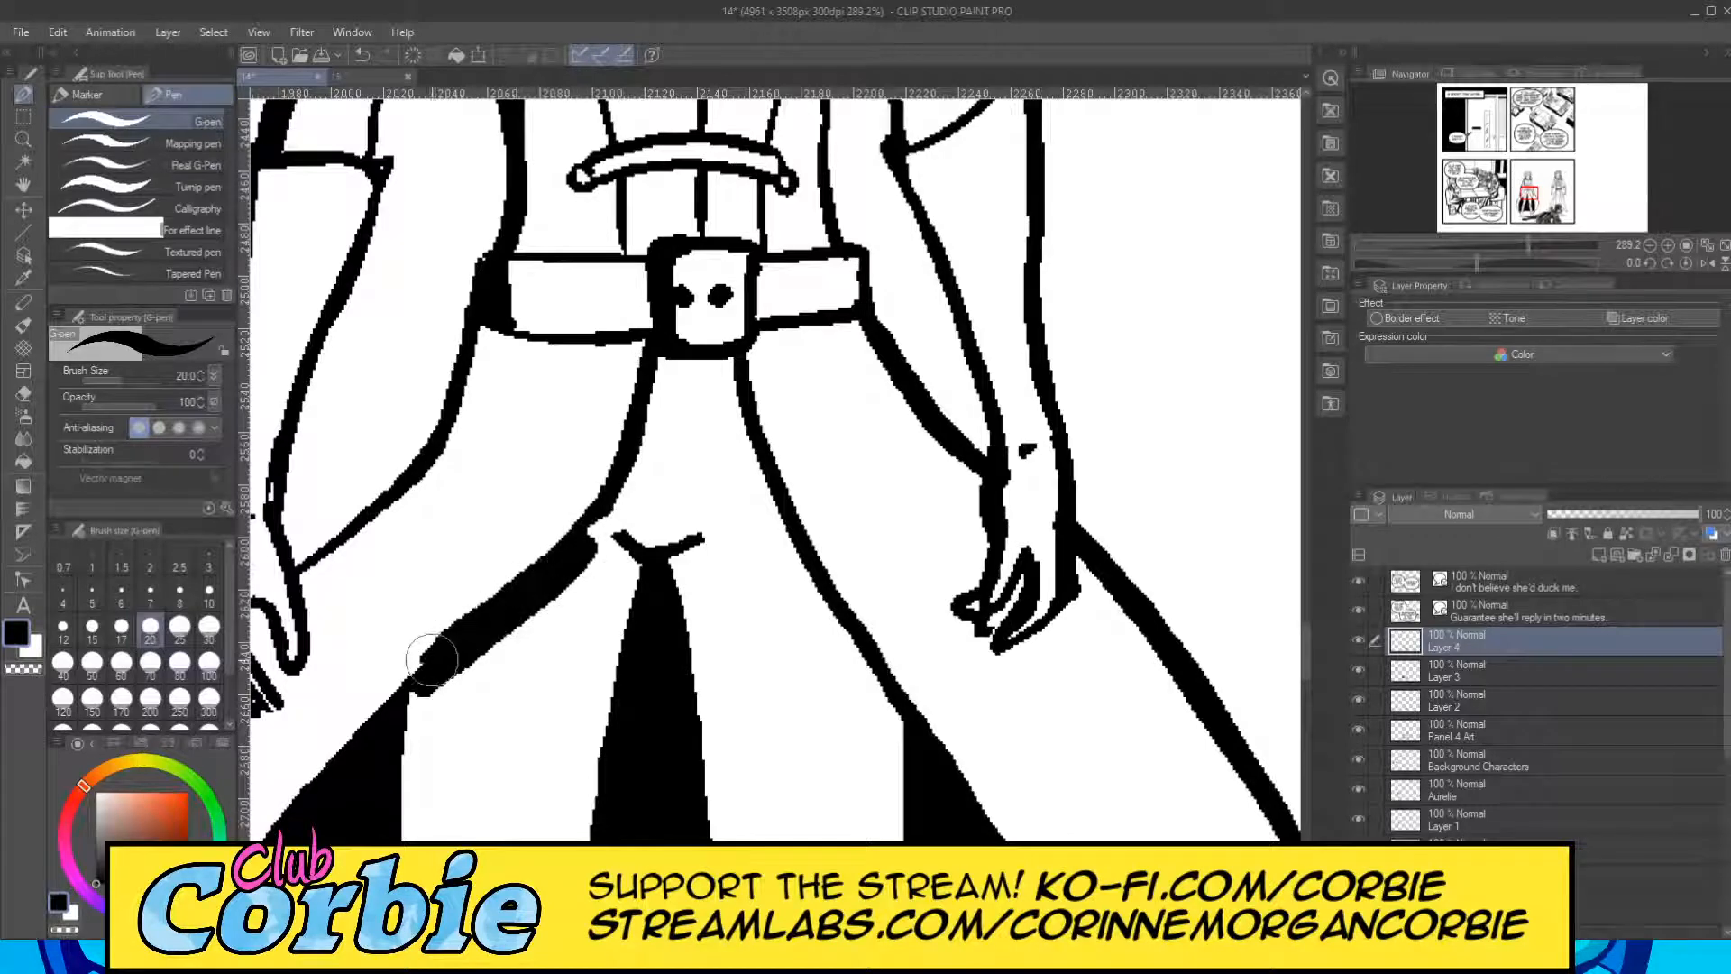
key("ctrl+z")
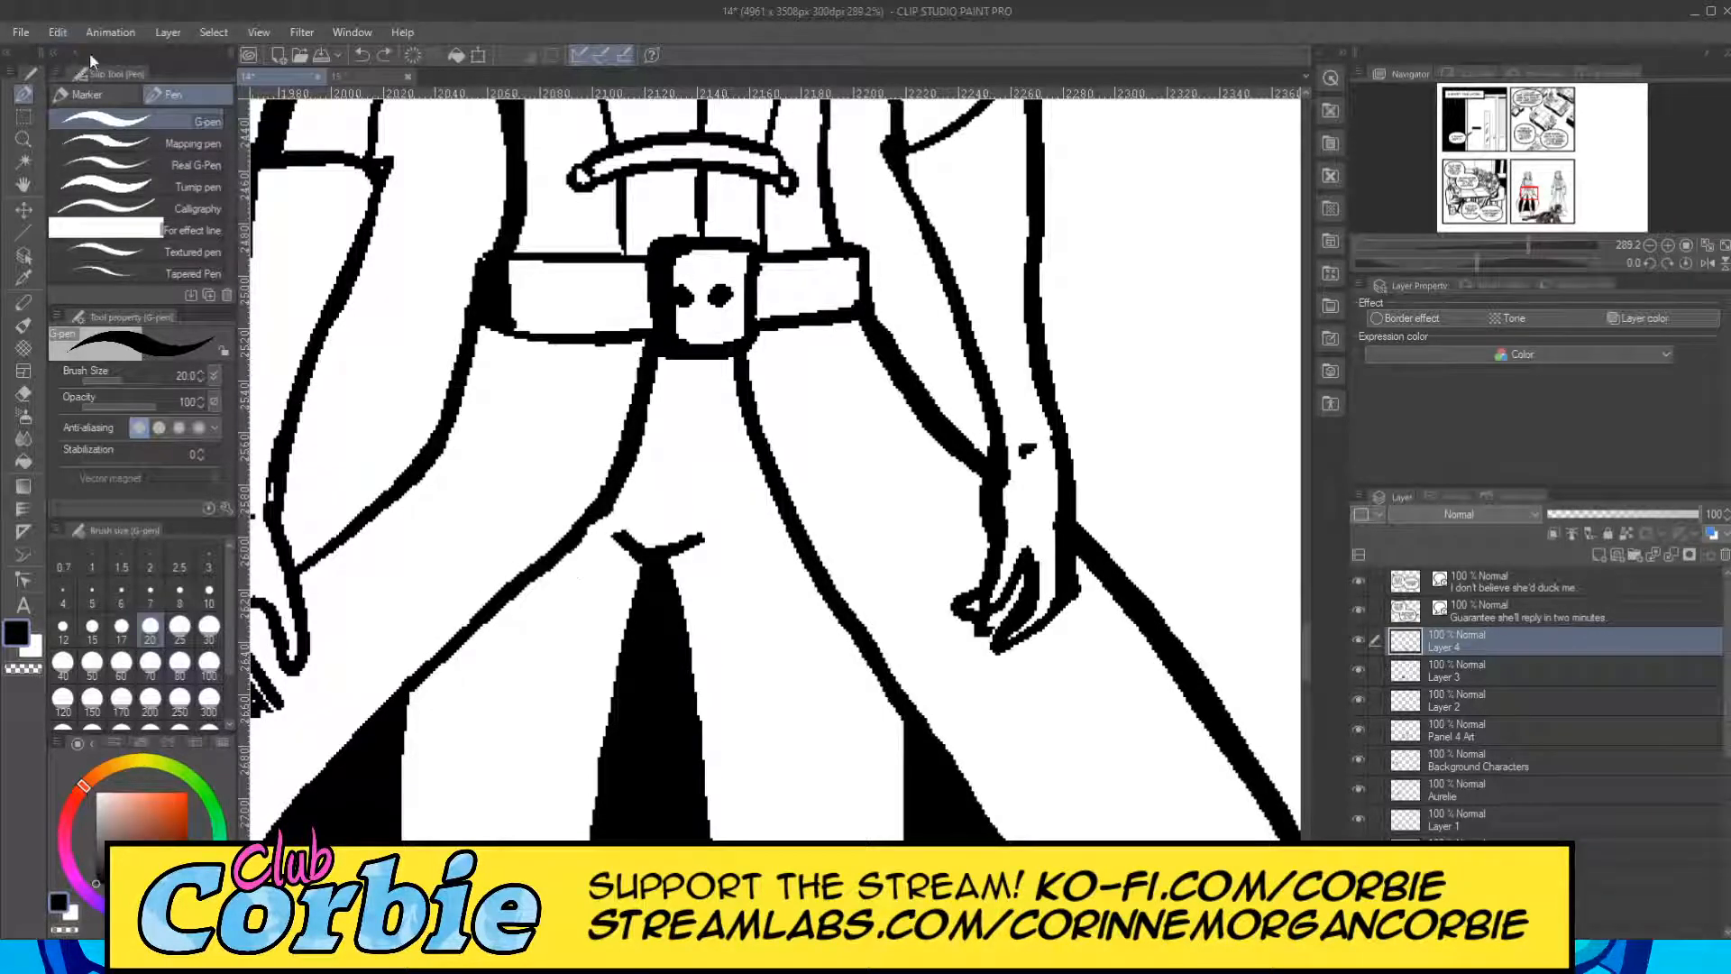
Thicken the left standing figure's inner coat edge from the black cape lining up to the belt with the G-pen at size 10.
left_click(210, 591)
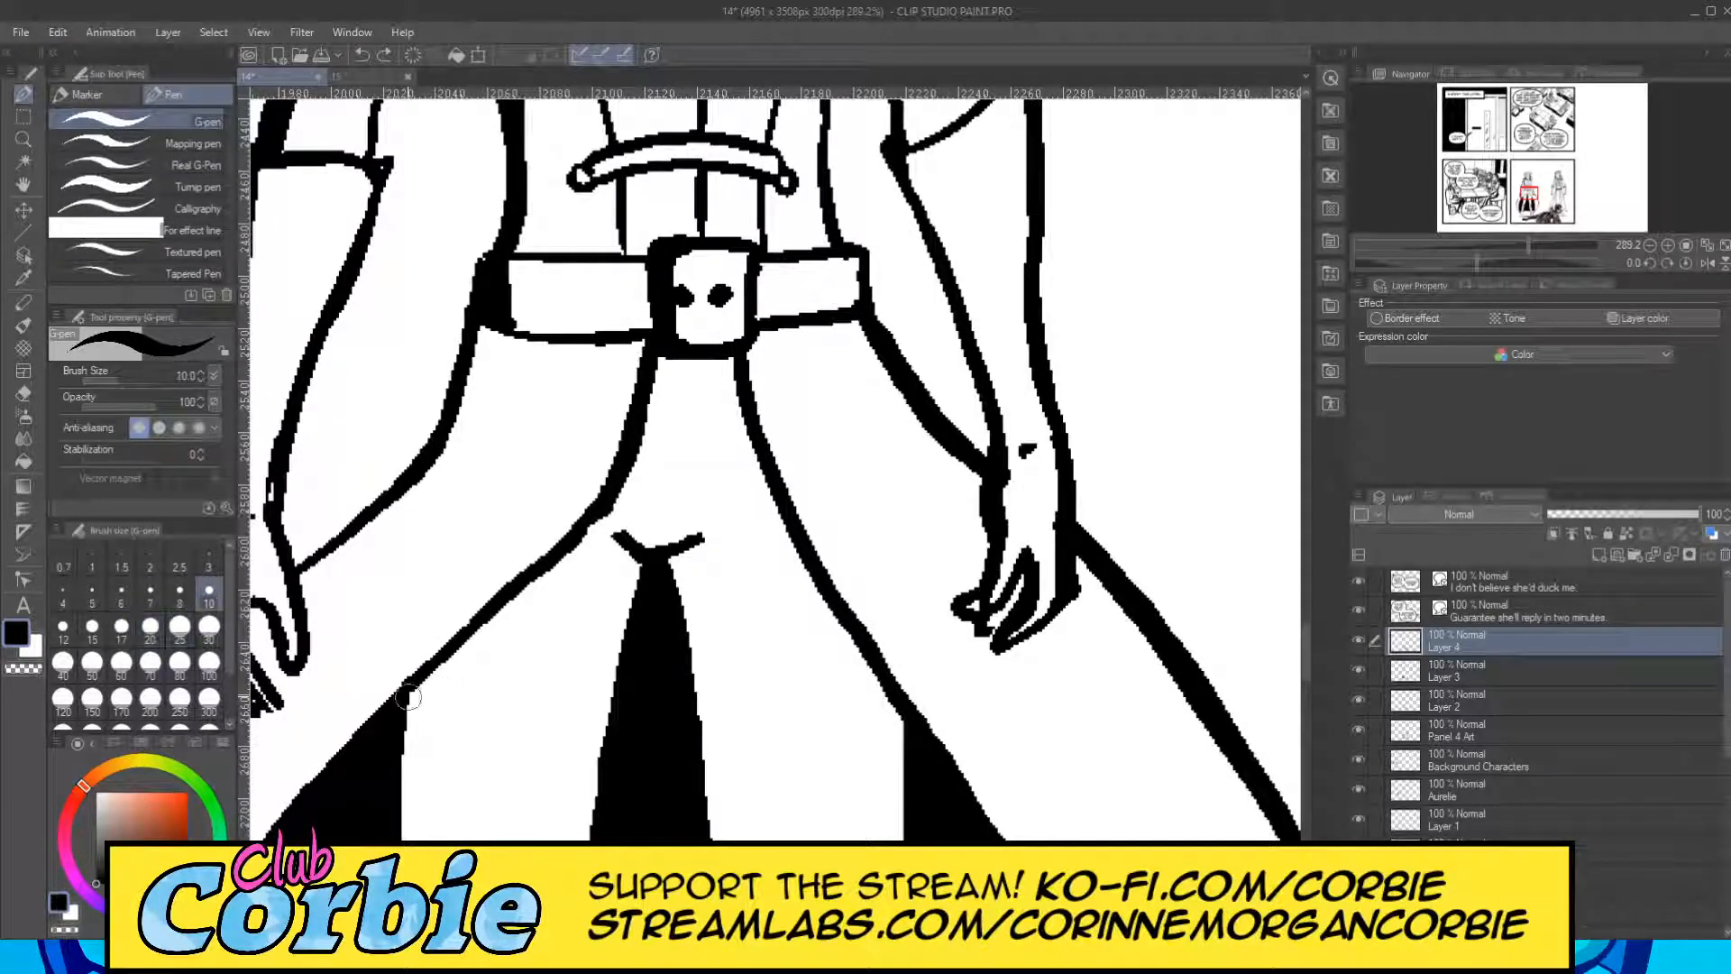
left_click_drag(408, 697, 602, 511)
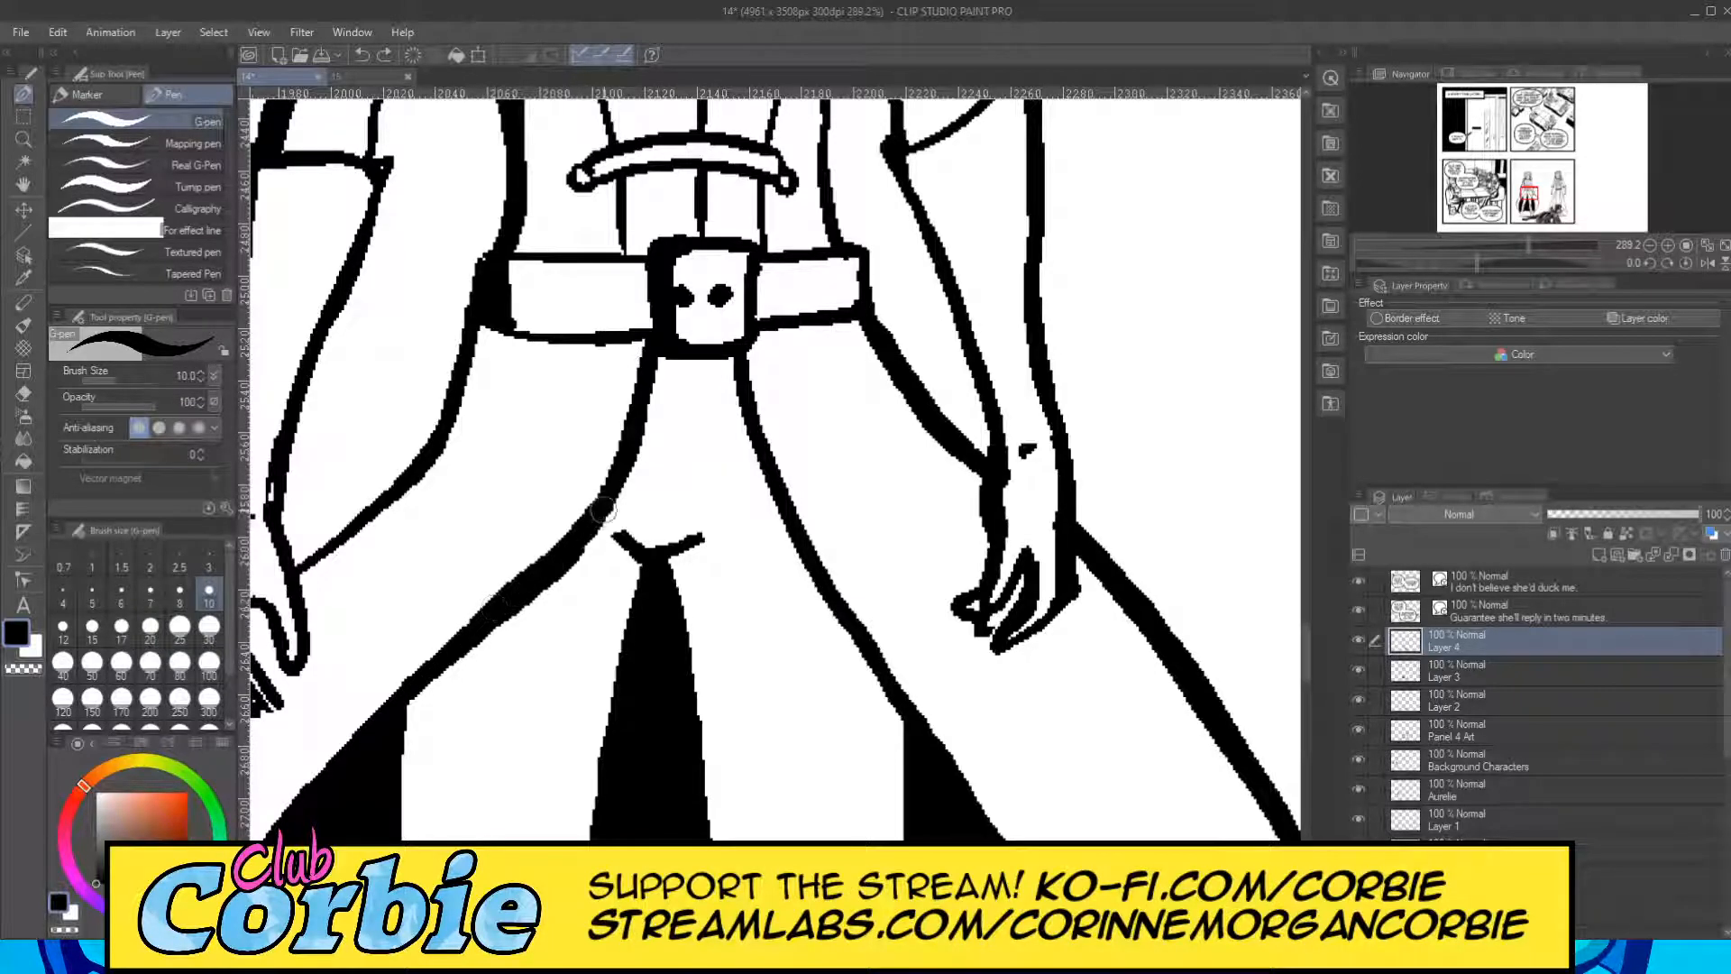
left_click_drag(552, 575, 636, 433)
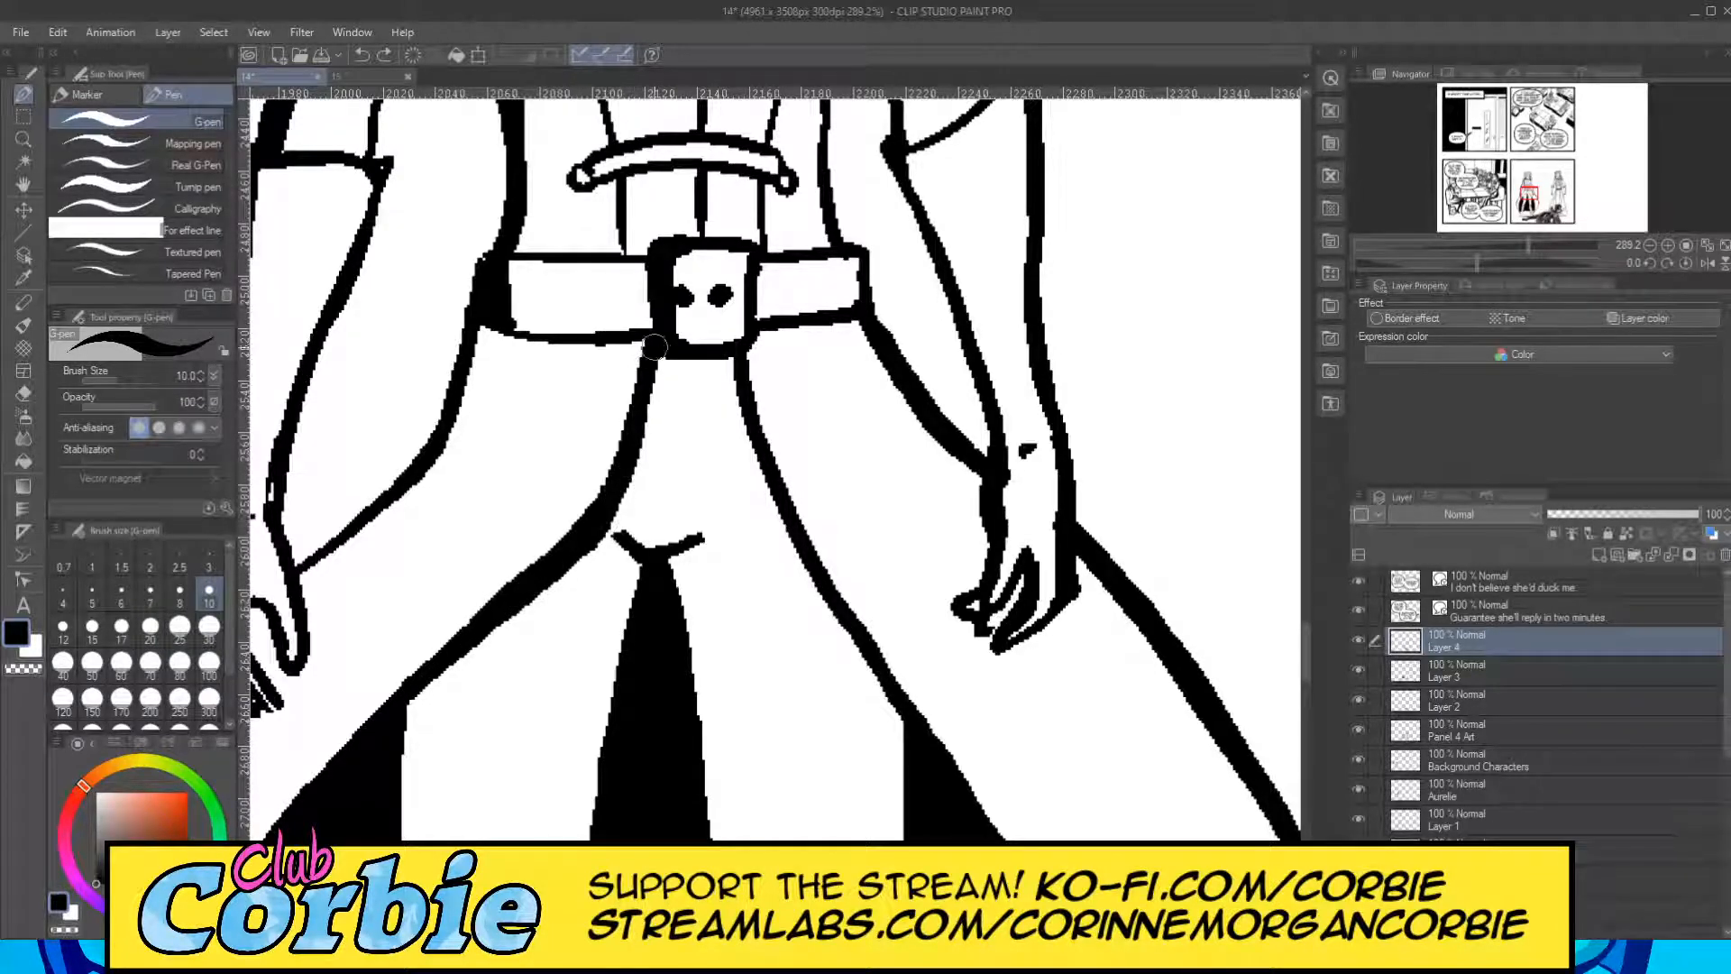
left_click_drag(654, 345, 621, 335)
Thicken the lower outer edge of the left standing figure's coat down to its hem tip in black with the G-pen at size 17.
left_click(24, 139)
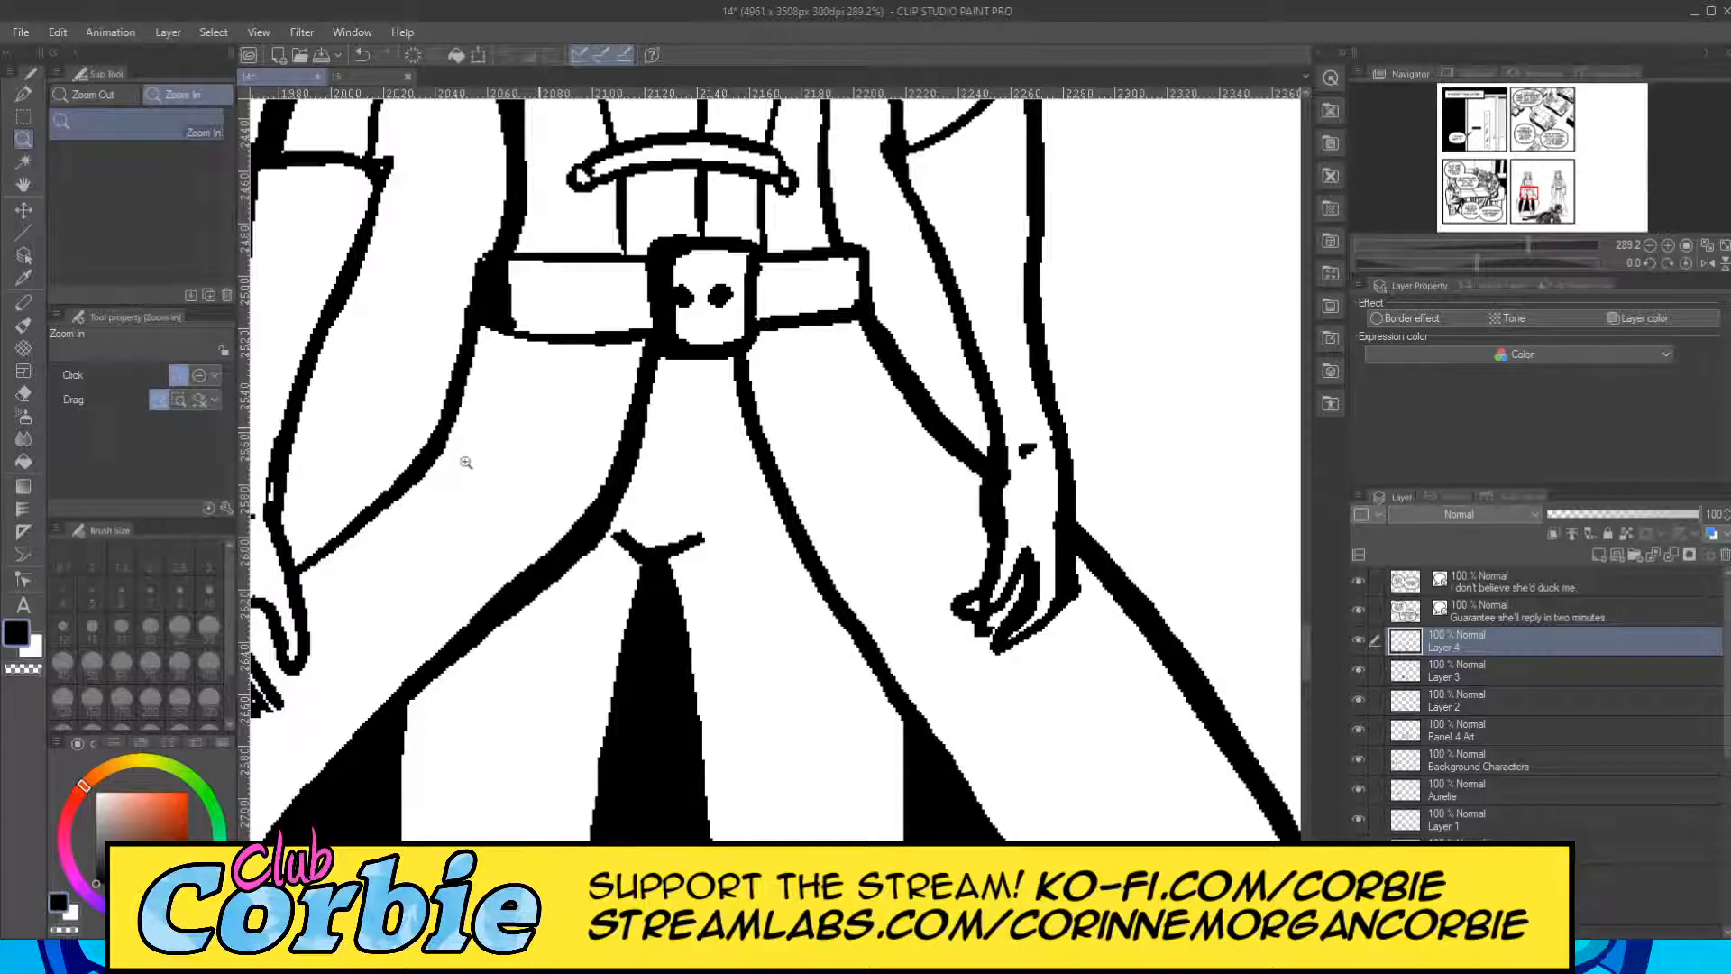
scroll(466, 463, "down", 5)
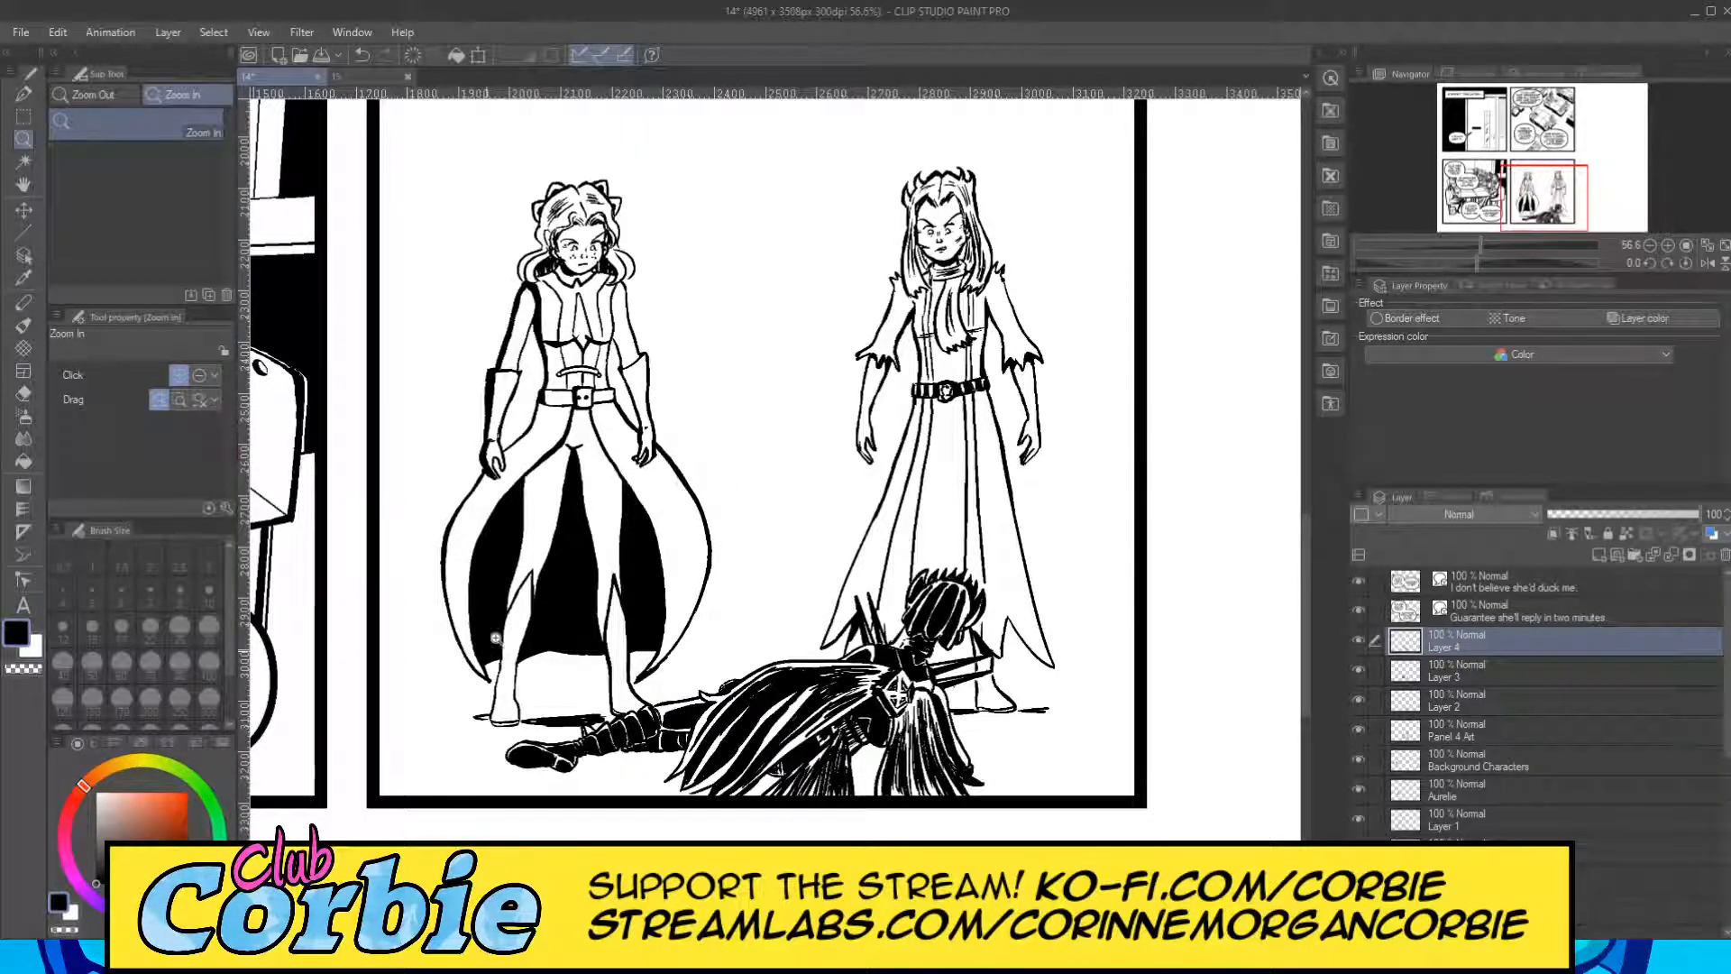
scroll(464, 679, "up", 4)
scroll(394, 597, "up", 2)
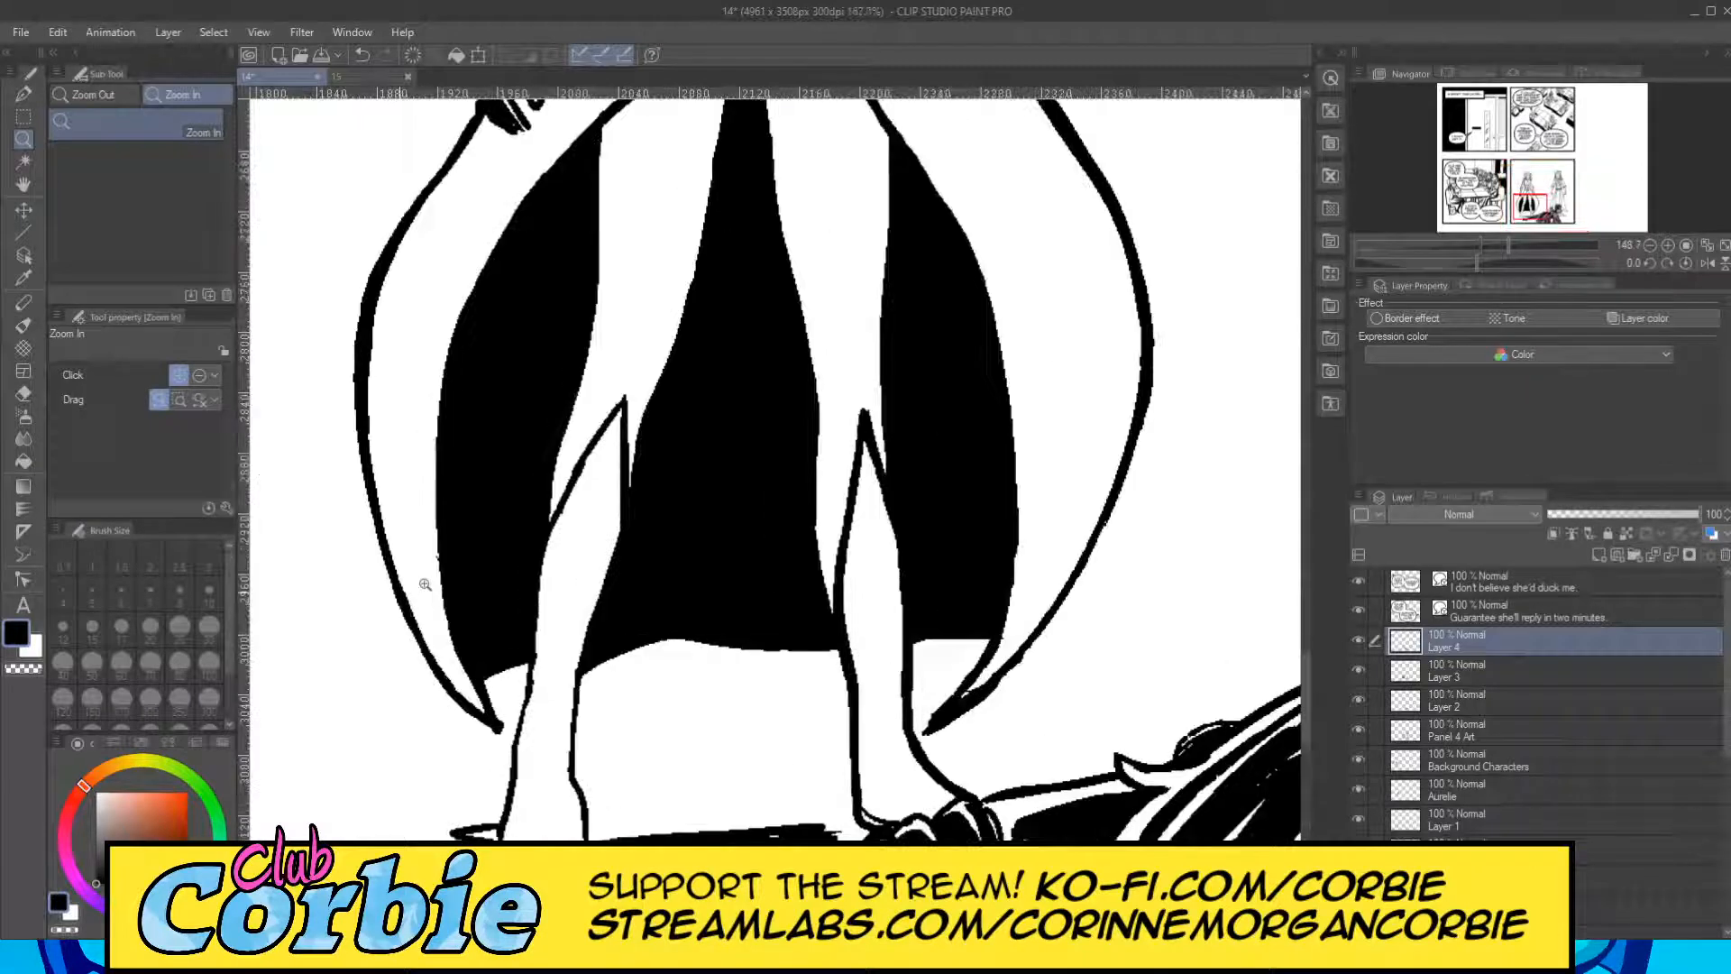
left_click(24, 94)
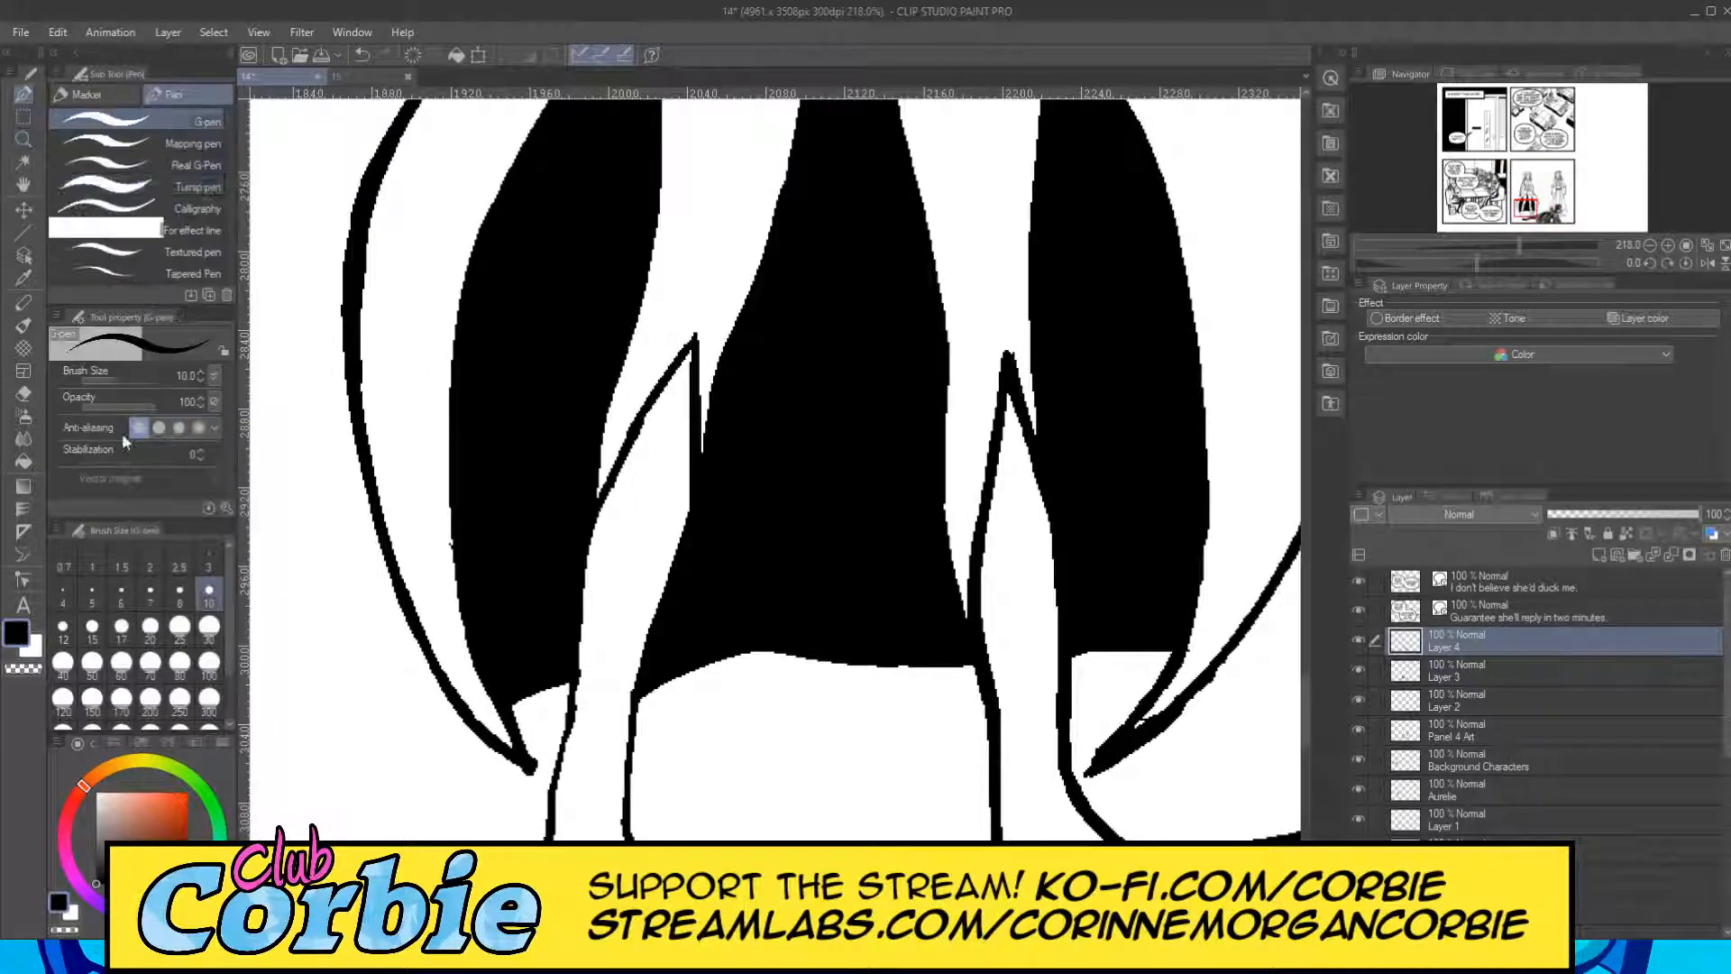
left_click(208, 629)
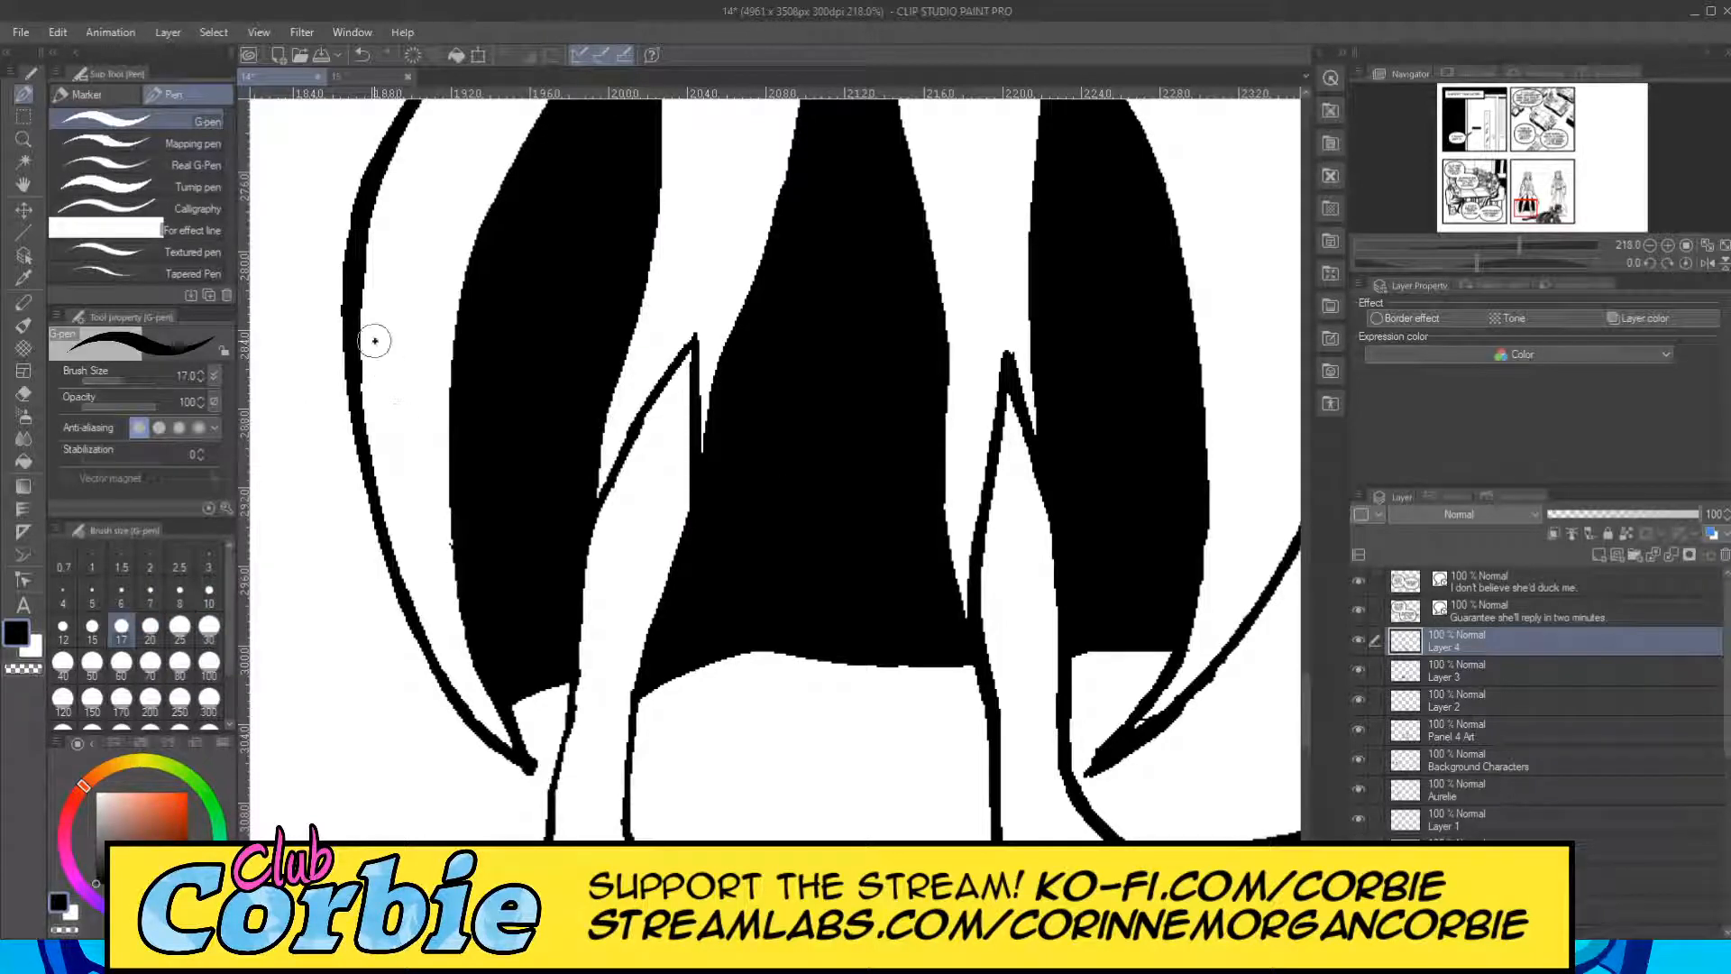
mouse_move(375, 341)
left_mouse_down()
mouse_move(376, 484)
mouse_move(371, 324)
mouse_move(399, 597)
left_mouse_up()
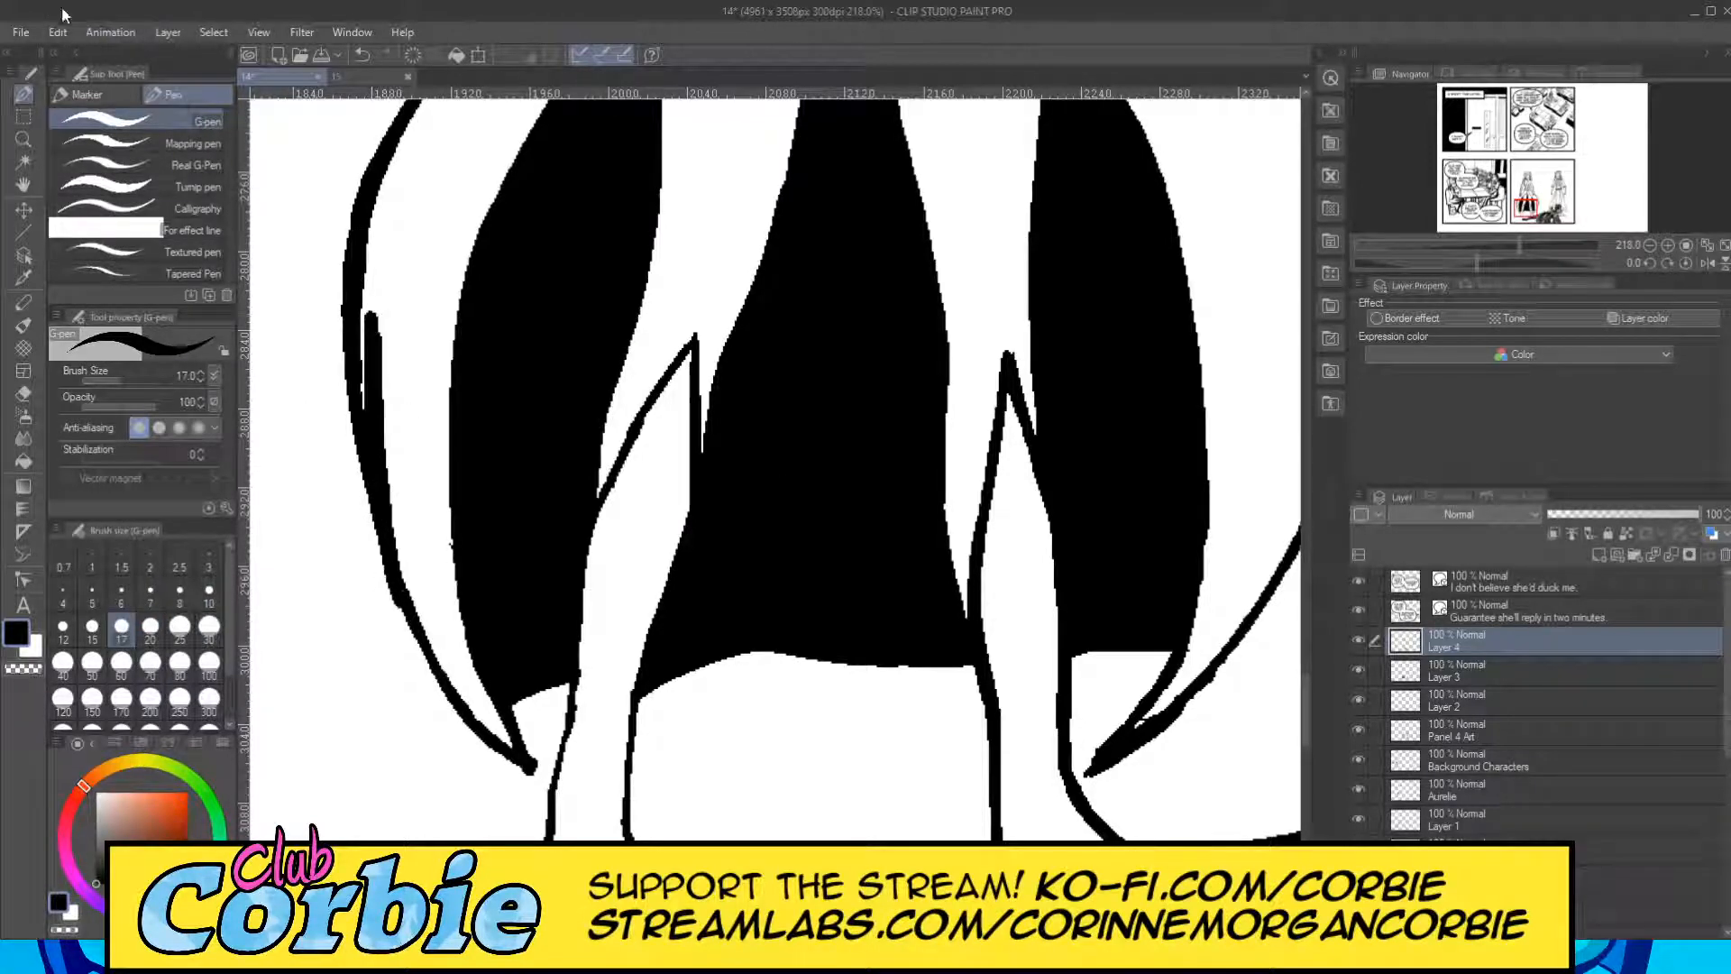
key("ctrl+z")
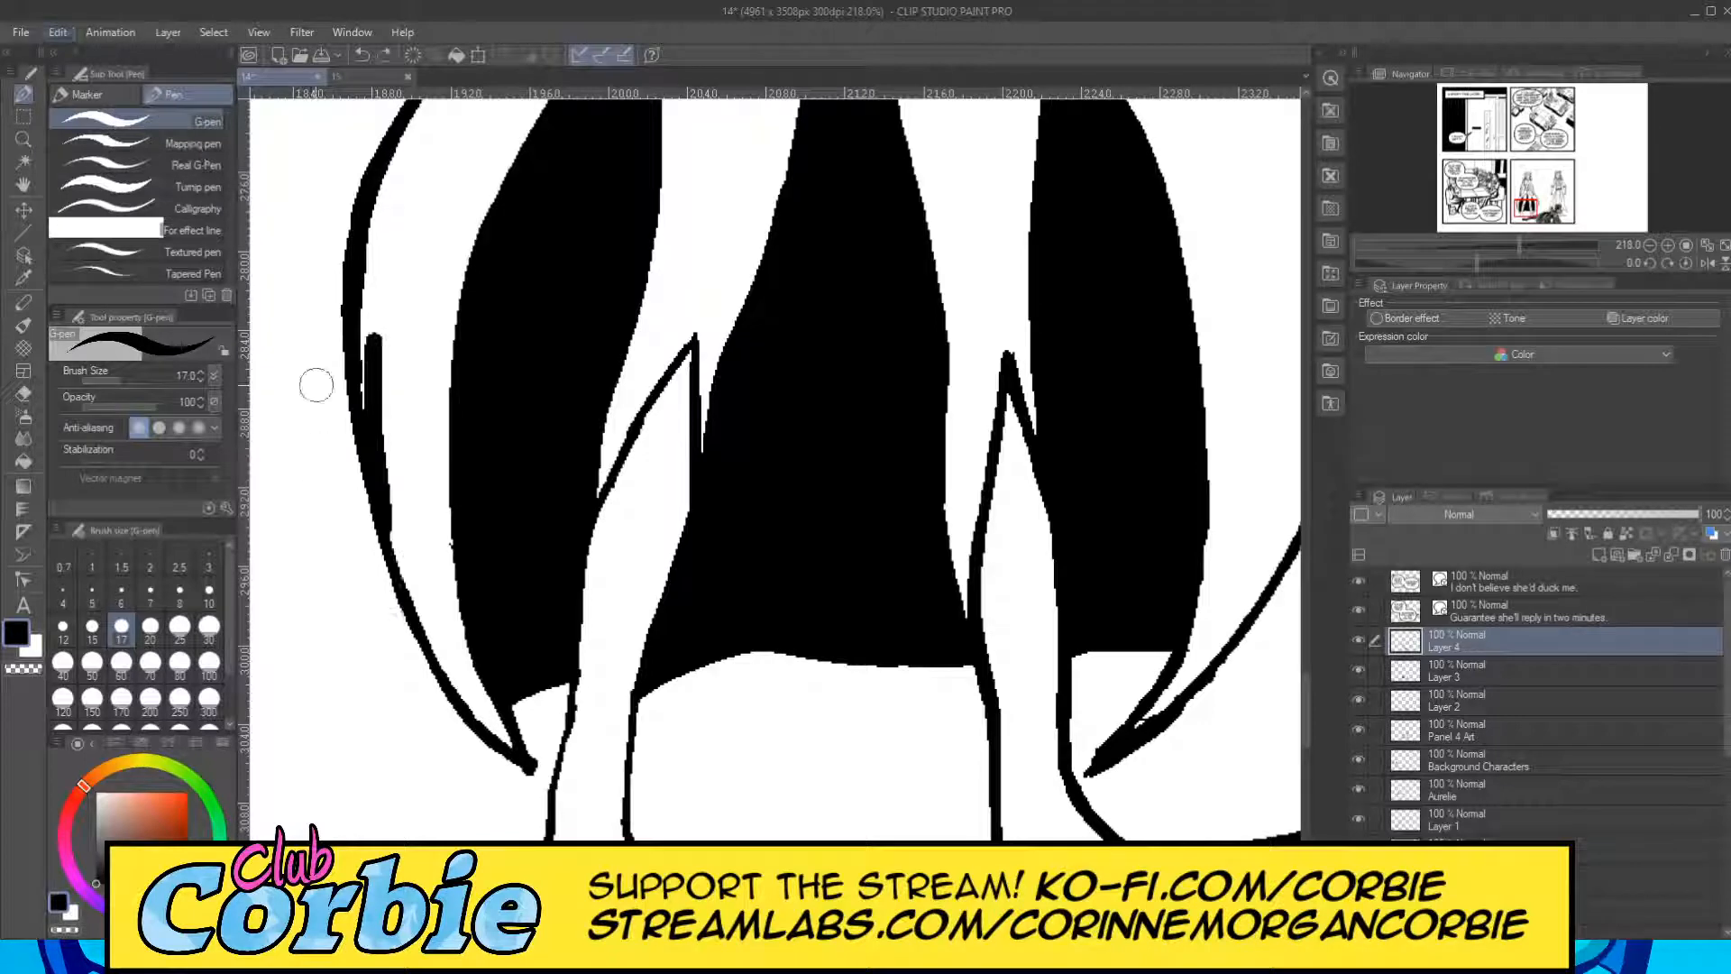
mouse_move(370, 327)
left_mouse_down()
mouse_move(375, 437)
mouse_move(375, 322)
mouse_move(372, 467)
mouse_move(370, 352)
mouse_move(403, 581)
mouse_move(382, 482)
mouse_move(428, 629)
left_mouse_up()
left_click_drag(404, 561, 442, 654)
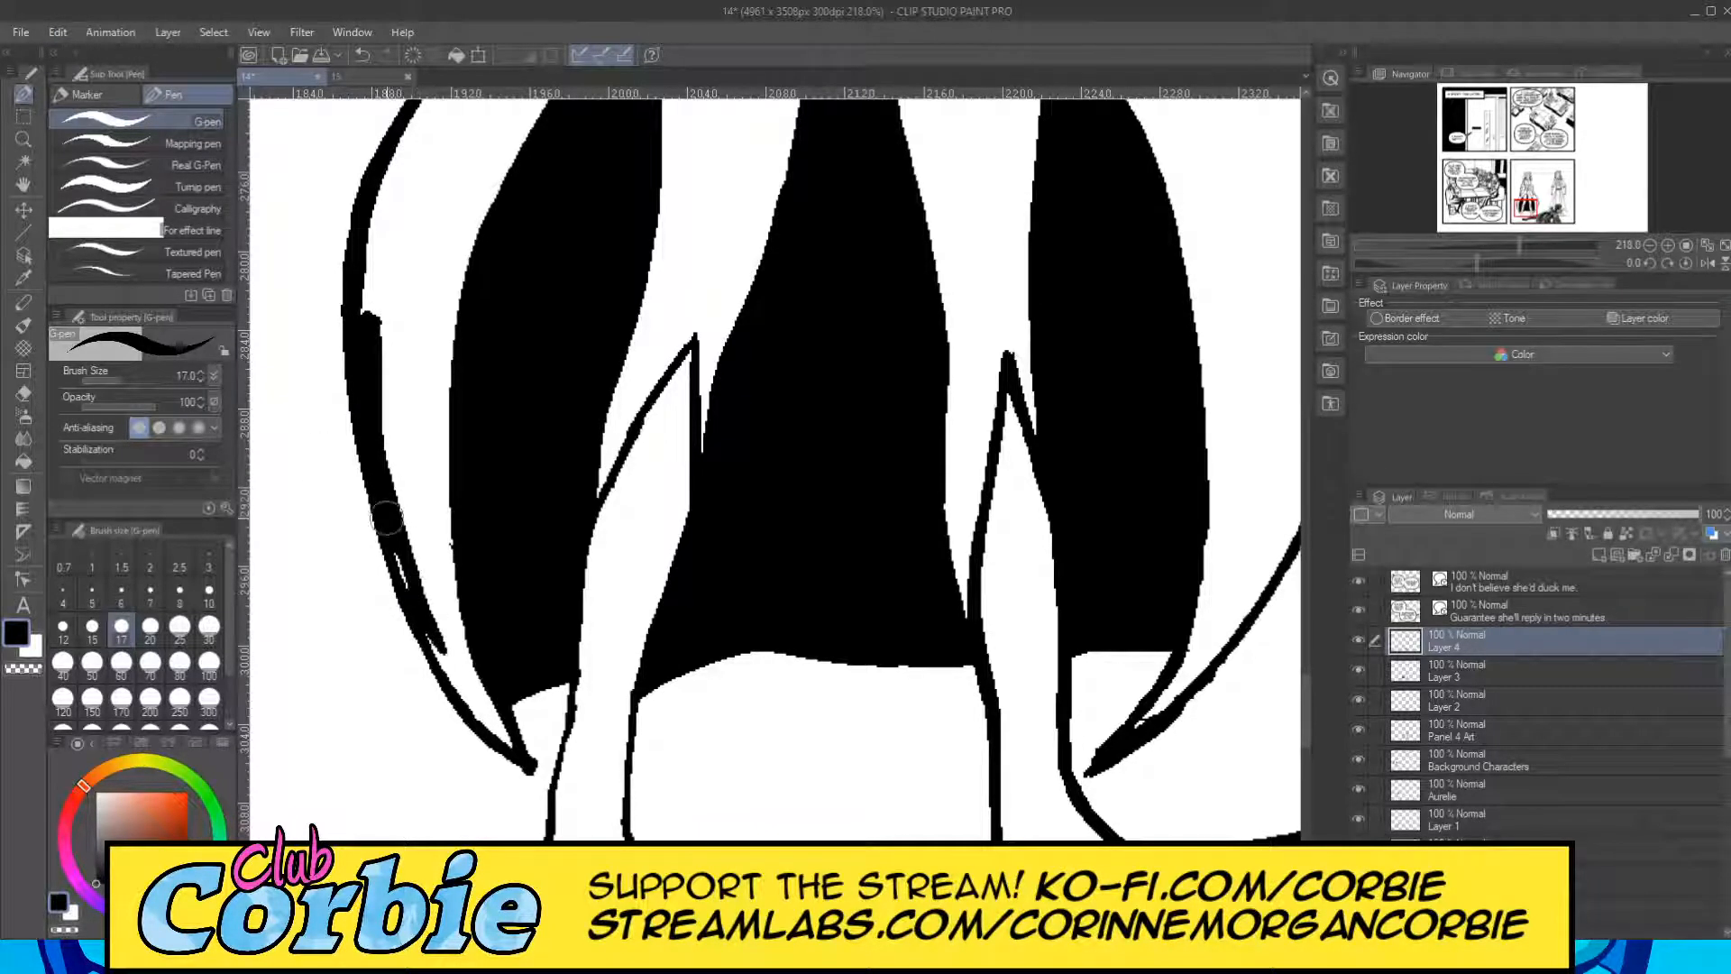
left_click_drag(388, 519, 443, 672)
left_click_drag(403, 554, 469, 722)
left_click_drag(433, 622, 484, 709)
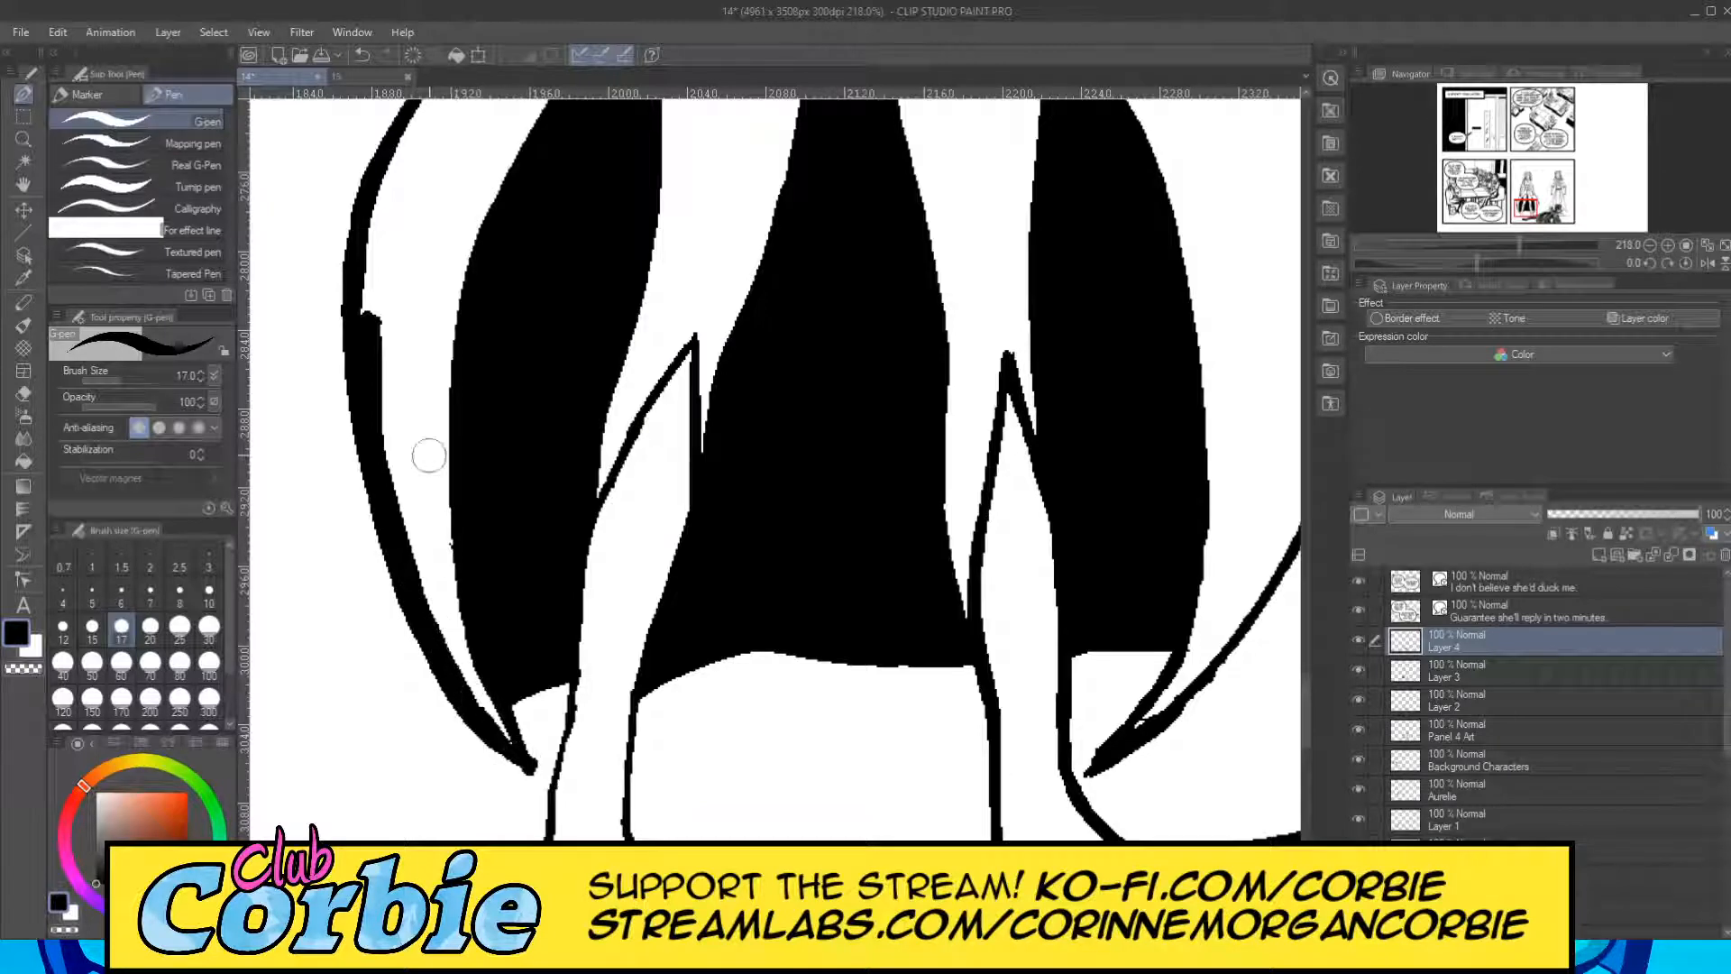
Widen the black shadow band along the bulging middle part of the same outer coat edge.
left_click_drag(397, 200, 371, 380)
mouse_move(396, 164)
left_mouse_down()
mouse_move(370, 335)
mouse_move(357, 326)
left_mouse_up()
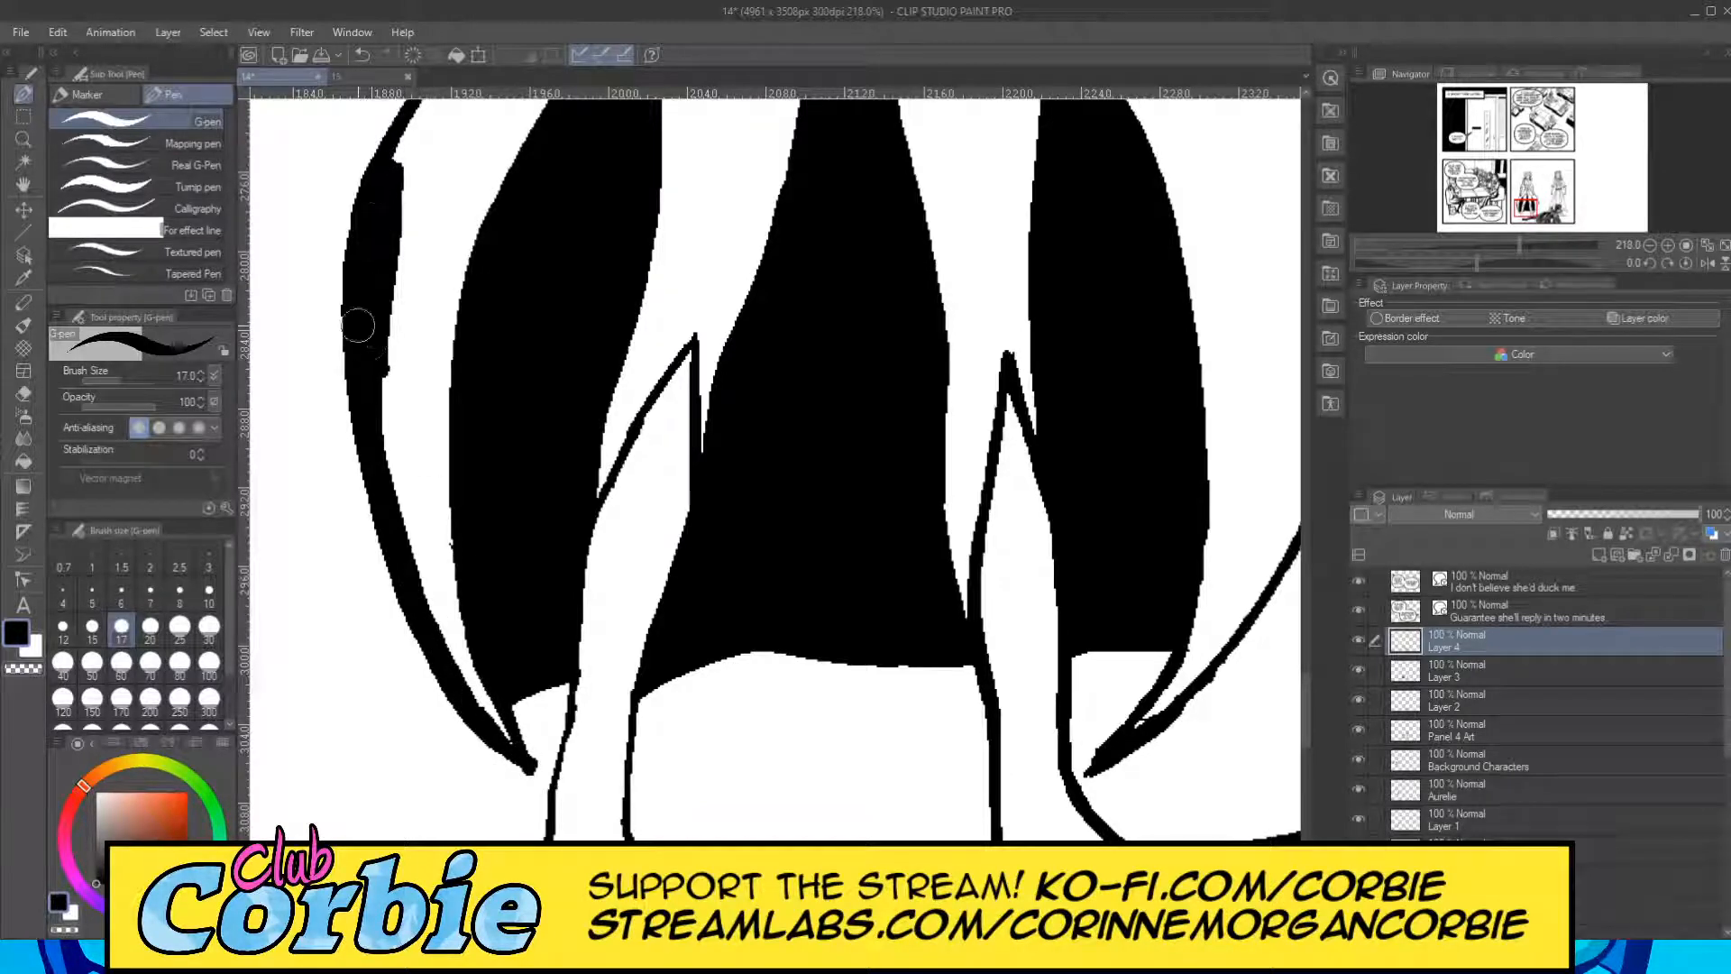
left_click_drag(367, 433, 365, 238)
left_click(23, 394)
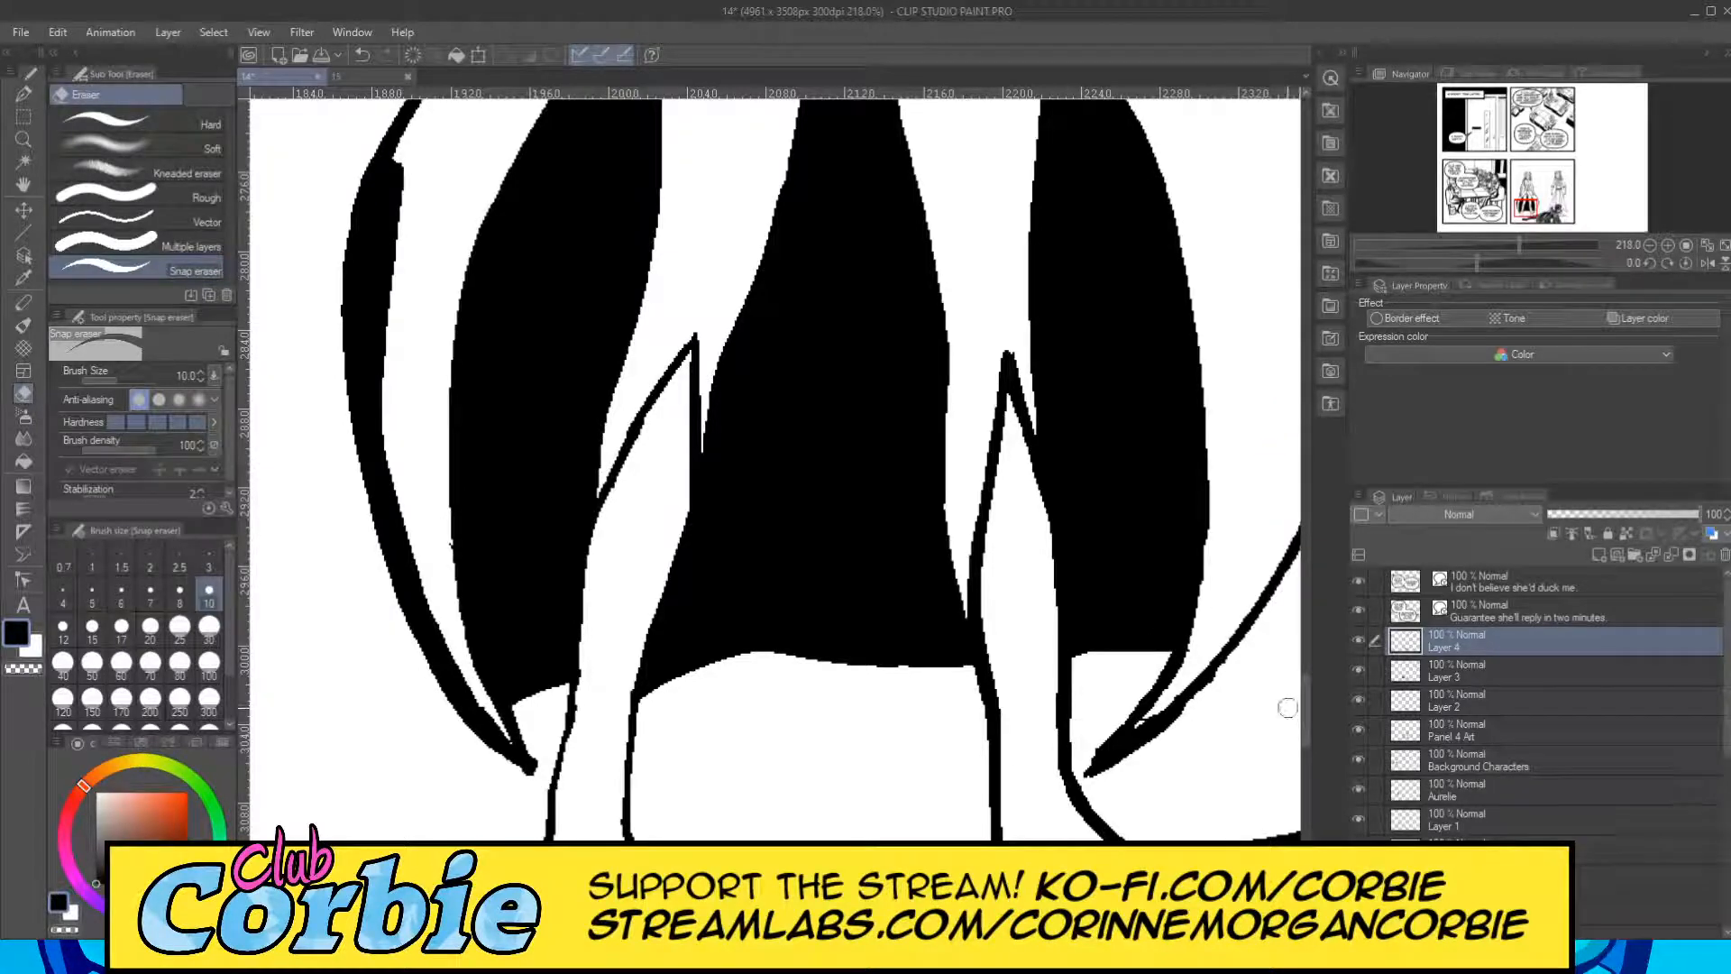
left_click_drag(1308, 710, 1308, 669)
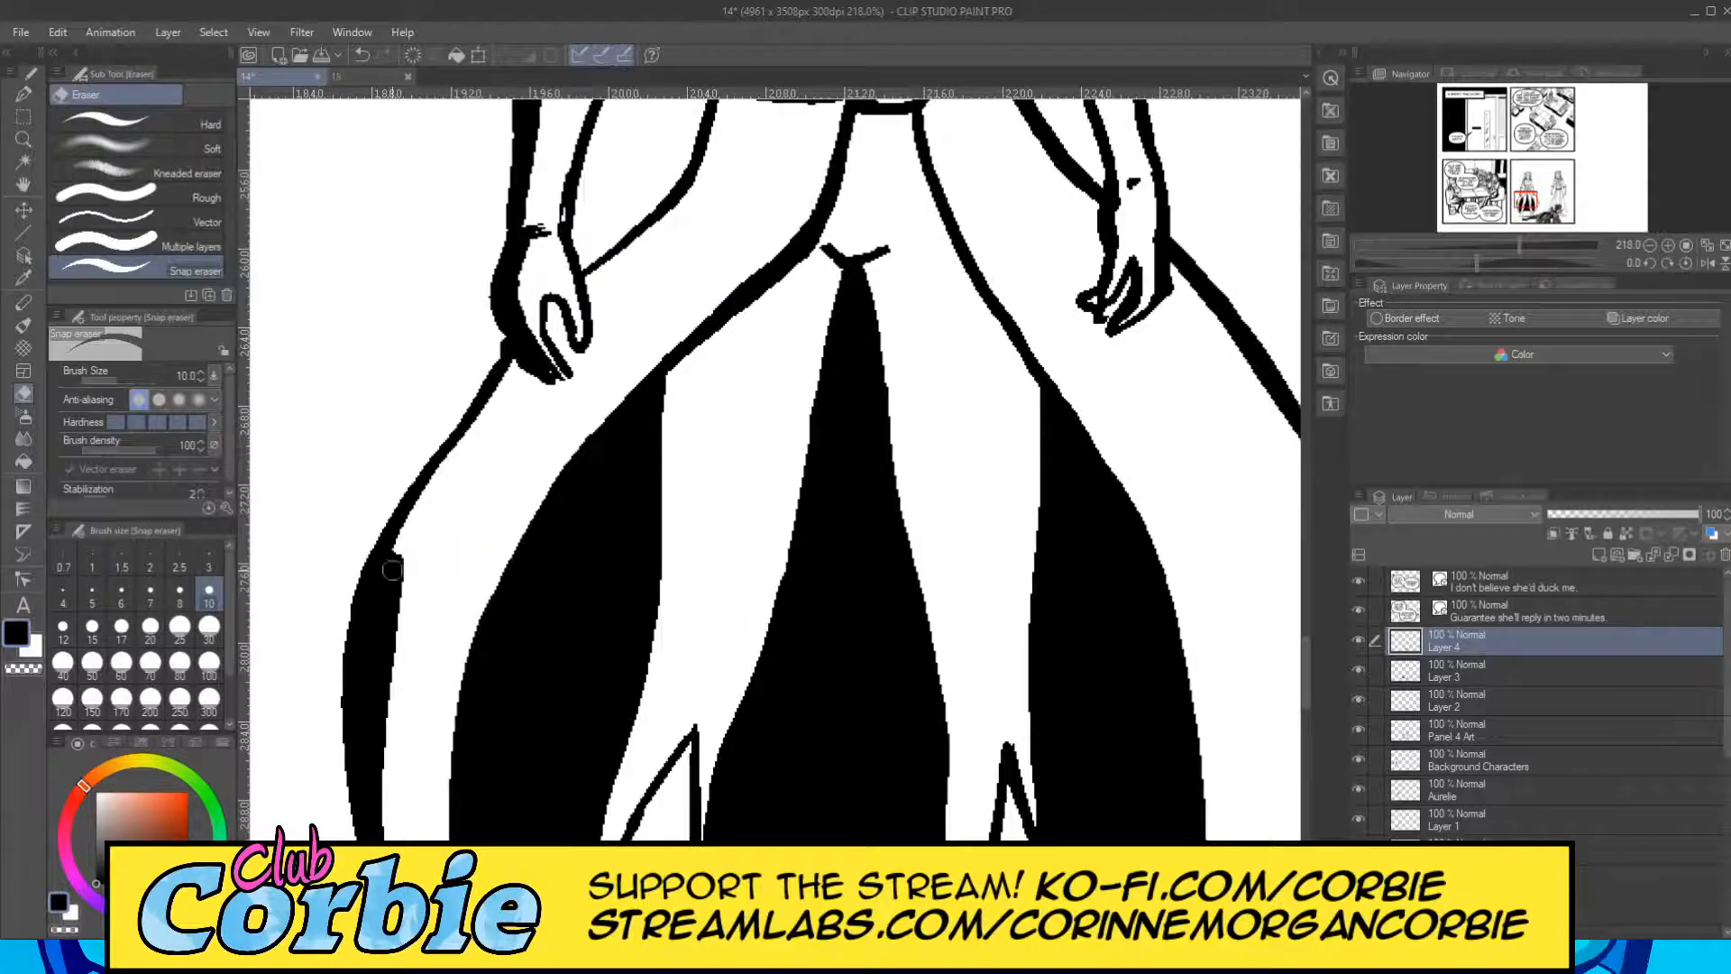
left_click(64, 54)
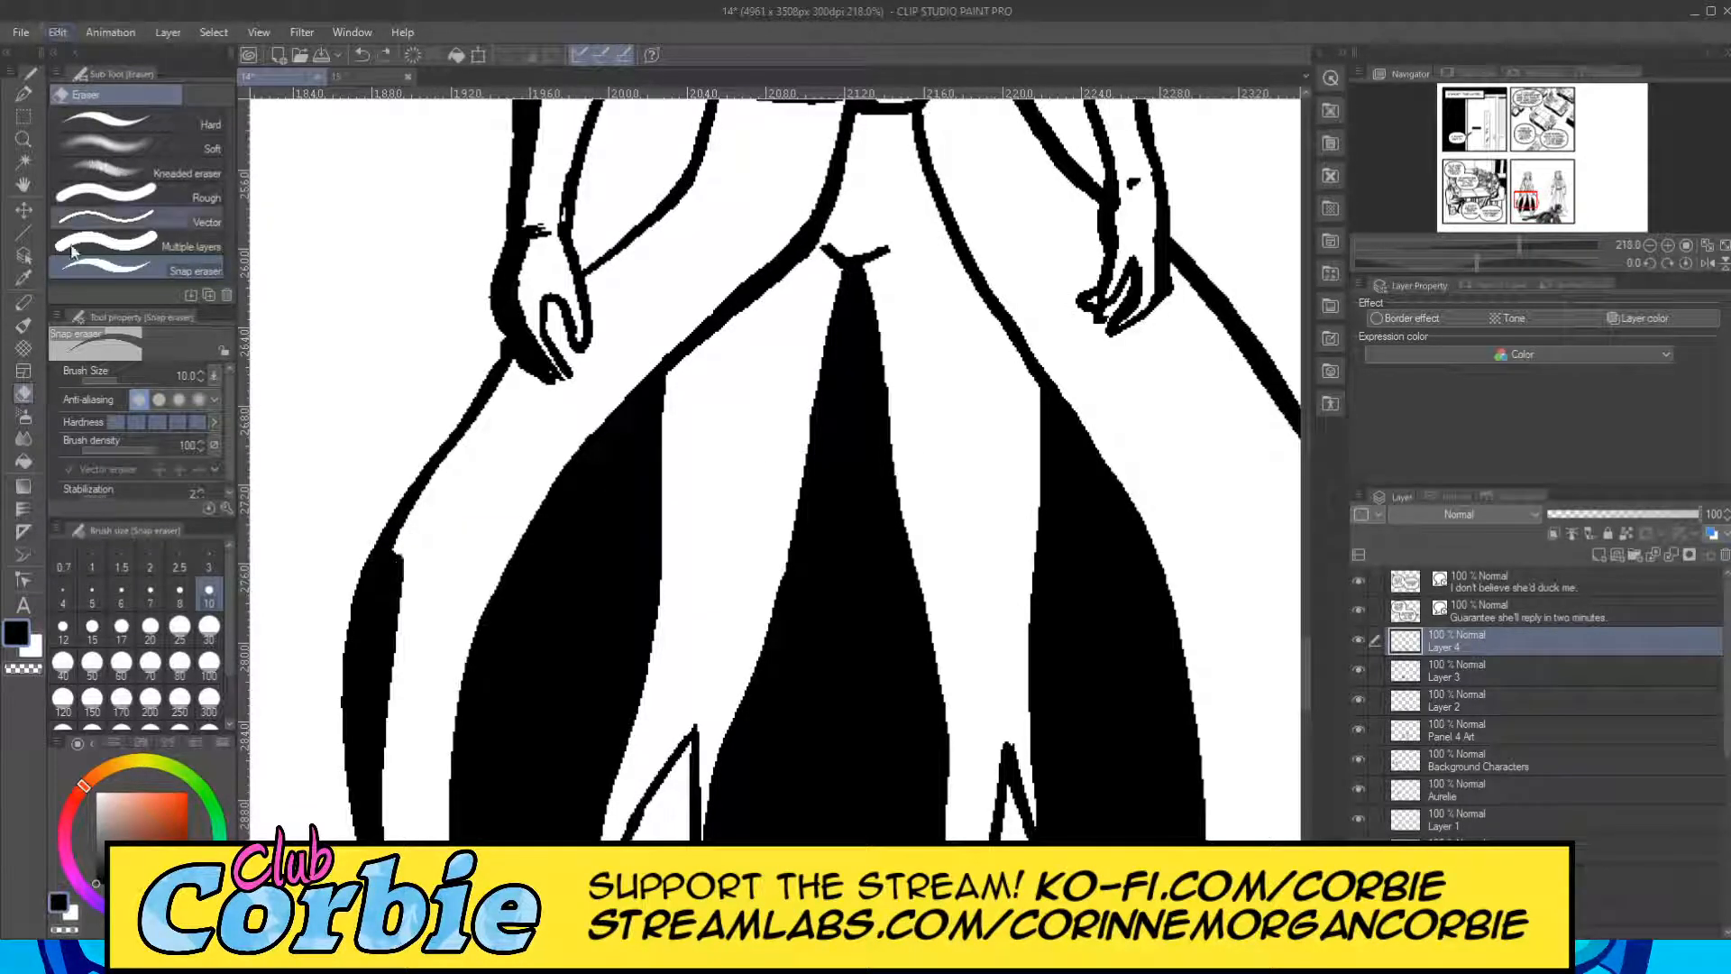
Extend the black shadow band up the outer coat edge to the fingers of the gauntleted hand with the G-pen at size 17.
left_click(26, 98)
mouse_move(393, 572)
left_mouse_down()
mouse_move(416, 478)
mouse_move(393, 530)
mouse_move(410, 590)
mouse_move(390, 586)
mouse_move(425, 483)
mouse_move(392, 578)
mouse_move(514, 361)
mouse_move(390, 601)
mouse_move(516, 381)
mouse_move(389, 598)
mouse_move(395, 560)
left_mouse_up()
key("ctrl+z")
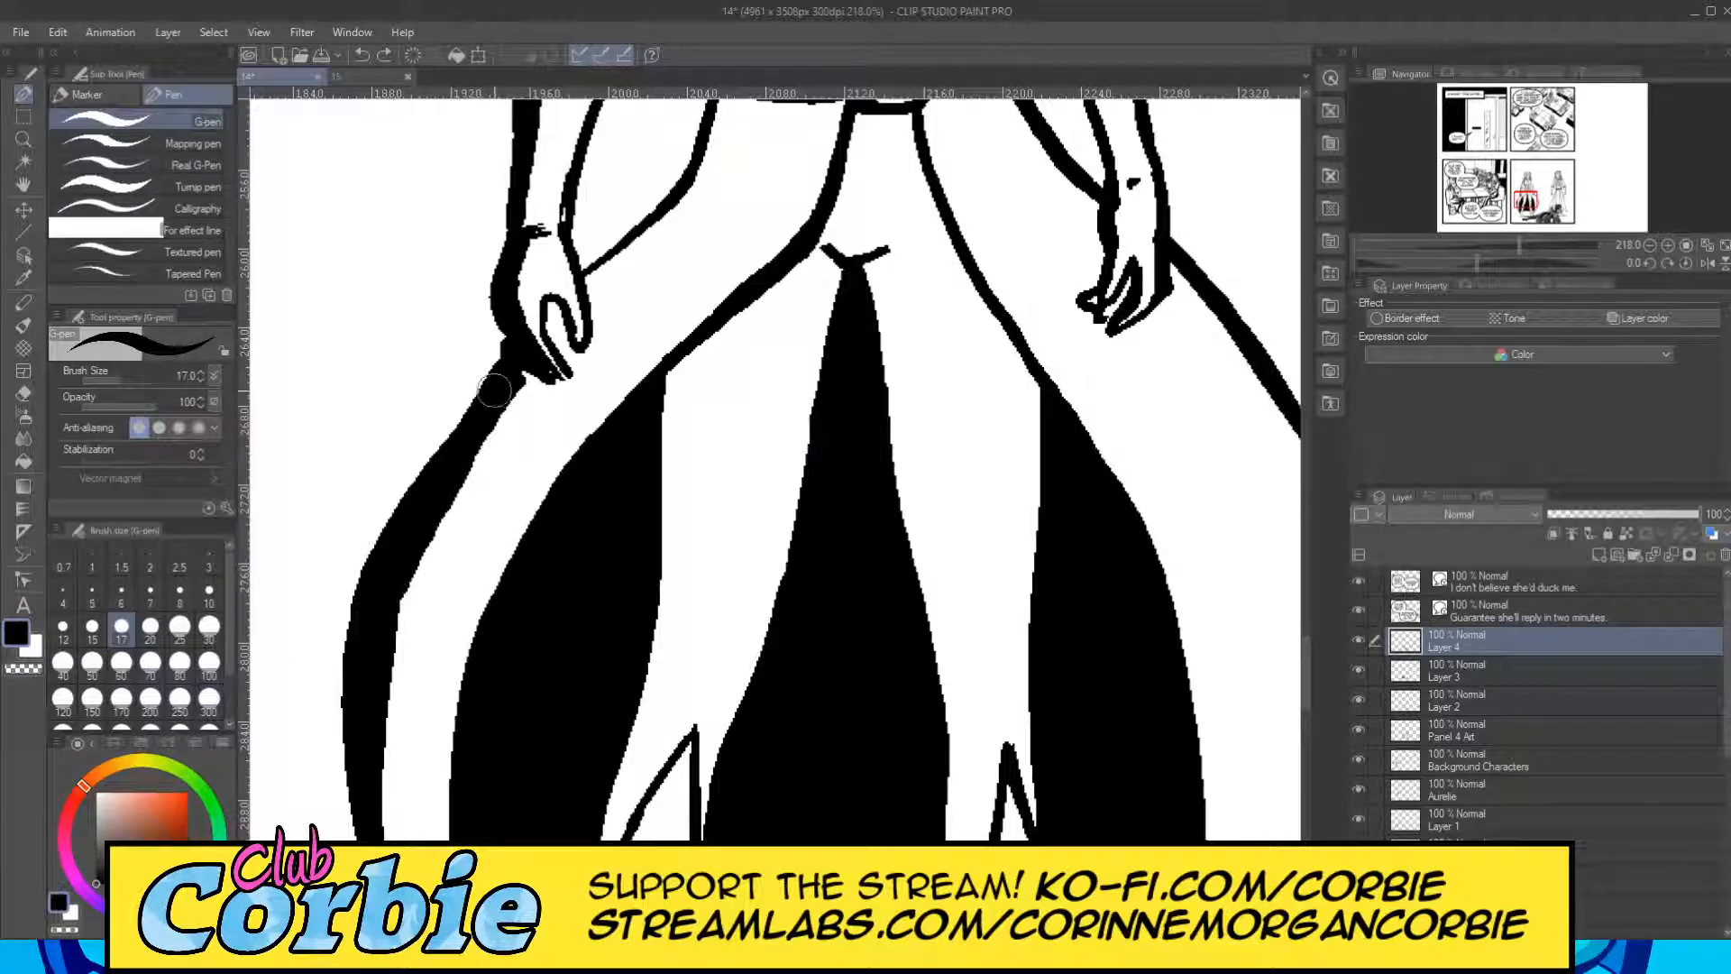
left_click_drag(478, 411, 539, 379)
Fill the gap between the fingers black, and thicken the coat edge from that hand to the belt and the torso side line above it.
scroll(1308, 673, "up", 4)
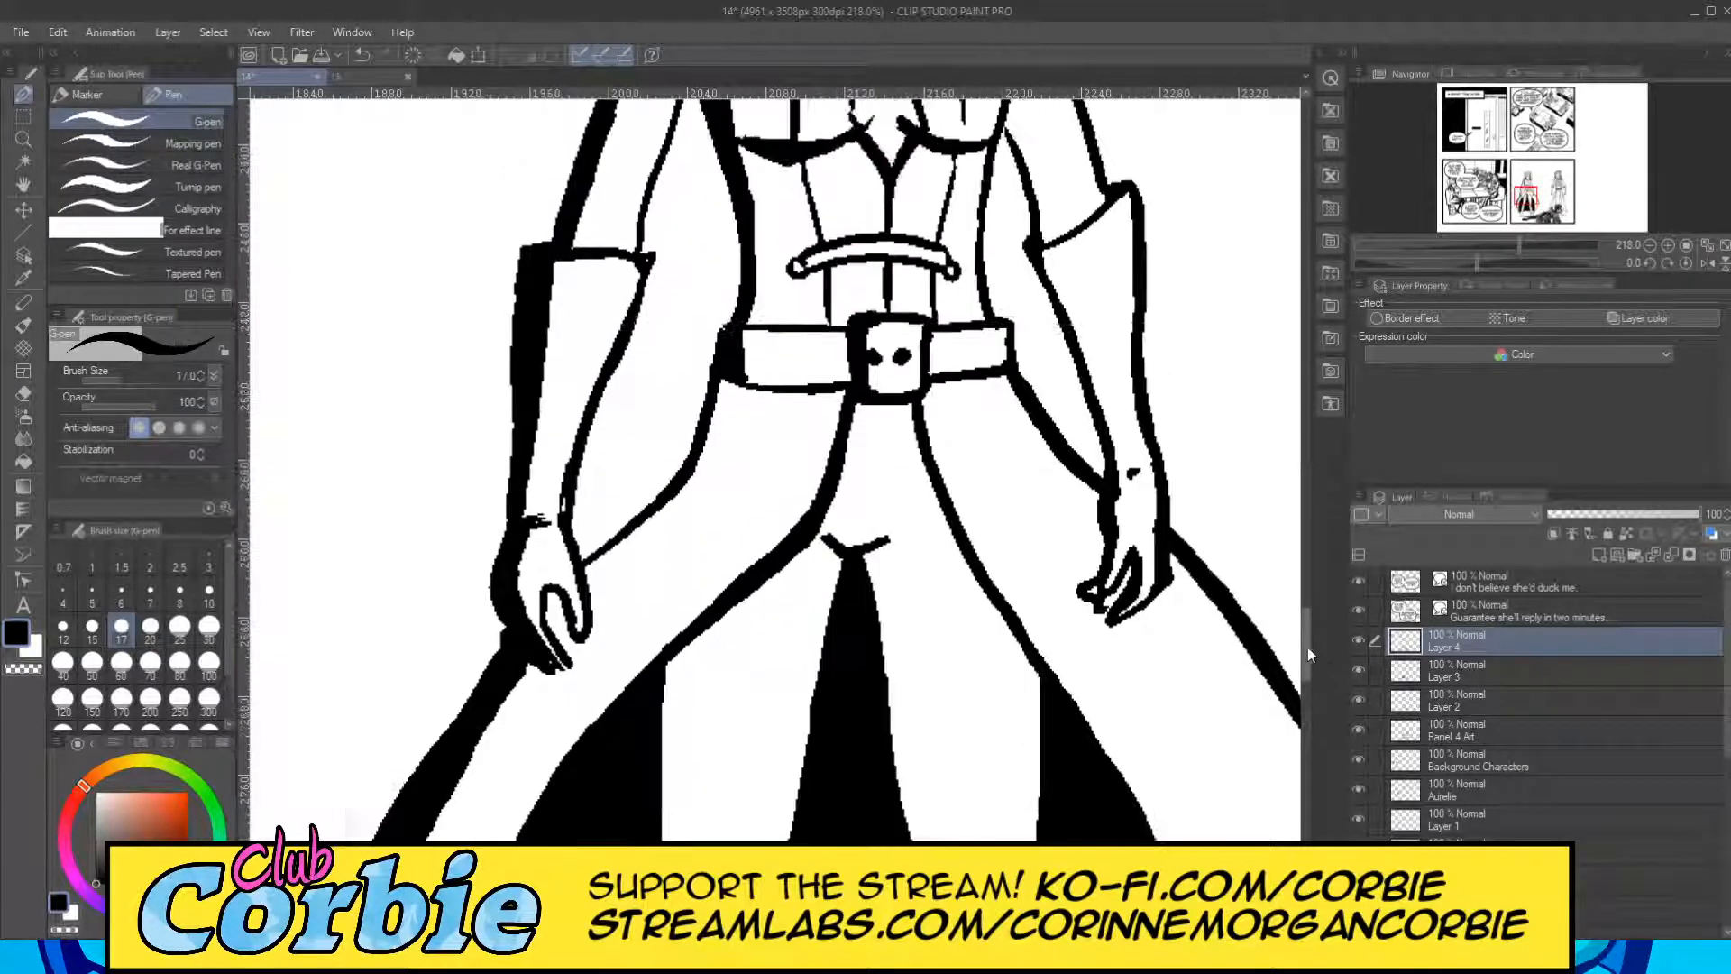
mouse_move(559, 616)
left_mouse_down()
mouse_move(653, 537)
mouse_move(725, 390)
mouse_move(689, 475)
mouse_move(601, 589)
mouse_move(631, 568)
mouse_move(587, 586)
mouse_move(677, 510)
mouse_move(741, 395)
left_mouse_up()
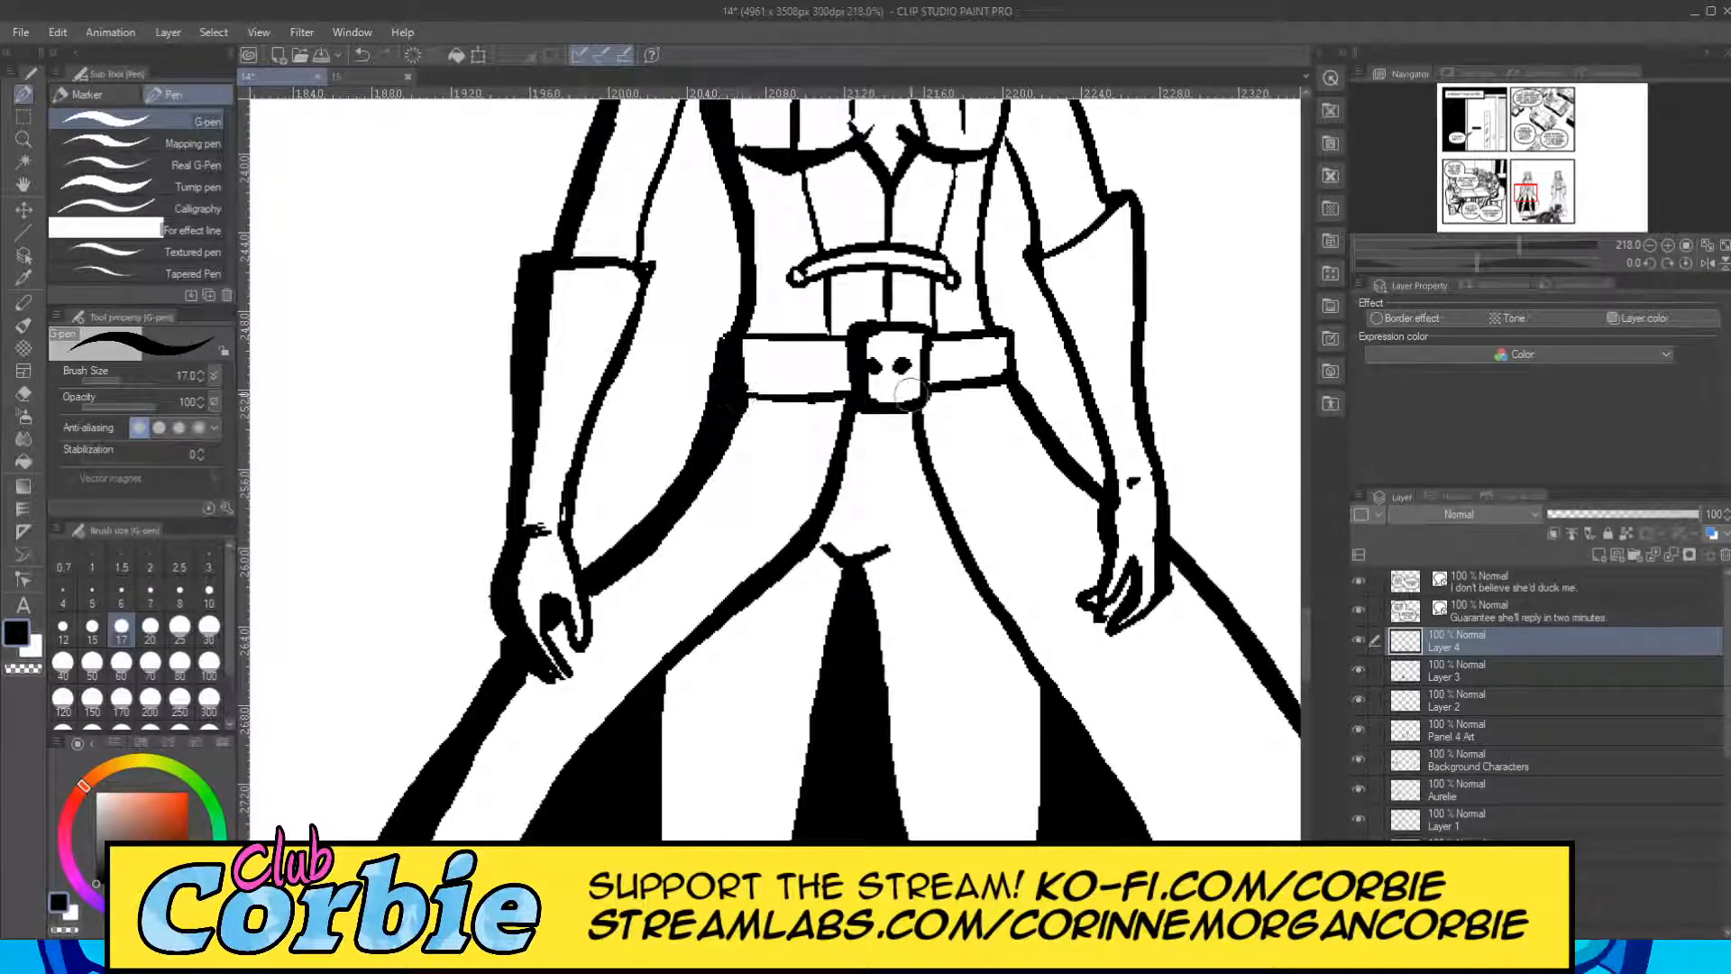
scroll(1289, 622, "up", 5)
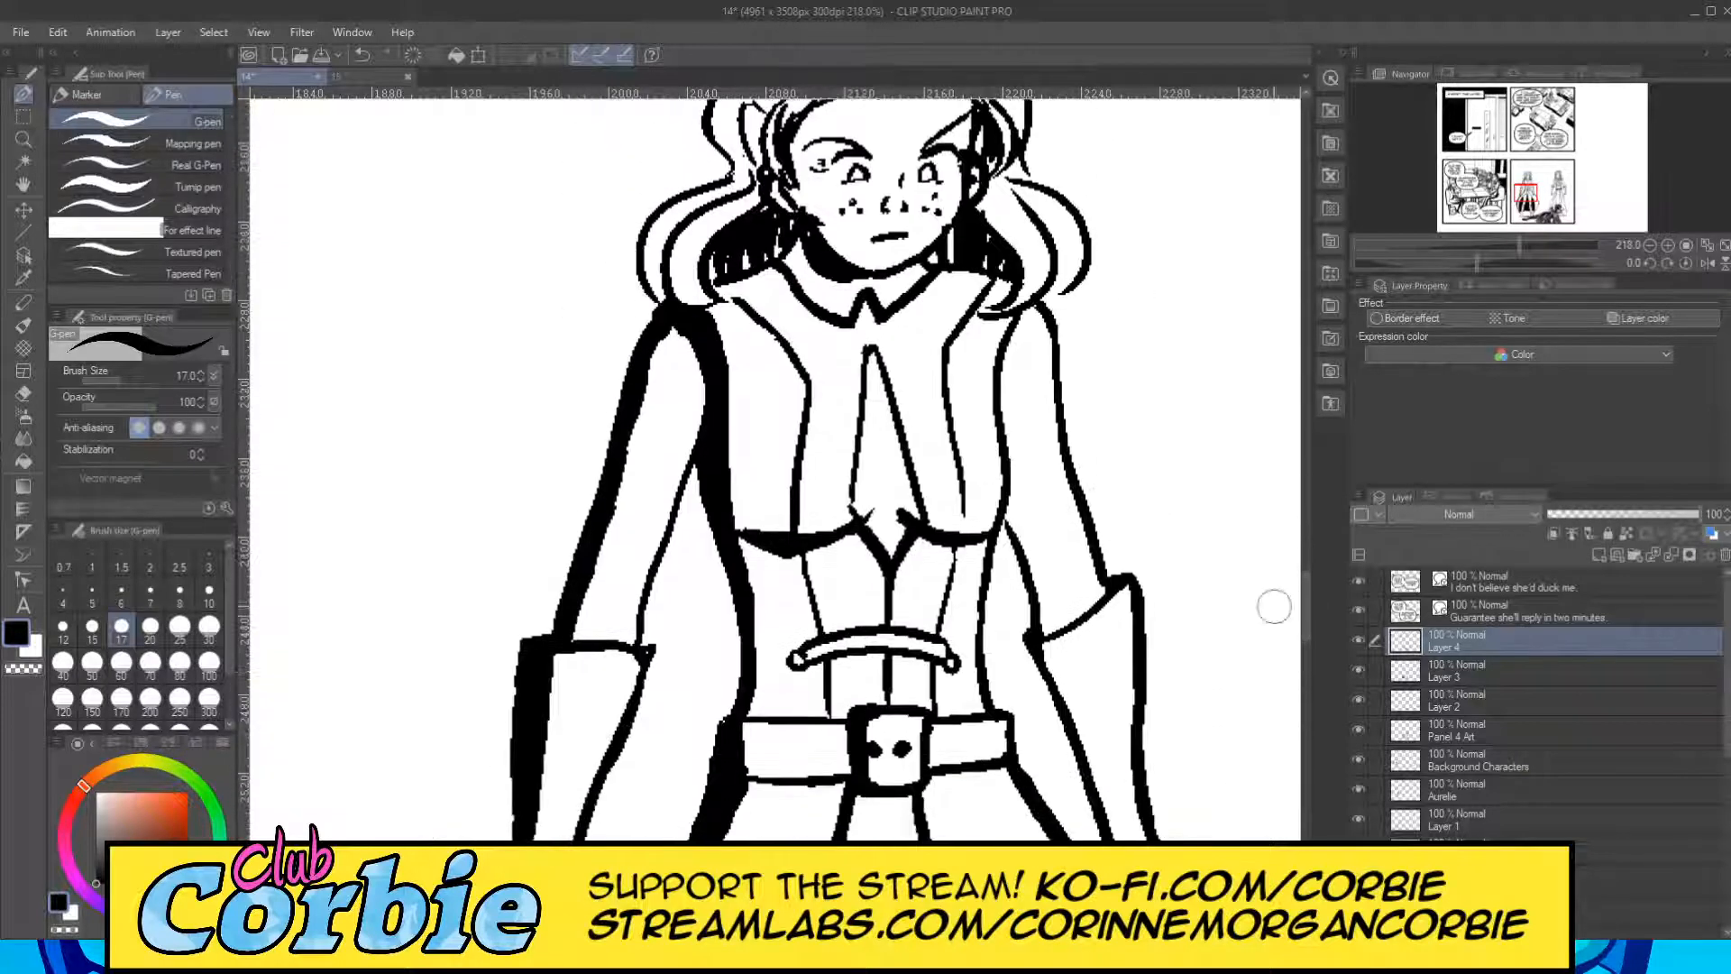
left_click_drag(741, 705, 728, 530)
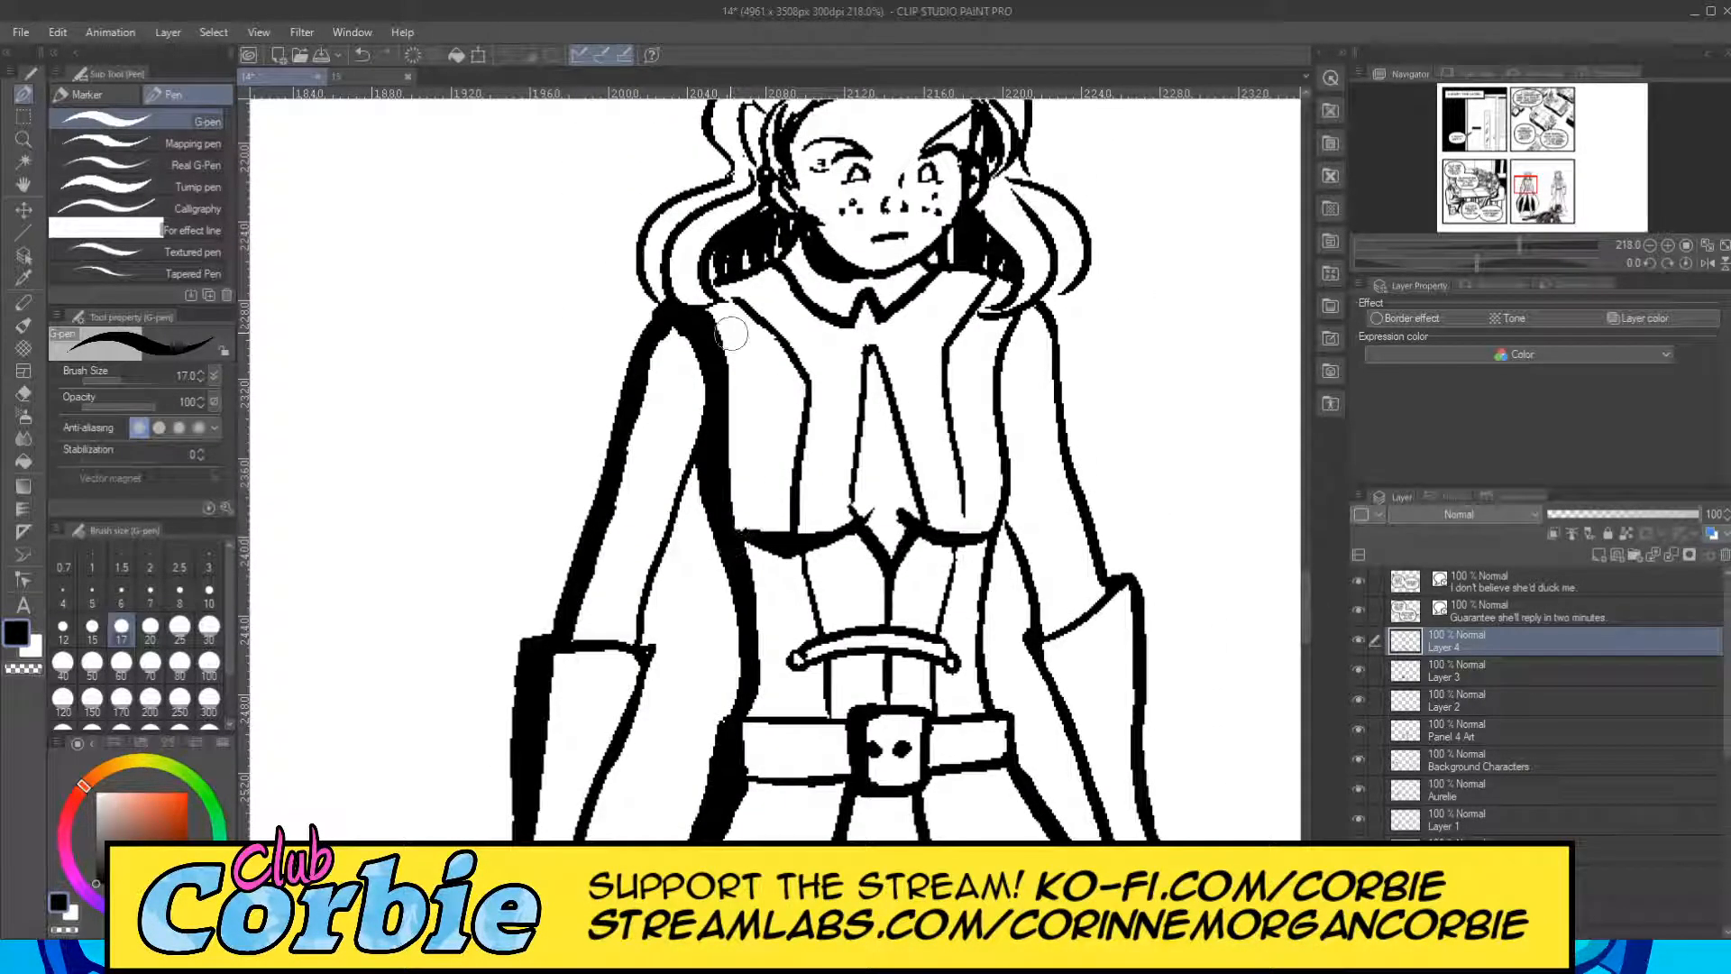
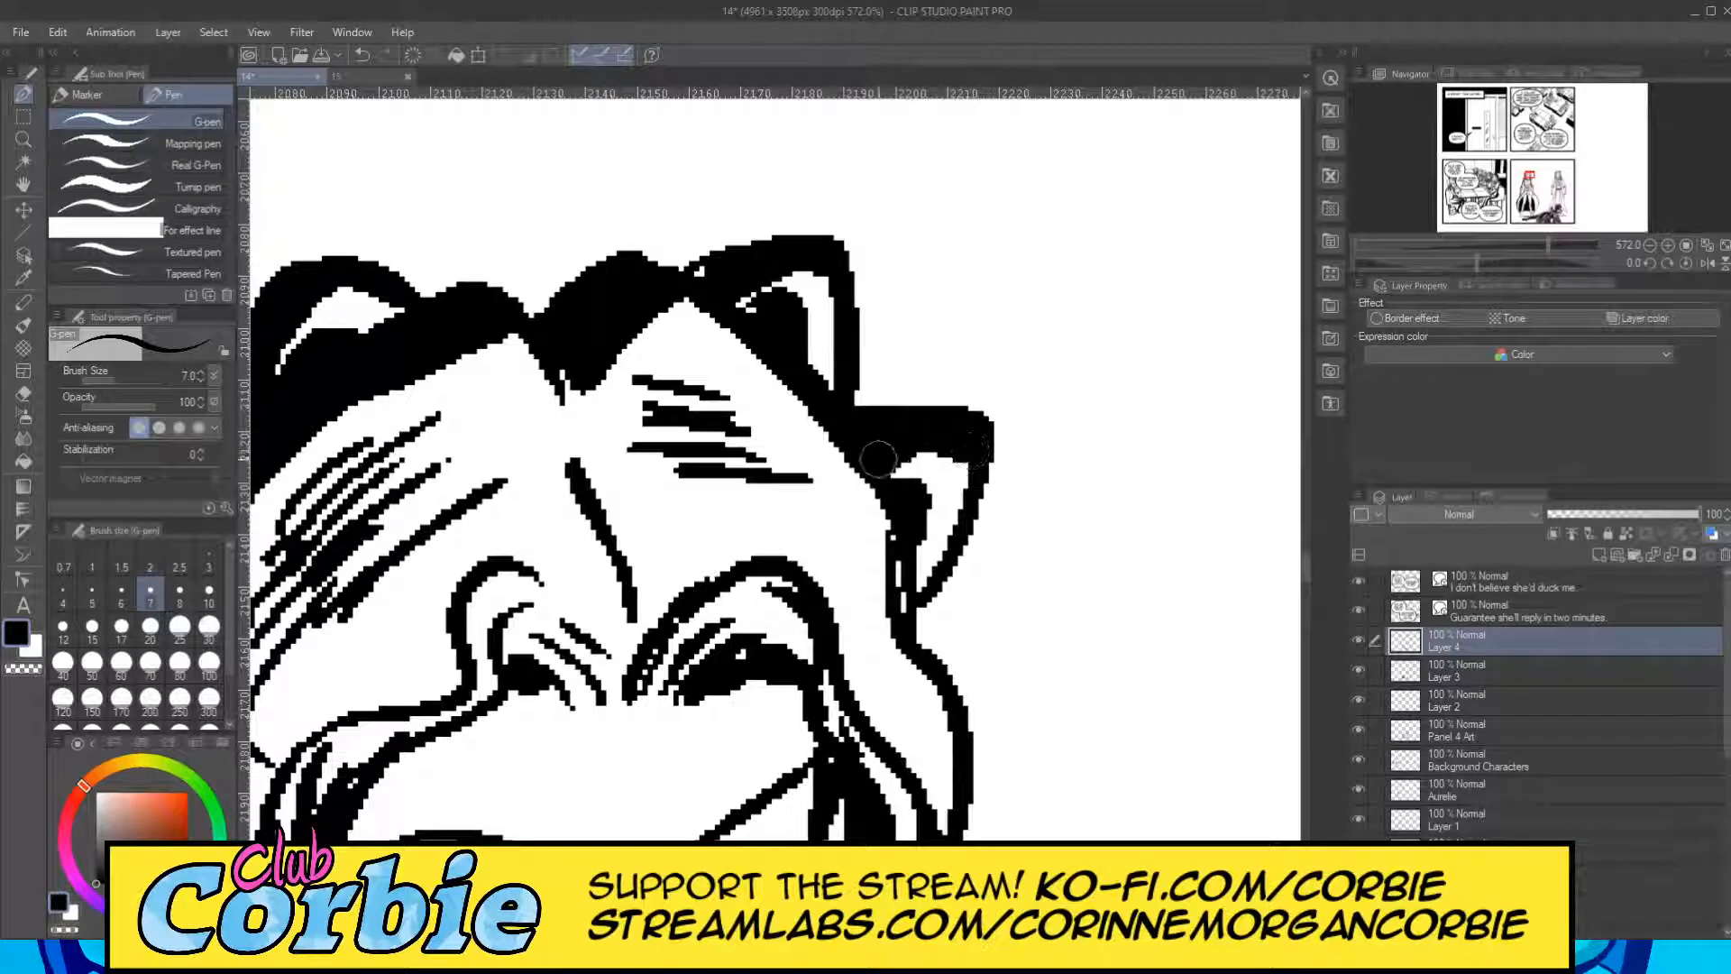
Shade the inner edge of the left standing figure's gauntlet nearest the other figure black from cuff to wrist with the G-pen at size 7.
left_click(23, 139)
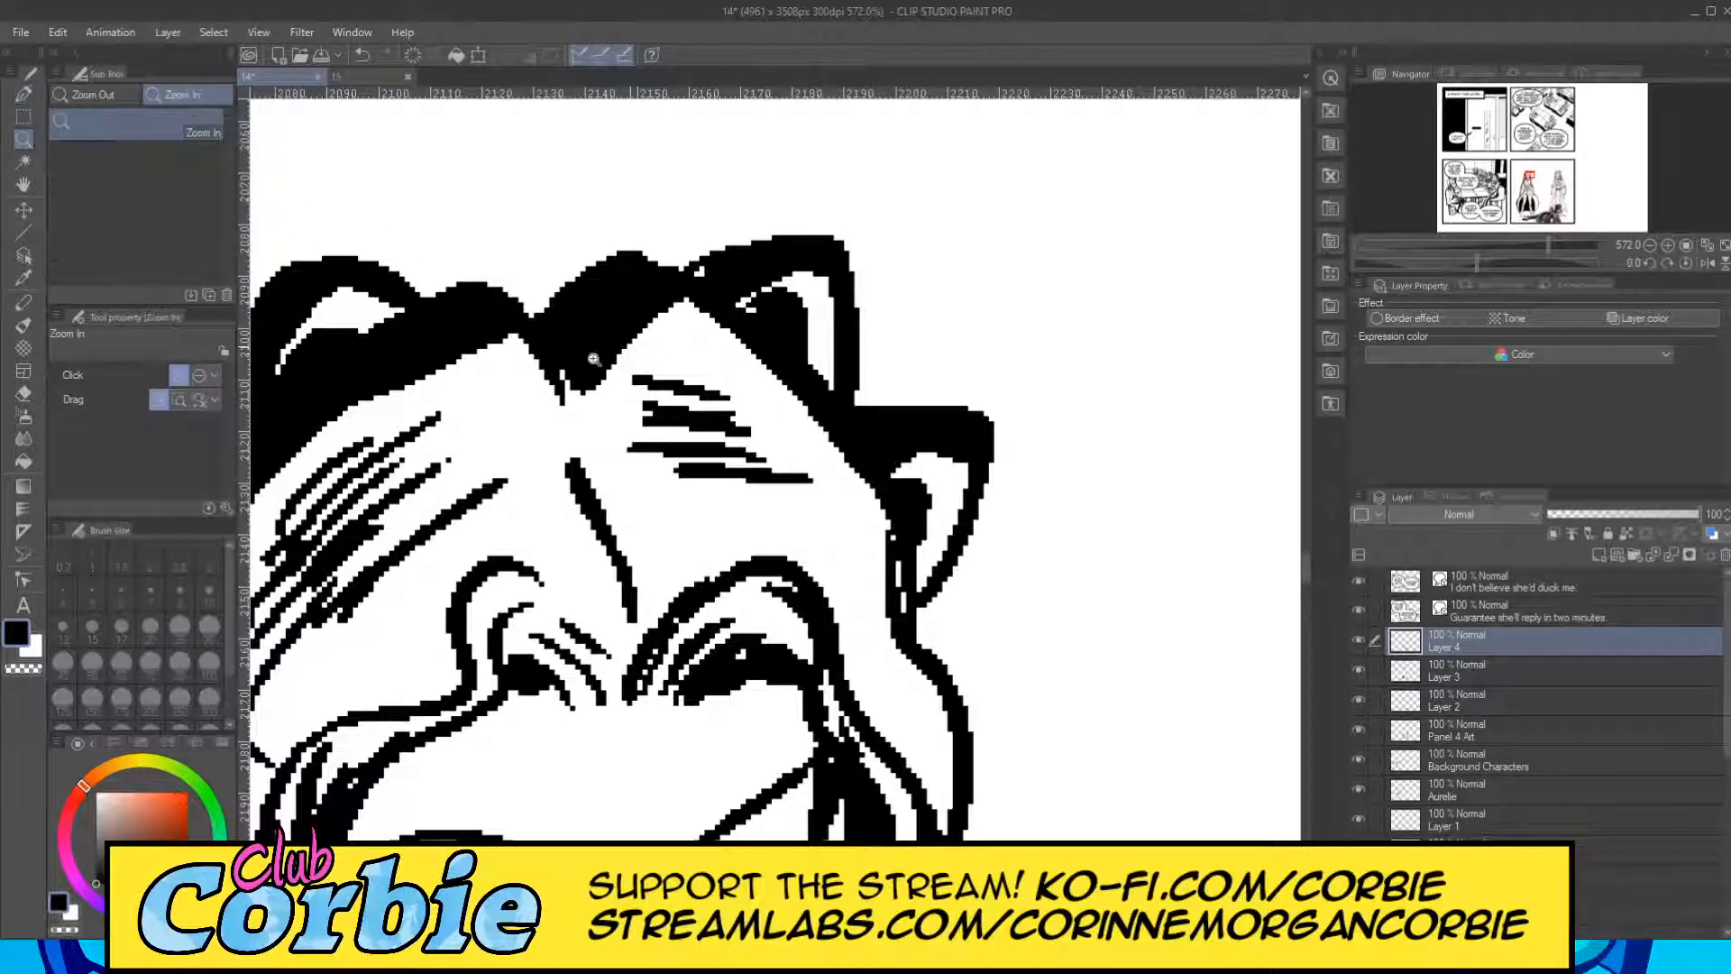
scroll(671, 505, "down", 6)
scroll(643, 508, "down", 3)
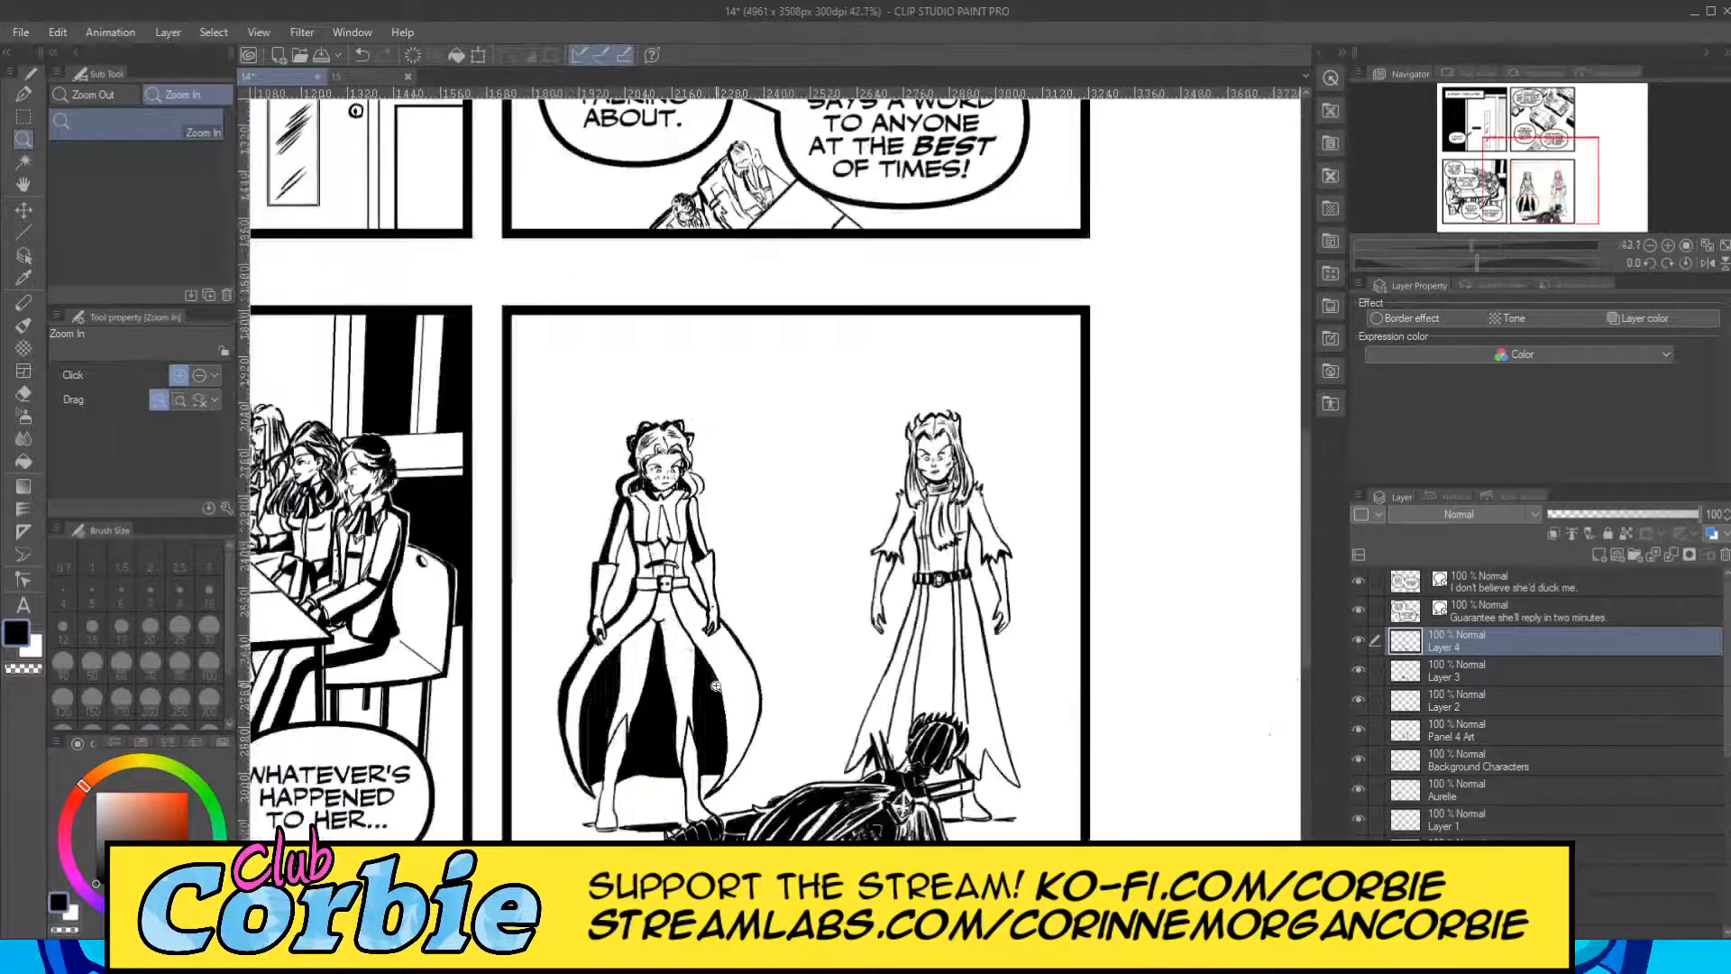
scroll(751, 622, "up", 5)
scroll(702, 586, "up", 4)
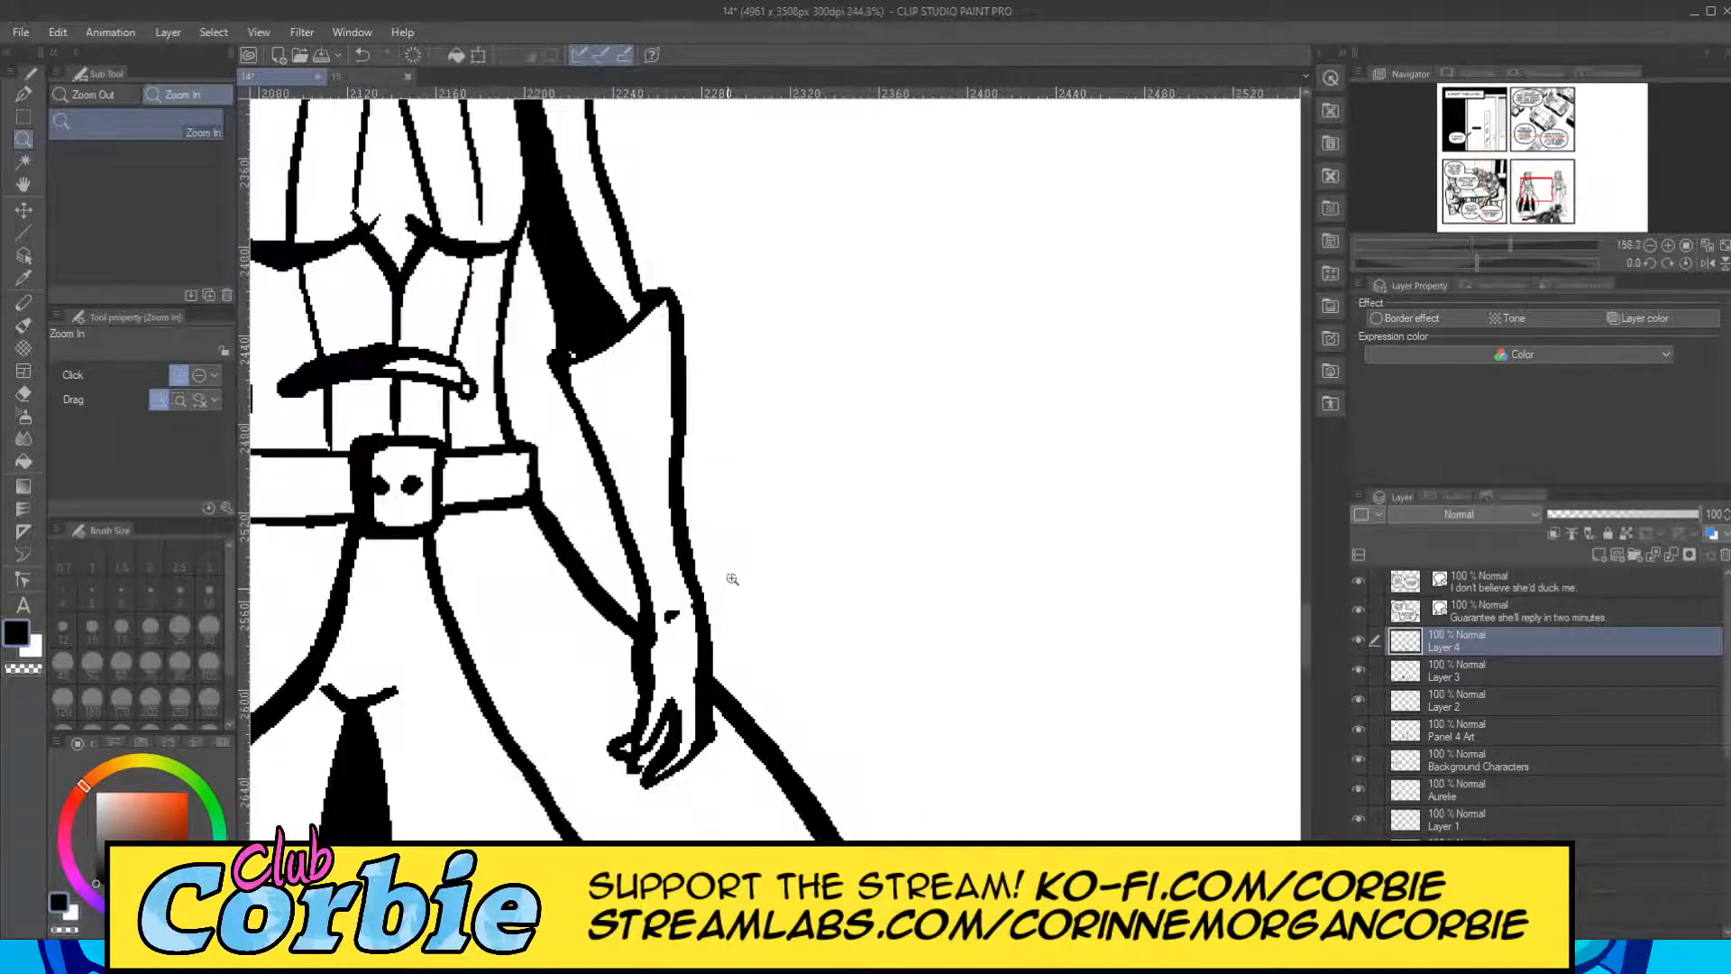
scroll(677, 597, "up", 1)
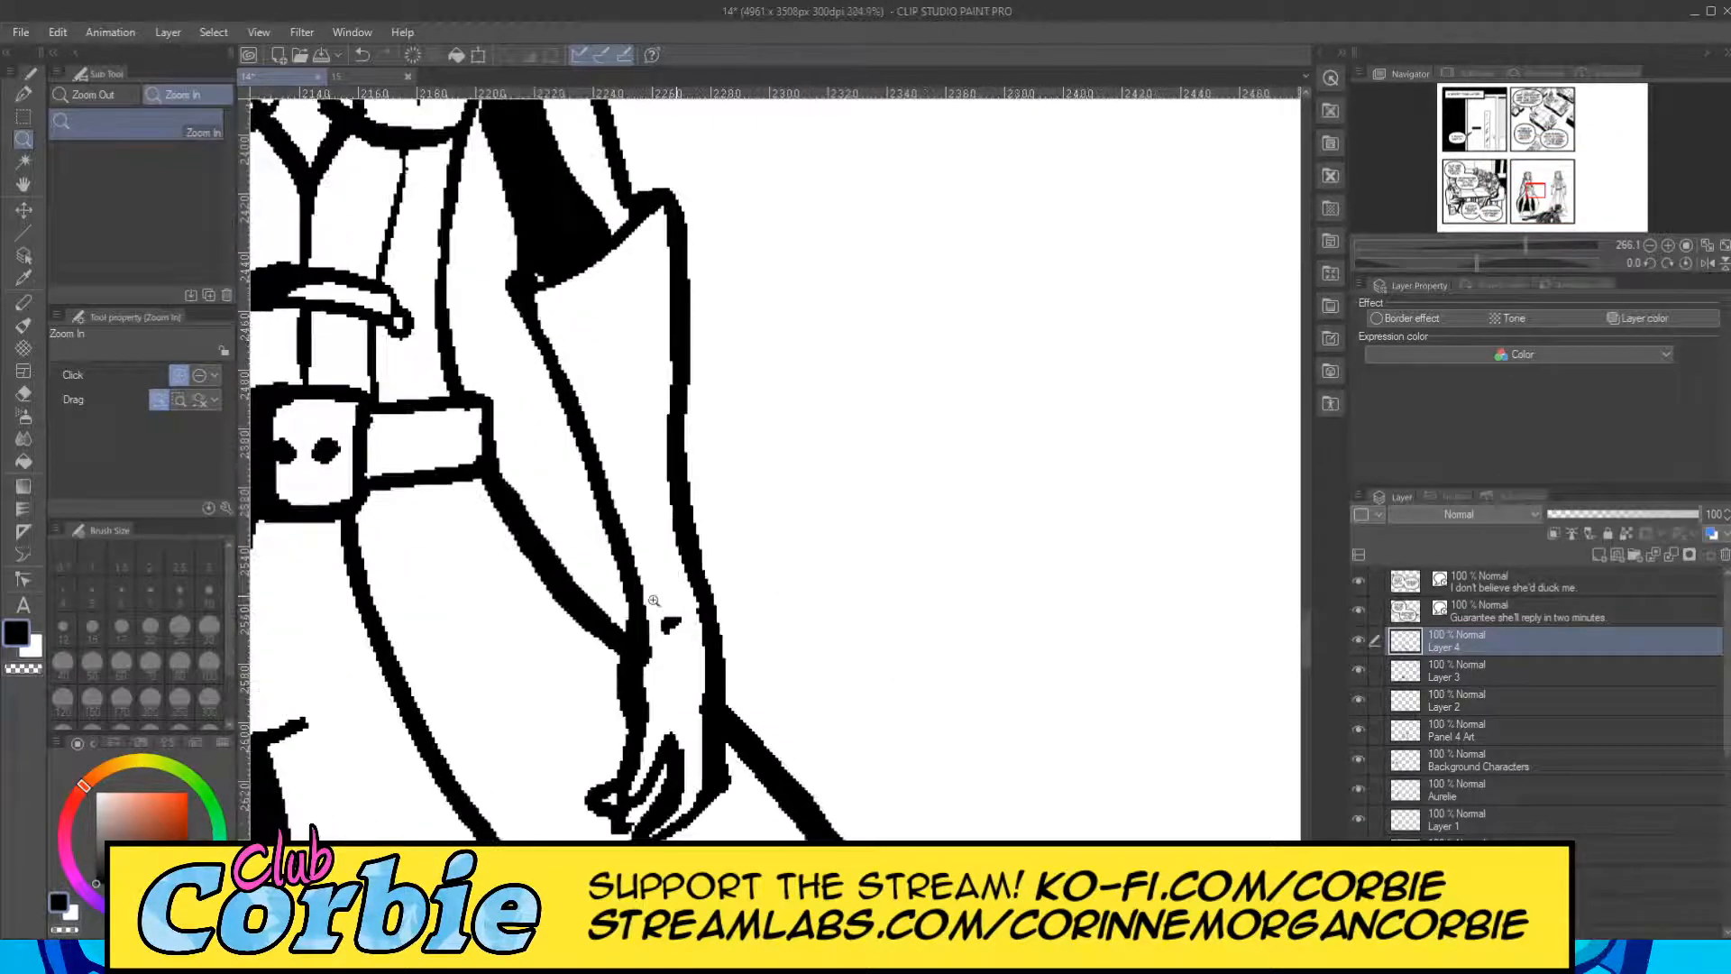
left_click(24, 92)
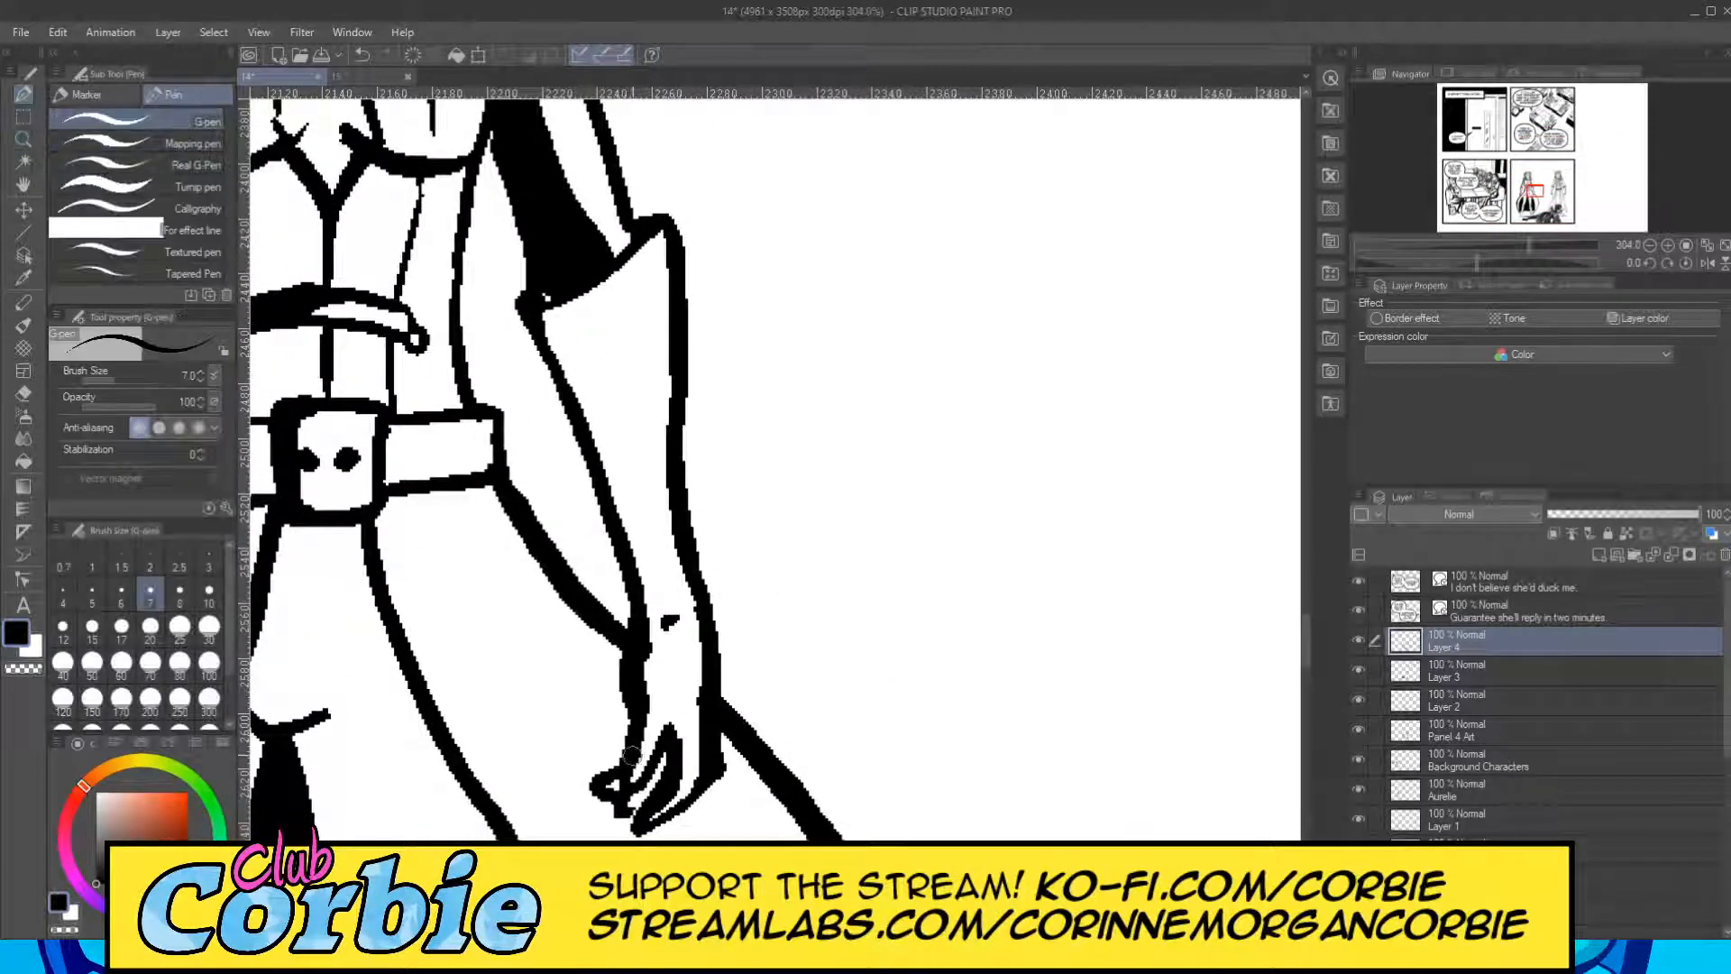
mouse_move(643, 664)
left_mouse_down()
mouse_move(654, 540)
mouse_move(596, 287)
mouse_move(592, 345)
mouse_move(569, 339)
mouse_move(566, 305)
mouse_move(550, 357)
mouse_move(542, 299)
mouse_move(588, 410)
left_mouse_up()
left_click_drag(582, 345, 630, 496)
left_click_drag(558, 356, 614, 525)
left_click_drag(623, 466, 640, 573)
left_click_drag(631, 505, 646, 607)
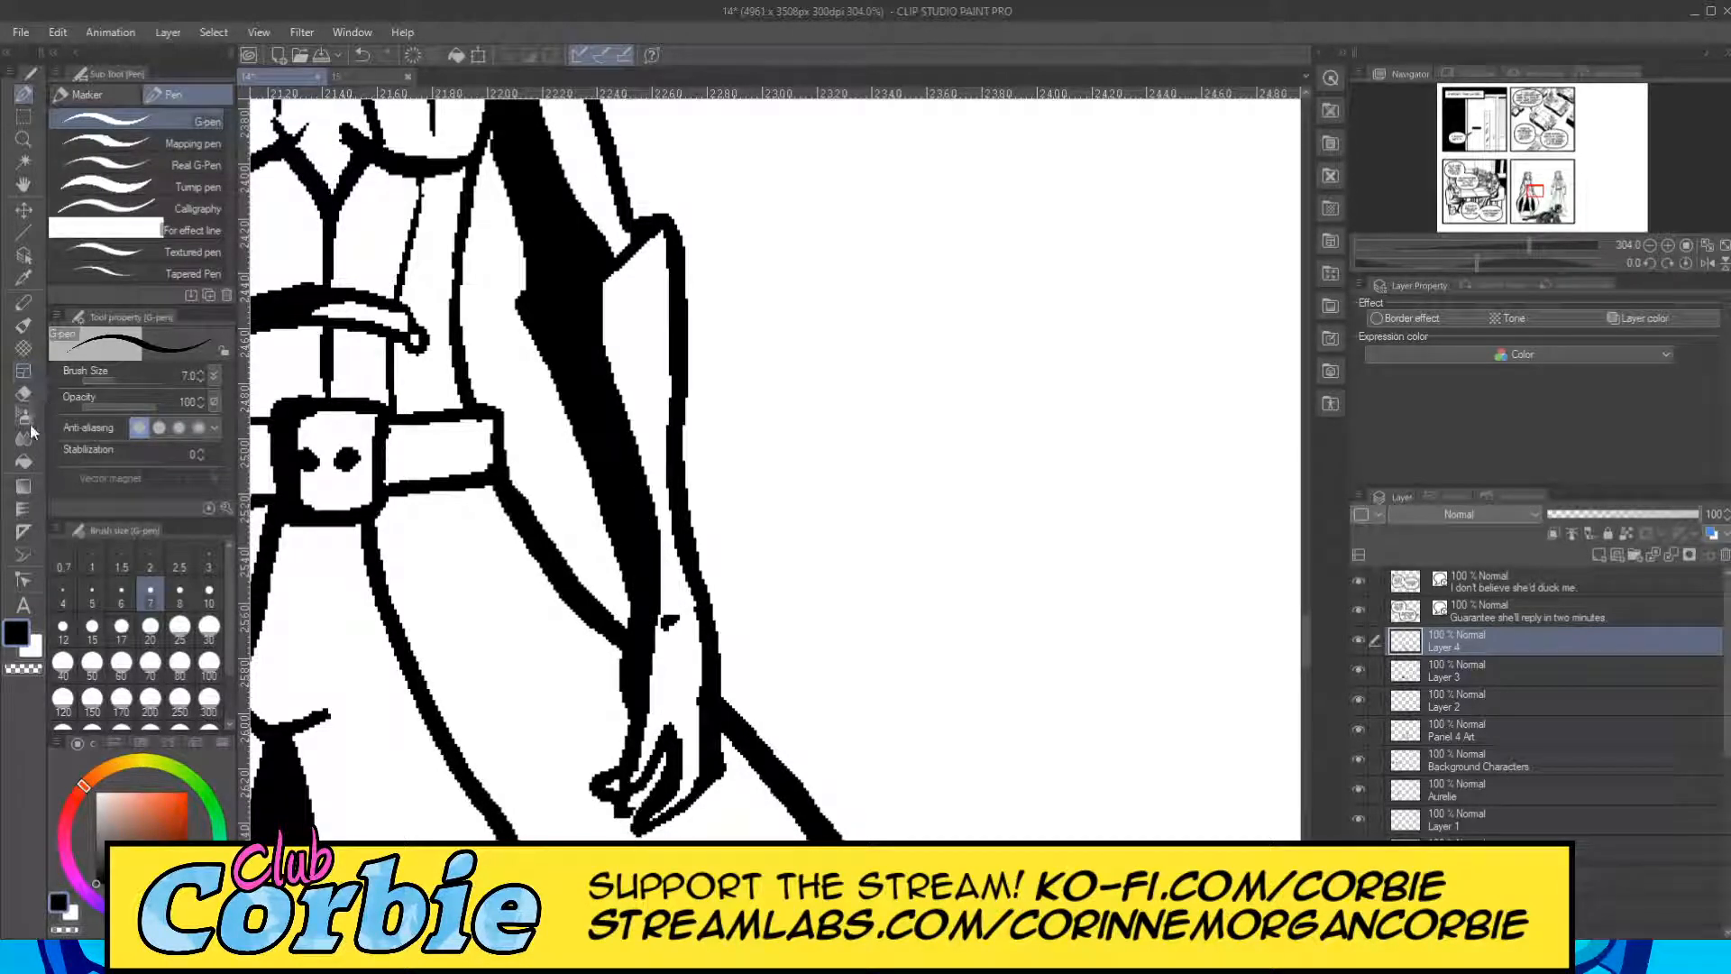
Trim the inside boundary of that gauntlet's black shadow into a slimmer shape with the Snap eraser at size 10.
left_click(24, 393)
mouse_move(630, 357)
left_mouse_down()
mouse_move(657, 591)
mouse_move(617, 289)
left_mouse_up()
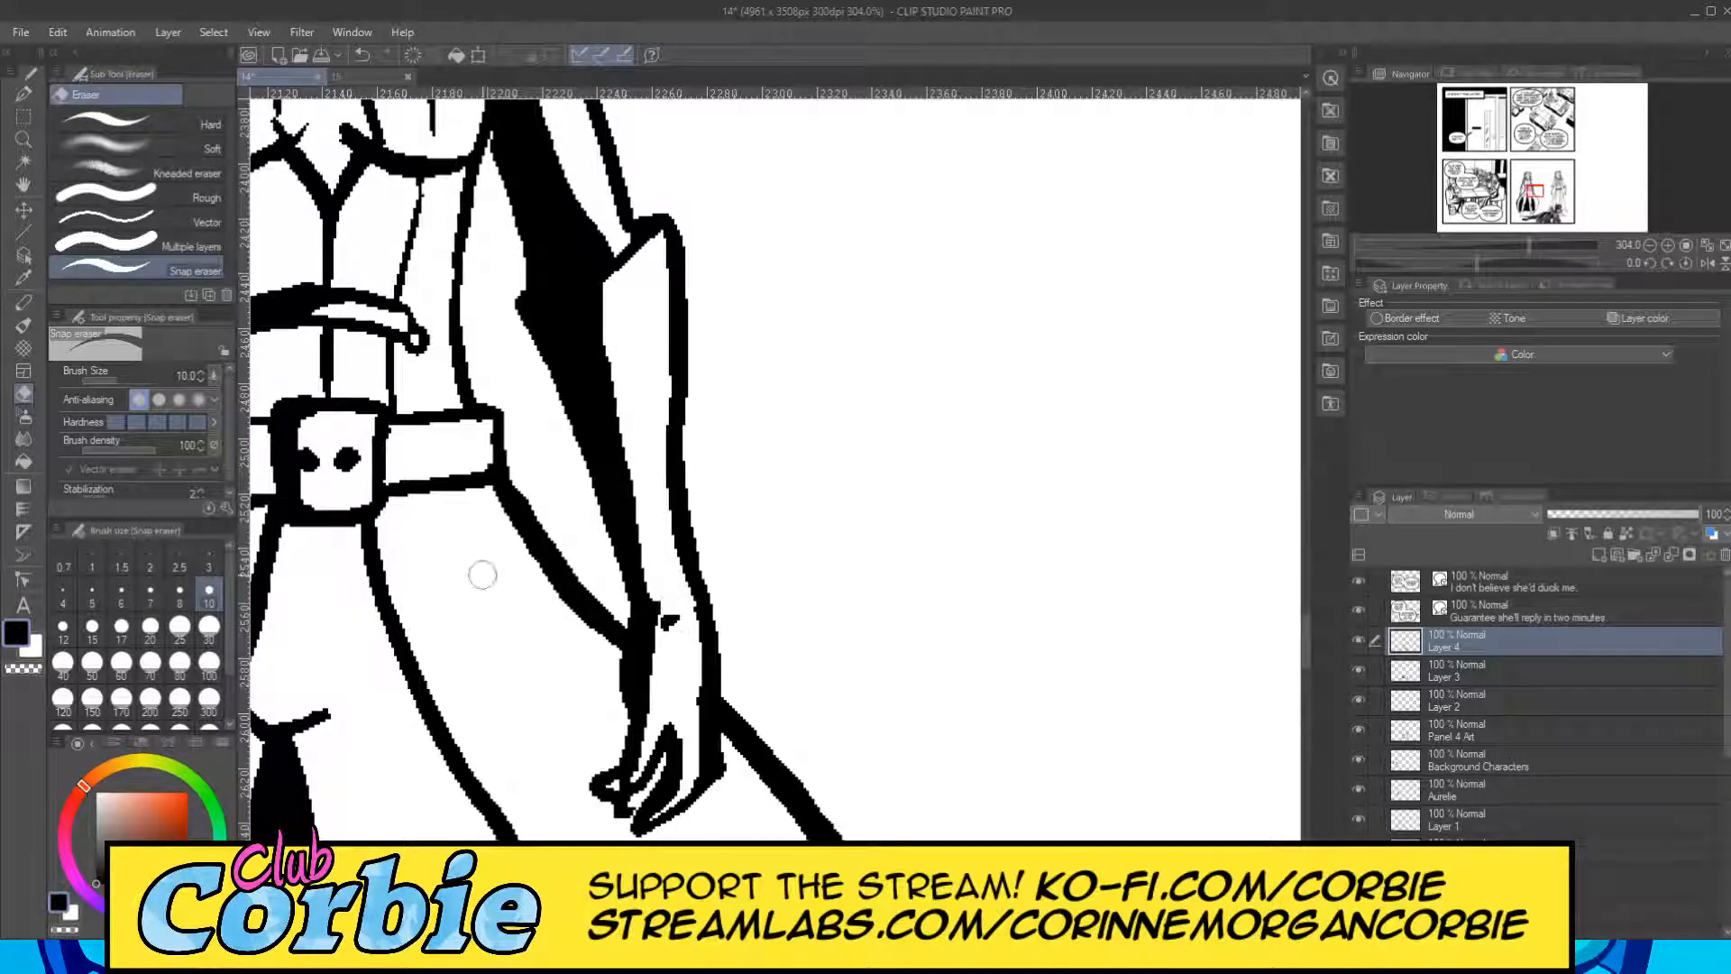
left_click(29, 139)
left_click_drag(665, 410, 587, 475)
scroll(613, 511, "down", 8)
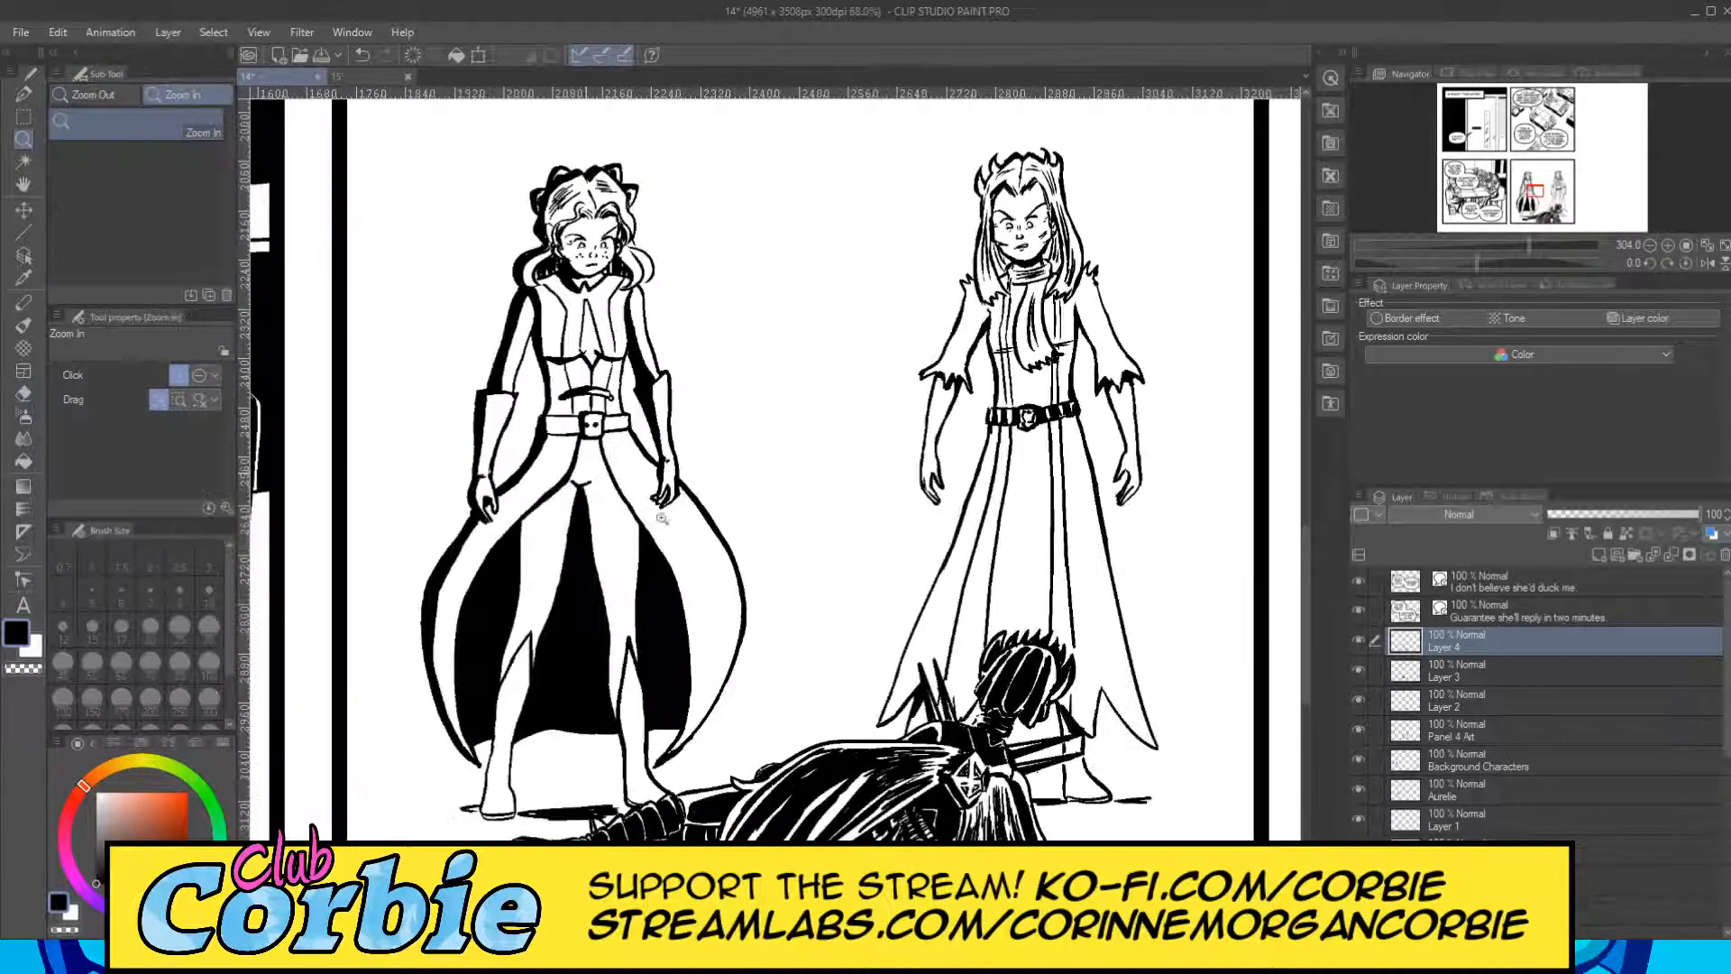
Paint a black shadow band from the pointed cuff down the shin of the left standing figure's outer-left boot with the G-pen at size 17.
scroll(707, 585, "up", 5)
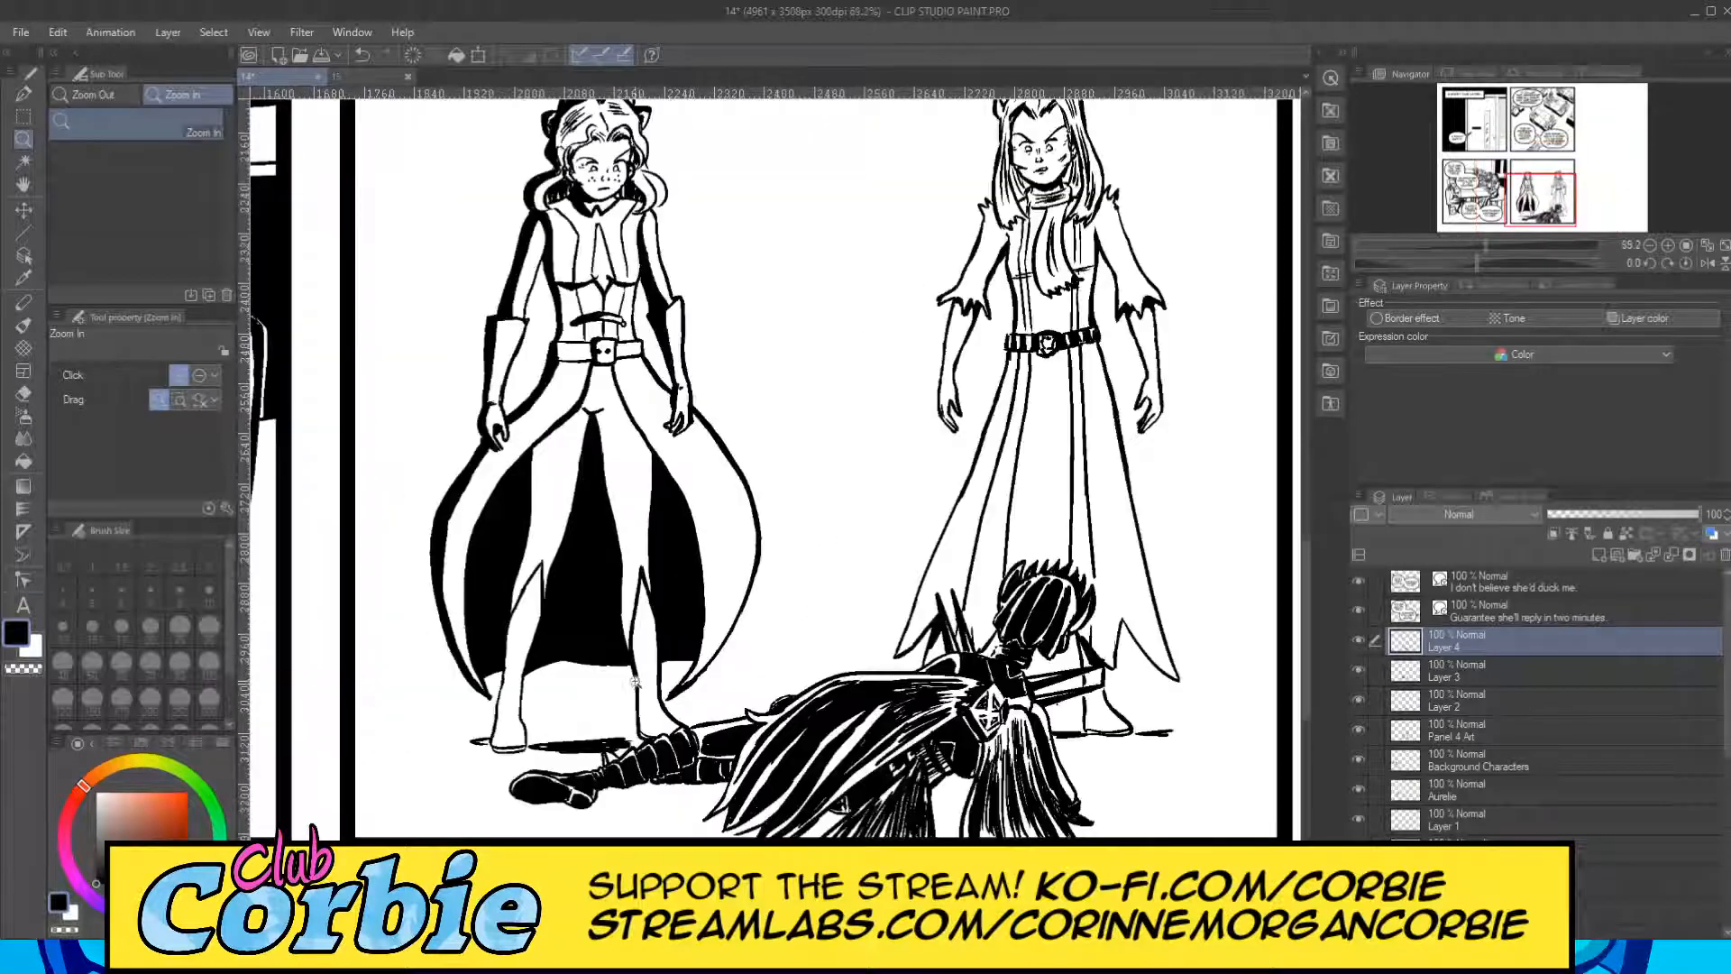
scroll(473, 745, "up", 3)
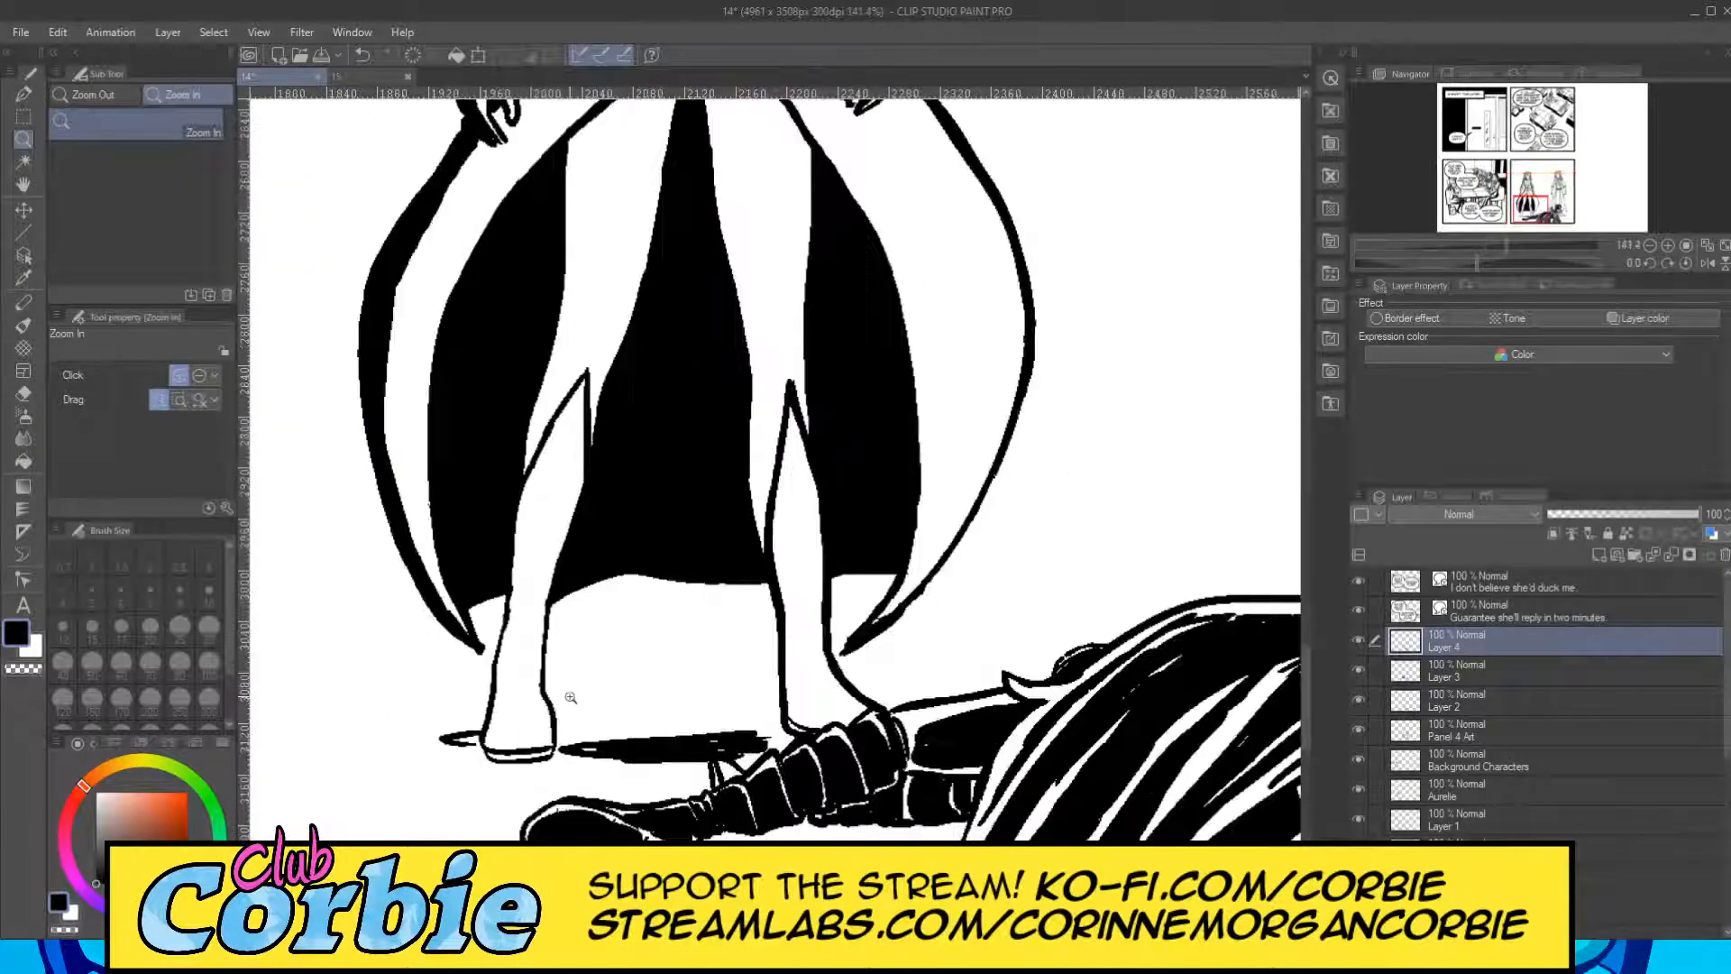
scroll(583, 712, "up", 2)
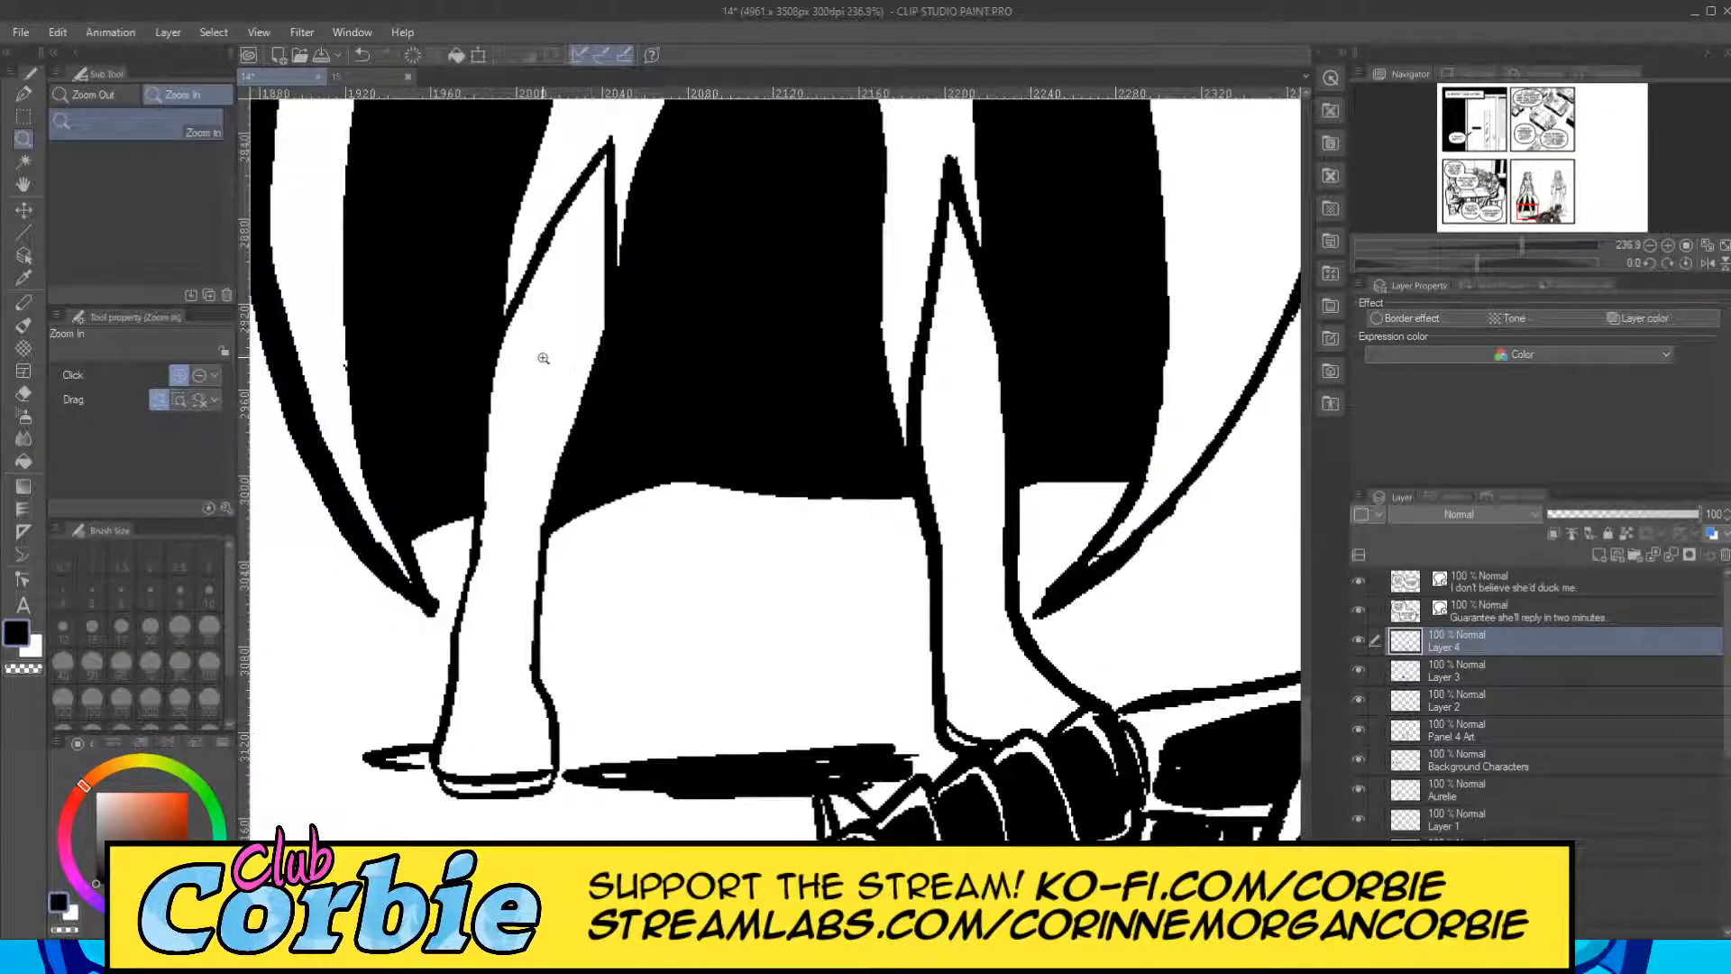
left_click(24, 93)
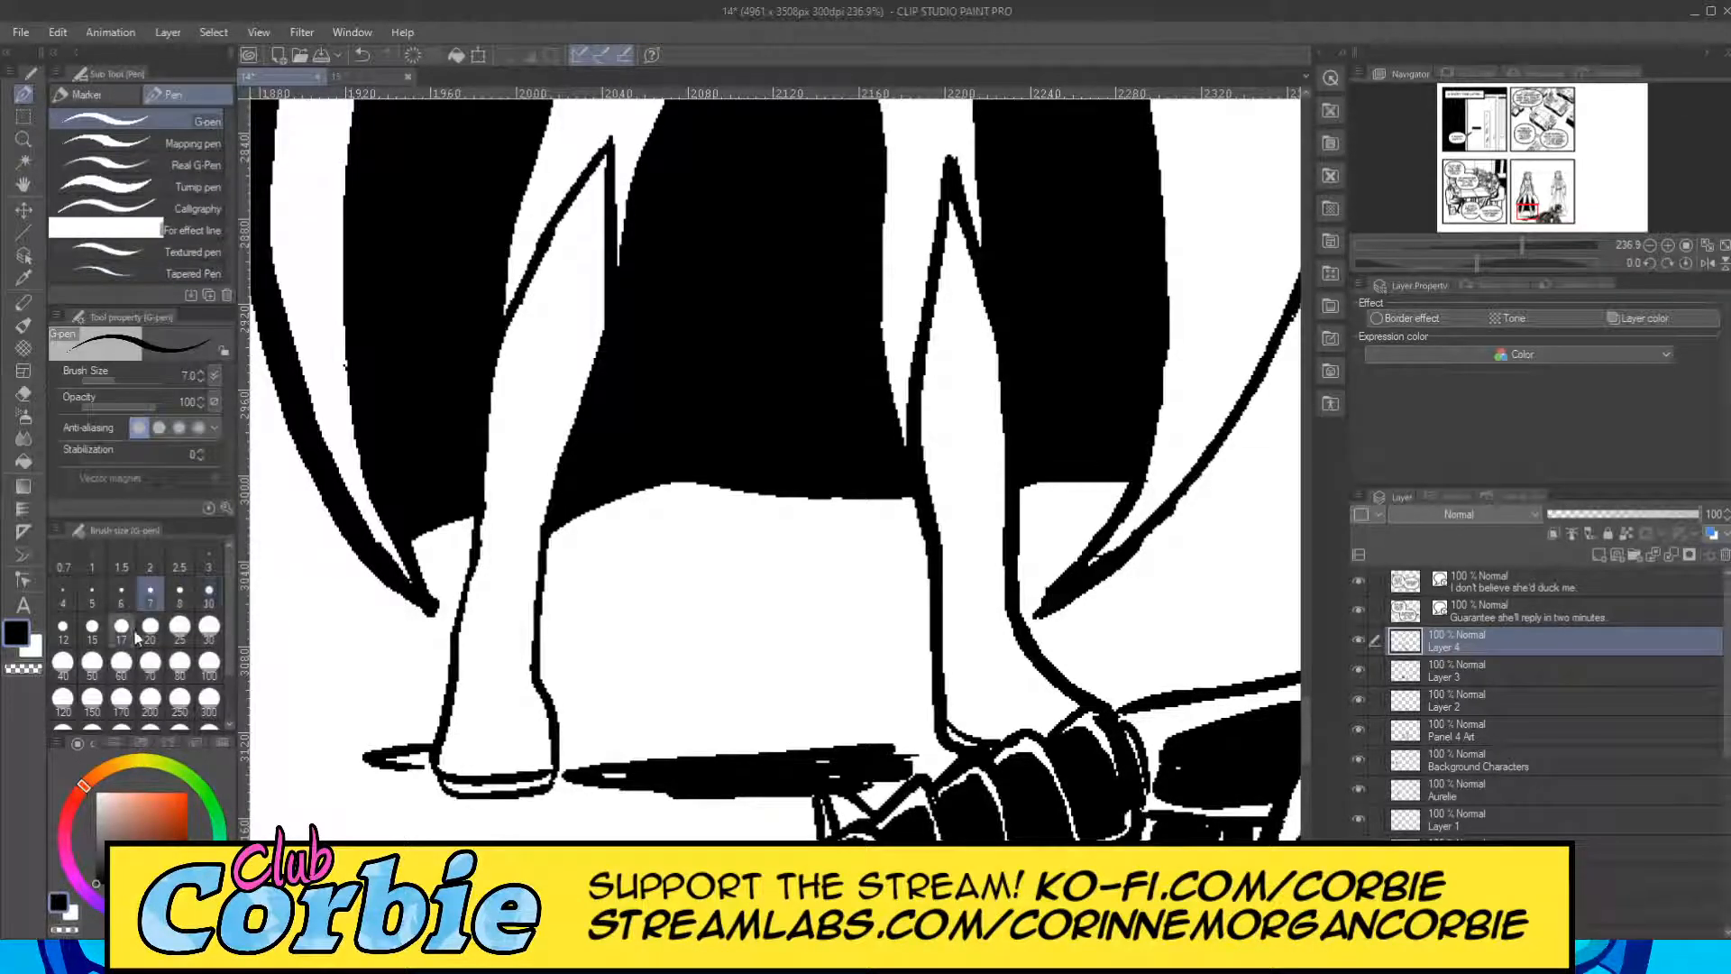
mouse_move(573, 253)
left_mouse_down()
mouse_move(525, 342)
mouse_move(536, 316)
mouse_move(505, 462)
left_mouse_up()
mouse_move(528, 337)
left_mouse_down()
mouse_move(551, 333)
mouse_move(577, 259)
left_mouse_up()
left_click_drag(577, 259, 516, 394)
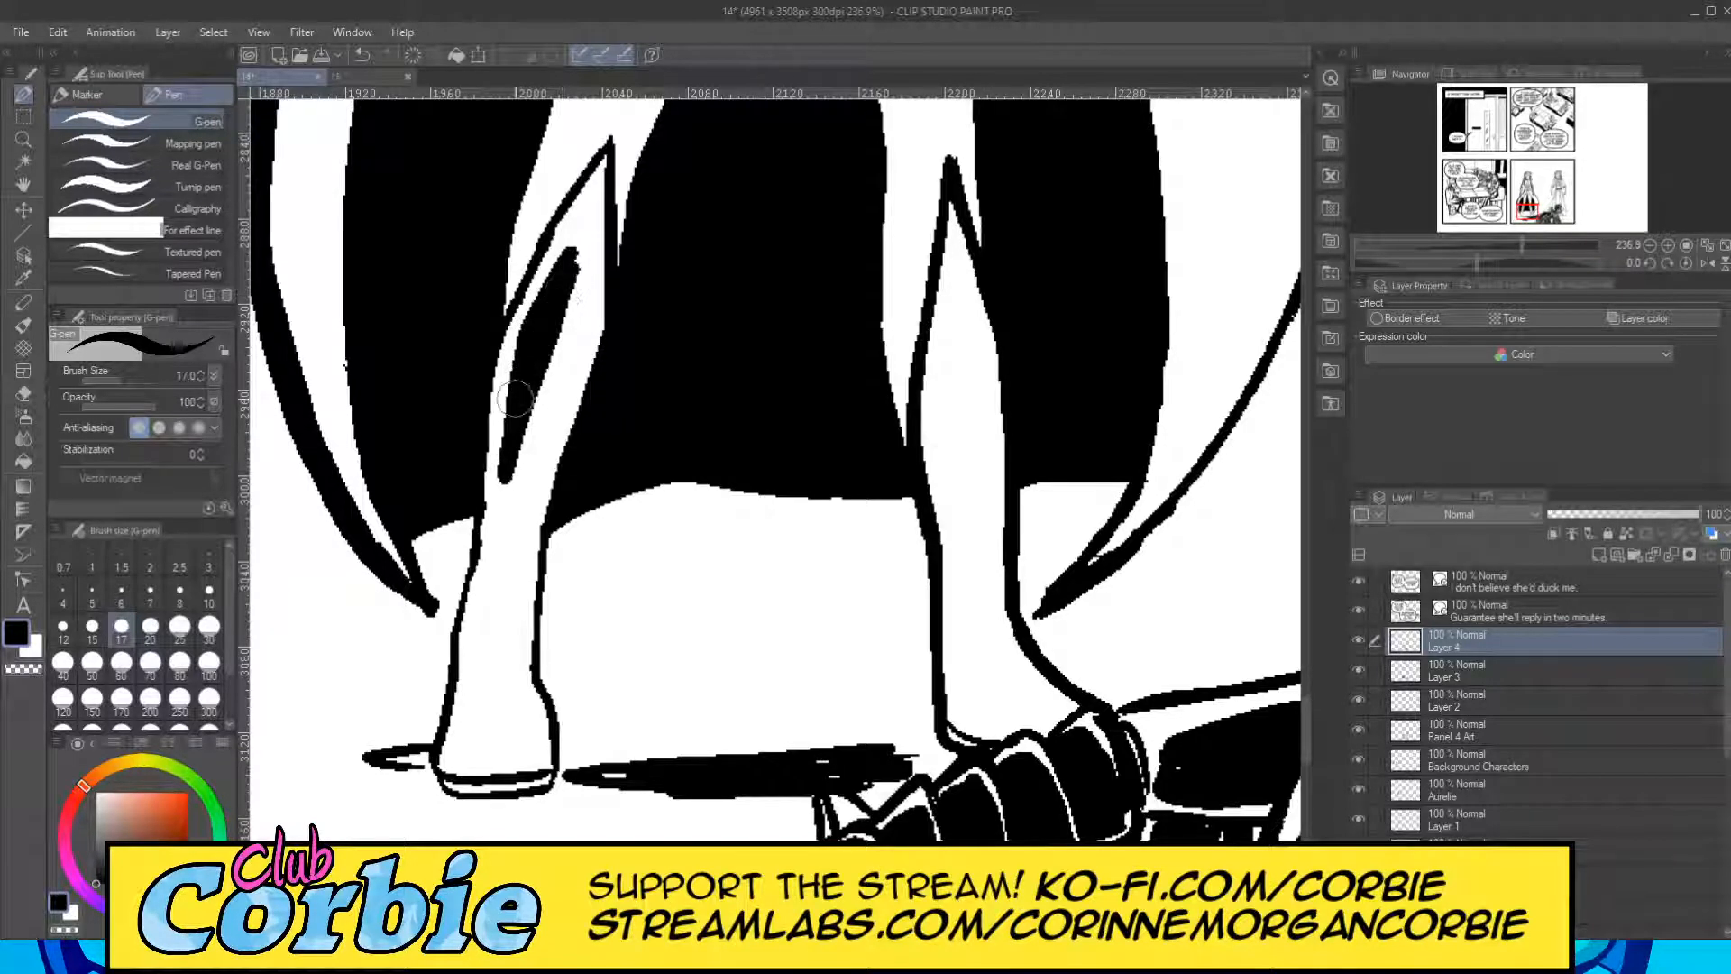
mouse_move(591, 201)
left_mouse_down()
mouse_move(539, 303)
mouse_move(591, 207)
mouse_move(536, 353)
left_mouse_up()
left_click_drag(570, 259, 507, 502)
mouse_move(529, 326)
left_mouse_down()
mouse_move(503, 483)
mouse_move(526, 339)
mouse_move(513, 459)
left_mouse_up()
left_click_drag(528, 331, 511, 488)
left_click_drag(523, 361, 511, 544)
Extend the same boot's black shadow band down the ankle and fill the outer part of the foot to the sole.
left_click_drag(513, 440, 485, 637)
left_click_drag(500, 577, 482, 642)
left_click_drag(510, 505, 487, 683)
left_click_drag(503, 602, 468, 758)
left_click_drag(478, 699, 456, 776)
mouse_move(487, 651)
left_mouse_down()
mouse_move(498, 753)
mouse_move(489, 686)
mouse_move(468, 762)
mouse_move(490, 767)
mouse_move(462, 766)
mouse_move(488, 763)
mouse_move(491, 693)
mouse_move(500, 777)
mouse_move(441, 780)
mouse_move(543, 774)
left_mouse_up()
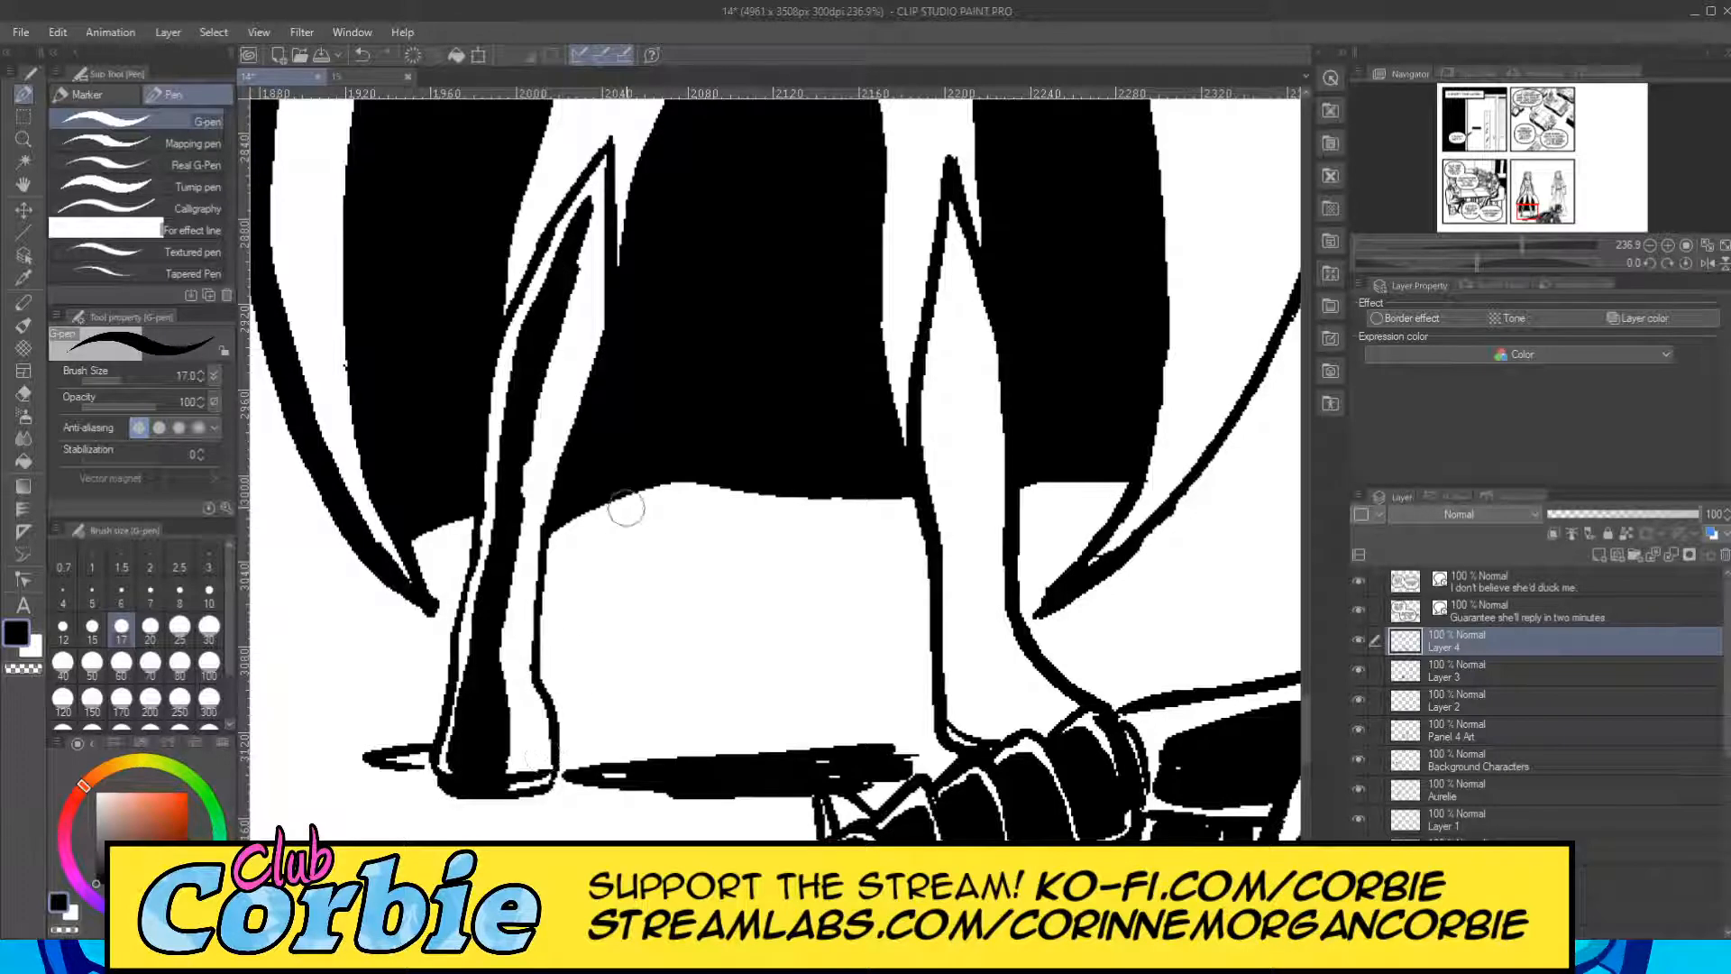
Paint a black shadow band down the figure's other boot from the cuff tip to the foot behind the fallen figure's leg, at size 17.
left_click_drag(955, 268, 936, 401)
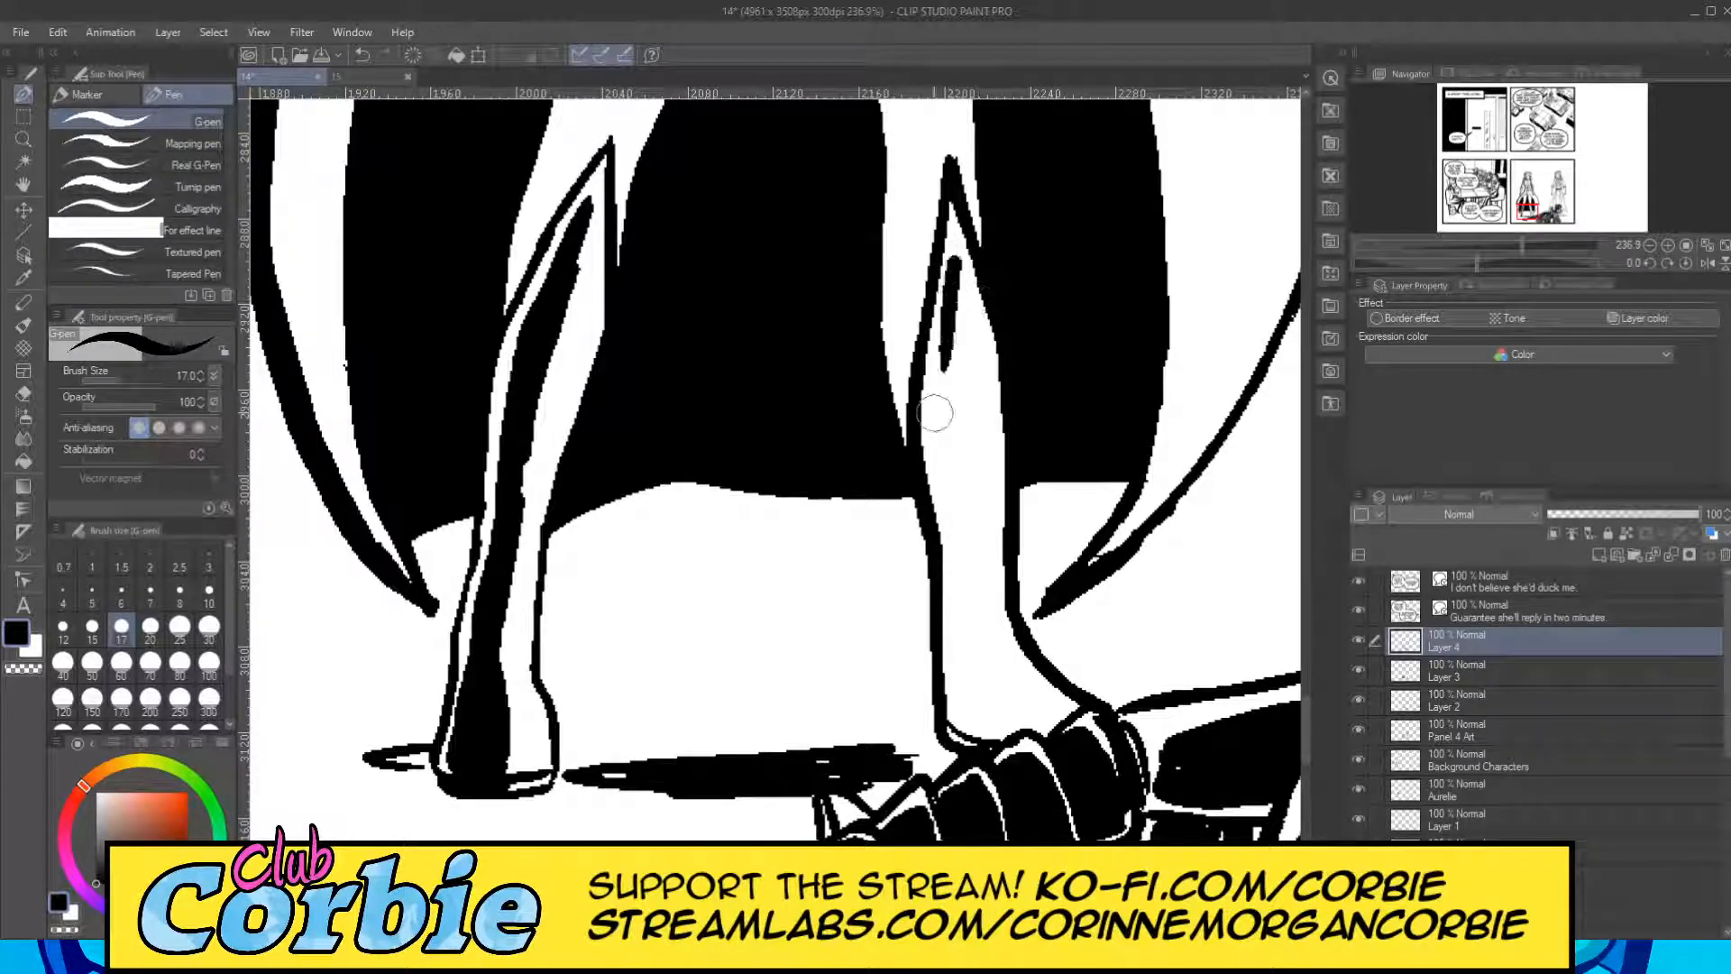
mouse_move(953, 287)
left_mouse_down()
mouse_move(941, 434)
mouse_move(961, 518)
mouse_move(956, 332)
mouse_move(972, 604)
left_mouse_up()
left_click_drag(956, 469, 970, 685)
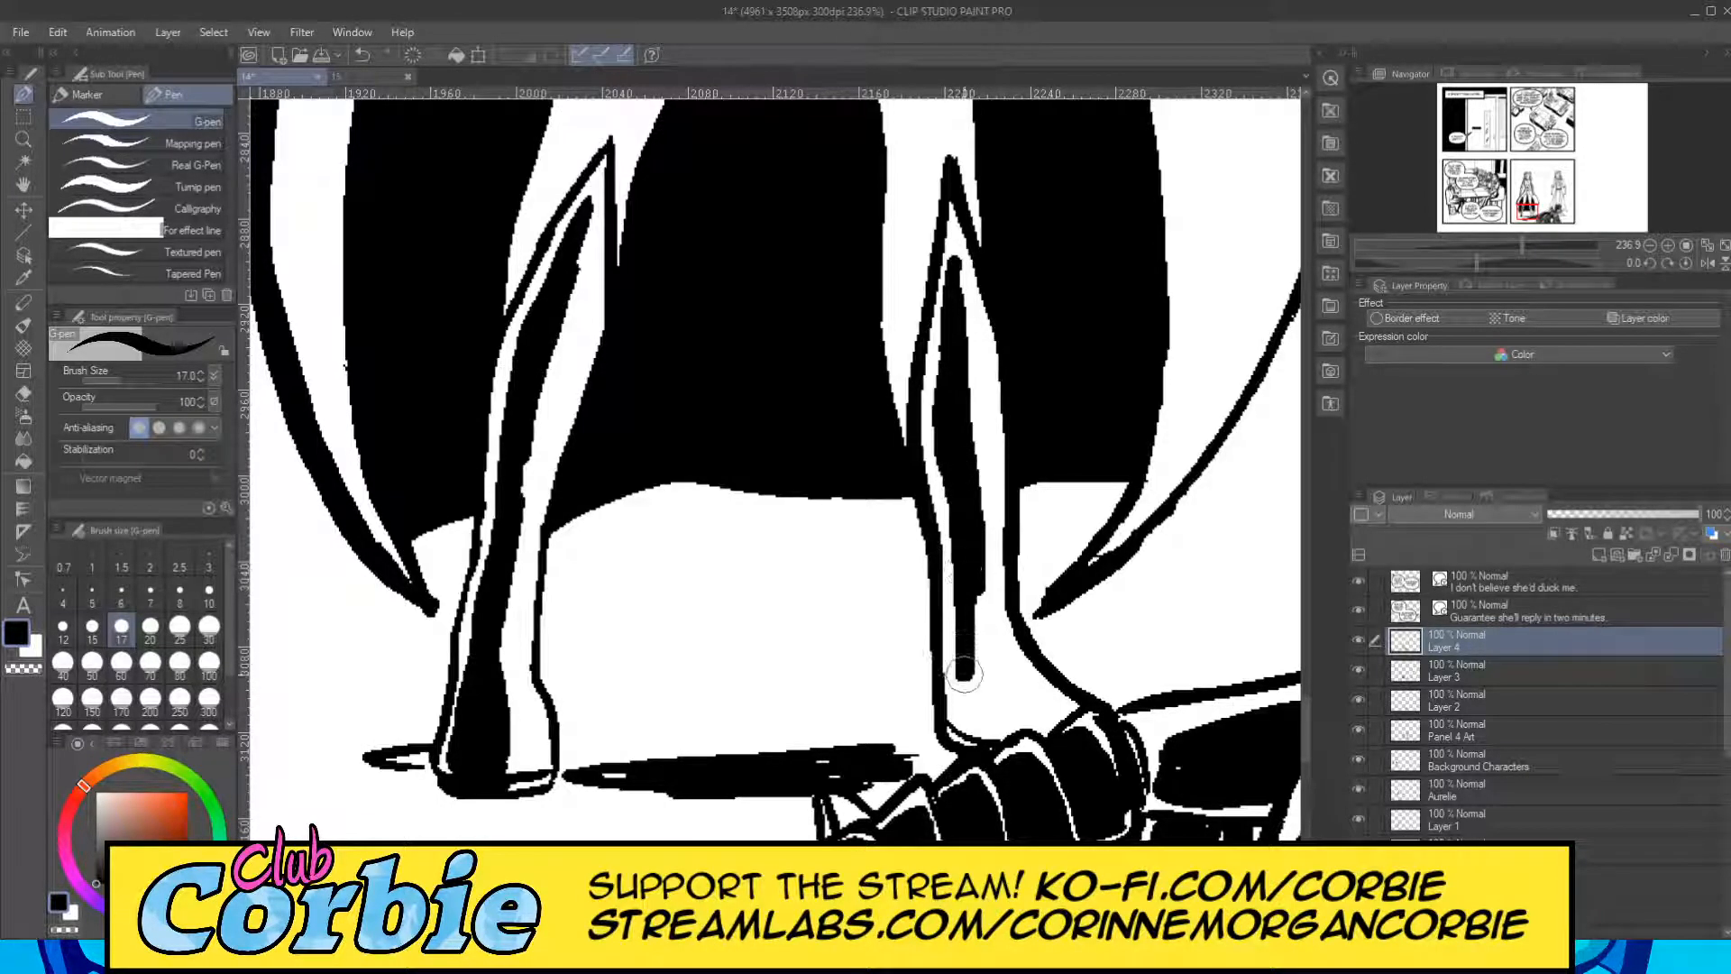
mouse_move(957, 578)
left_mouse_down()
mouse_move(969, 708)
mouse_move(994, 722)
mouse_move(974, 685)
mouse_move(978, 725)
left_mouse_up()
mouse_move(963, 663)
left_mouse_down()
mouse_move(985, 737)
mouse_move(974, 762)
mouse_move(960, 753)
mouse_move(1010, 761)
left_mouse_up()
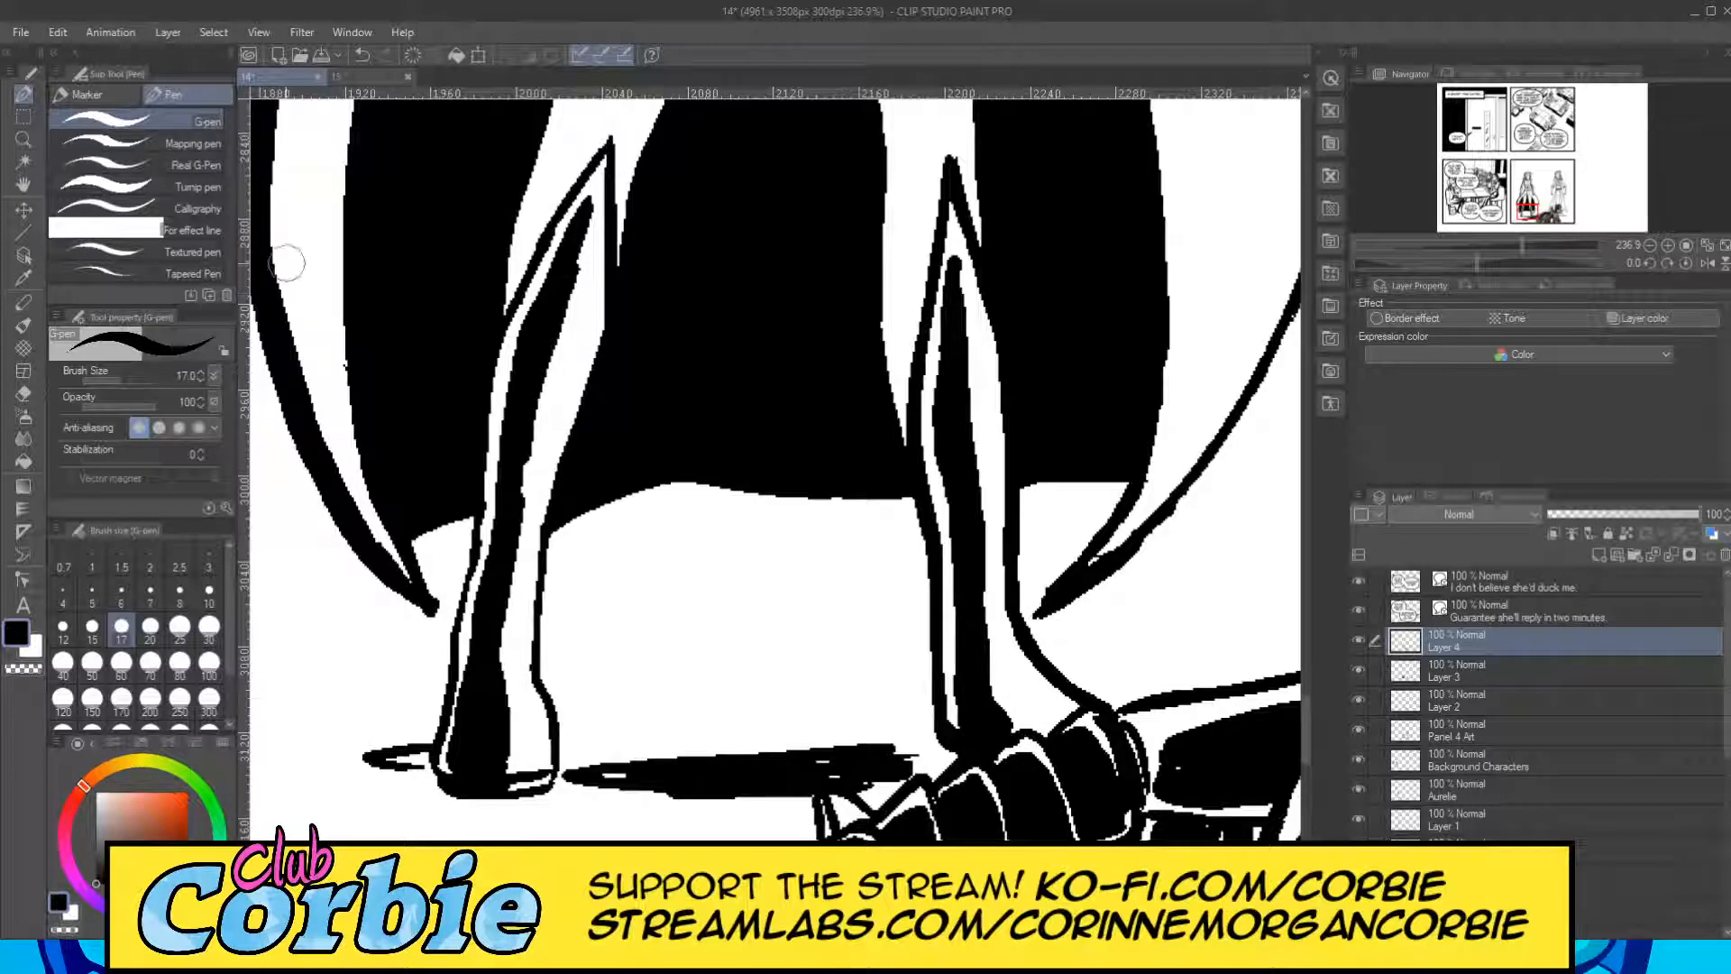
left_click_drag(953, 412, 972, 658)
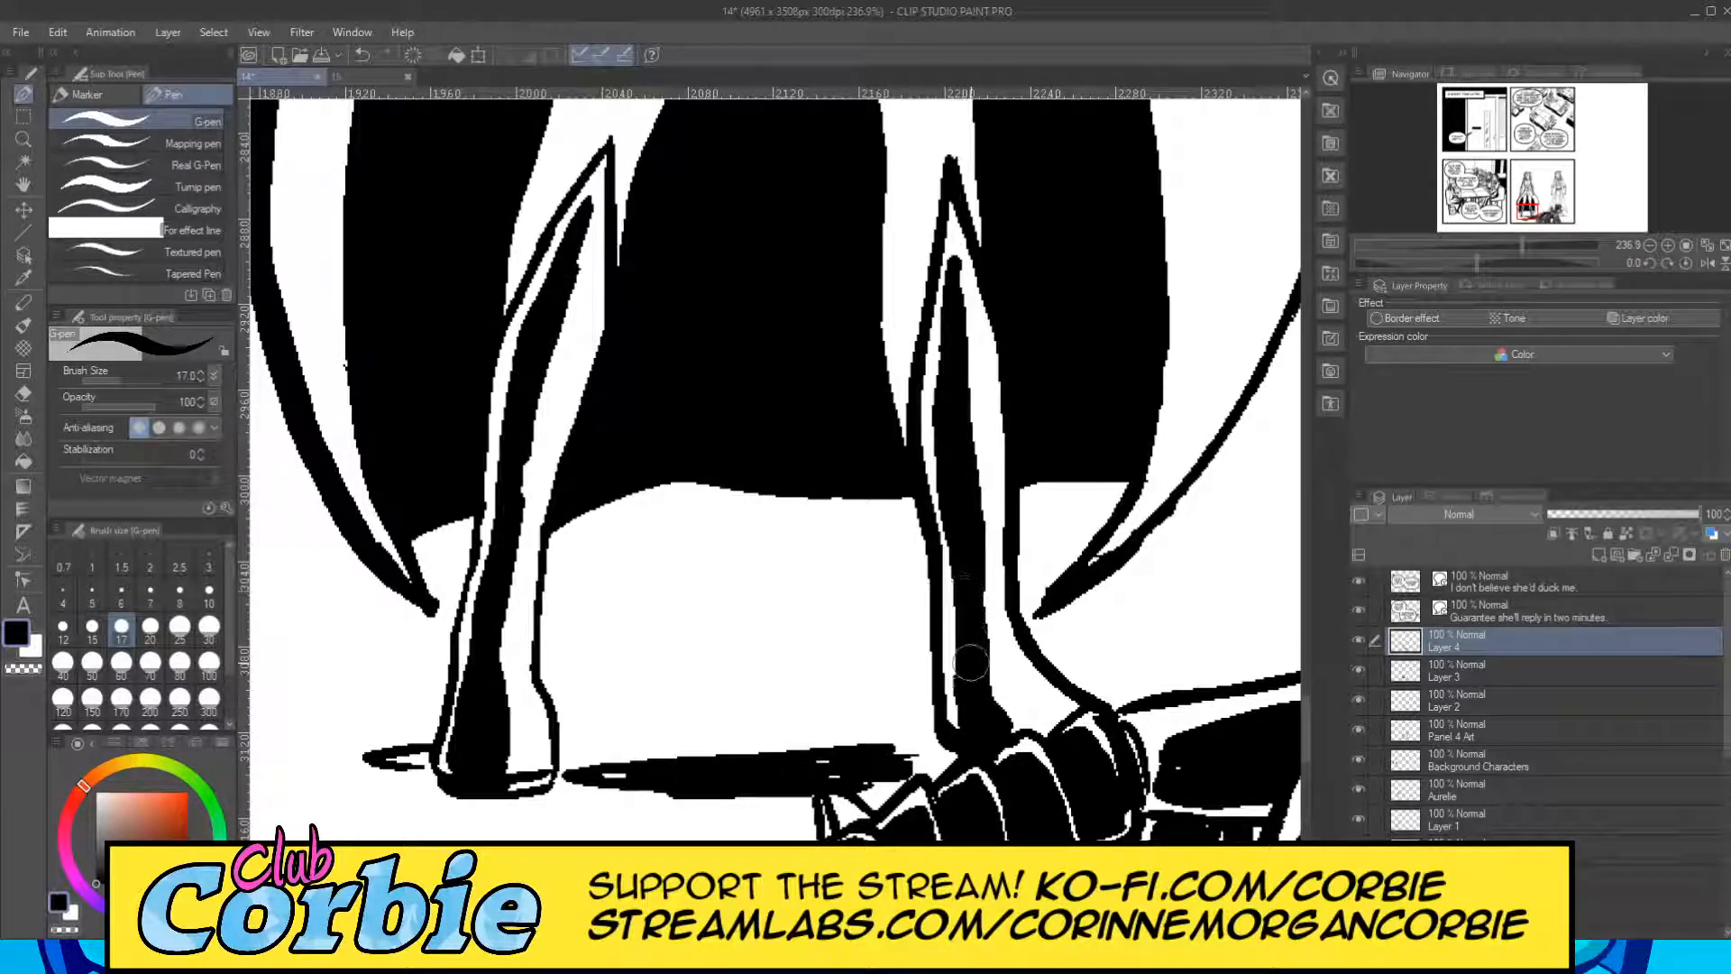
mouse_move(962, 529)
left_mouse_down()
mouse_move(965, 696)
mouse_move(1003, 745)
left_mouse_up()
Shade the outer side of the figure's left-hand thigh black from the coat edge down to the boot cuff, leaving a thin white rim.
left_click(22, 140)
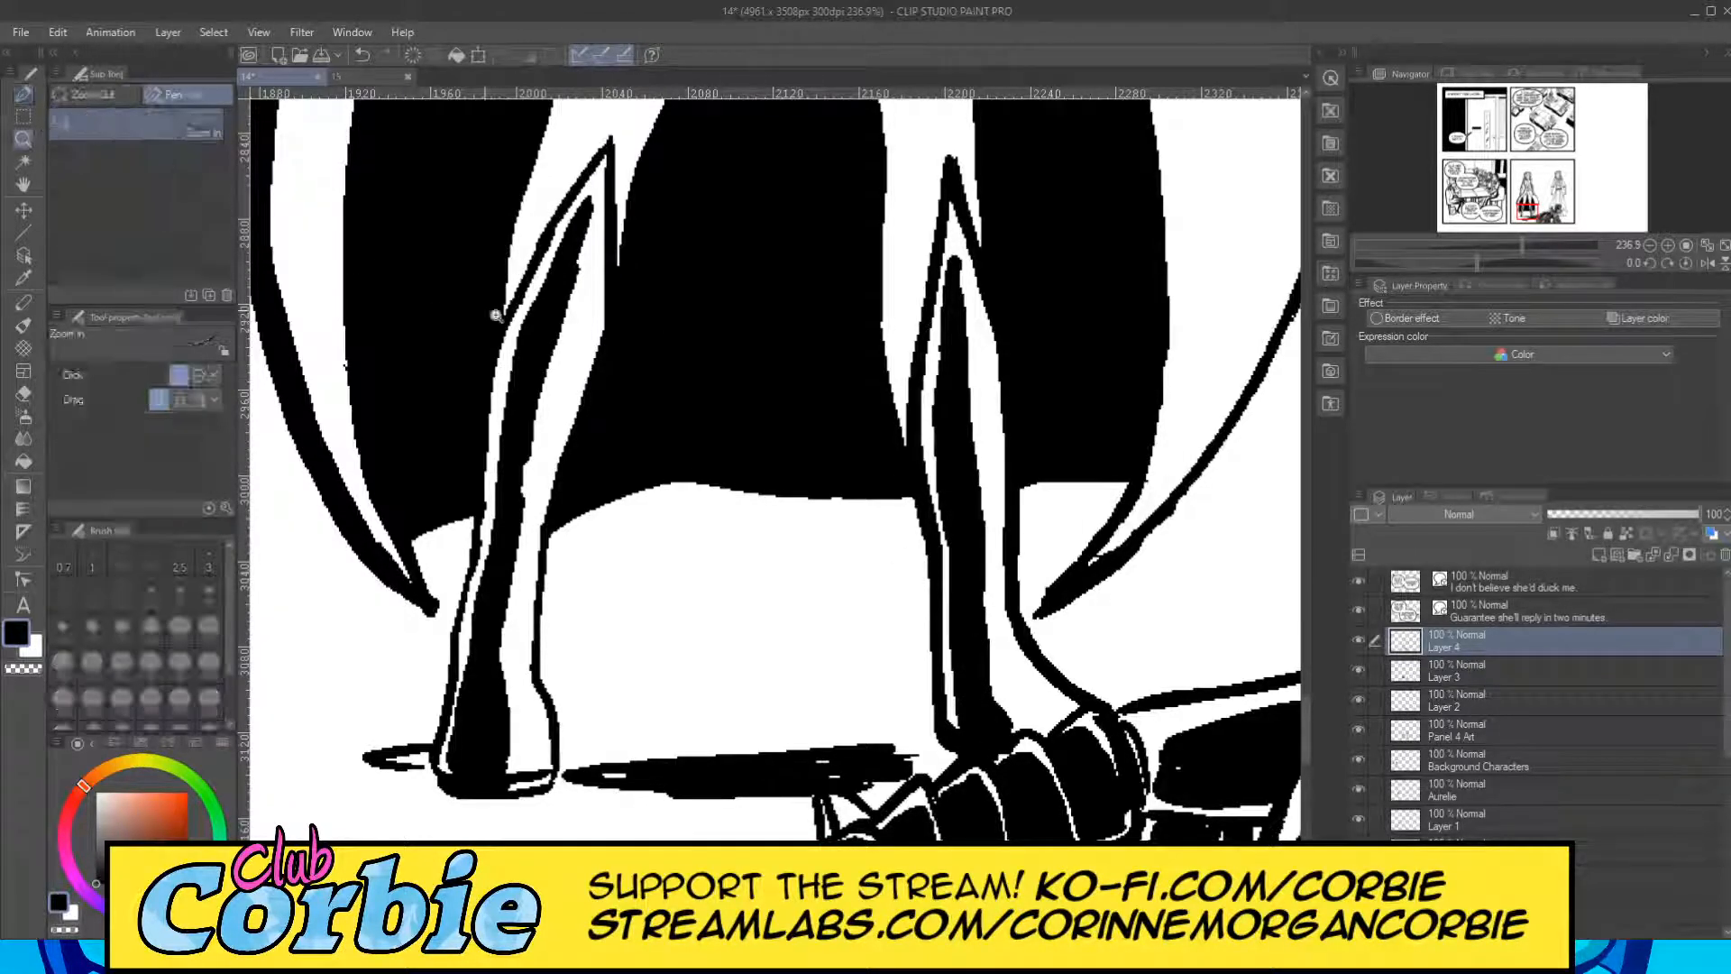
scroll(431, 298, "down", 10)
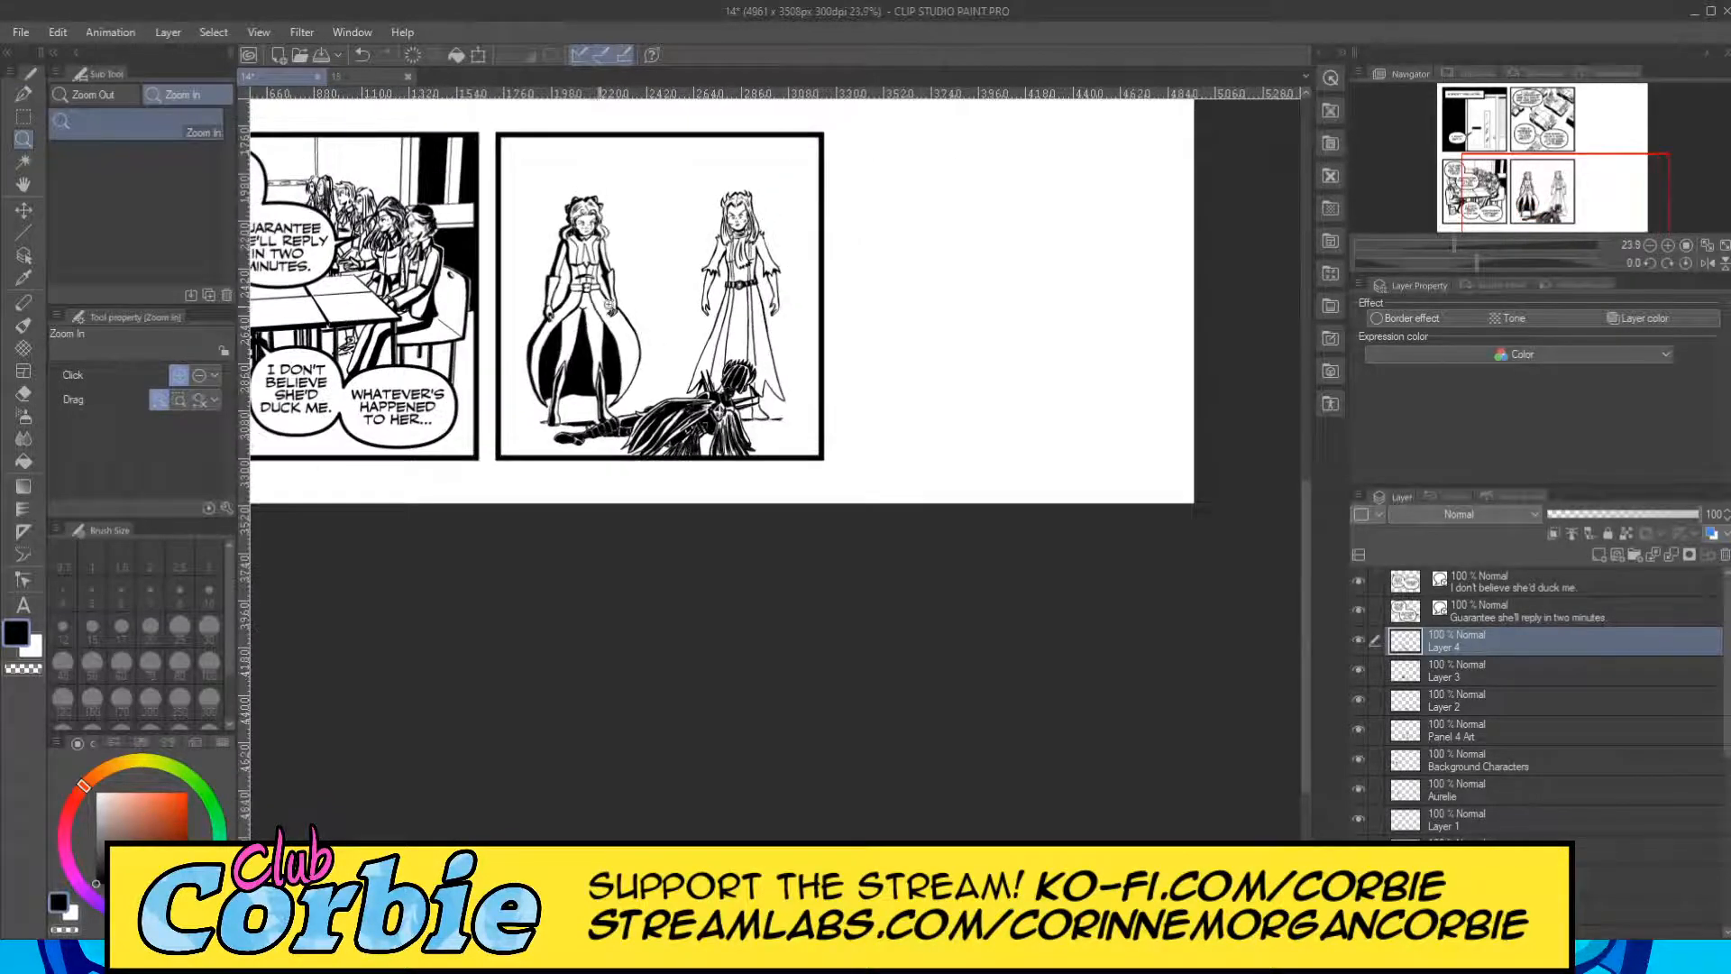
scroll(598, 308, "up", 4)
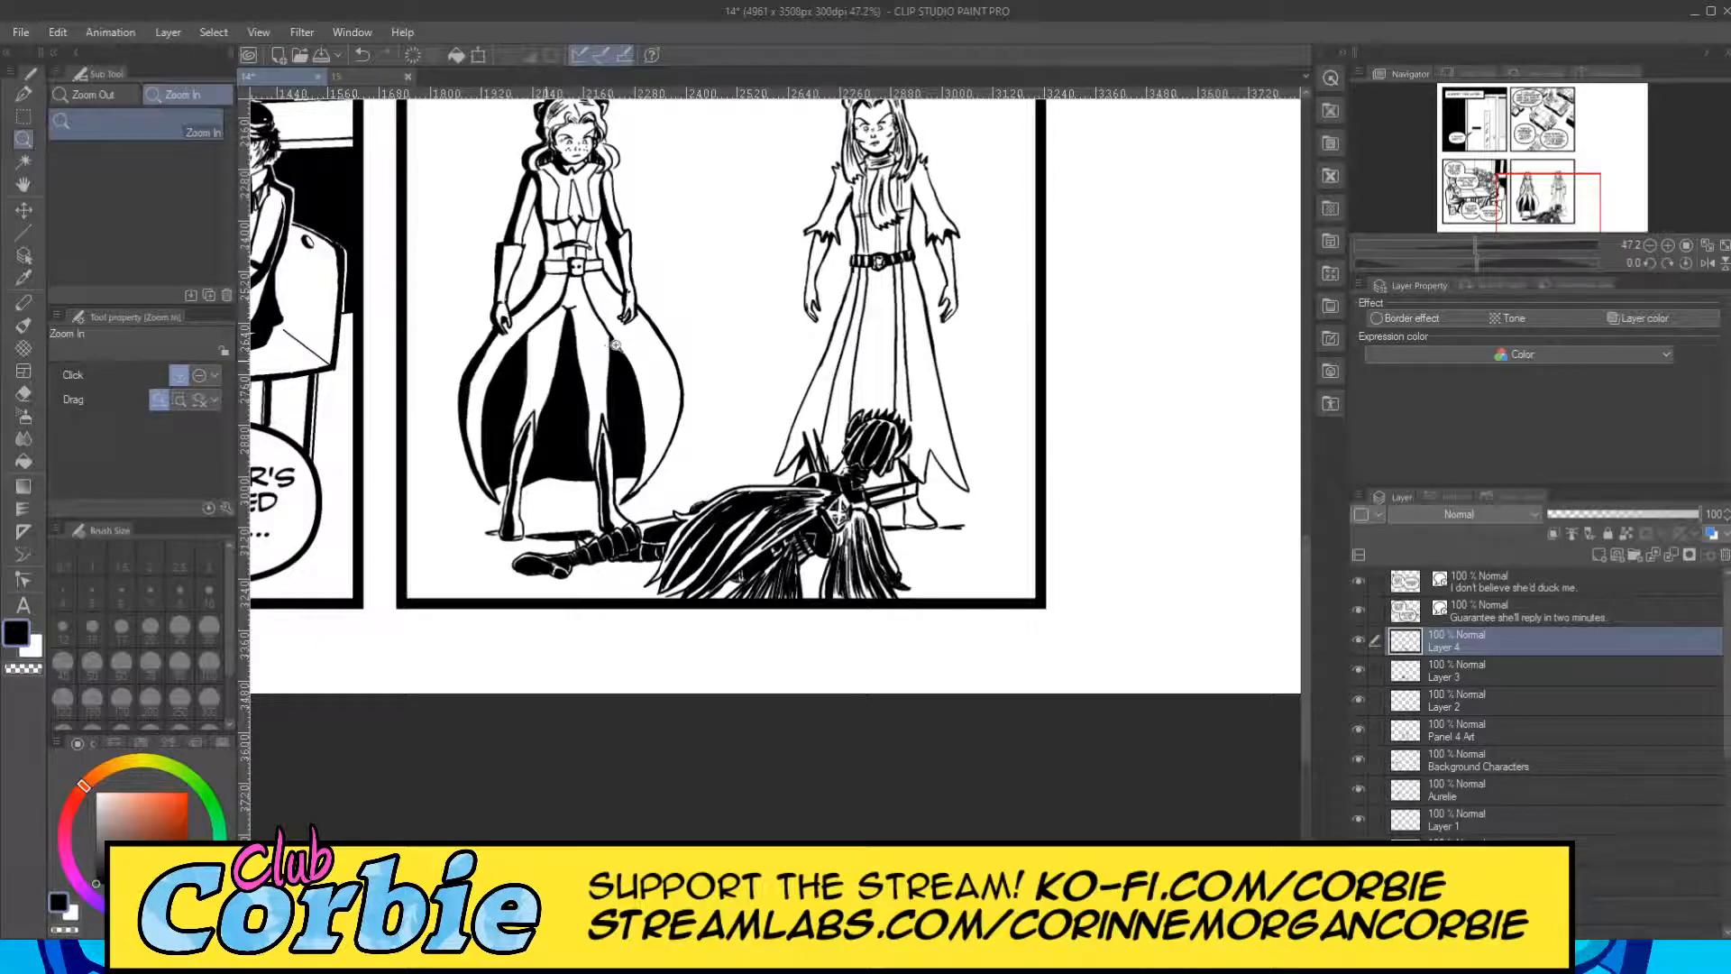
scroll(613, 343, "up", 8)
left_click(24, 93)
mouse_move(431, 677)
left_mouse_down()
mouse_move(491, 539)
mouse_move(513, 437)
mouse_move(477, 554)
mouse_move(504, 391)
mouse_move(486, 511)
mouse_move(508, 436)
mouse_move(518, 446)
mouse_move(522, 348)
mouse_move(526, 383)
mouse_move(510, 339)
mouse_move(503, 394)
mouse_move(498, 284)
mouse_move(496, 442)
mouse_move(495, 263)
mouse_move(500, 238)
mouse_move(506, 296)
mouse_move(509, 224)
mouse_move(516, 341)
mouse_move(519, 219)
mouse_move(525, 303)
mouse_move(524, 234)
mouse_move(520, 261)
mouse_move(513, 212)
mouse_move(505, 259)
mouse_move(497, 226)
mouse_move(522, 193)
mouse_move(528, 230)
left_mouse_up()
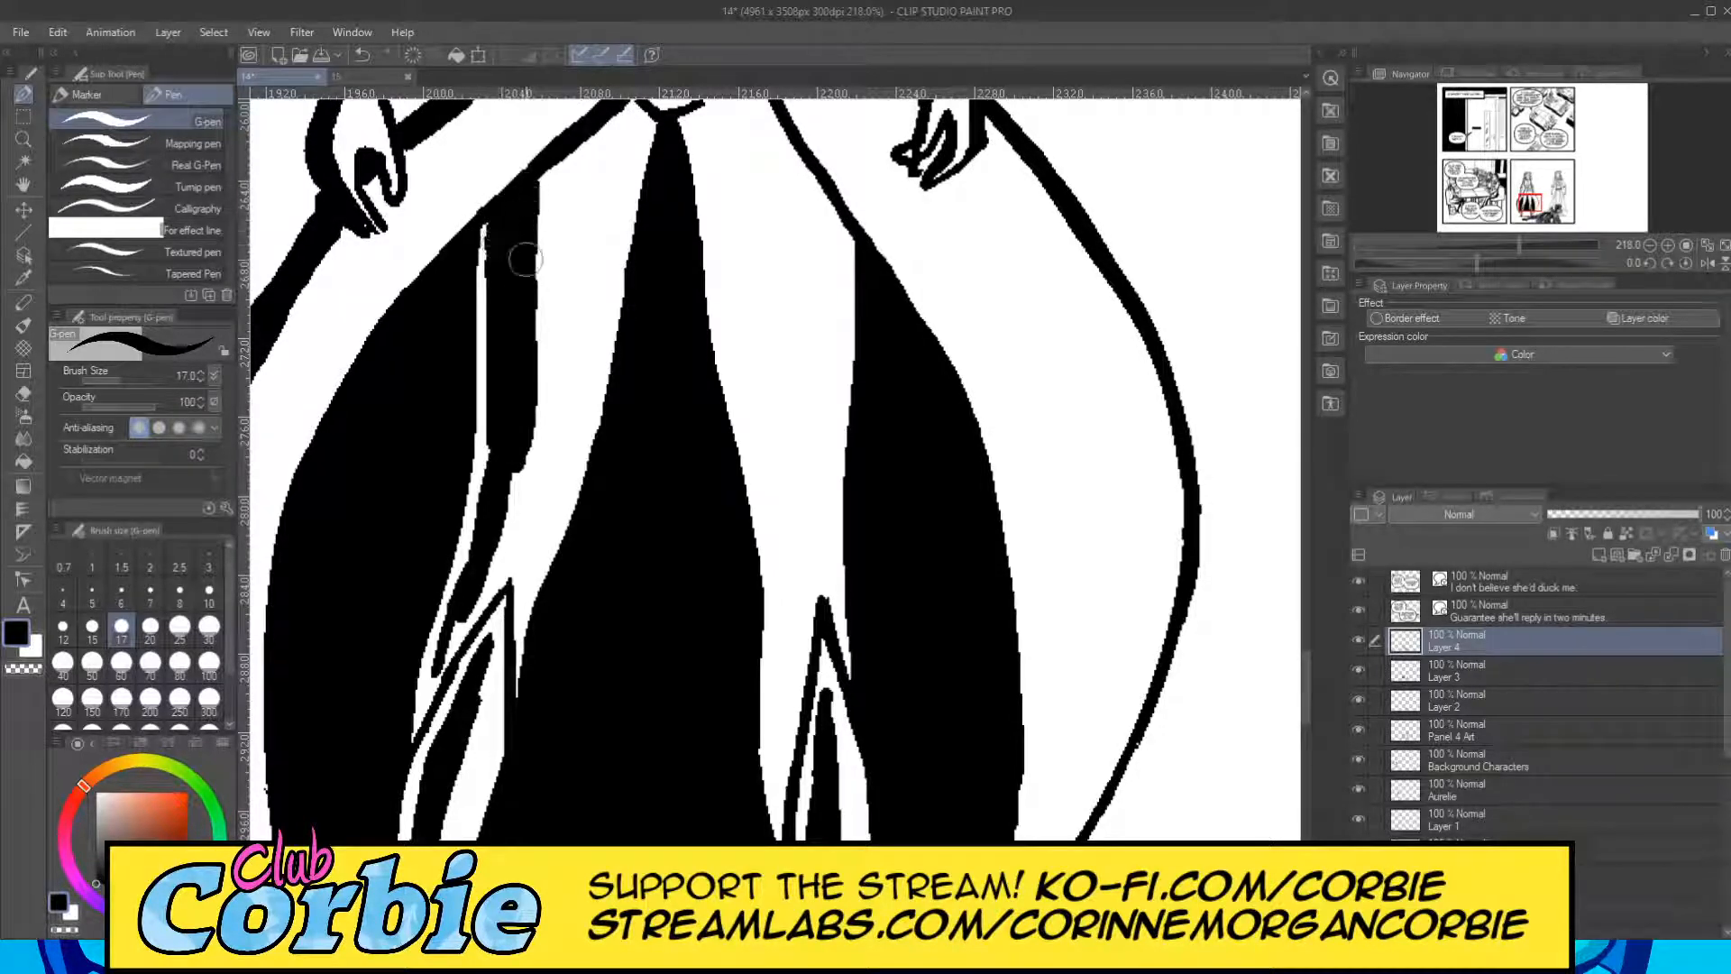
mouse_move(440, 646)
left_mouse_down()
mouse_move(444, 663)
mouse_move(485, 578)
mouse_move(478, 595)
mouse_move(514, 415)
mouse_move(493, 559)
mouse_move(501, 532)
mouse_move(433, 685)
mouse_move(451, 631)
mouse_move(440, 657)
left_mouse_up()
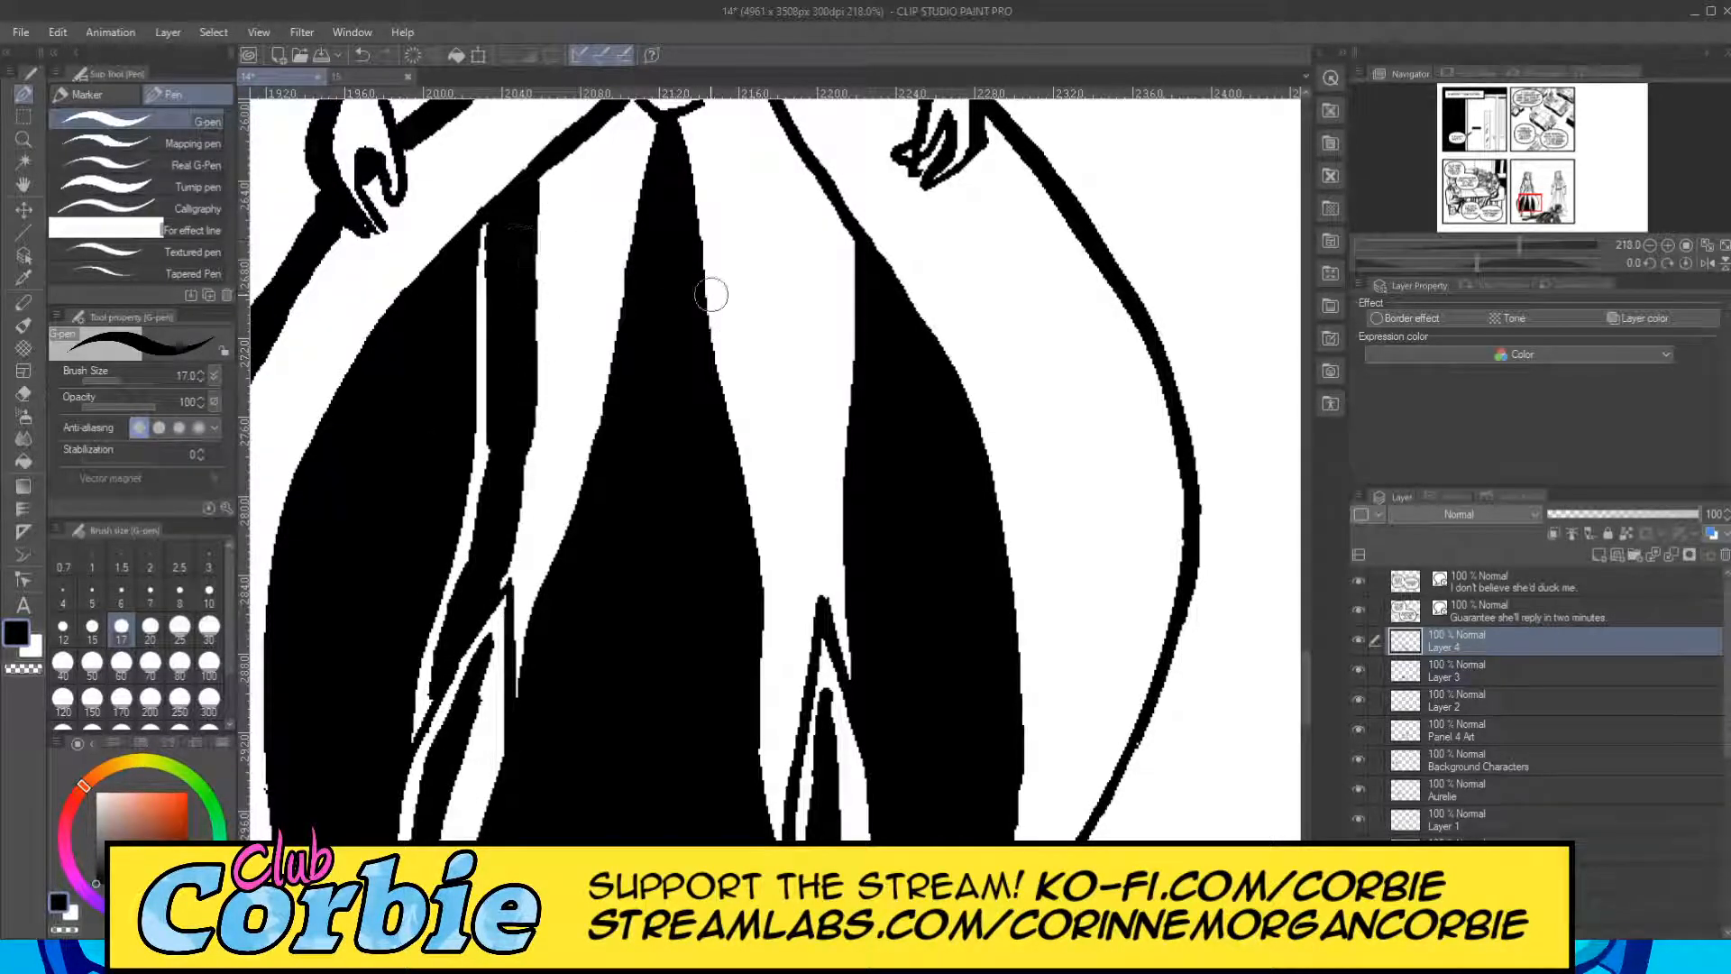
Paint a black shadow band along the inner side of the figure's other thigh from the crotch down to the boot cuff at size 17.
left_click_drag(707, 132, 735, 351)
left_click_drag(721, 172, 749, 443)
left_click_drag(732, 241, 760, 433)
left_click_drag(736, 270, 770, 464)
mouse_move(724, 201)
left_mouse_down()
mouse_move(705, 122)
mouse_move(727, 193)
left_mouse_up()
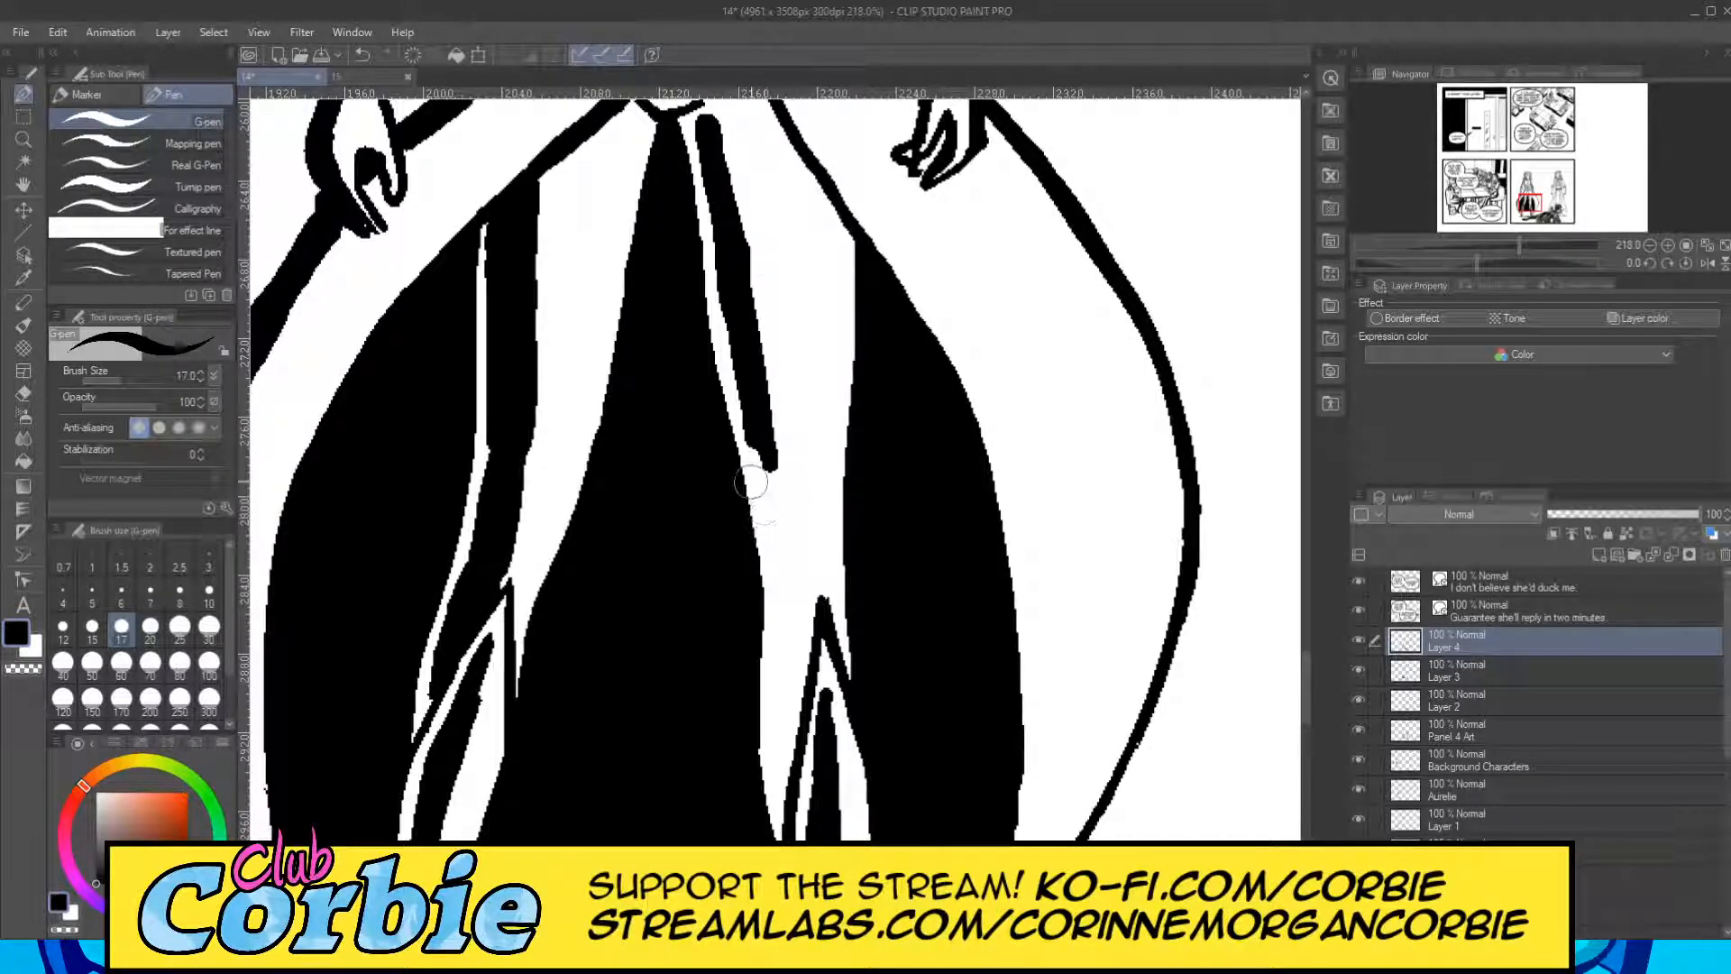
left_click_drag(758, 440, 785, 600)
mouse_move(762, 496)
left_mouse_down()
mouse_move(789, 654)
mouse_move(776, 735)
left_mouse_up()
left_click_drag(778, 631, 769, 770)
mouse_move(782, 669)
left_mouse_down()
mouse_move(777, 794)
mouse_move(795, 617)
mouse_move(776, 662)
mouse_move(783, 812)
left_mouse_up()
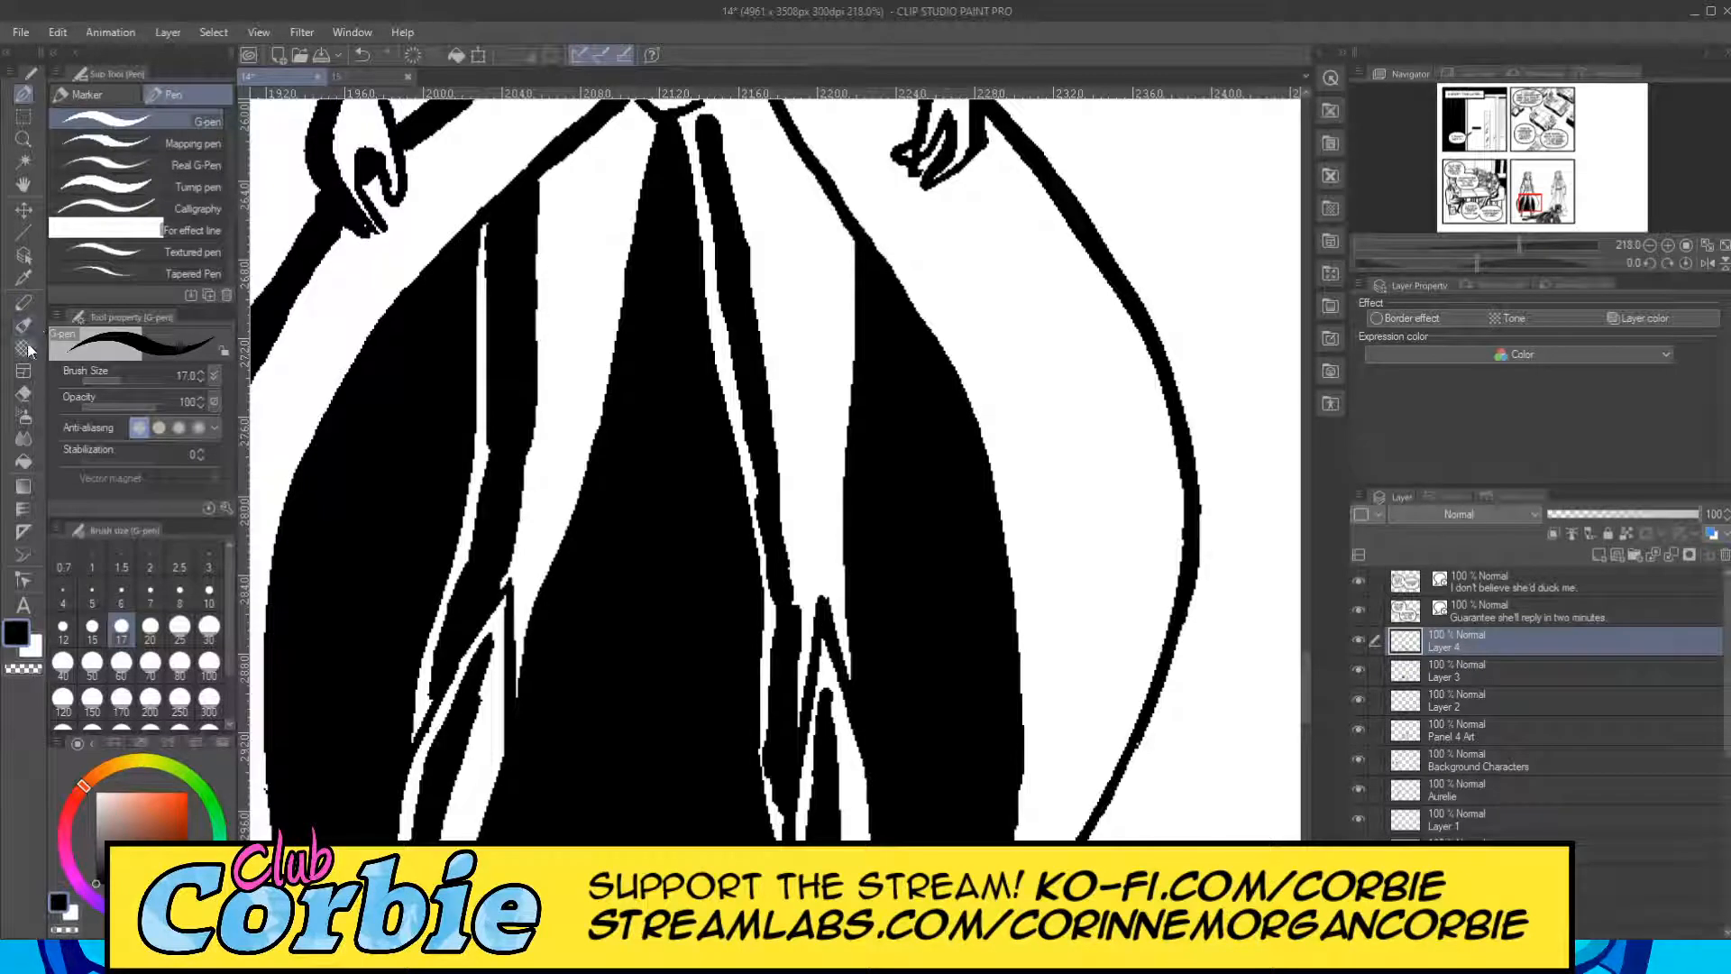
Trim that thigh shadow beside the boot cuff and taper its upper end with the Snap eraser at size 10.
left_click(24, 394)
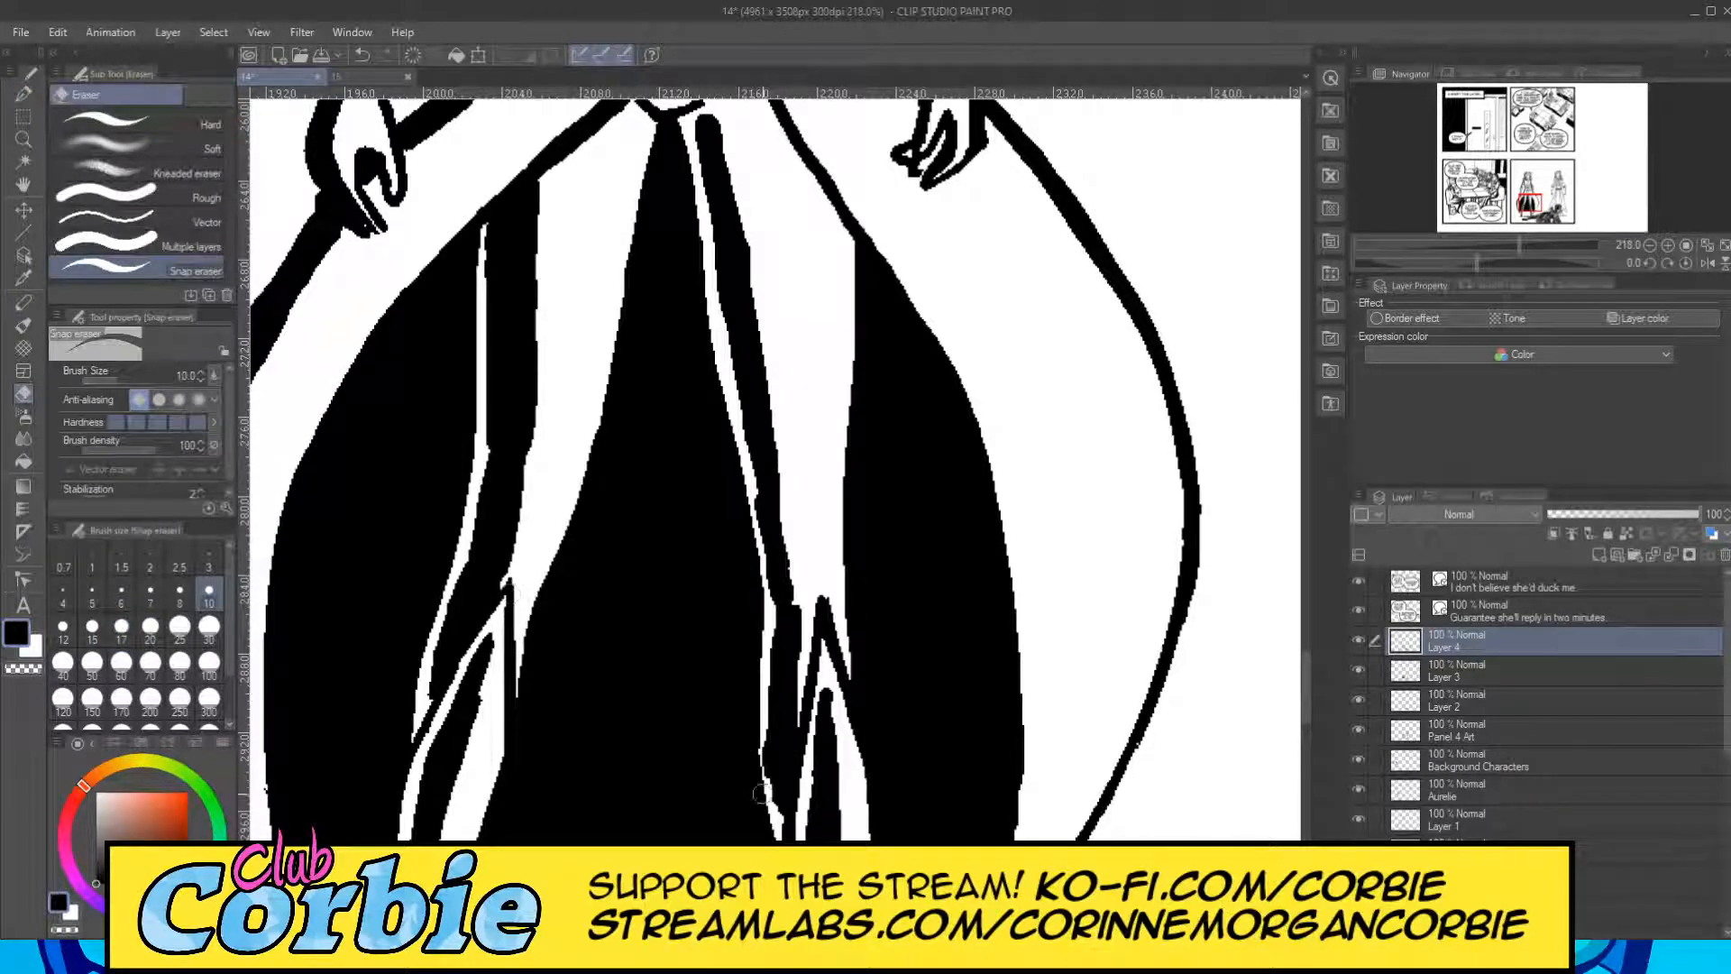
left_click_drag(763, 796, 763, 673)
left_click_drag(747, 246, 714, 118)
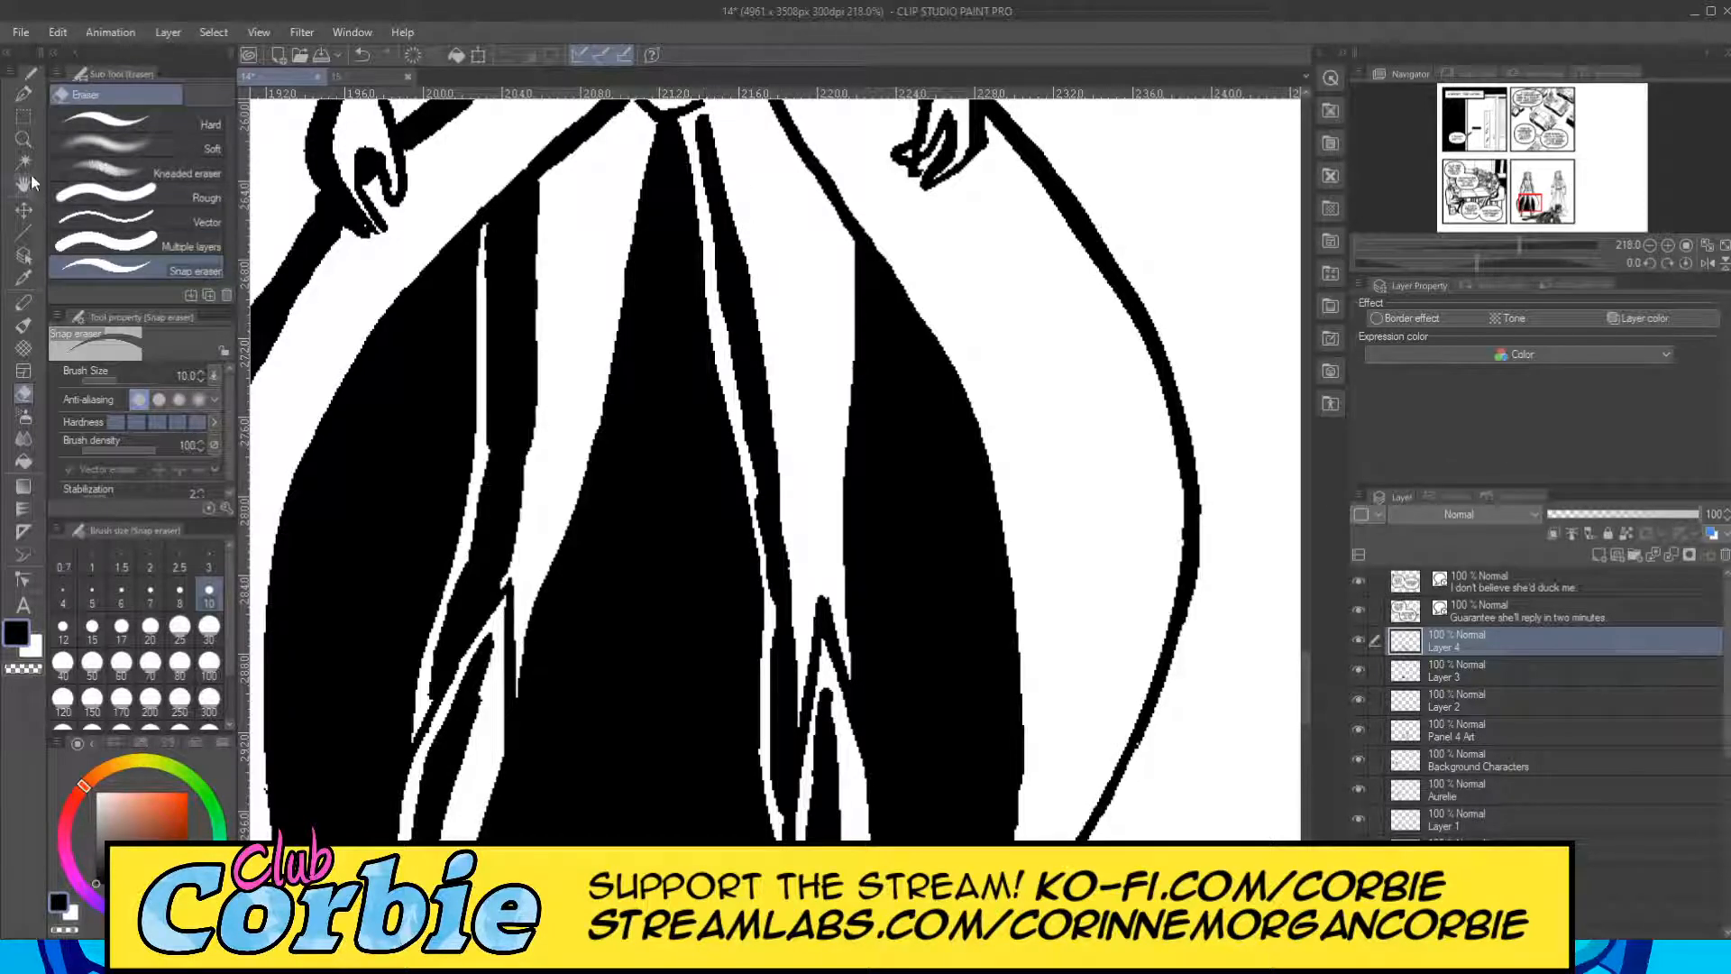
left_click(23, 140)
left_click_drag(634, 397, 604, 453)
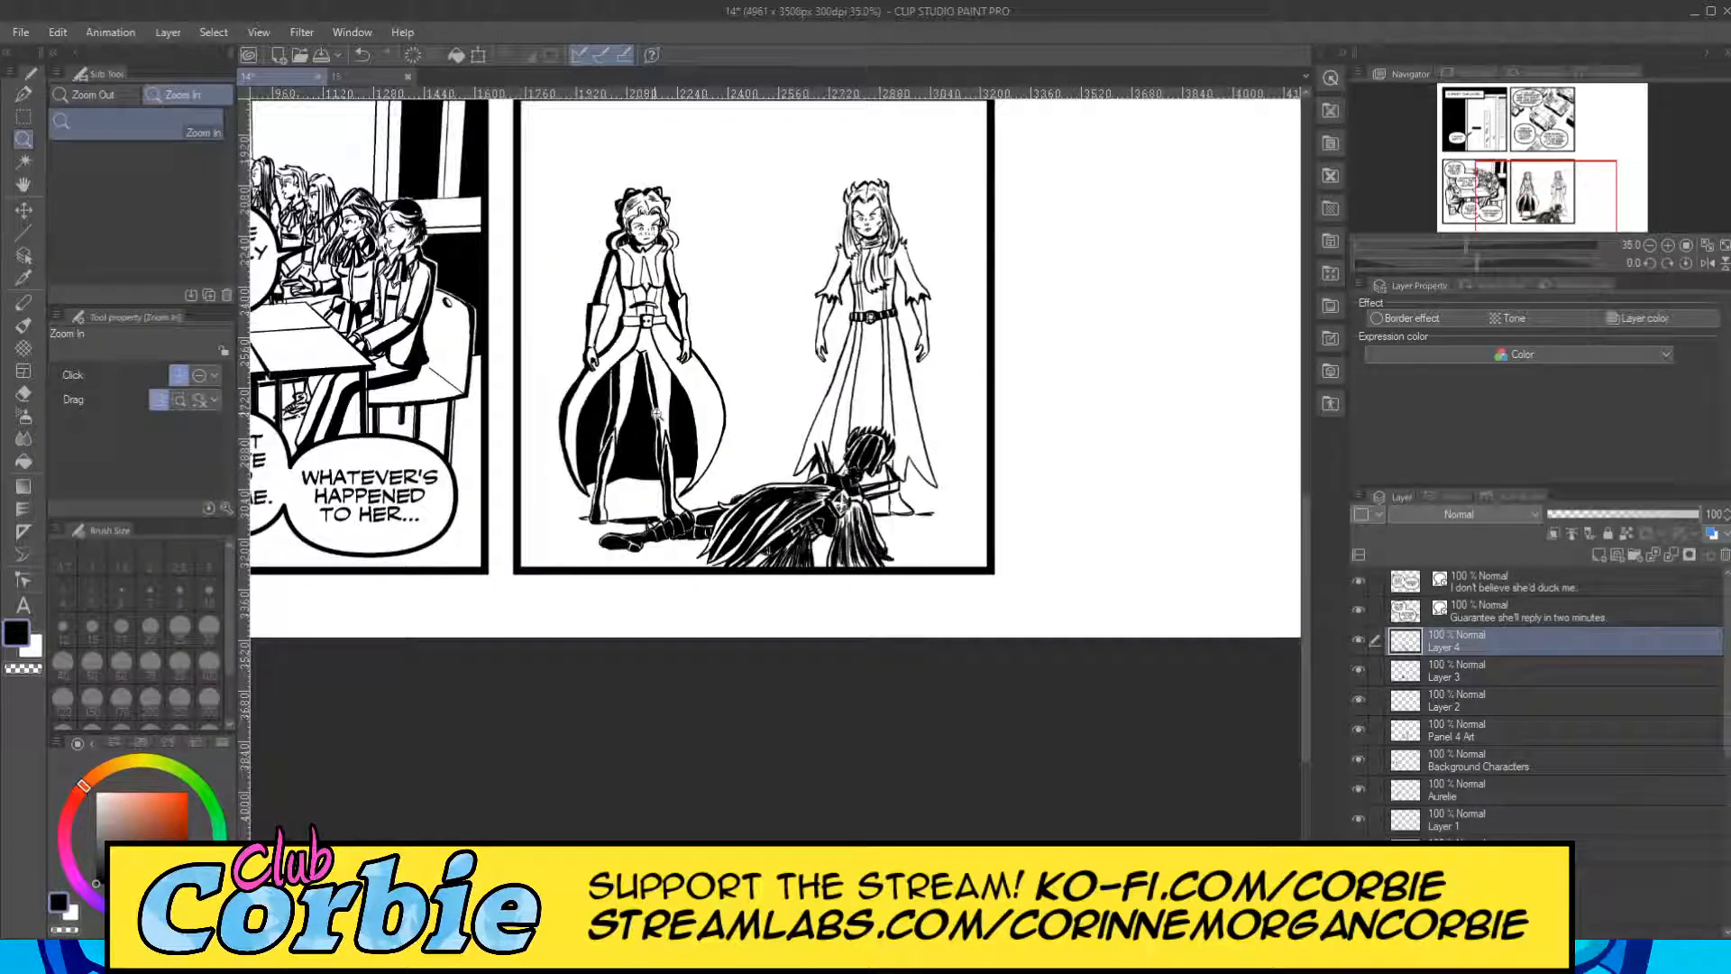
Thicken the black shadows under both sides of the left standing figure's fringe above the forehead with the G-pen at size 10.
left_click(672, 357)
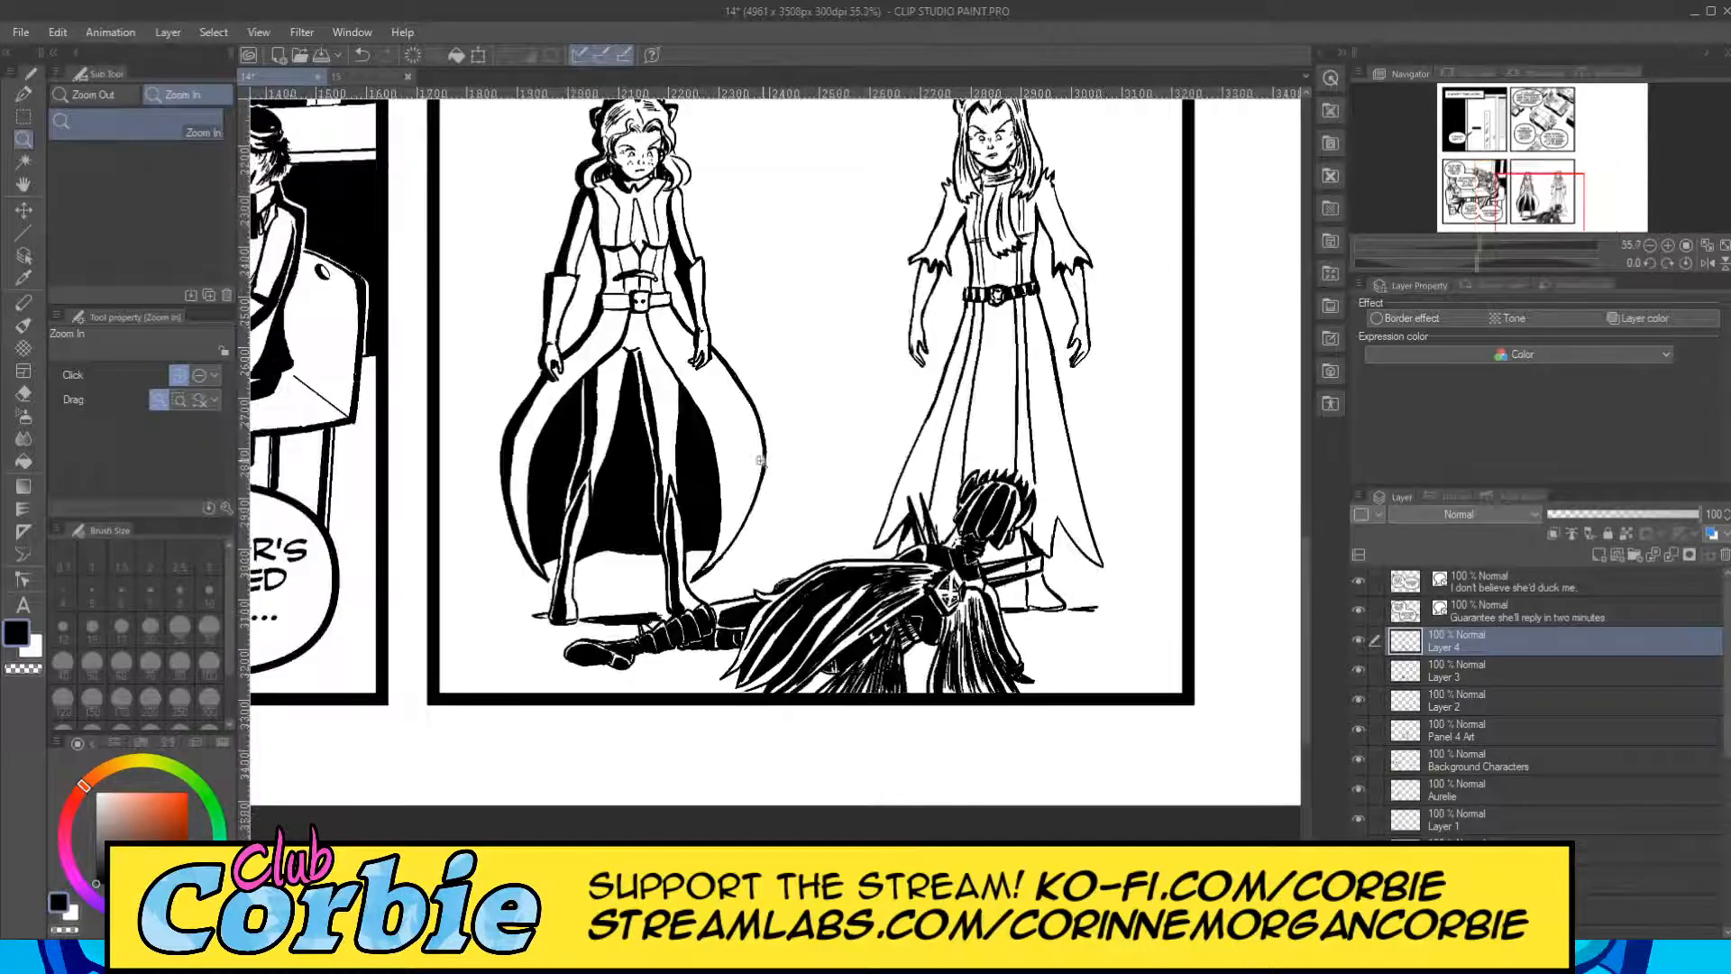
left_click_drag(661, 339, 606, 293)
left_click_drag(687, 226, 833, 419)
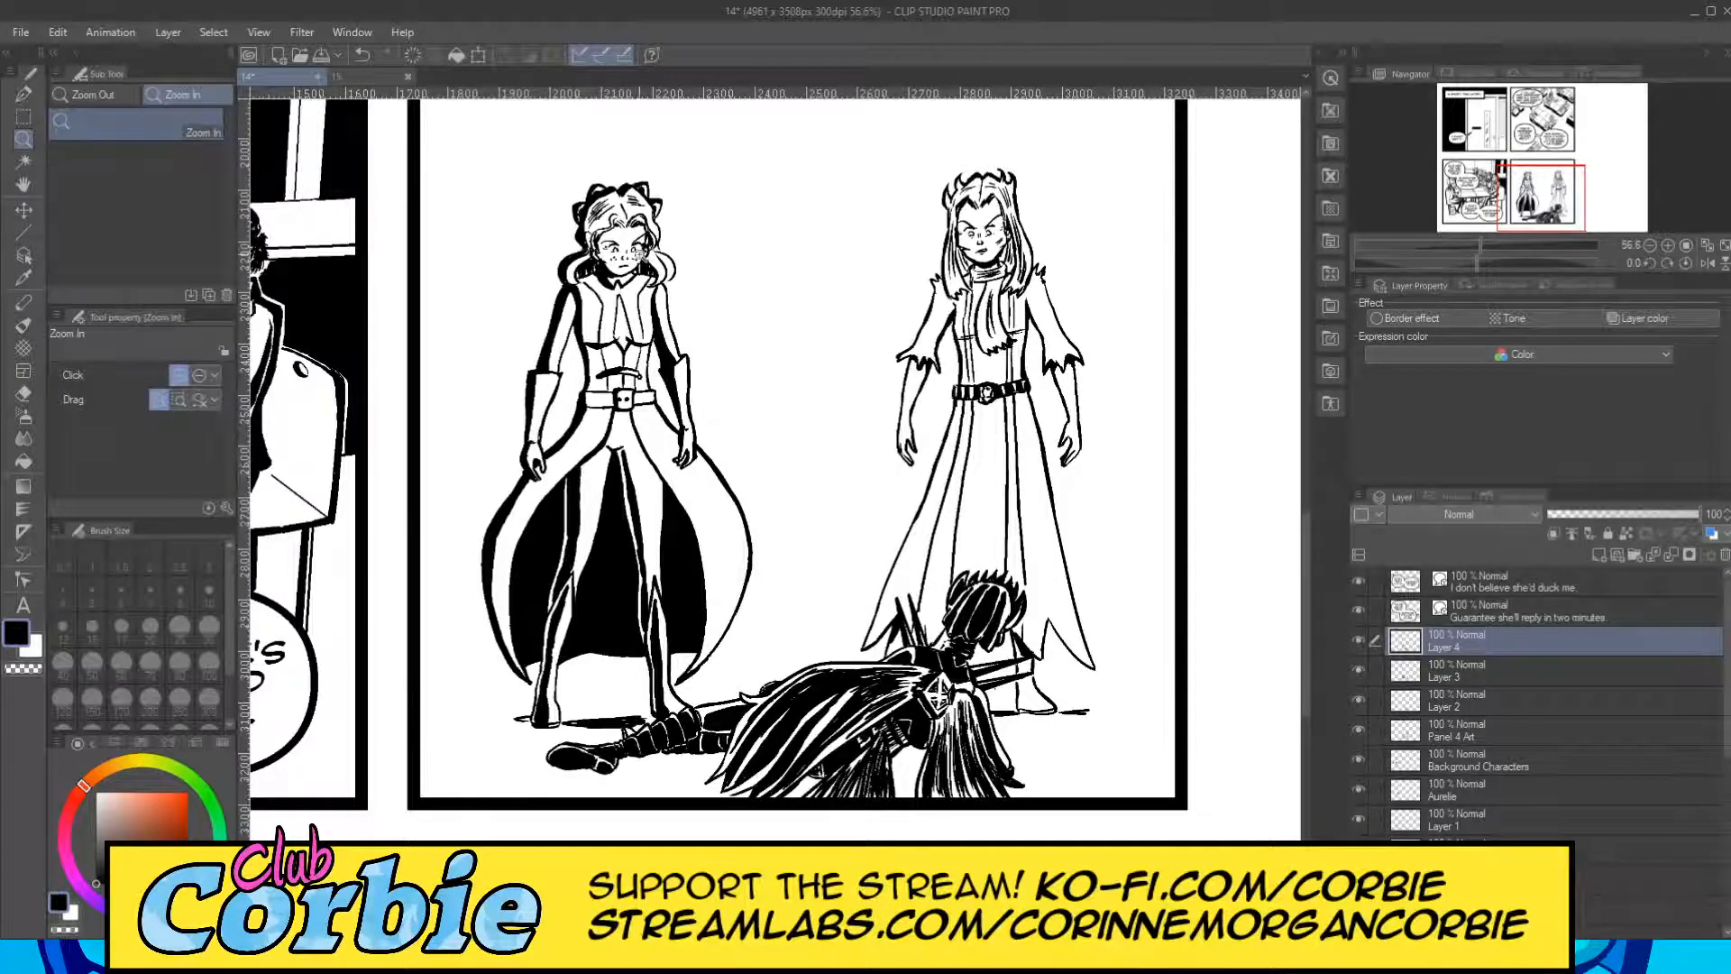
left_click_drag(652, 206, 693, 197)
left_click_drag(534, 211, 565, 392)
left_click(25, 94)
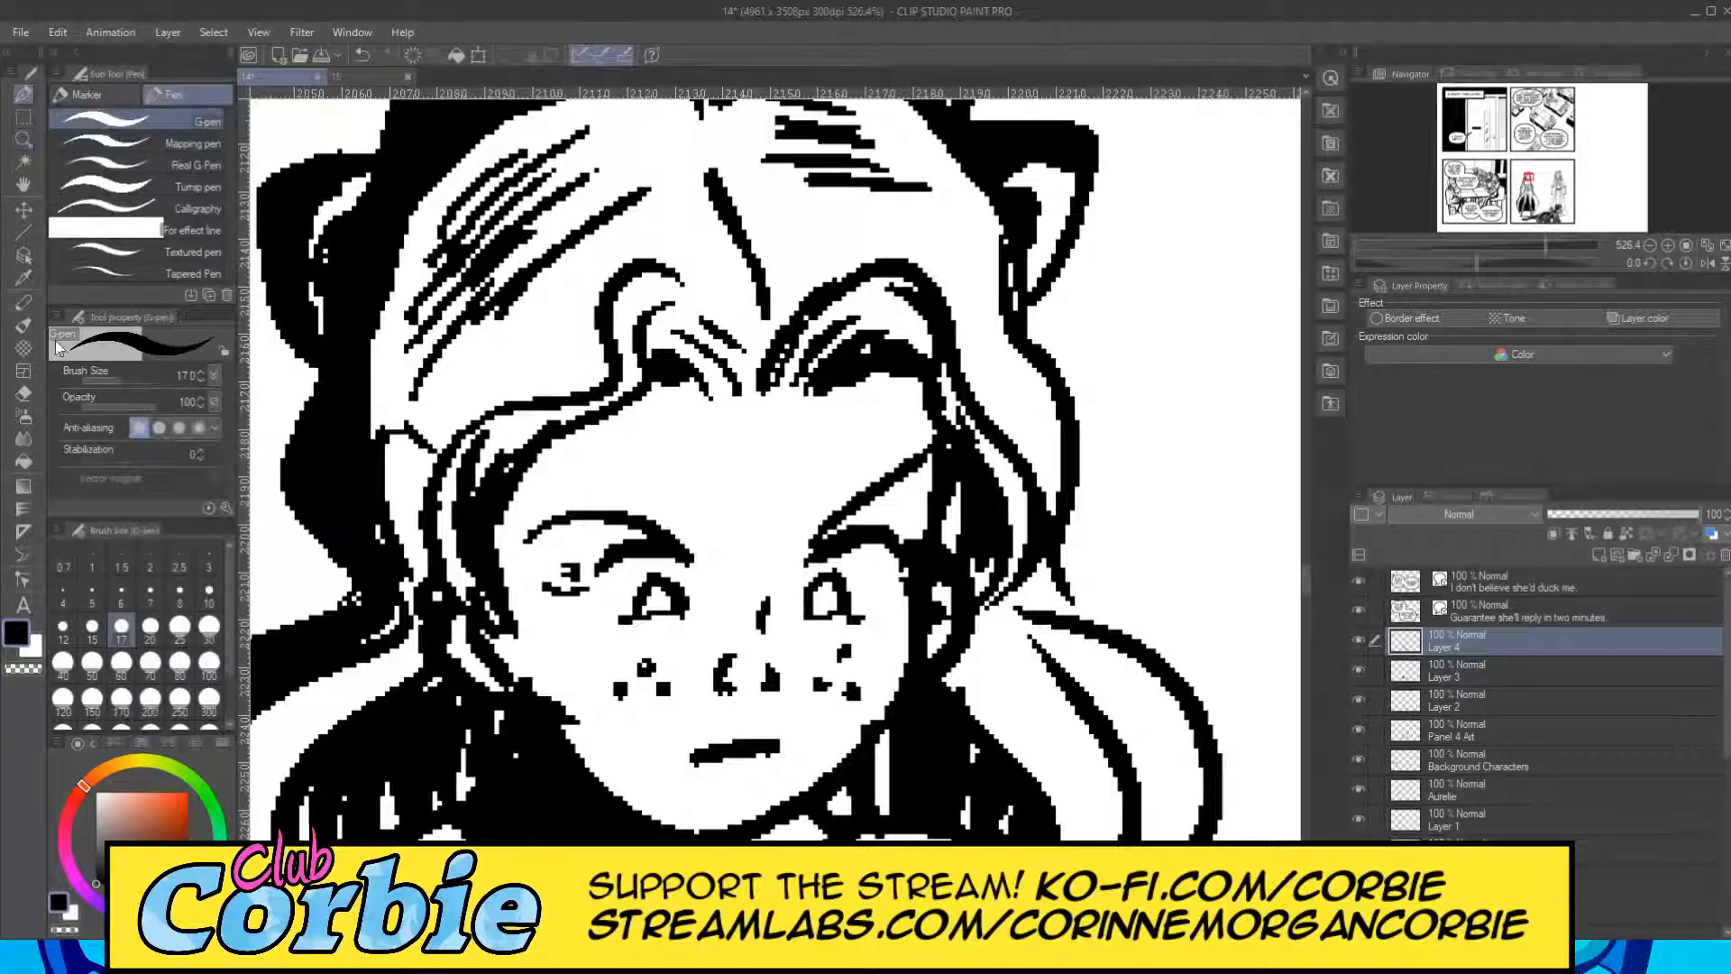
mouse_move(494, 512)
left_mouse_down()
mouse_move(686, 361)
mouse_move(725, 370)
left_mouse_up()
mouse_move(808, 411)
left_mouse_down()
mouse_move(841, 379)
mouse_move(915, 424)
left_mouse_up()
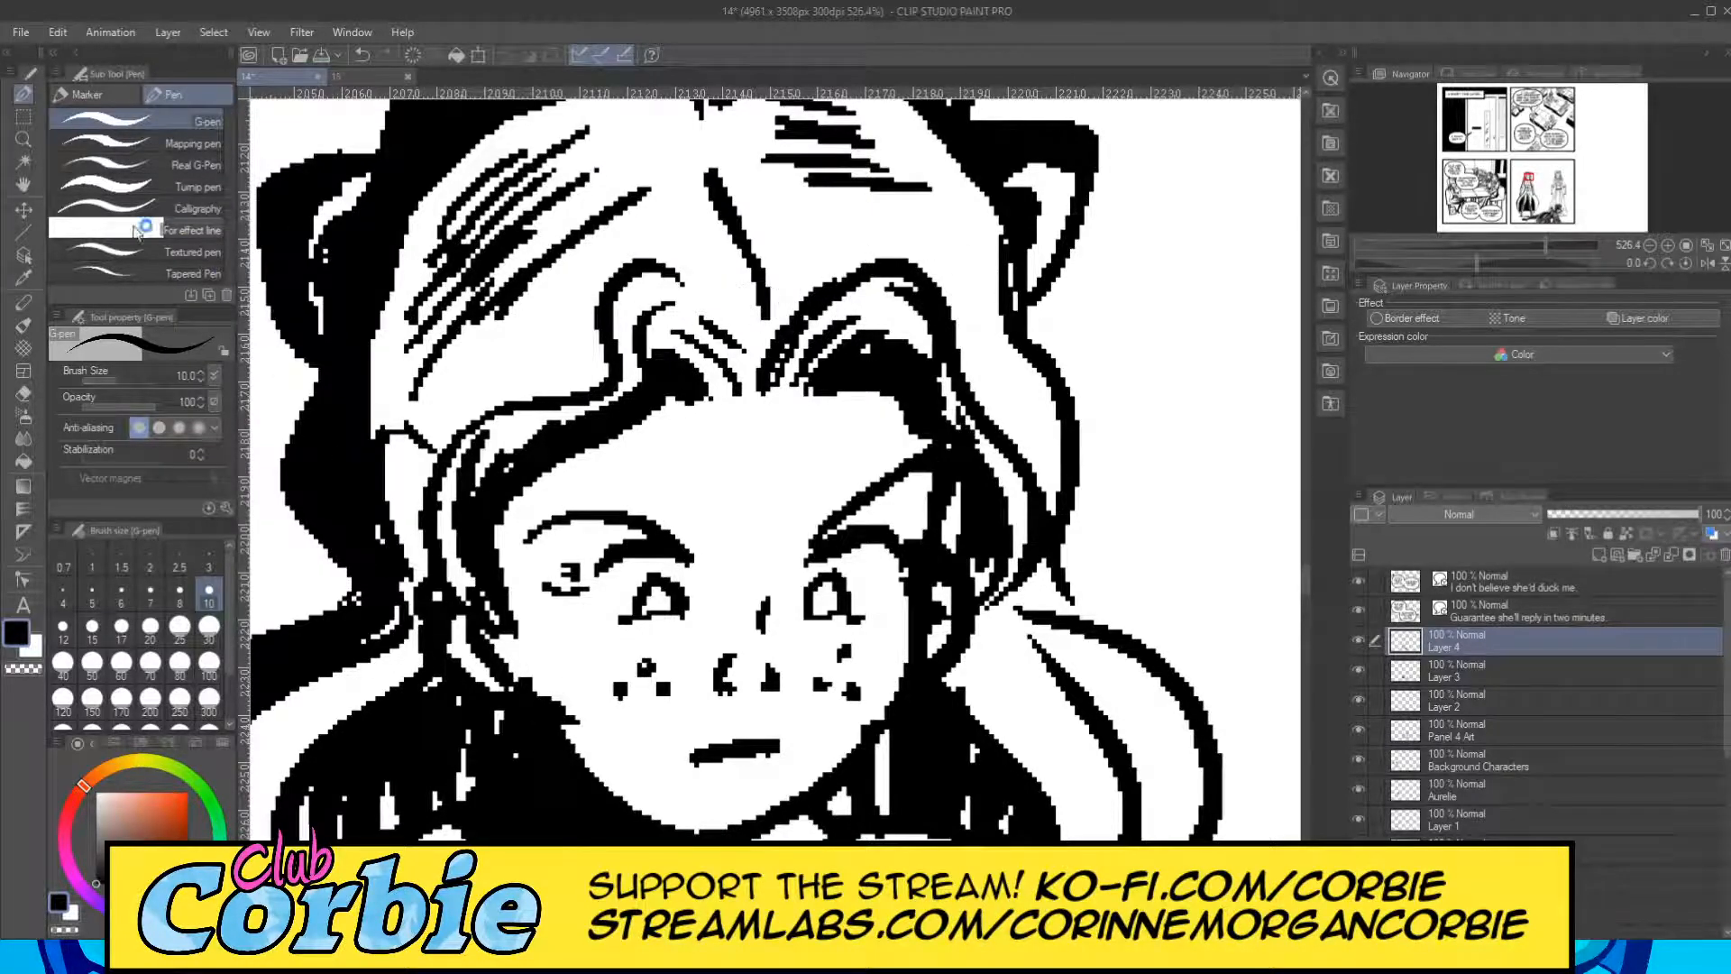
left_click(23, 142)
left_click_drag(590, 336, 379, 429)
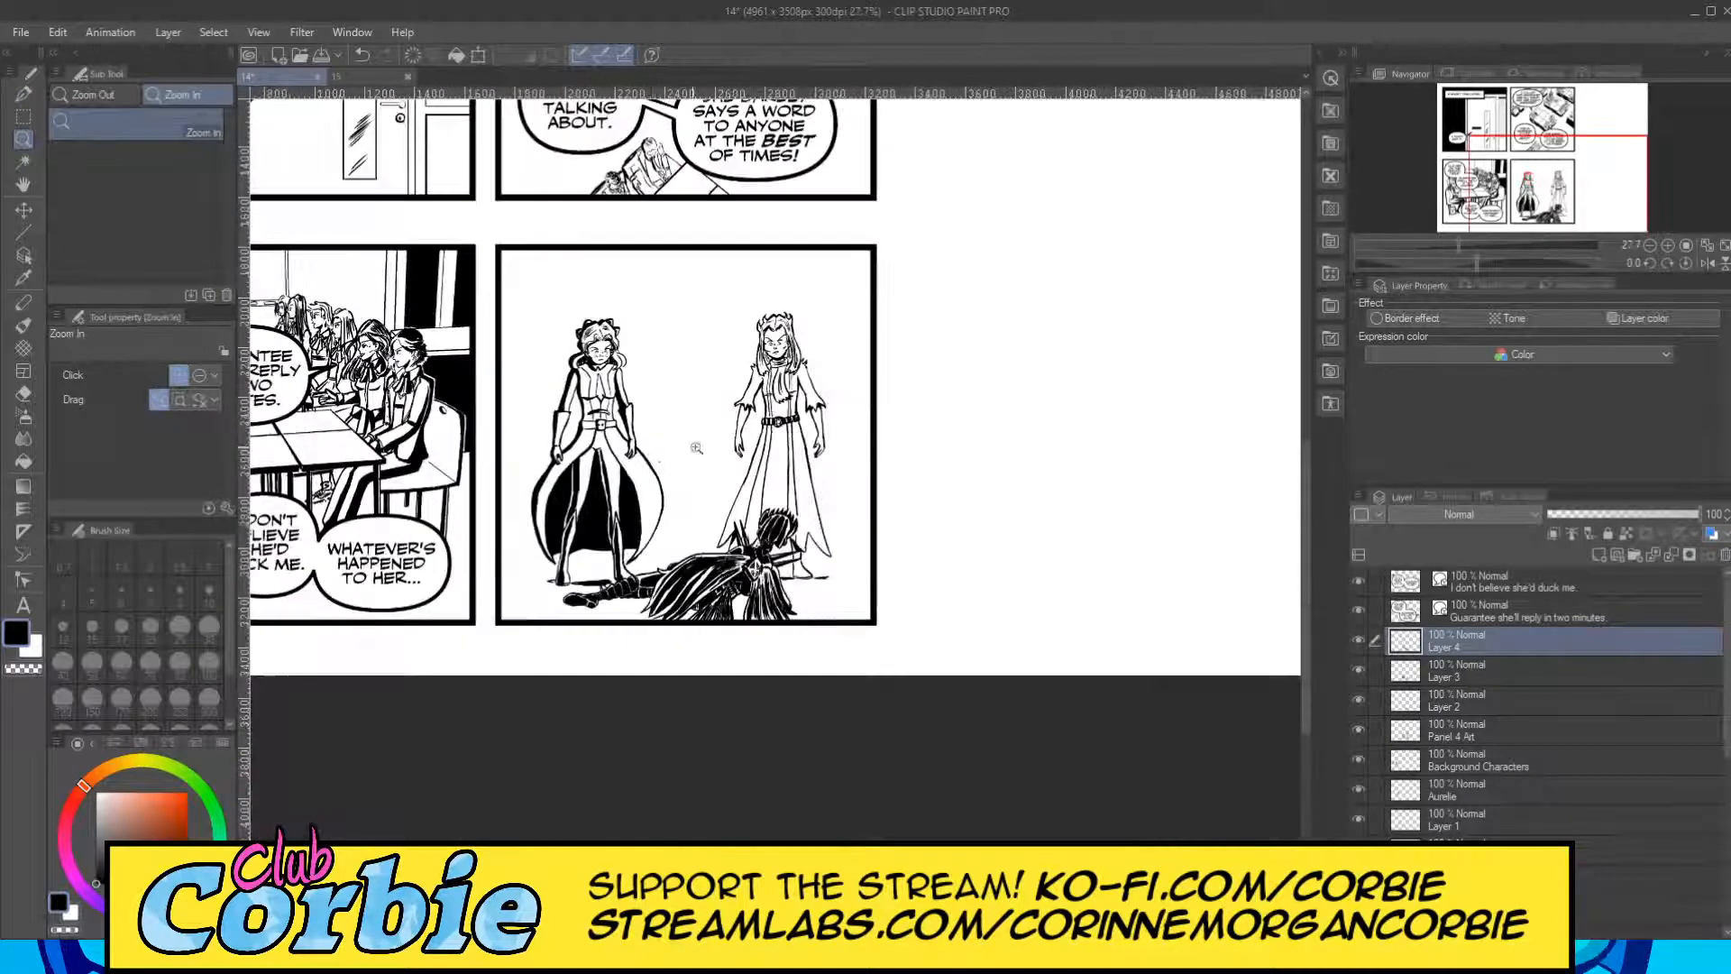
left_click(730, 458)
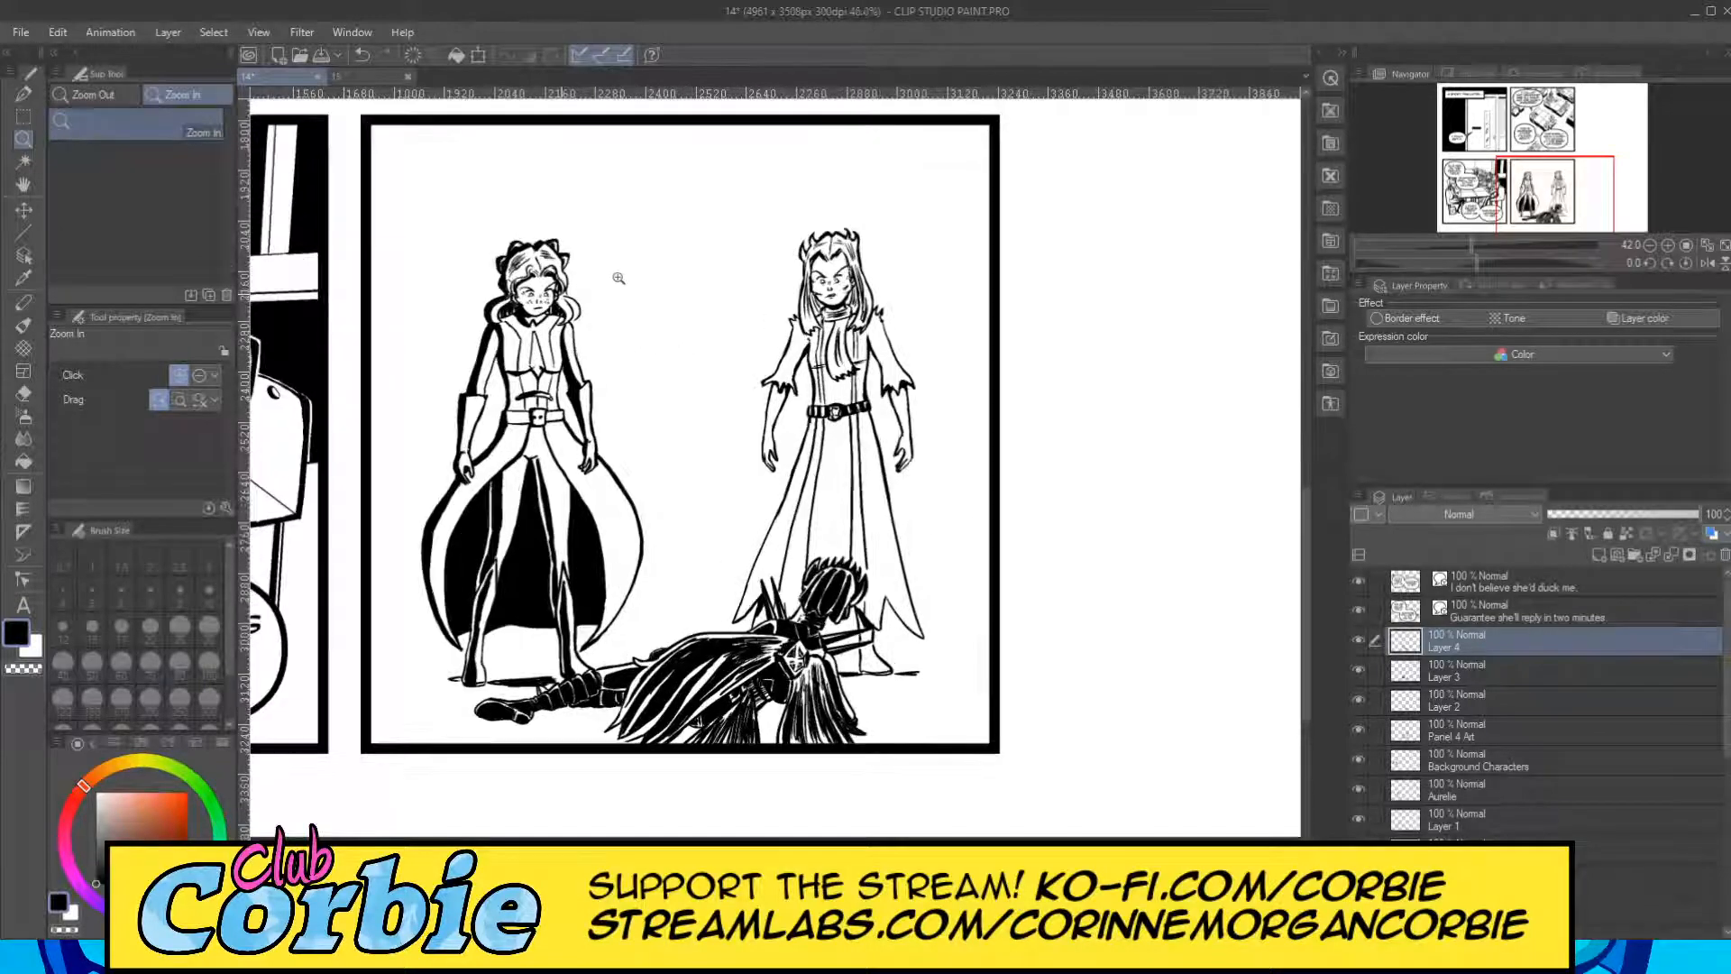
left_click(619, 278)
left_click_drag(553, 298, 372, 302)
left_click_drag(737, 299, 793, 290)
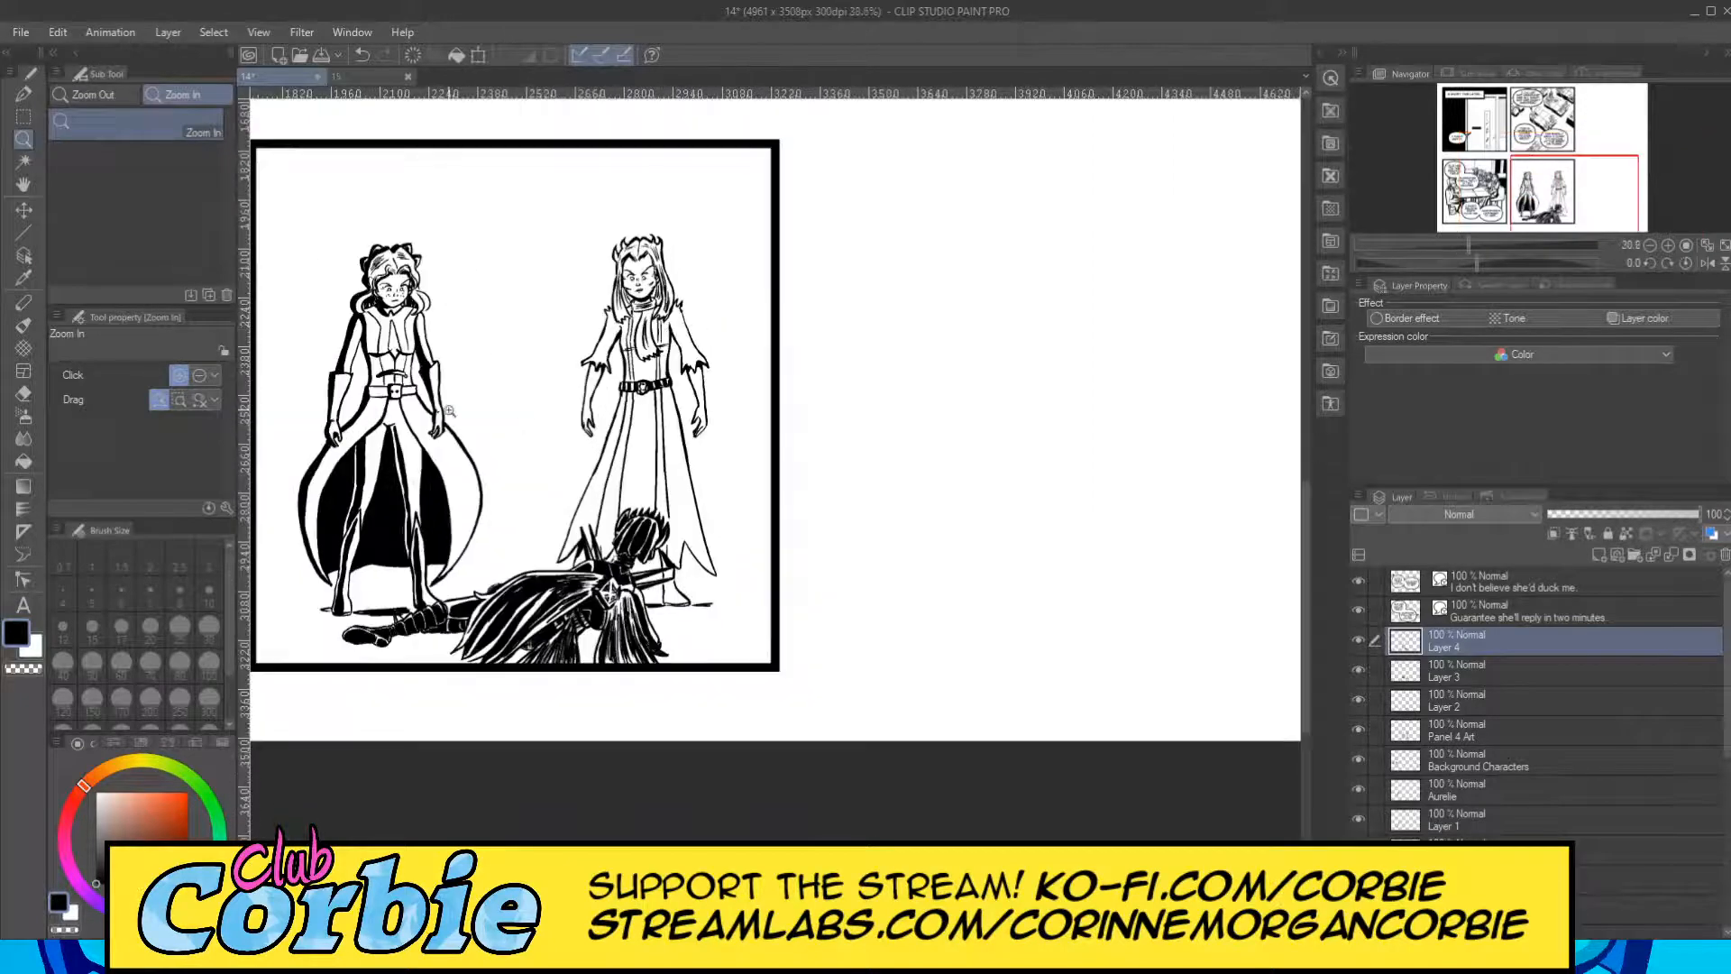
Blacken the left-hand hair spikes, crown edge and temple of the right standing figure with the G-pen at size 10.
left_click_drag(644, 316, 703, 240)
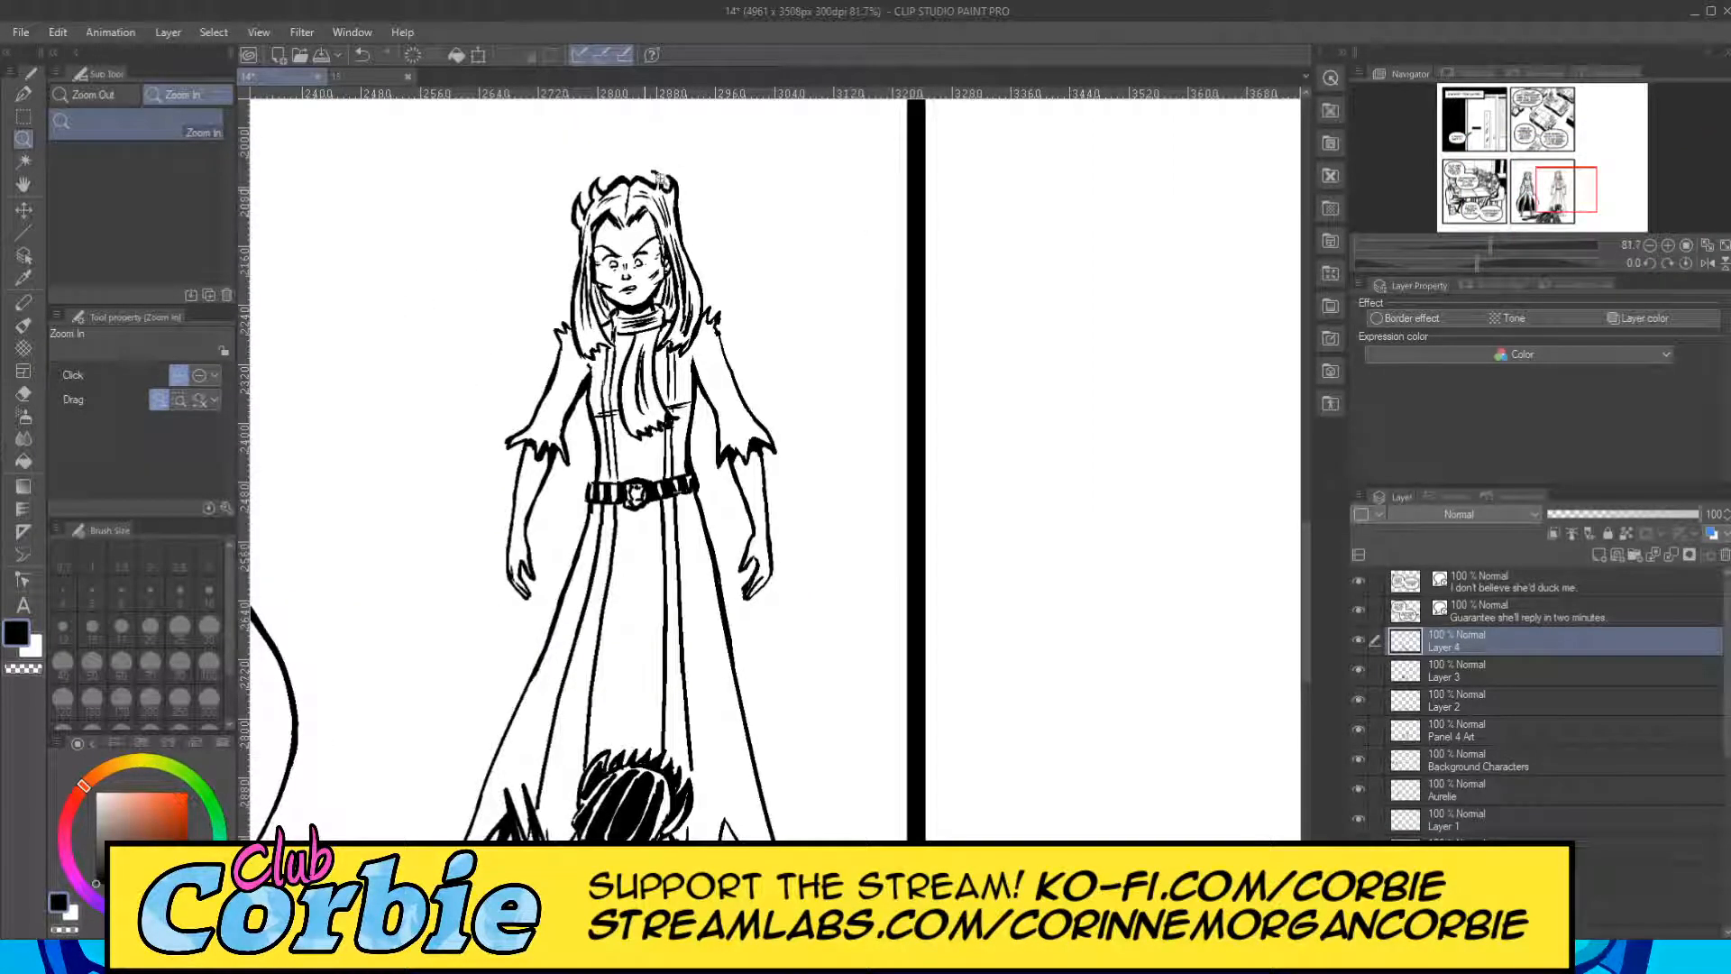
left_click_drag(640, 190, 606, 187)
left_click(512, 144)
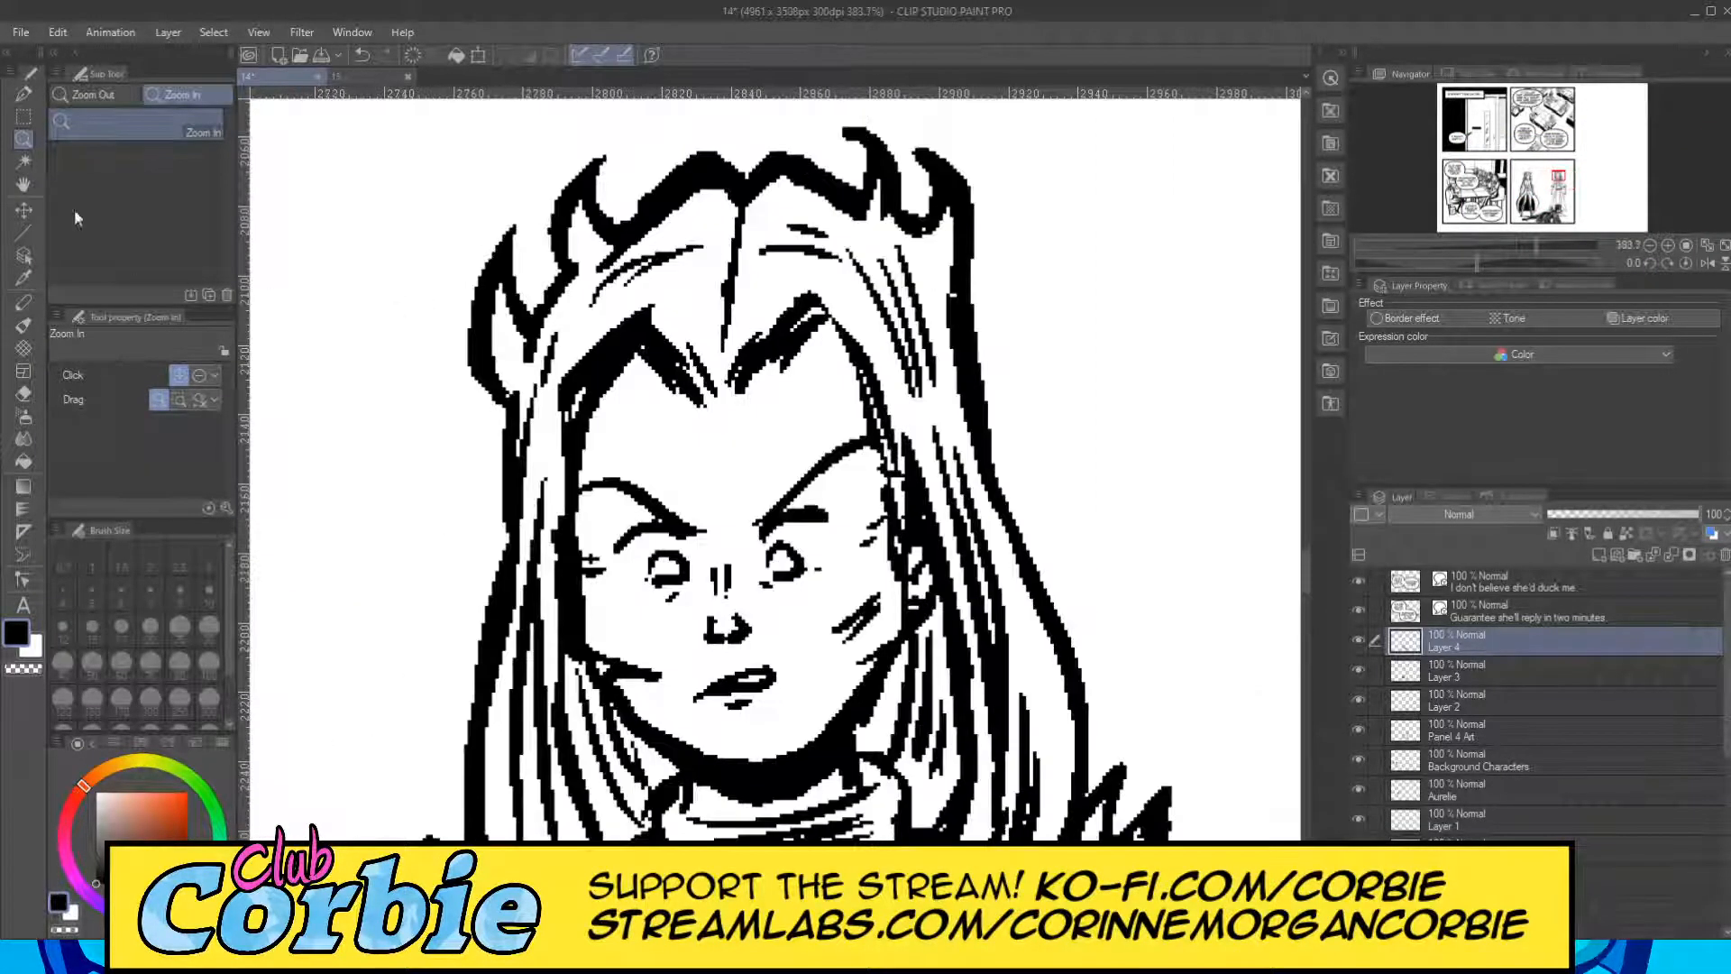
left_click(21, 98)
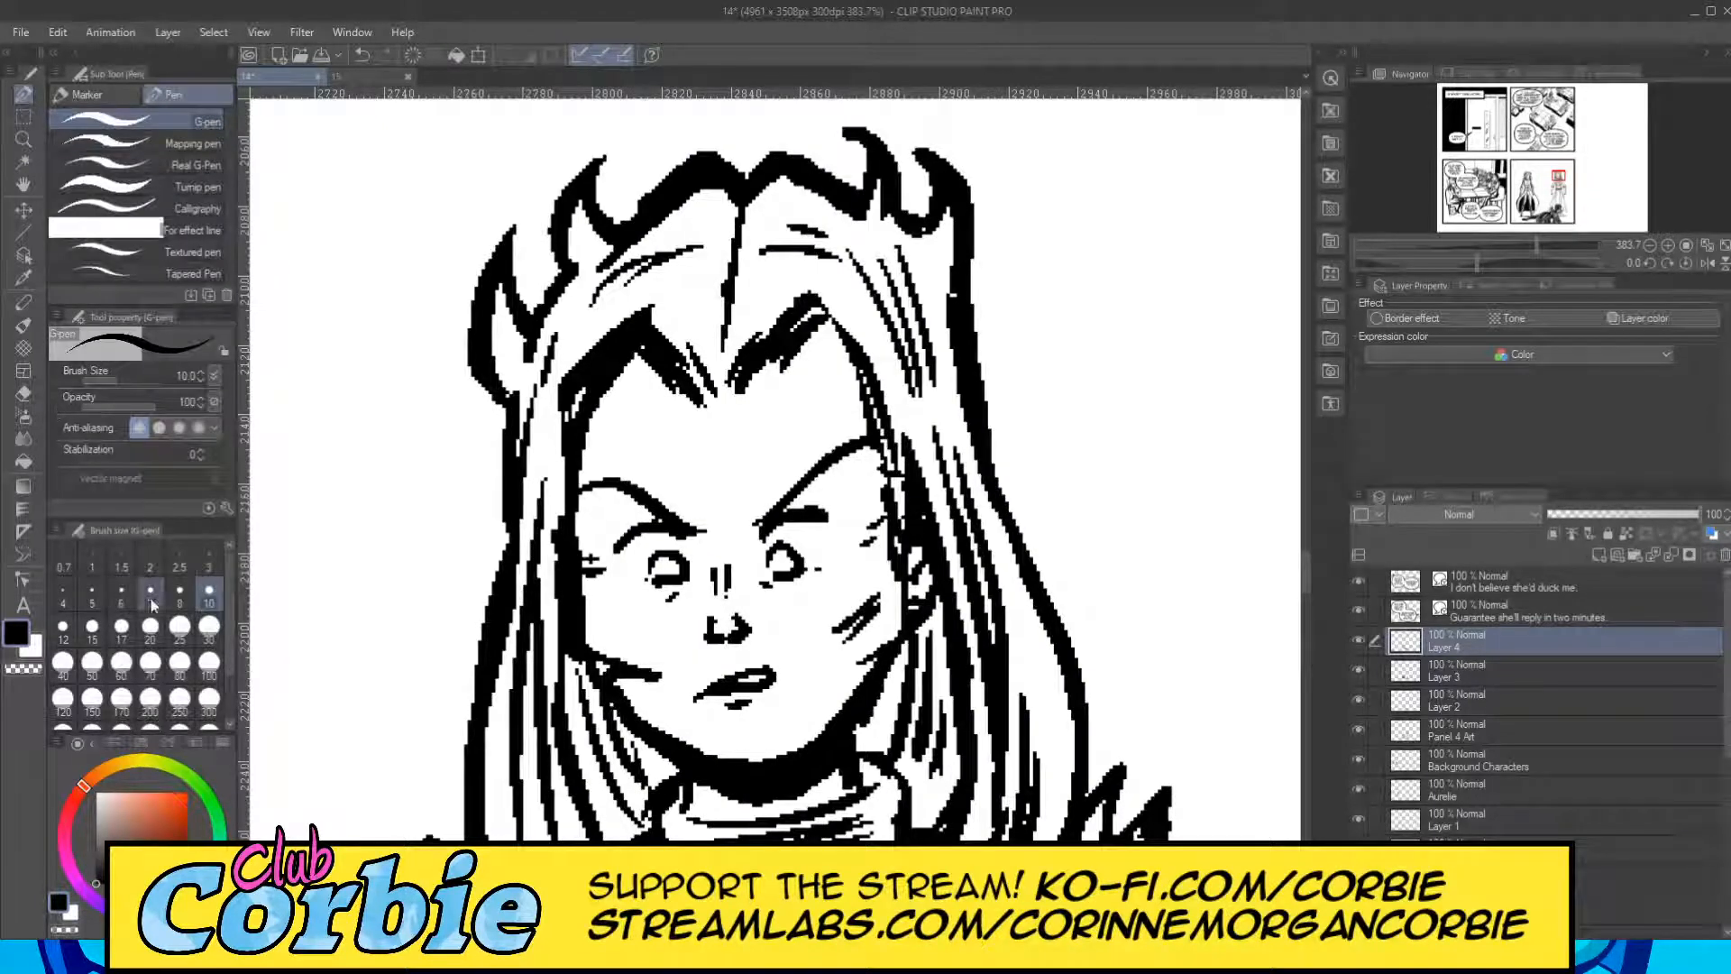
mouse_move(509, 388)
left_mouse_down()
mouse_move(489, 275)
mouse_move(495, 364)
mouse_move(521, 396)
left_mouse_up()
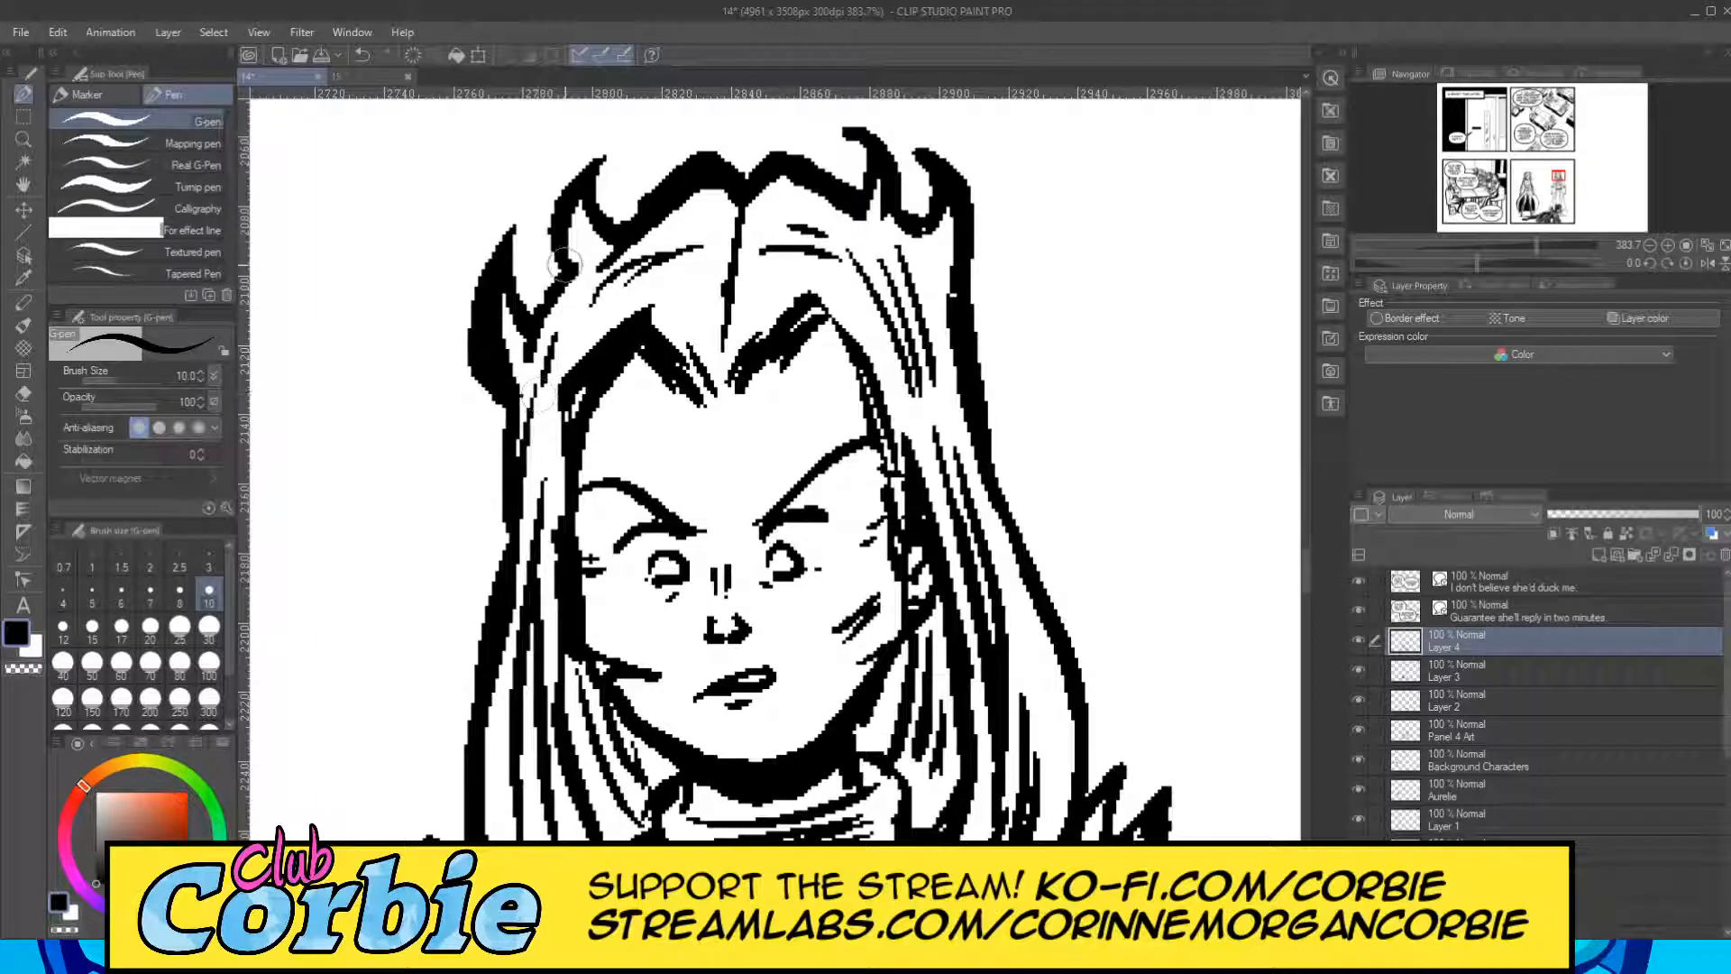
mouse_move(561, 233)
left_mouse_down()
mouse_move(582, 200)
mouse_move(577, 270)
mouse_move(550, 306)
mouse_move(732, 170)
left_mouse_up()
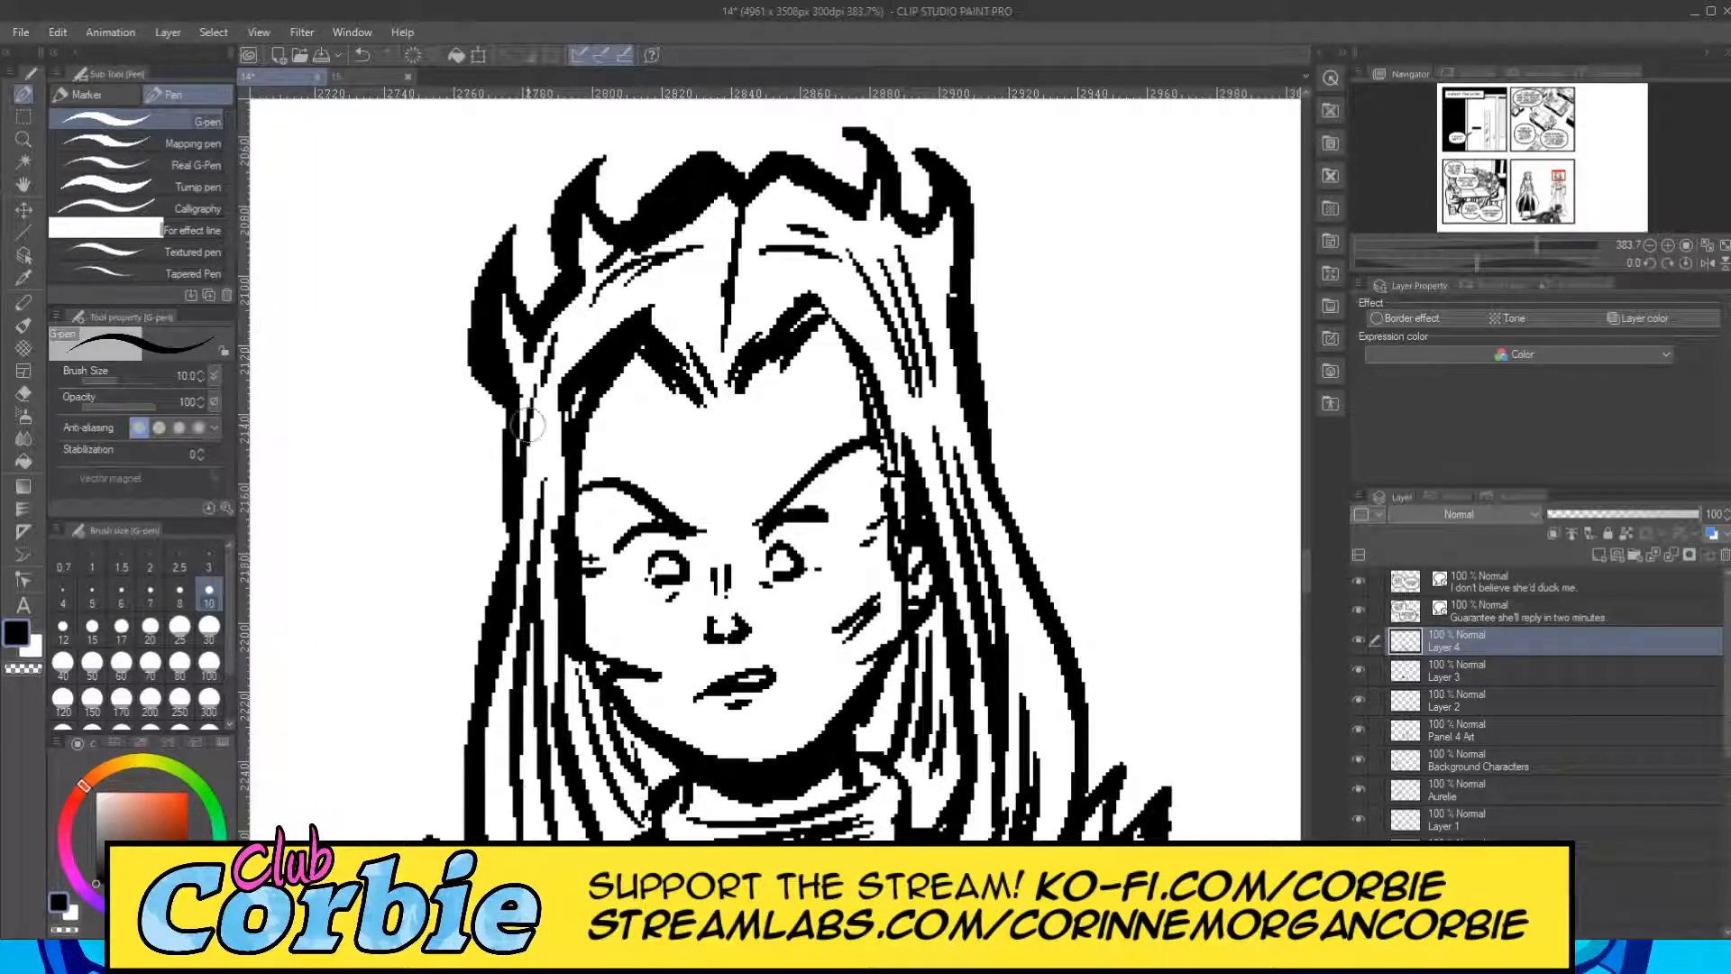
mouse_move(497, 551)
left_mouse_down()
mouse_move(534, 487)
mouse_move(540, 424)
mouse_move(516, 493)
mouse_move(524, 404)
mouse_move(524, 445)
mouse_move(496, 301)
left_mouse_up()
mouse_move(583, 267)
left_mouse_down()
mouse_move(580, 210)
mouse_move(538, 384)
mouse_move(583, 289)
mouse_move(560, 370)
mouse_move(605, 291)
mouse_move(579, 359)
mouse_move(582, 300)
mouse_move(621, 312)
mouse_move(650, 250)
mouse_move(616, 289)
left_mouse_up()
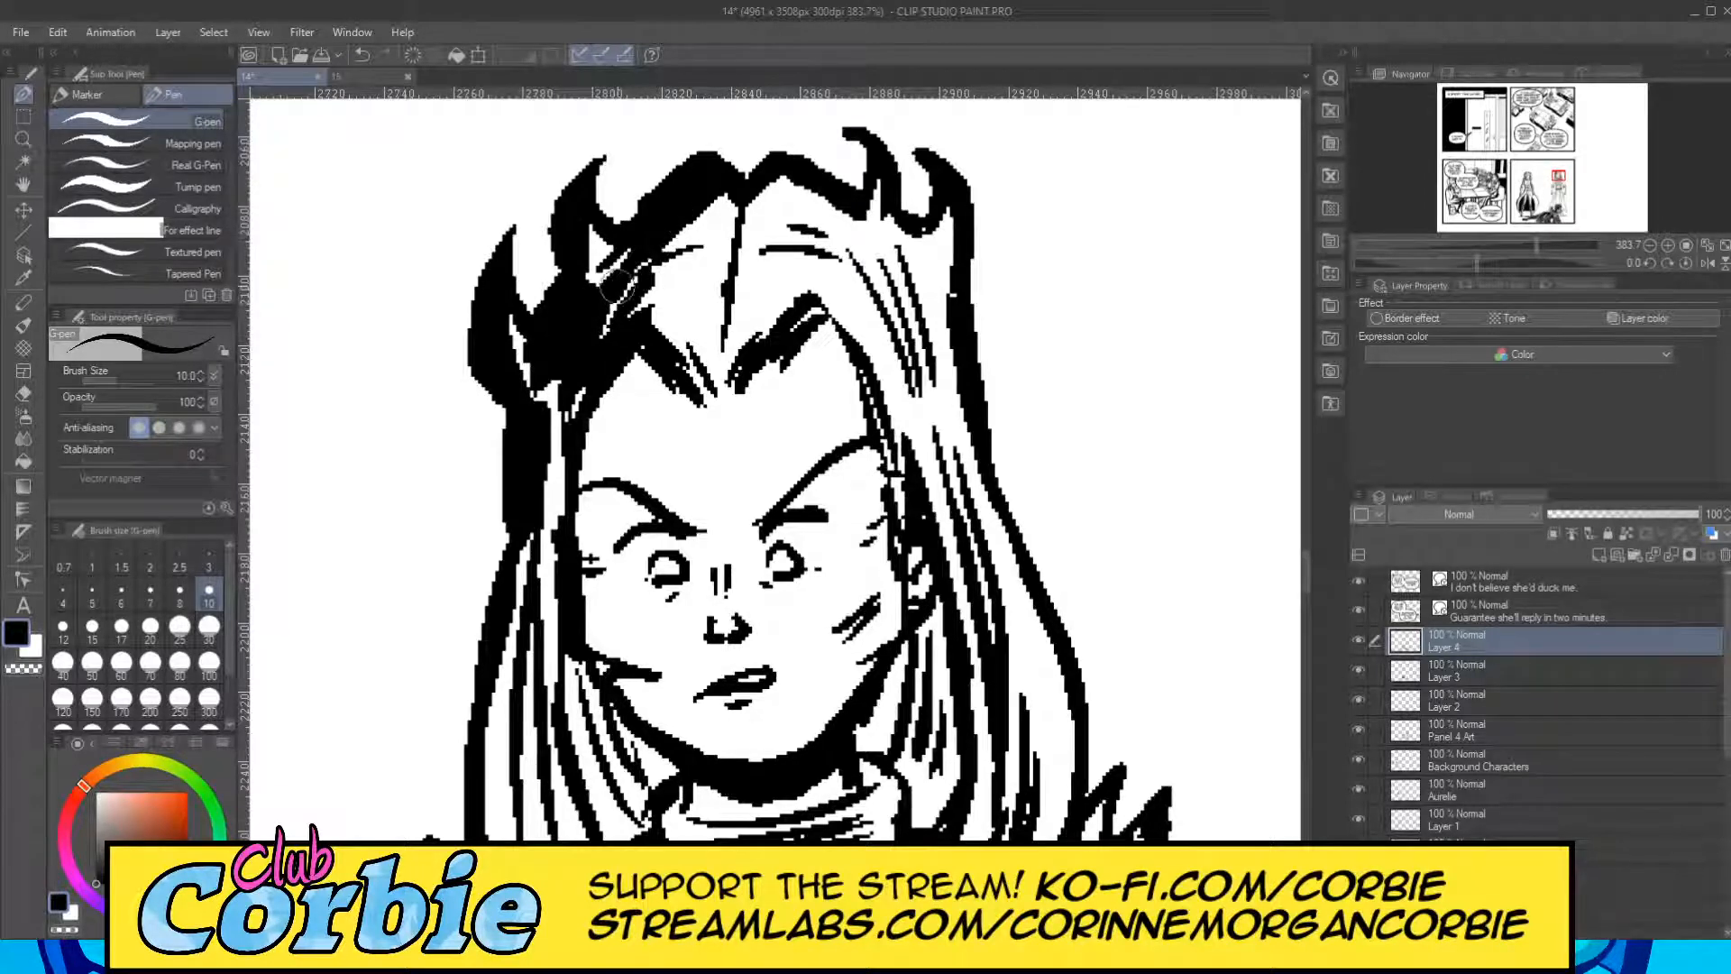
Shade the right standing figure's long left-hand hair lock black down past the jaw and add black streaks above the forehead.
mouse_move(571, 517)
left_mouse_down()
mouse_move(502, 649)
mouse_move(499, 627)
mouse_move(502, 685)
mouse_move(527, 573)
mouse_move(511, 721)
mouse_move(533, 664)
mouse_move(531, 794)
left_mouse_up()
left_click_drag(506, 613, 483, 839)
left_click_drag(494, 712, 487, 838)
mouse_move(658, 322)
left_mouse_down()
mouse_move(681, 356)
mouse_move(687, 275)
mouse_move(669, 253)
mouse_move(687, 269)
mouse_move(686, 226)
mouse_move(730, 216)
left_mouse_up()
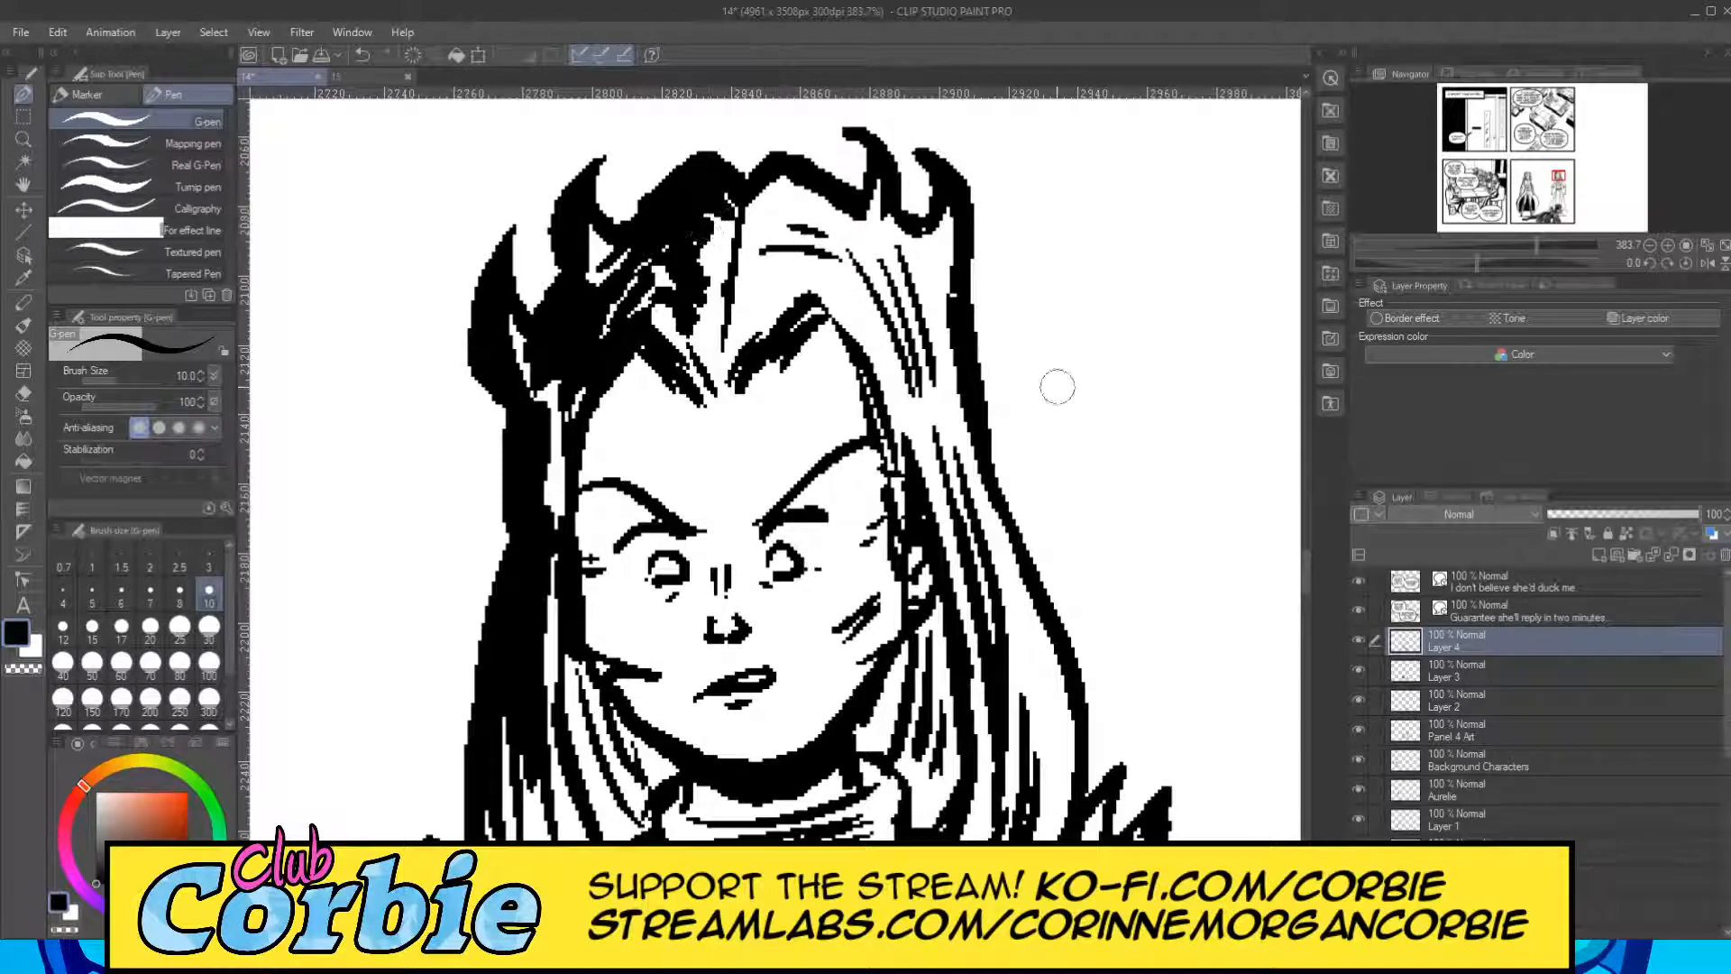
scroll(1307, 577, "down", 3)
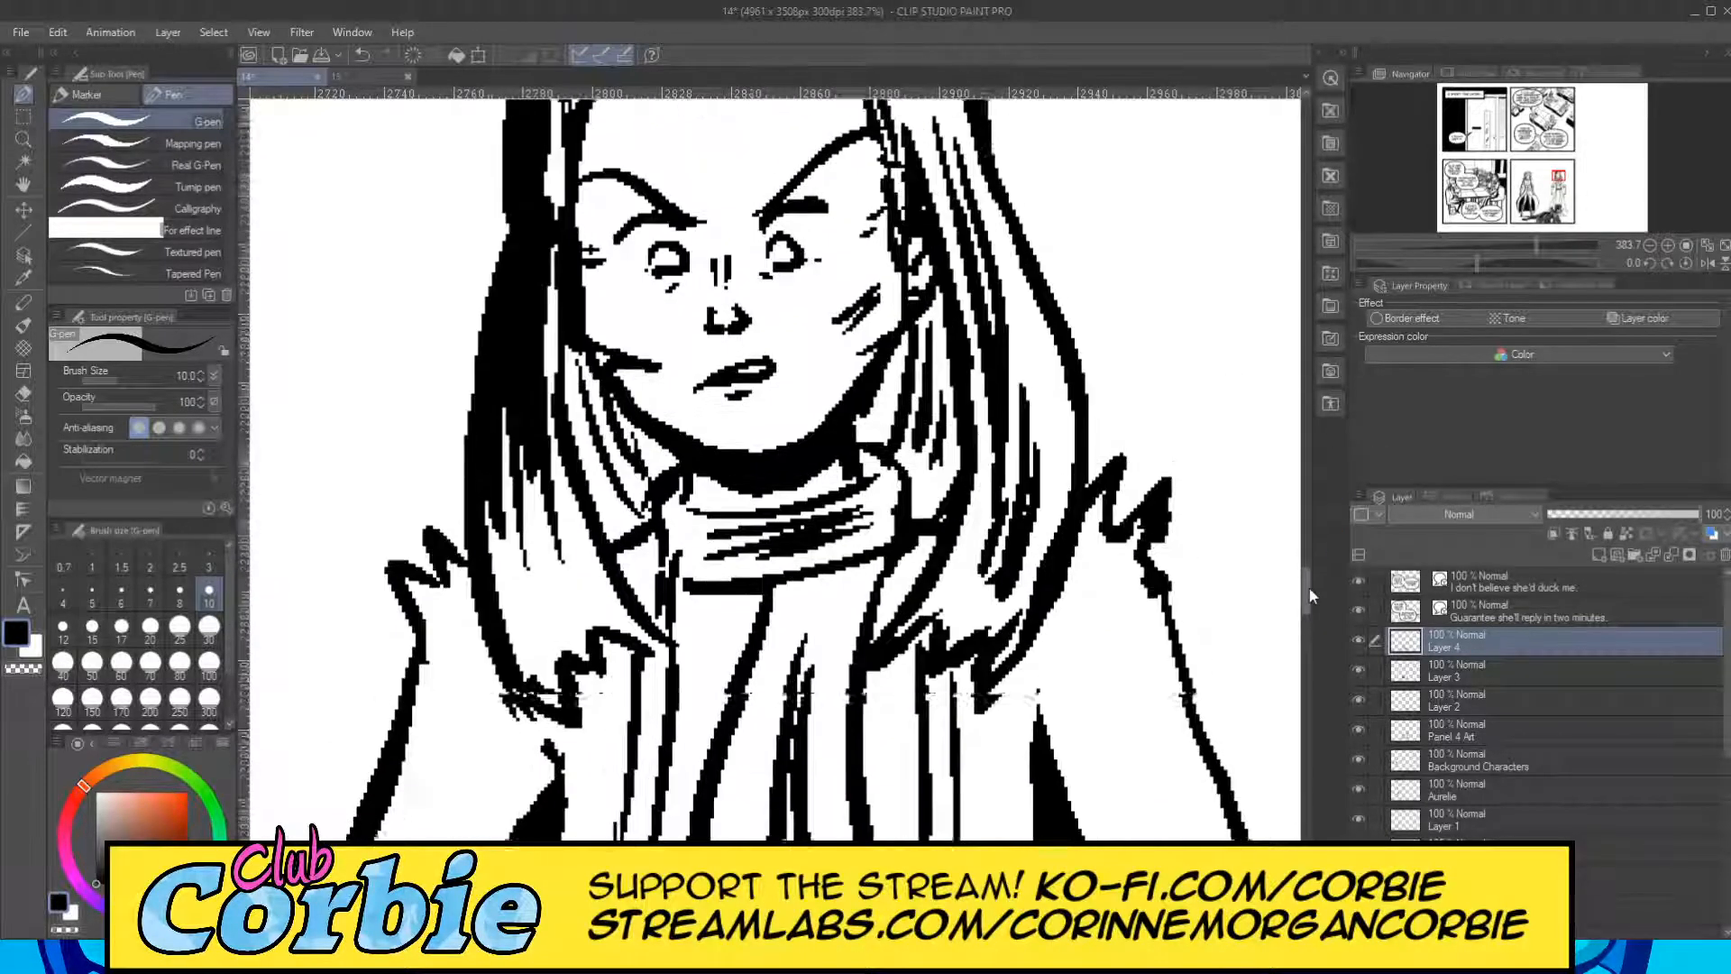
left_click(24, 140)
left_click_drag(709, 359, 641, 435)
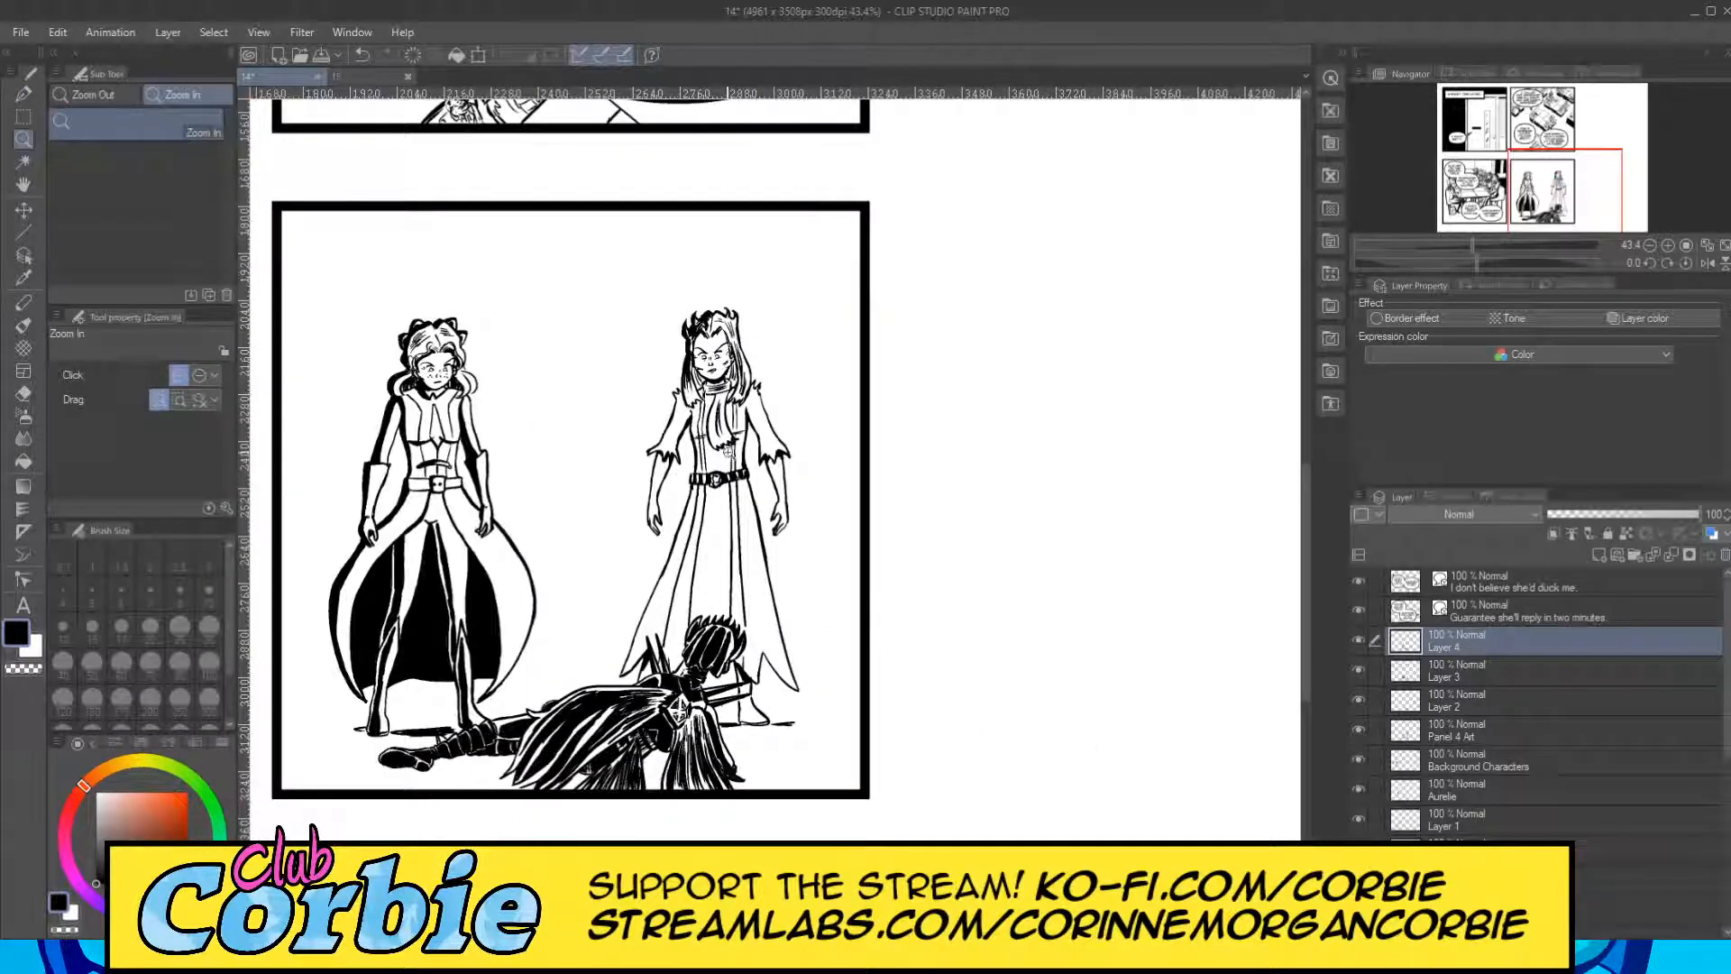
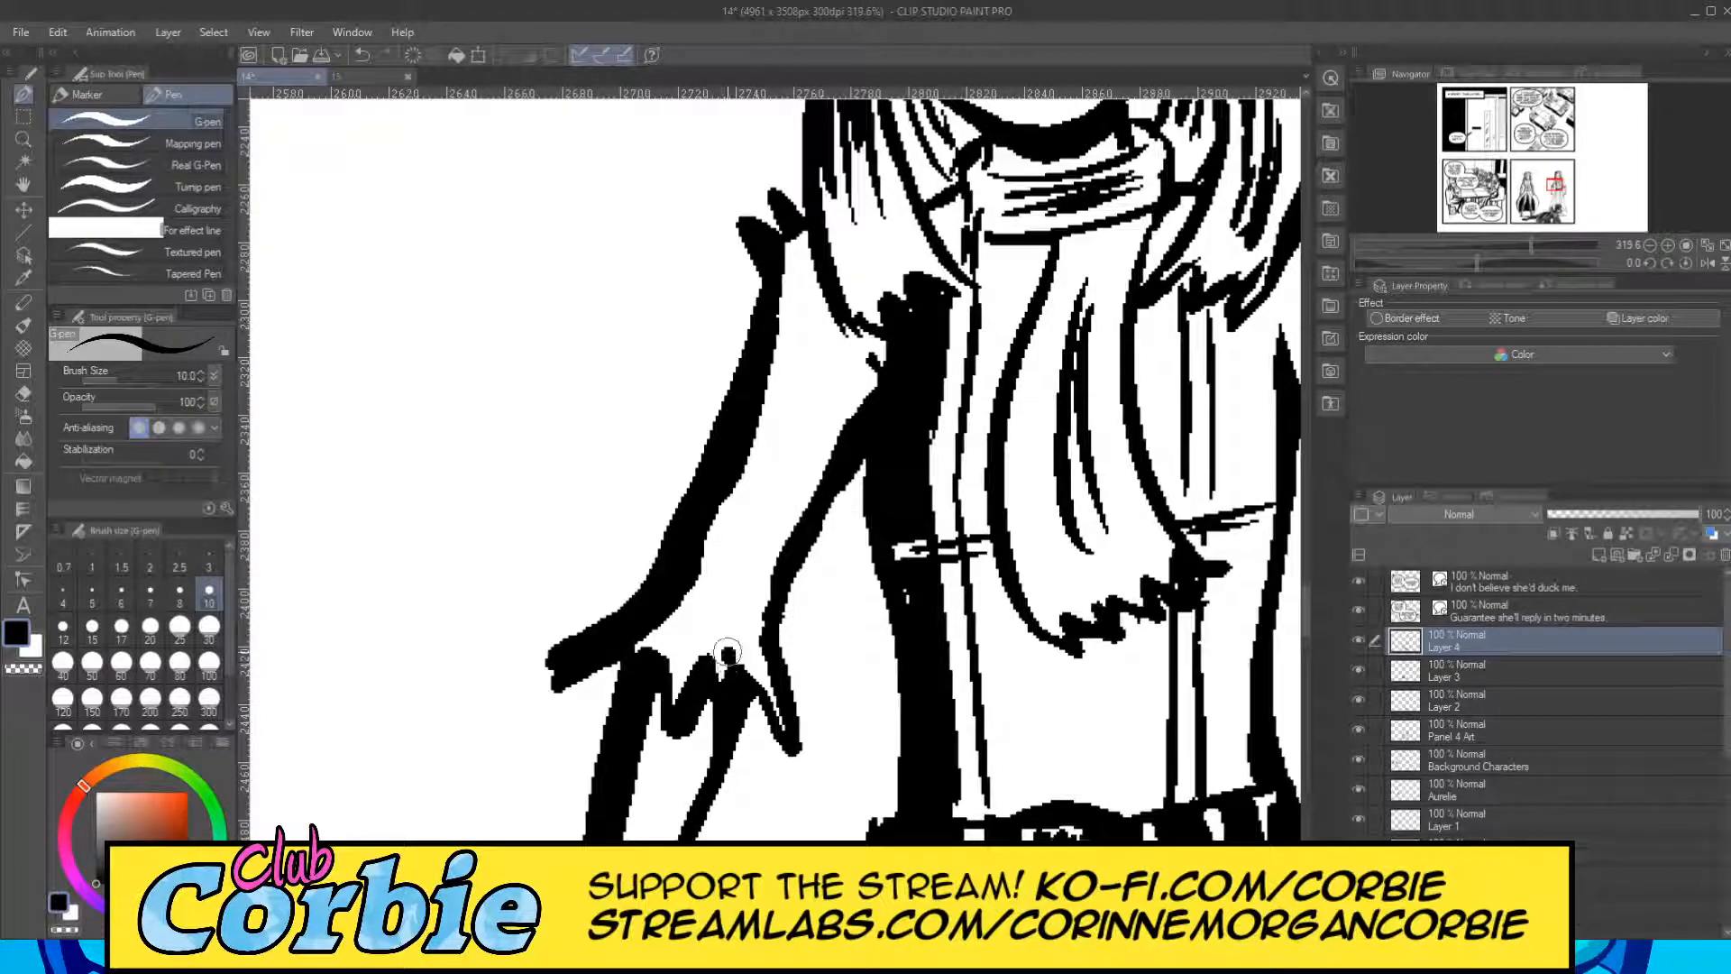
Fill the outer part of the right standing figure's left-hand sleeve and ragged cuff black with the G-pen, trimming the inner edge with the Snap eraser.
mouse_move(728, 651)
left_mouse_down()
mouse_move(792, 425)
mouse_move(721, 573)
mouse_move(779, 405)
mouse_move(723, 529)
mouse_move(719, 558)
mouse_move(779, 391)
mouse_move(807, 364)
mouse_move(759, 458)
mouse_move(805, 295)
mouse_move(774, 381)
mouse_move(794, 256)
mouse_move(813, 281)
mouse_move(814, 242)
mouse_move(810, 281)
mouse_move(789, 235)
left_mouse_up()
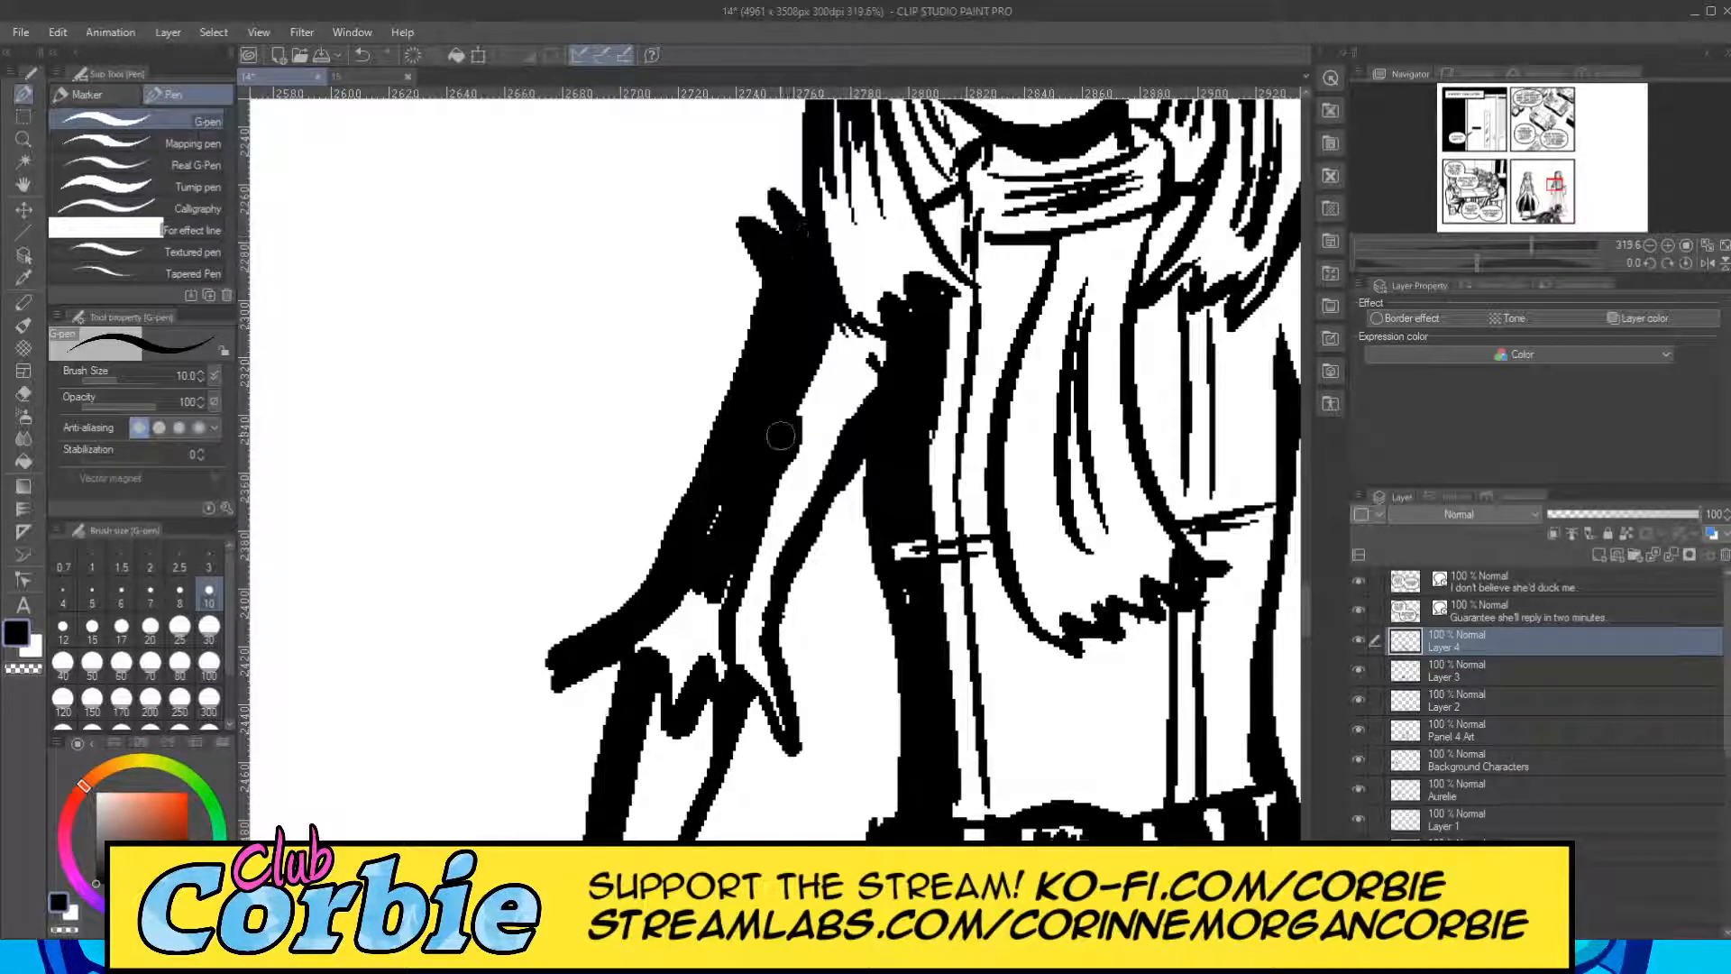
mouse_move(680, 699)
left_mouse_down()
mouse_move(697, 572)
mouse_move(682, 692)
mouse_move(683, 584)
mouse_move(636, 658)
left_mouse_up()
left_click_drag(713, 564, 719, 651)
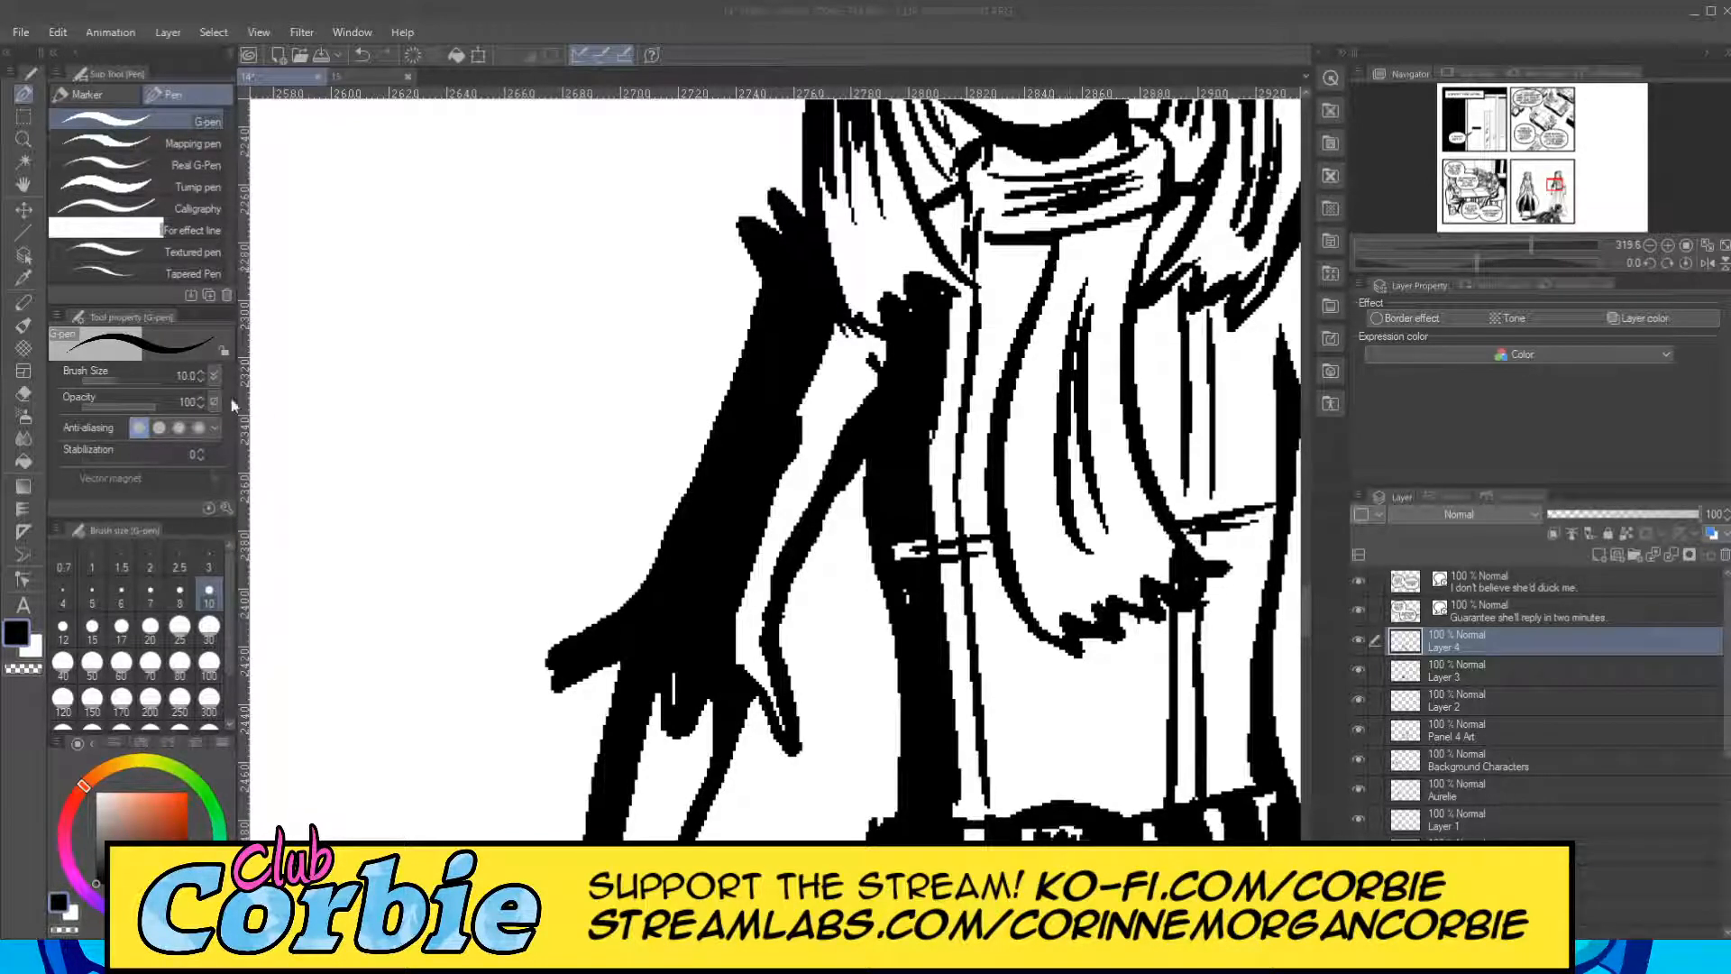
left_click(27, 392)
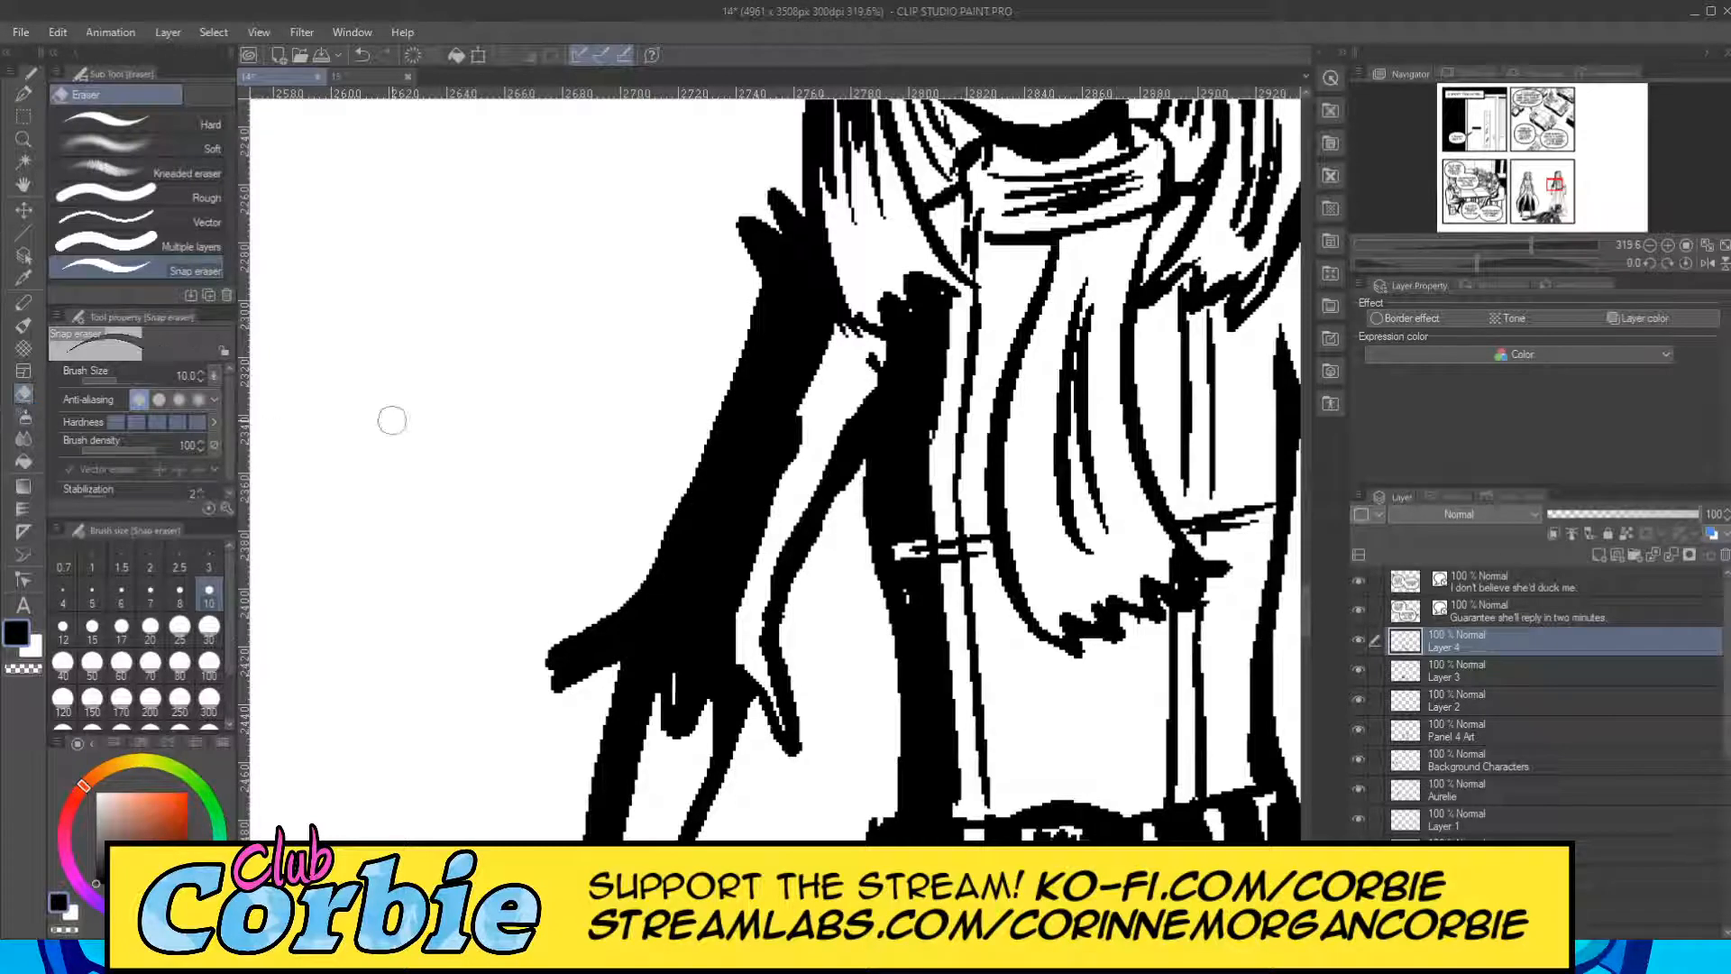
left_click_drag(813, 458, 777, 499)
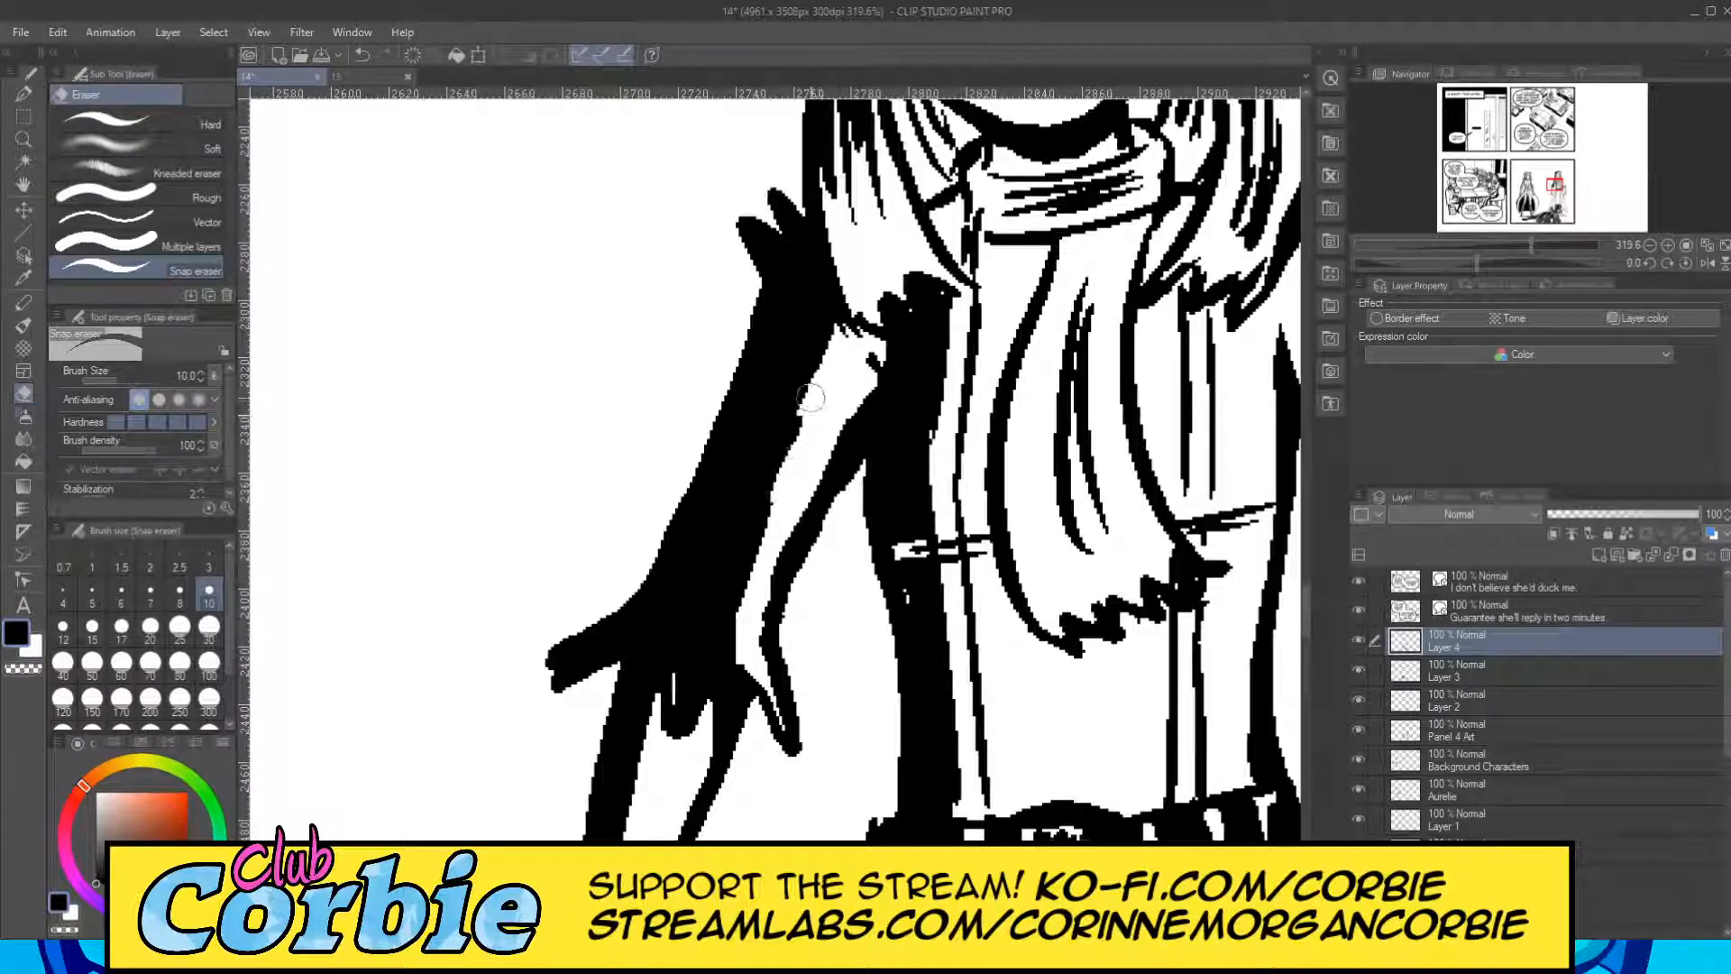
left_click_drag(810, 398, 793, 458)
Blacken the left-hand hem point of the right standing figure's long skirt with the G-pen at size 10, closing the white gaps inside.
left_click(23, 140)
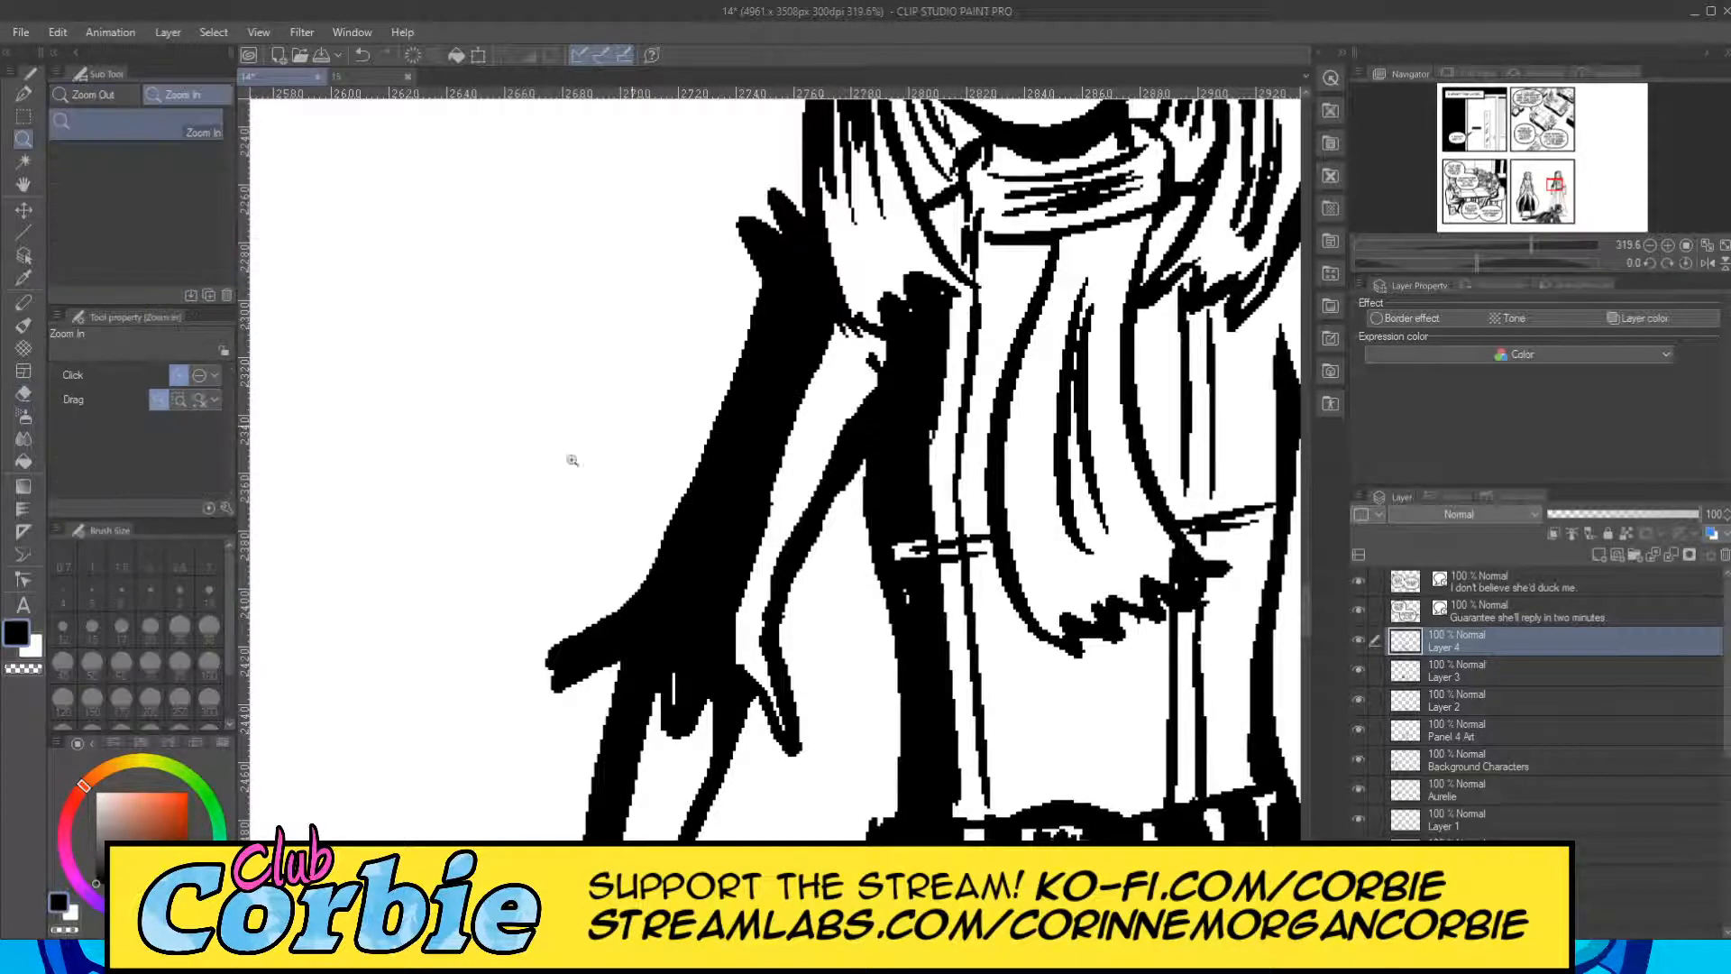
left_click_drag(649, 413, 619, 375)
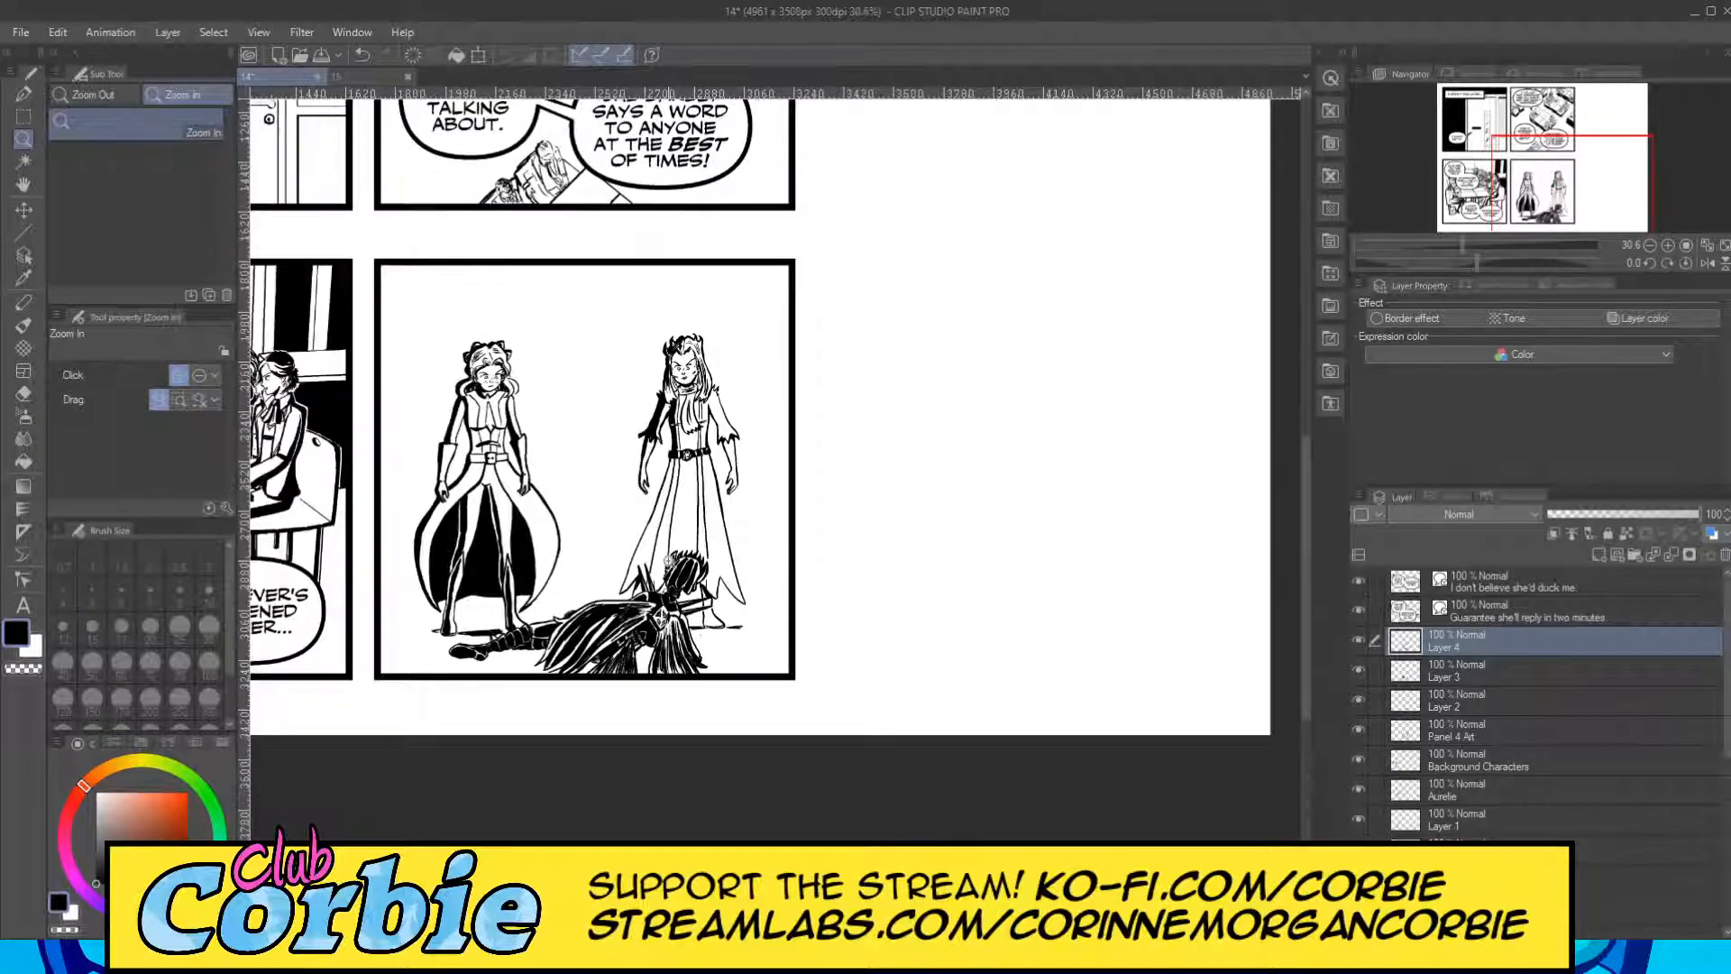
left_click_drag(671, 557, 722, 622)
left_click_drag(554, 758, 577, 744)
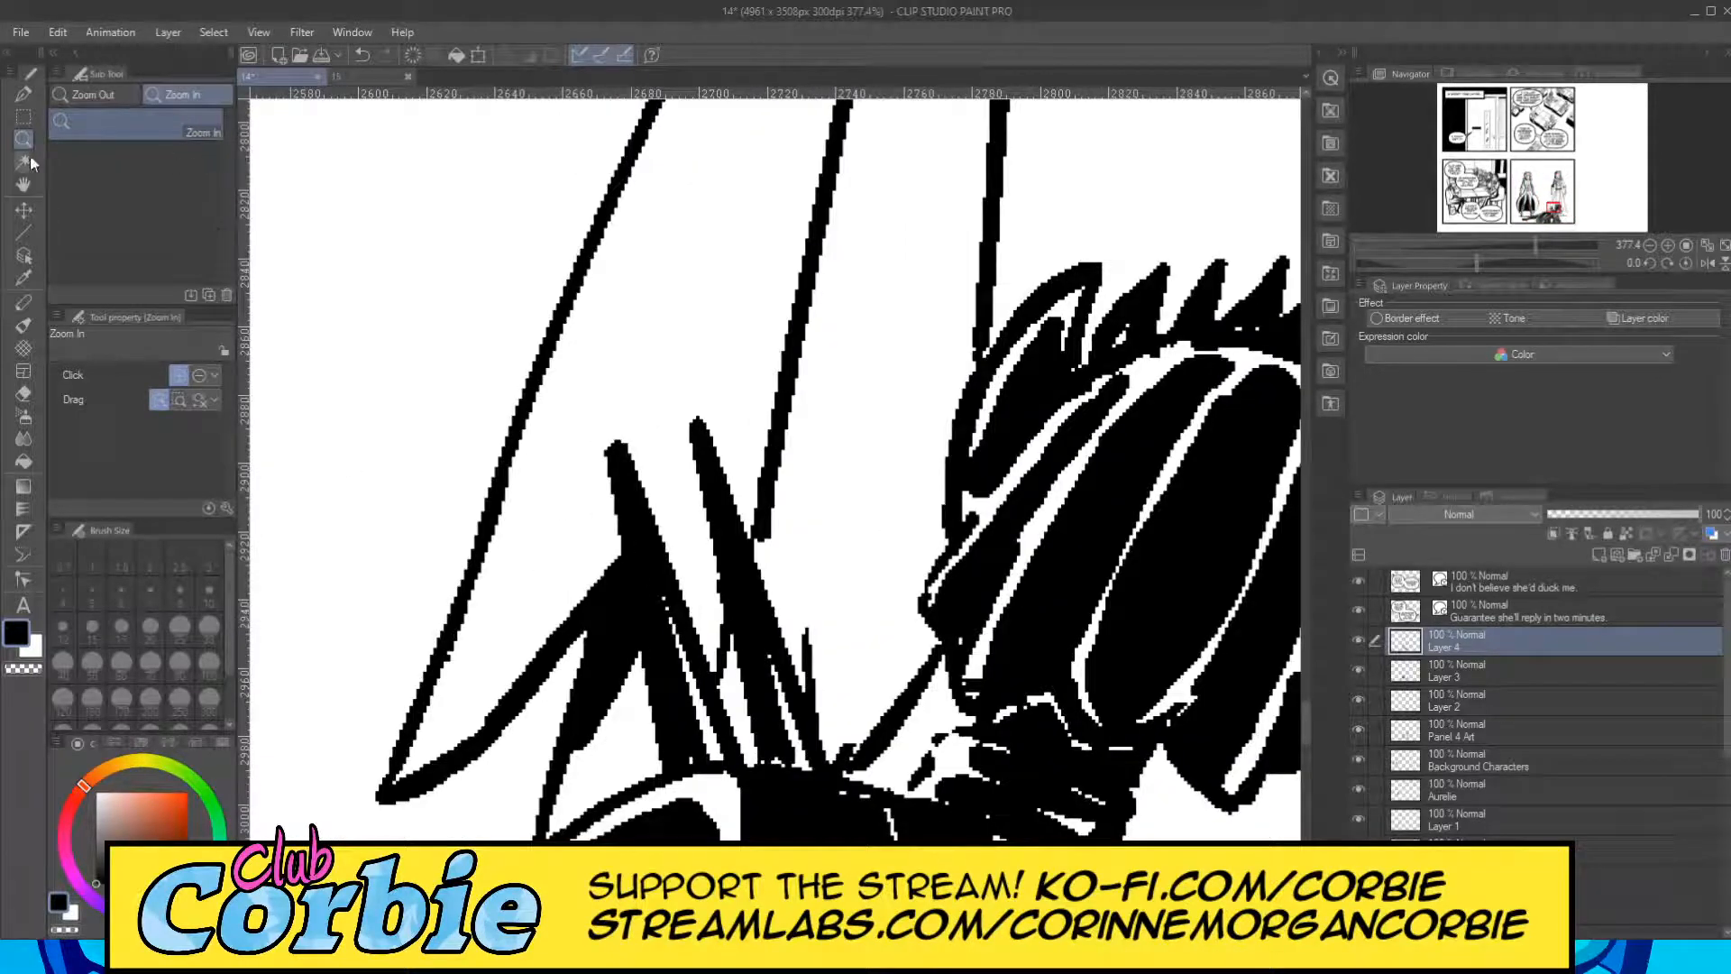
left_click(24, 95)
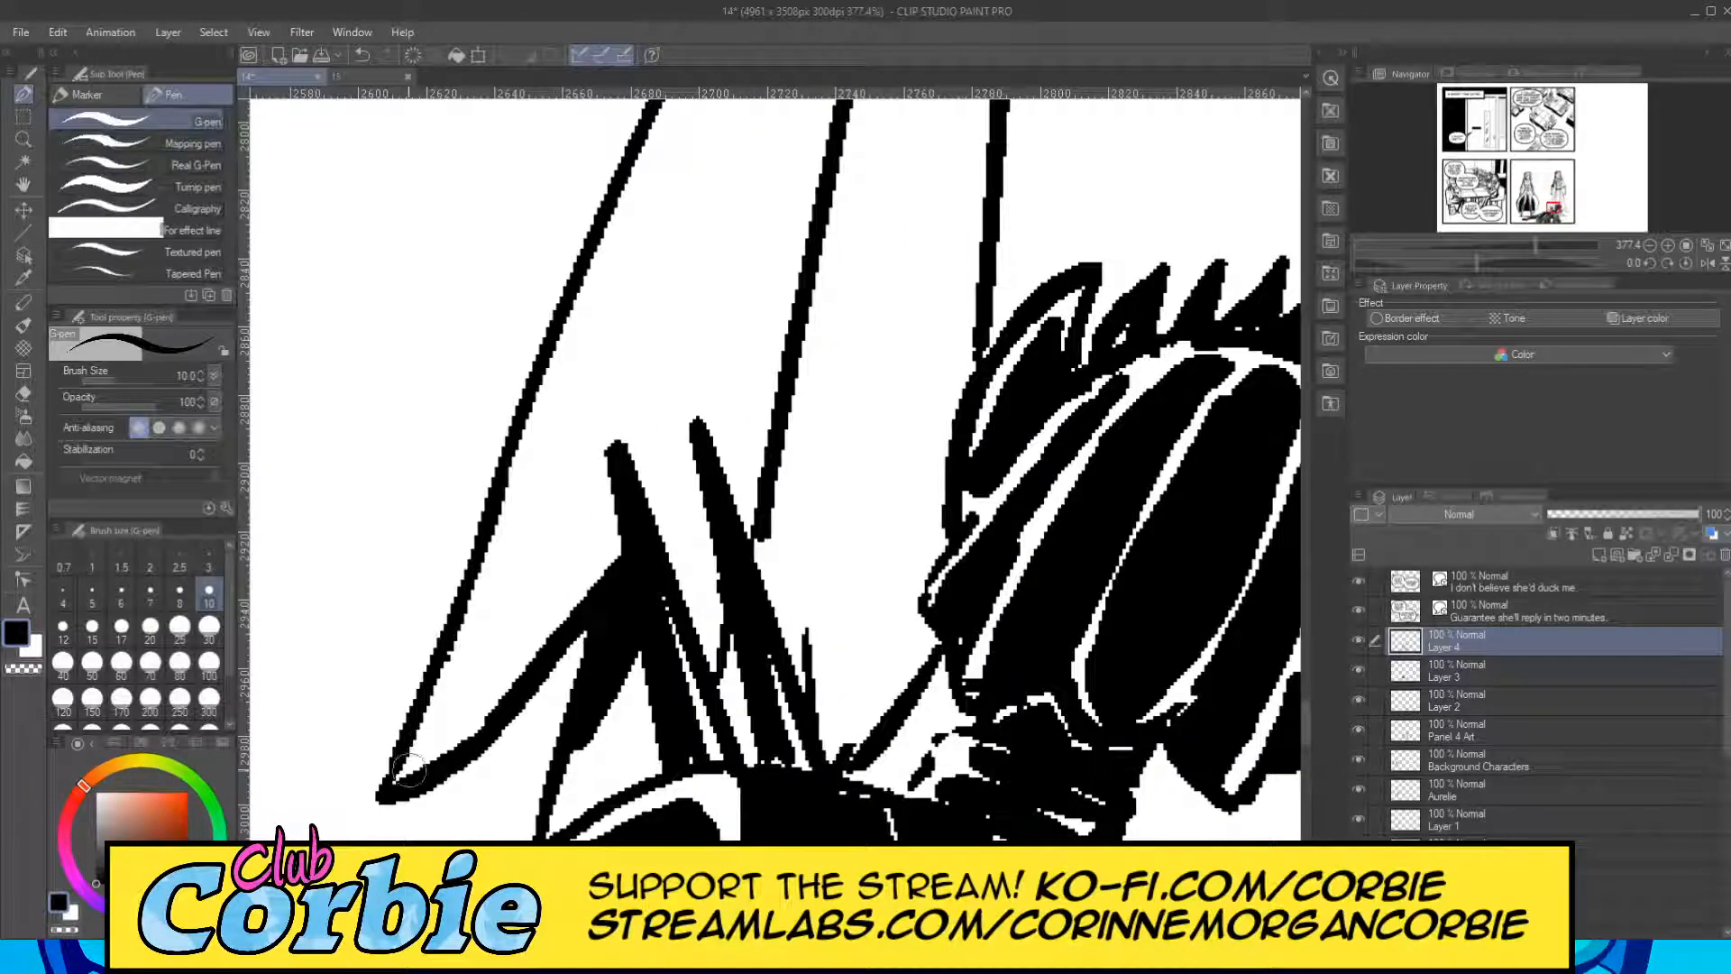
mouse_move(407, 771)
left_mouse_down()
mouse_move(474, 687)
mouse_move(411, 770)
mouse_move(600, 577)
left_mouse_up()
mouse_move(593, 481)
left_mouse_down()
mouse_move(598, 561)
mouse_move(584, 421)
mouse_move(610, 563)
left_mouse_up()
mouse_move(584, 431)
left_mouse_down()
mouse_move(573, 546)
mouse_move(516, 599)
mouse_move(540, 471)
mouse_move(399, 783)
mouse_move(530, 516)
mouse_move(457, 705)
mouse_move(516, 591)
mouse_move(563, 556)
mouse_move(567, 596)
mouse_move(584, 399)
mouse_move(558, 523)
mouse_move(593, 388)
mouse_move(571, 527)
left_mouse_up()
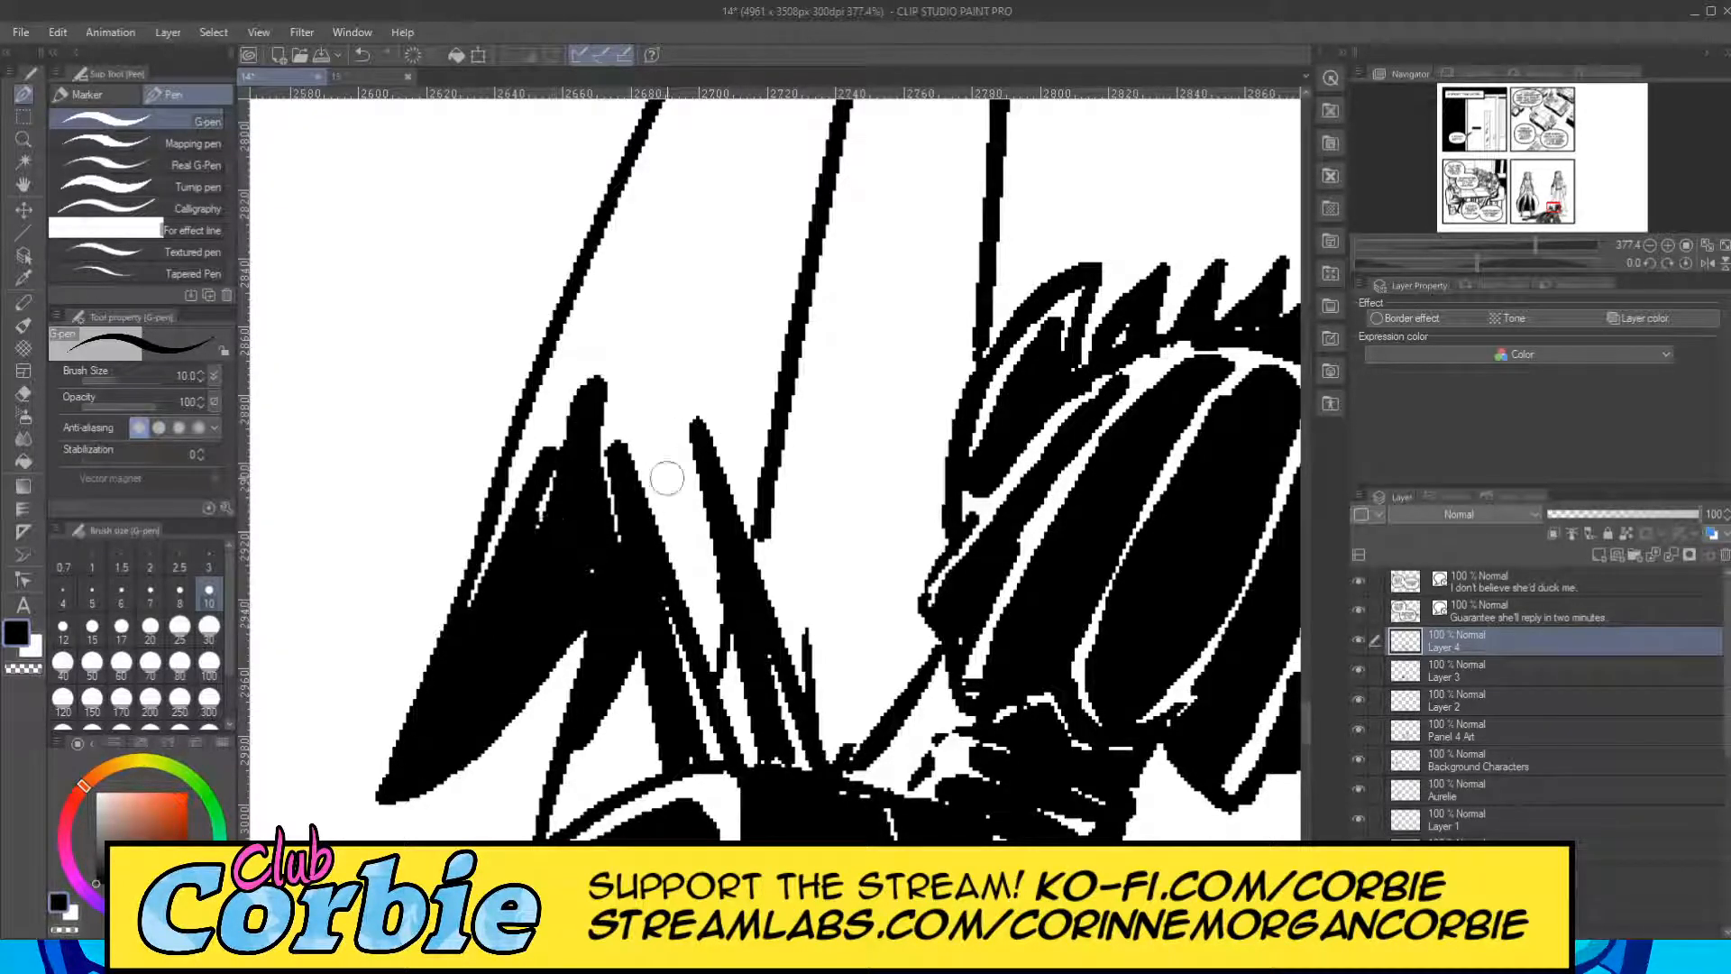
mouse_move(664, 464)
left_mouse_down()
mouse_move(622, 374)
mouse_move(634, 408)
mouse_move(599, 428)
mouse_move(615, 406)
mouse_move(644, 431)
mouse_move(621, 363)
mouse_move(630, 306)
mouse_move(554, 447)
mouse_move(624, 271)
mouse_move(545, 449)
mouse_move(611, 237)
mouse_move(509, 510)
left_mouse_up()
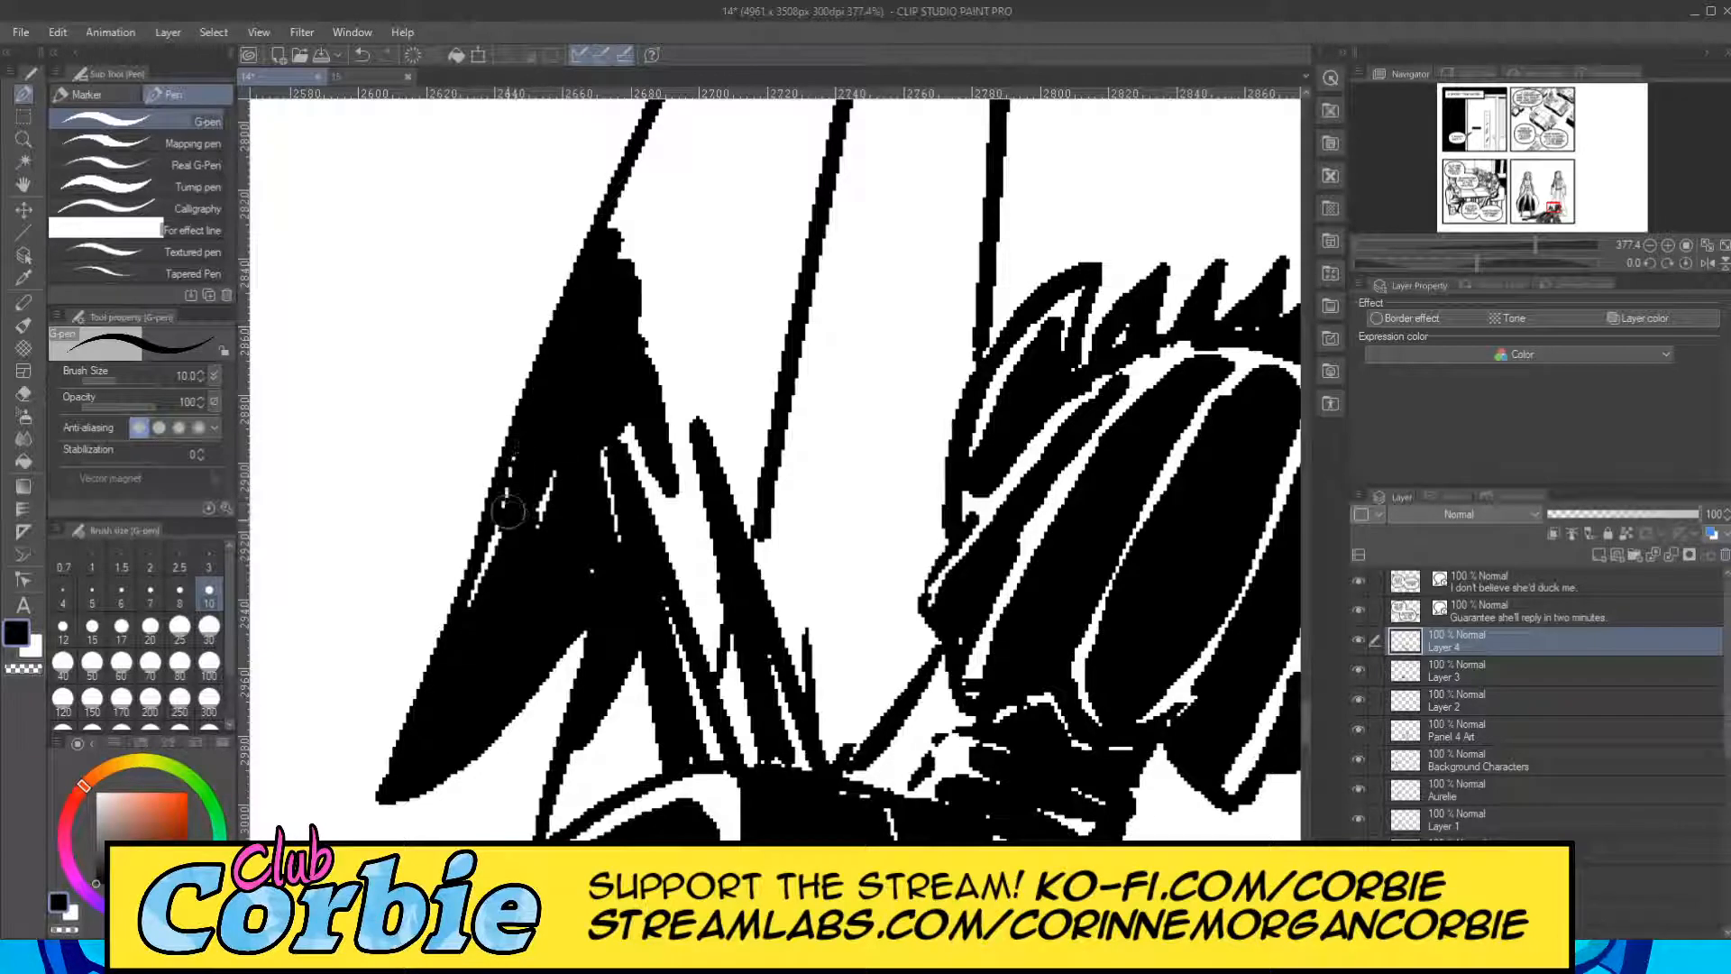
left_click_drag(483, 610, 503, 506)
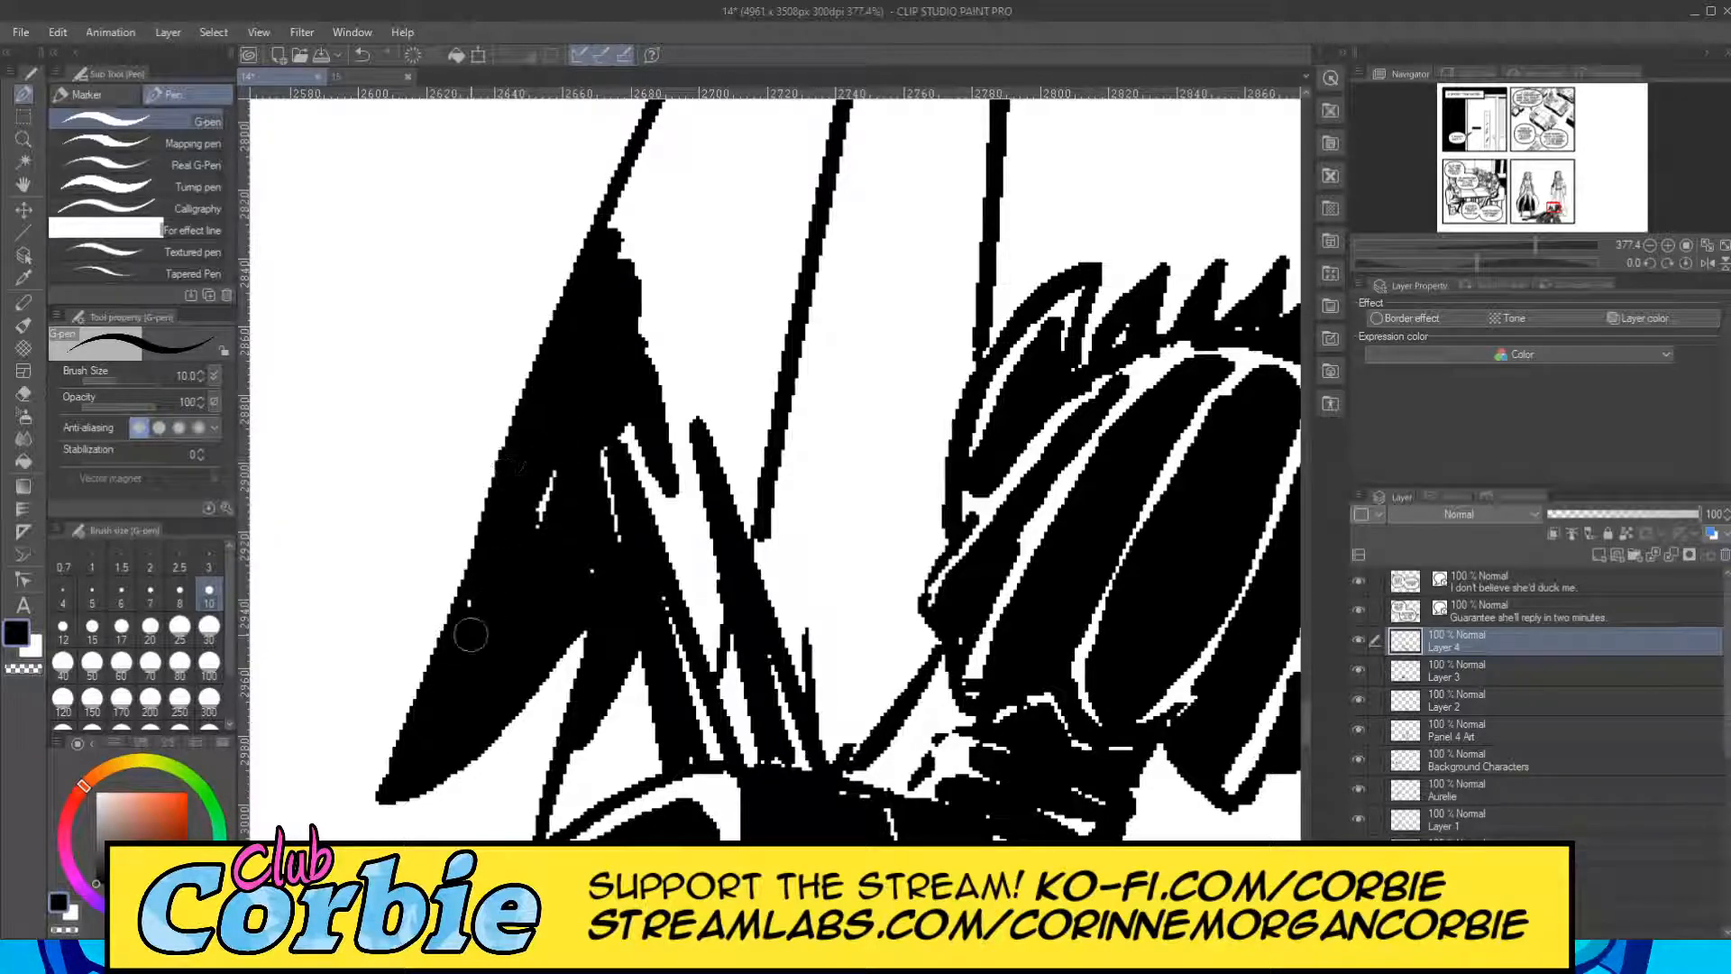
mouse_move(469, 635)
left_mouse_down()
mouse_move(525, 480)
mouse_move(523, 559)
mouse_move(548, 469)
left_mouse_up()
Extend the black hem shadow further up between the skirt's outer edge and the first fold, filling the leftover white specks.
mouse_move(670, 443)
left_mouse_down()
mouse_move(672, 386)
mouse_move(674, 440)
mouse_move(732, 200)
mouse_move(670, 353)
mouse_move(699, 255)
mouse_move(674, 407)
mouse_move(724, 153)
mouse_move(637, 330)
mouse_move(690, 133)
mouse_move(620, 260)
mouse_move(648, 178)
mouse_move(612, 226)
mouse_move(676, 116)
mouse_move(664, 388)
left_mouse_up()
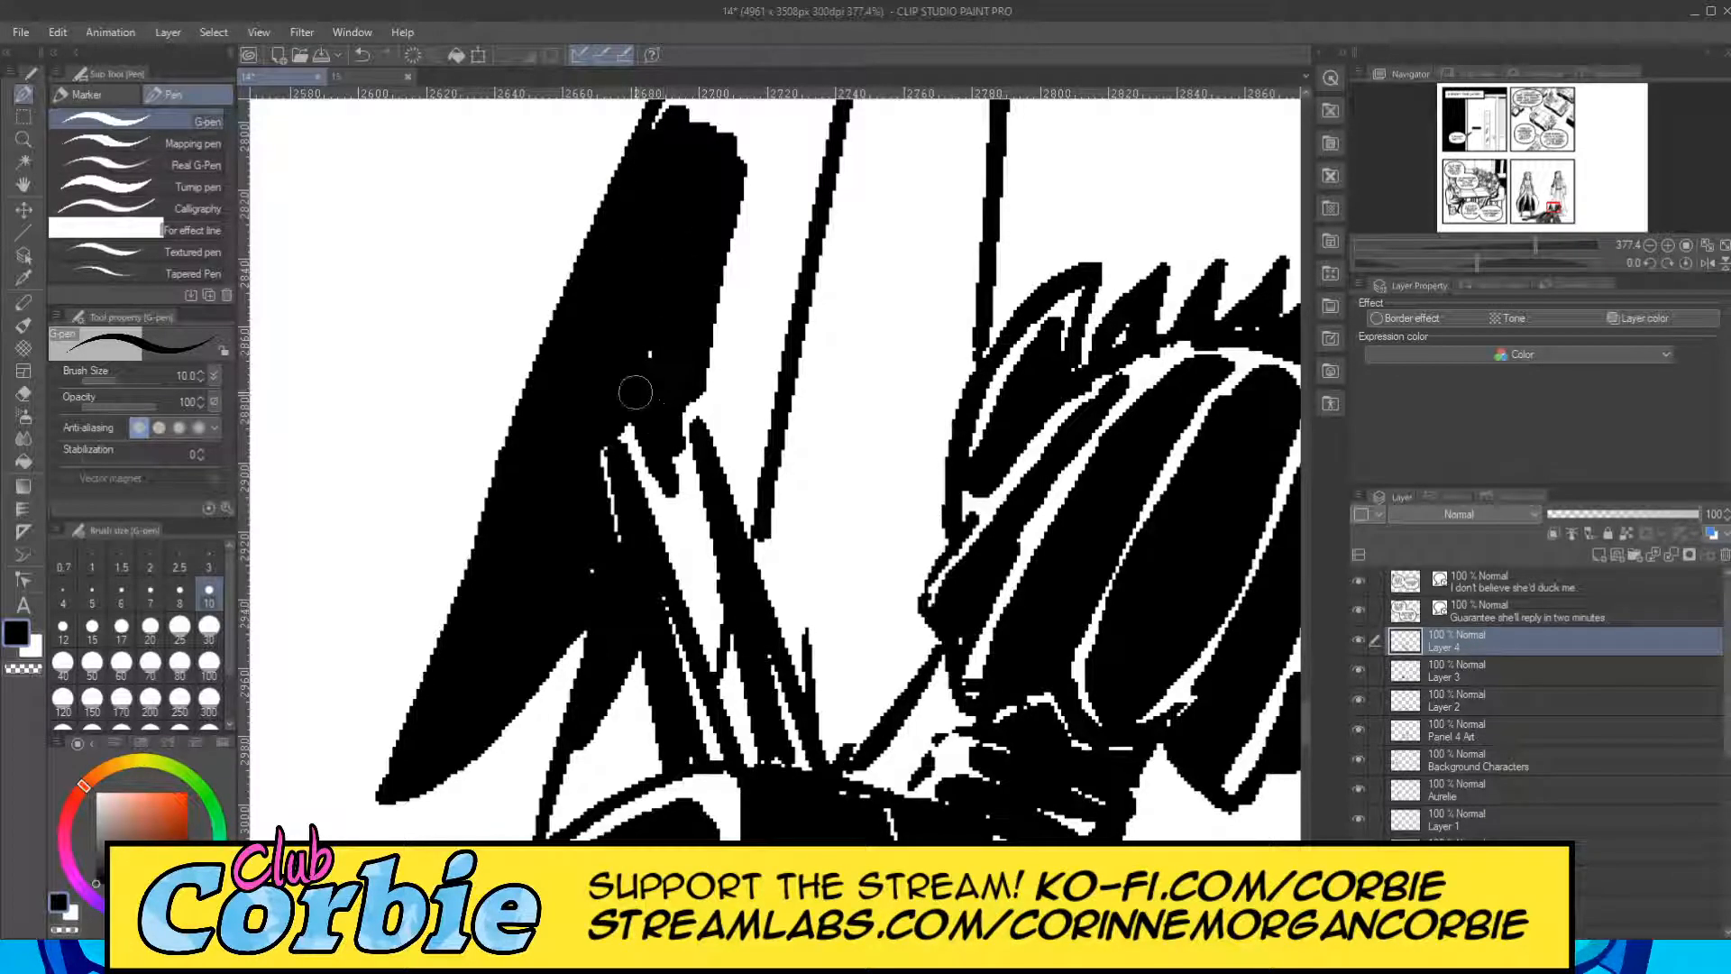
left_click_drag(653, 467, 621, 393)
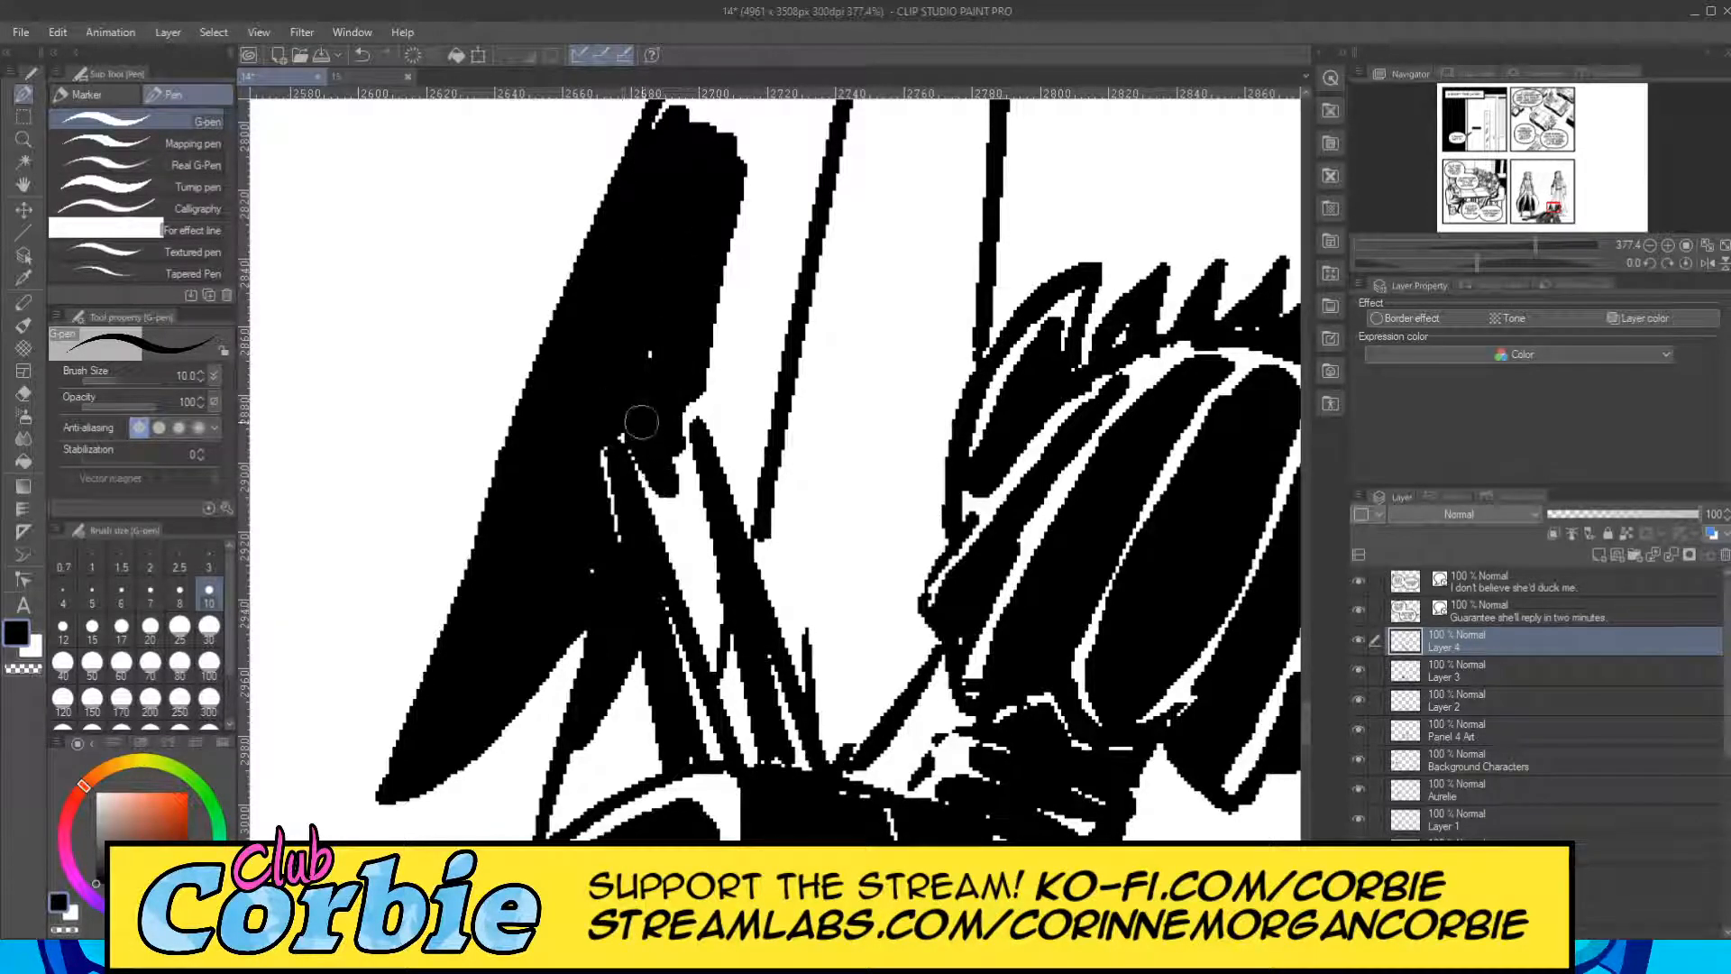
left_click_drag(665, 490, 679, 390)
mouse_move(672, 295)
left_mouse_down()
mouse_move(662, 349)
mouse_move(745, 107)
mouse_move(708, 195)
mouse_move(681, 155)
left_mouse_up()
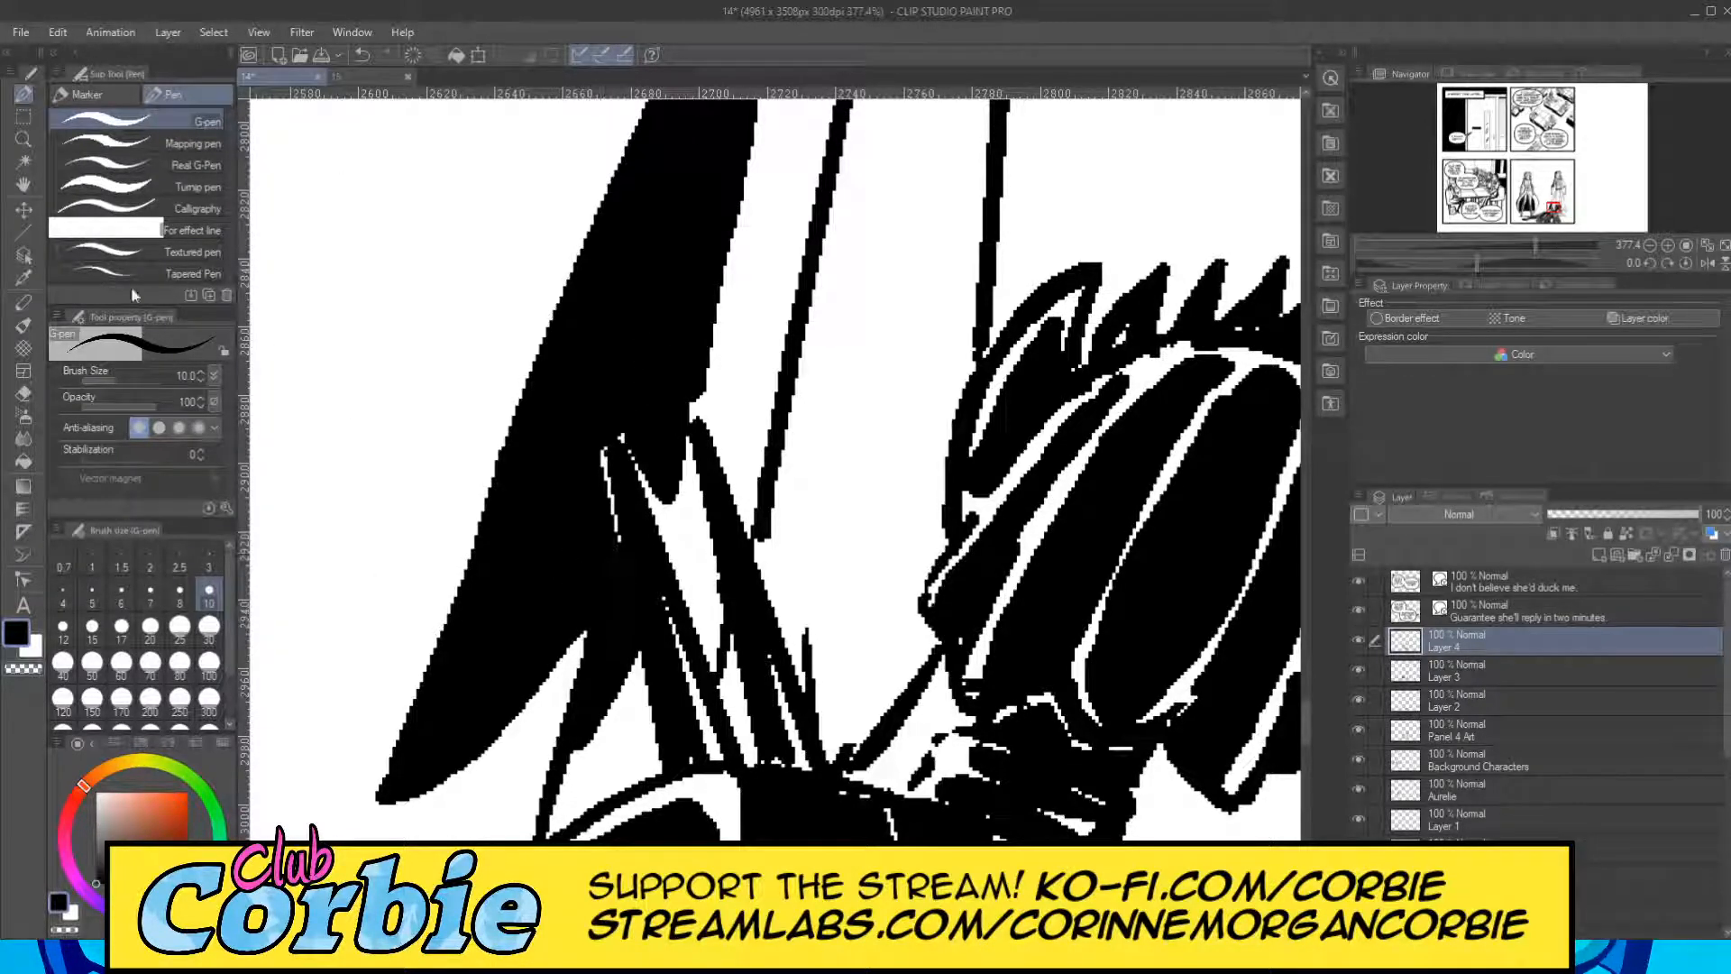
left_click(24, 140)
left_click_drag(556, 461, 422, 564)
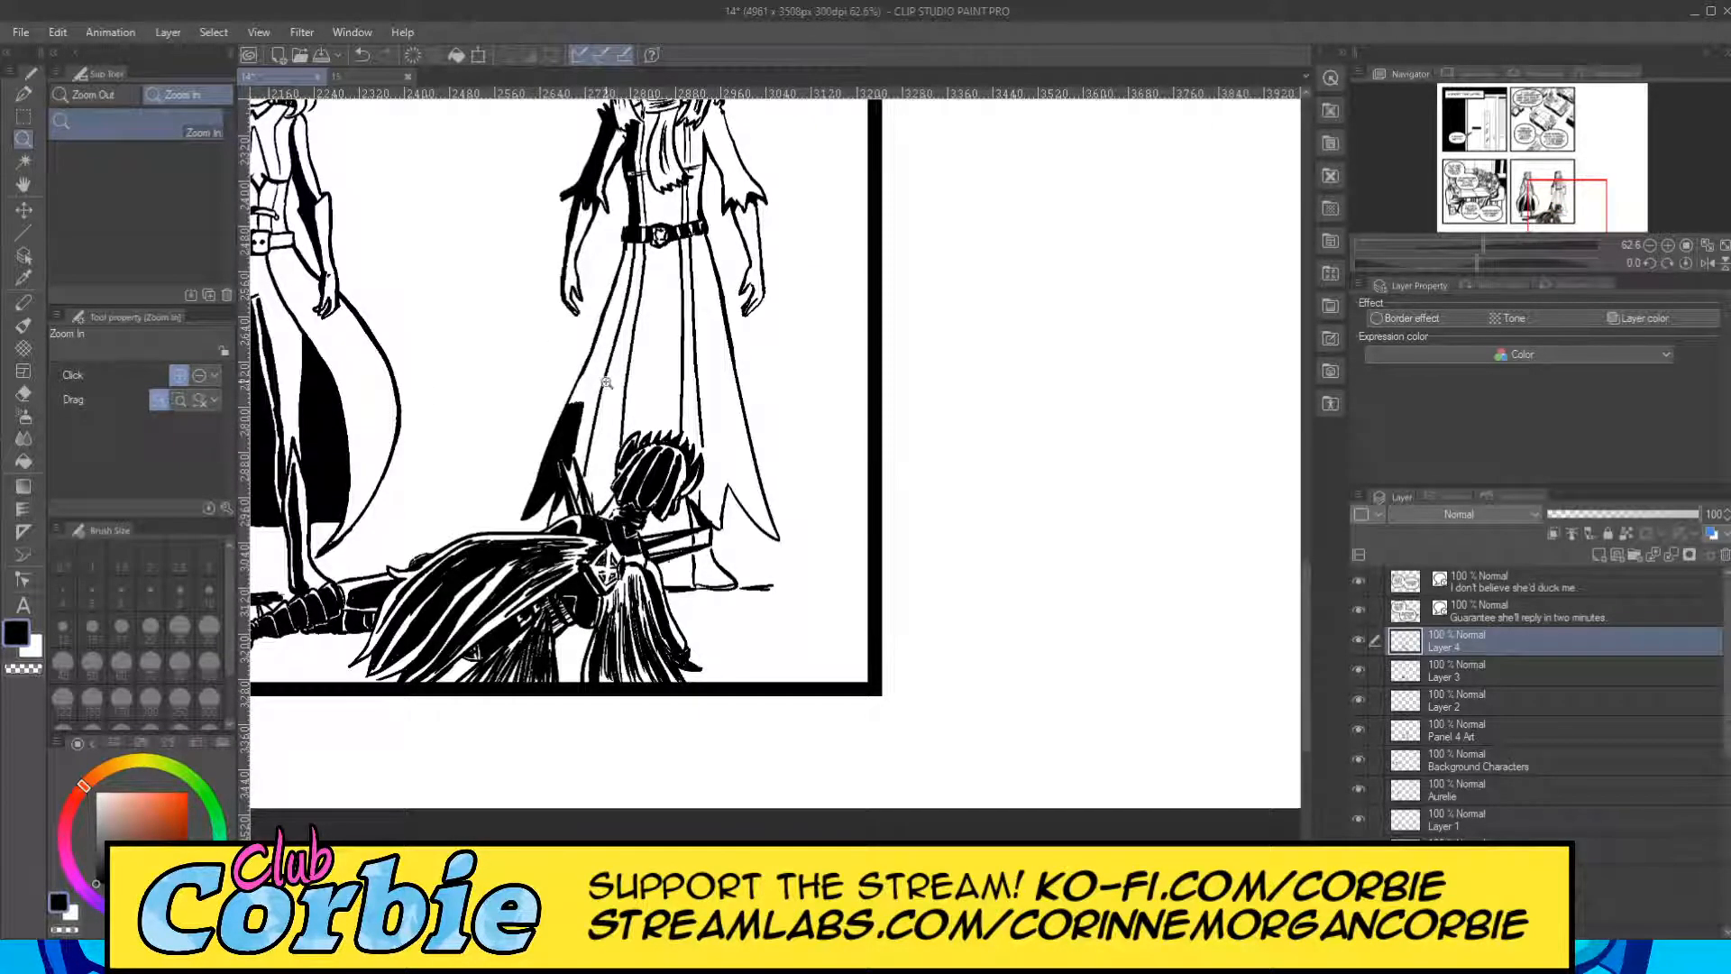
left_click_drag(609, 384, 558, 499)
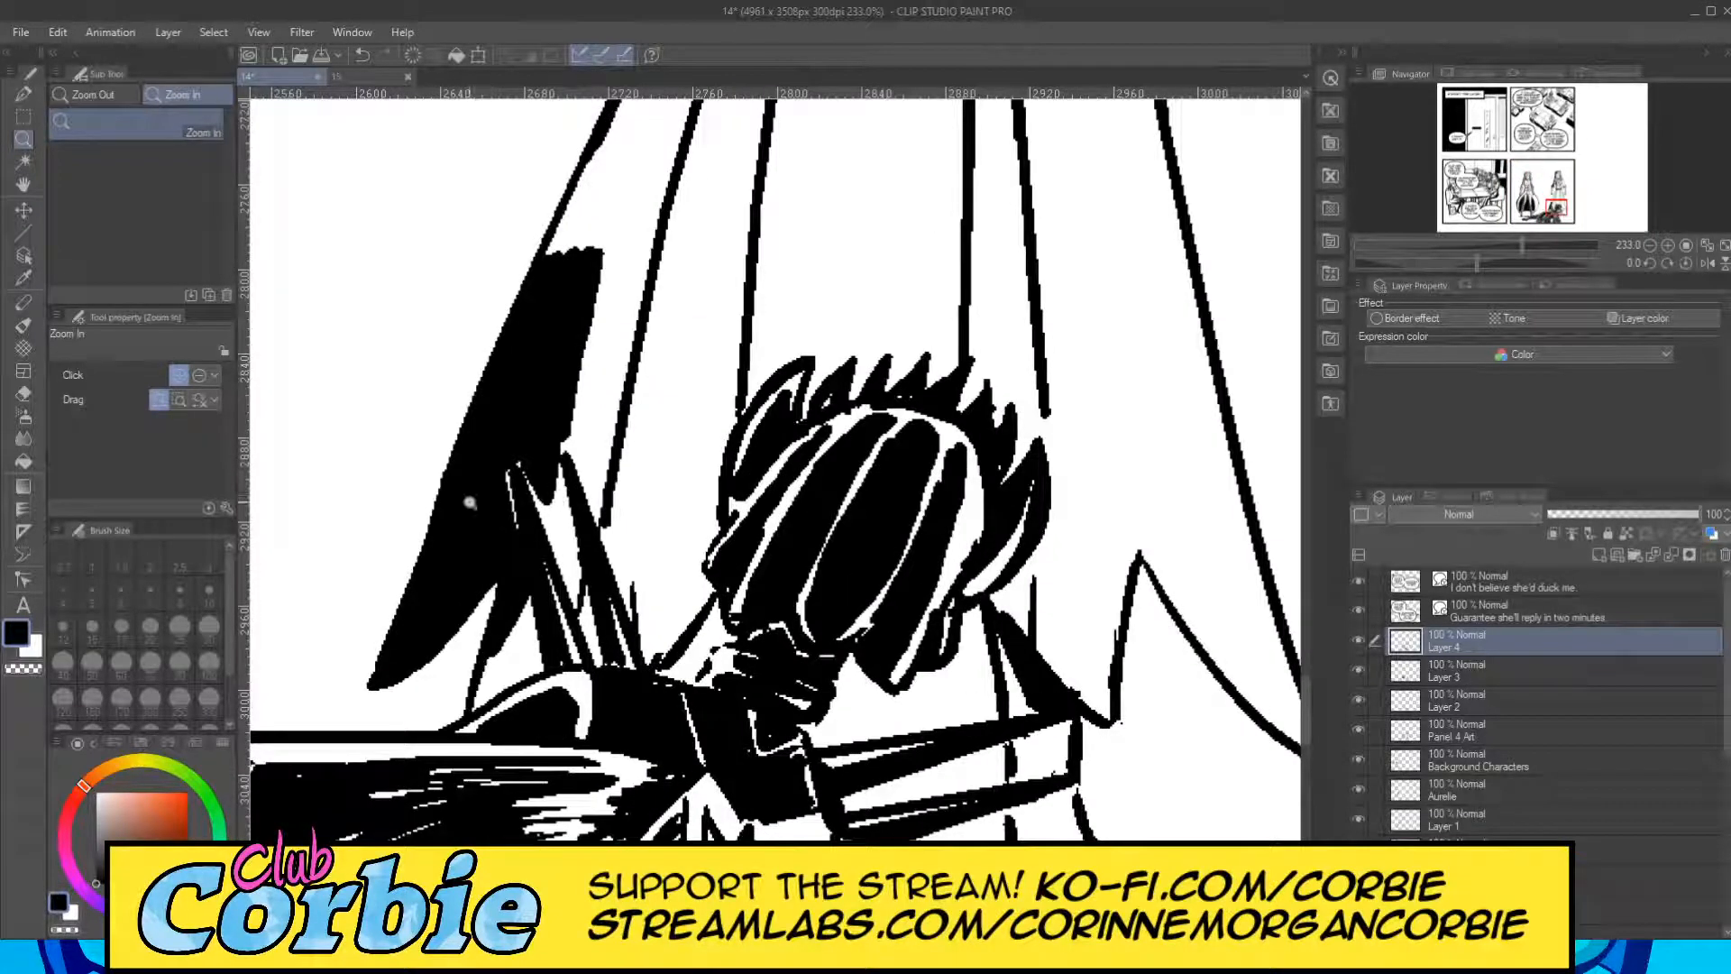
left_click(26, 329)
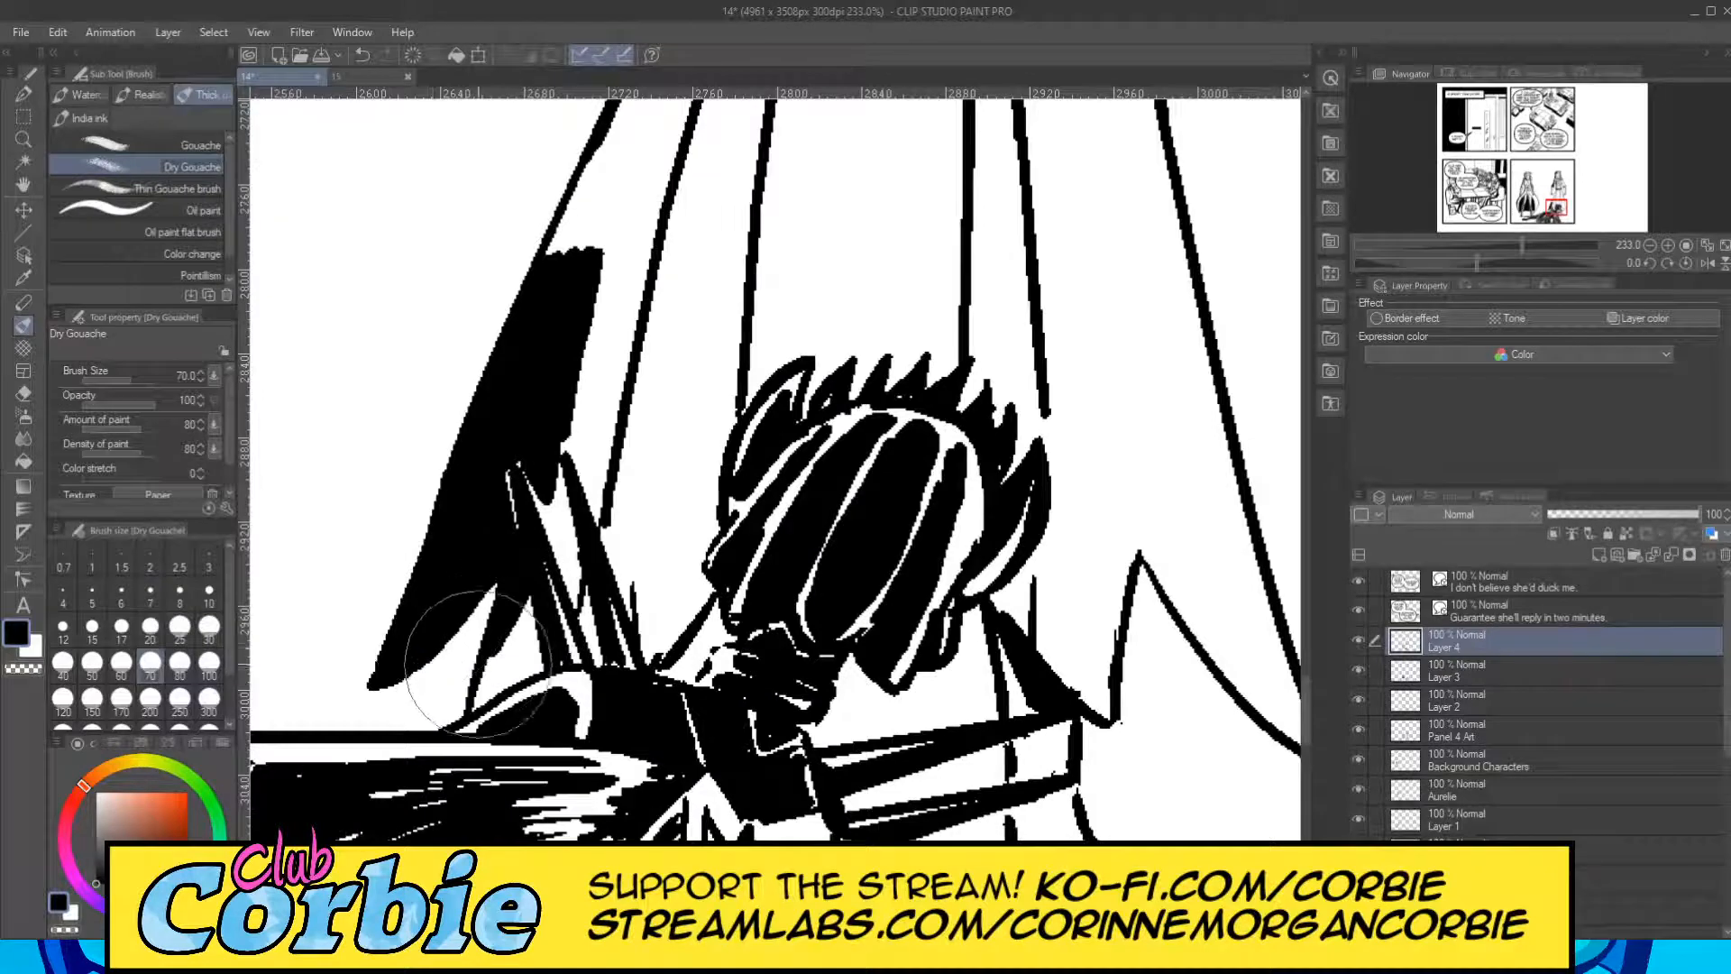
mouse_move(482, 669)
left_mouse_down()
mouse_move(521, 502)
mouse_move(478, 632)
left_mouse_up()
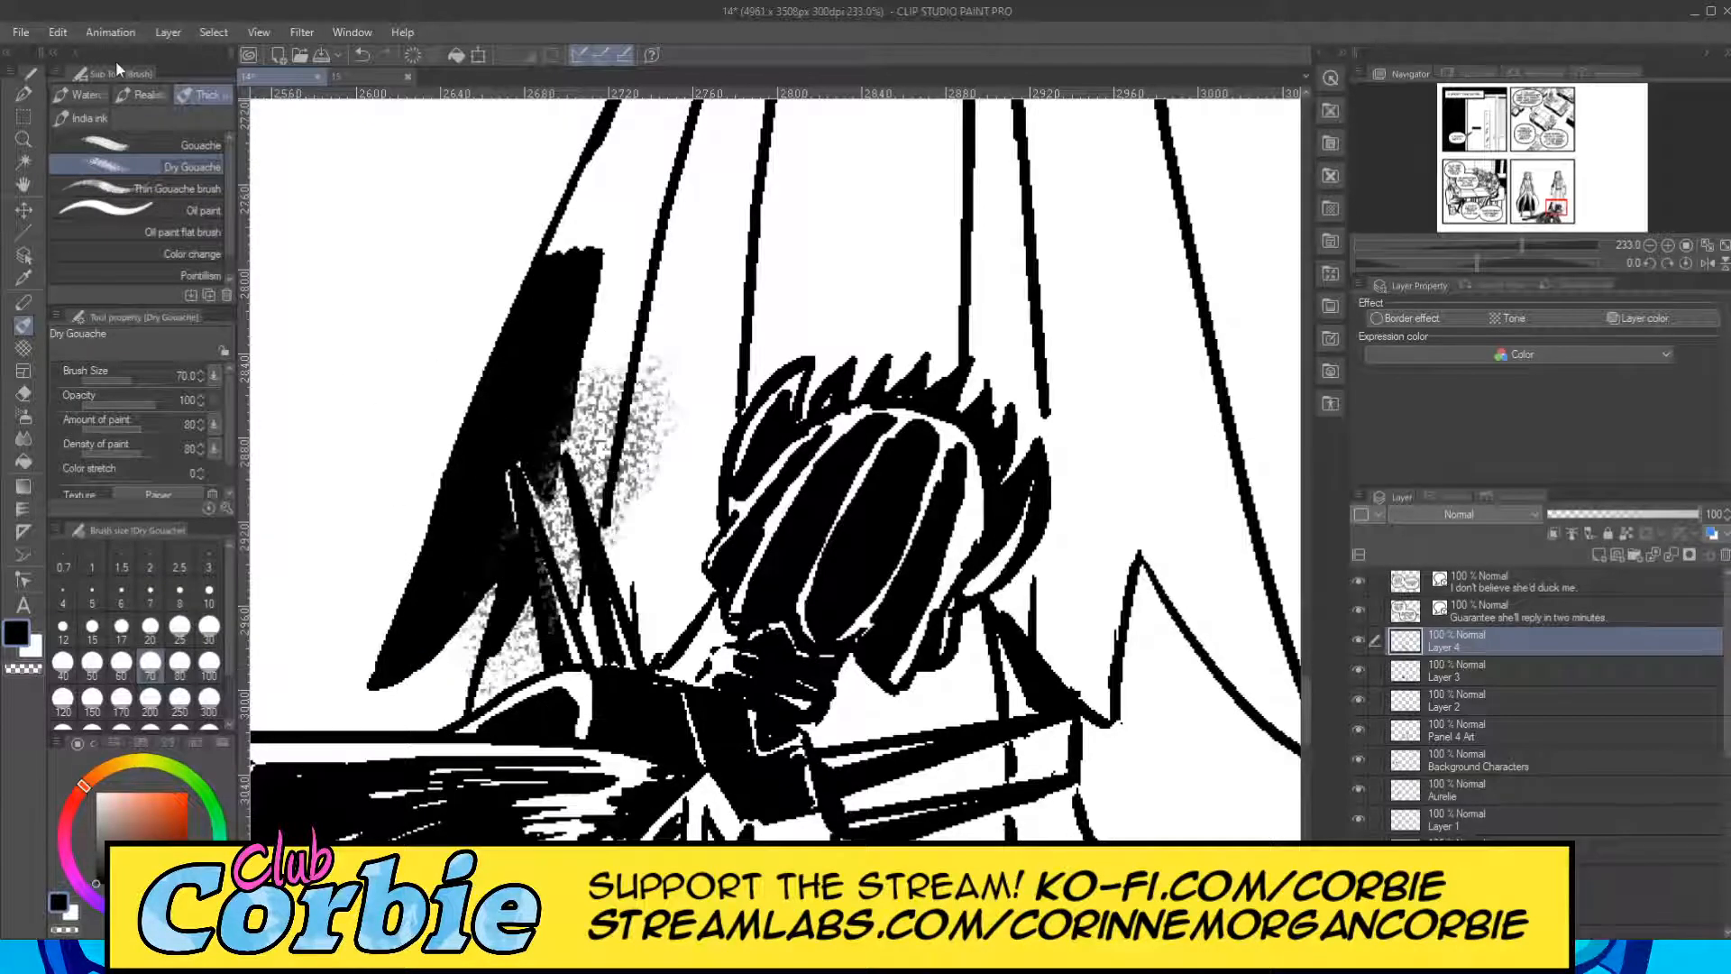
key("ctrl+z")
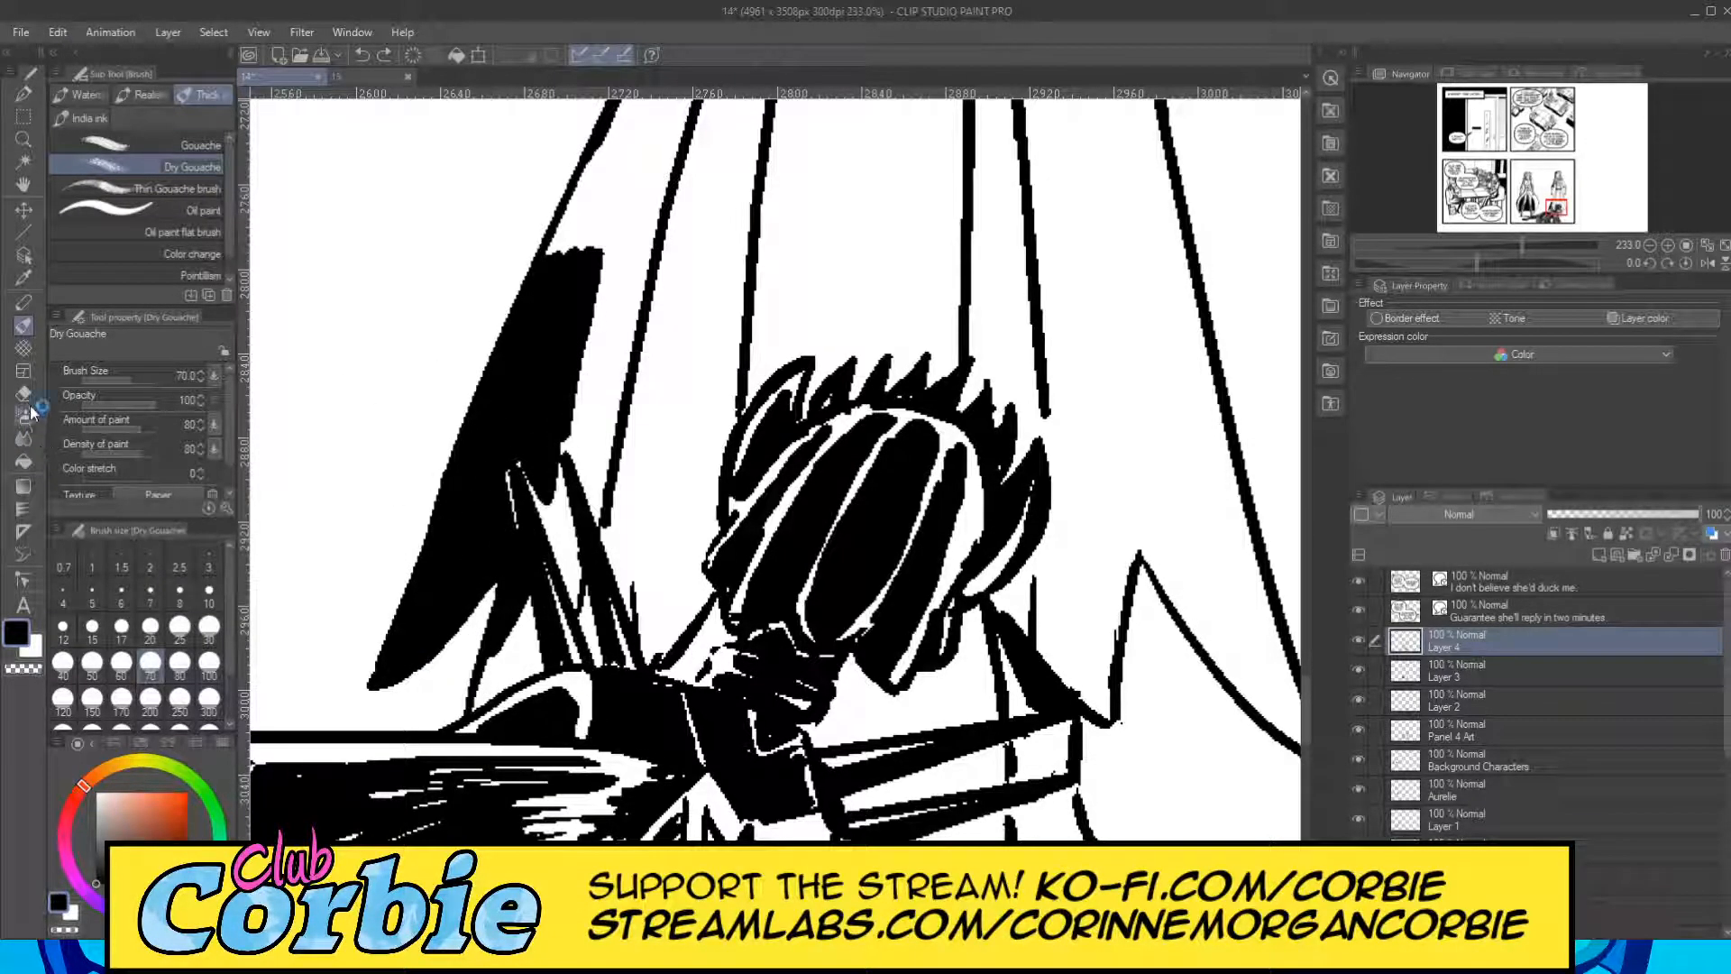
Narrow the hem shadow to a slanted band along the skirt's outer edge with the Snap eraser at size 10, clearing black around the spikes.
left_click(23, 393)
mouse_move(534, 430)
left_mouse_down()
mouse_move(426, 678)
mouse_move(575, 399)
left_mouse_up()
left_click_drag(476, 584, 537, 422)
left_click_drag(467, 668, 554, 478)
left_click_drag(470, 707, 545, 559)
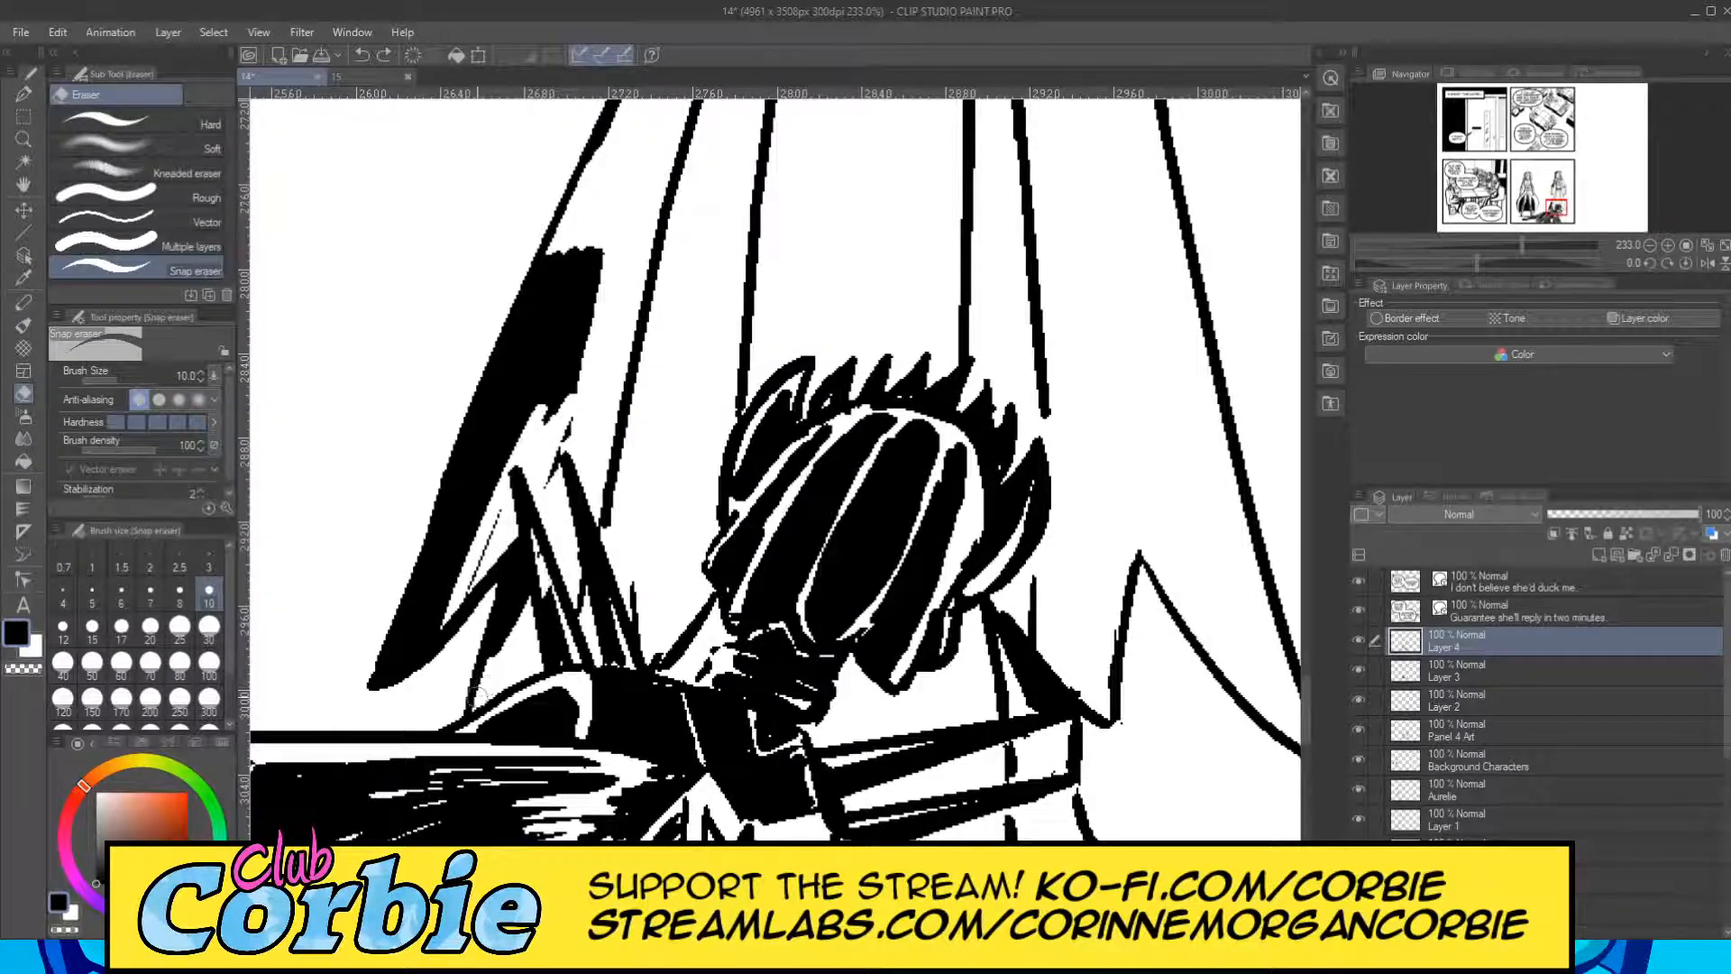
left_click_drag(547, 487, 599, 251)
left_click_drag(537, 420, 595, 262)
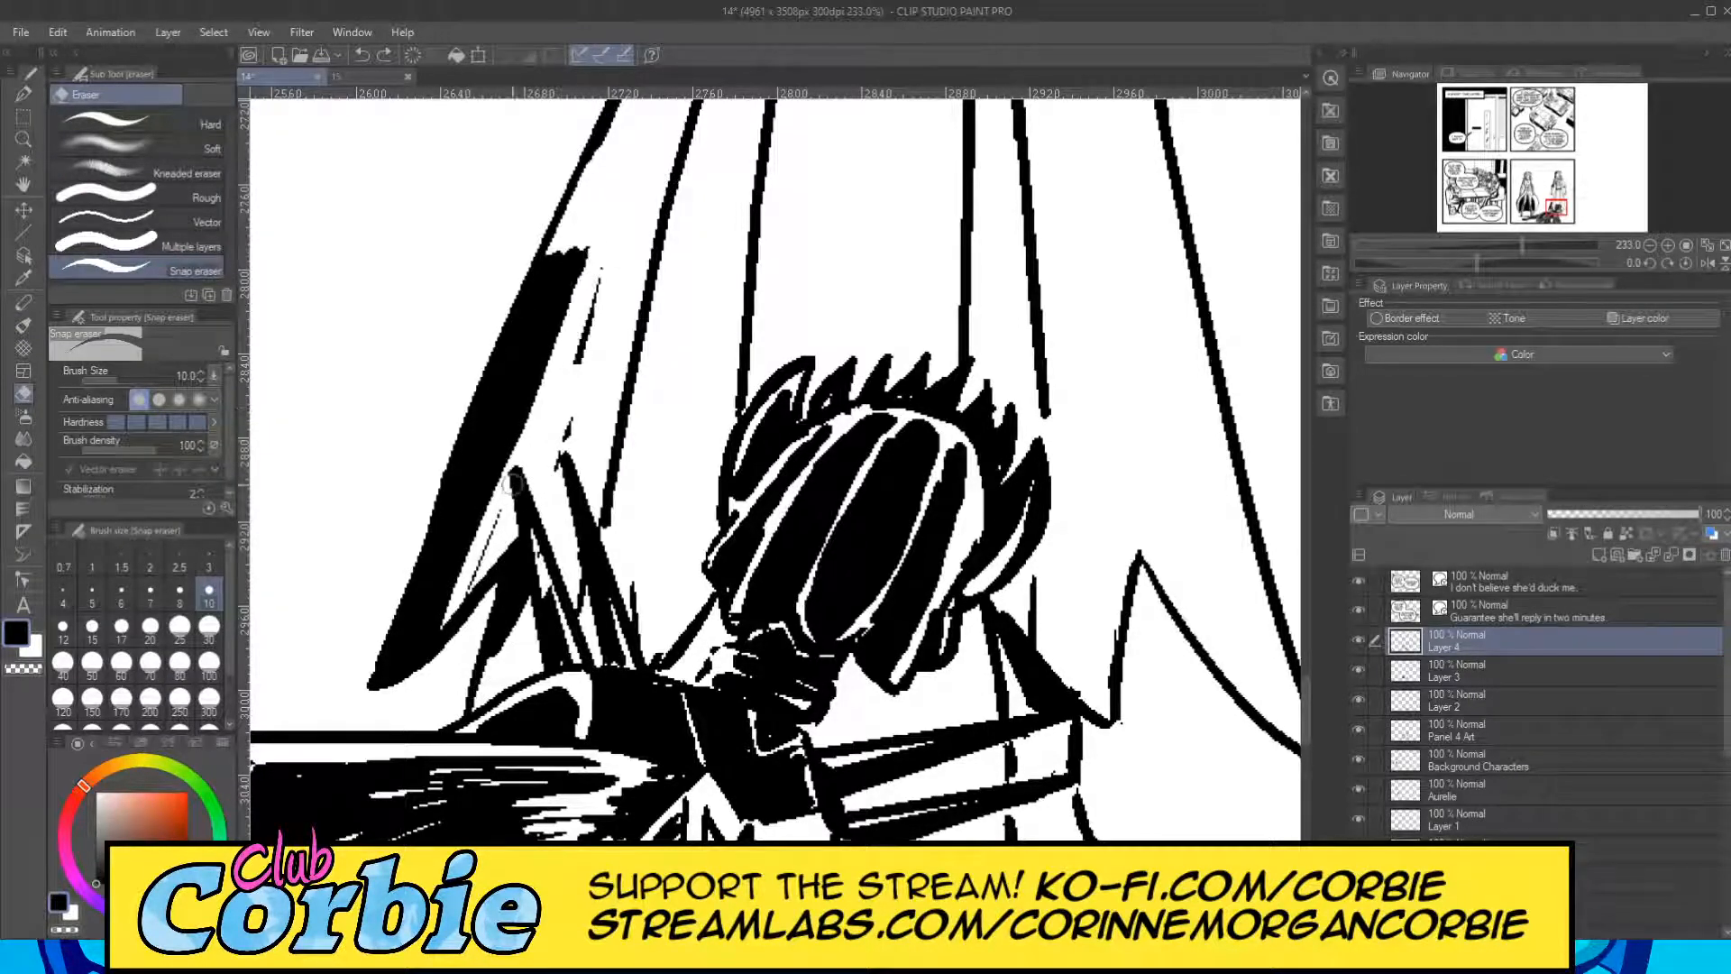
left_click_drag(516, 455, 588, 276)
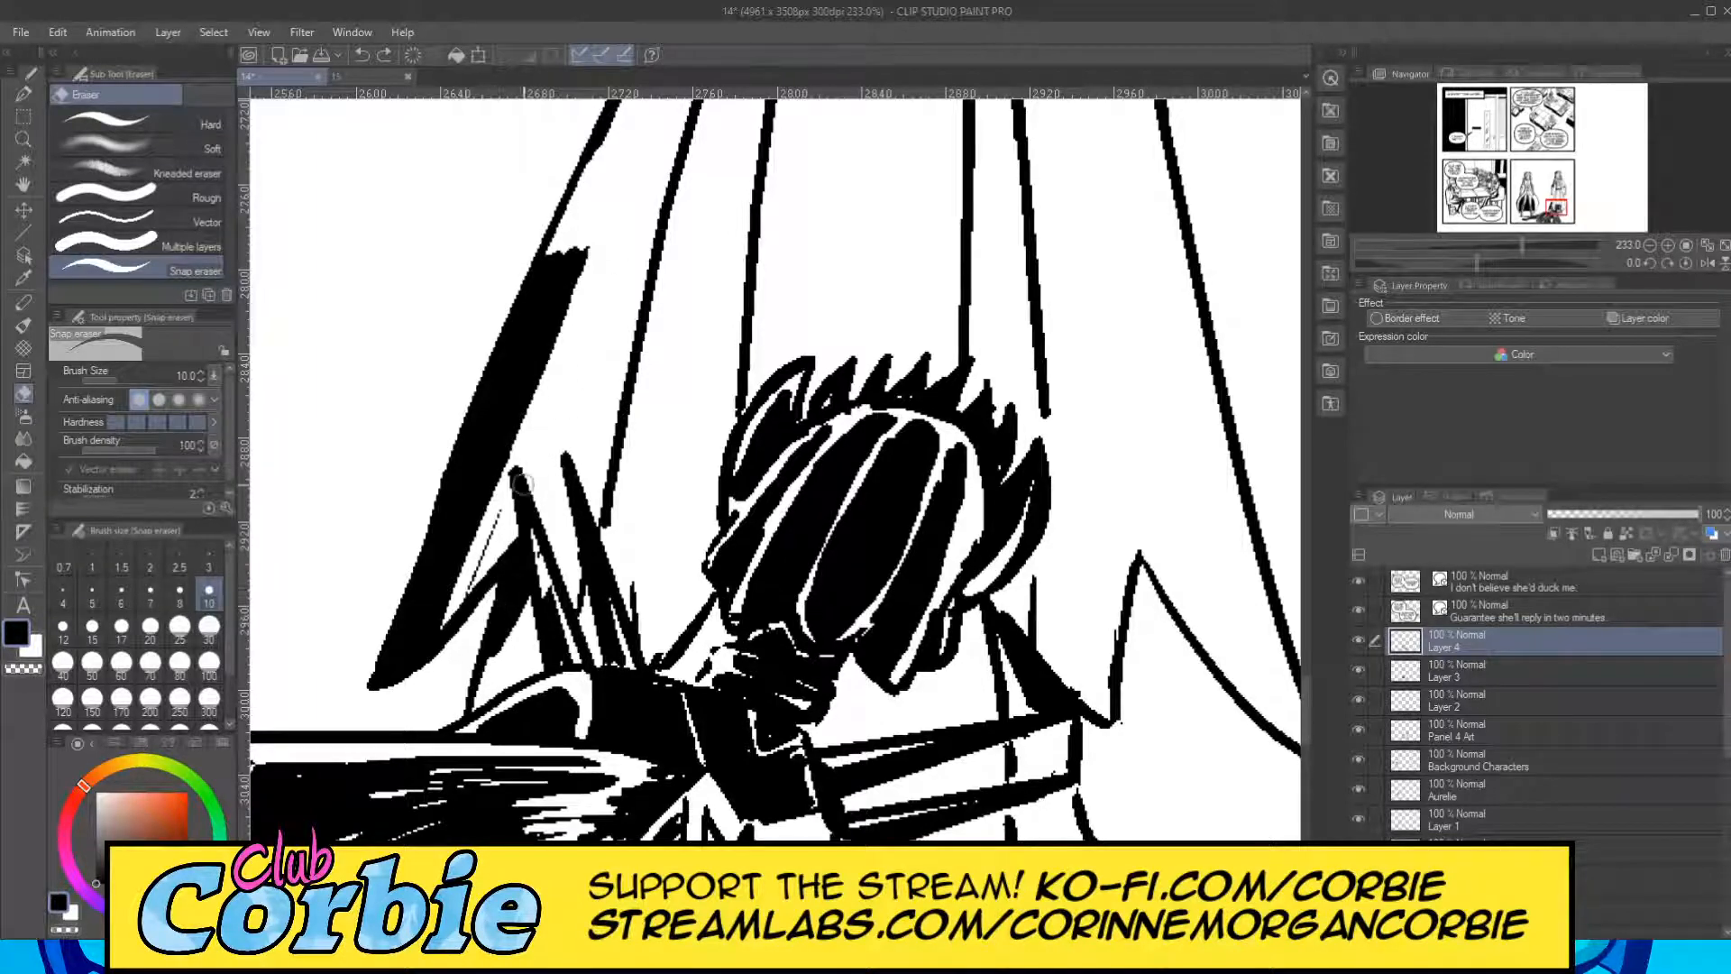
Continue the black band up the skirt's left-hand edge with the G-pen at size 40 and smooth its inner edge with the Snap eraser.
left_click(24, 139)
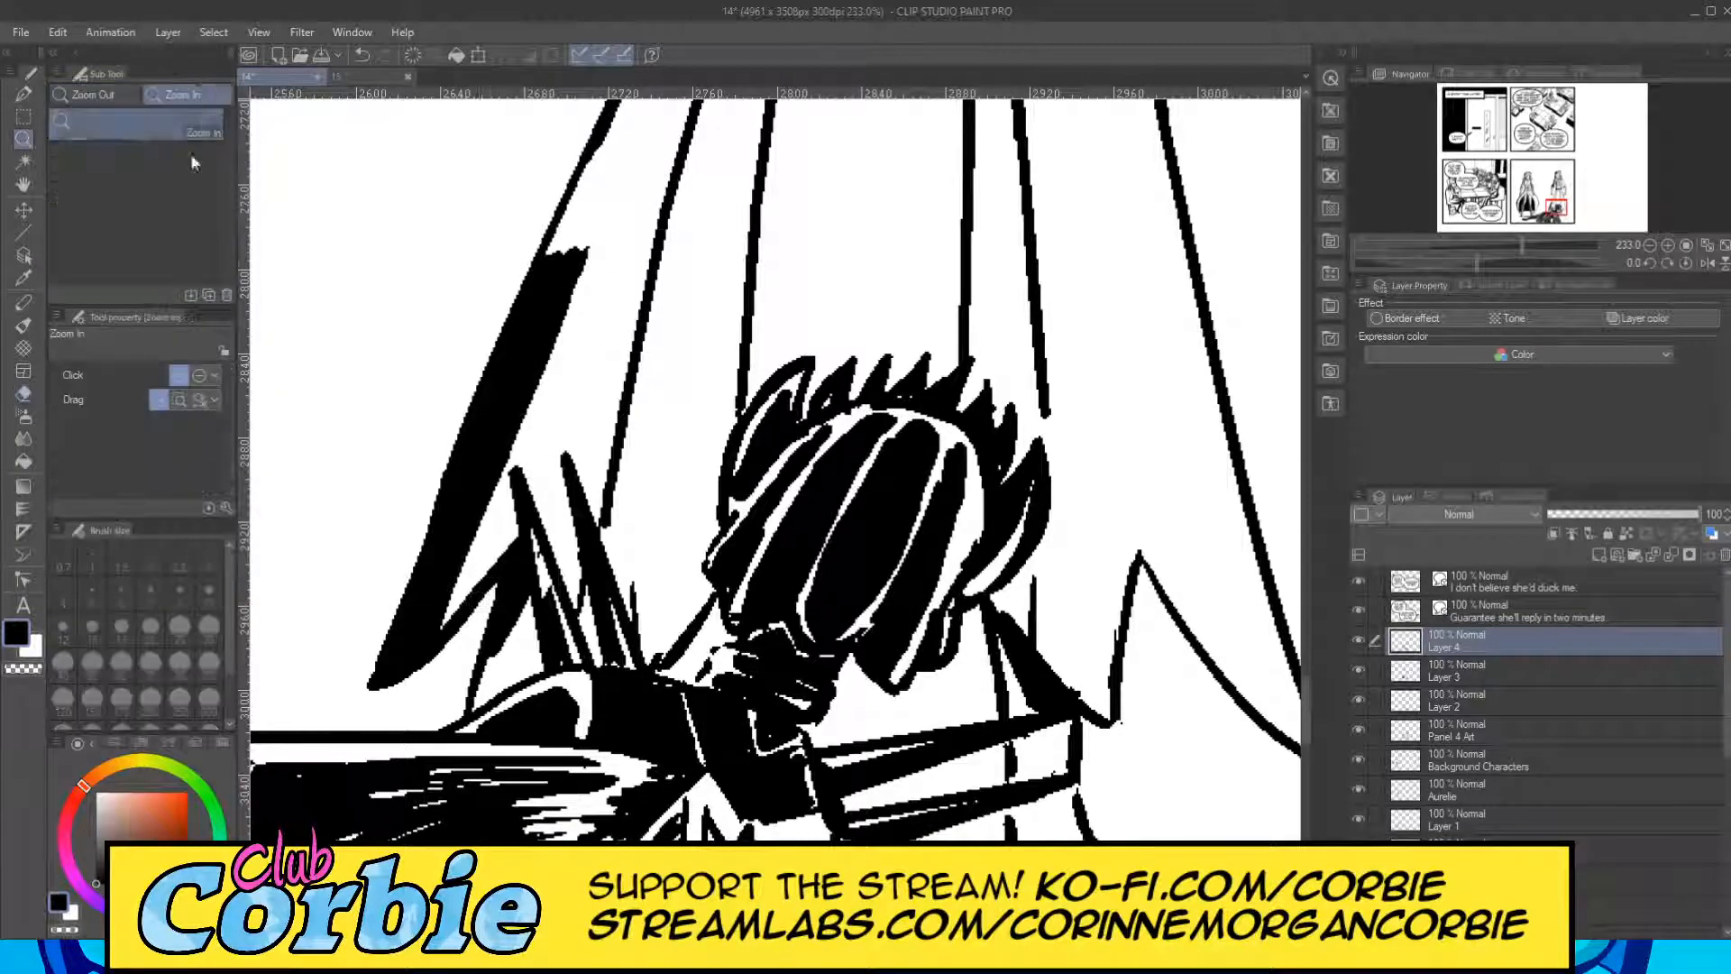
left_click_drag(503, 411, 361, 419)
left_click_drag(577, 354, 703, 350)
left_click(523, 440)
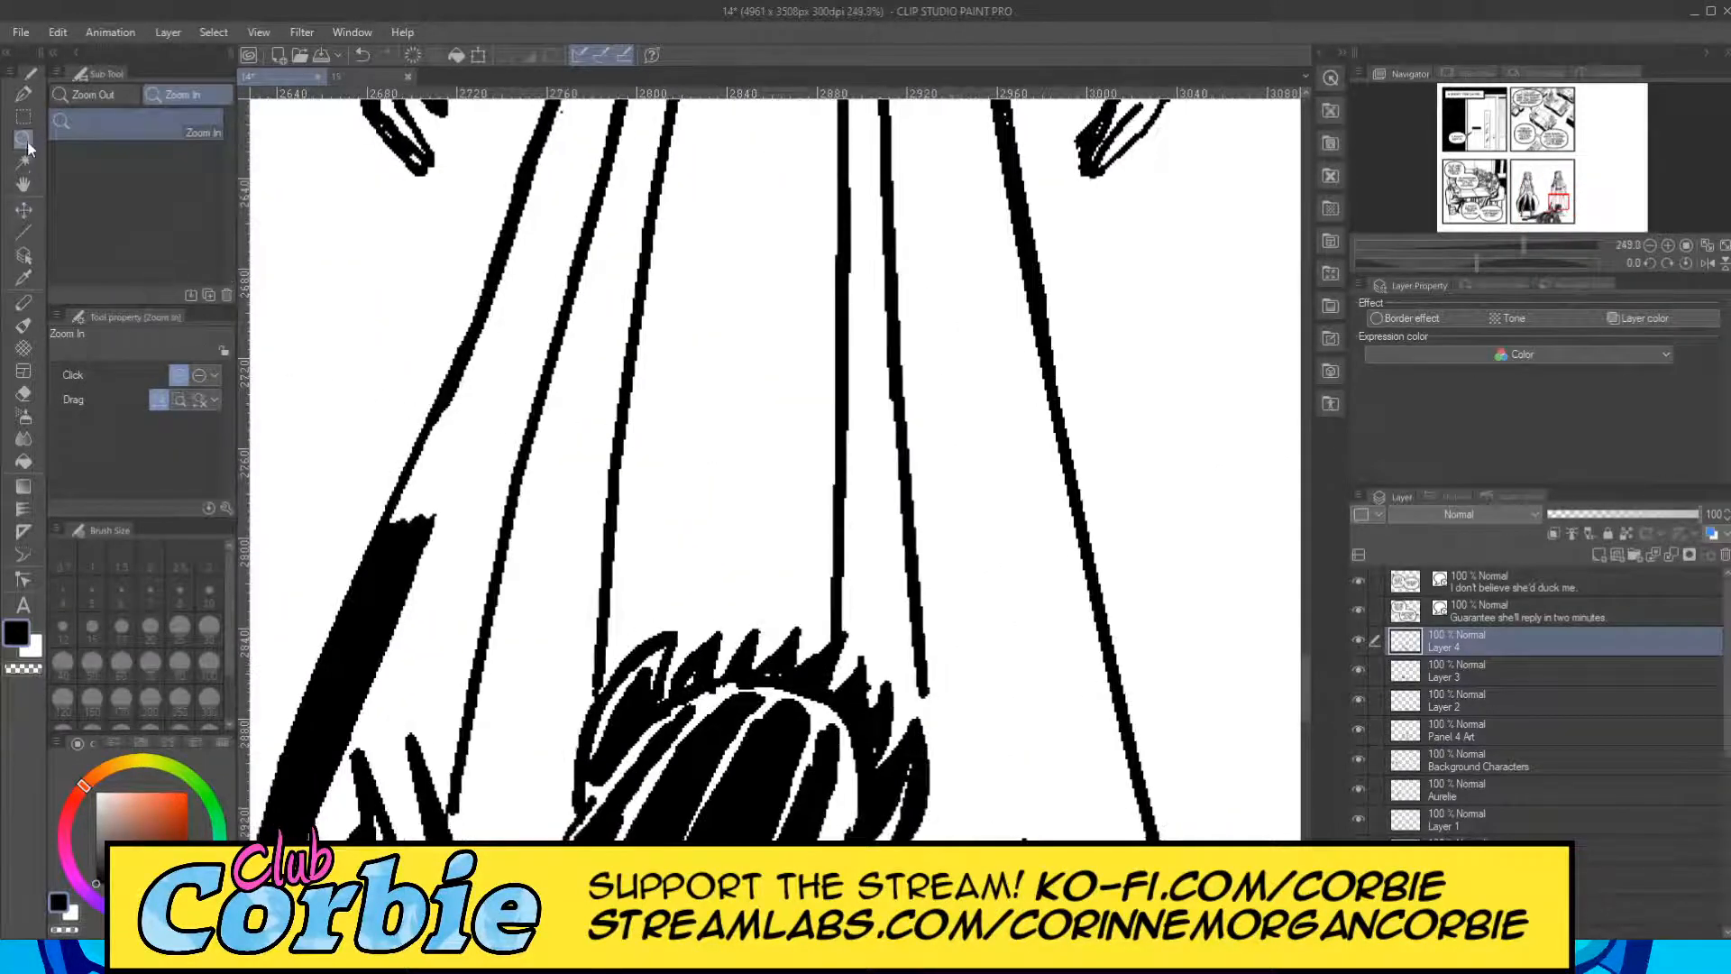
left_click(25, 94)
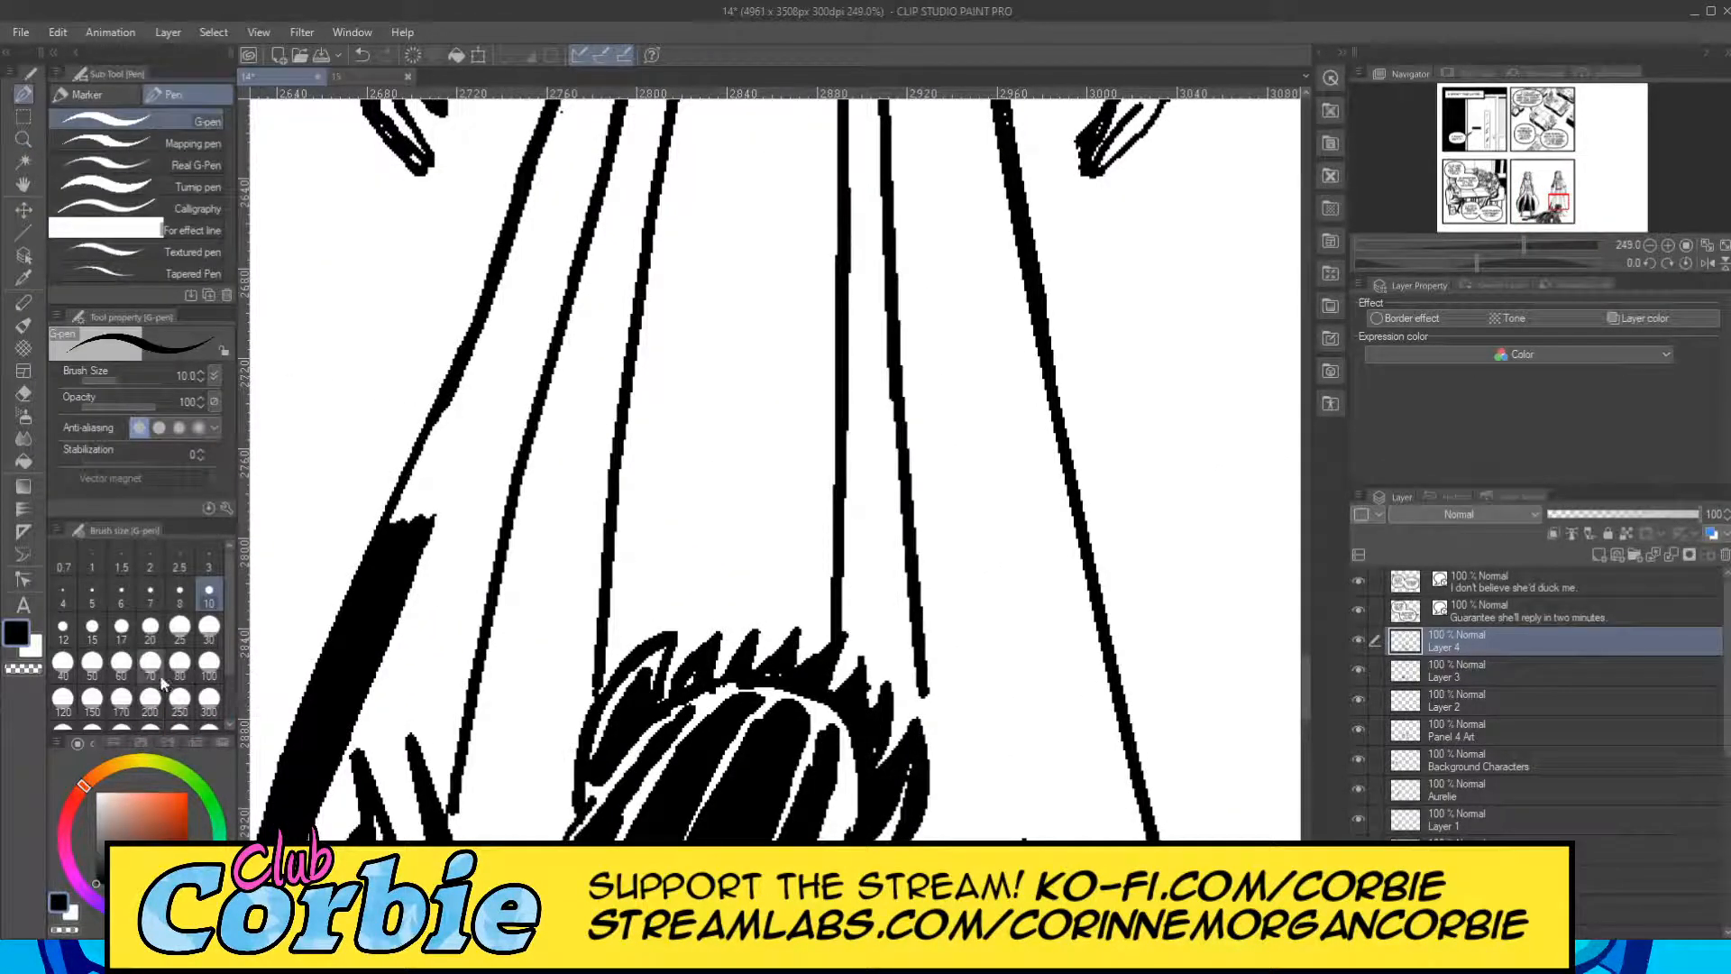
left_click(62, 663)
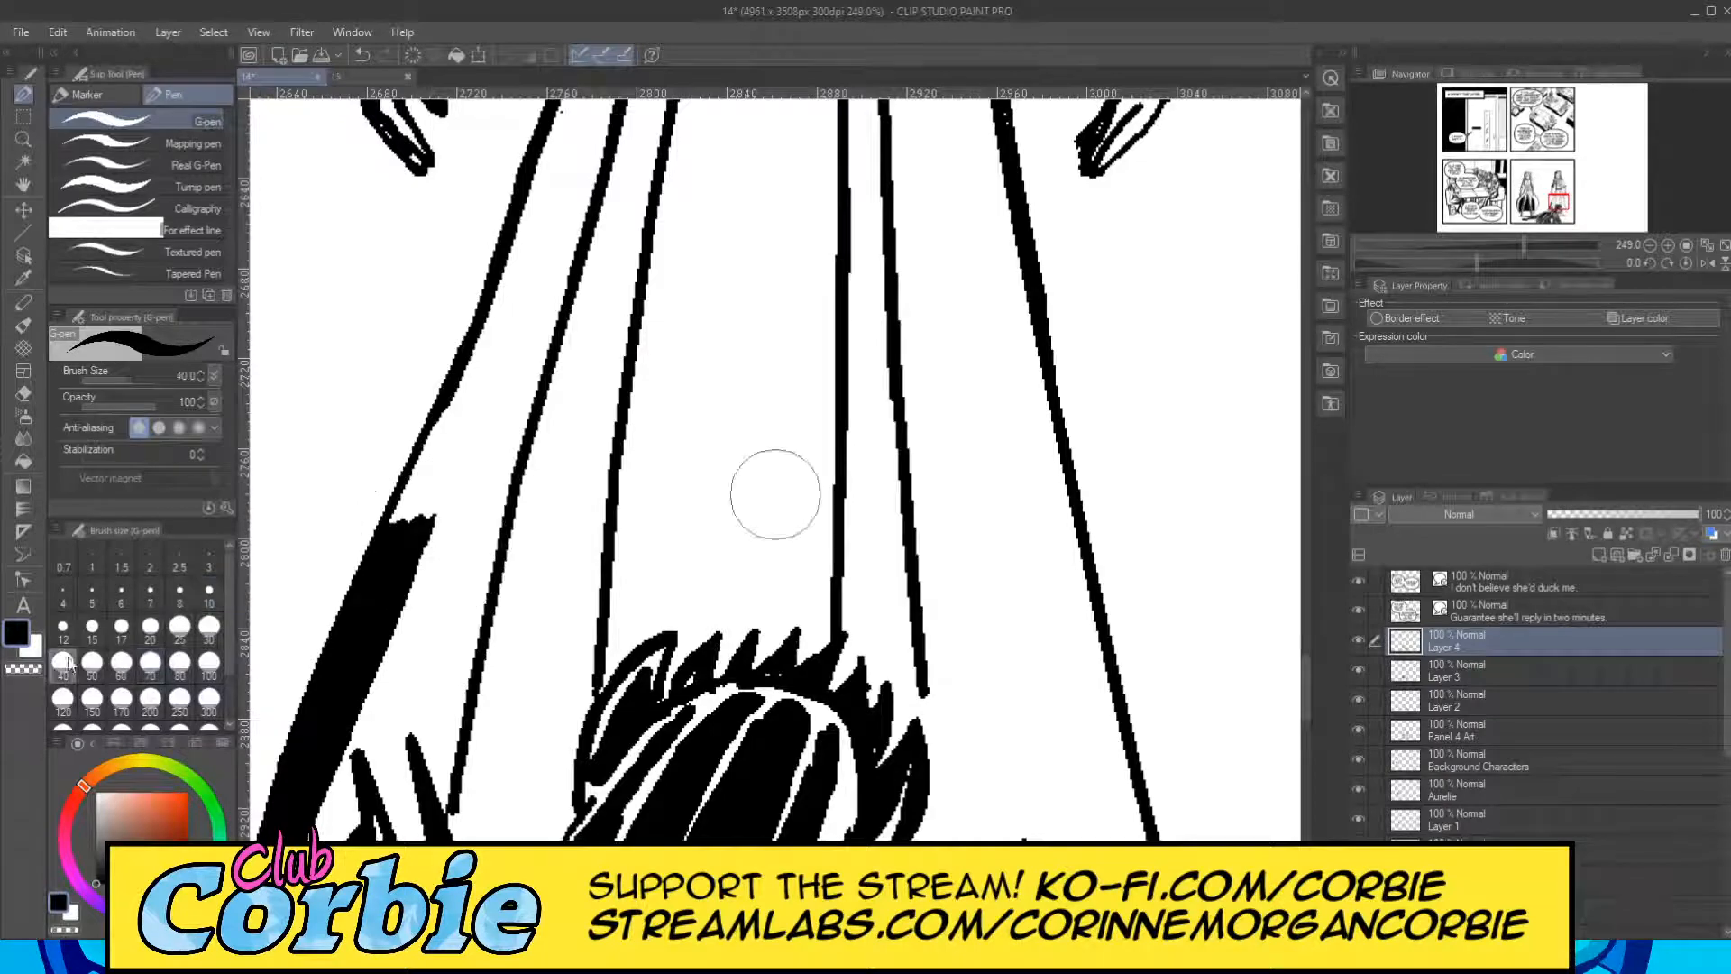
left_click_drag(428, 538, 530, 297)
mouse_move(386, 502)
left_mouse_down()
mouse_move(502, 289)
mouse_move(511, 300)
left_mouse_up()
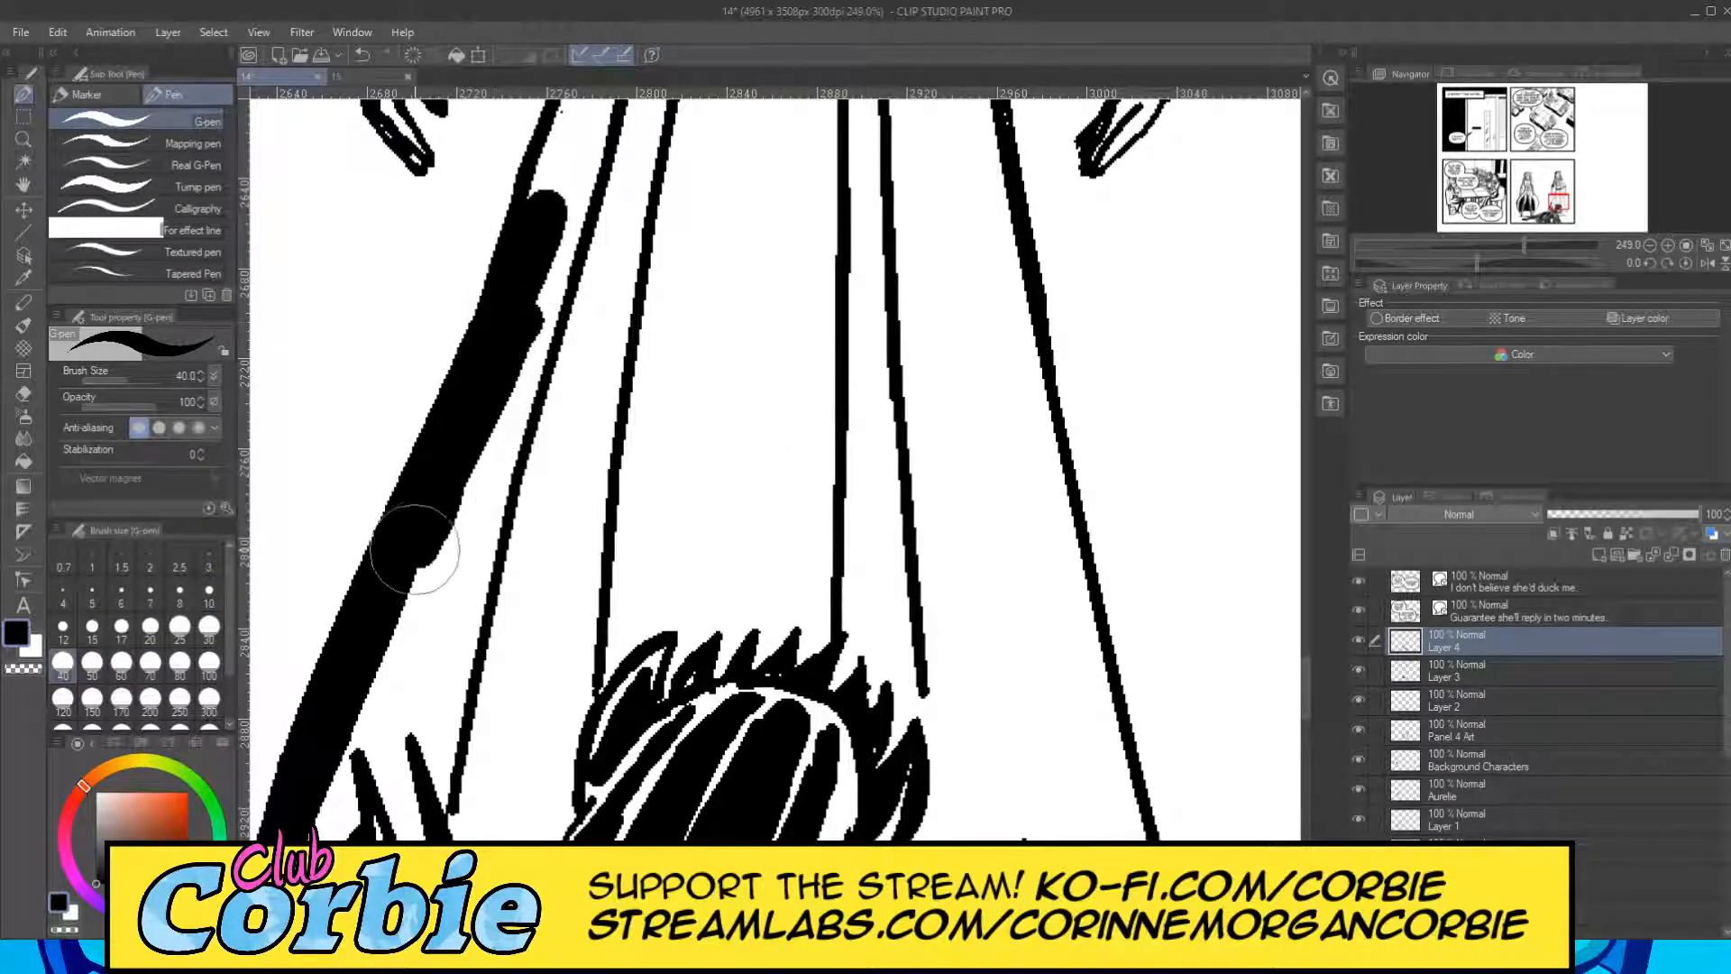
mouse_move(532, 233)
left_mouse_down()
mouse_move(487, 379)
mouse_move(577, 108)
mouse_move(514, 244)
left_mouse_up()
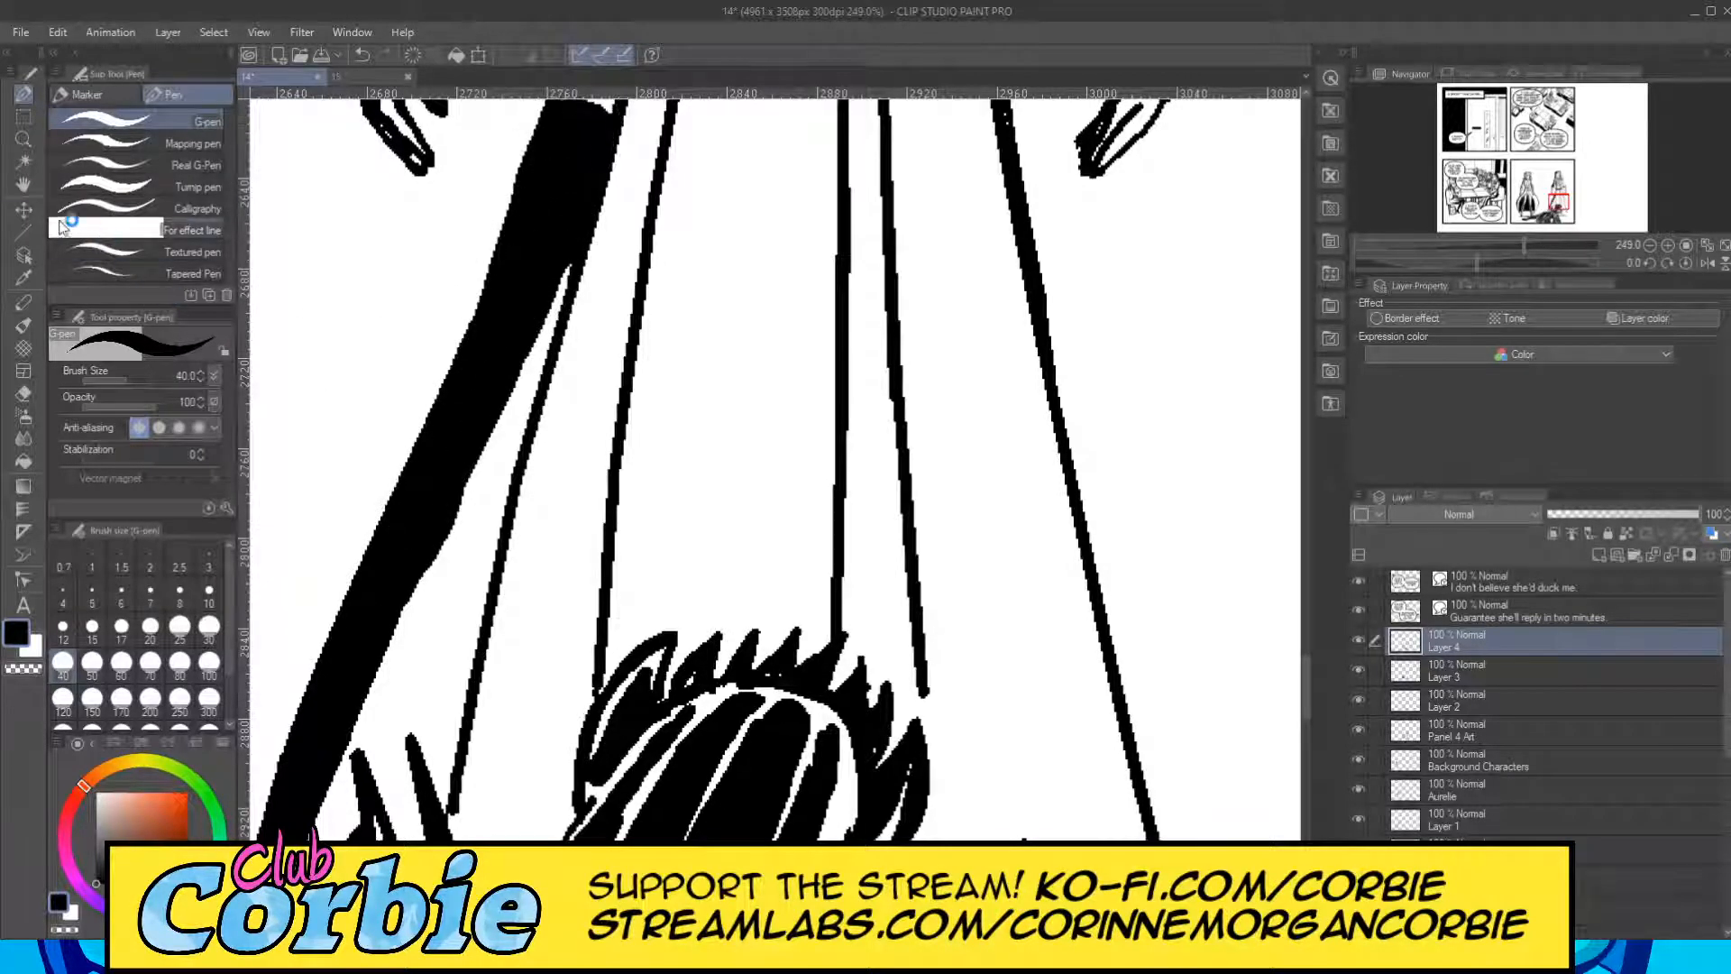
left_click(23, 394)
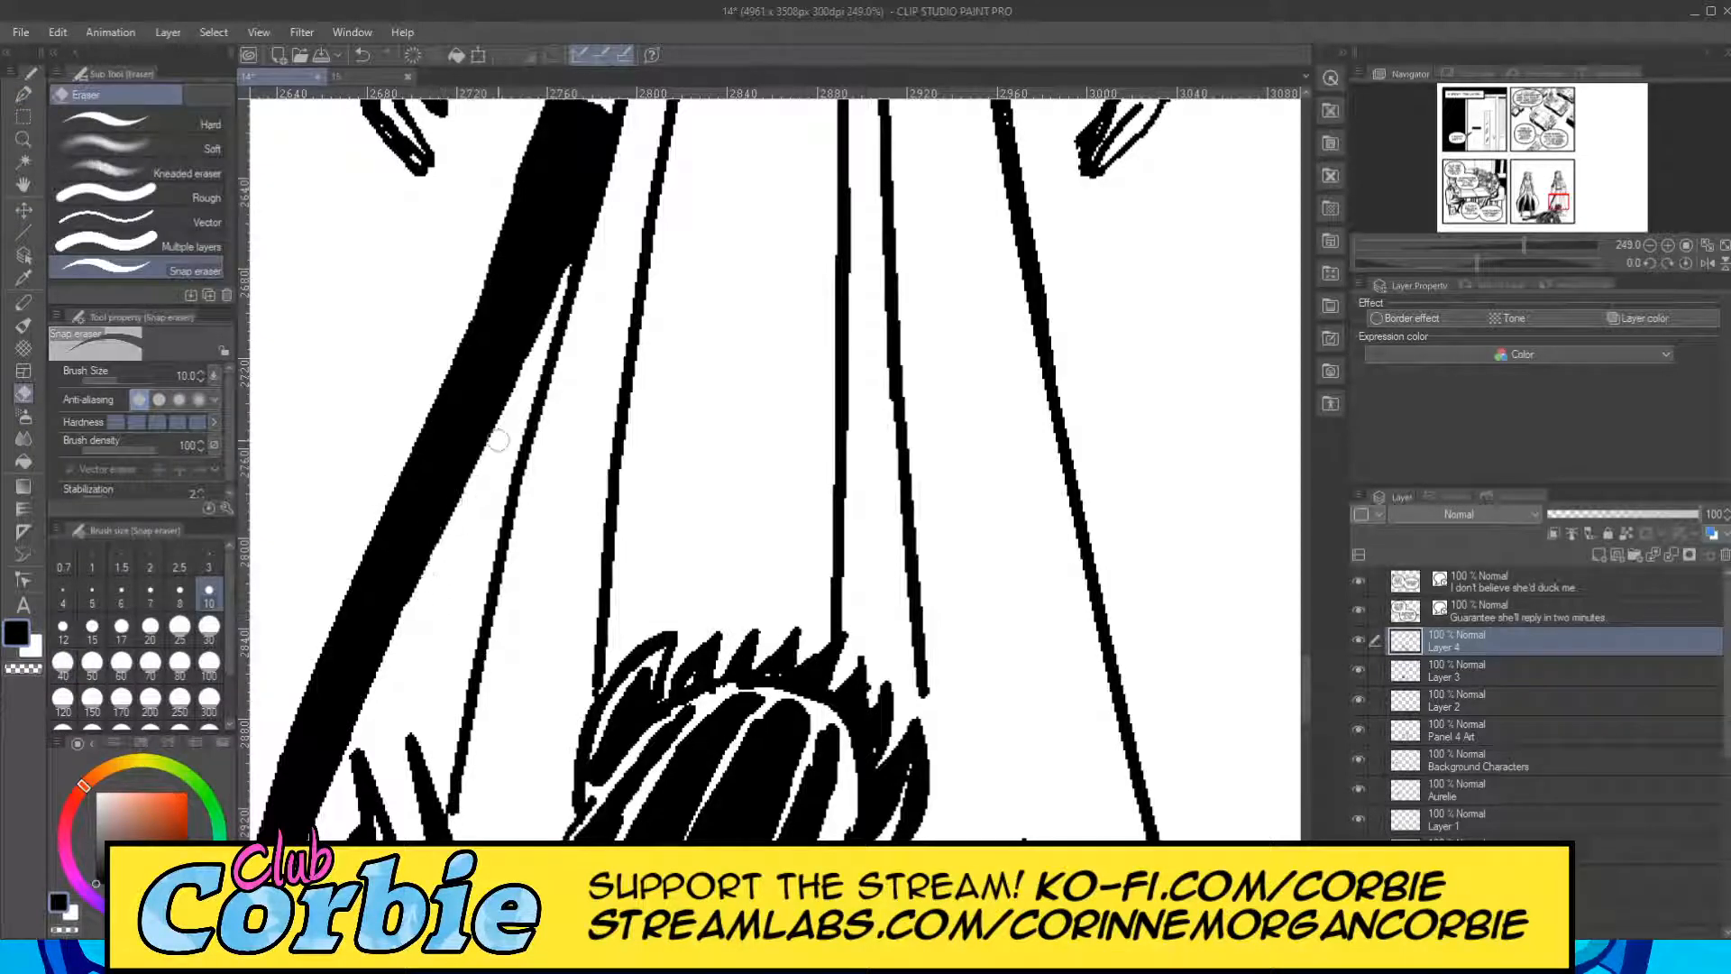
Fill the rest of the skirt's left-hand edge black up to the belt with the G-pen at size 40 and review the whole panel.
left_click(25, 139)
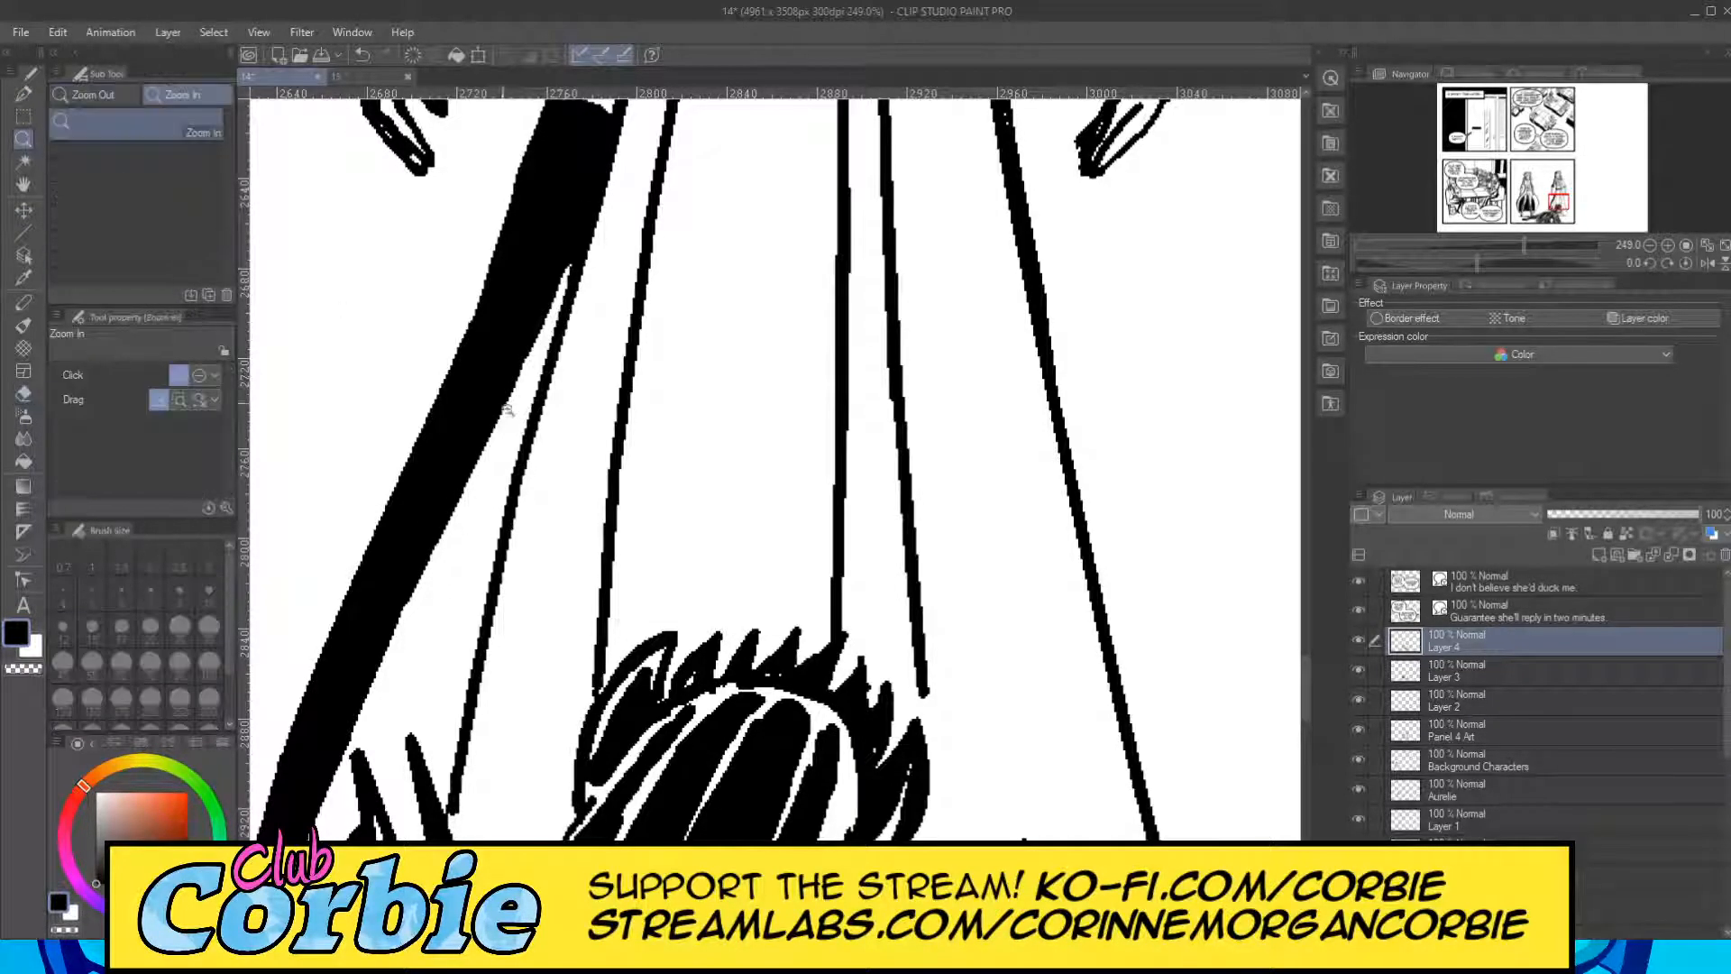
left_click_drag(509, 409, 388, 457)
left_click_drag(544, 349, 600, 316)
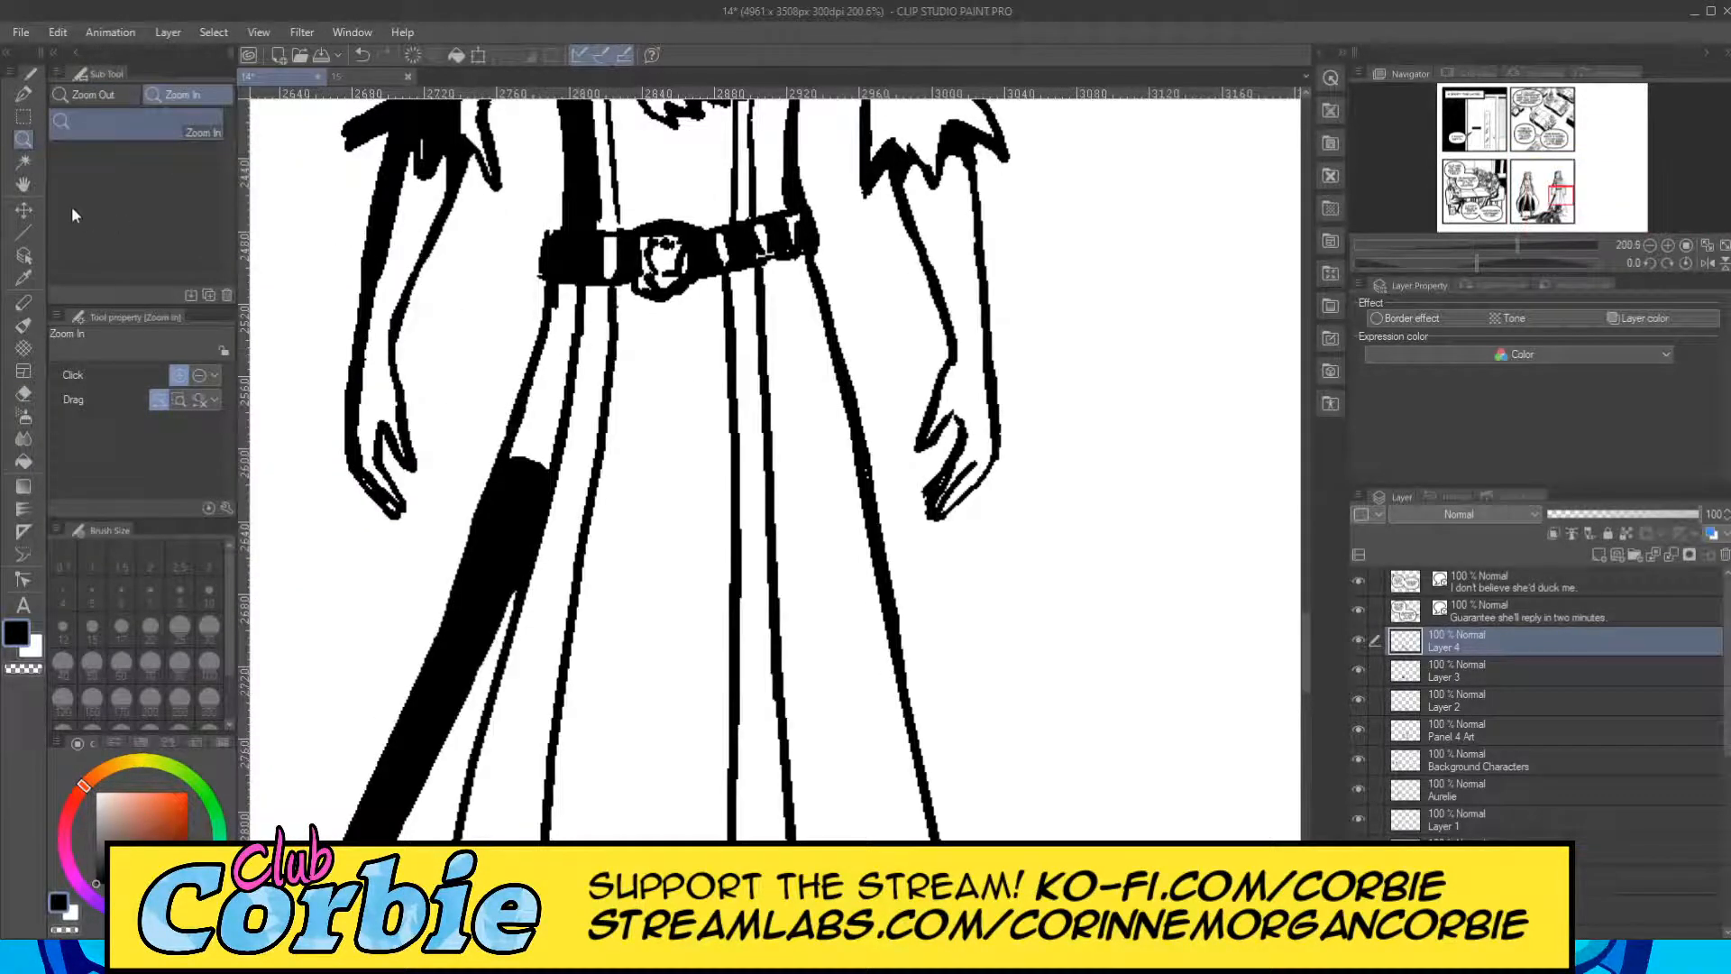
left_click(25, 95)
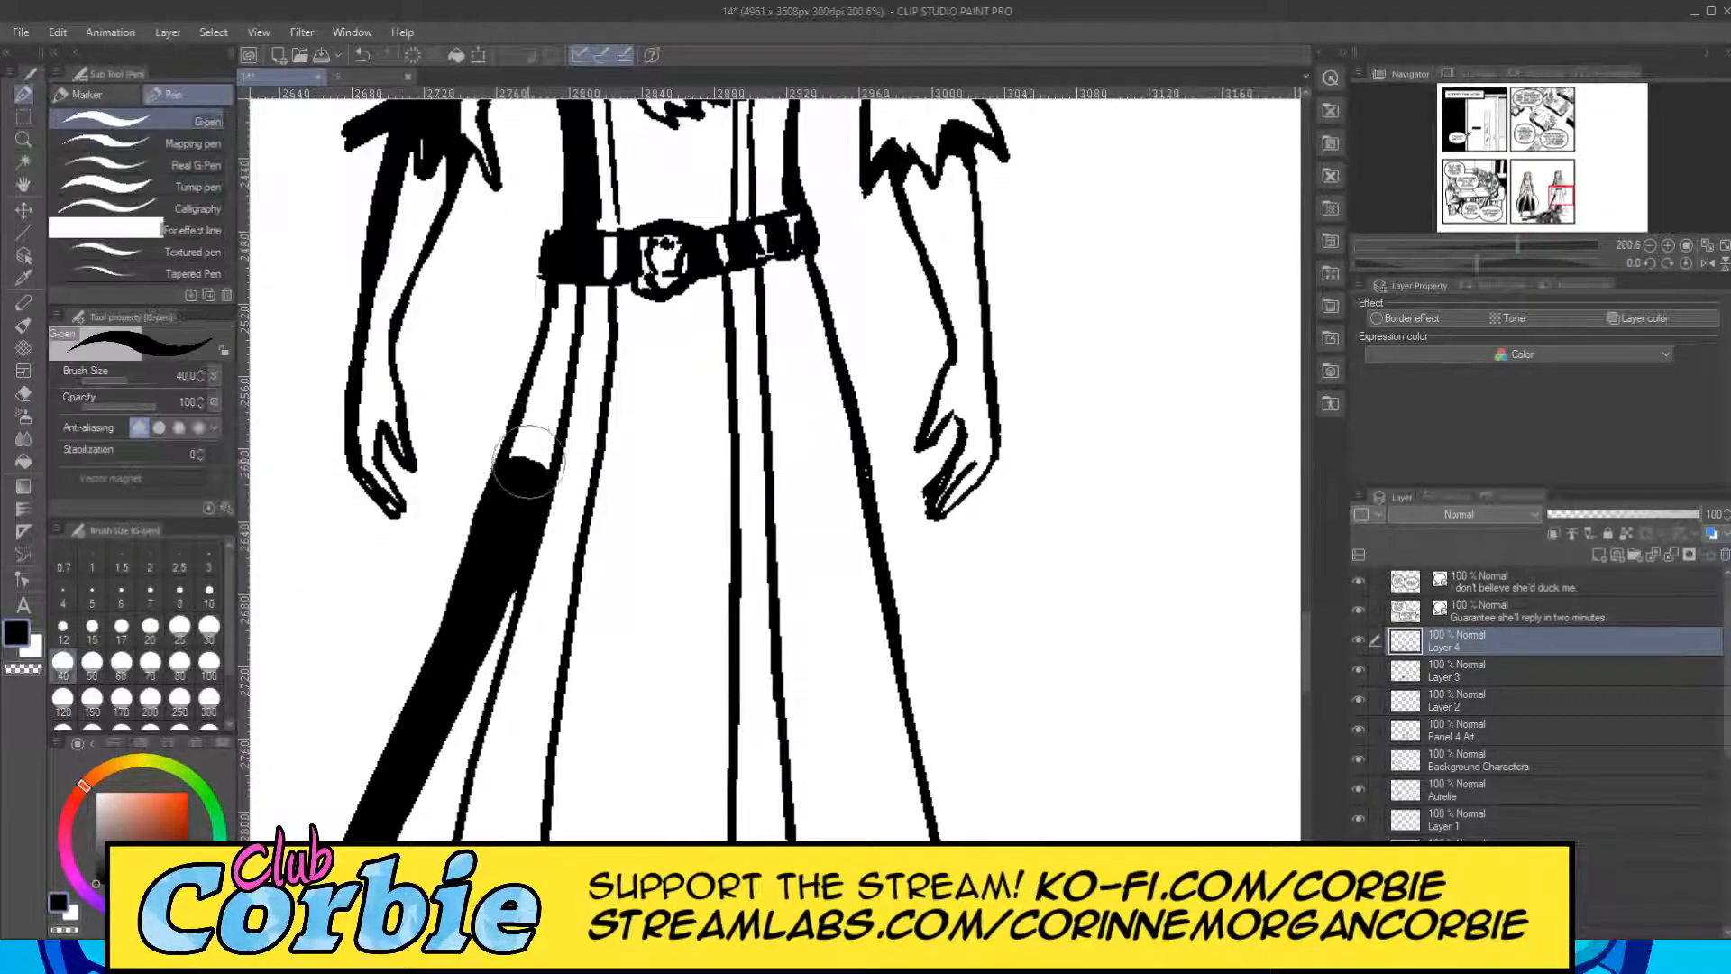
mouse_move(526, 465)
left_mouse_down()
mouse_move(539, 410)
mouse_move(520, 475)
mouse_move(573, 288)
left_mouse_up()
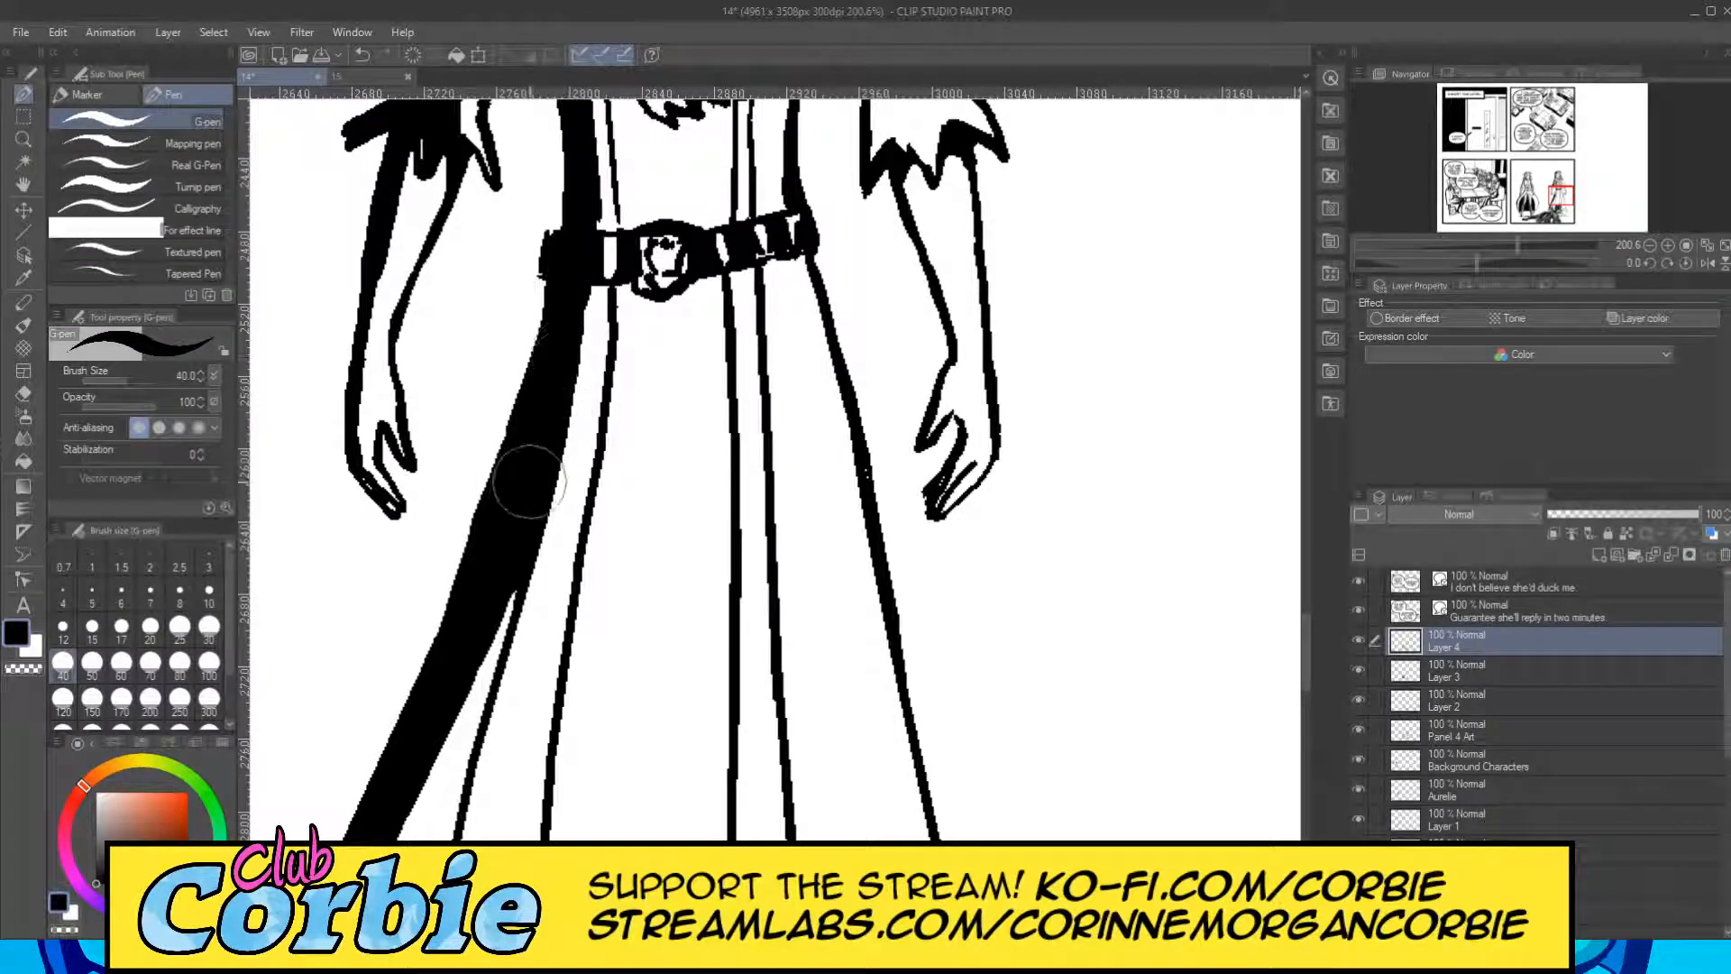
left_click(24, 139)
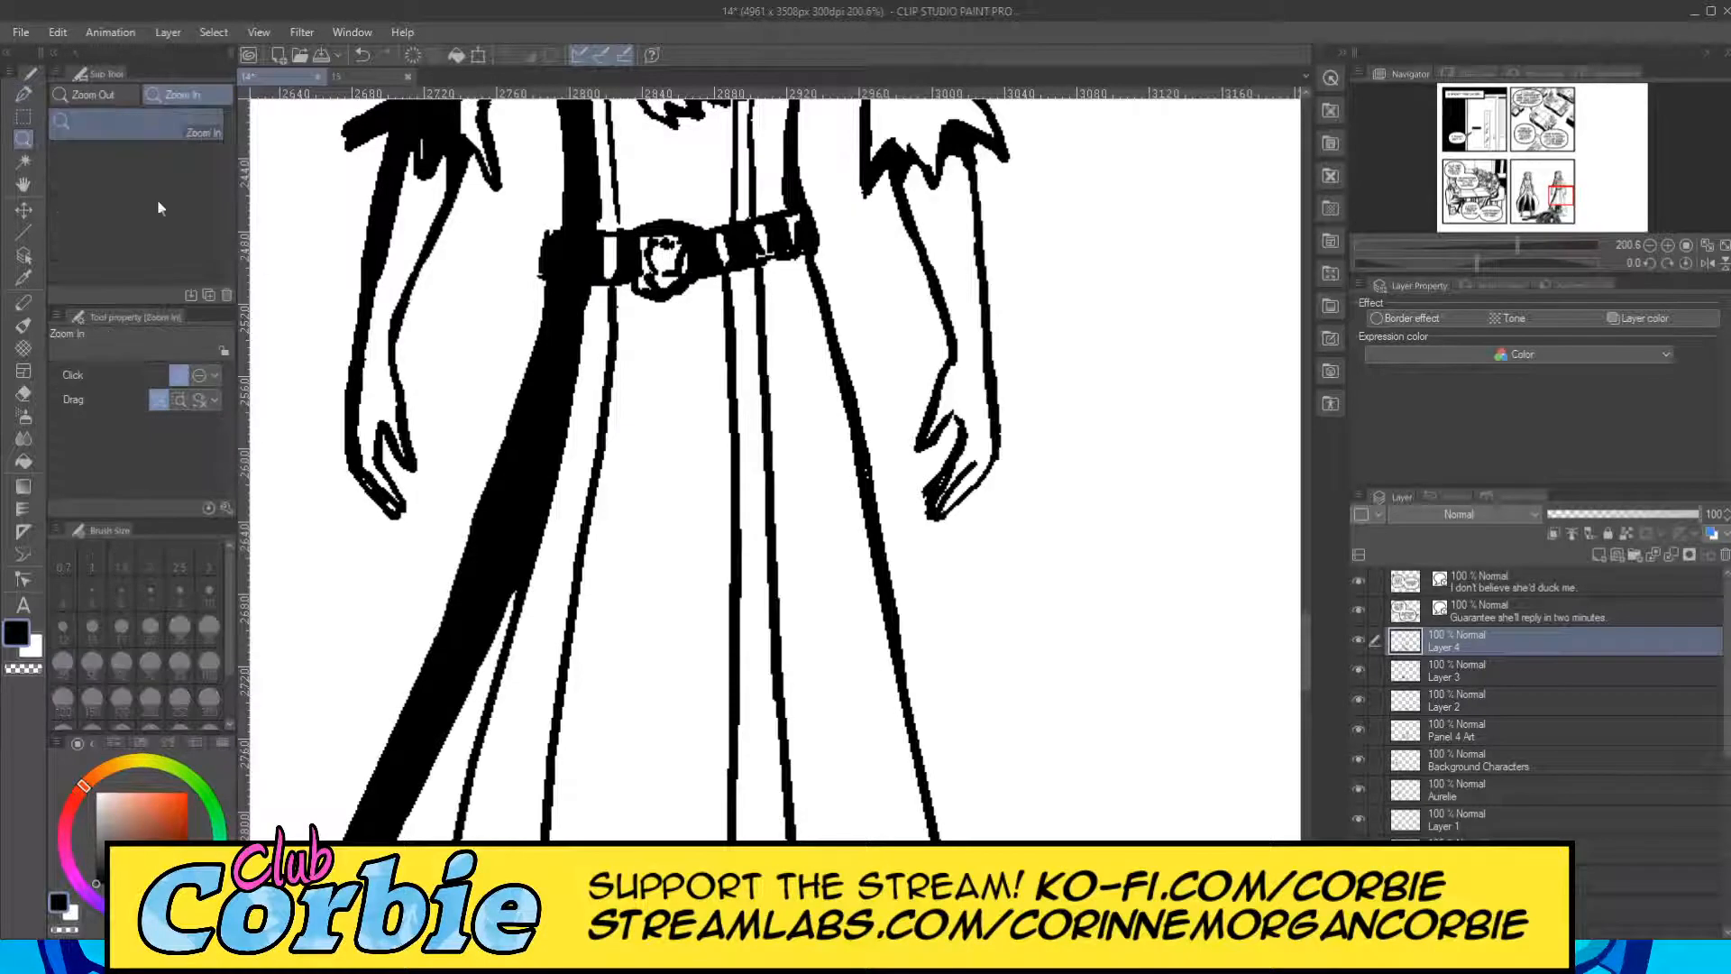
left_click_drag(566, 464, 543, 505)
left_click(551, 532)
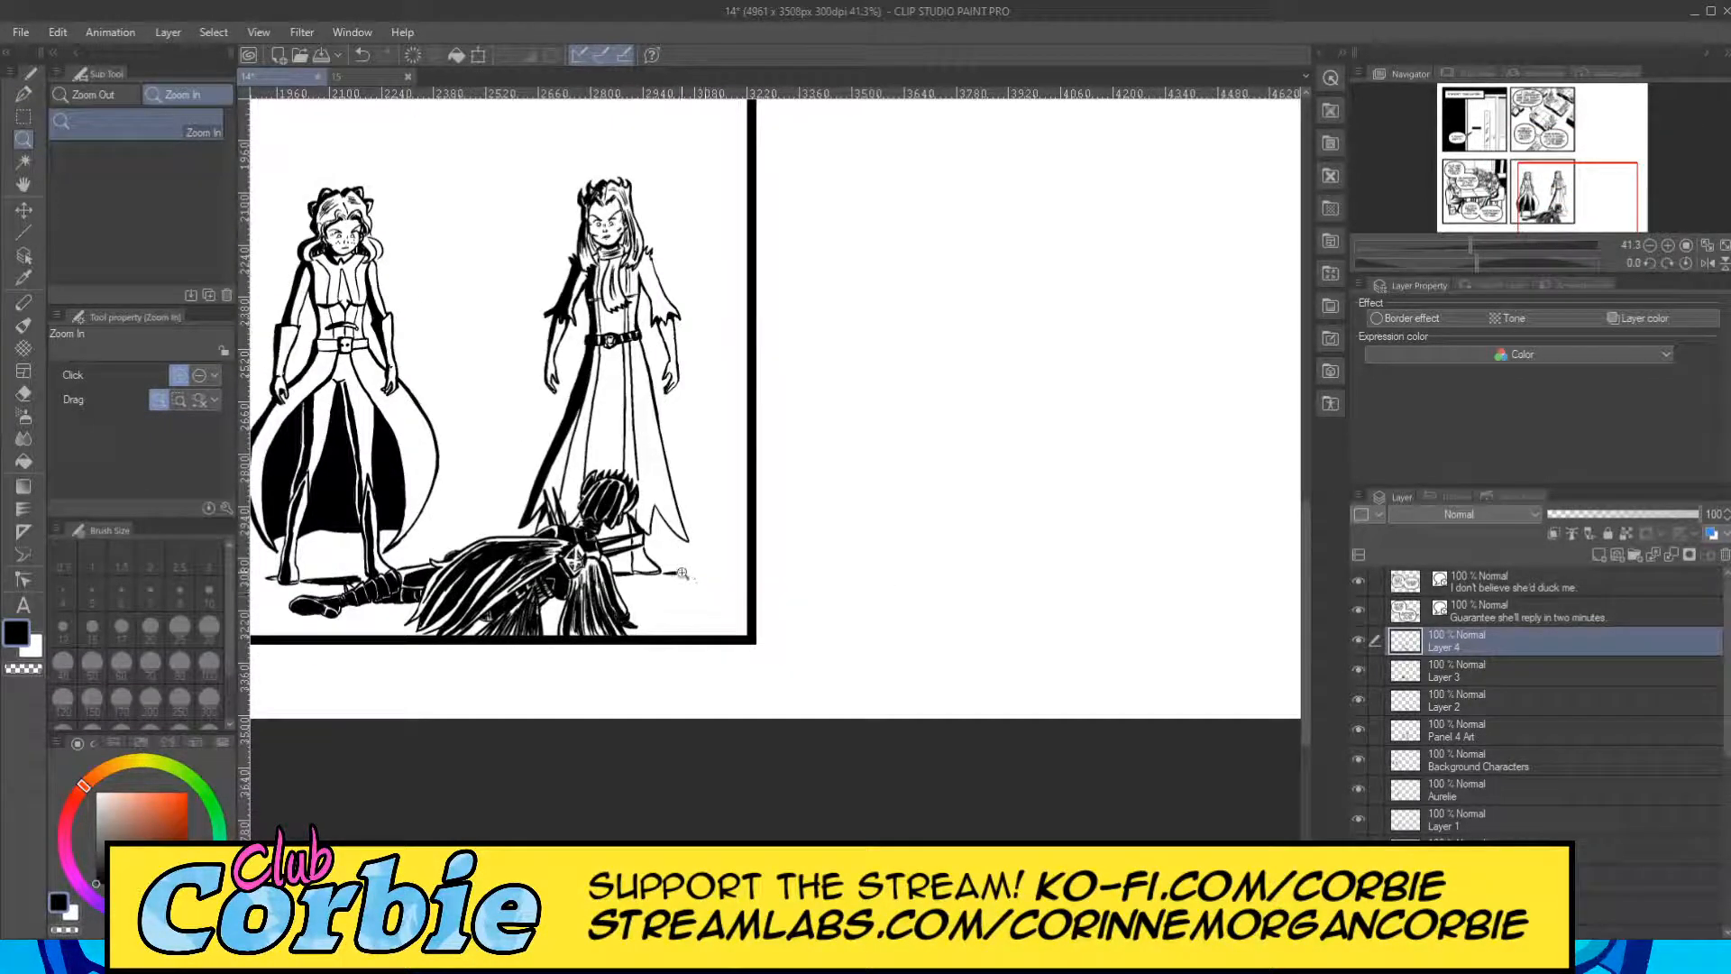
Shade the back and sole of the right figure's visible boot black with the G-pen at size 20.
left_click_drag(663, 562, 762, 509)
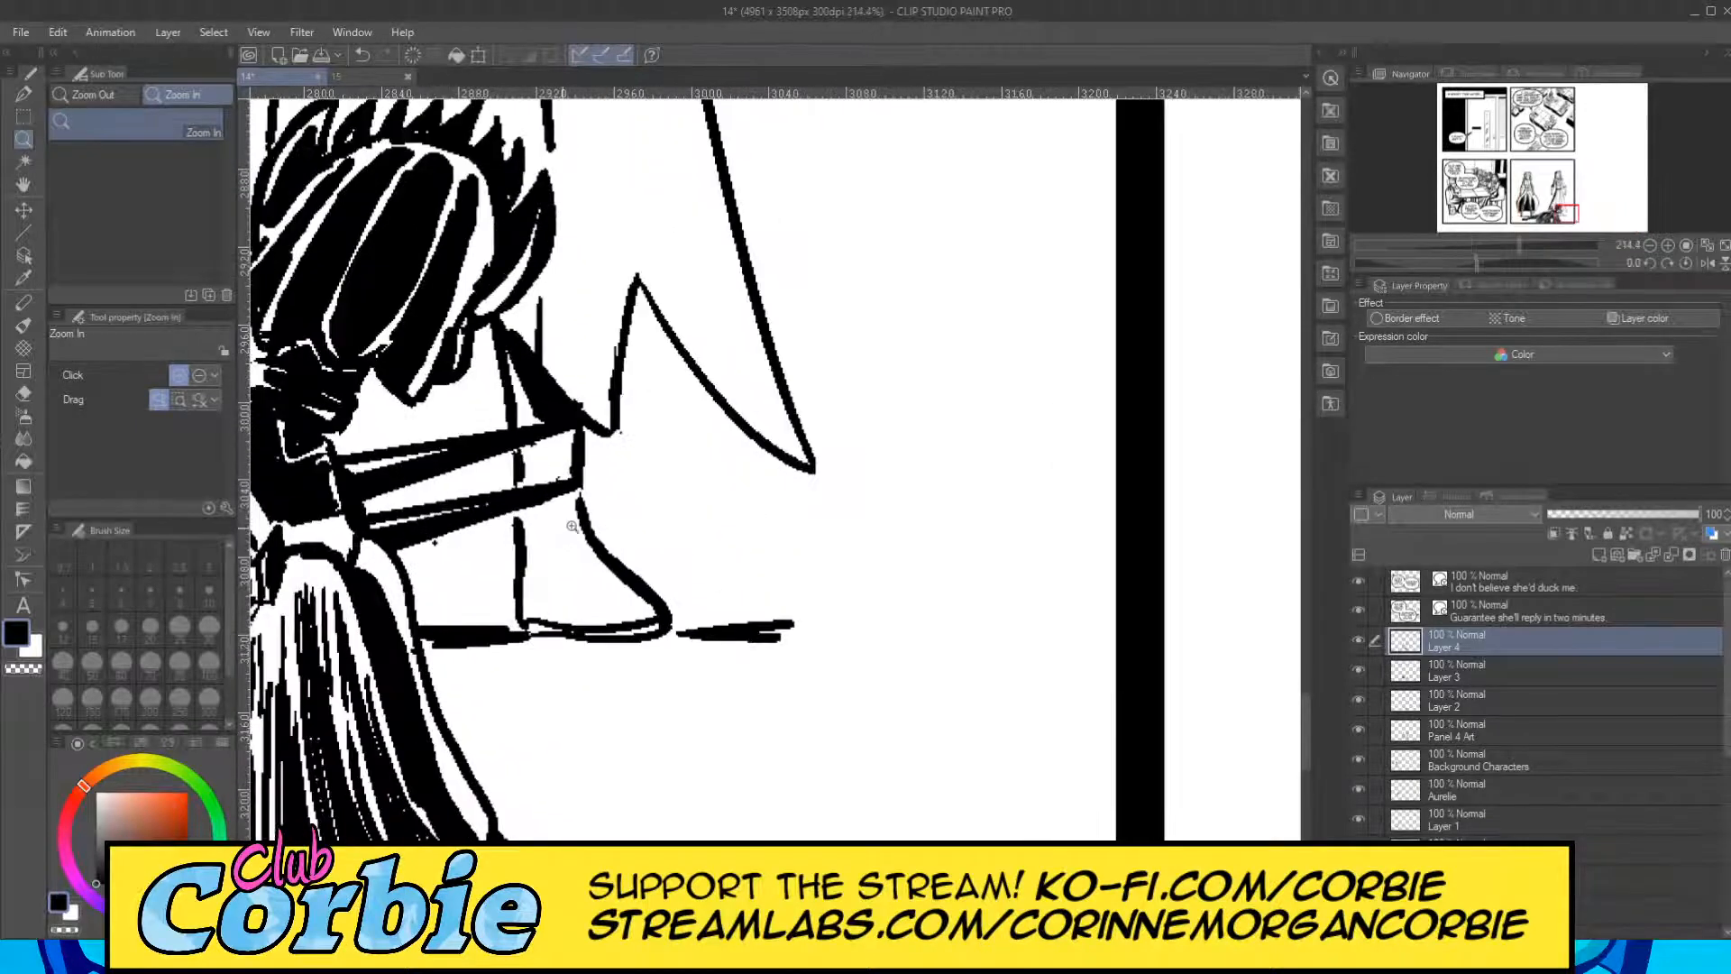
left_click_drag(550, 523, 579, 510)
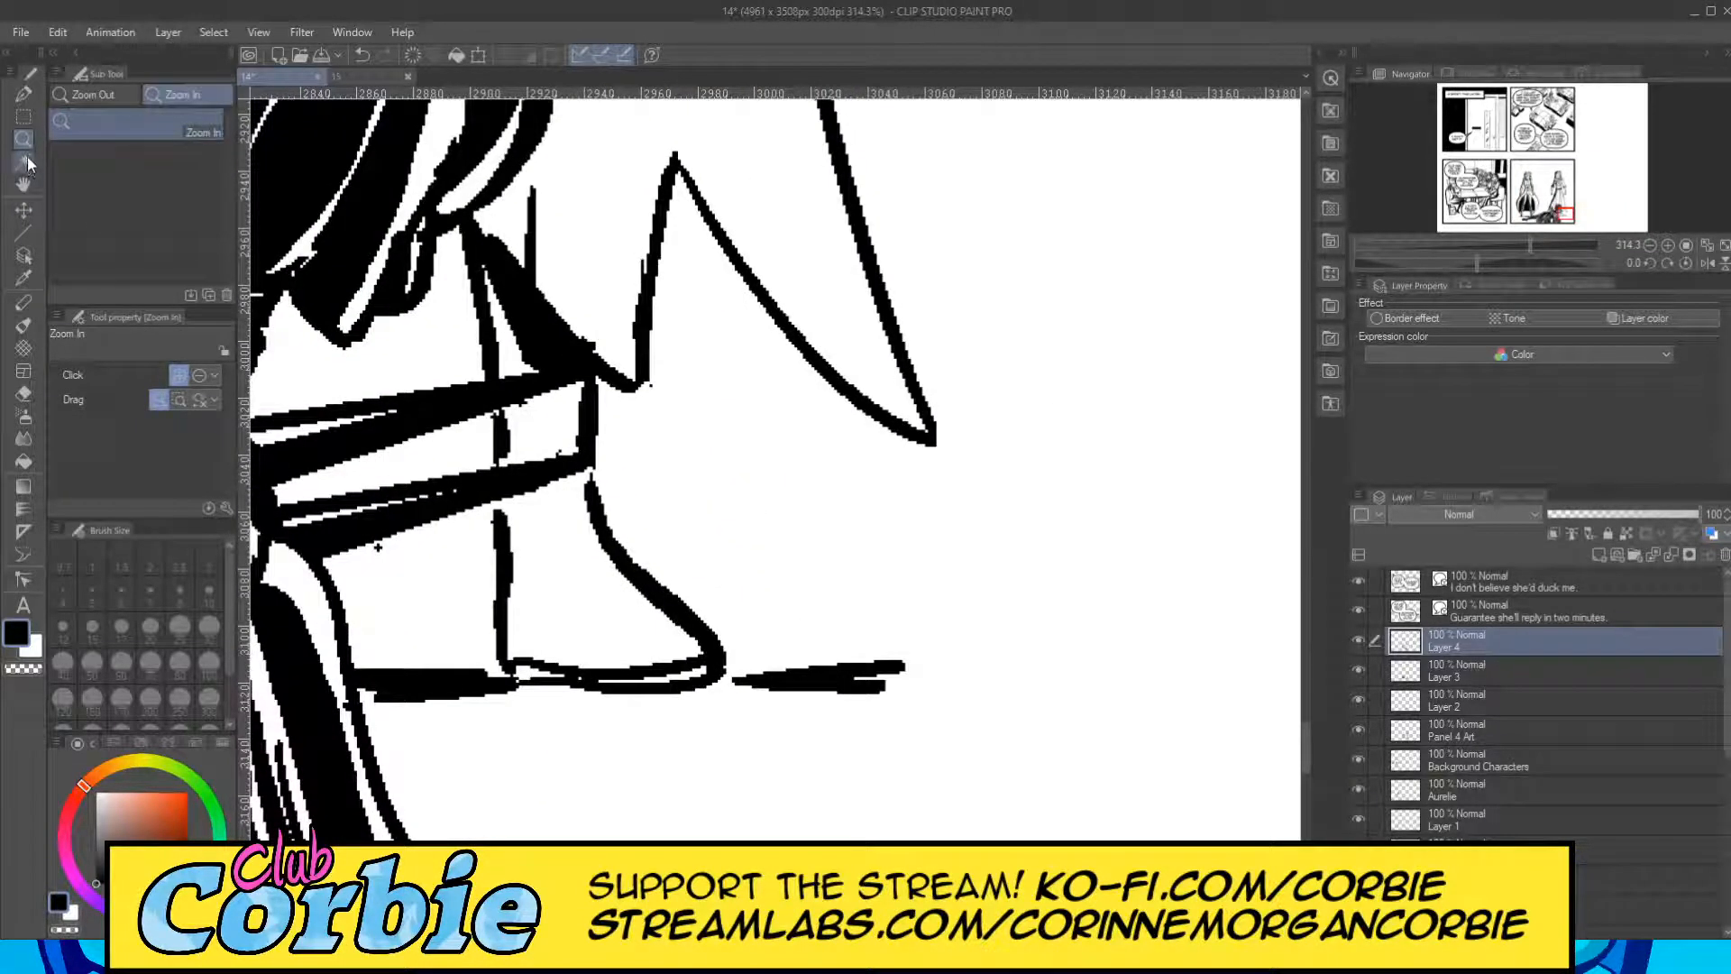
left_click(24, 96)
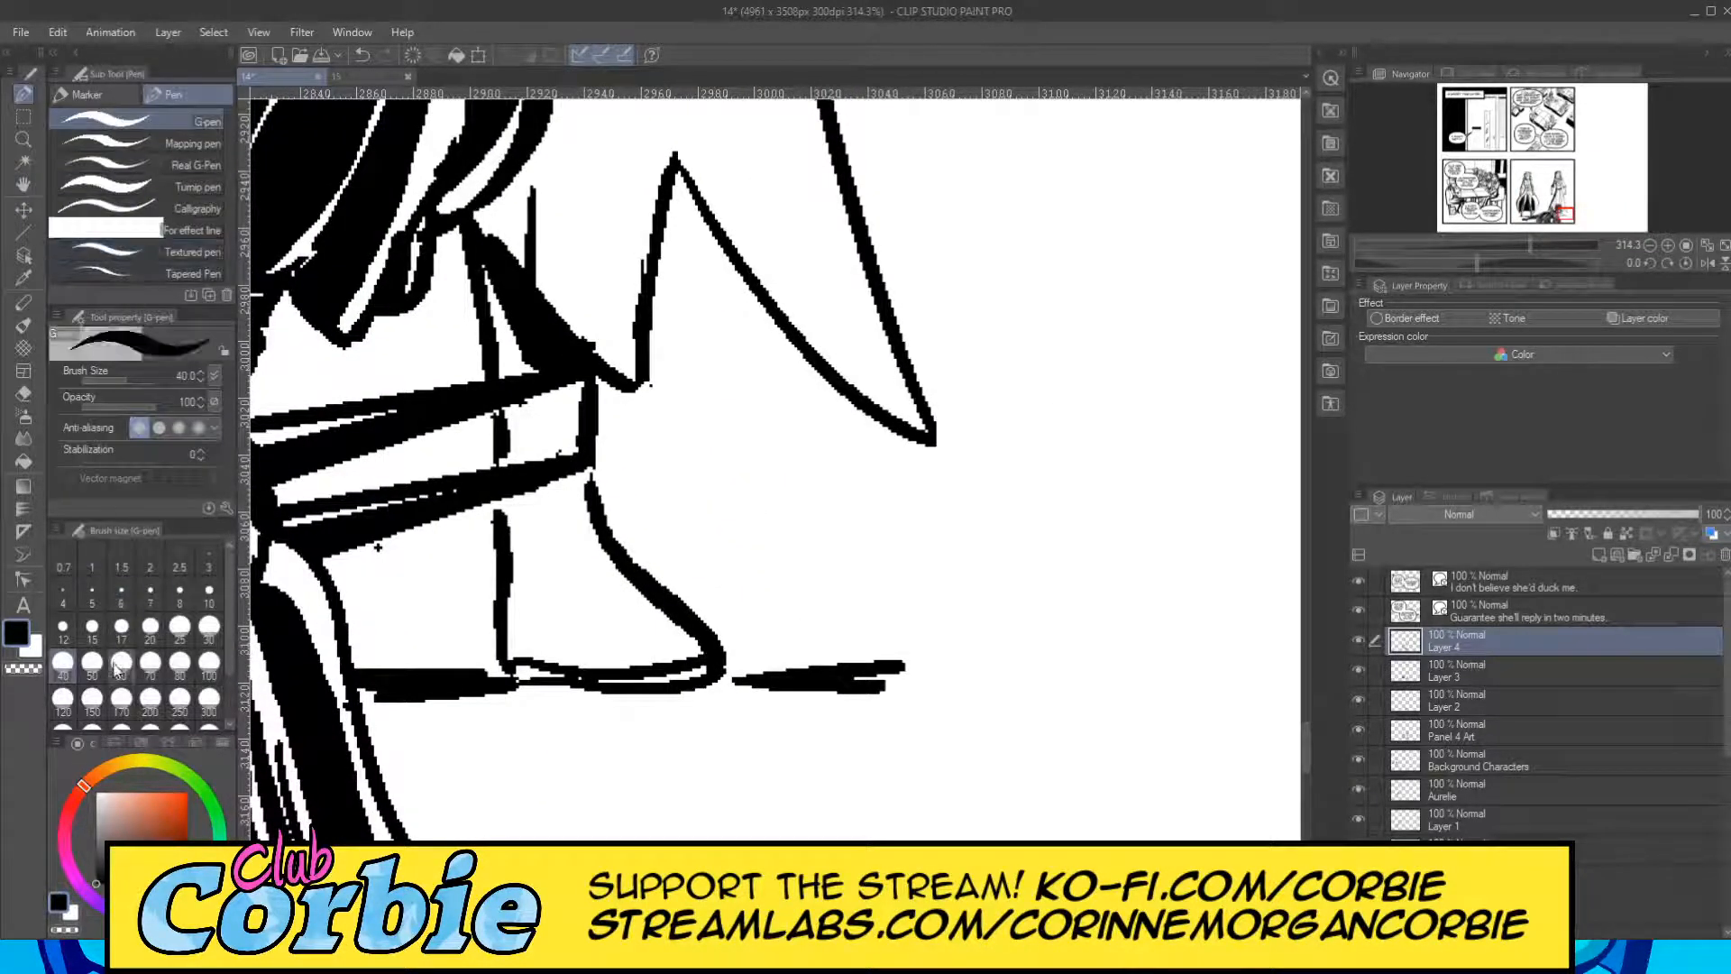
left_click(150, 628)
mouse_move(510, 458)
left_mouse_down()
mouse_move(491, 262)
mouse_move(509, 370)
left_mouse_up()
mouse_move(518, 507)
left_mouse_down()
mouse_move(505, 645)
mouse_move(532, 672)
mouse_move(694, 674)
left_mouse_up()
mouse_move(536, 620)
left_mouse_down()
mouse_move(622, 654)
mouse_move(521, 649)
mouse_move(690, 658)
left_mouse_up()
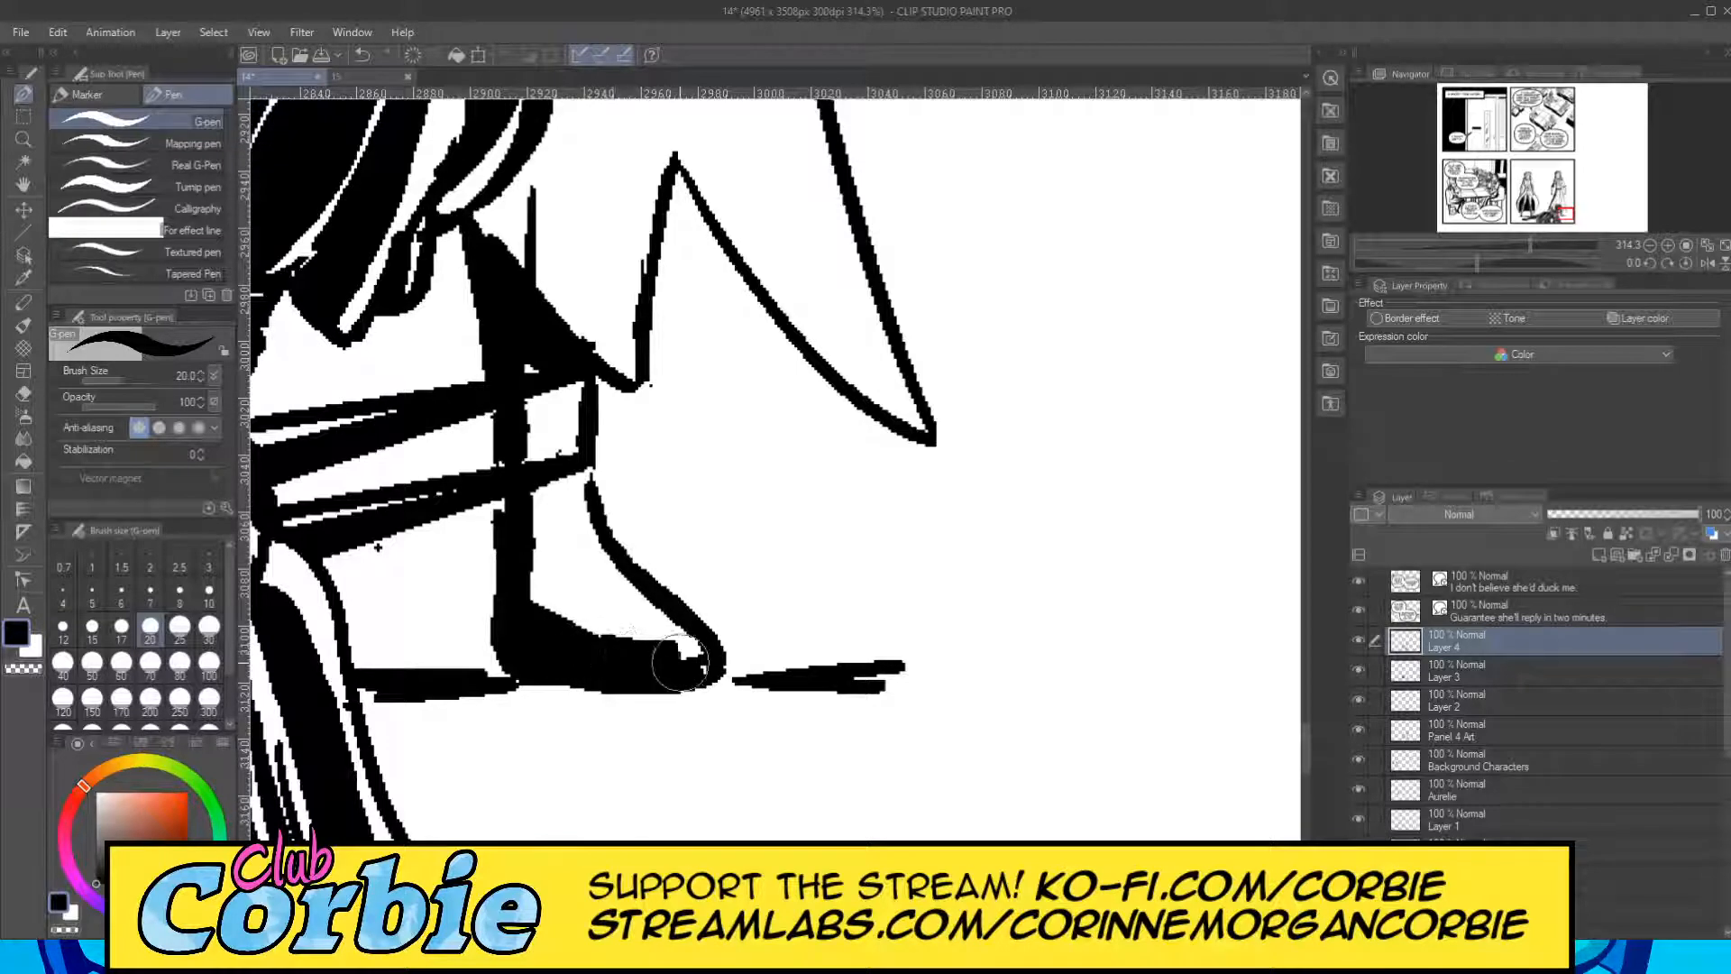
Add a black shadow along the inner edge of the right figure's right-hand sleeve and forearm, and tidy it near the wrist with the Snap eraser.
left_click(24, 139)
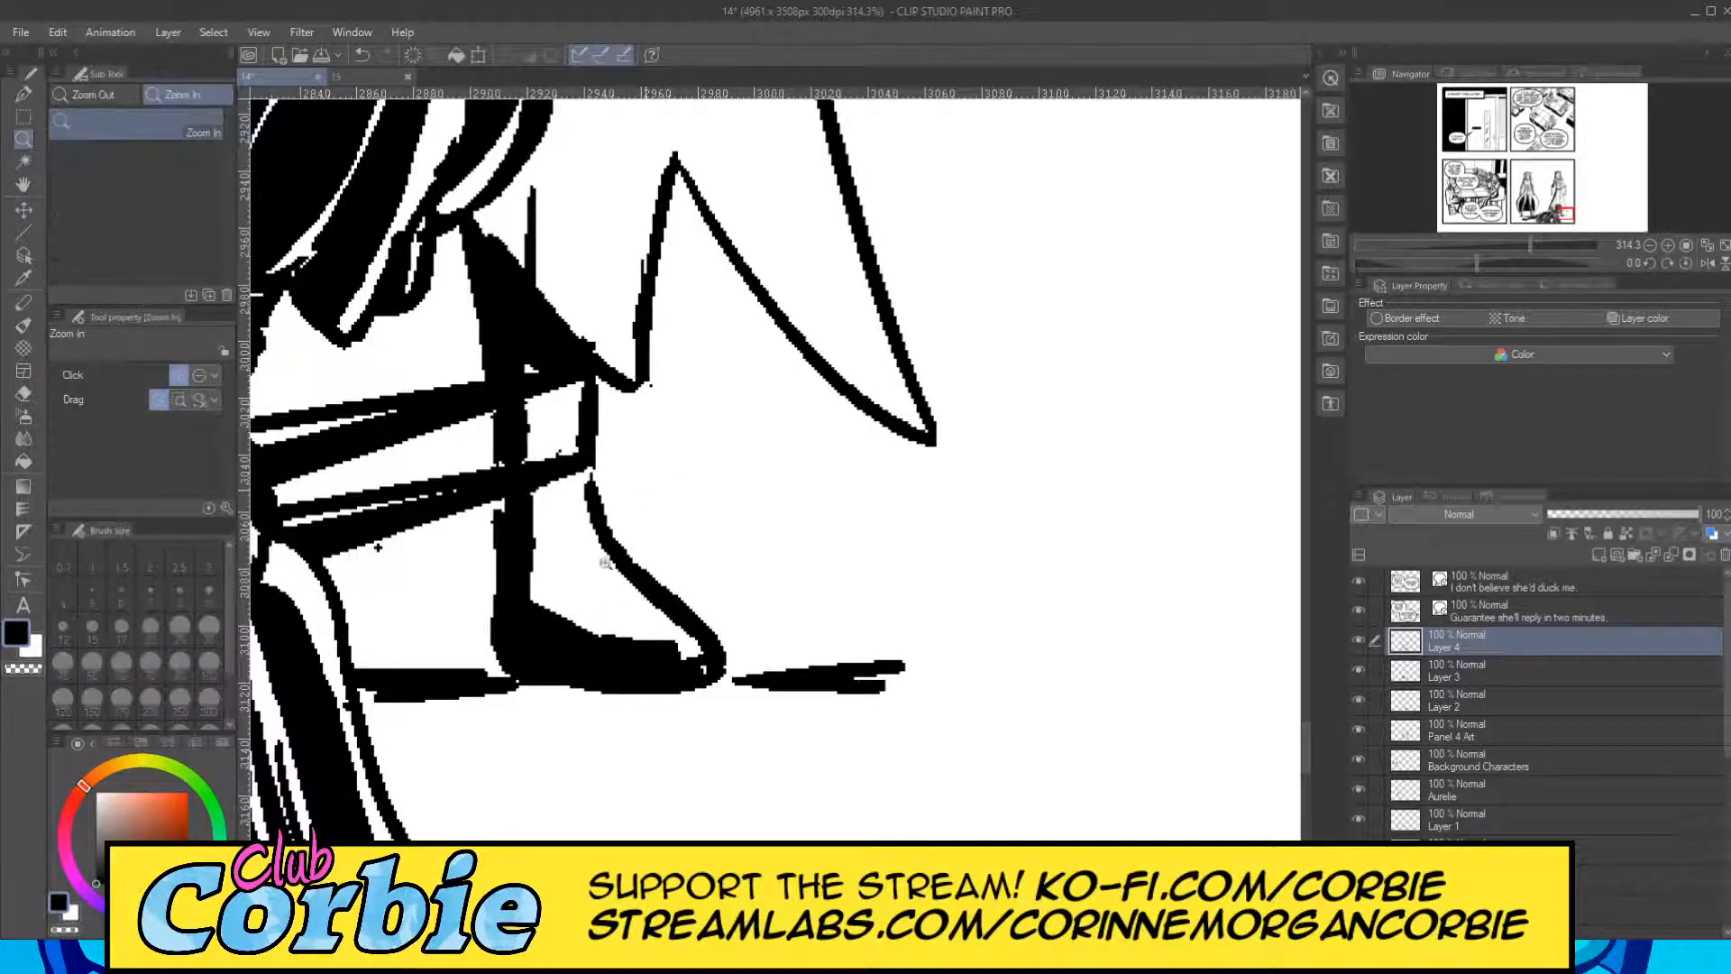
left_click_drag(606, 563, 557, 564)
left_click(677, 397)
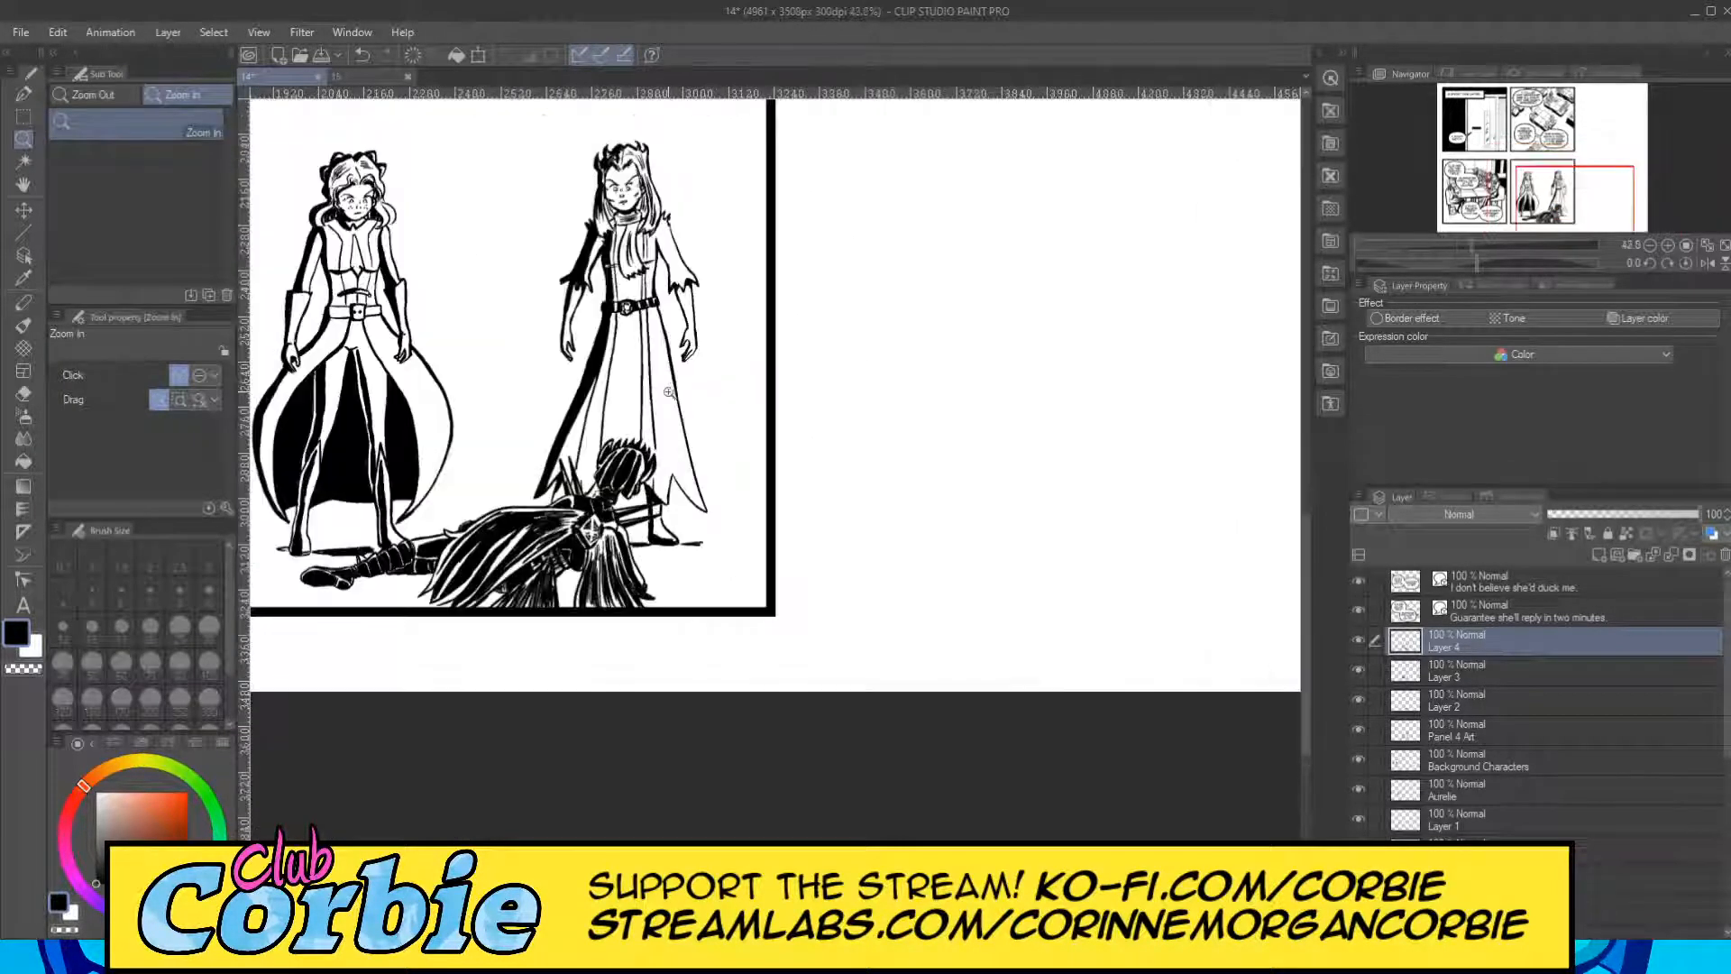
left_click_drag(688, 225, 767, 214)
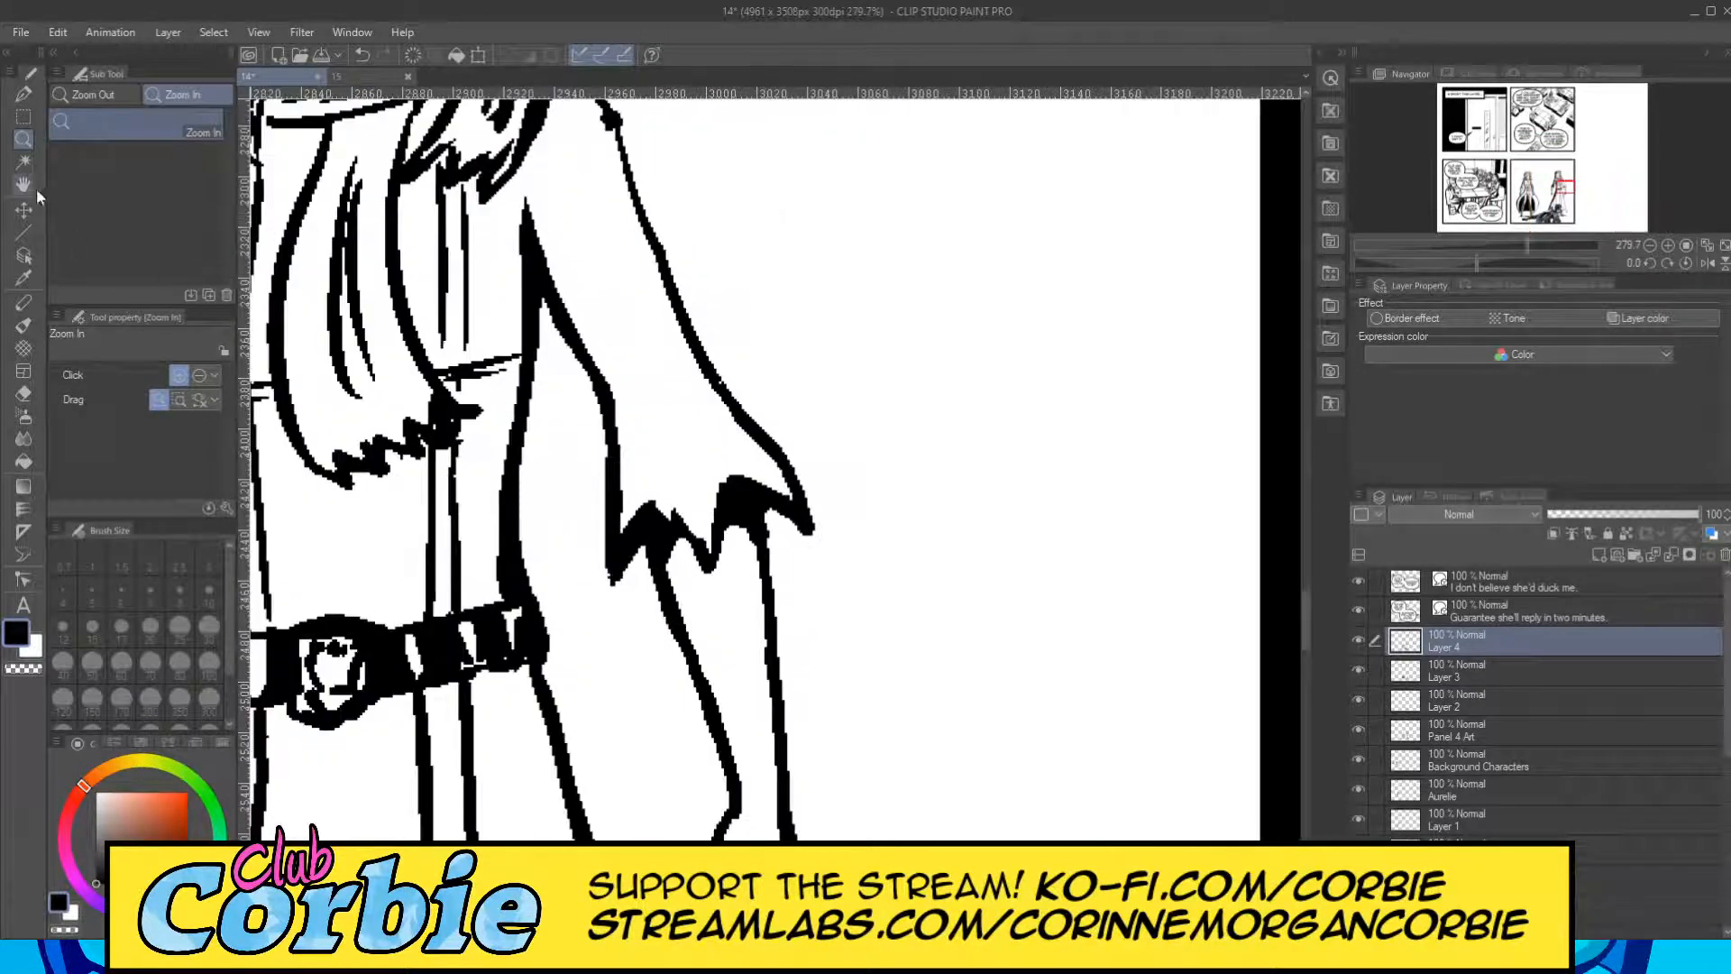
left_click(23, 93)
mouse_move(532, 213)
left_mouse_down()
mouse_move(591, 311)
mouse_move(637, 455)
mouse_move(609, 528)
mouse_move(631, 442)
mouse_move(708, 532)
mouse_move(636, 451)
mouse_move(632, 478)
mouse_move(619, 398)
mouse_move(551, 247)
mouse_move(606, 357)
left_mouse_up()
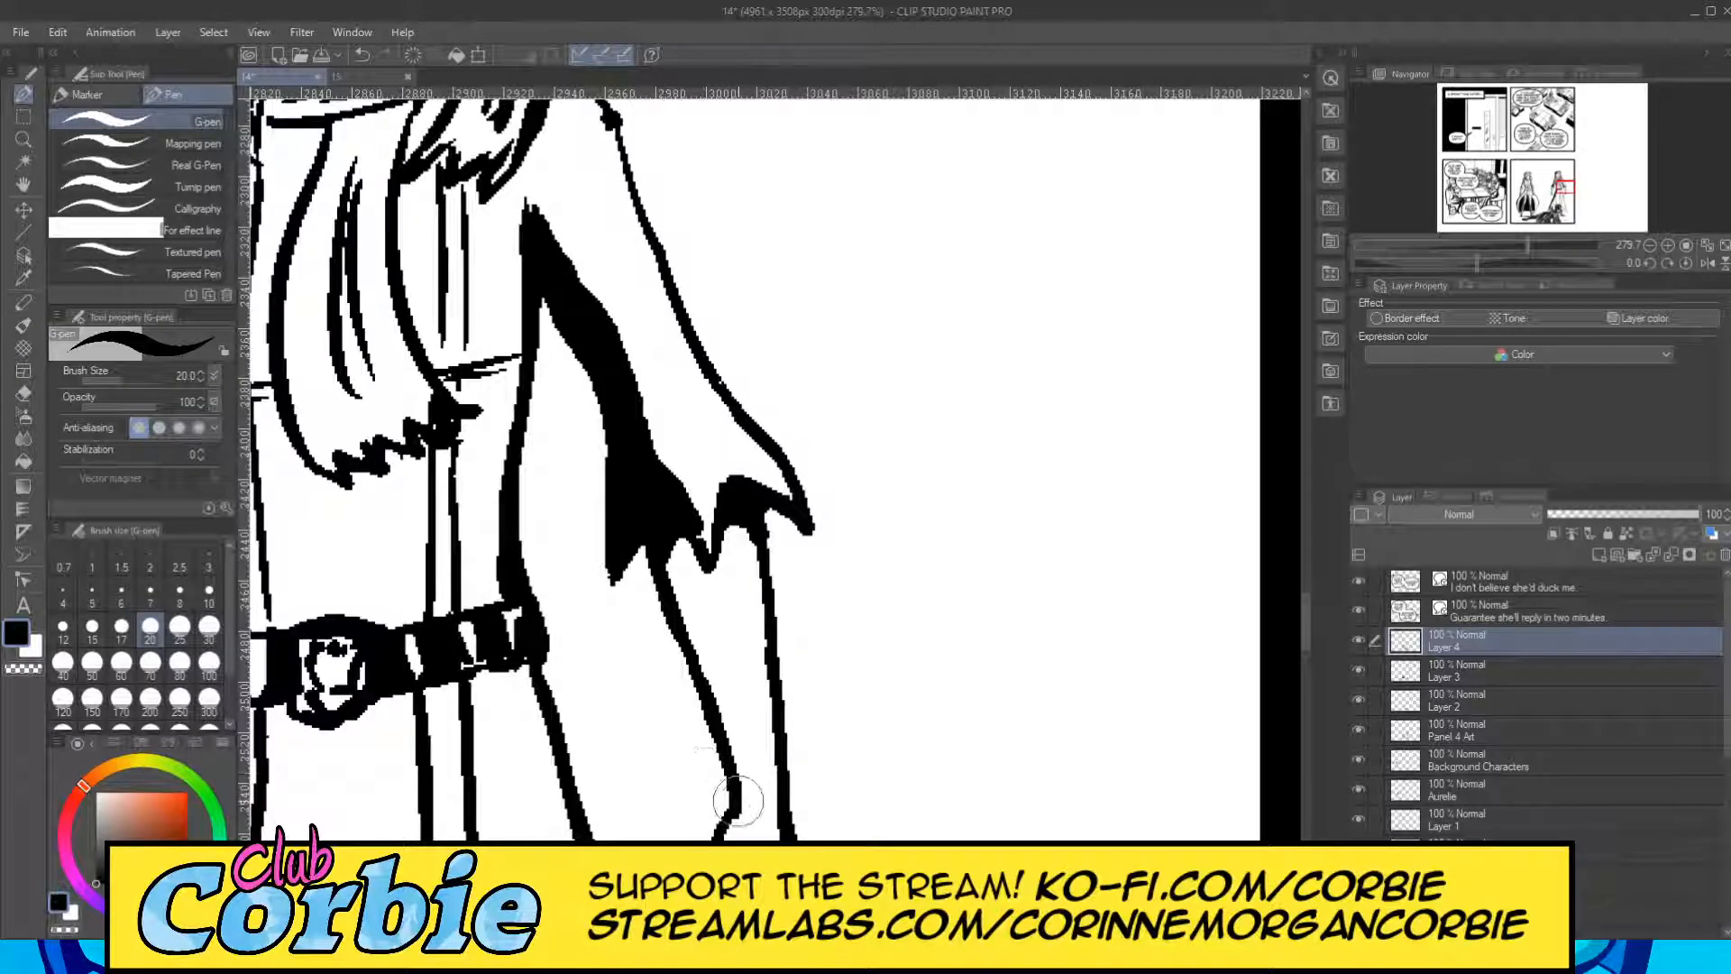
mouse_move(738, 800)
left_mouse_down()
mouse_move(694, 552)
mouse_move(677, 613)
mouse_move(686, 577)
mouse_move(744, 794)
left_mouse_up()
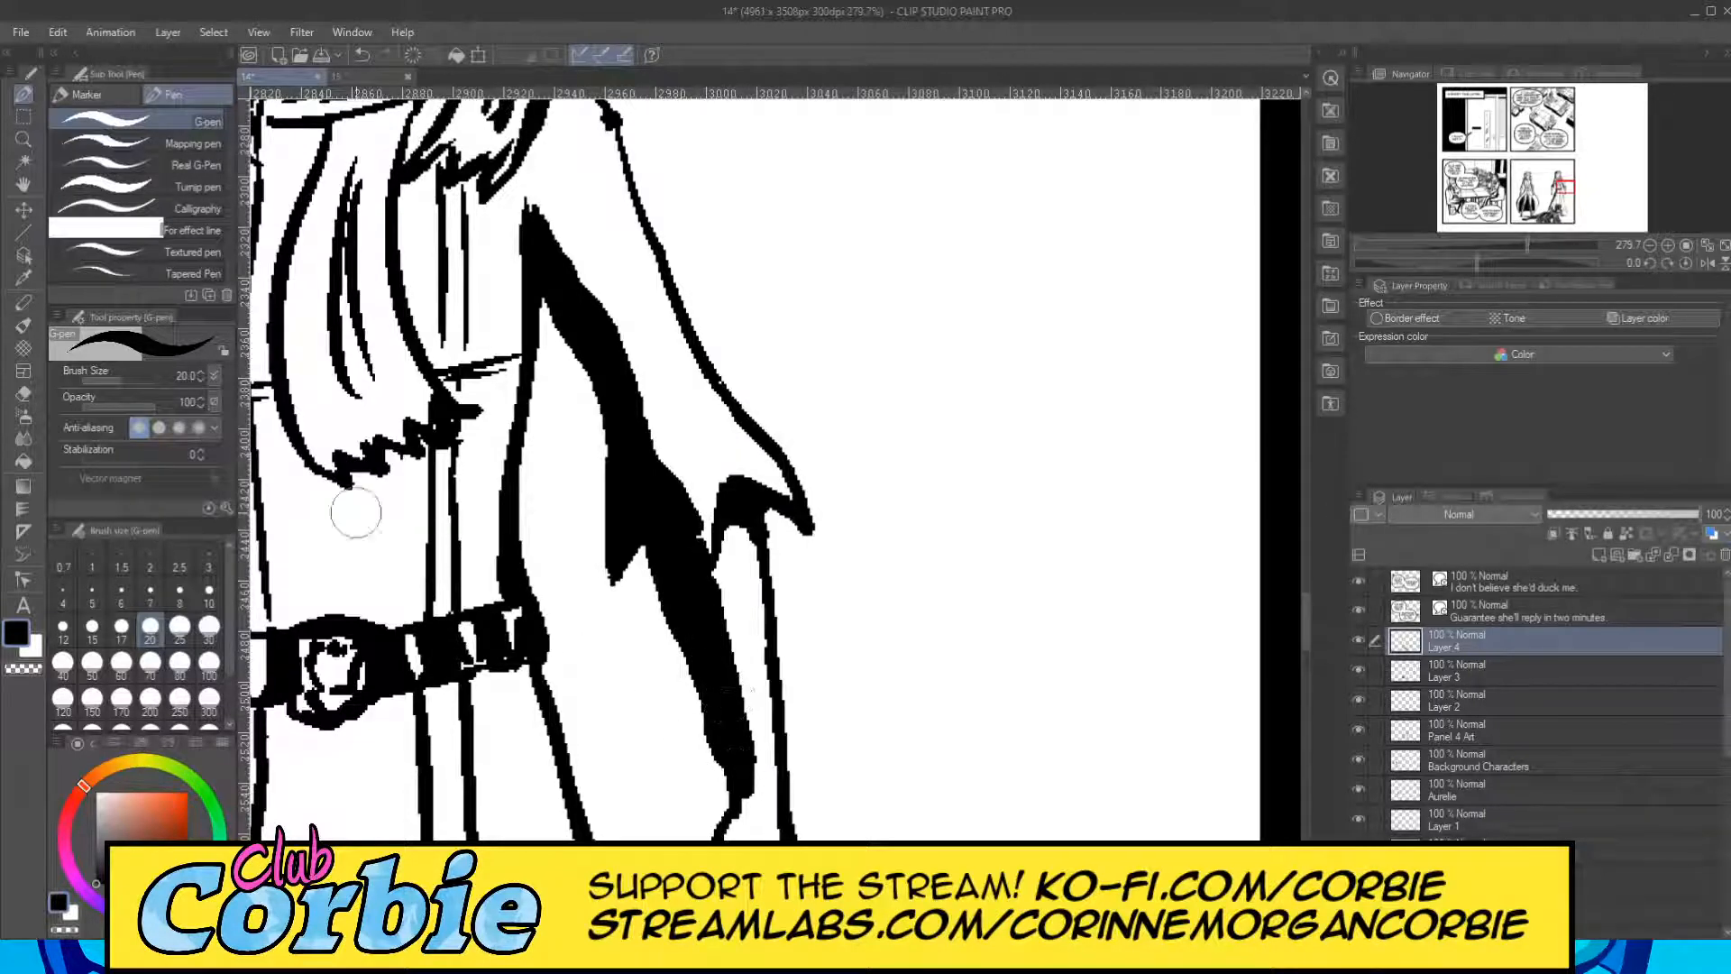
left_click(24, 394)
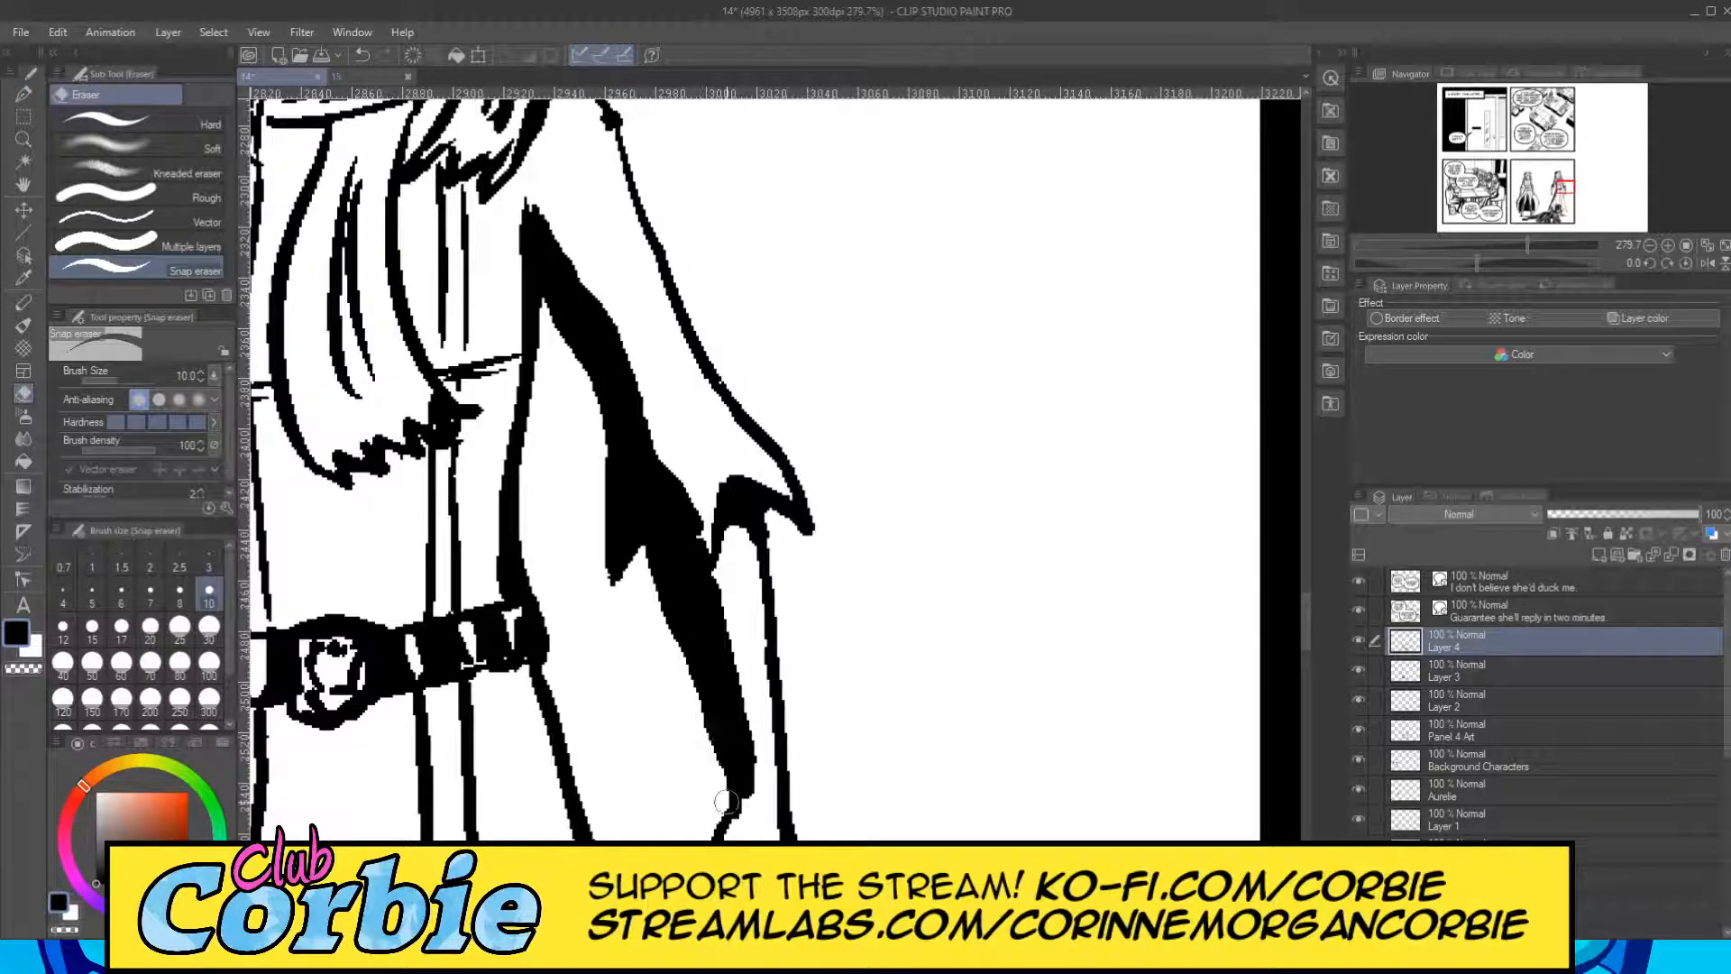
Add black shading at the left-hand end of the left figure's belt with the G-pen at size 20.
left_click(24, 139)
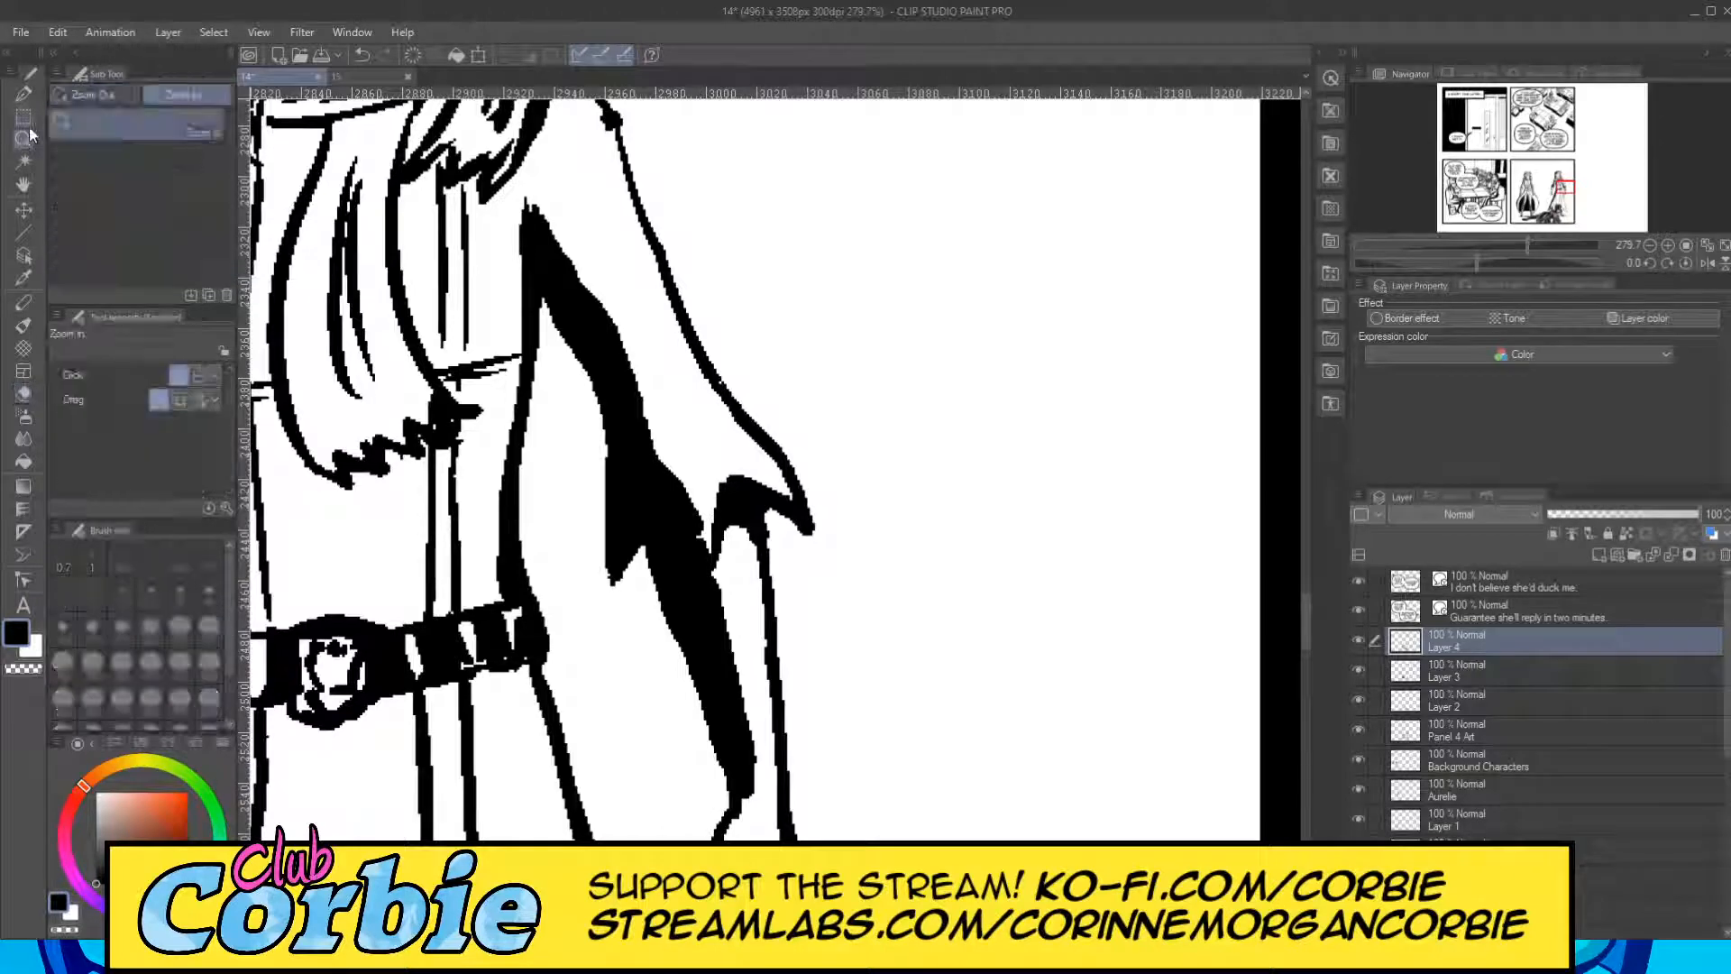
scroll(534, 454, "down", 5)
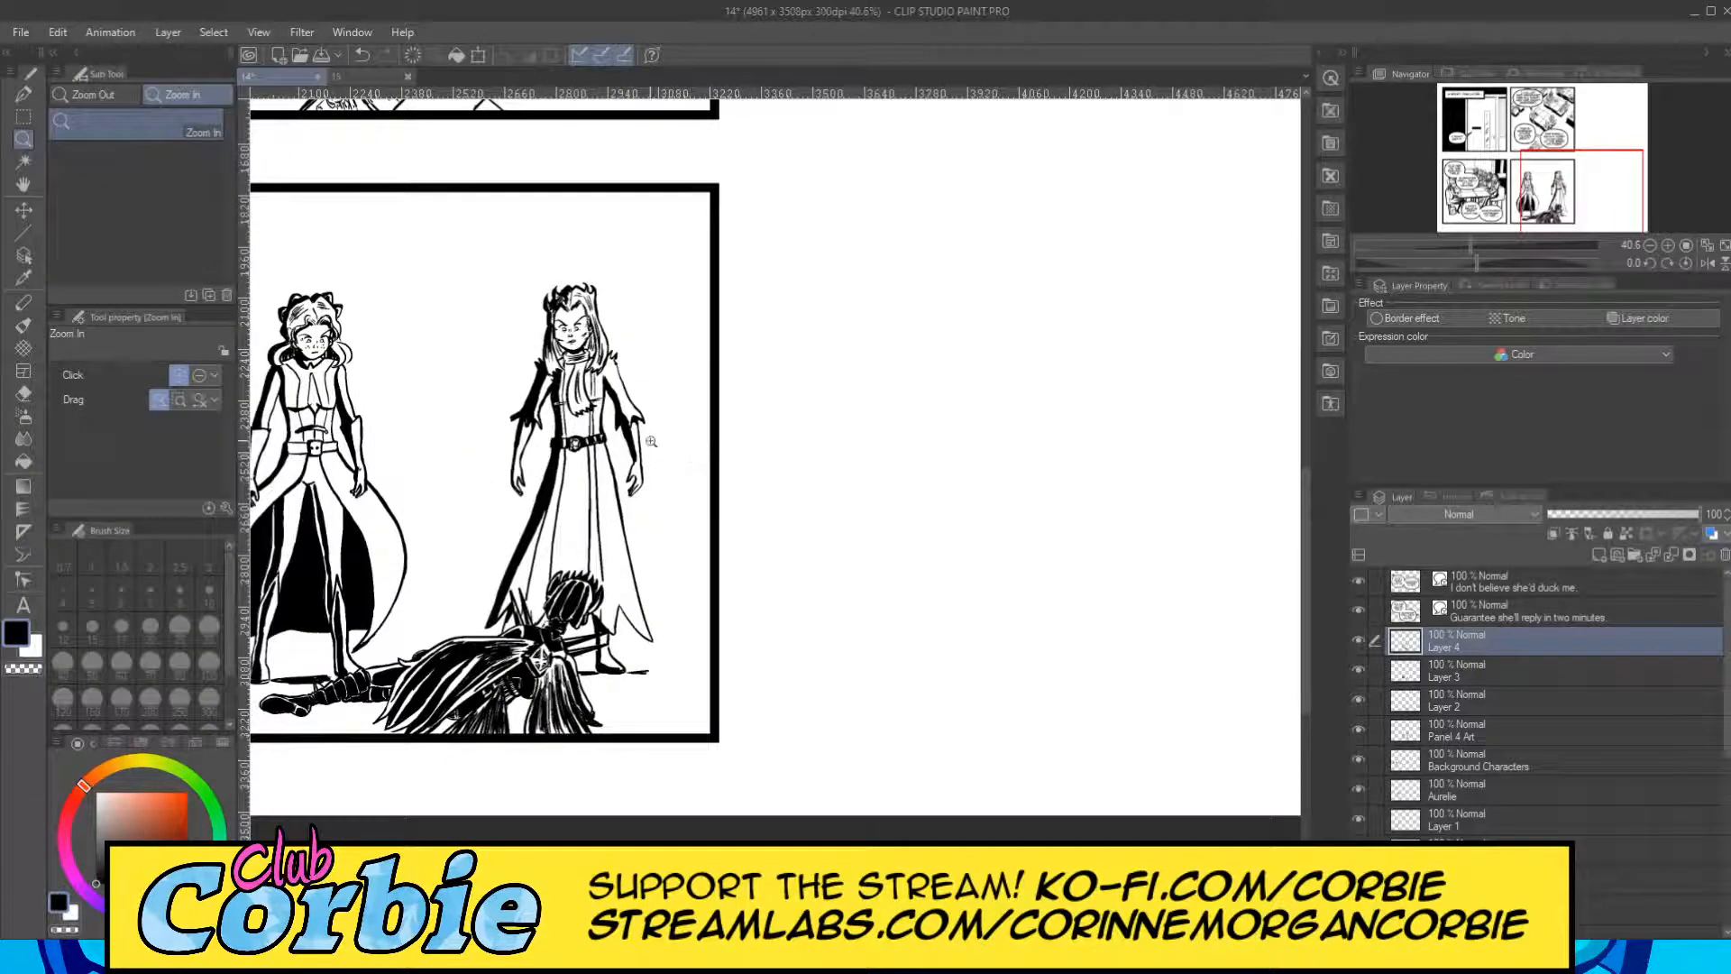
scroll(639, 497, "down", 4)
scroll(553, 496, "up", 4)
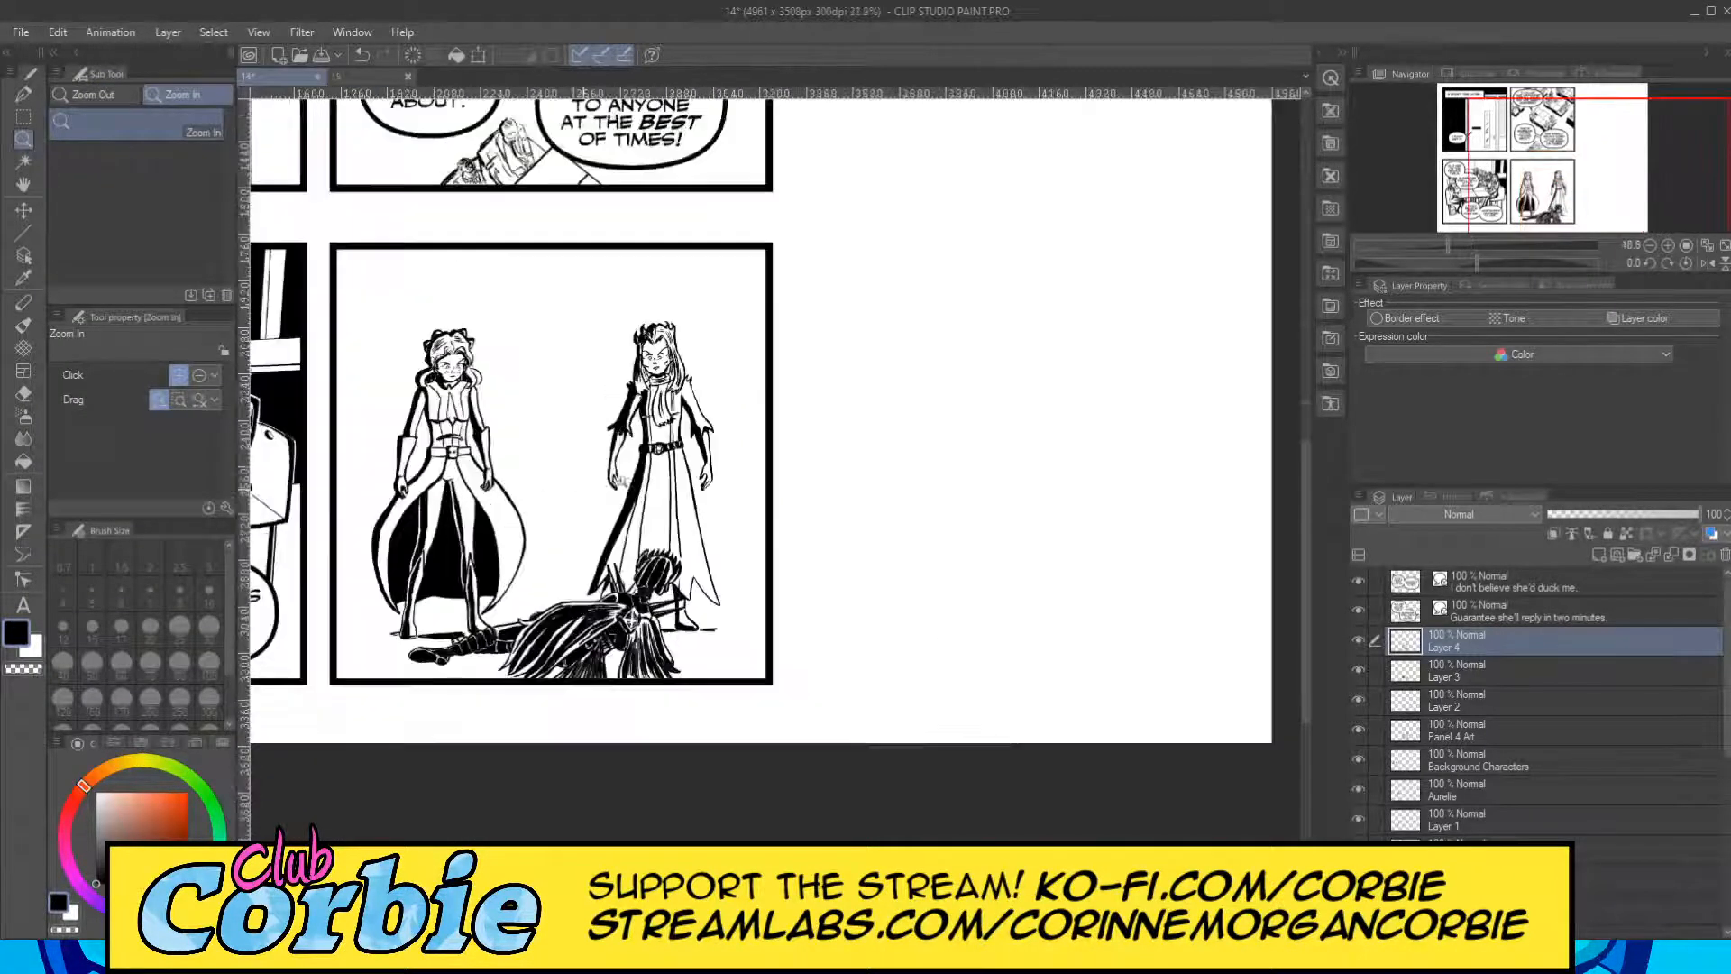
scroll(490, 418, "up", 11)
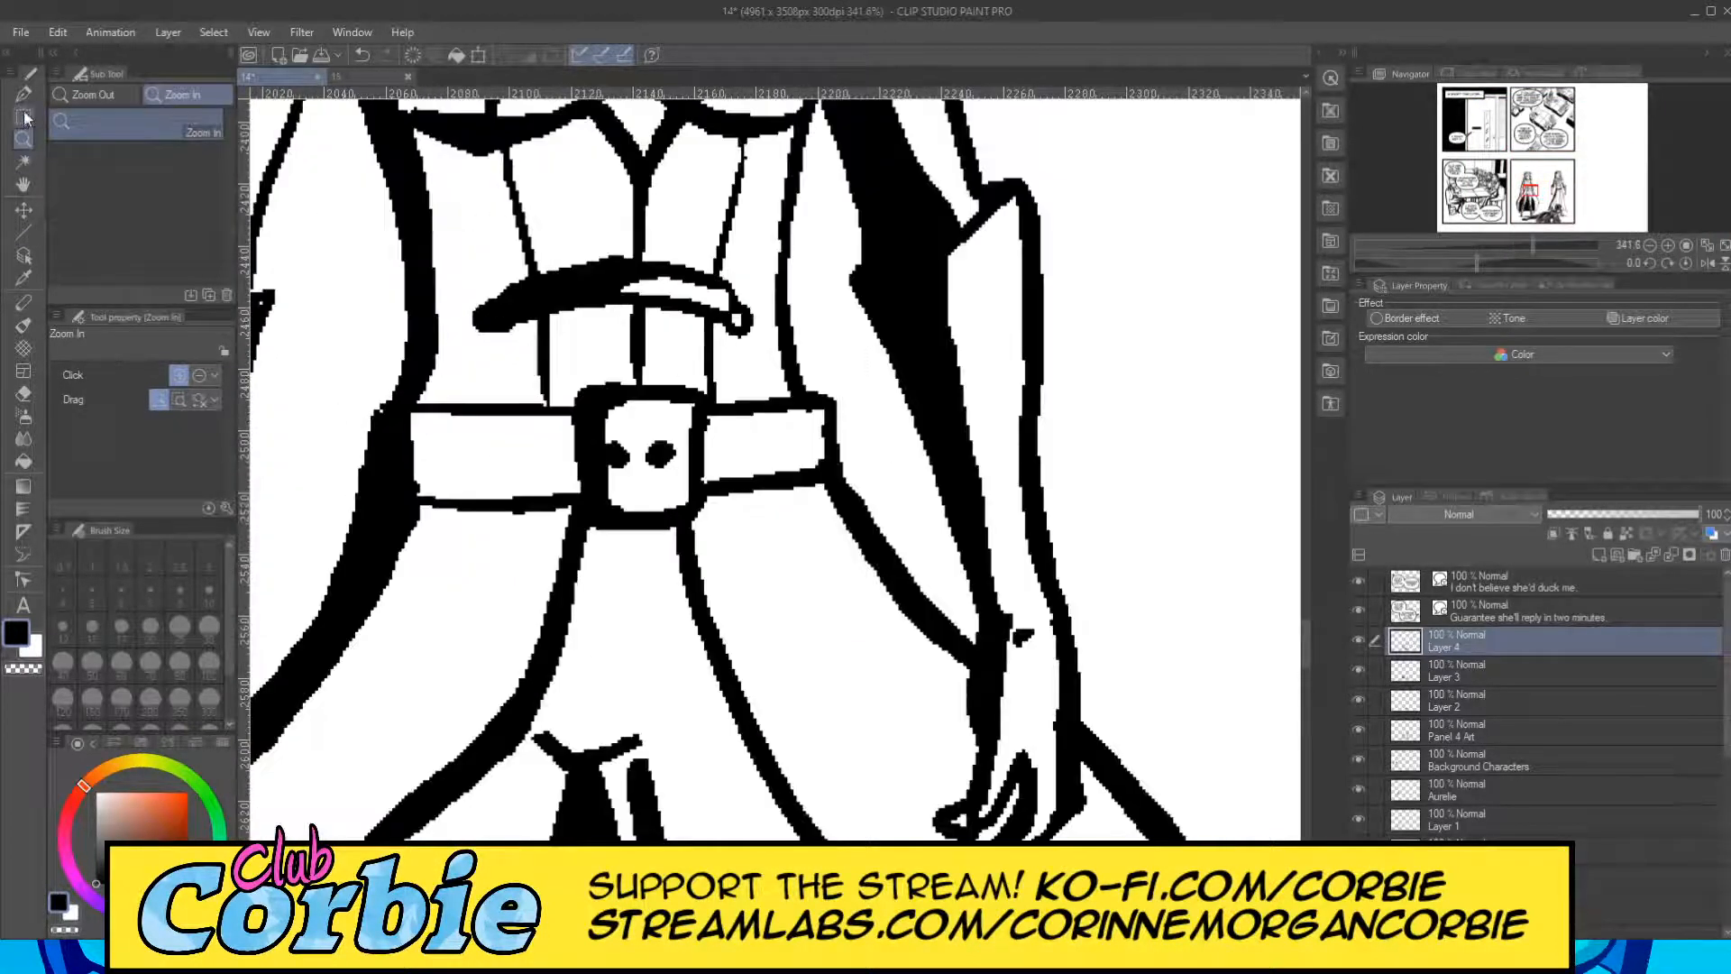
left_click(25, 96)
mouse_move(419, 468)
left_mouse_down()
mouse_move(540, 439)
mouse_move(406, 435)
mouse_move(431, 458)
mouse_move(410, 424)
mouse_move(600, 436)
mouse_move(648, 425)
mouse_move(636, 413)
mouse_move(659, 399)
mouse_move(424, 469)
left_mouse_up()
Thicken the right figure's pointed skirt hem into a tapering black shadow, and fill the fold above the boot with black.
left_click(24, 139)
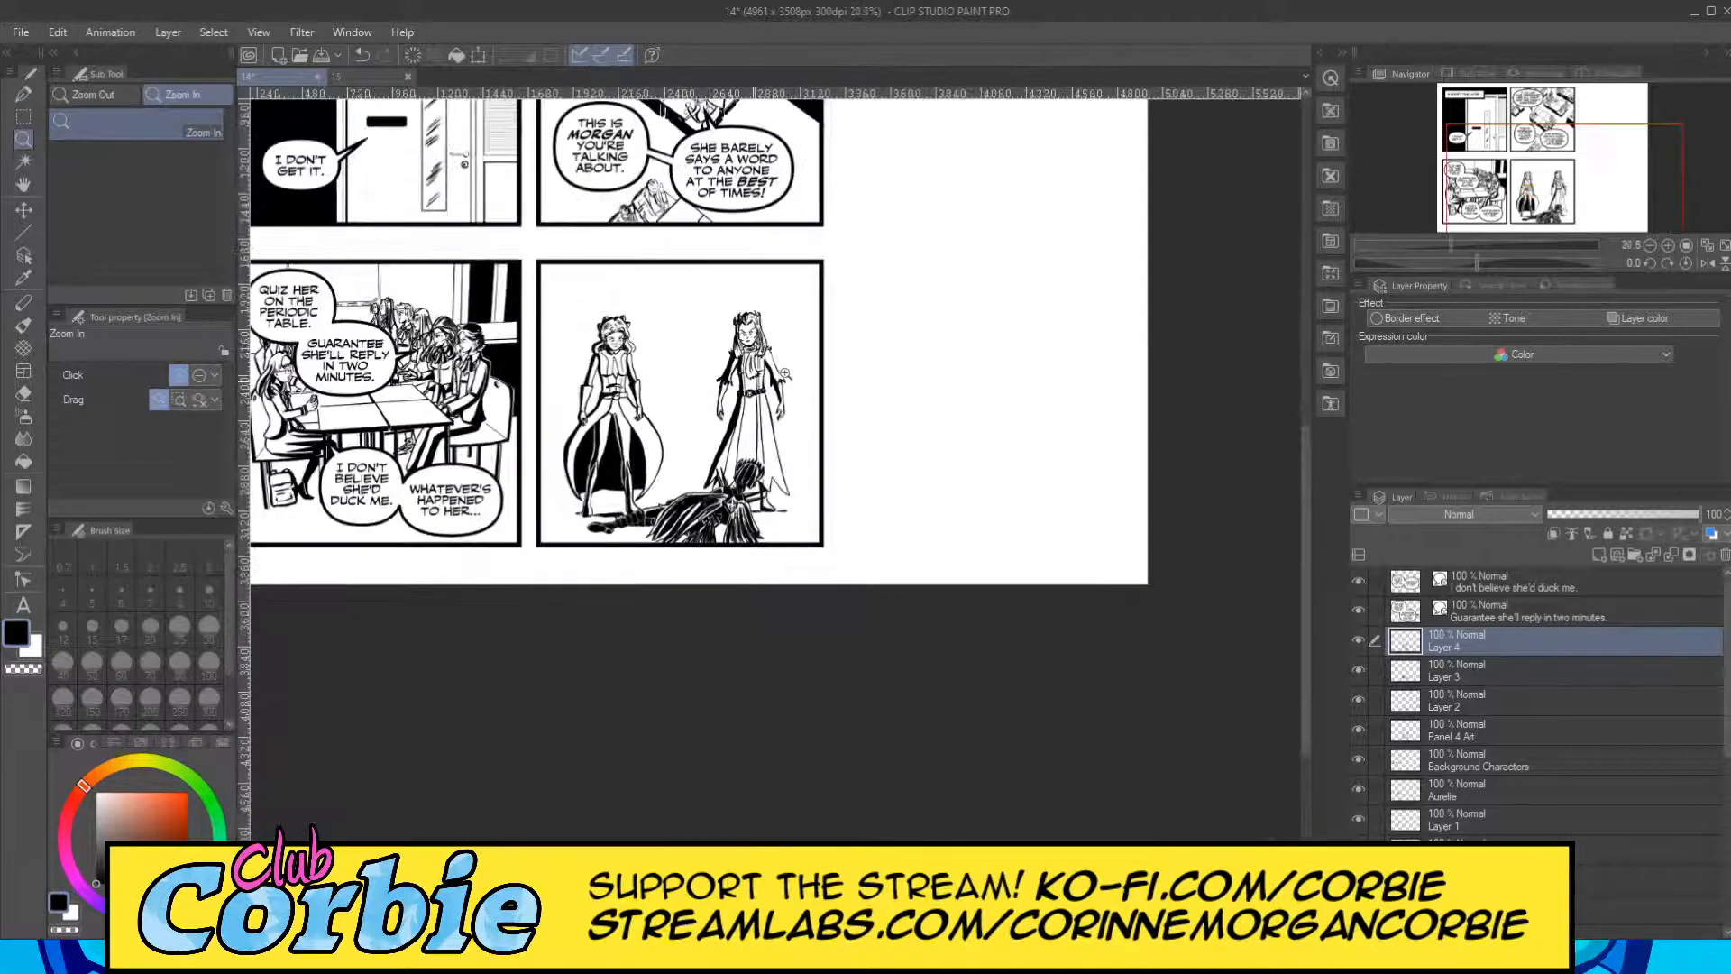
left_click_drag(785, 372, 845, 397)
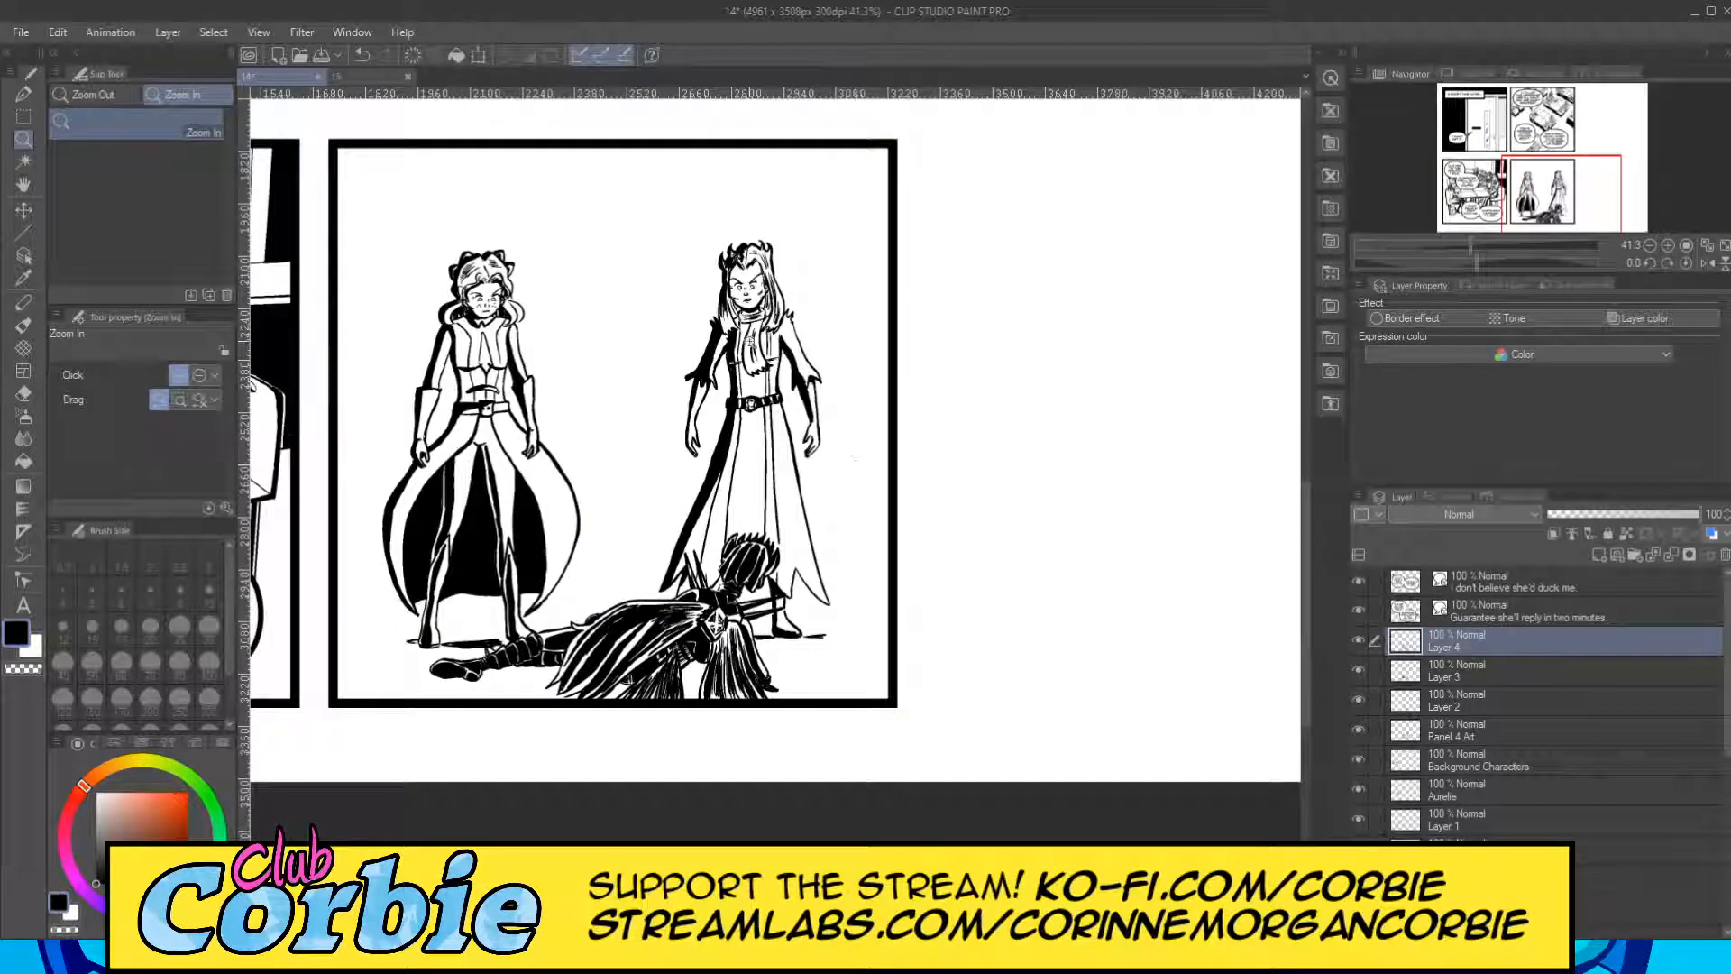
left_click_drag(823, 596, 446, 510)
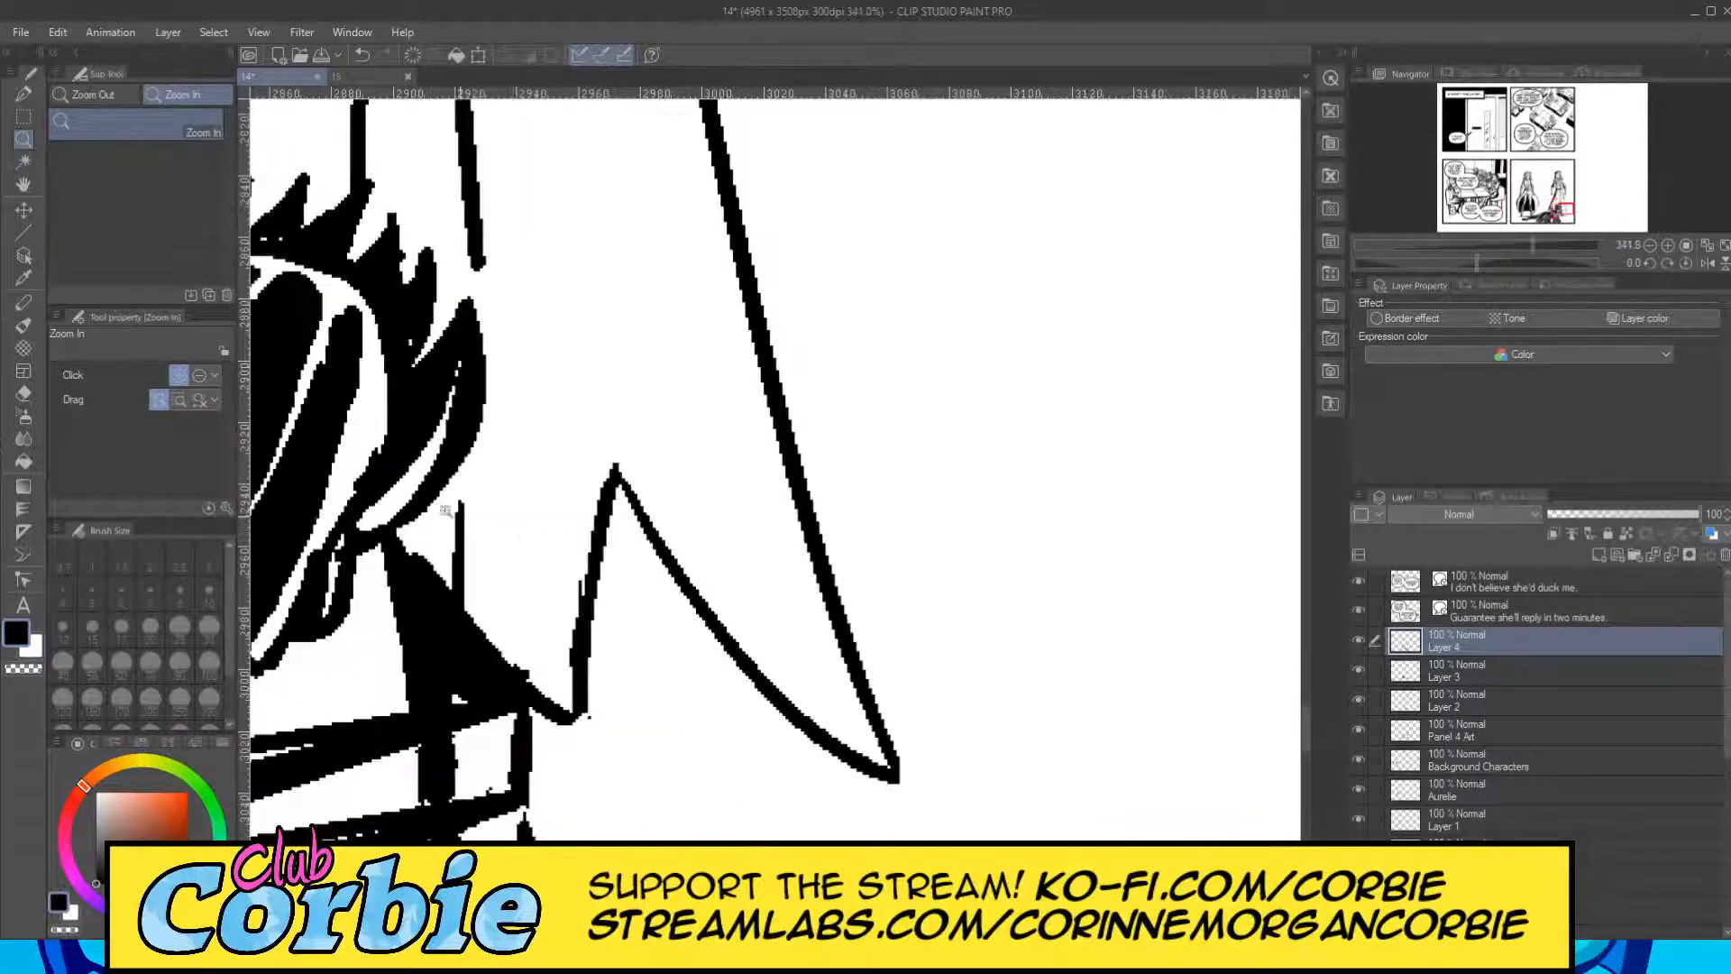
left_click(25, 93)
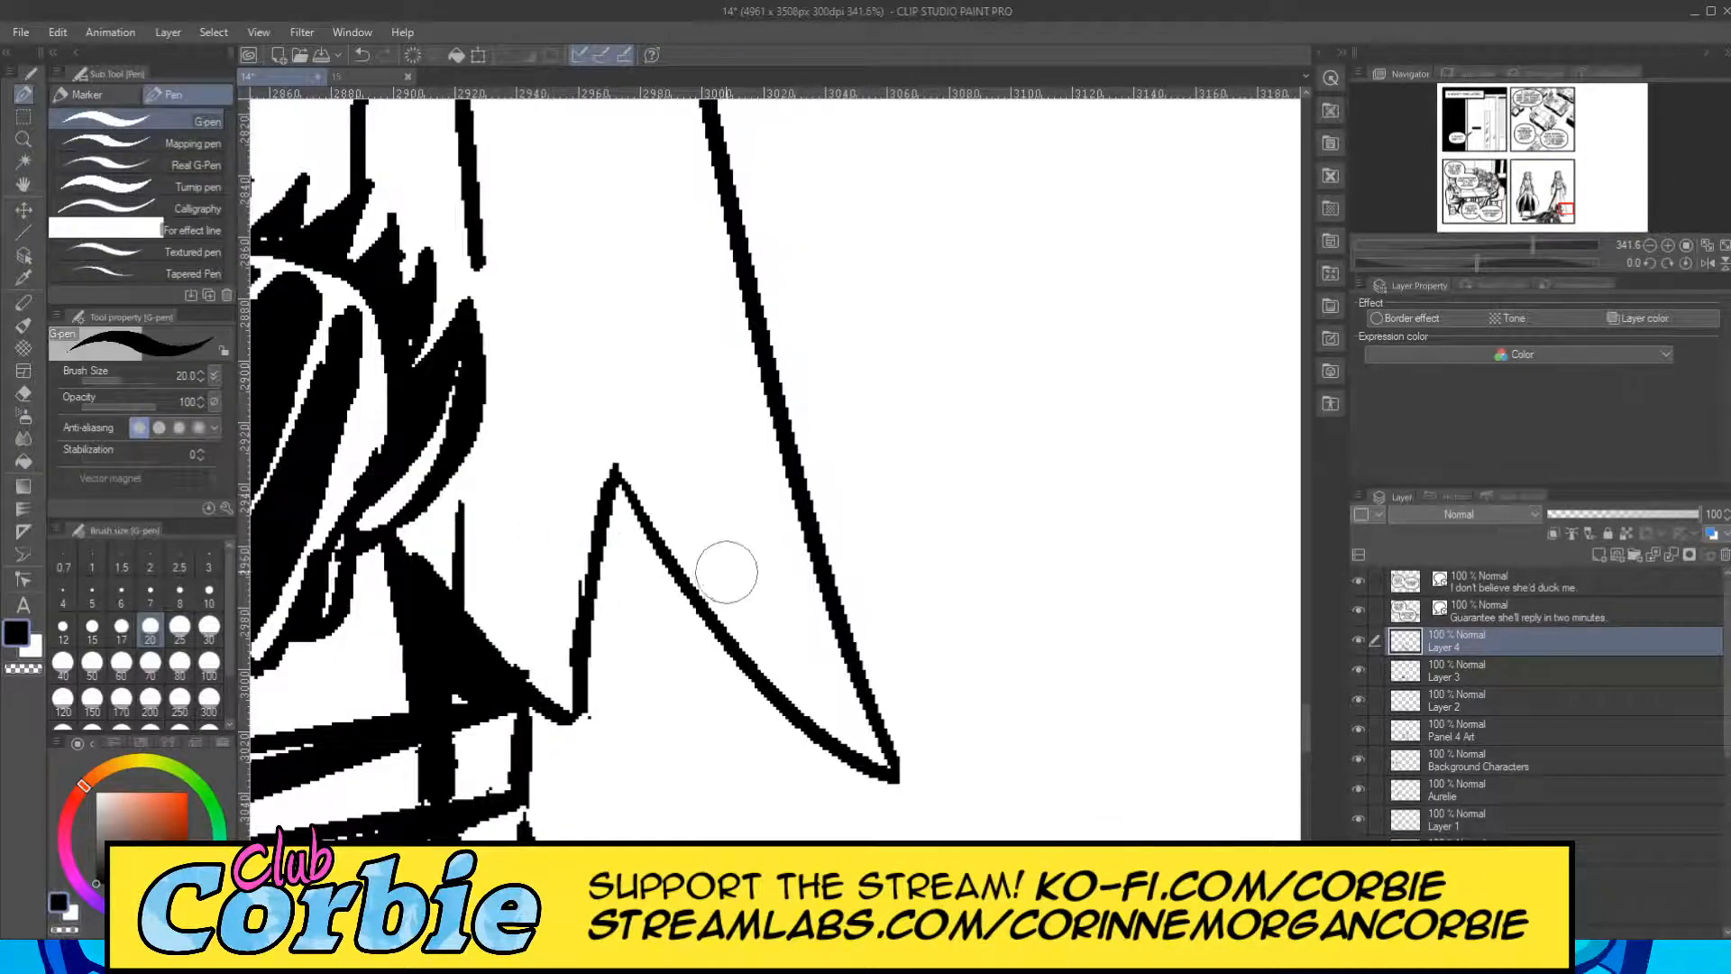
mouse_move(623, 470)
left_mouse_down()
mouse_move(709, 600)
mouse_move(856, 710)
mouse_move(742, 631)
mouse_move(831, 699)
mouse_move(745, 648)
mouse_move(872, 748)
mouse_move(777, 680)
mouse_move(838, 691)
left_mouse_up()
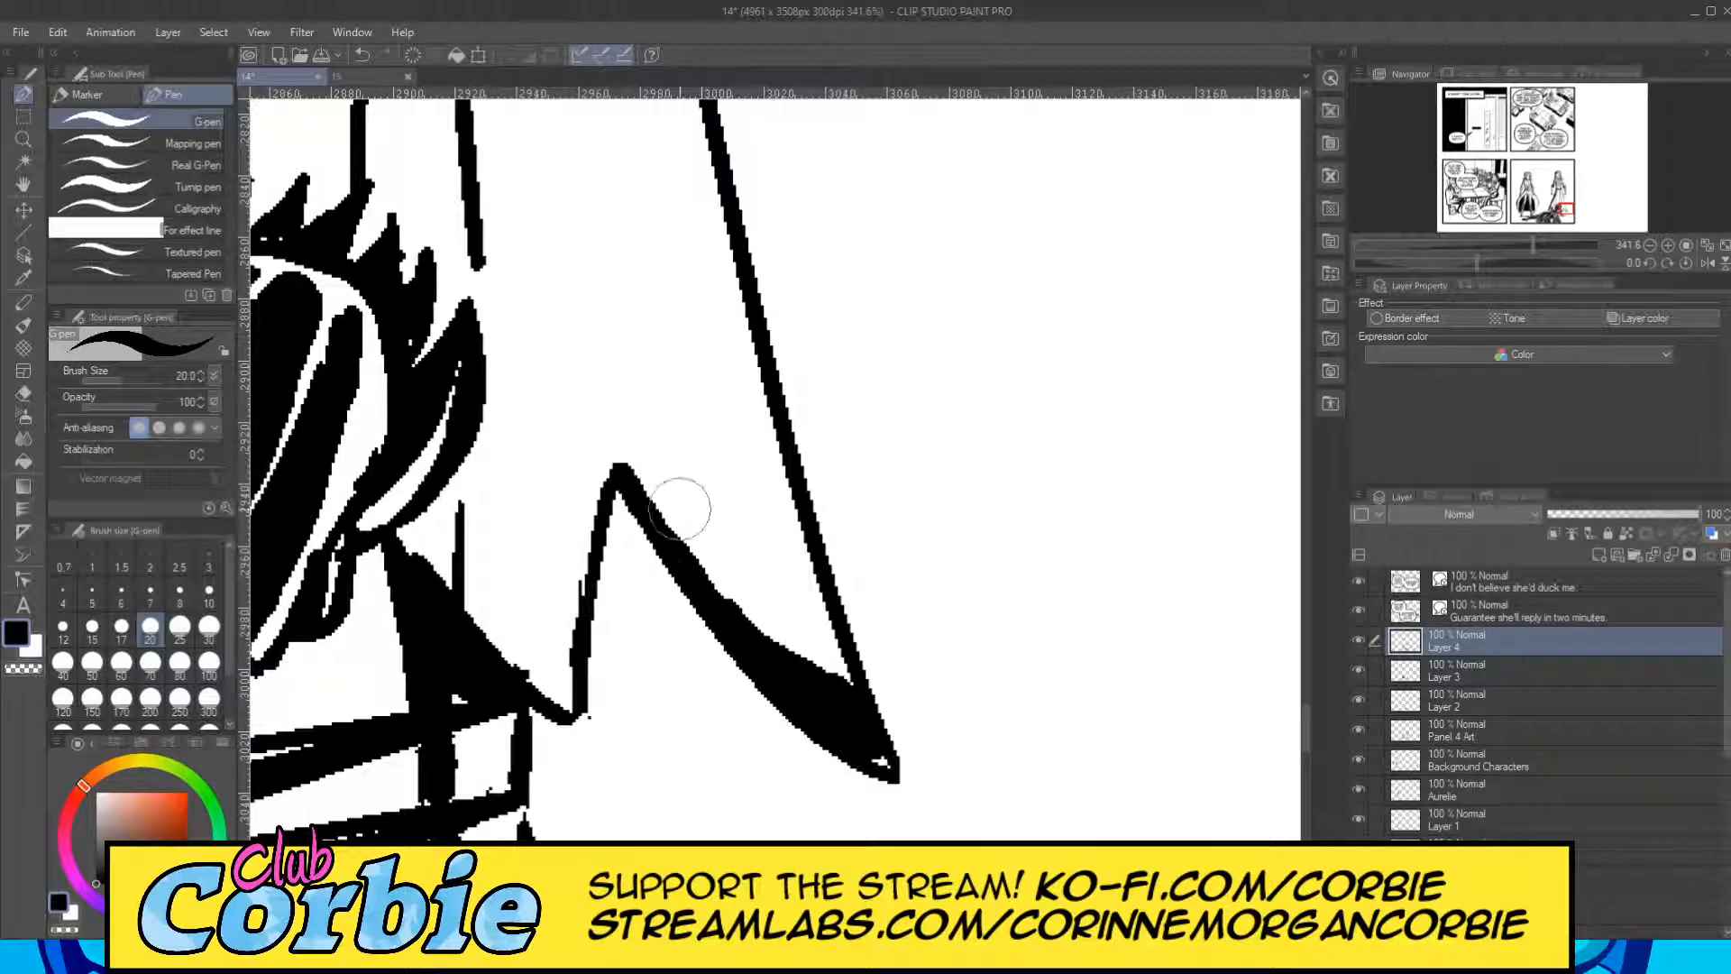
mouse_move(631, 462)
left_mouse_down()
mouse_move(844, 684)
mouse_move(809, 680)
mouse_move(894, 774)
left_mouse_up()
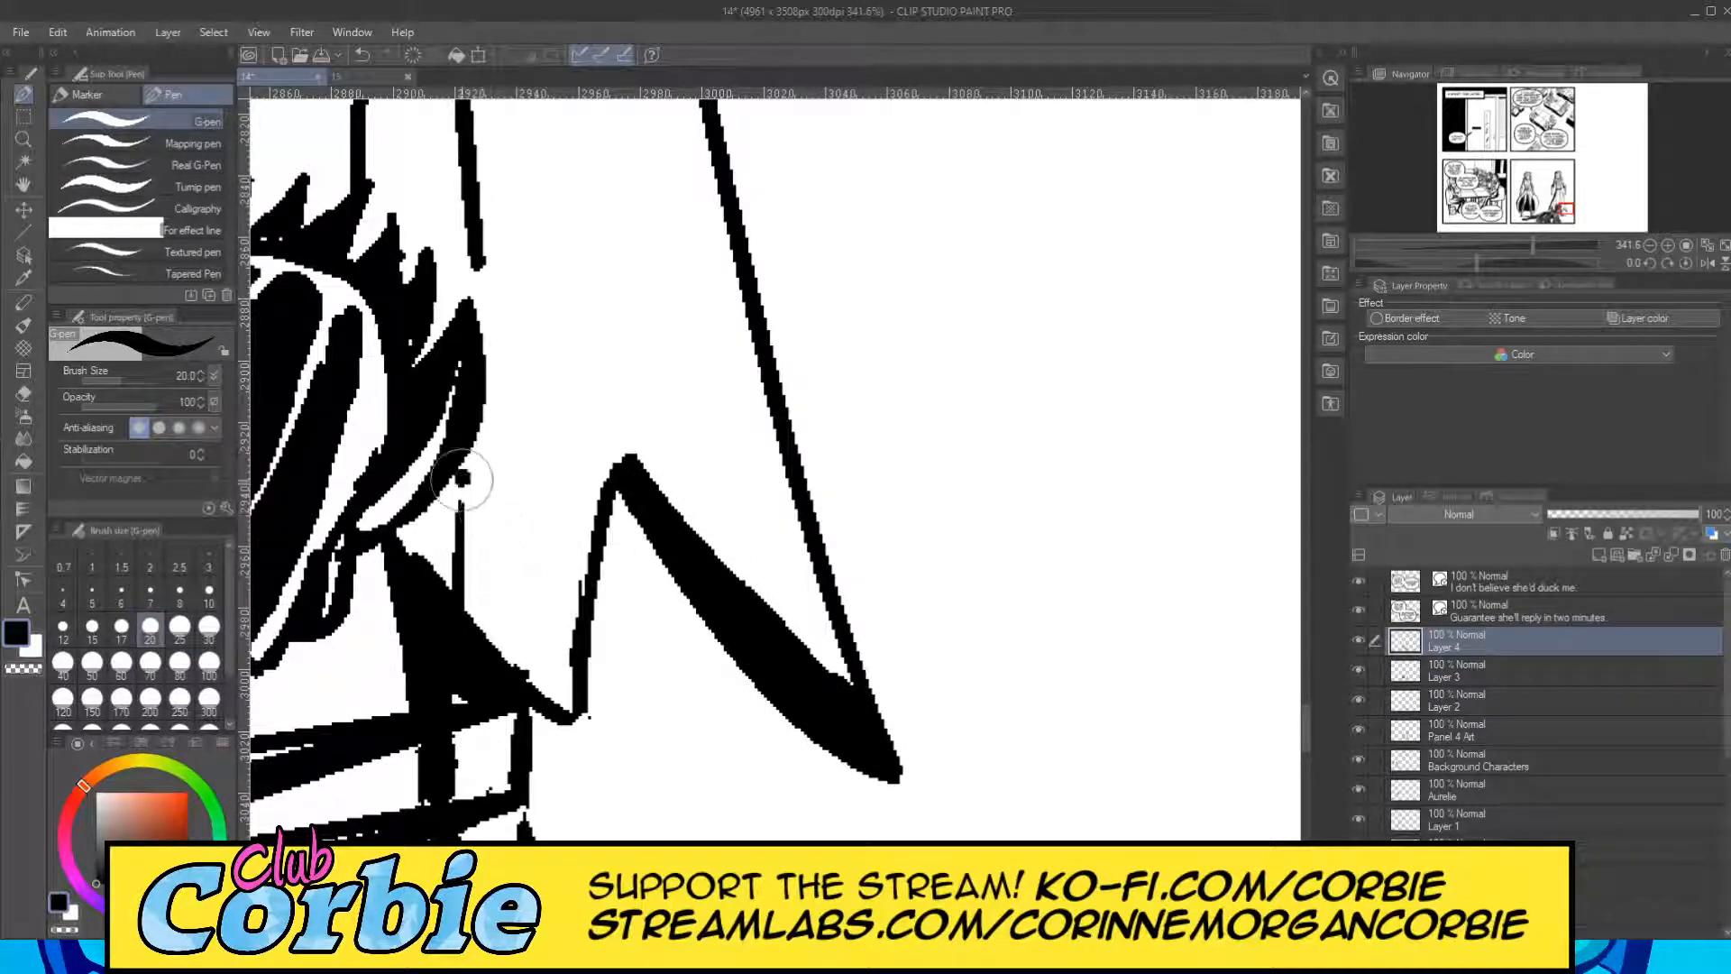
mouse_move(461, 474)
left_mouse_down()
mouse_move(501, 638)
mouse_move(541, 699)
mouse_move(466, 567)
mouse_move(486, 640)
mouse_move(523, 647)
left_mouse_up()
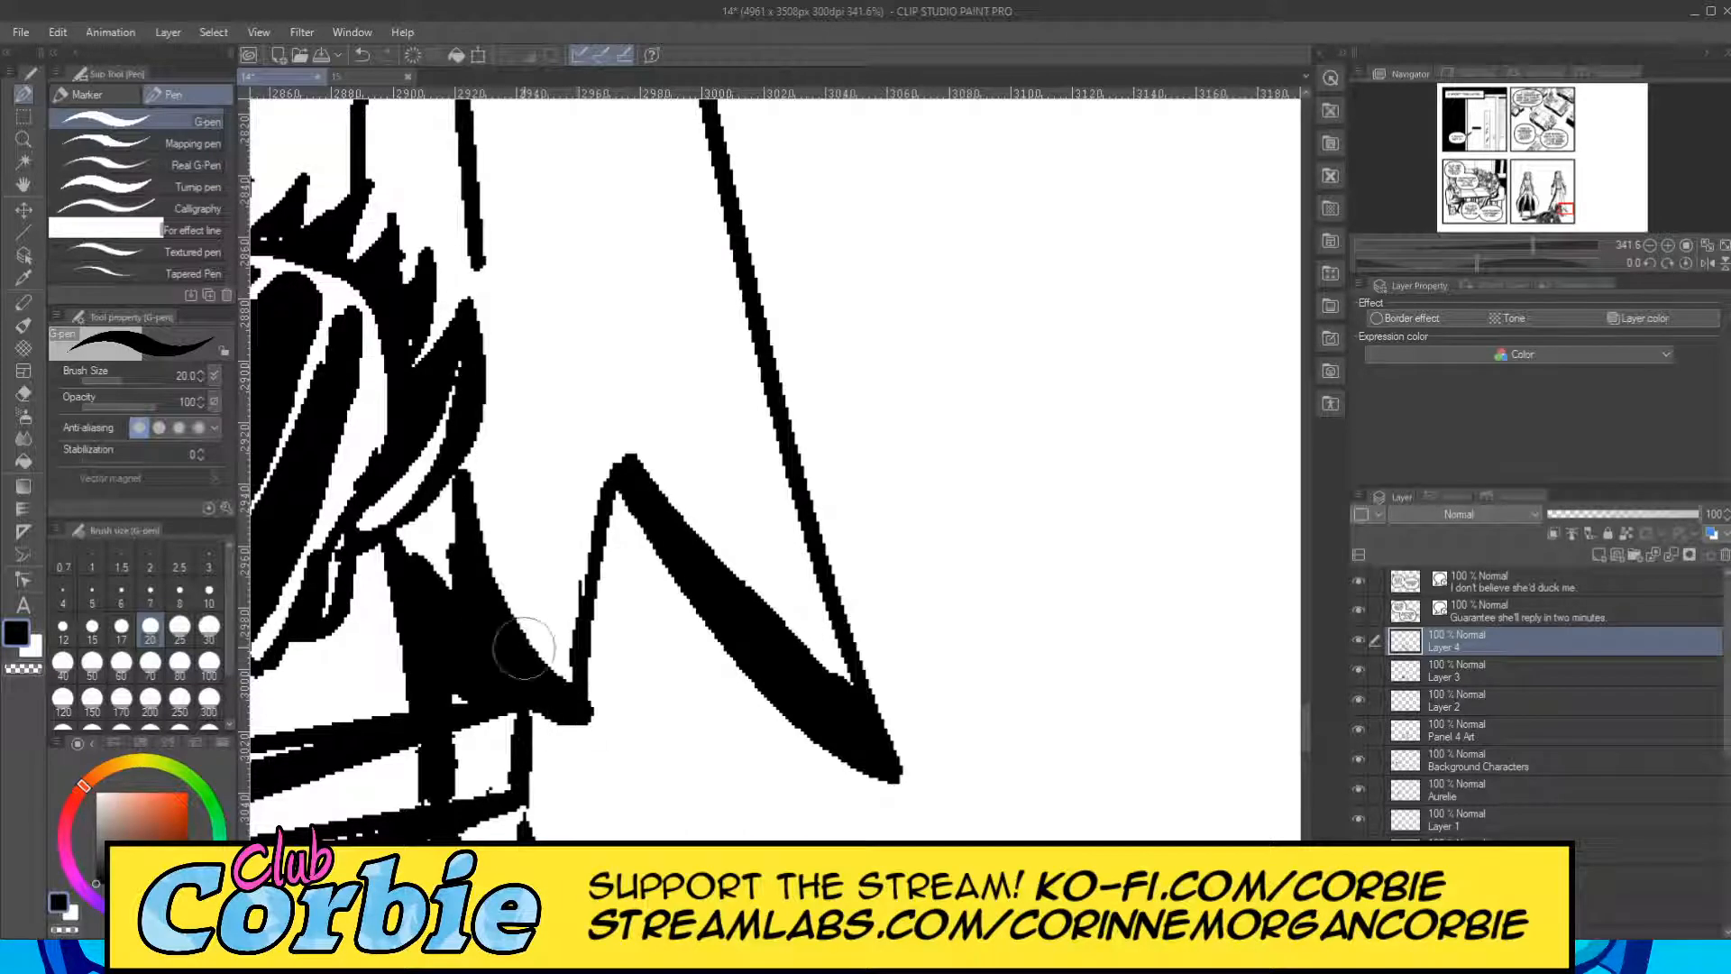
Fill the left-hand side of the right figure's hanging scarf end with a black shadow using the G-pen at size 20.
left_click(24, 139)
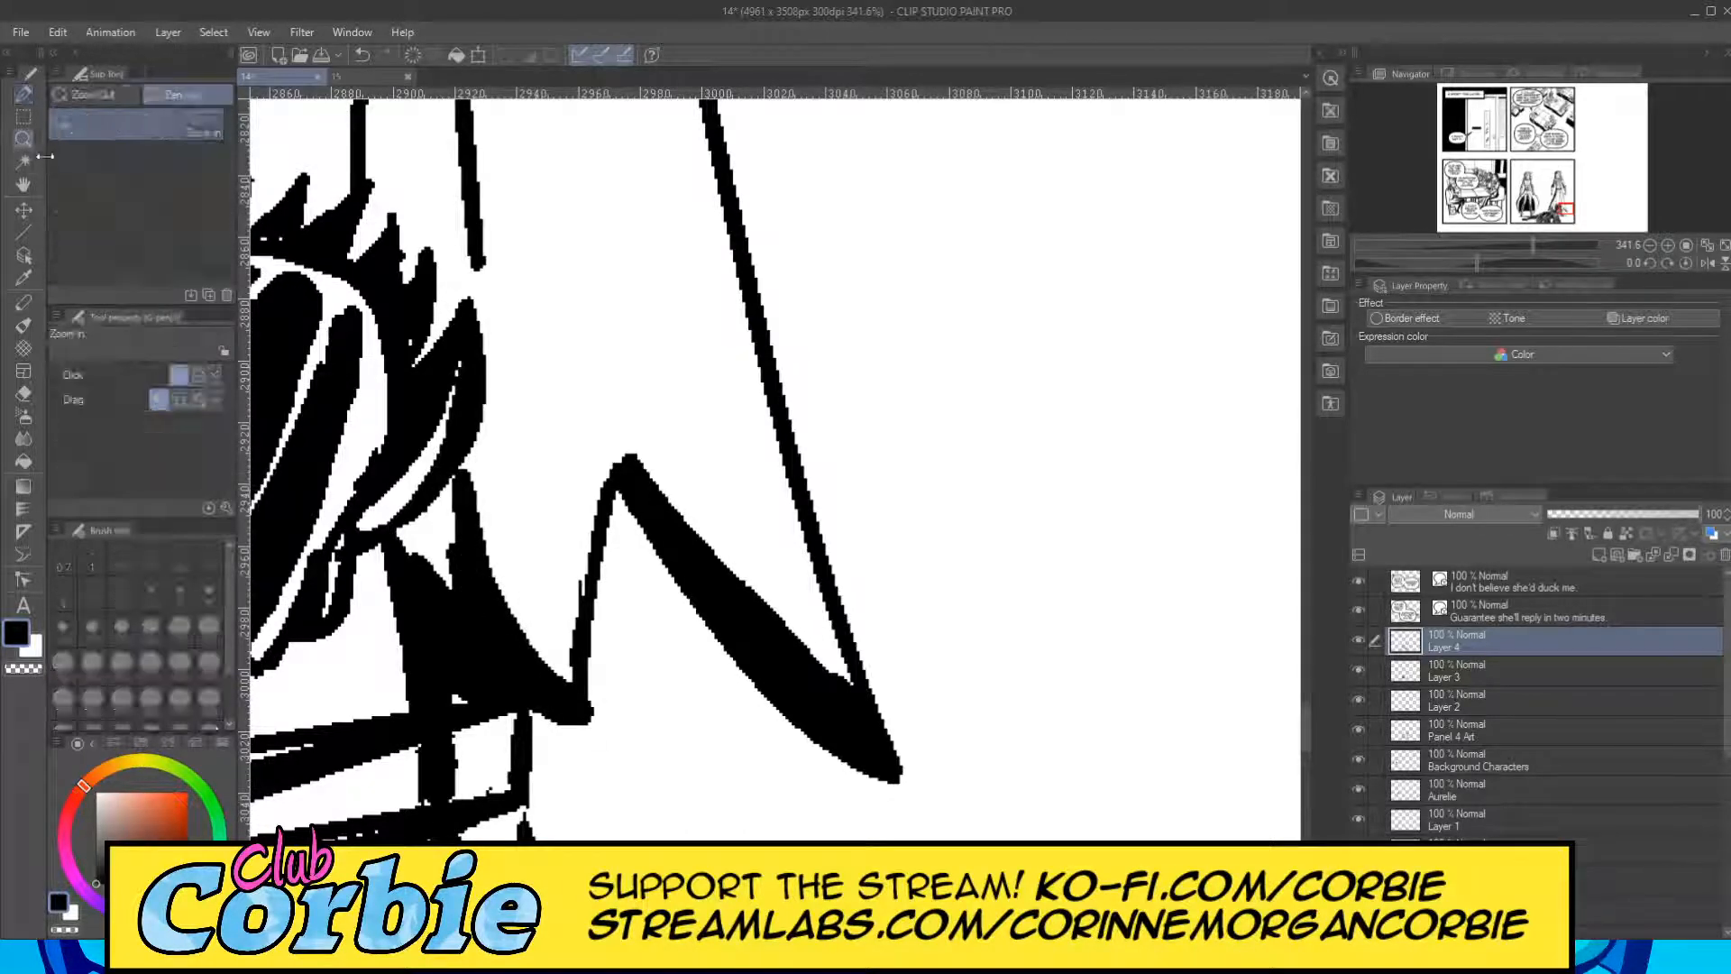
left_click_drag(642, 408, 469, 388)
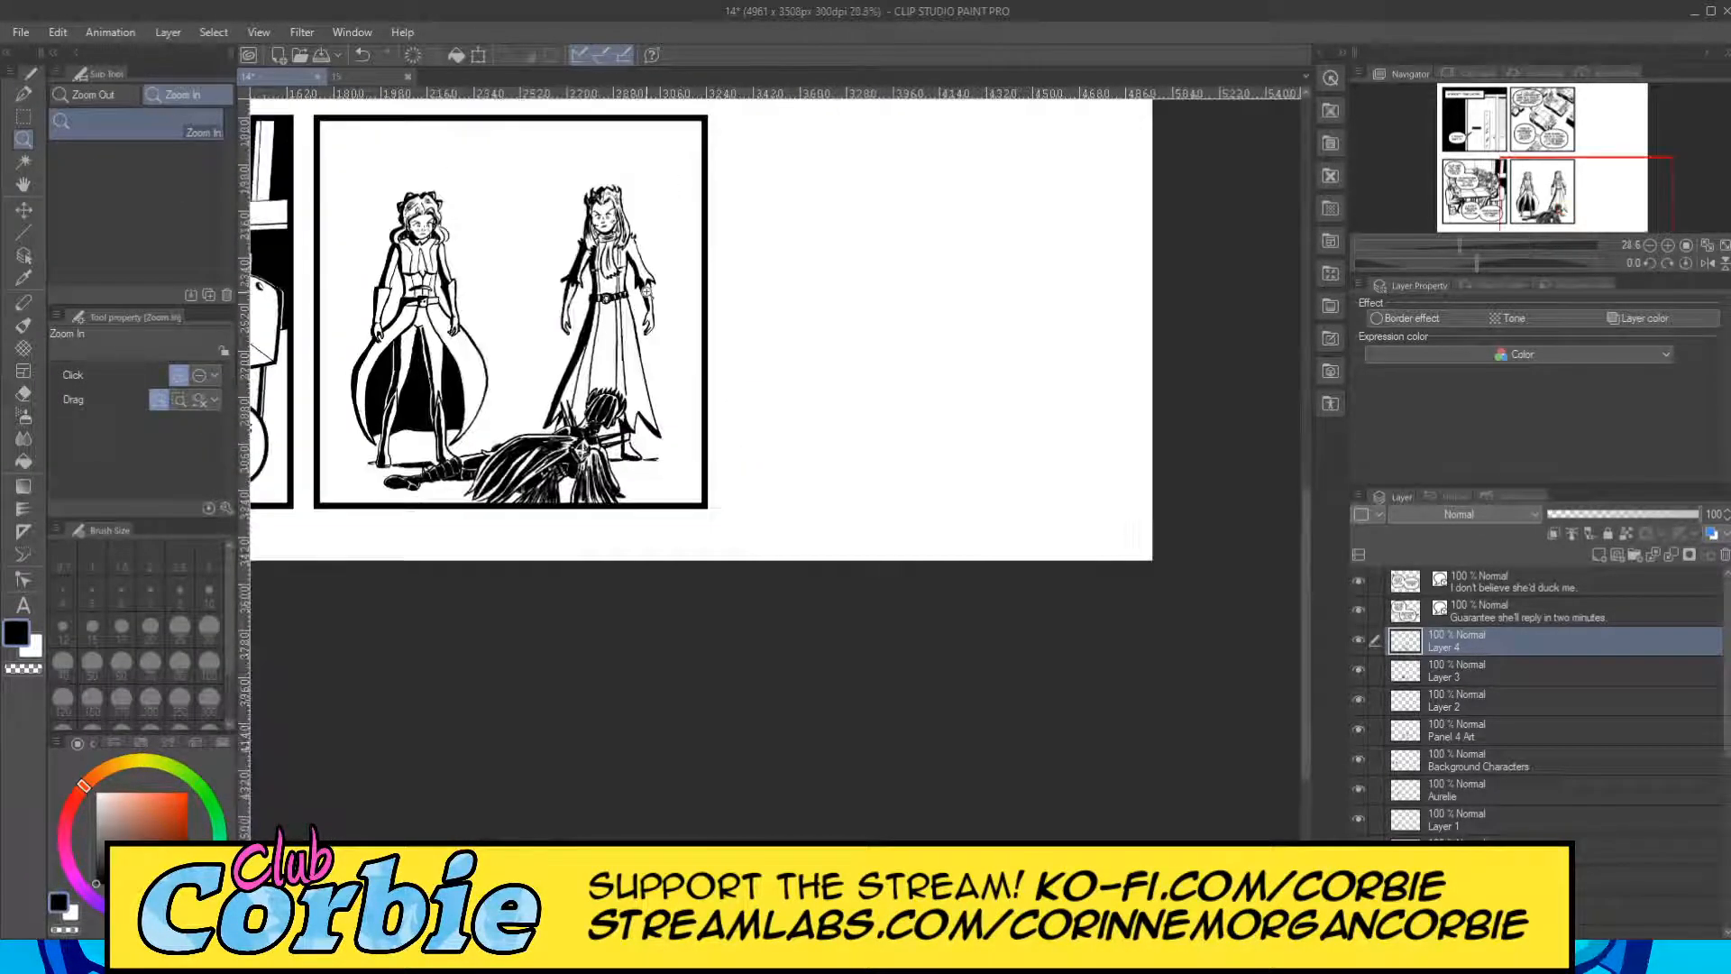
left_click_drag(664, 280, 693, 278)
left_click_drag(626, 205, 662, 194)
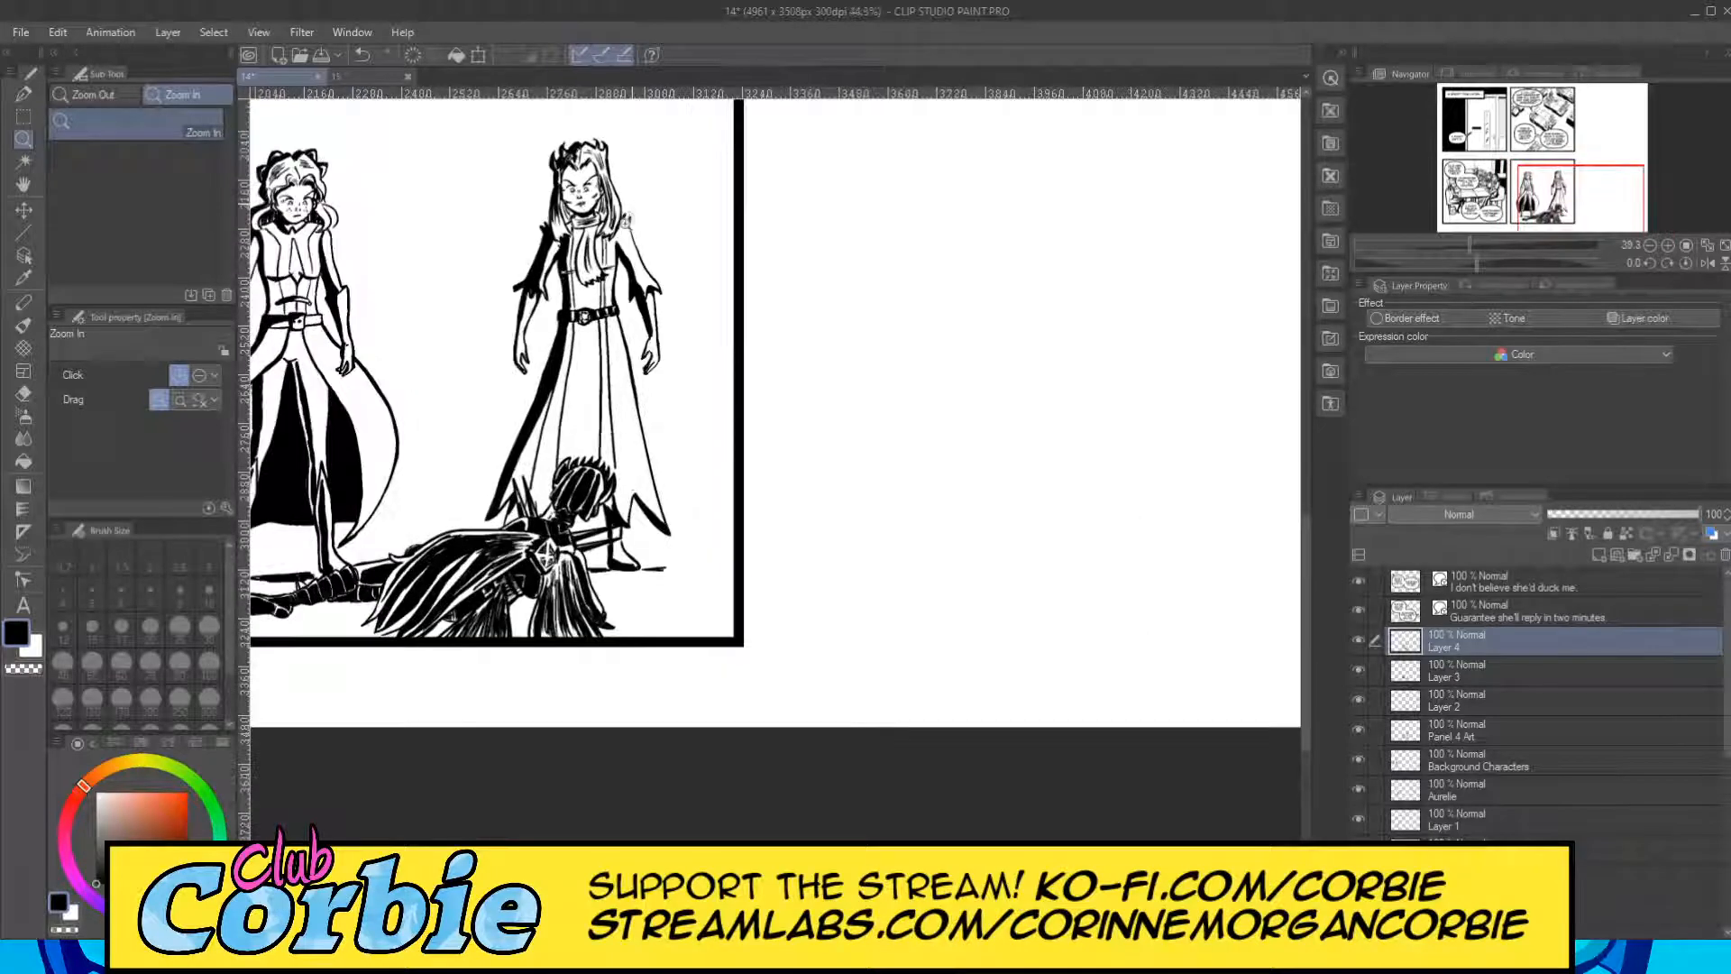
left_click_drag(574, 277, 641, 264)
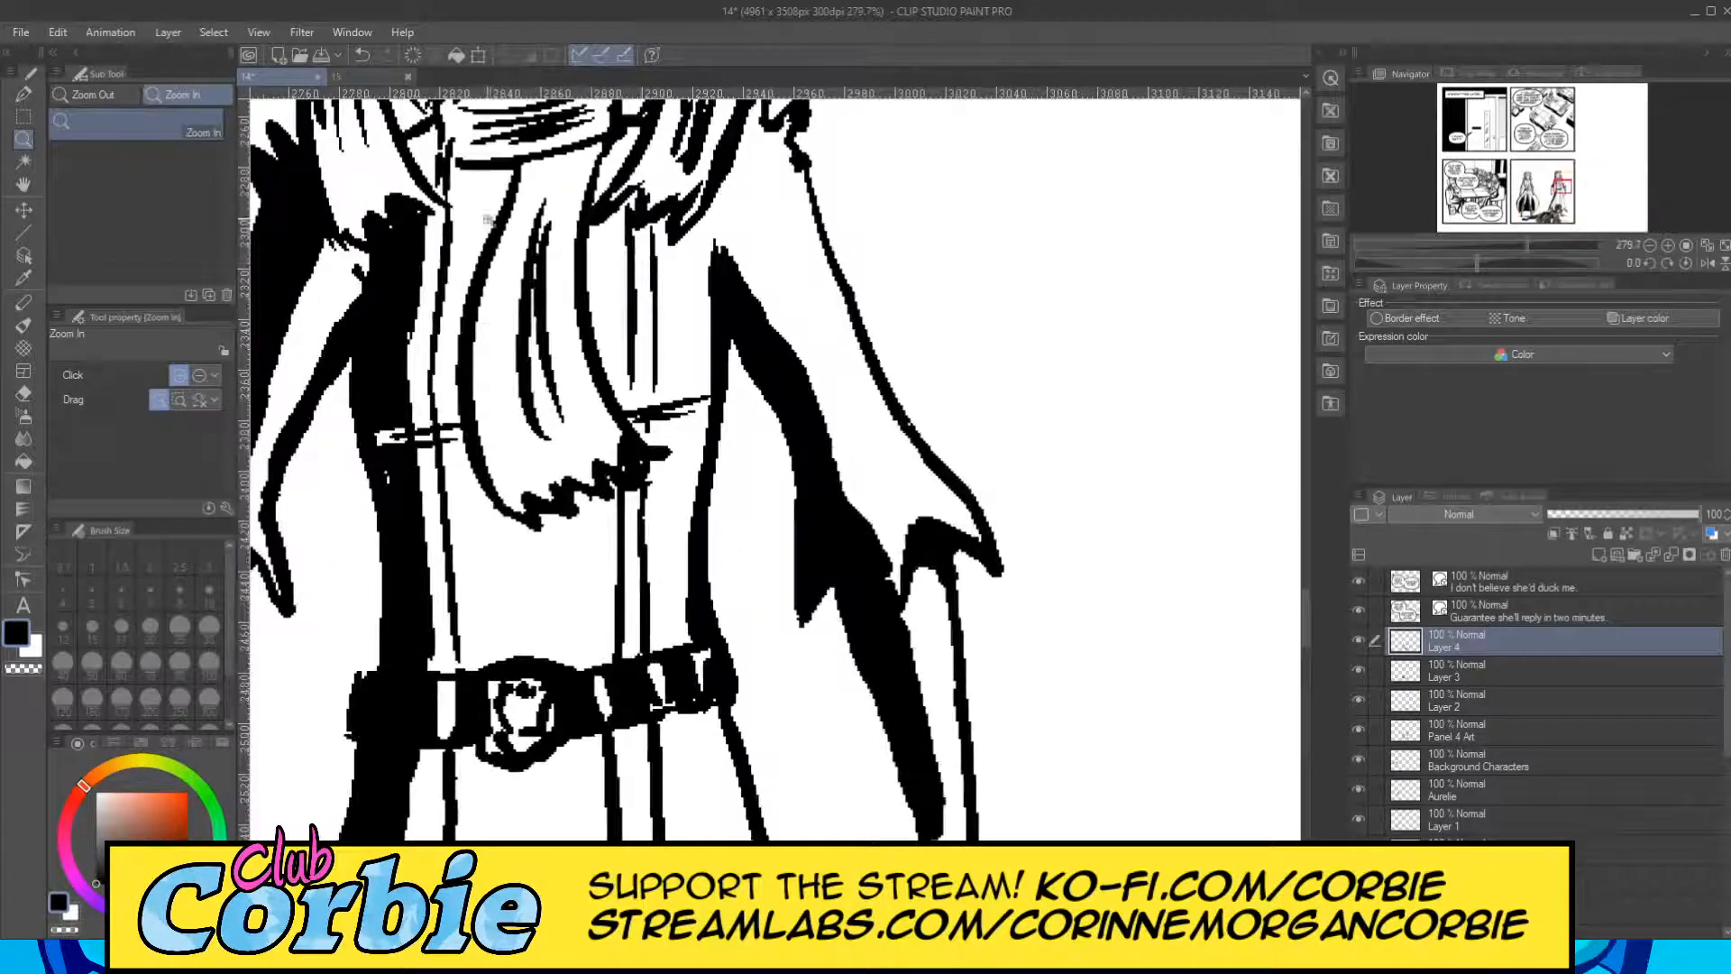
left_click_drag(498, 153, 528, 151)
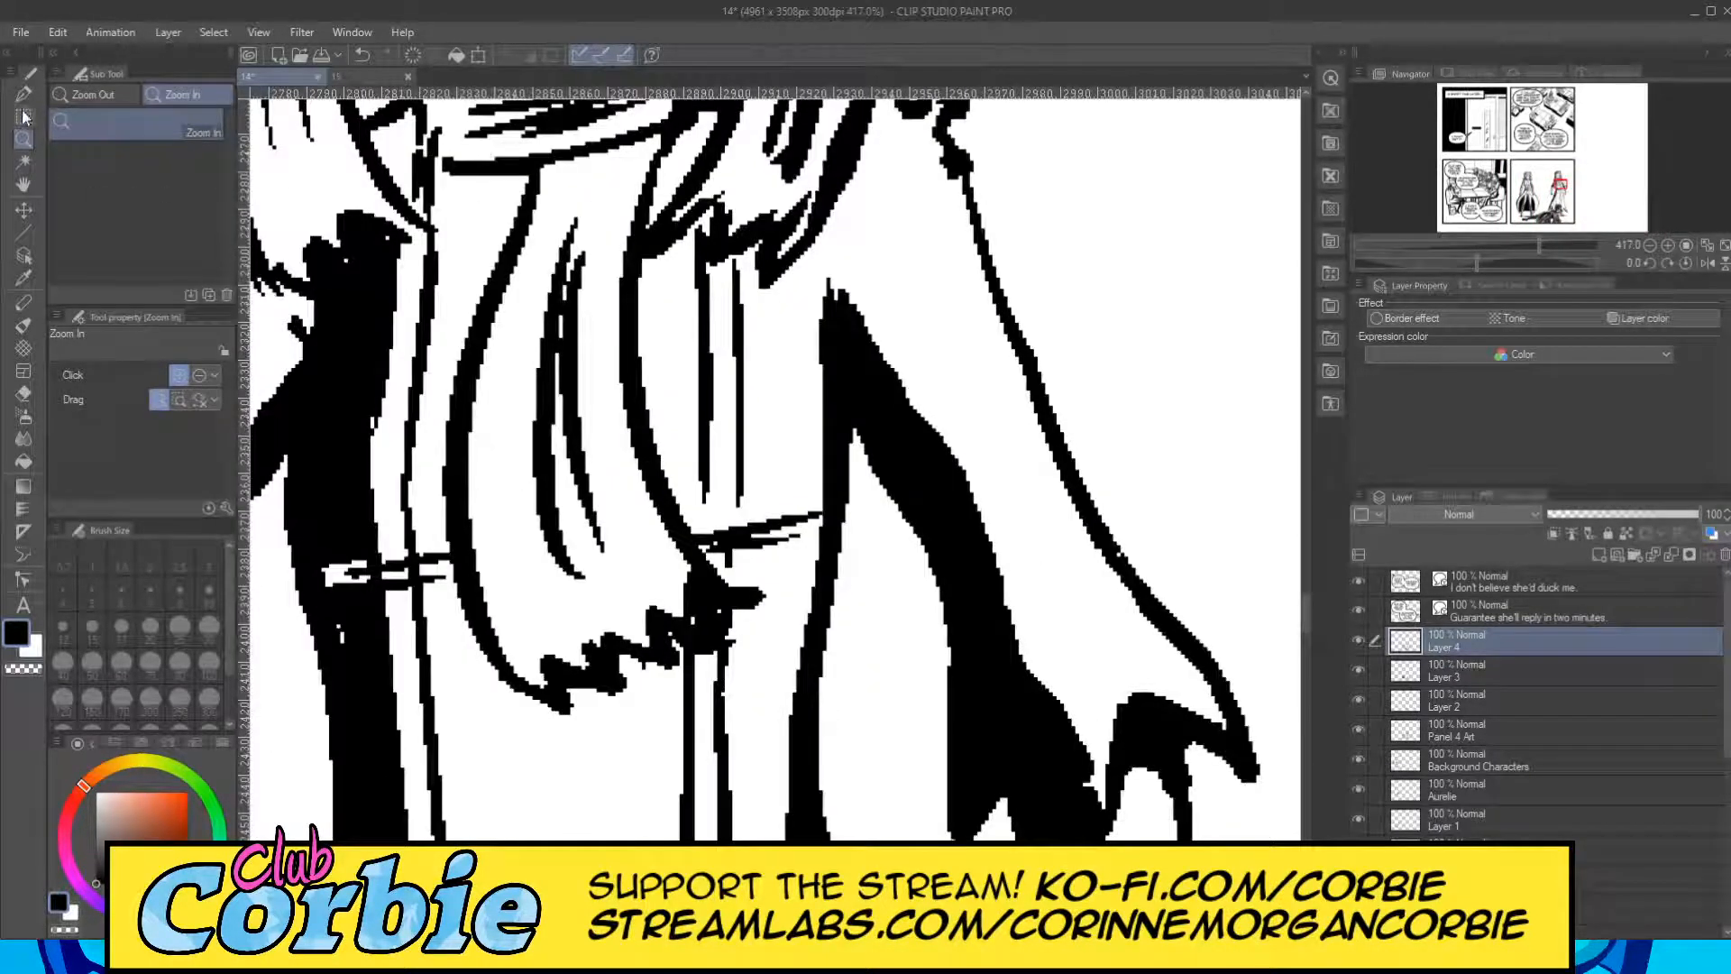
key("p")
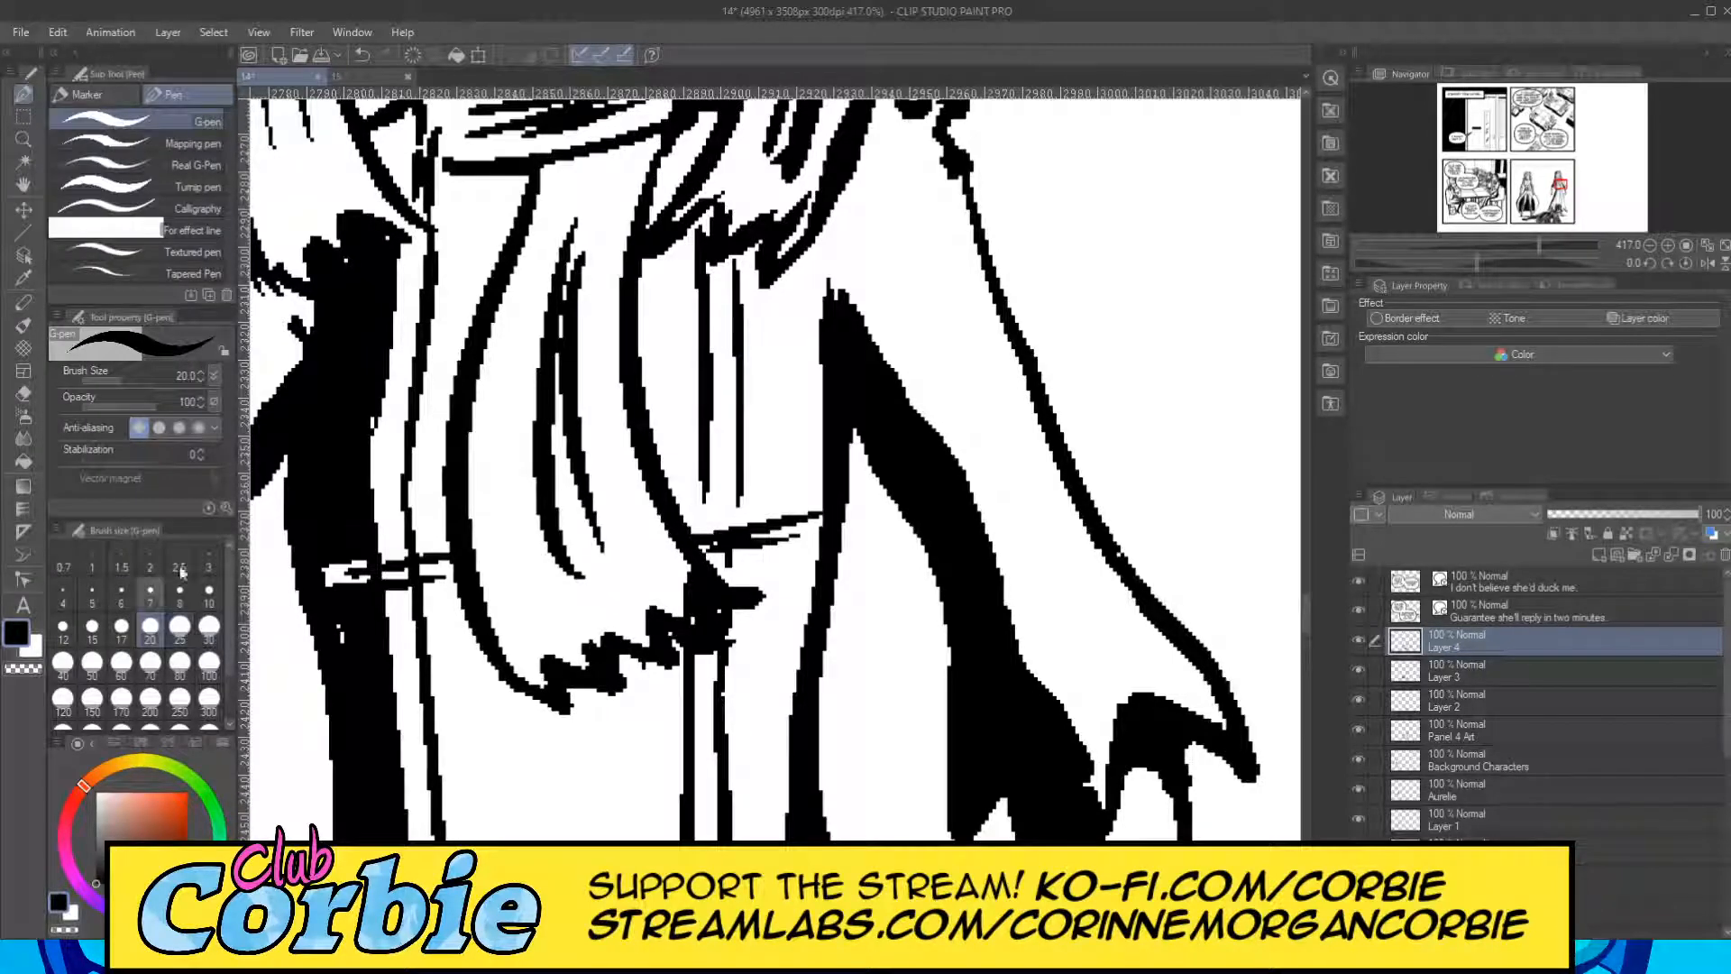
mouse_move(554, 173)
left_mouse_down()
mouse_move(486, 405)
mouse_move(489, 574)
mouse_move(536, 676)
mouse_move(516, 405)
mouse_move(571, 207)
mouse_move(541, 145)
left_mouse_up()
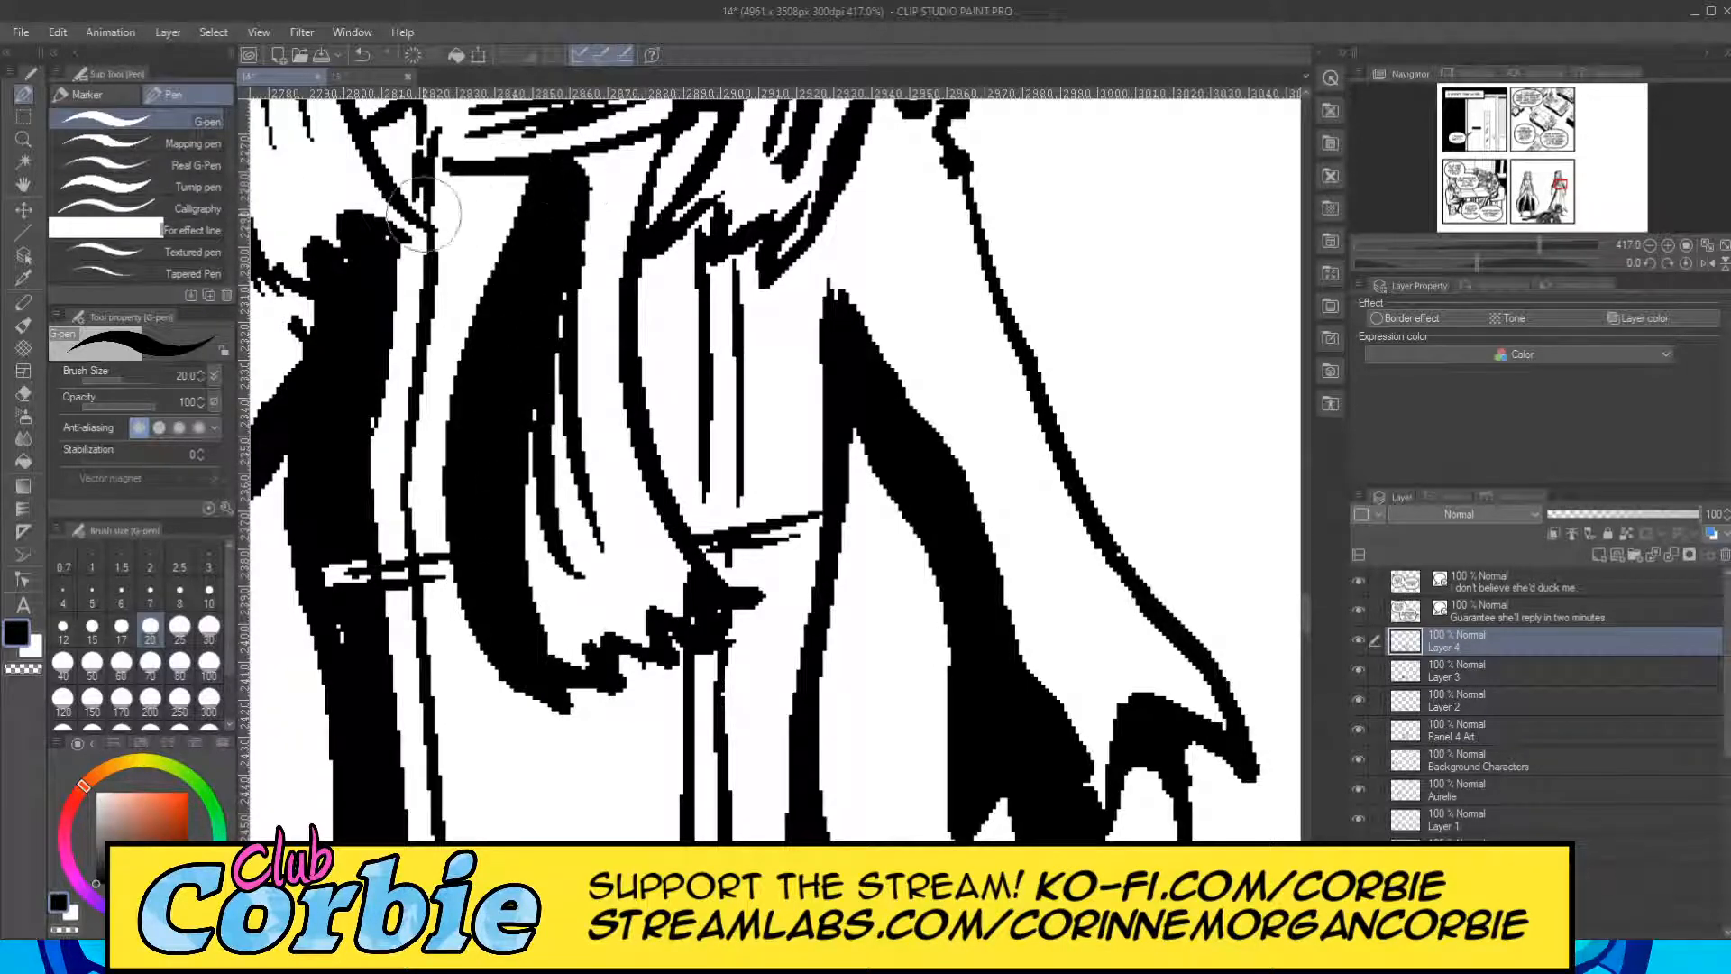
Shade the scarf wrapped around the right figure's neck black with the G-pen at size 10, heaviest on its left-hand side.
left_click(24, 140)
left_click_drag(621, 357, 650, 391)
mouse_move(662, 332)
left_mouse_down()
mouse_move(676, 299)
mouse_move(678, 334)
mouse_move(696, 331)
left_mouse_up()
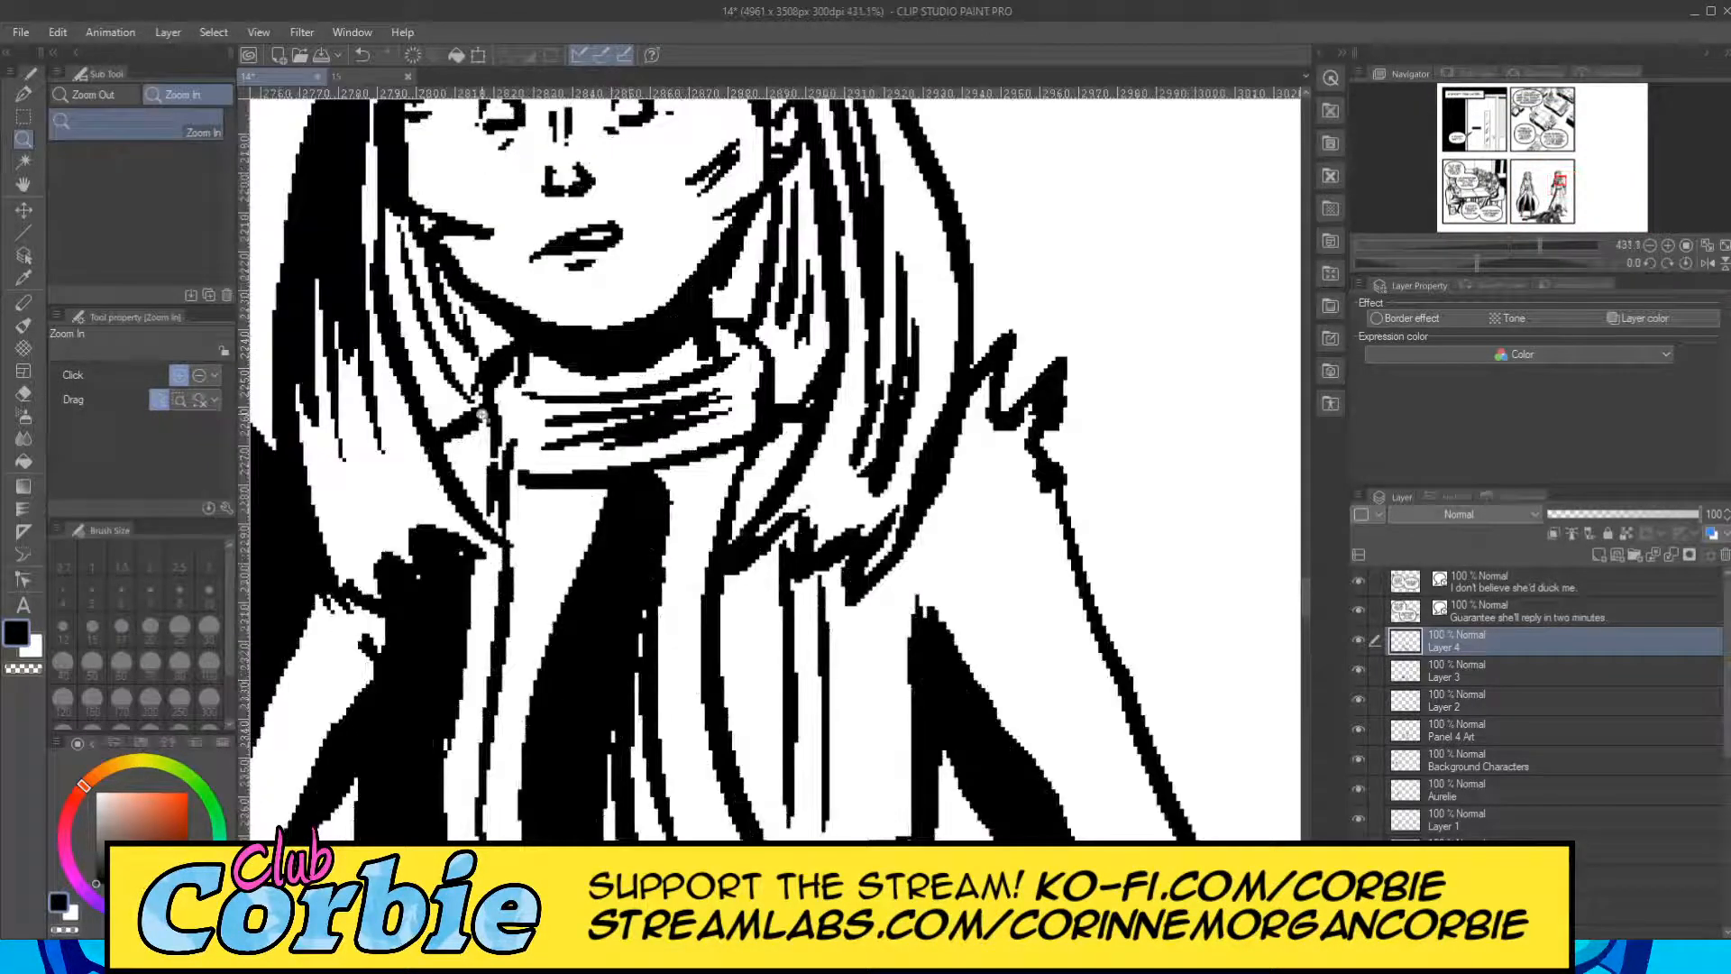
left_click(23, 94)
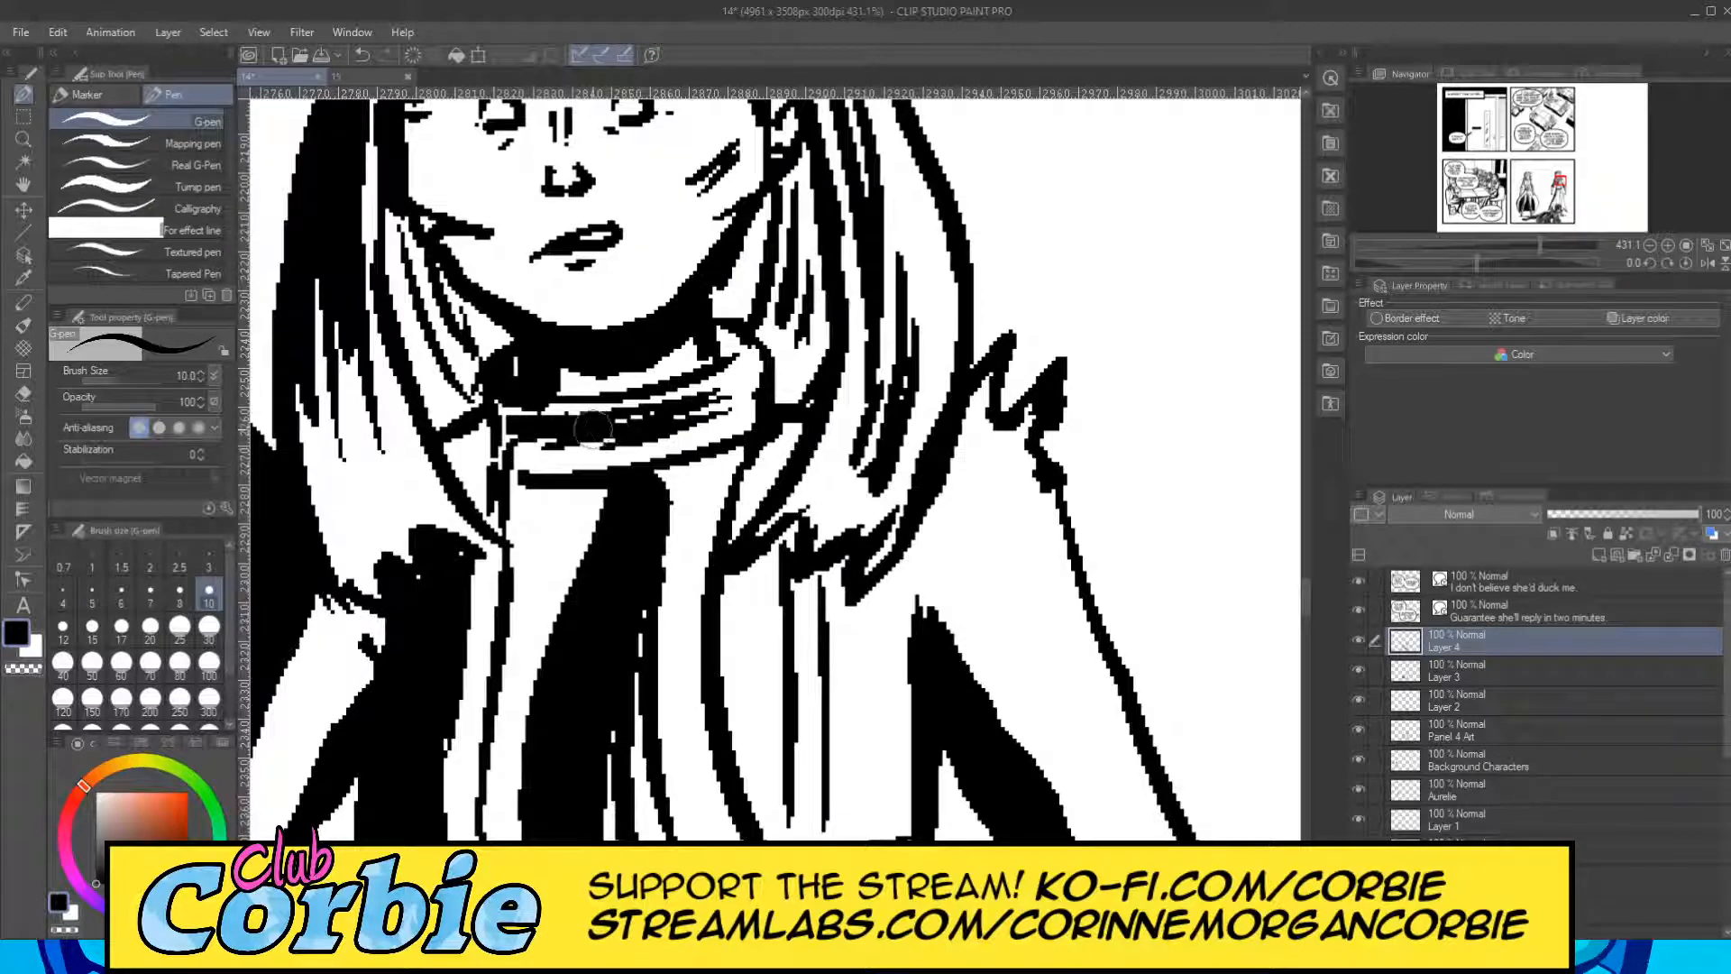
mouse_move(547, 450)
left_mouse_down()
mouse_move(638, 453)
mouse_move(721, 425)
mouse_move(646, 459)
mouse_move(687, 440)
left_mouse_up()
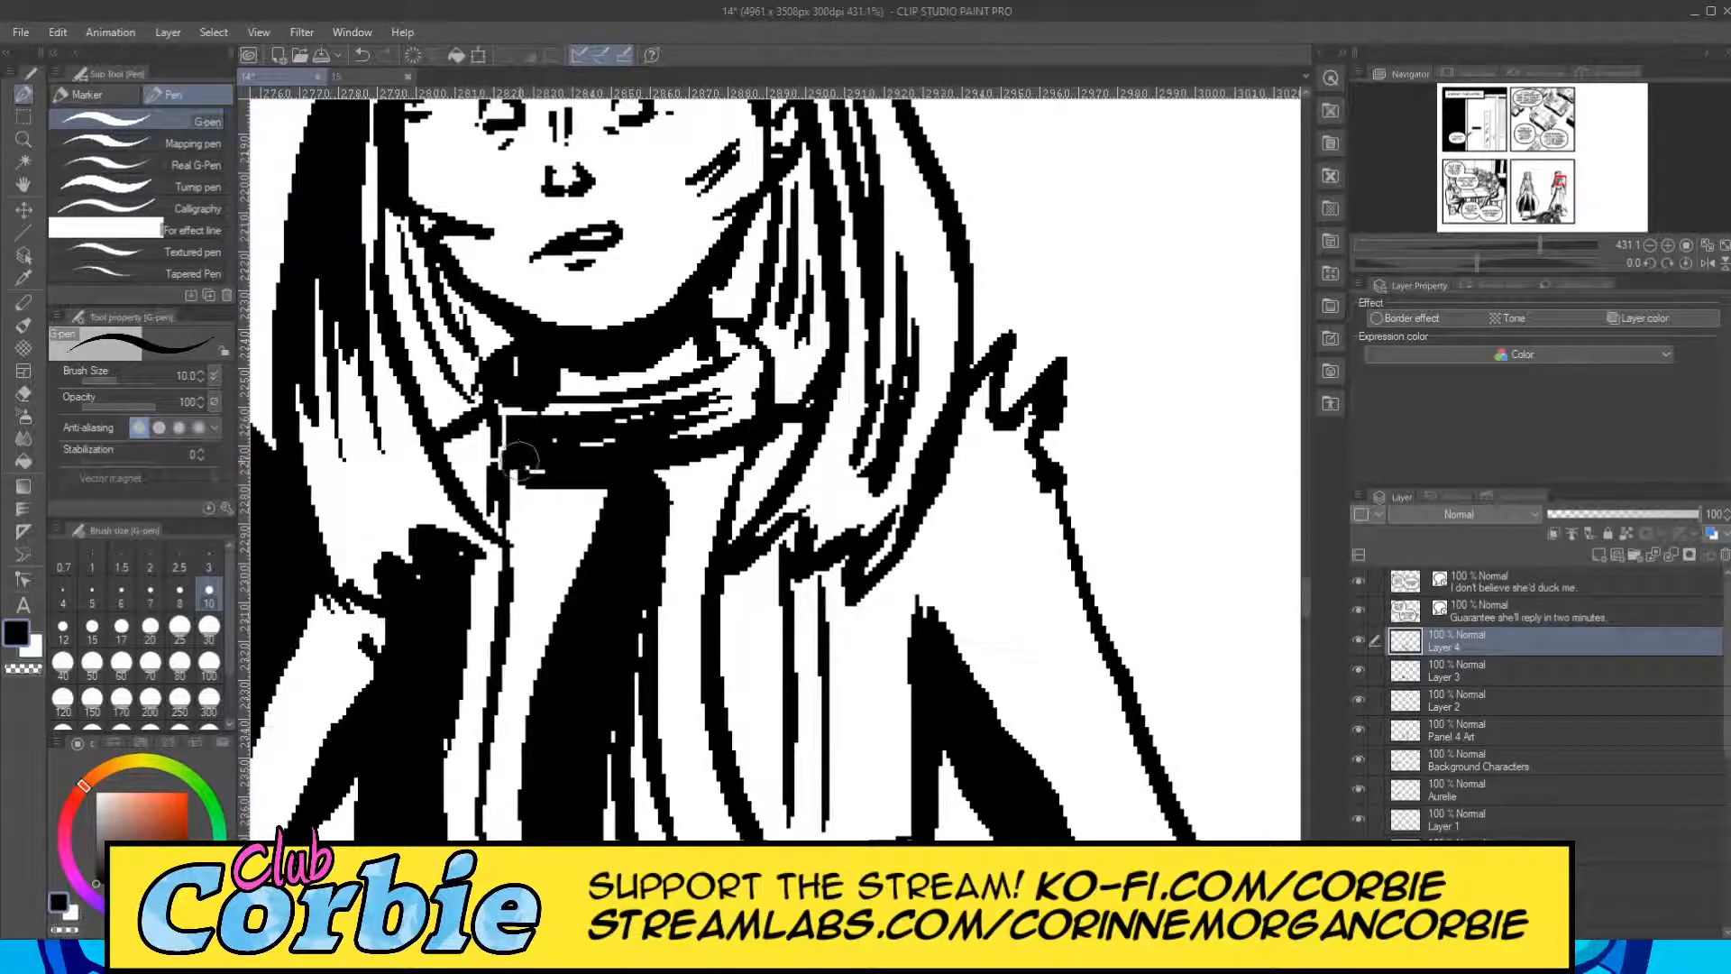
Add black strand strokes to the lower left-hand hair lock of the right figure, above the shoulder, using the G-pen at size 10.
left_click(25, 141)
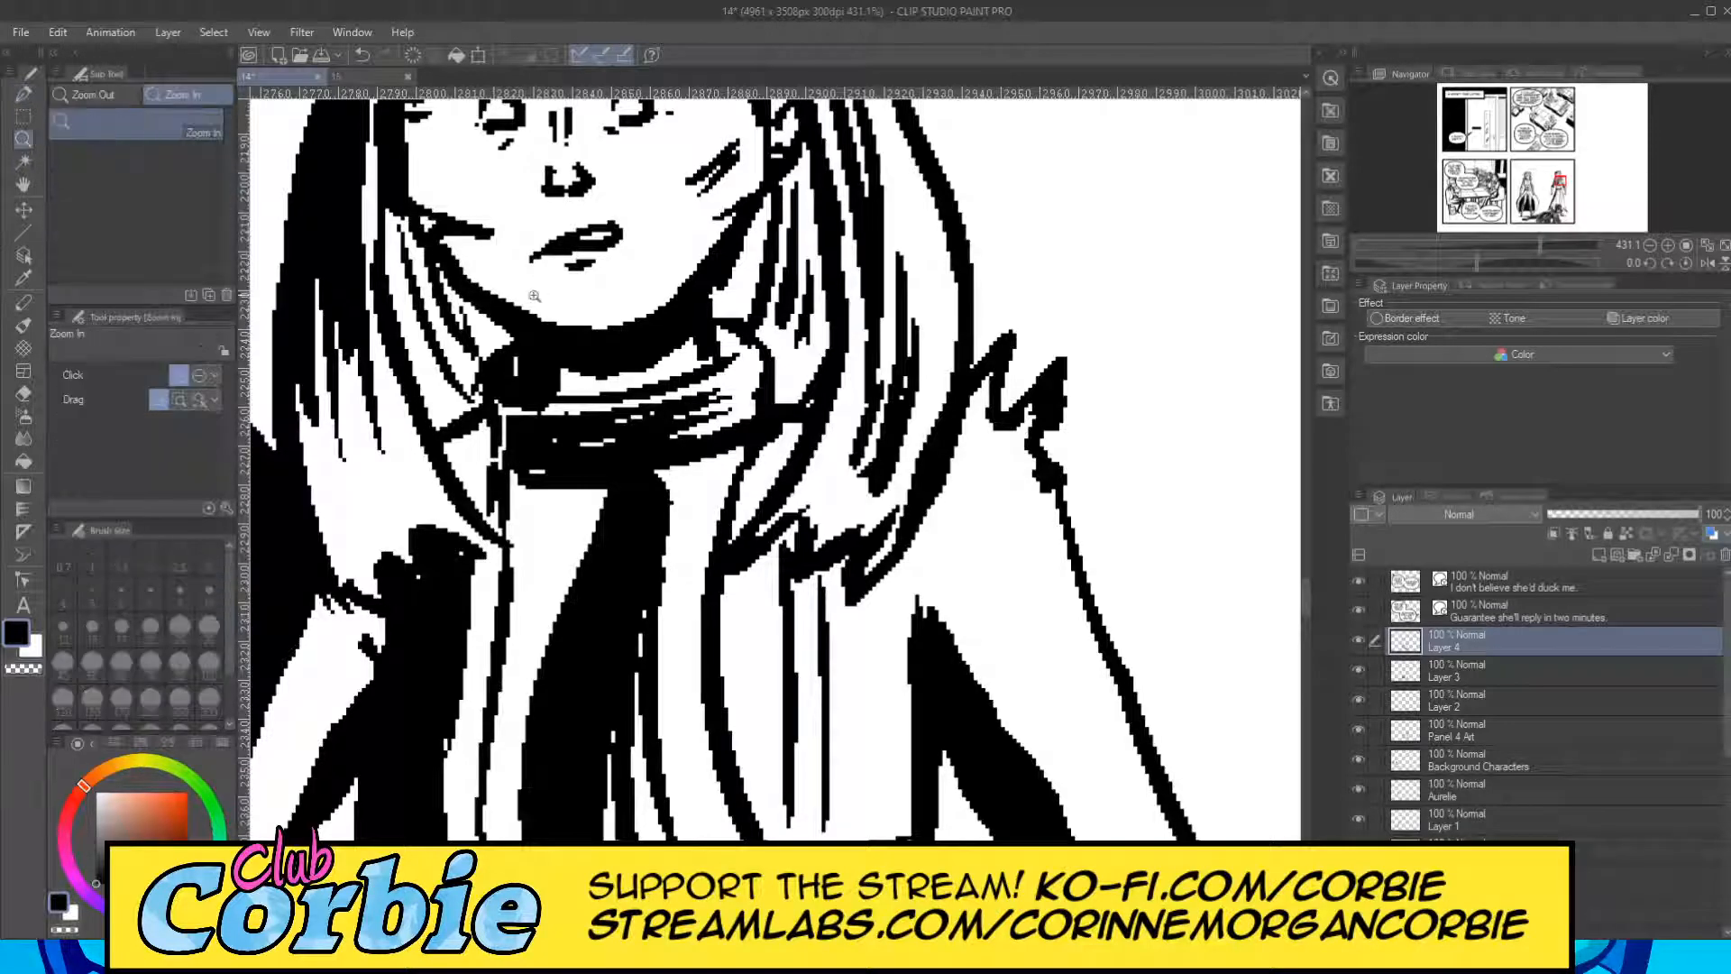
left_click_drag(537, 293, 421, 399)
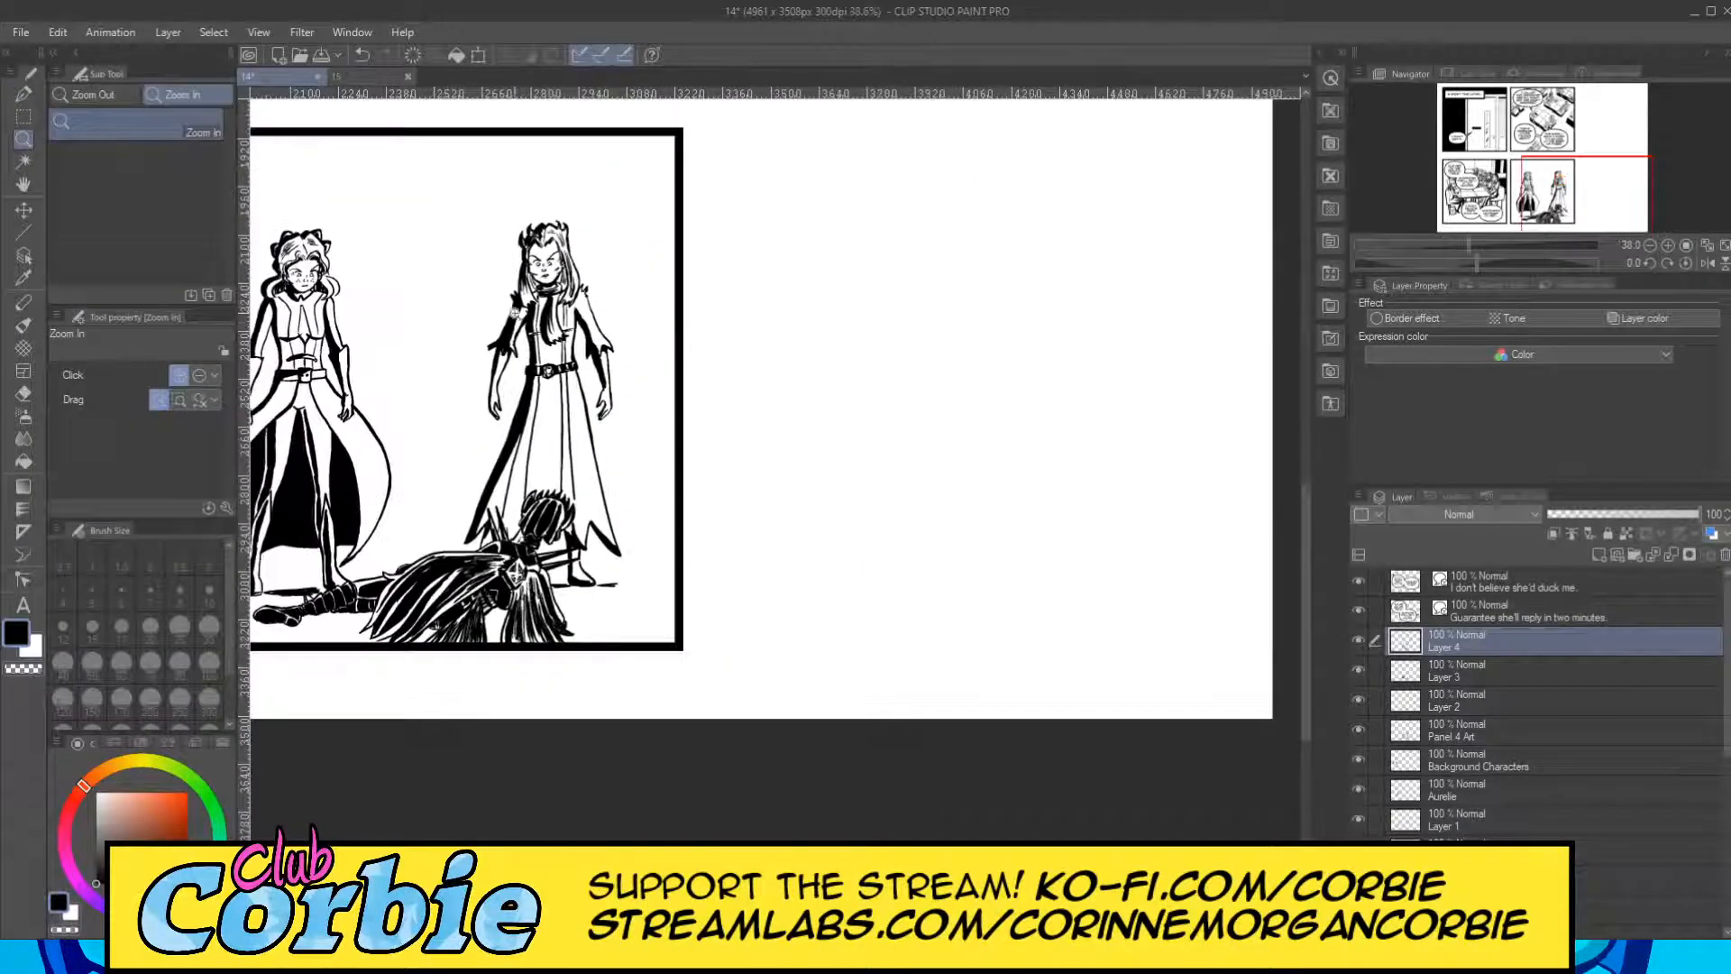
left_click_drag(511, 317, 584, 214)
left_click_drag(634, 148, 684, 119)
left_click(23, 94)
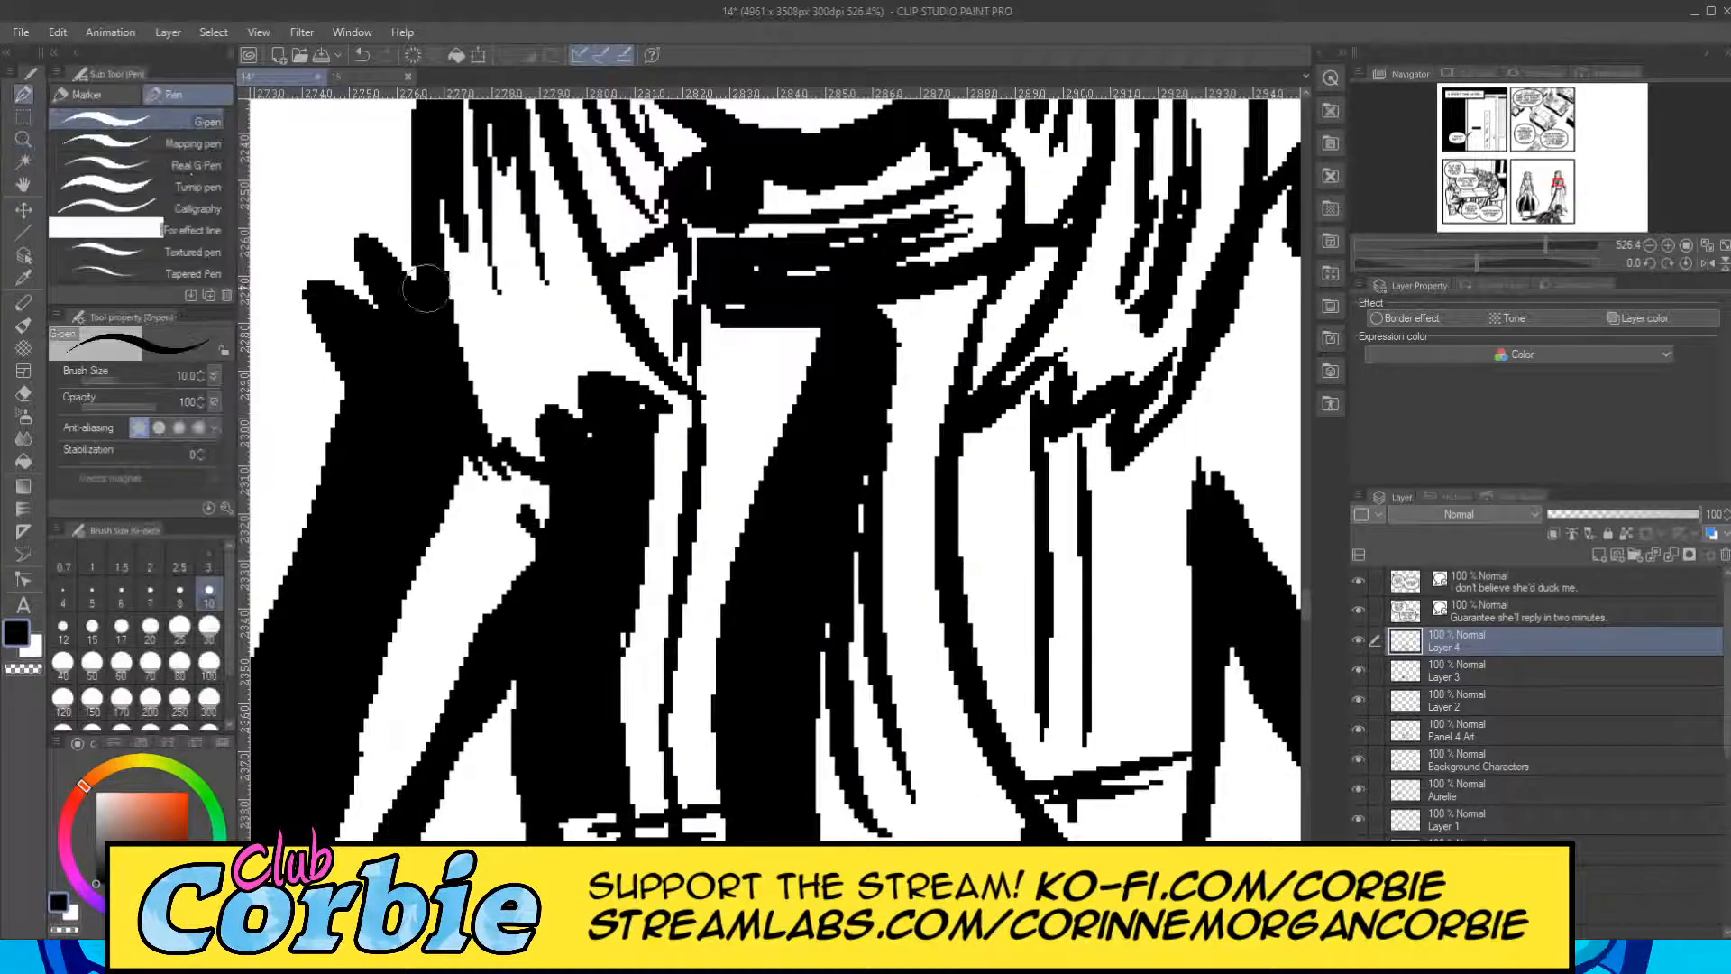
mouse_move(520, 429)
left_mouse_down()
mouse_move(472, 216)
mouse_move(496, 401)
left_mouse_up()
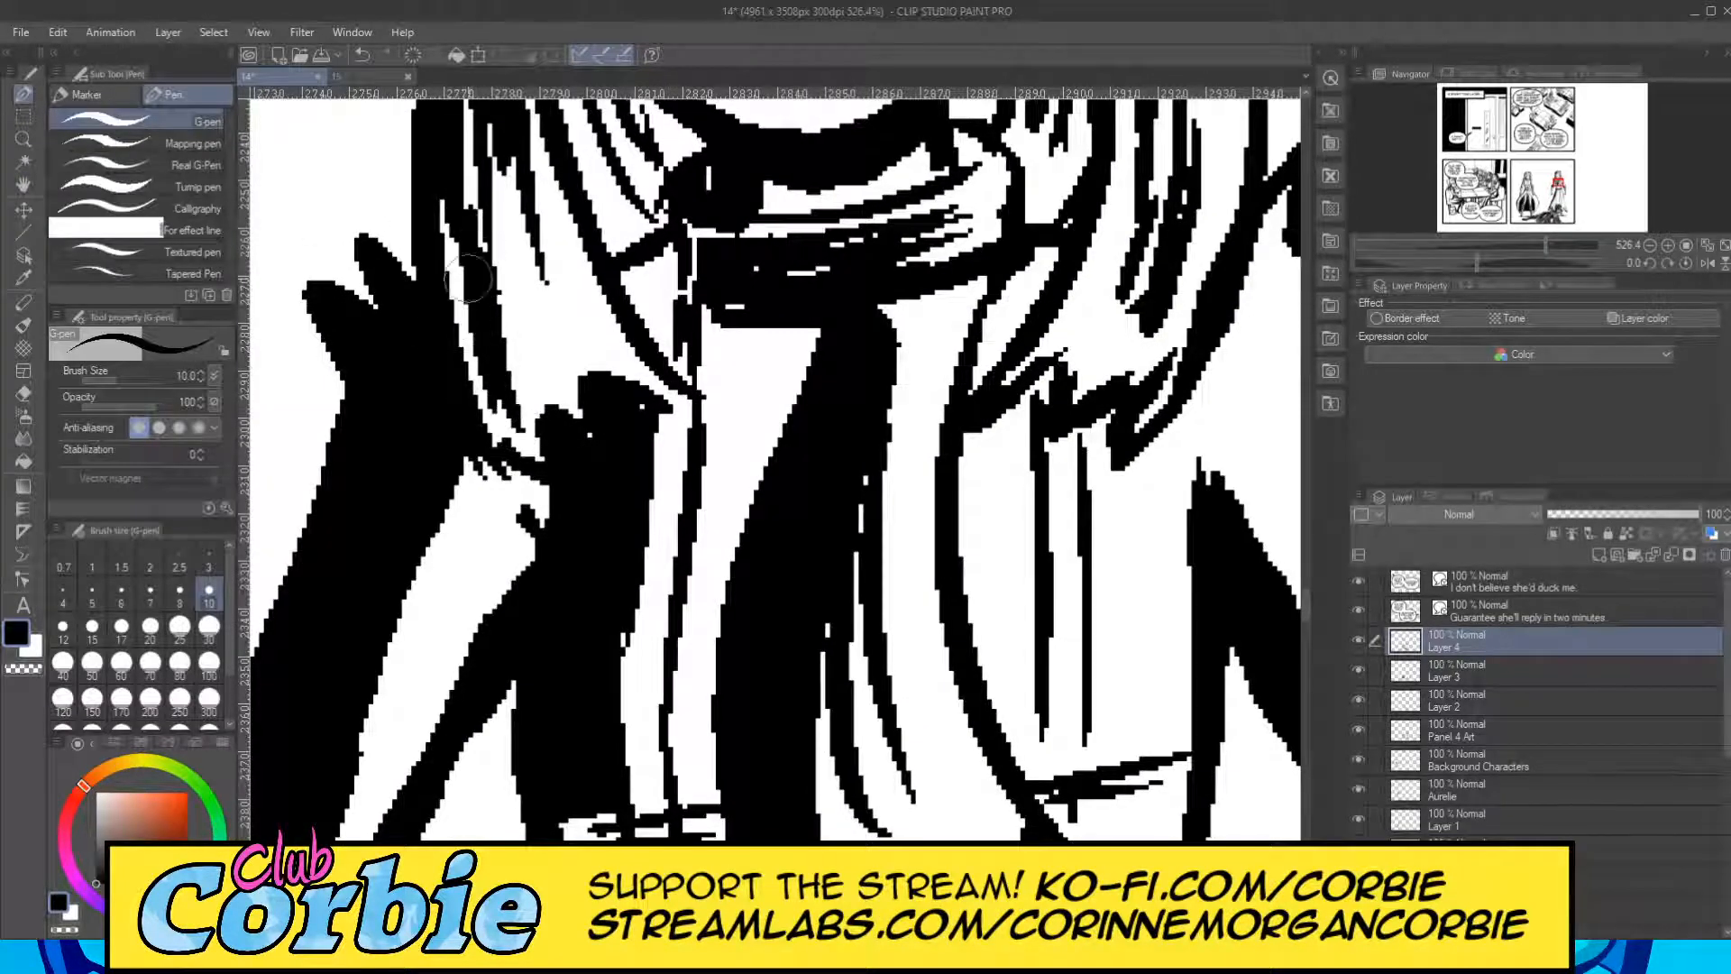
mouse_move(459, 174)
left_mouse_down()
mouse_move(495, 398)
mouse_move(461, 262)
left_mouse_up()
mouse_move(507, 340)
left_mouse_down()
mouse_move(497, 288)
mouse_move(540, 360)
mouse_move(527, 317)
mouse_move(579, 370)
mouse_move(535, 275)
mouse_move(593, 377)
mouse_move(585, 310)
left_mouse_up()
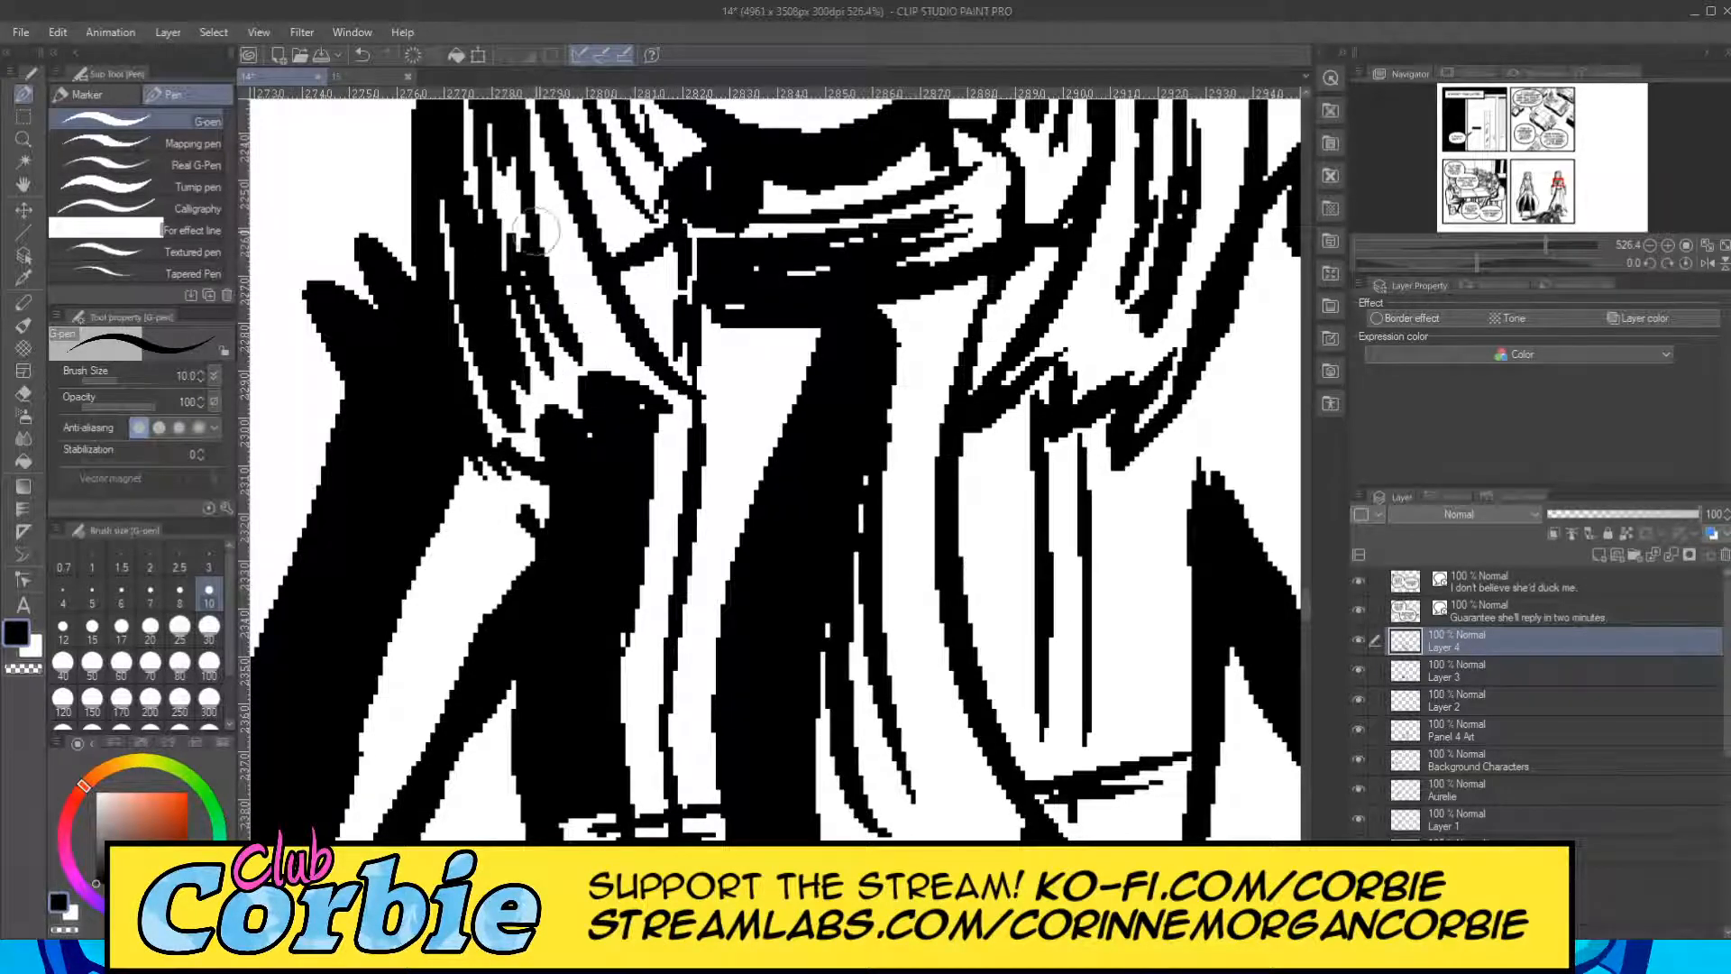
Fill the hair areas on both sides of the right figure's neck, below the jaw, with black using the G-pen at size 10.
left_click(25, 140)
left_click_drag(488, 358, 361, 363)
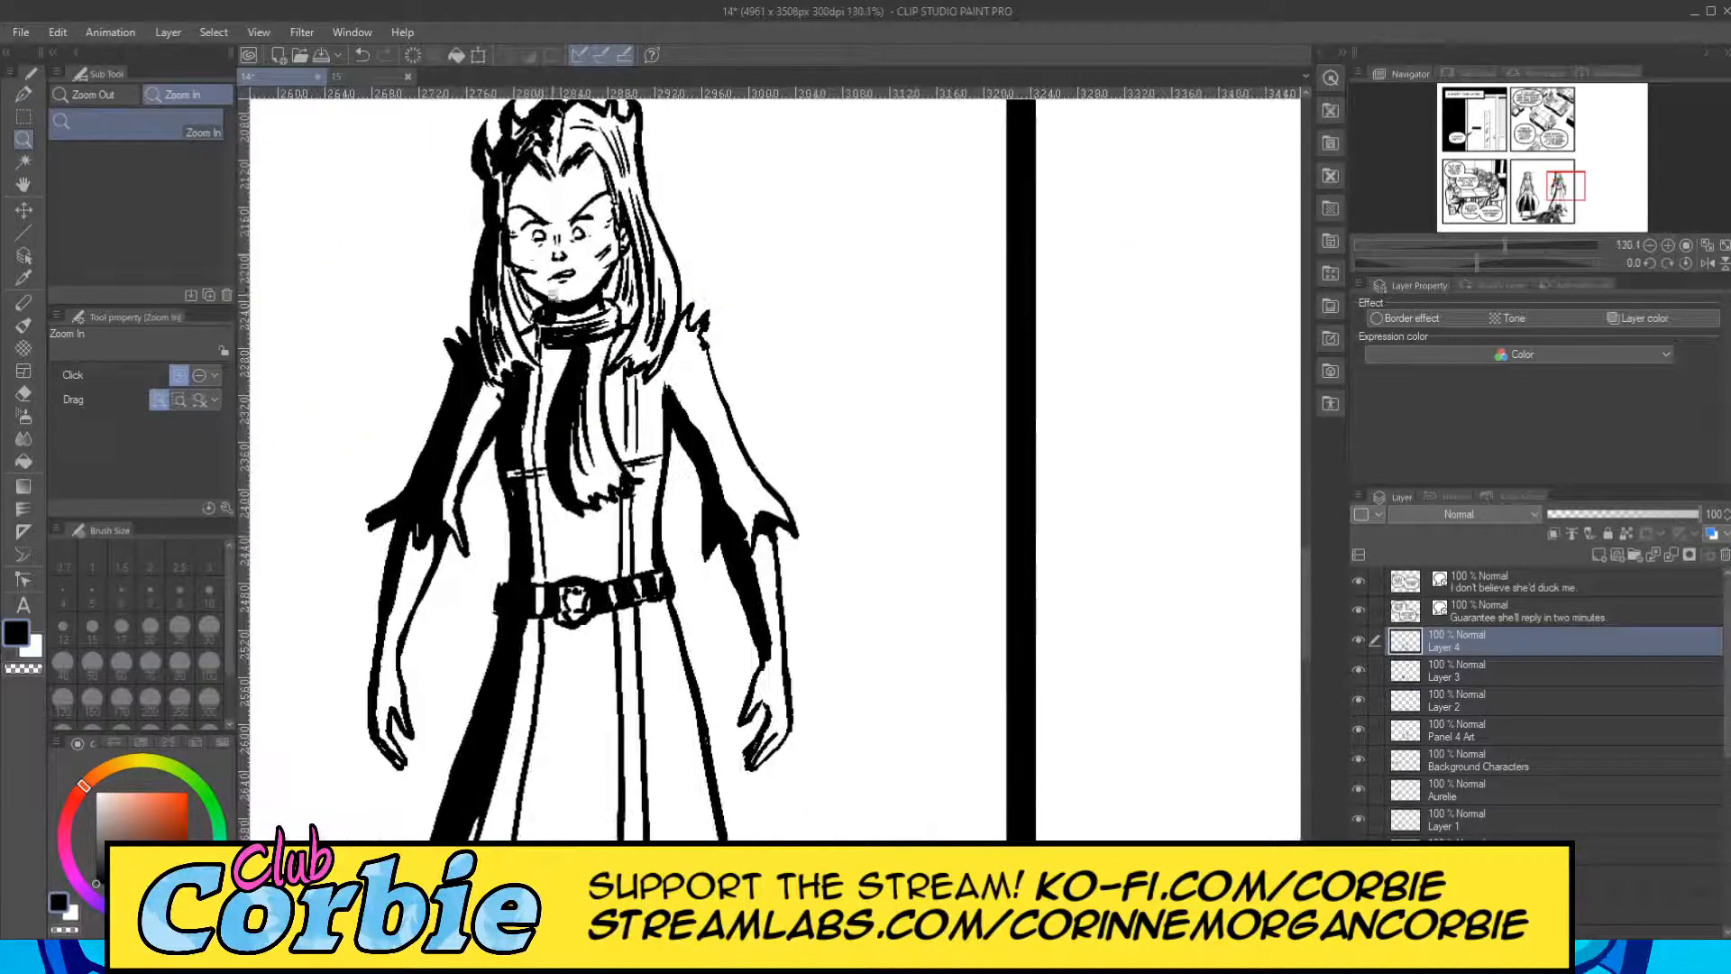
left_click_drag(570, 241, 607, 232)
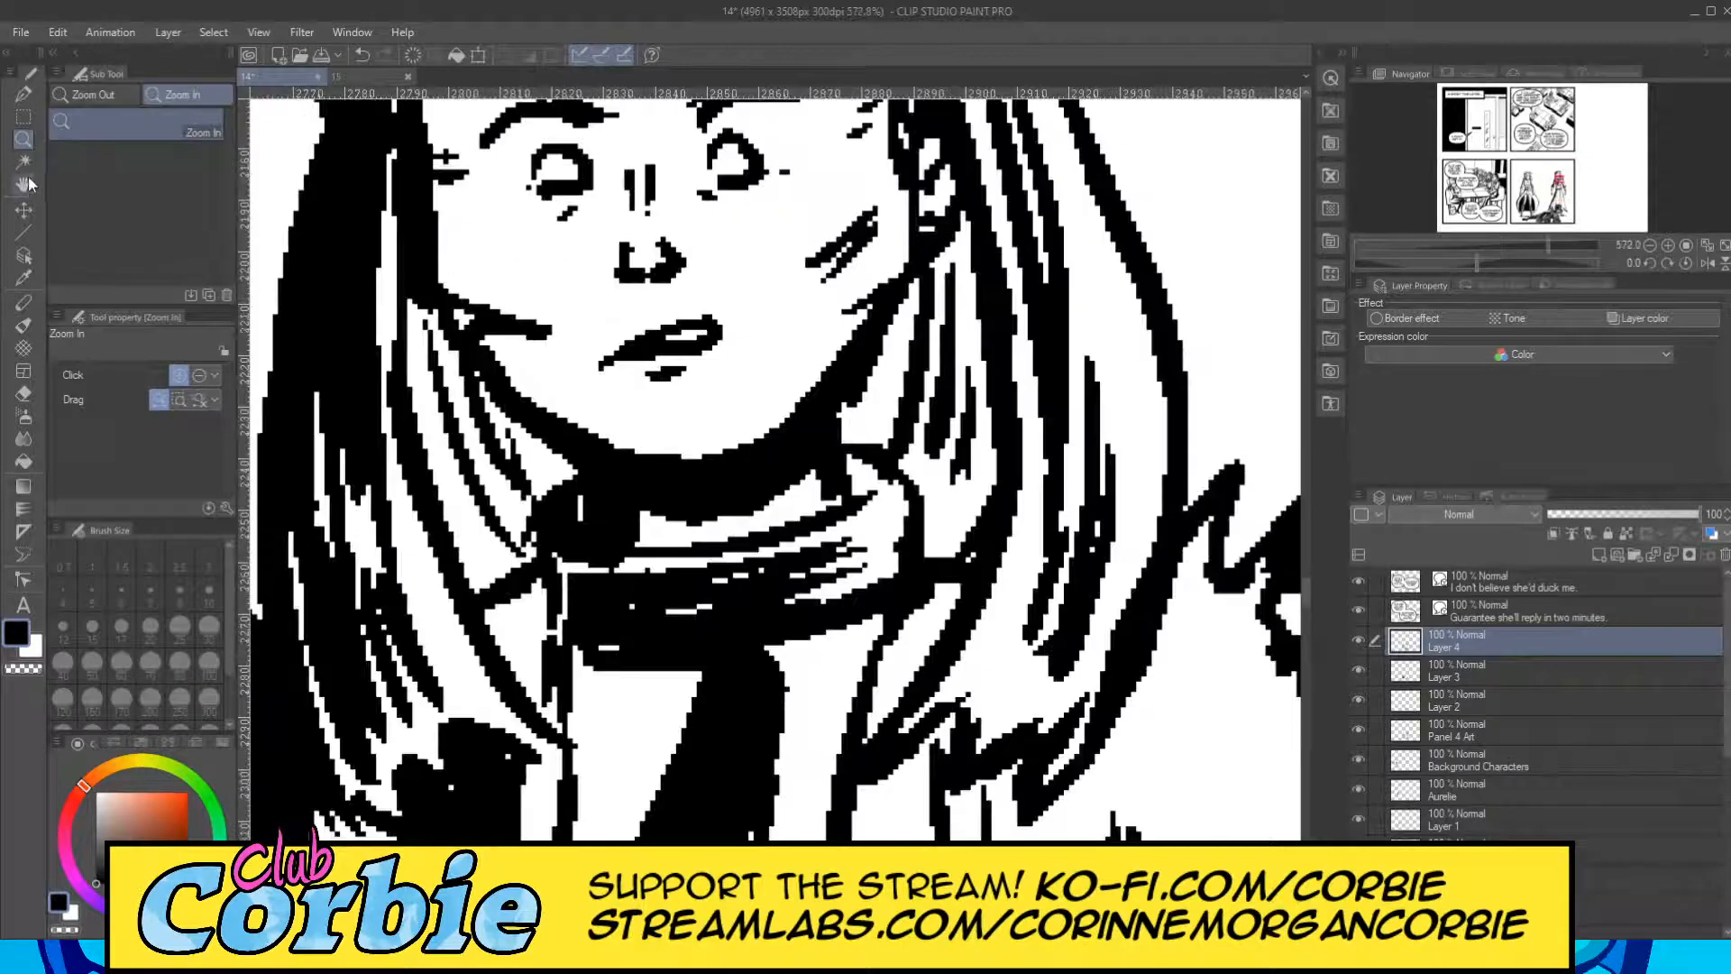
left_click(24, 93)
mouse_move(430, 313)
left_mouse_down()
mouse_move(479, 555)
mouse_move(414, 324)
mouse_move(491, 566)
left_mouse_up()
left_click_drag(446, 365, 523, 509)
left_click_drag(469, 392, 552, 494)
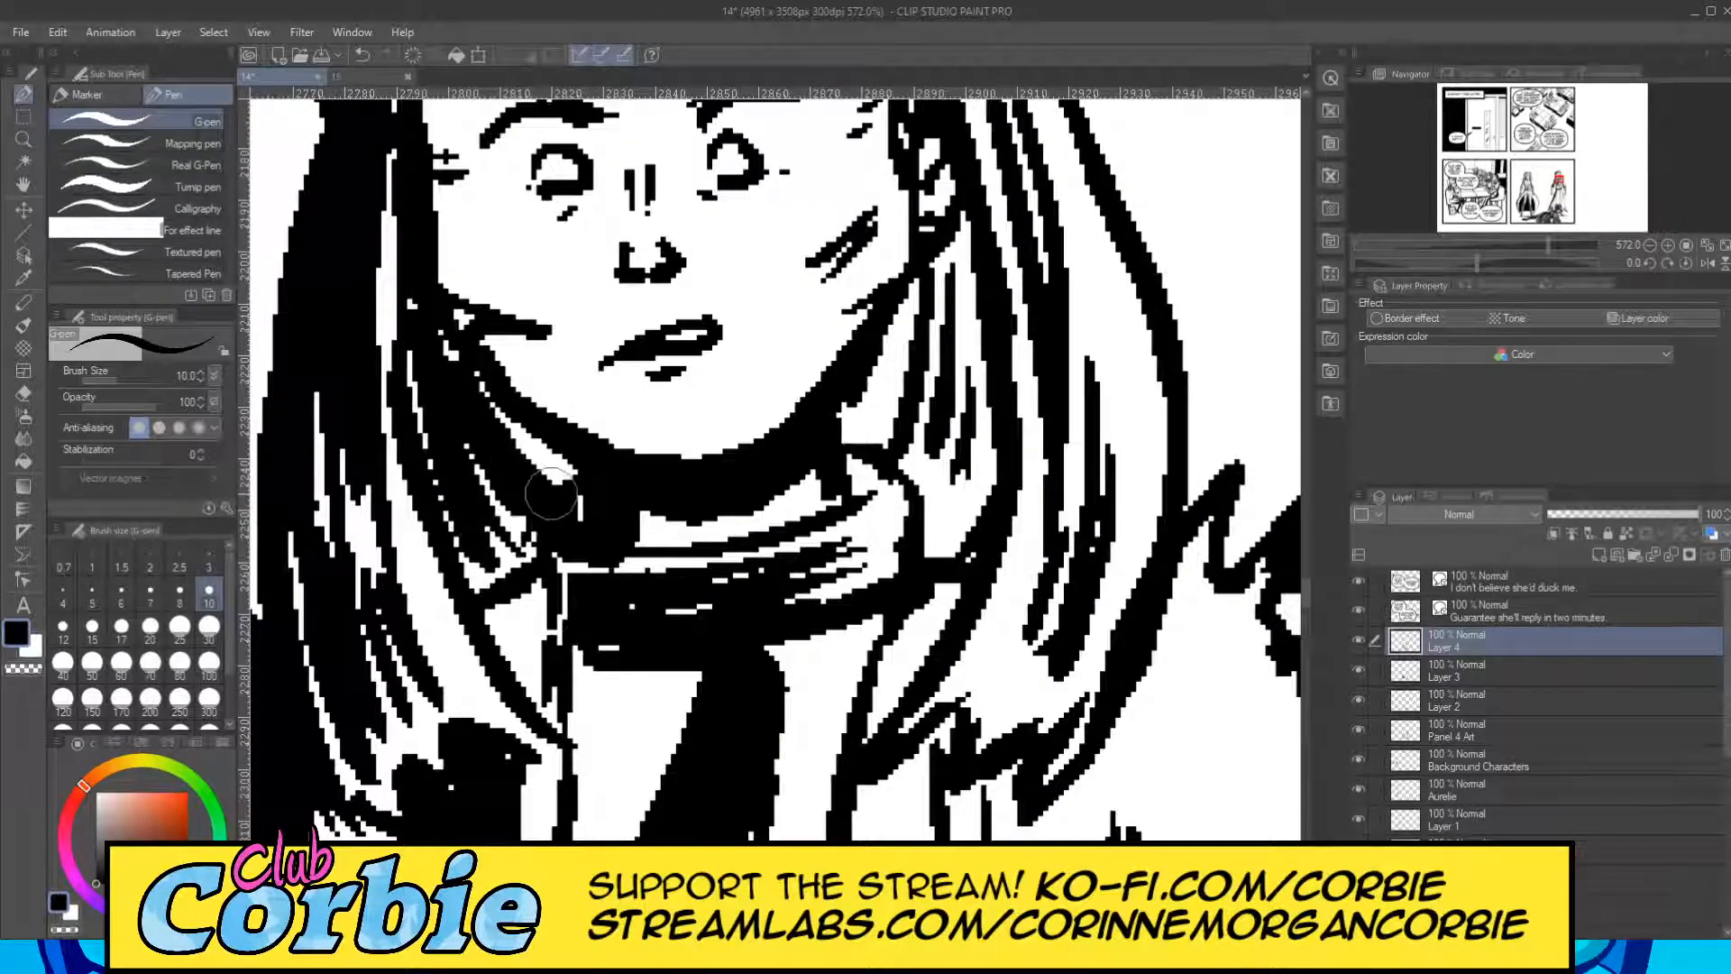
mouse_move(503, 418)
left_mouse_down()
mouse_move(564, 469)
mouse_move(547, 467)
left_mouse_up()
left_click_drag(445, 339, 496, 550)
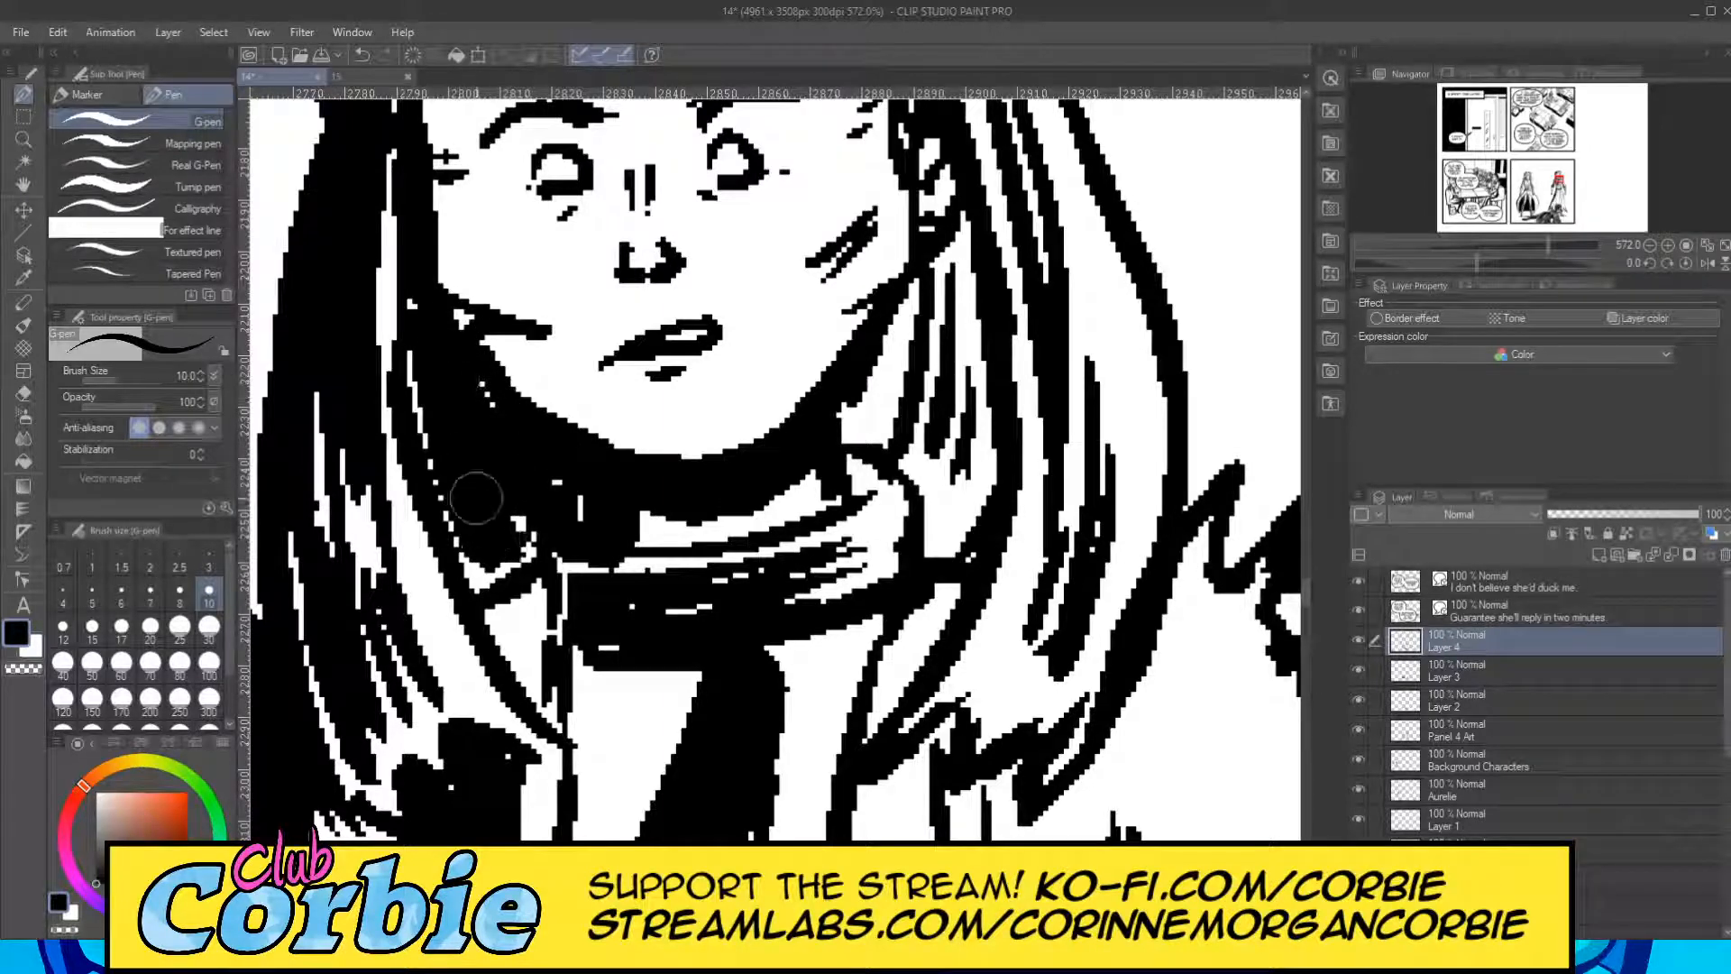
left_click_drag(451, 478, 487, 577)
mouse_move(886, 437)
left_mouse_down()
mouse_move(947, 284)
mouse_move(888, 449)
mouse_move(921, 330)
mouse_move(869, 426)
mouse_move(934, 327)
mouse_move(916, 469)
mouse_move(945, 360)
mouse_move(948, 523)
mouse_move(965, 262)
mouse_move(978, 369)
mouse_move(938, 559)
left_mouse_up()
Add black shadows beneath both sides of the hairline on the right figure's forehead with the G-pen at size 10.
left_click(23, 139)
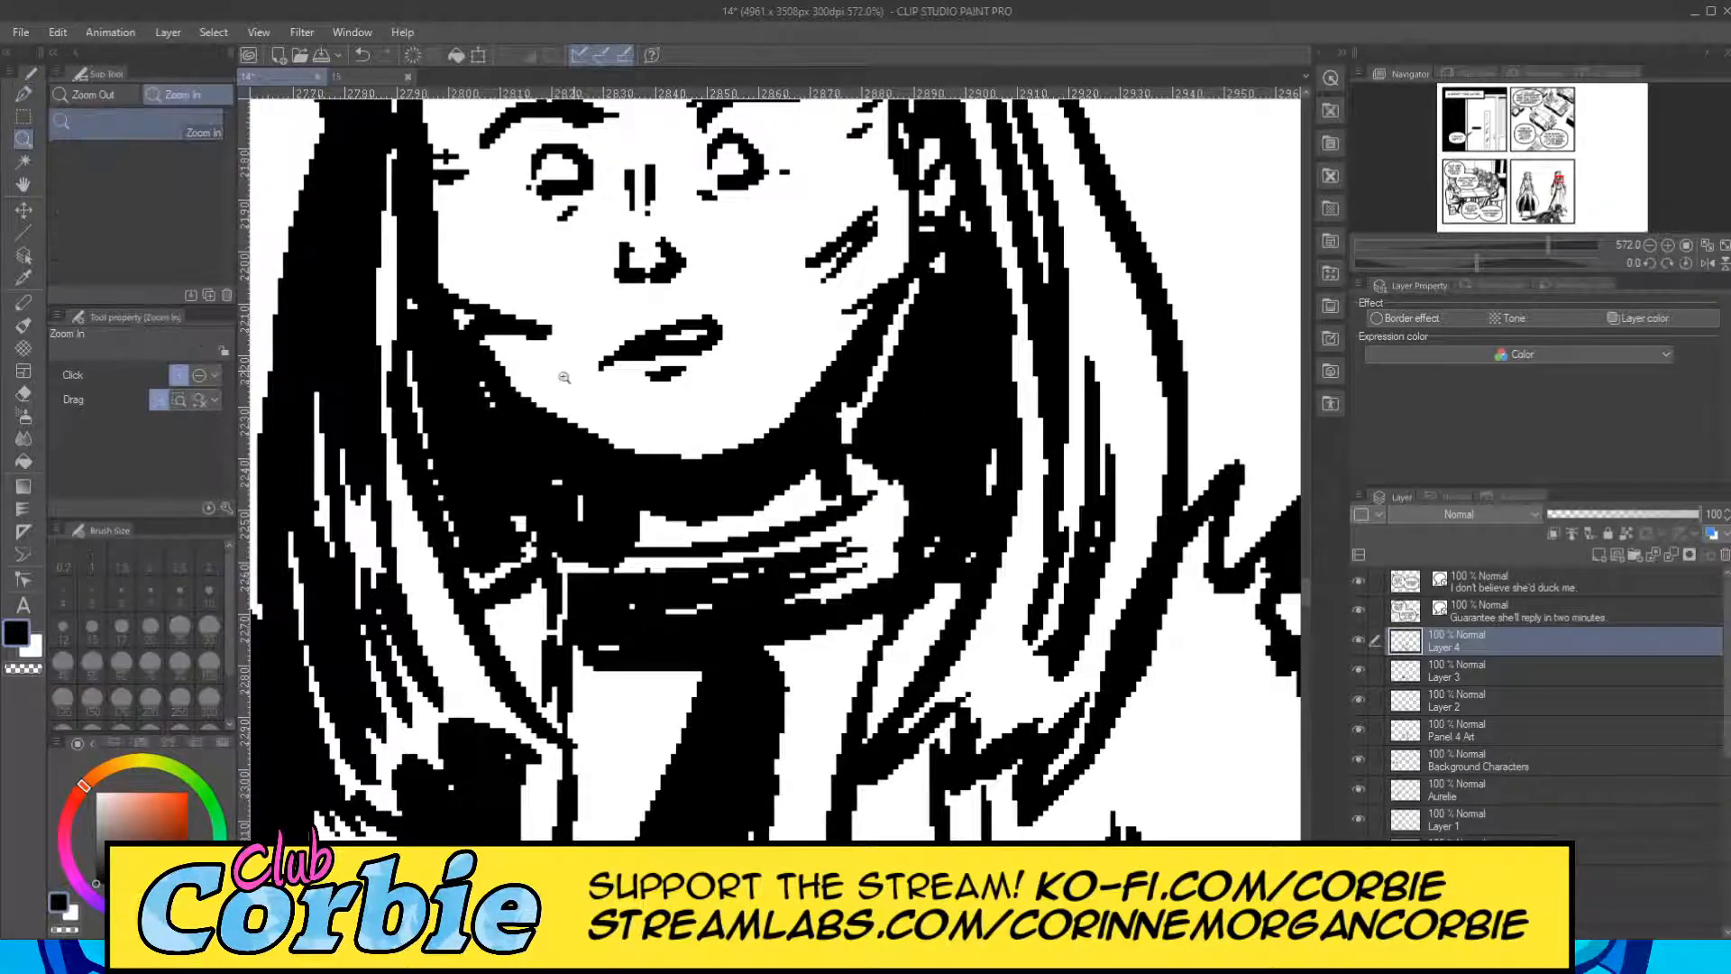
left_click_drag(601, 353, 683, 257)
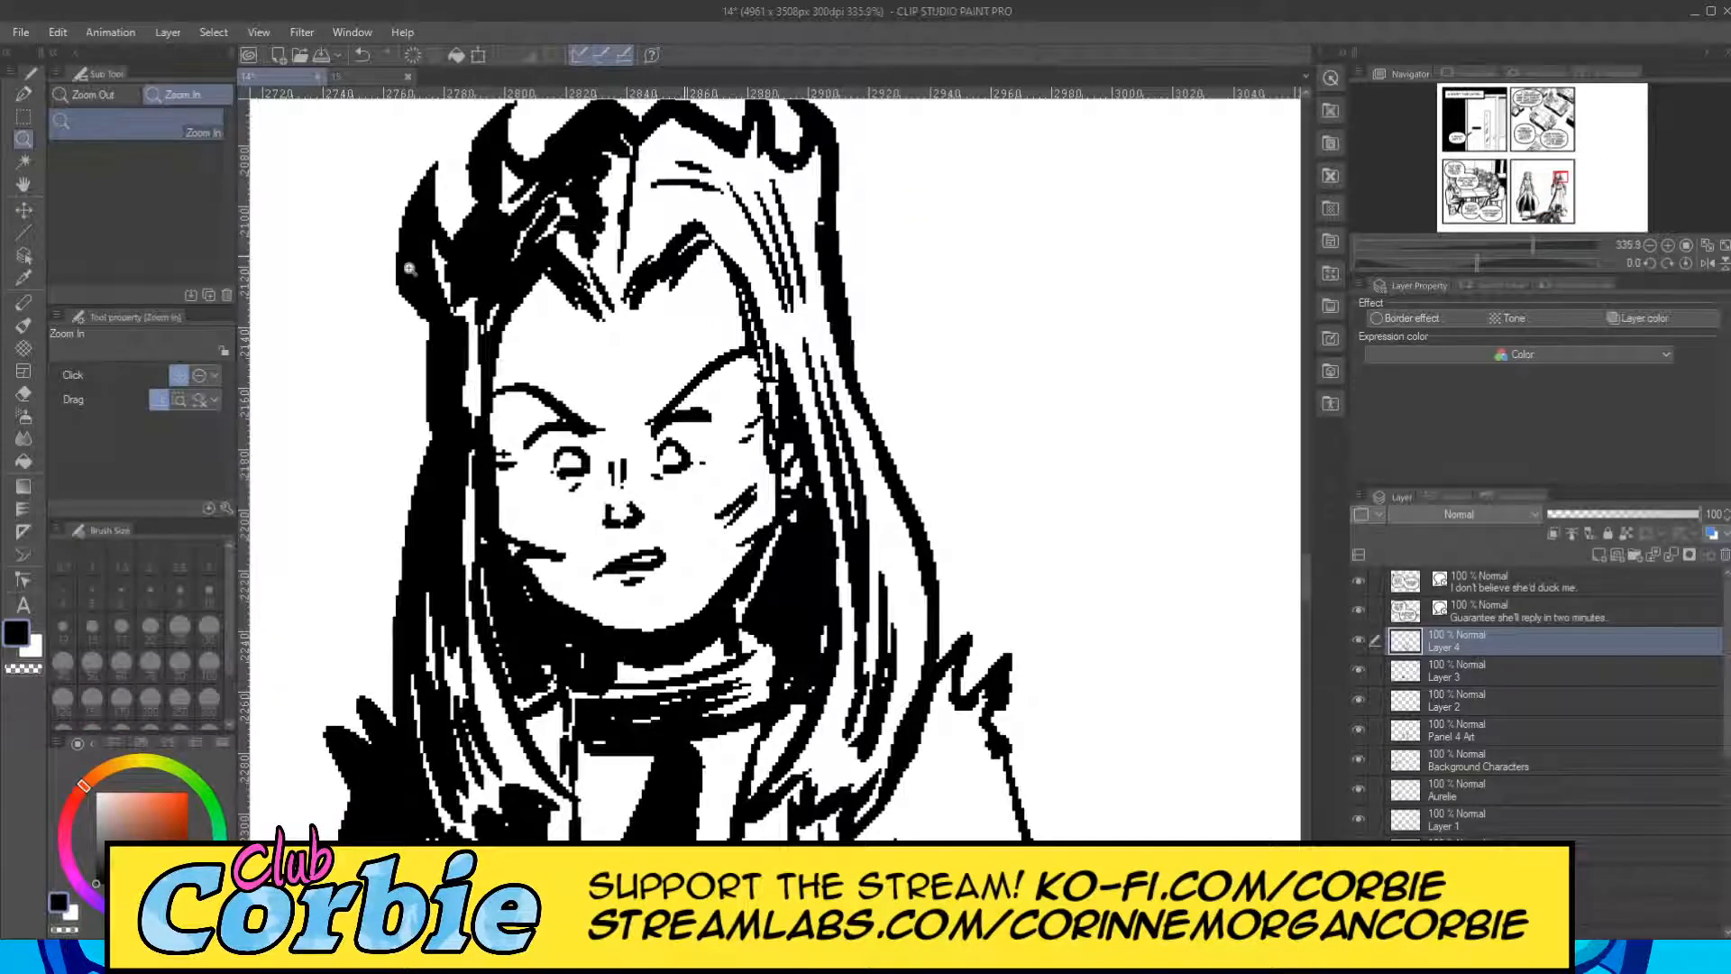
left_click(24, 95)
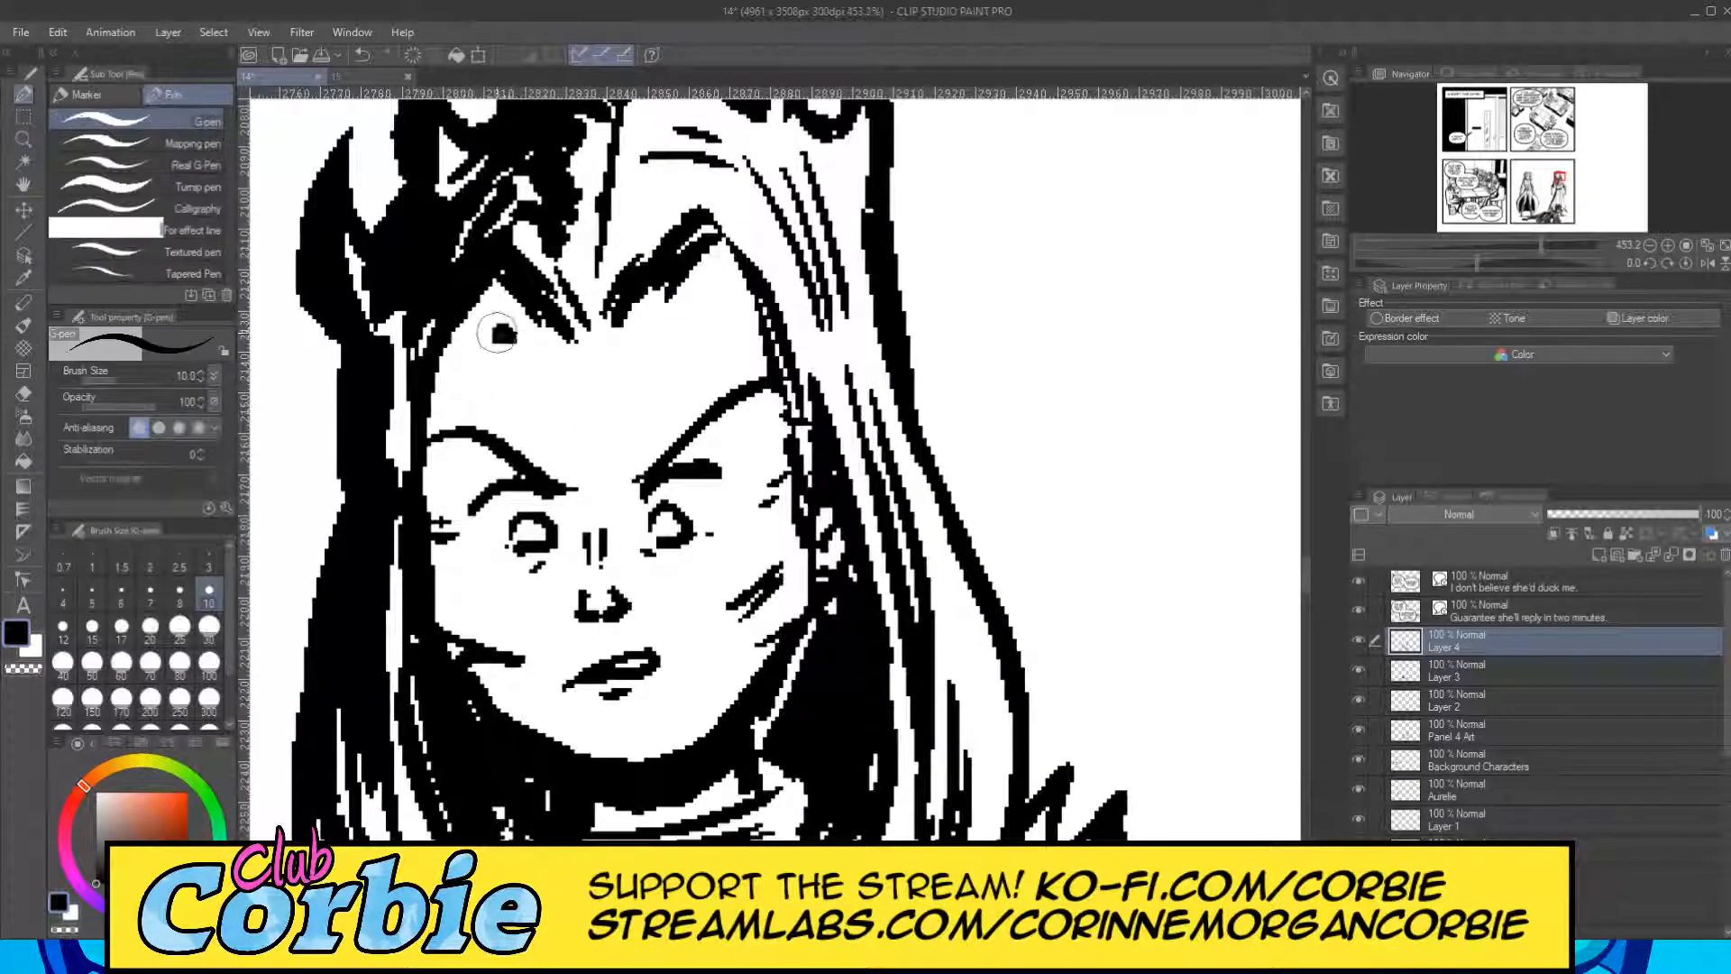
mouse_move(497, 334)
left_mouse_down()
mouse_move(487, 316)
mouse_move(465, 352)
mouse_move(492, 302)
mouse_move(519, 317)
left_mouse_up()
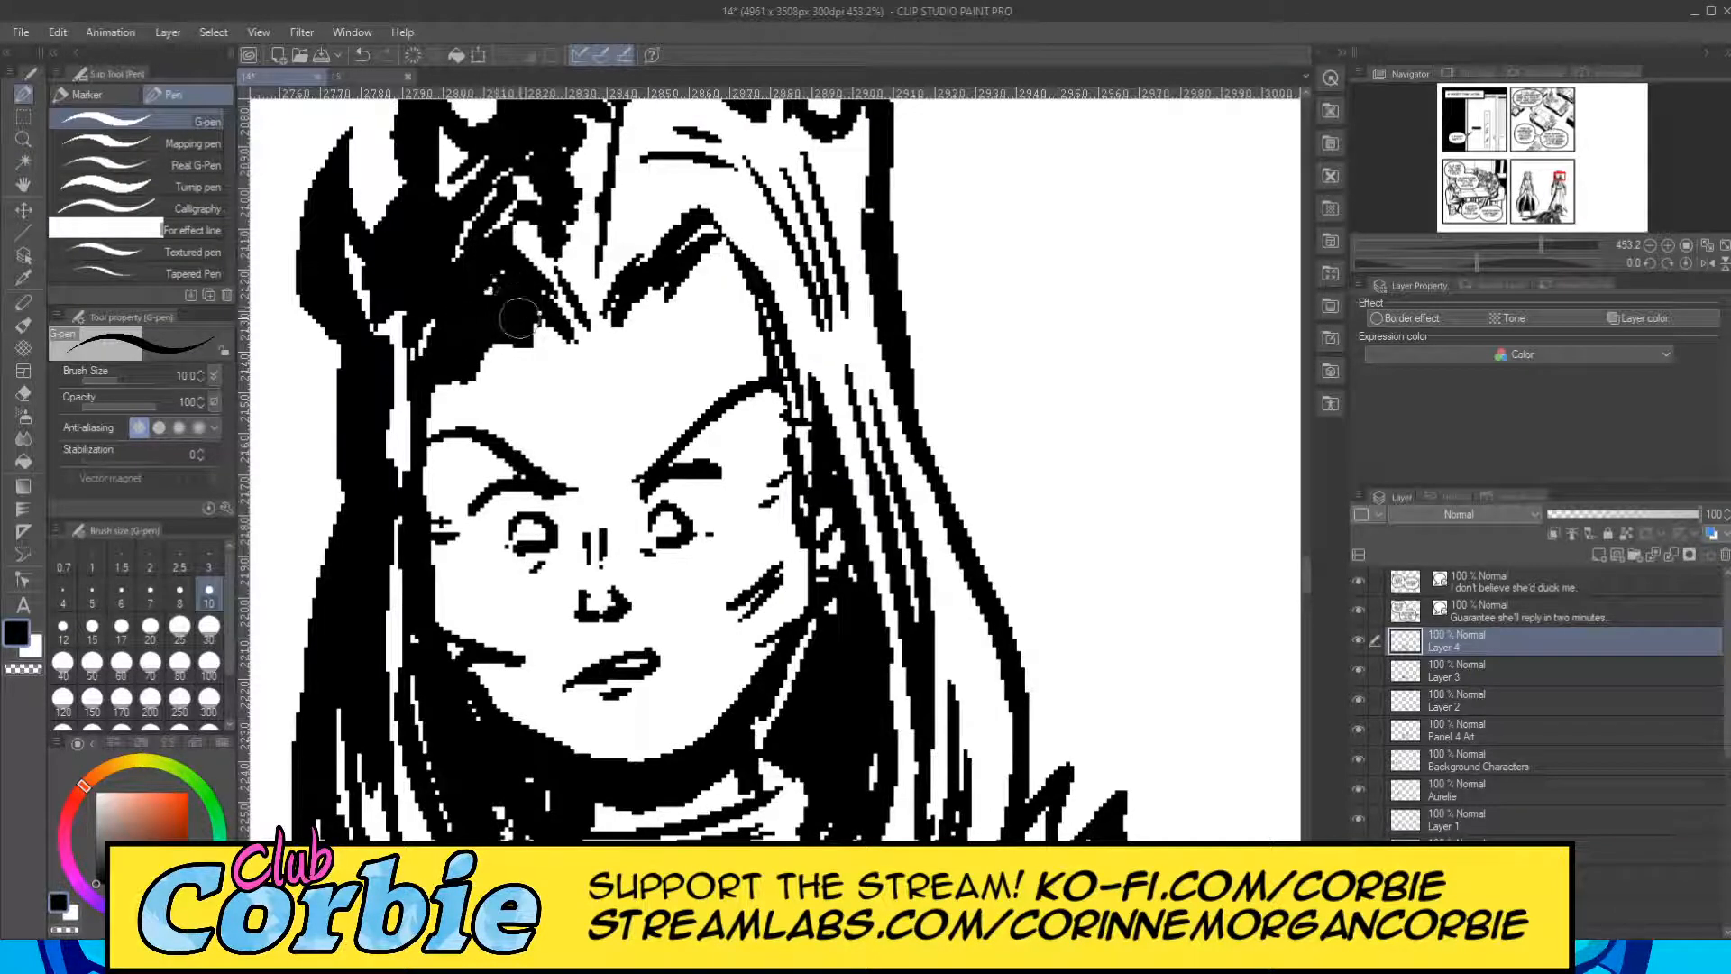
mouse_move(645, 311)
left_mouse_down()
mouse_move(735, 257)
mouse_move(758, 316)
left_mouse_up()
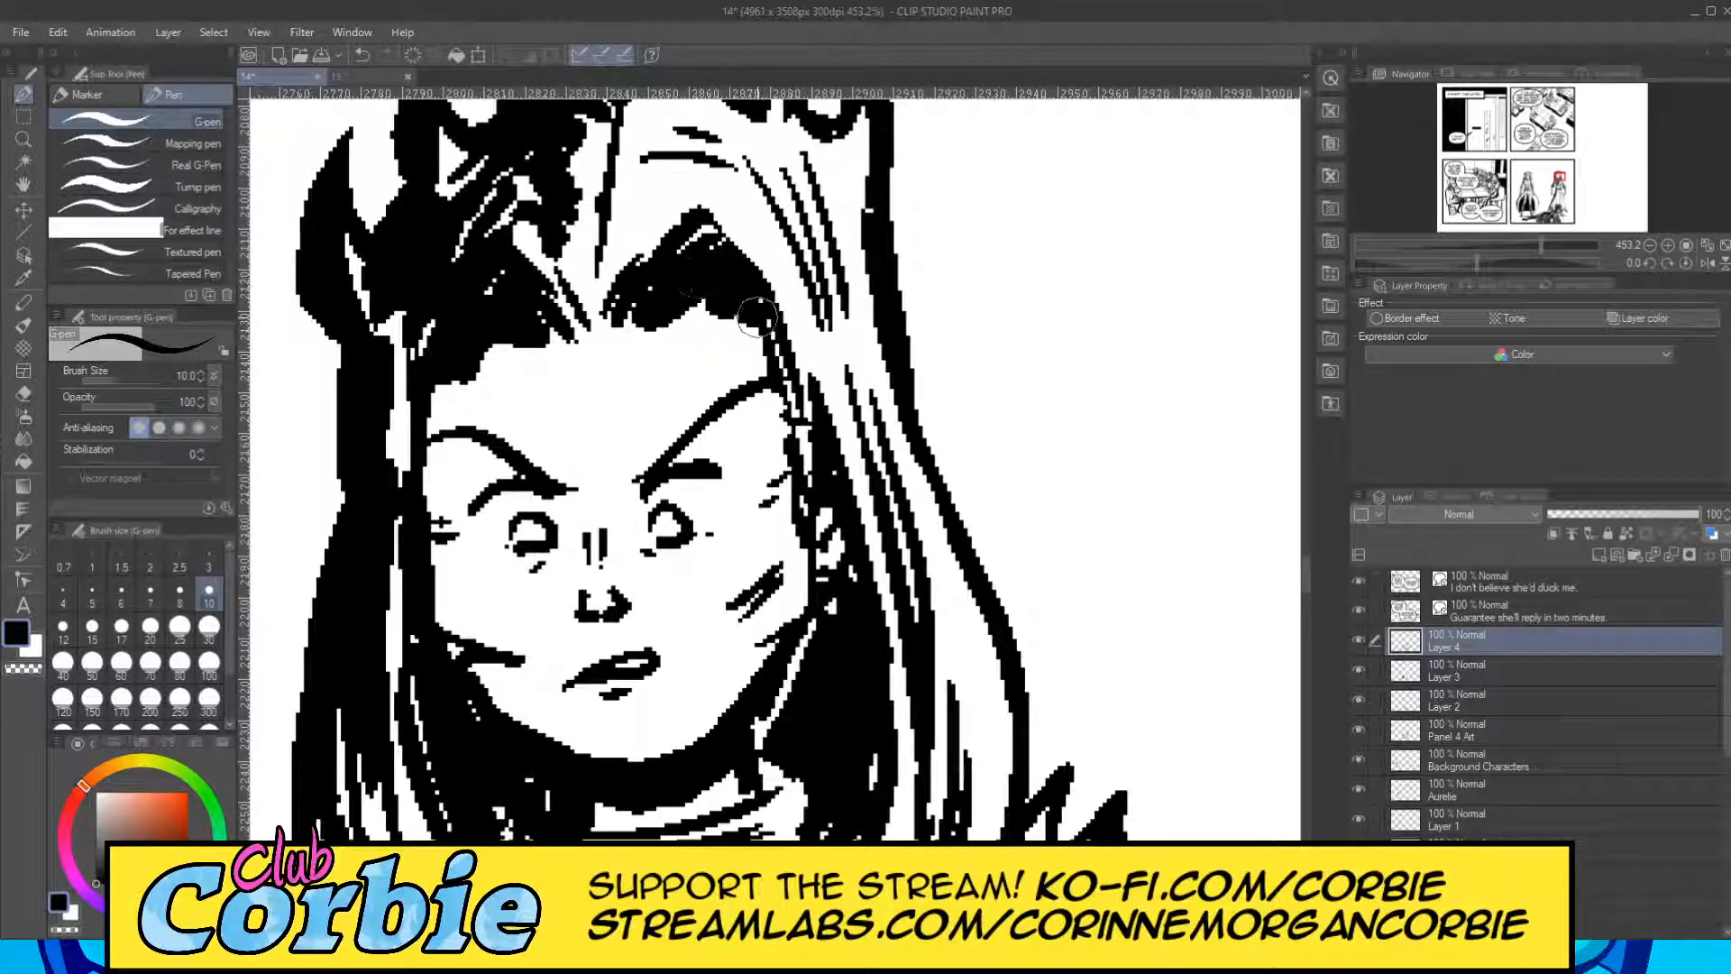
left_click(23, 139)
left_click_drag(642, 293, 545, 495)
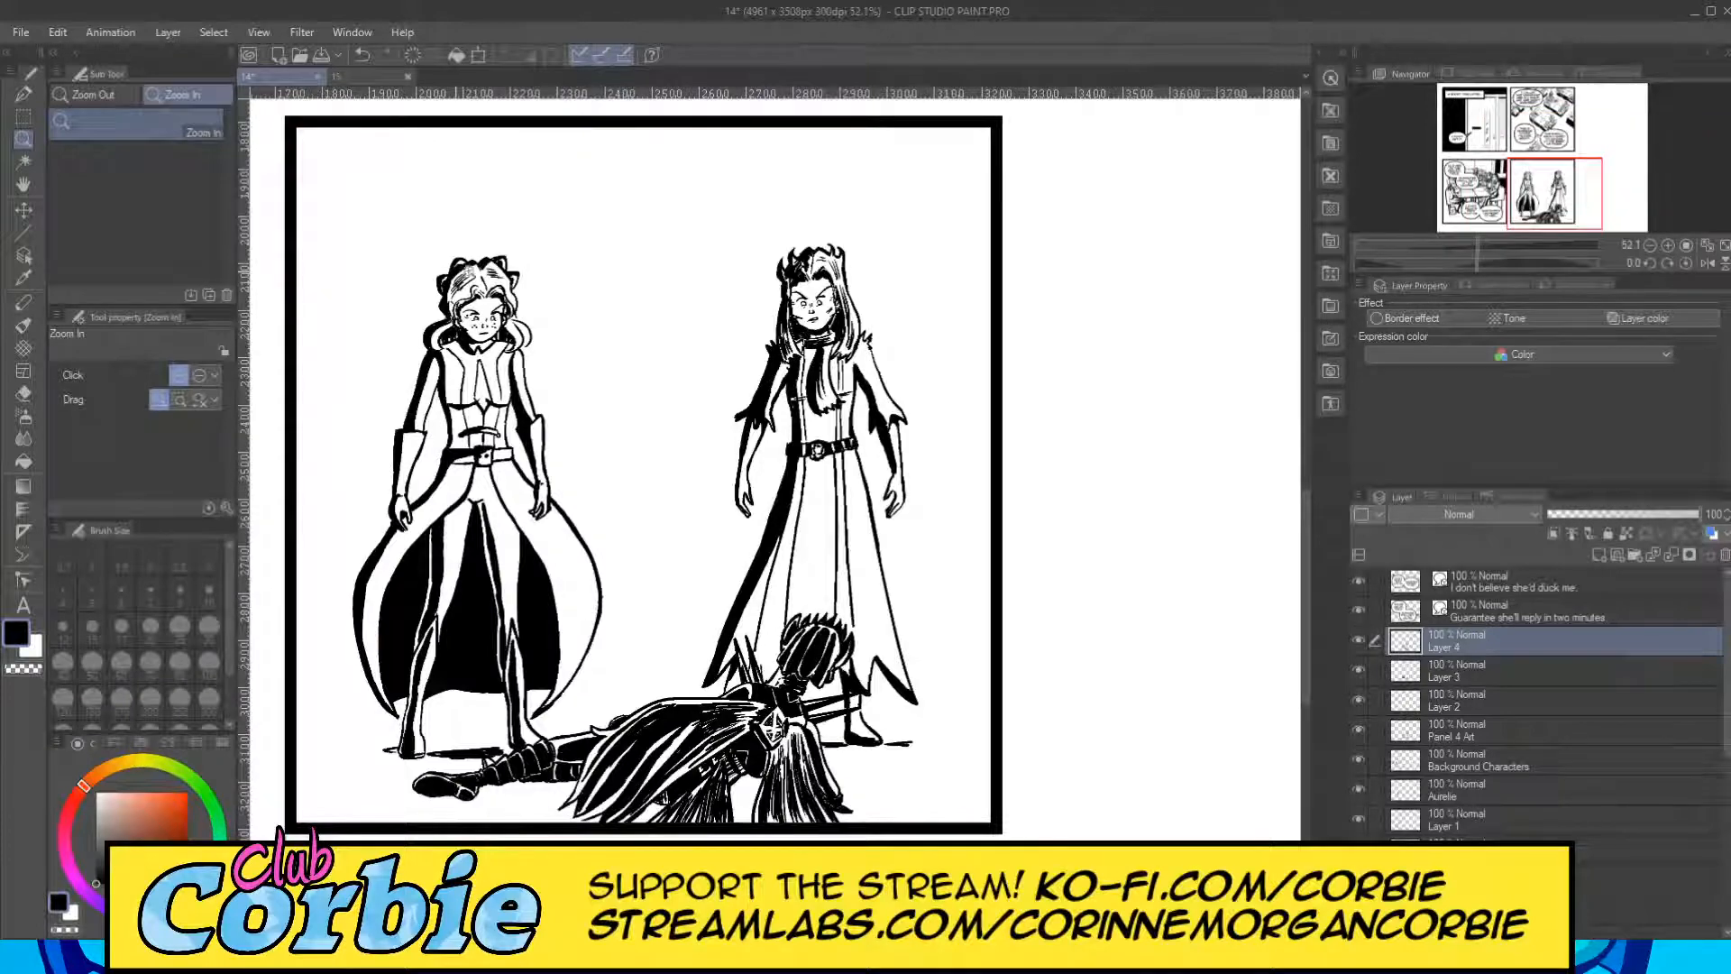